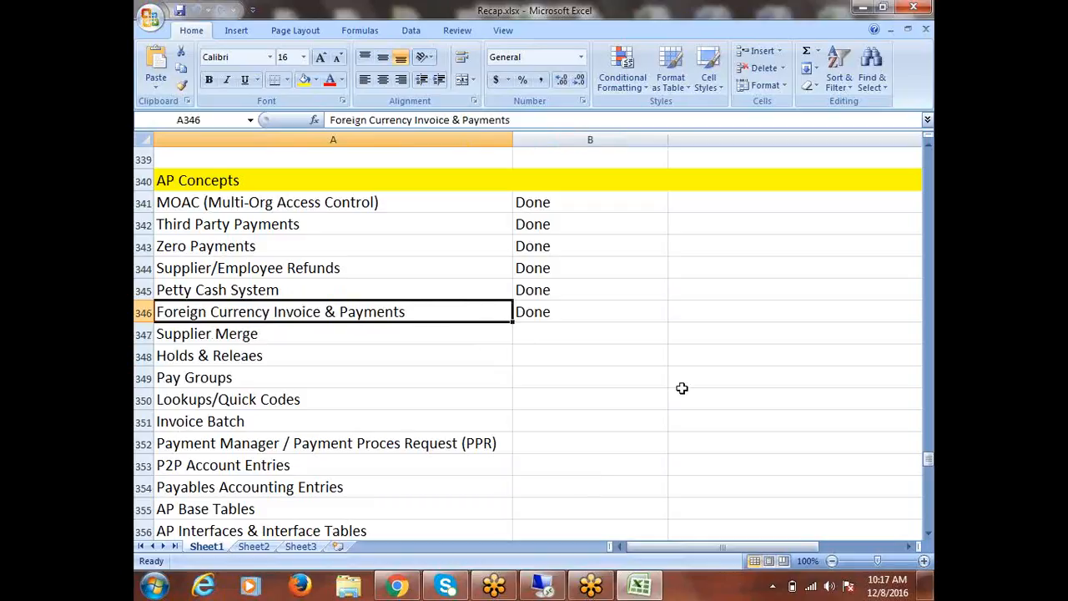
Copy the Supplier Merge entry from cell A347 into the empty cell A426 below the currency notes
left_click(209, 334)
key("ctrl+c")
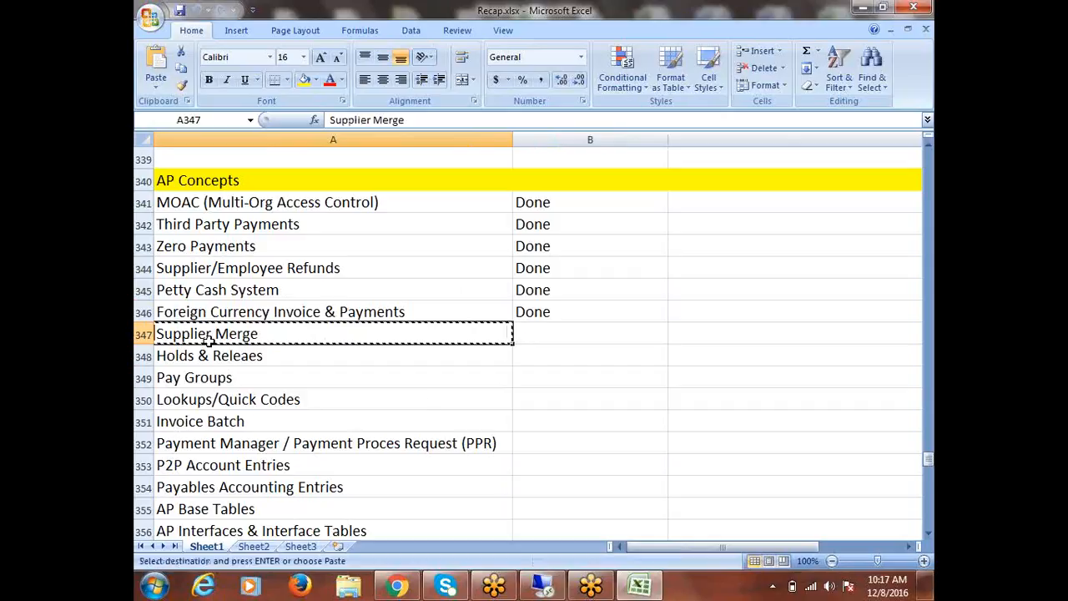
scroll(403, 402, "down", 3)
scroll(403, 402, "down", 20)
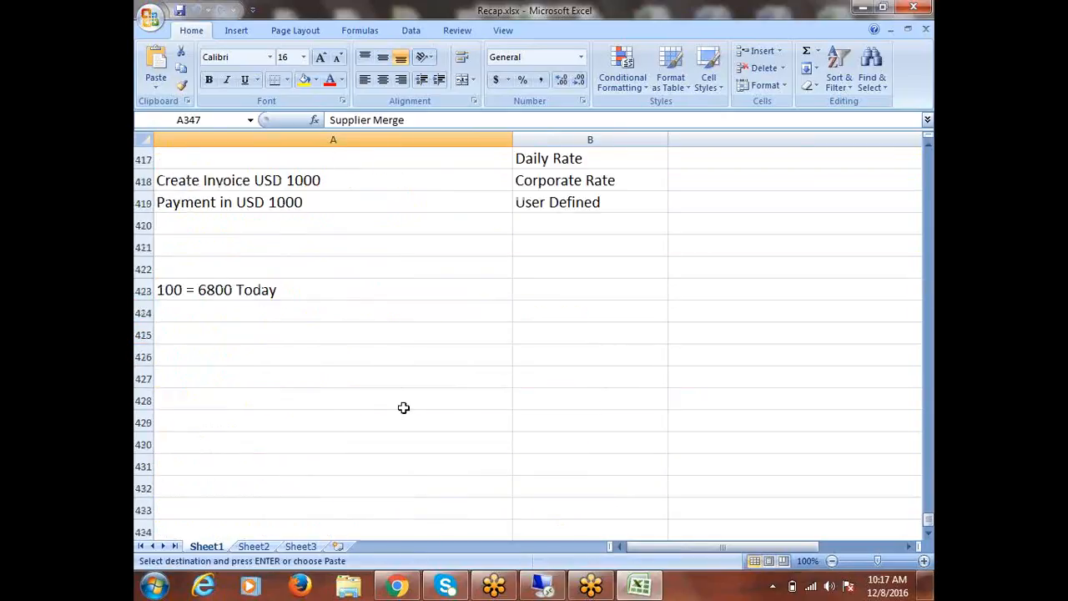
left_click(204, 355)
key("ctrl+v")
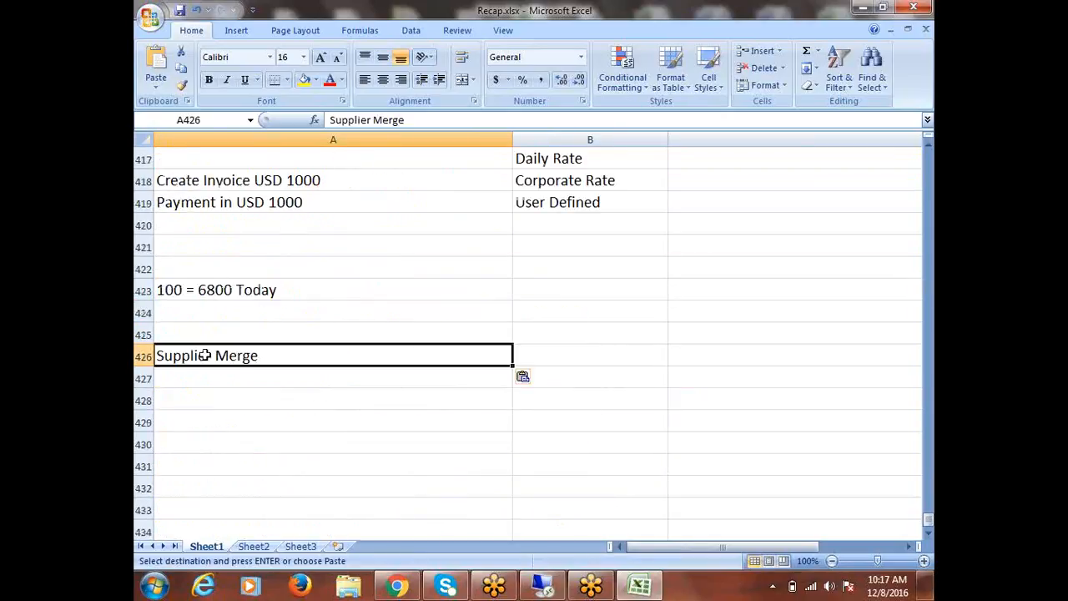
Highlight the entire row 426 holding the Supplier Merge heading with a yellow fill
key("Escape")
key("shift+space")
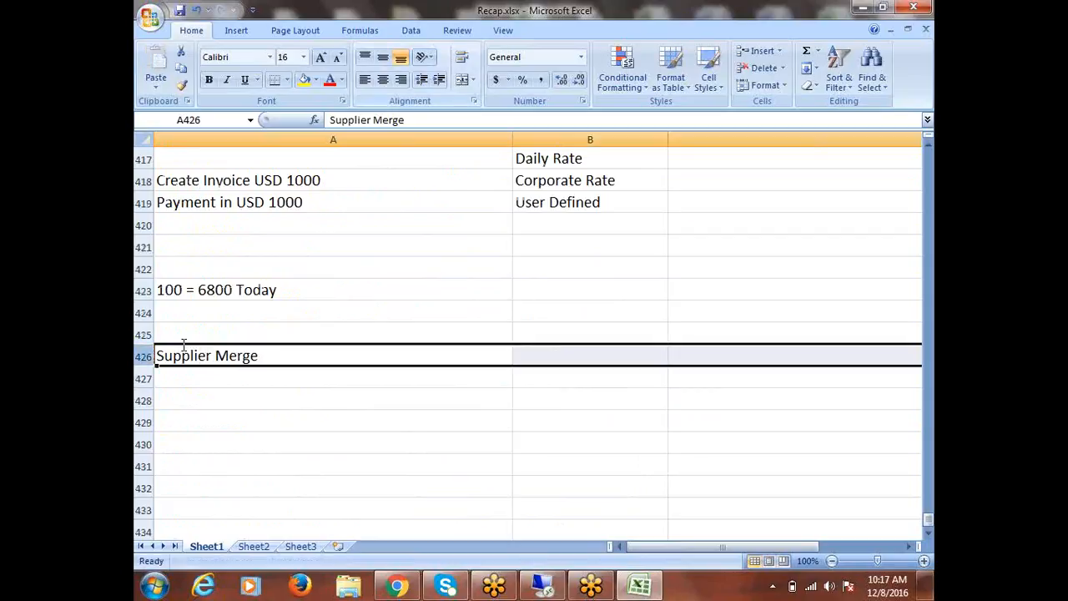
left_click(304, 79)
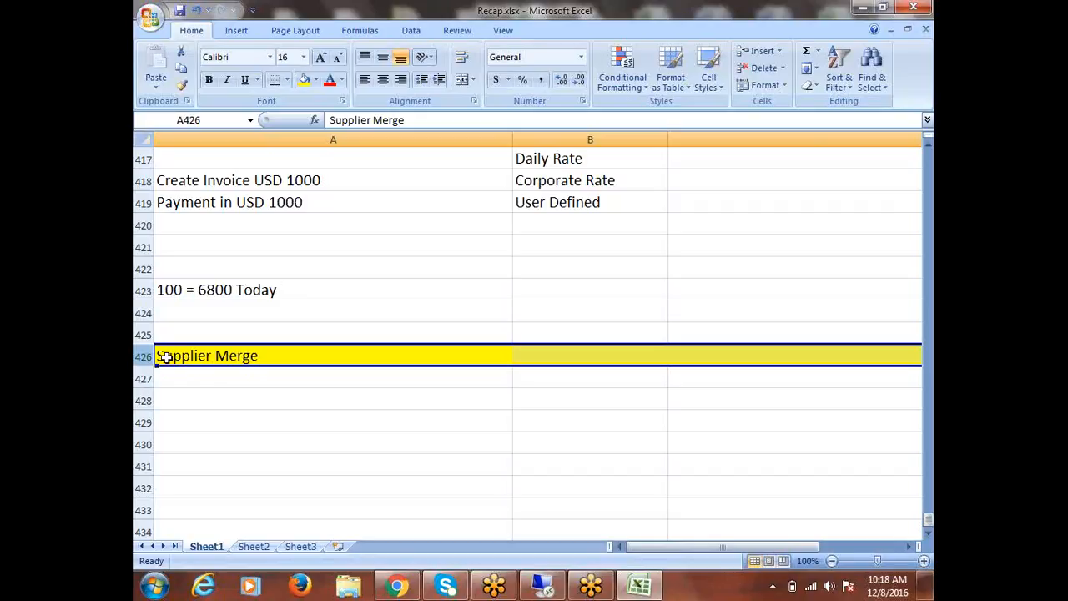
Enter "Fusion Organization" in cell A428 under the Supplier Merge heading
left_click(238, 376)
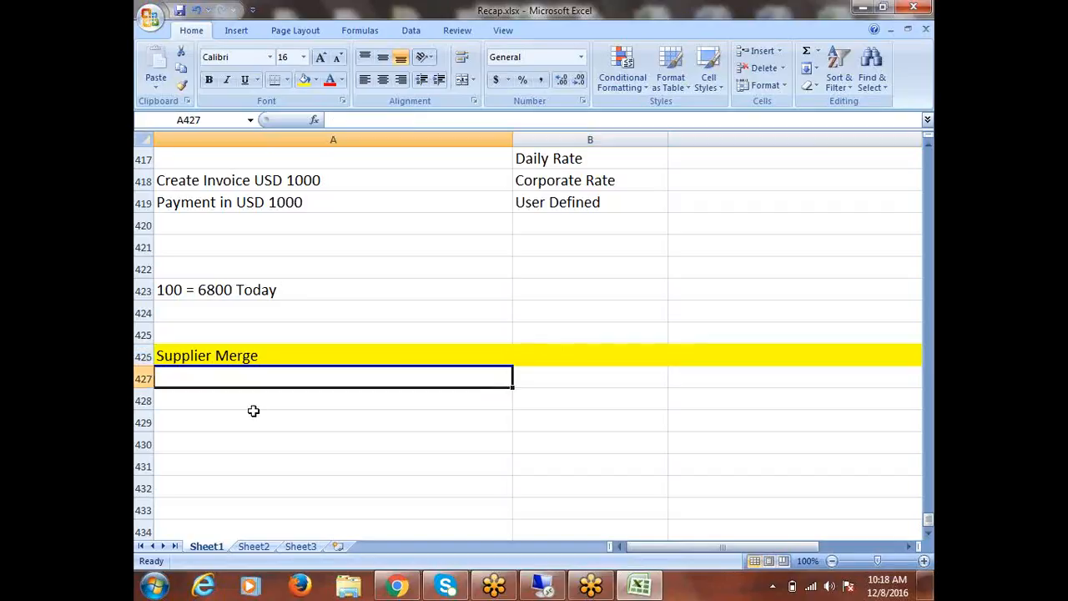
left_click(253, 409)
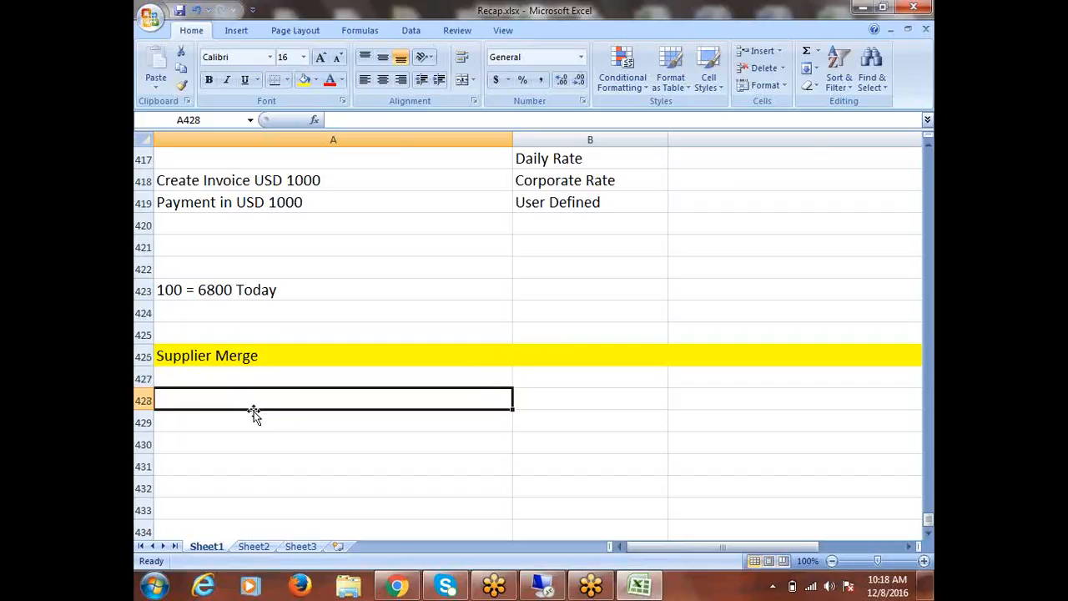
type("Fusion Organization")
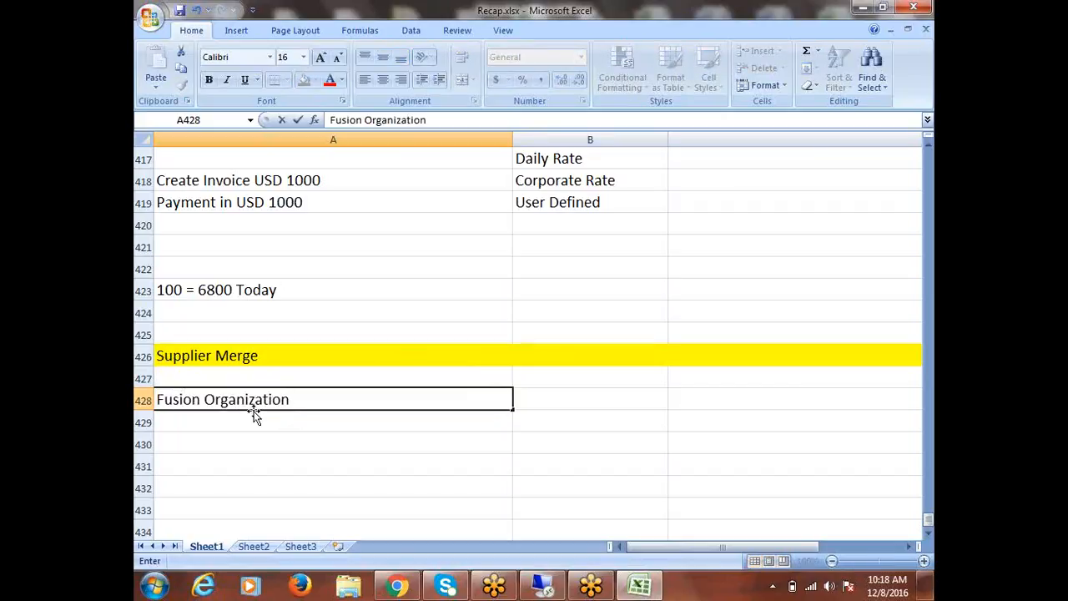
key("Return")
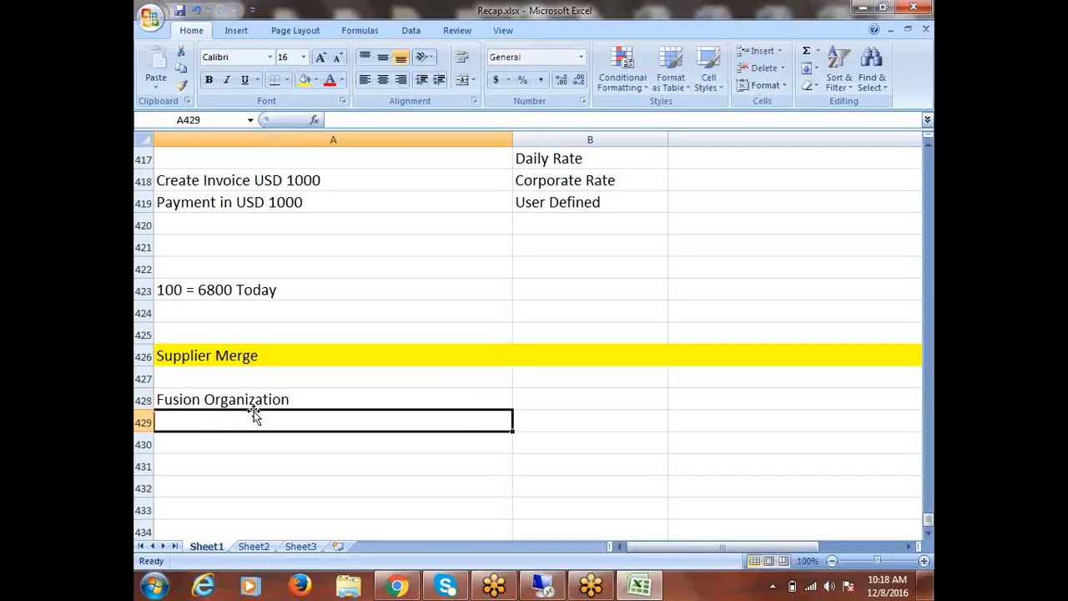
Enter "Fusion India Organization" in cell A429 below the first organization
type("Fusion In")
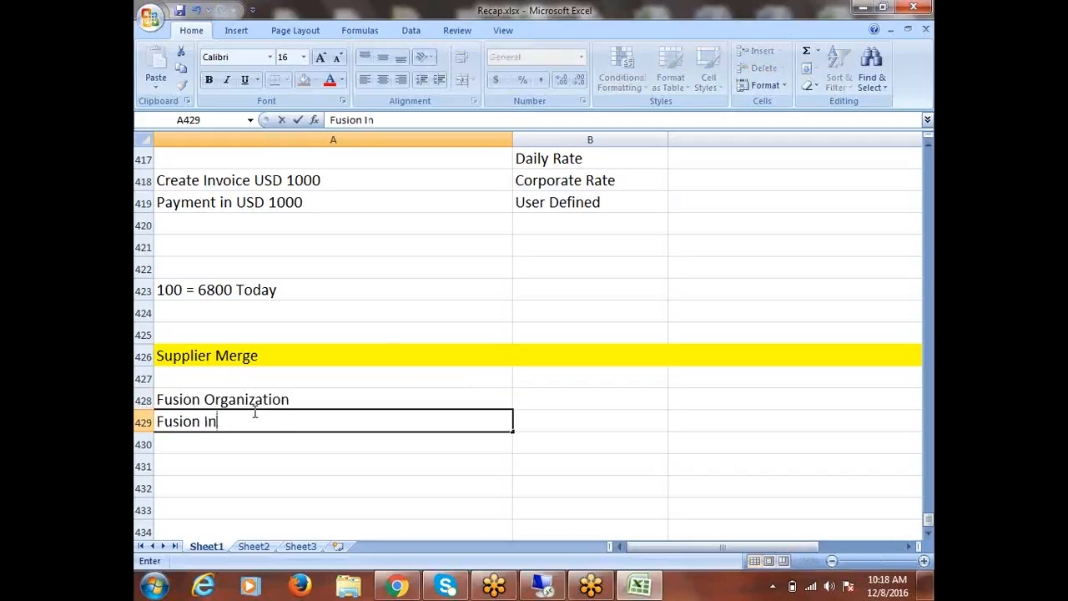
type("dia Org")
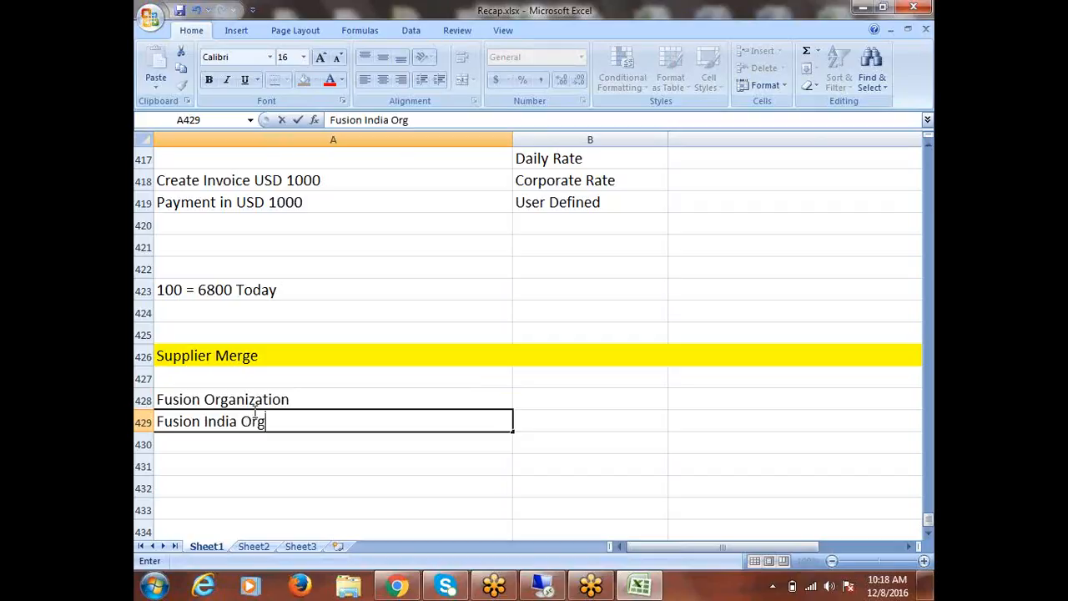
type("anization")
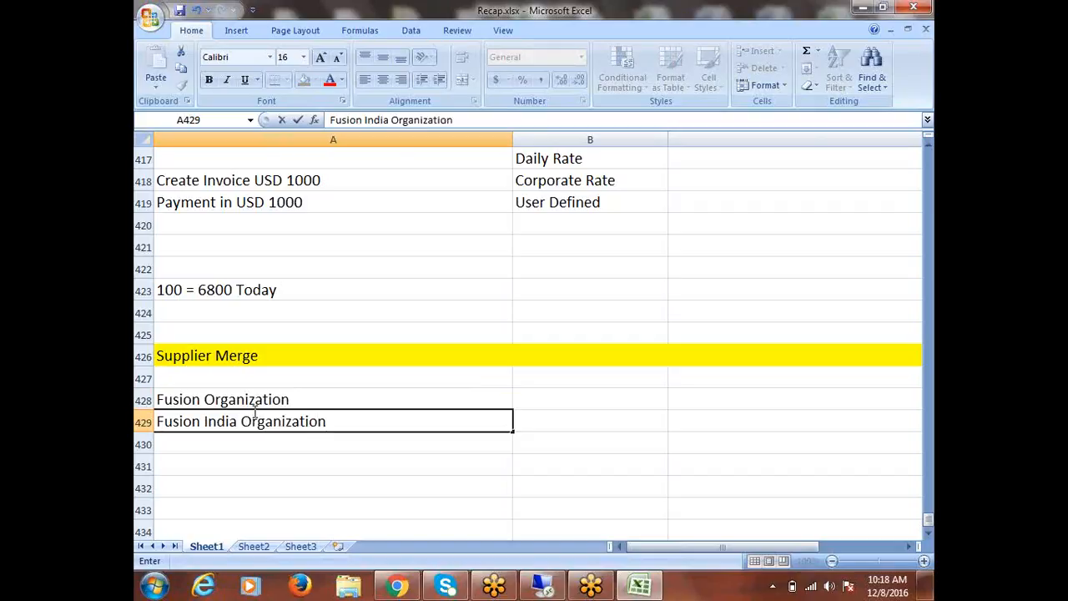
key("ctrl+Return")
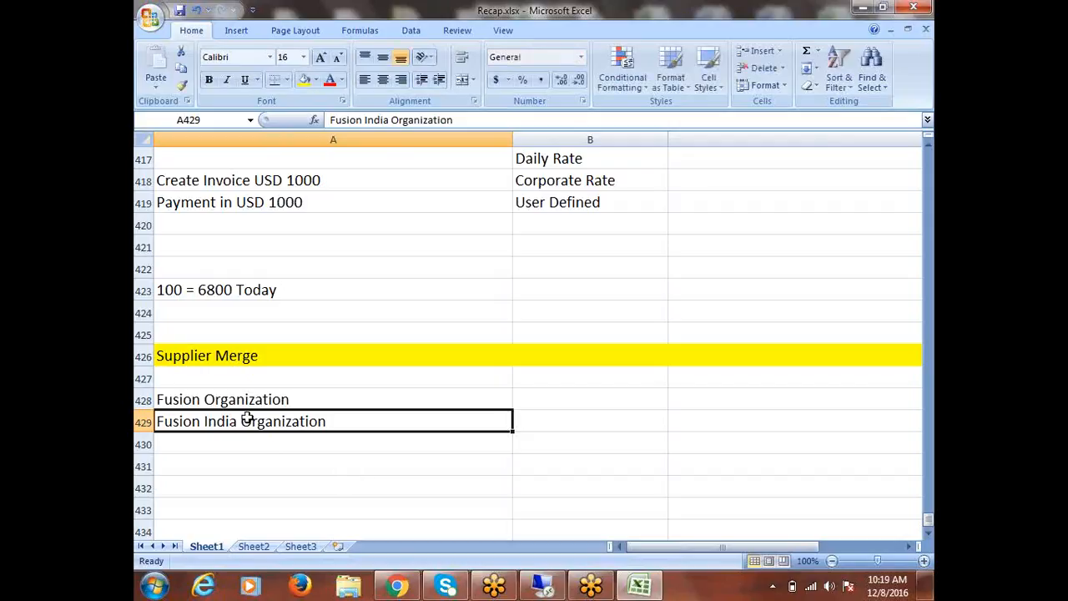
left_click(212, 398)
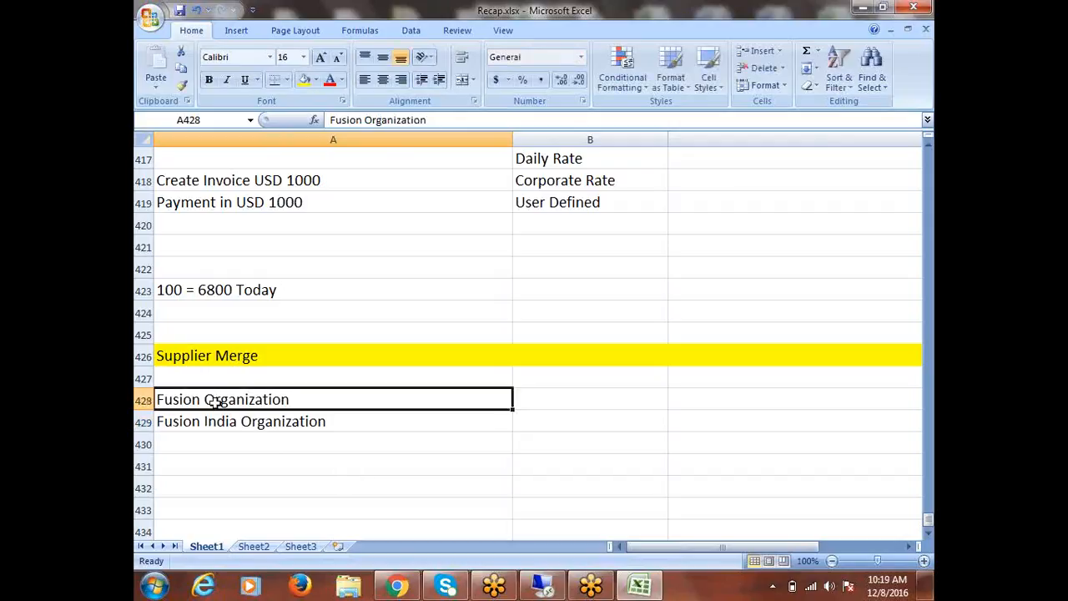
left_click(242, 434)
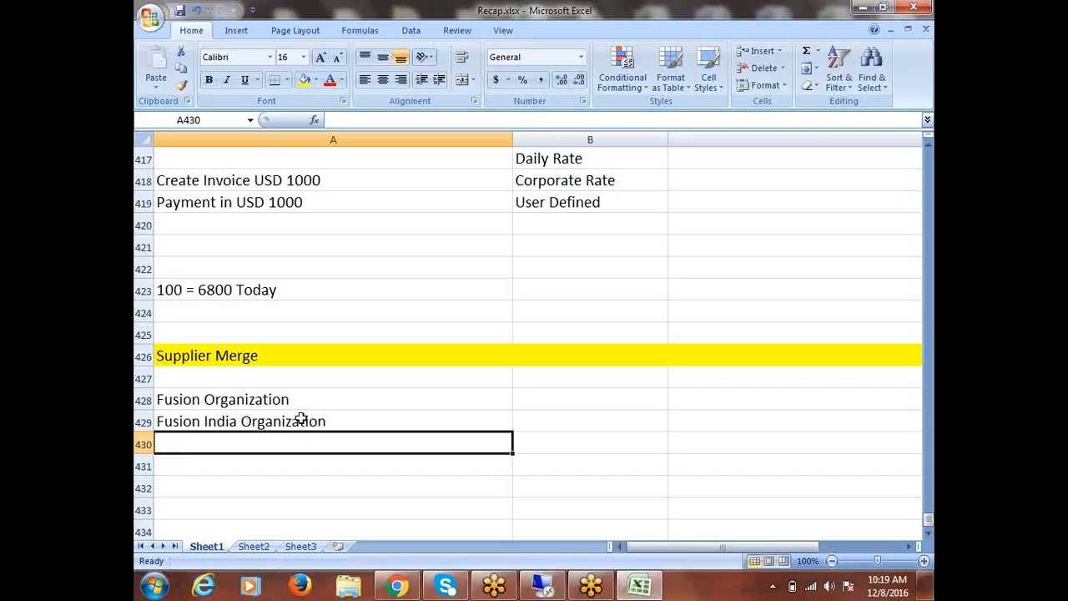
left_click(272, 425)
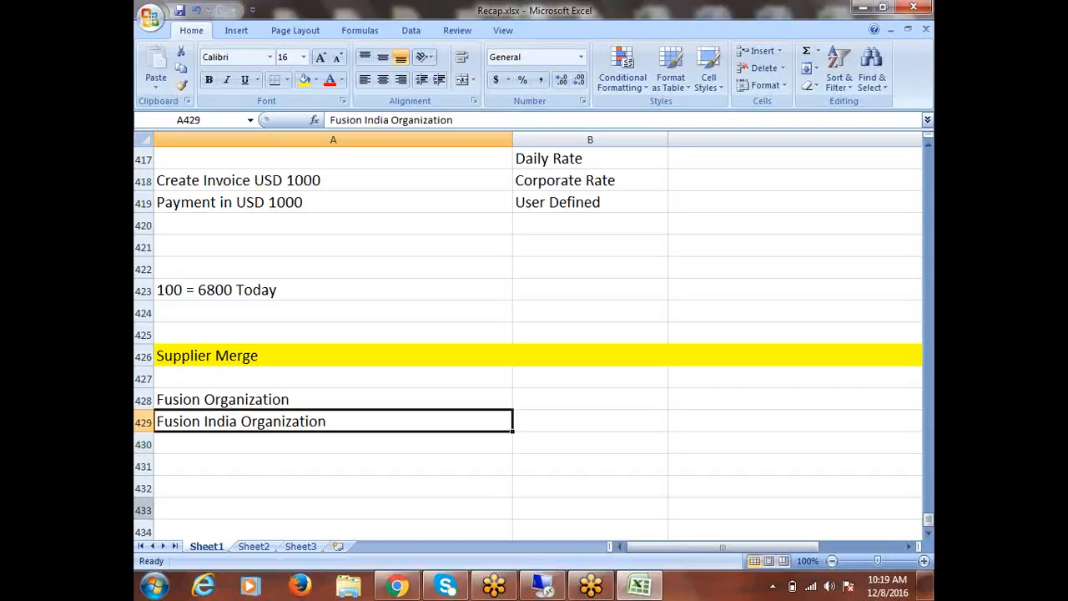
left_click(197, 399)
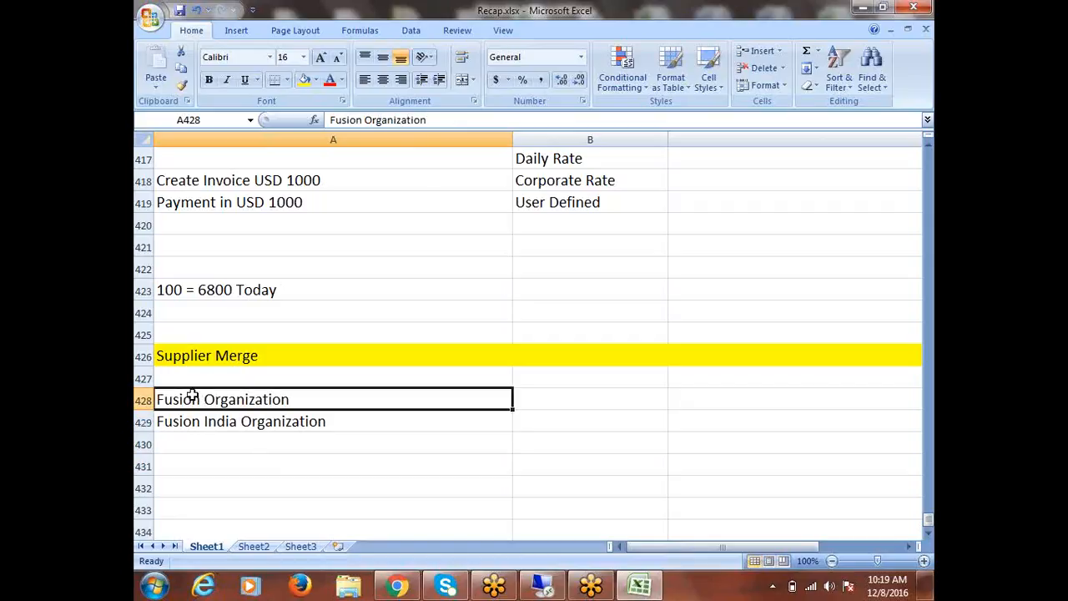
left_click(219, 423)
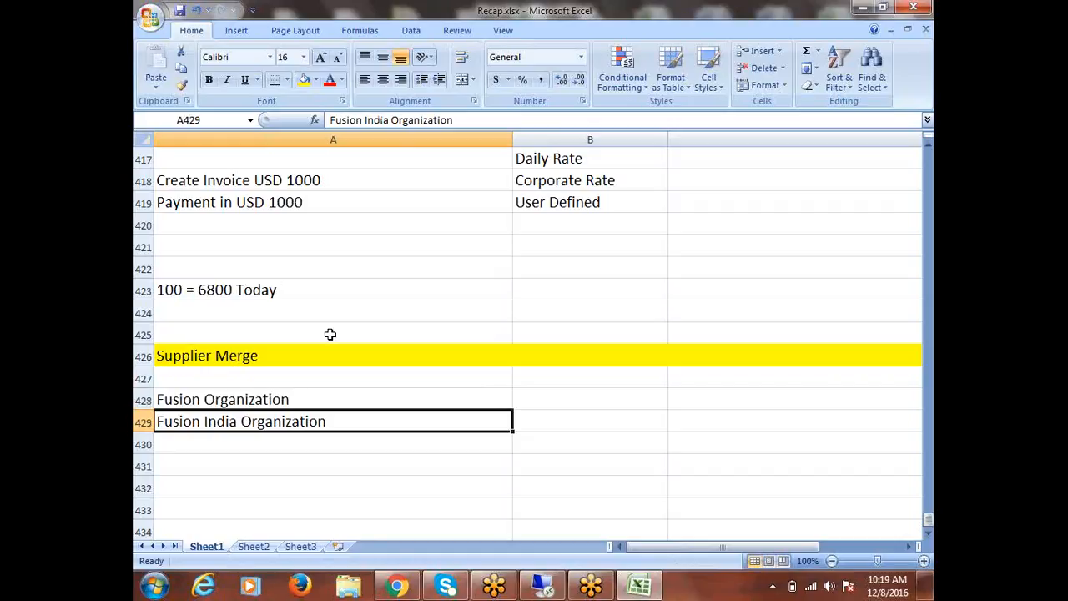
left_click(233, 399)
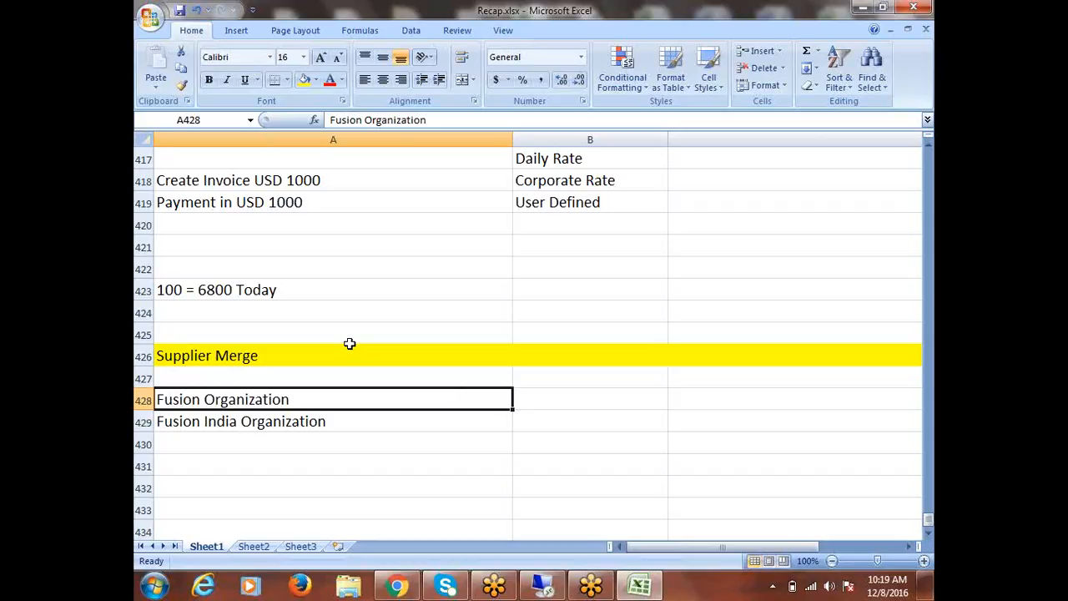
Switch to the Remote Desktop session, launch Funds Available under CALFRE Accounts Payable Super User, and close its inquiry form to reach the Navigator
left_click(555, 587)
left_click(265, 324)
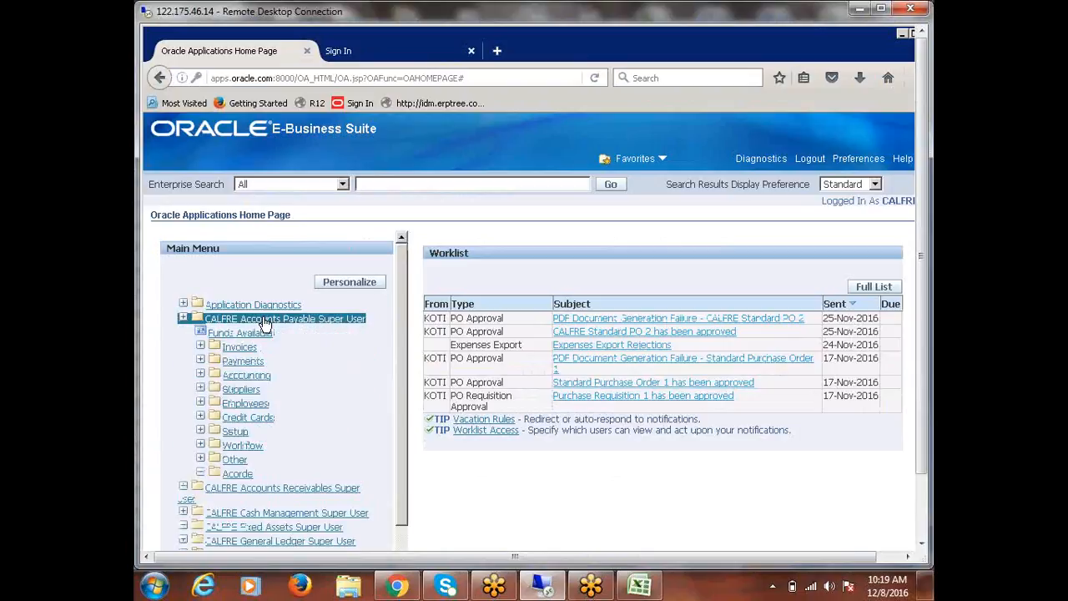
left_click(264, 333)
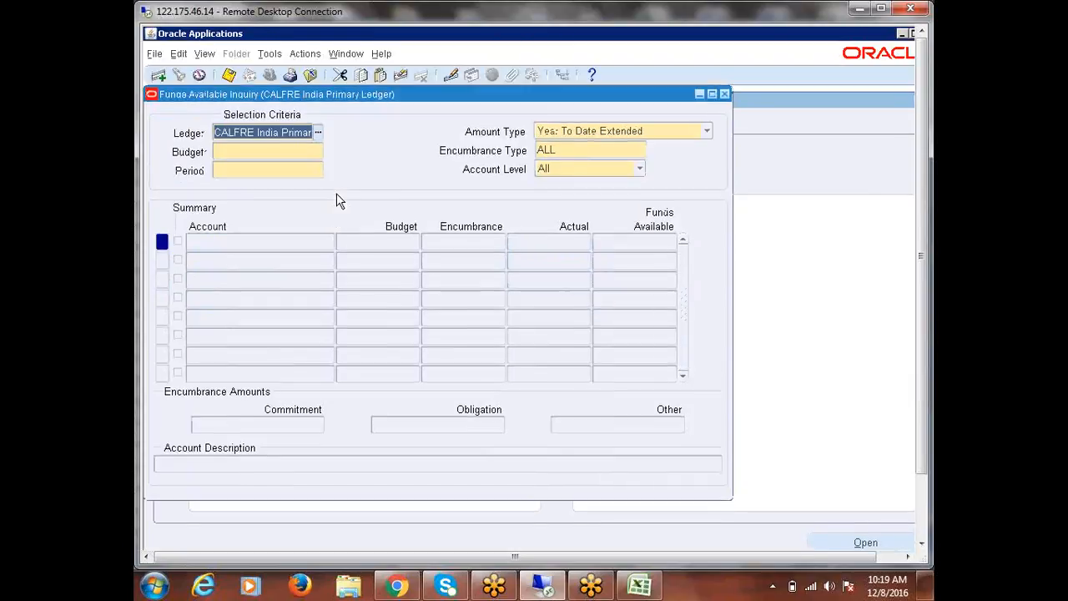
left_click(724, 93)
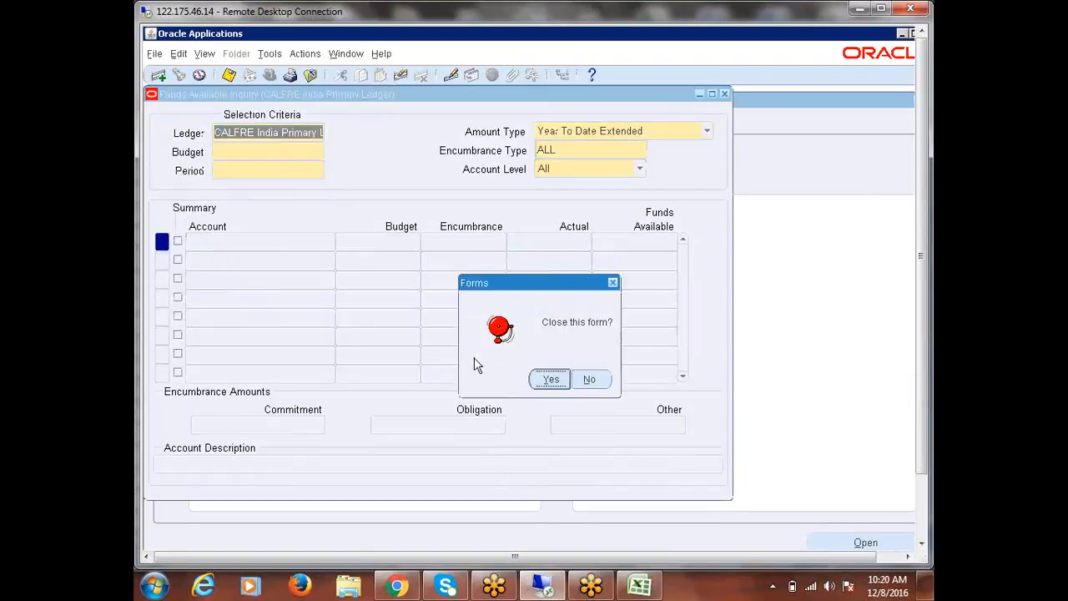
left_click(552, 379)
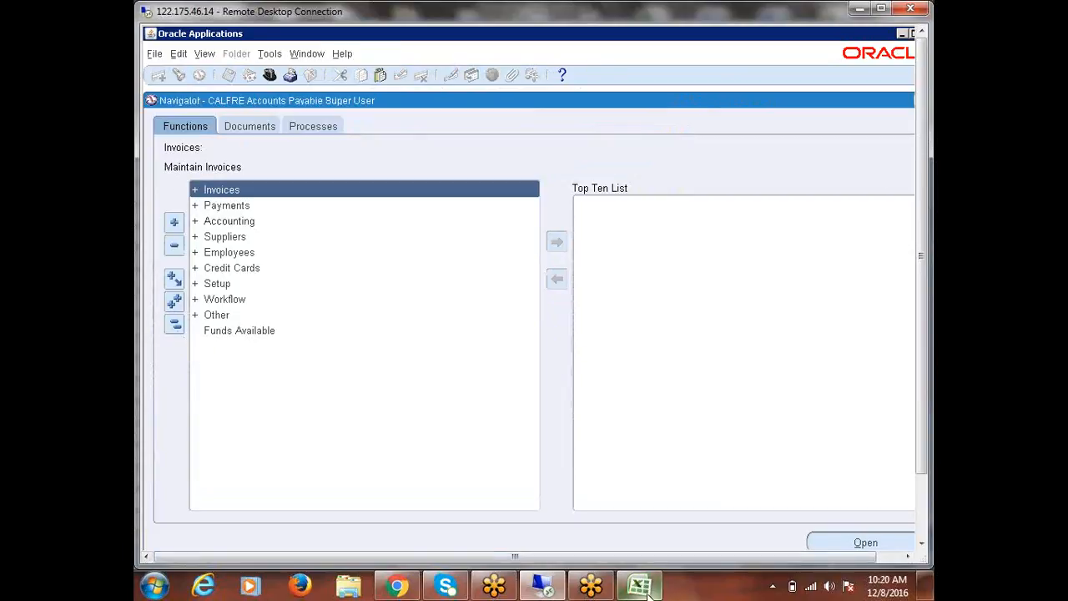
Open Suppliers Entry from the Navigator and start creating a new supplier with the remote session in full screen
double_click(226, 237)
key("Return")
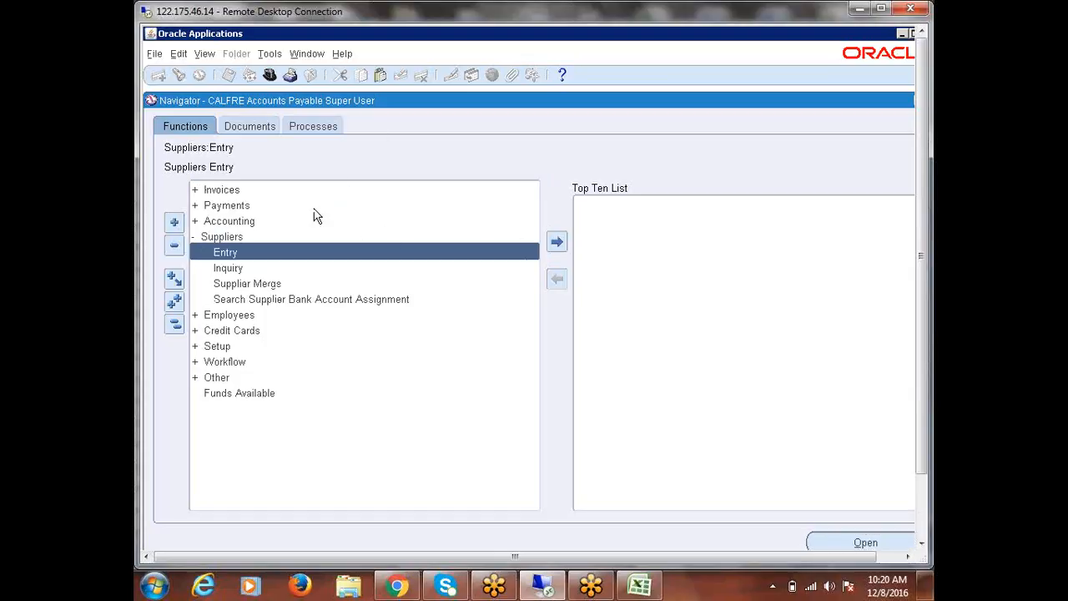
left_click(397, 587)
left_click(399, 588)
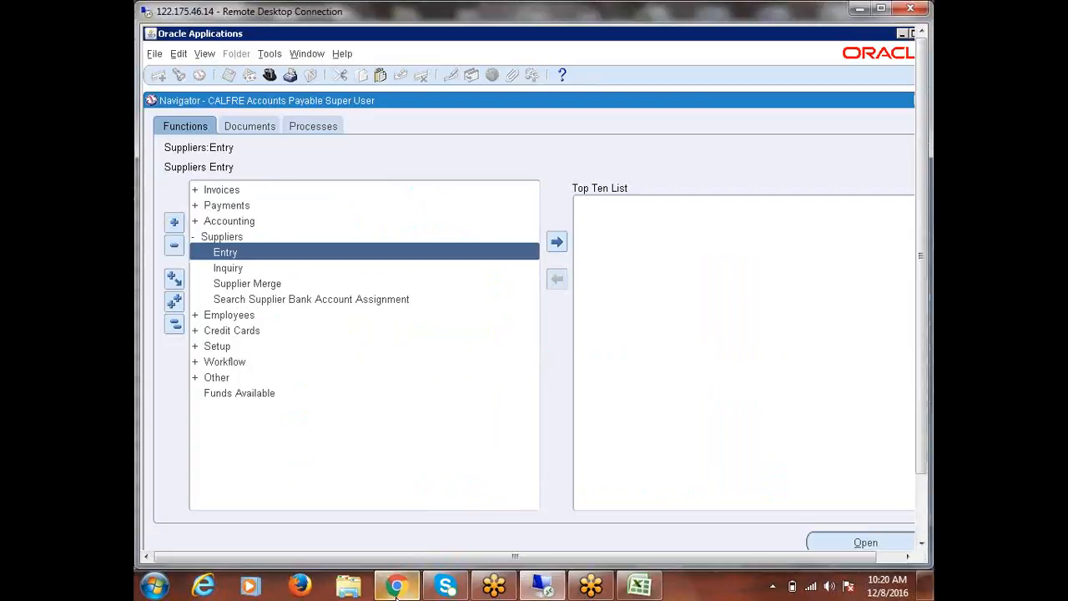
double_click(225, 253)
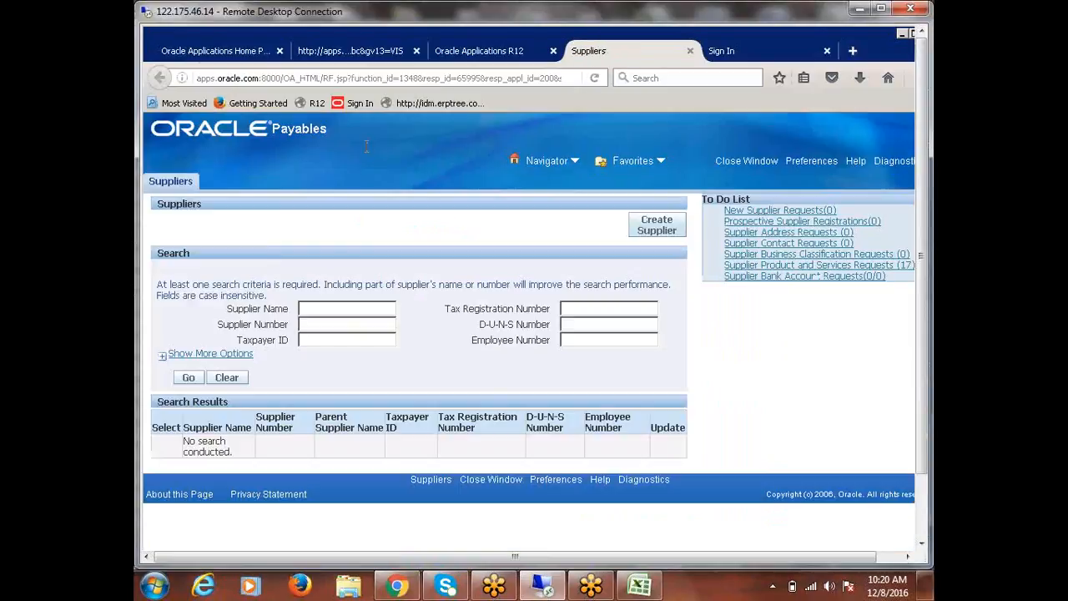
left_click(659, 225)
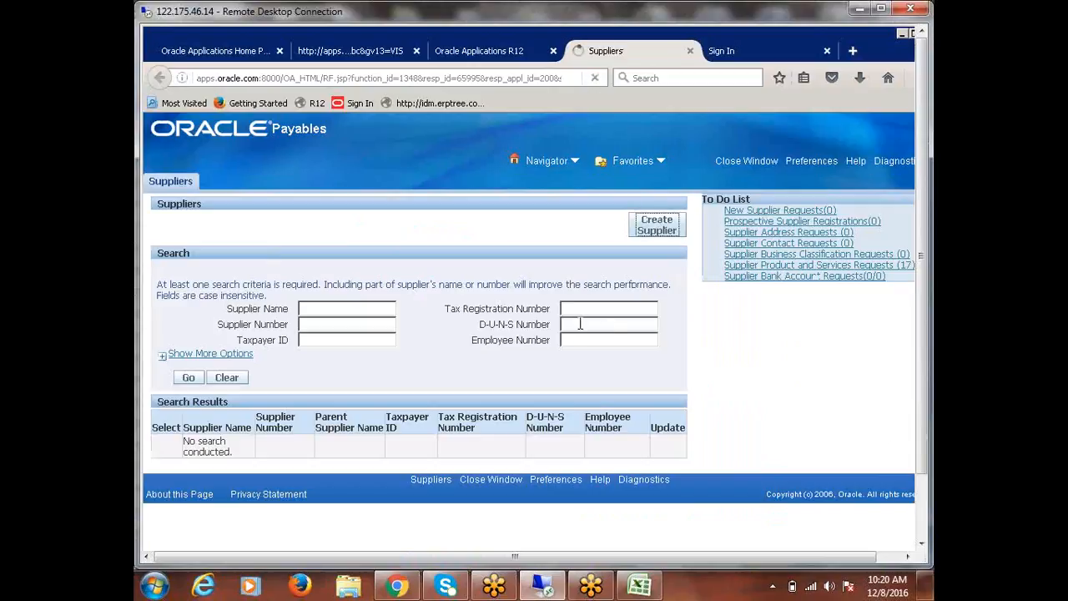
left_click(881, 8)
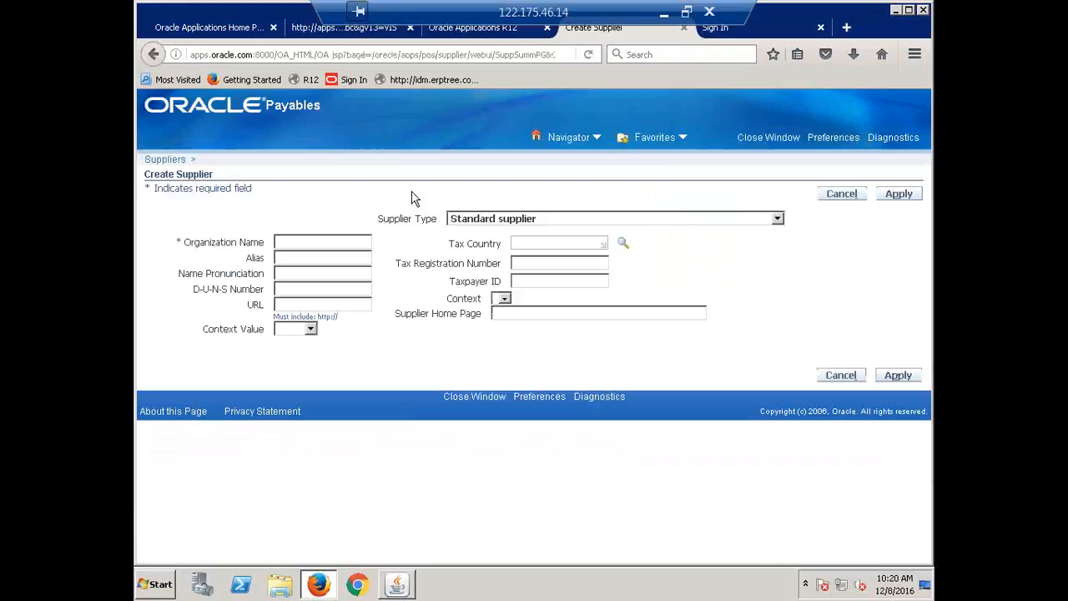
left_click(338, 244)
type("Fus")
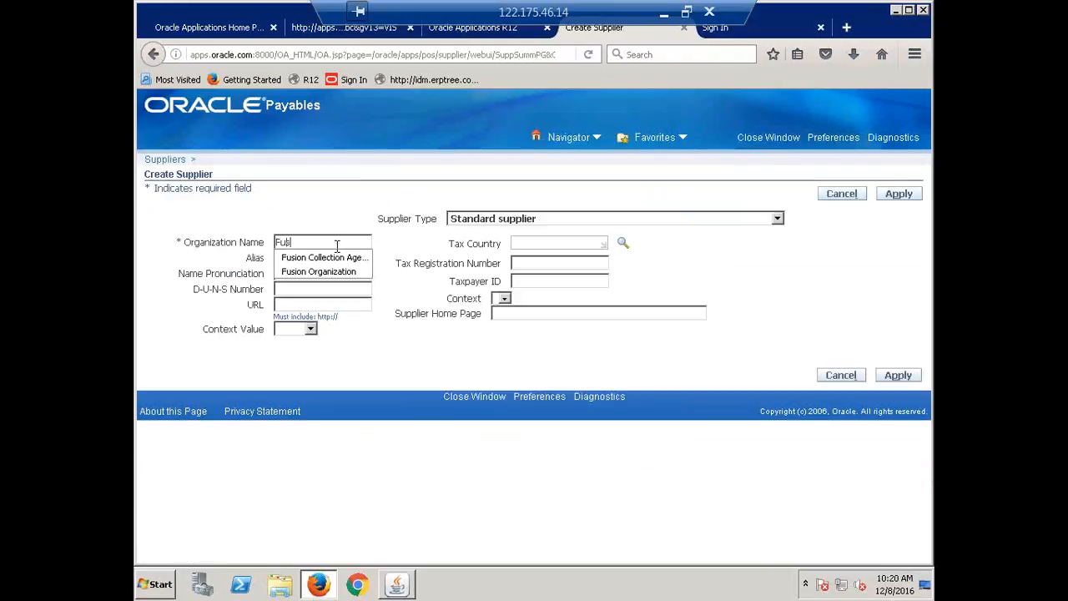
type("ion India Or")
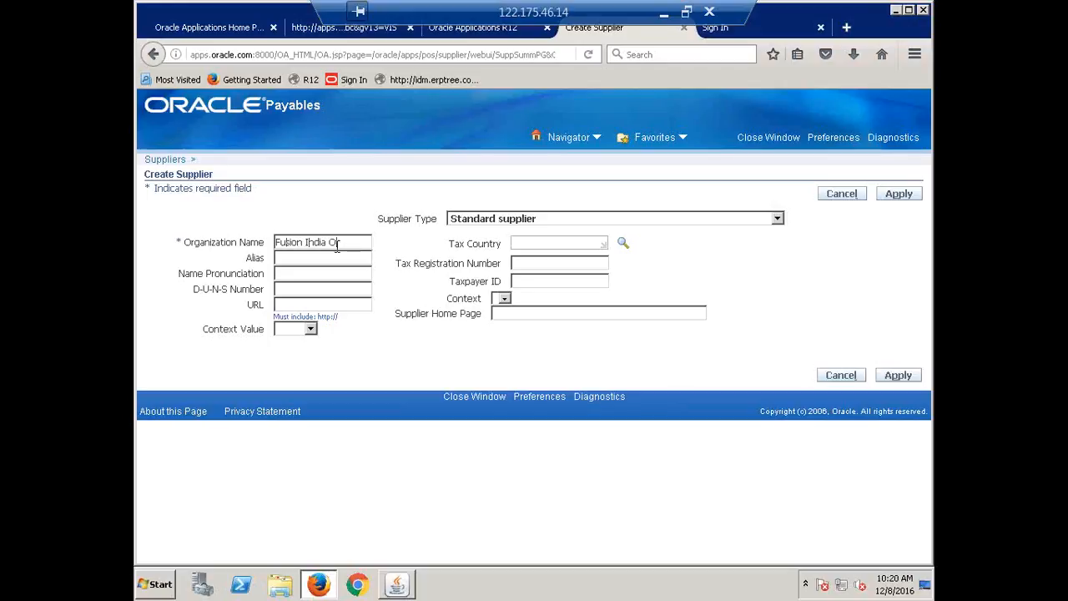
type("ganization")
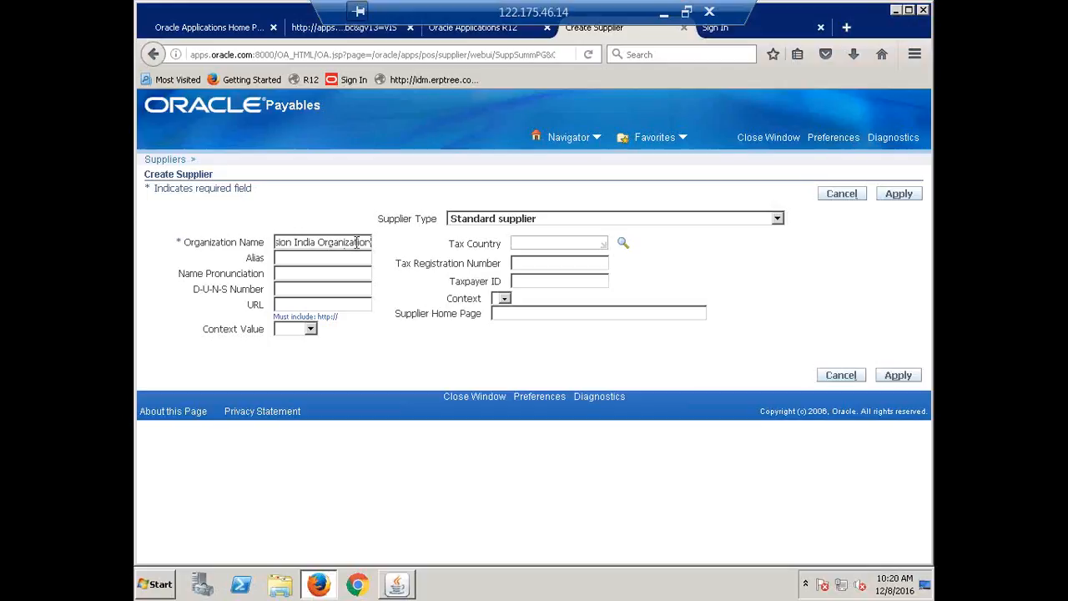
Create the supplier with organization name "ERPTREE Pvt Ltd" and alias "ERPTREE", and apply it
triple_click(359, 242)
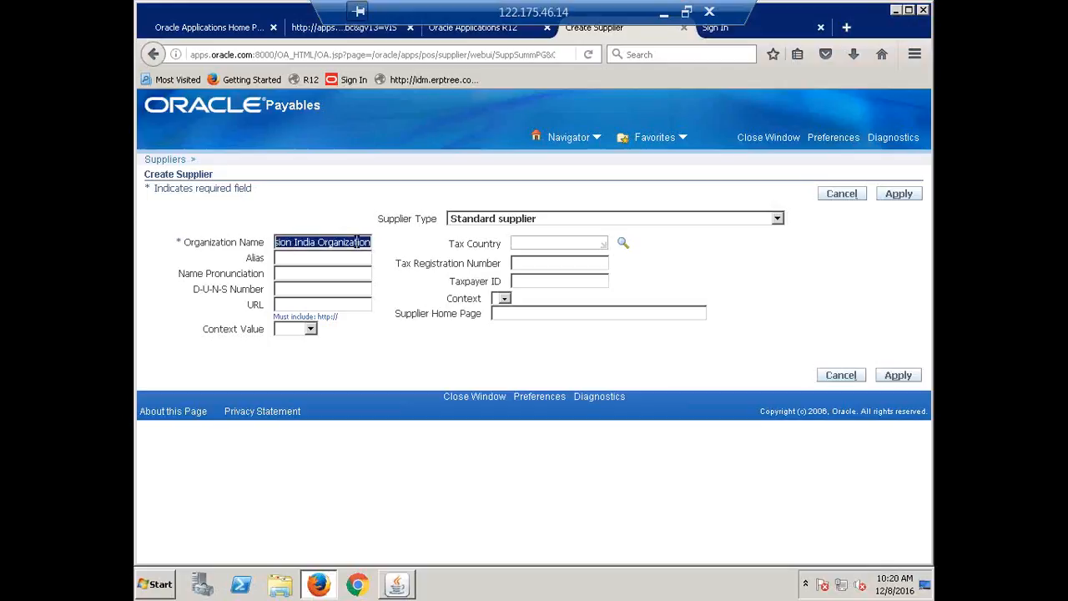
type("ERPTREE")
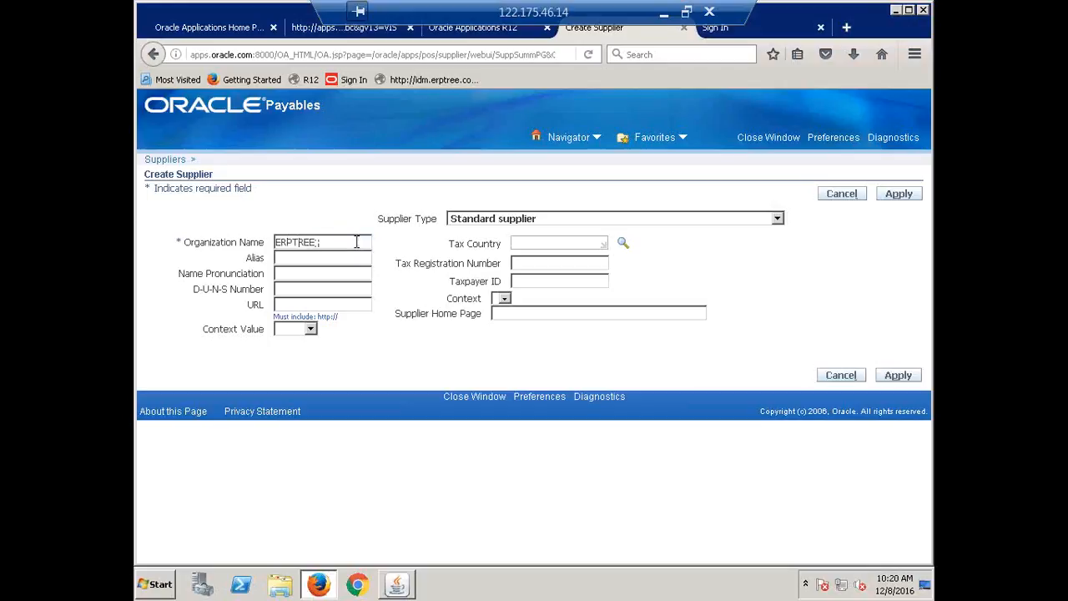
type(" Pvt Ltd")
key("Tab")
type("ERPTREE")
left_click(899, 375)
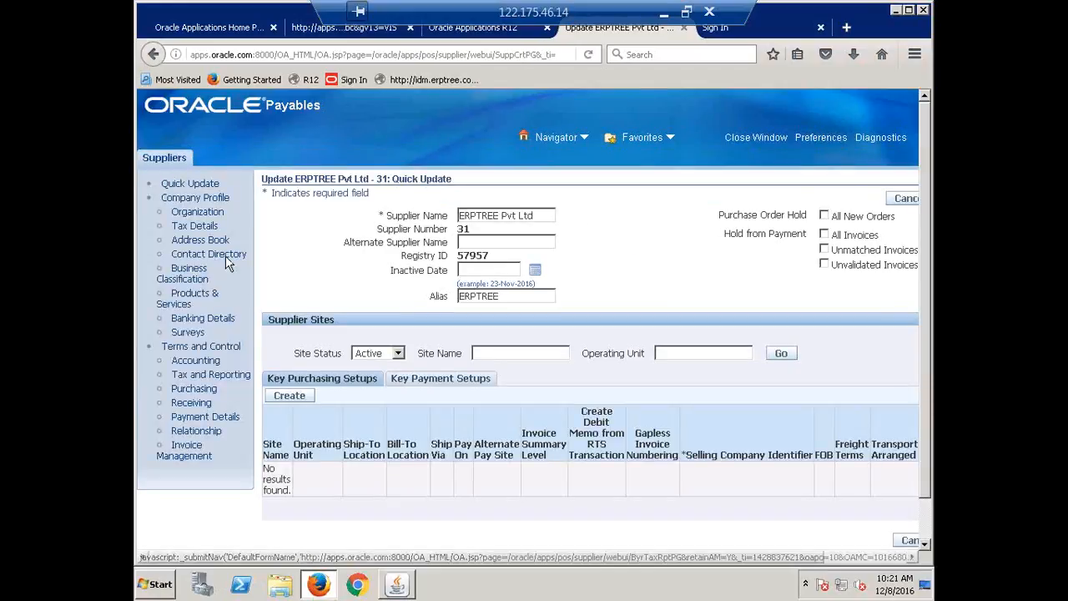
Start a new address in the address book of ERPTREE Pvt Ltd and set its country to India
left_click(201, 242)
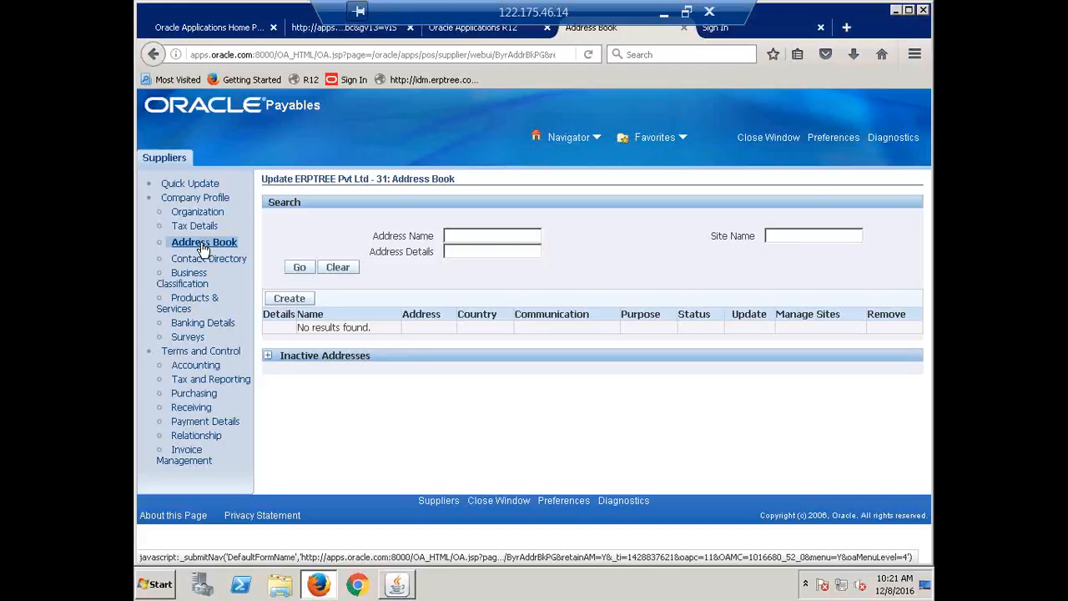
left_click(290, 299)
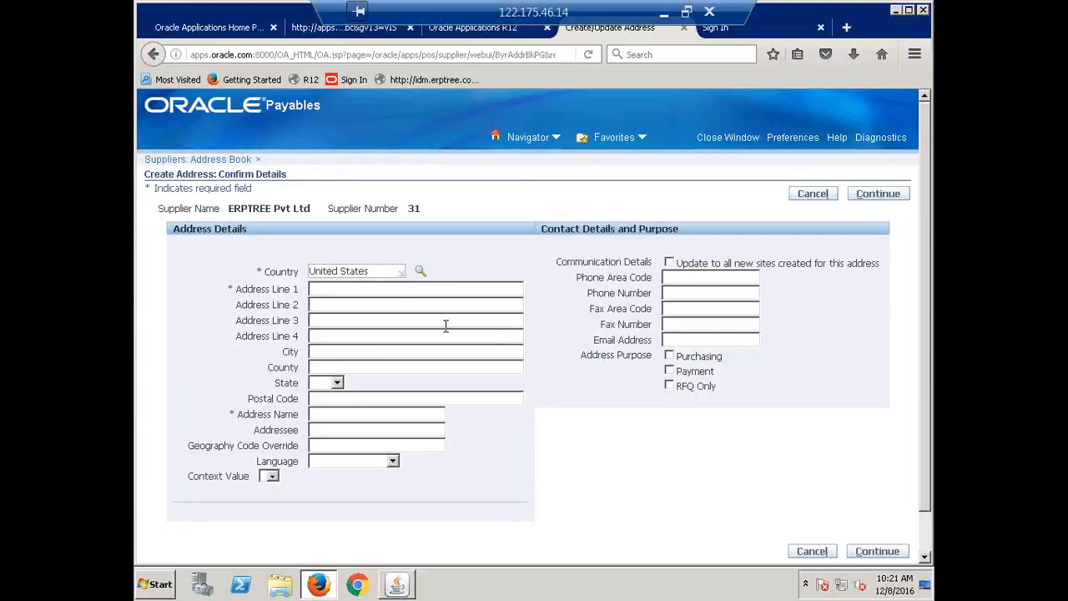
left_click_drag(383, 271, 269, 282)
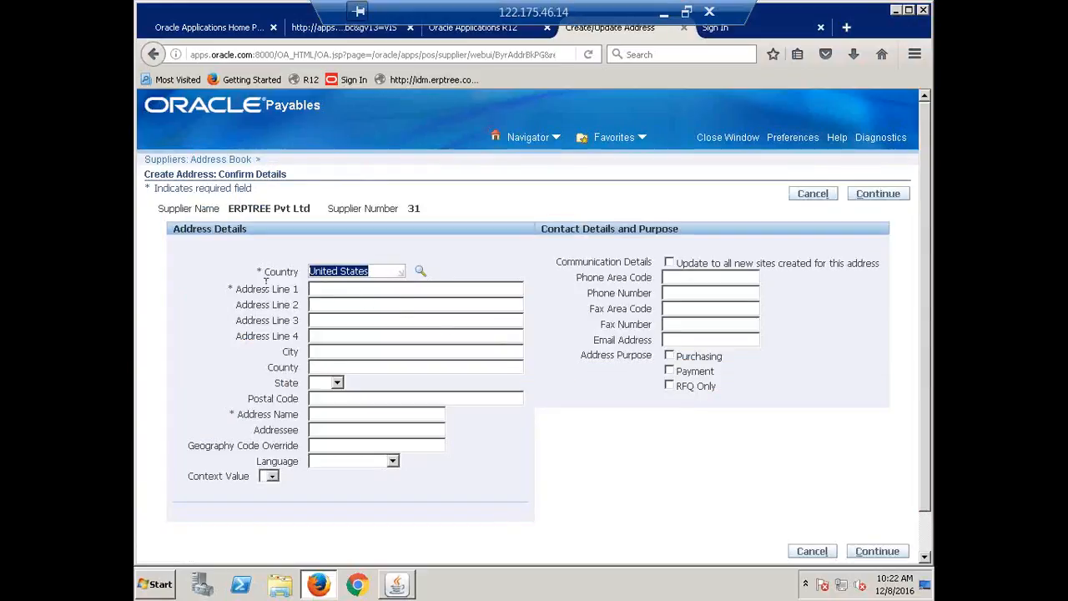
key("BackSpace")
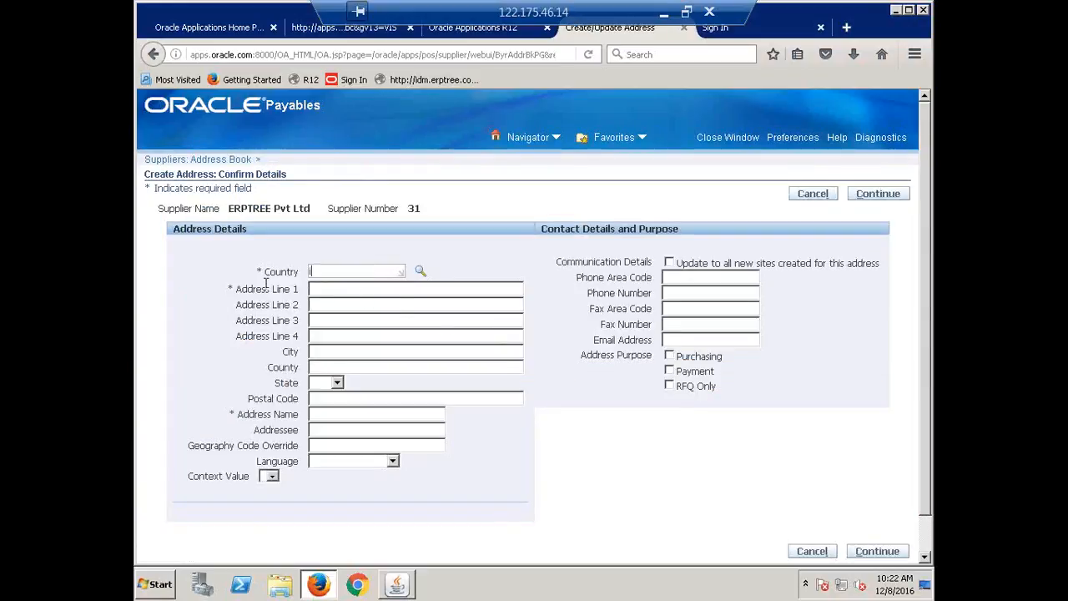
type("India")
key("Tab")
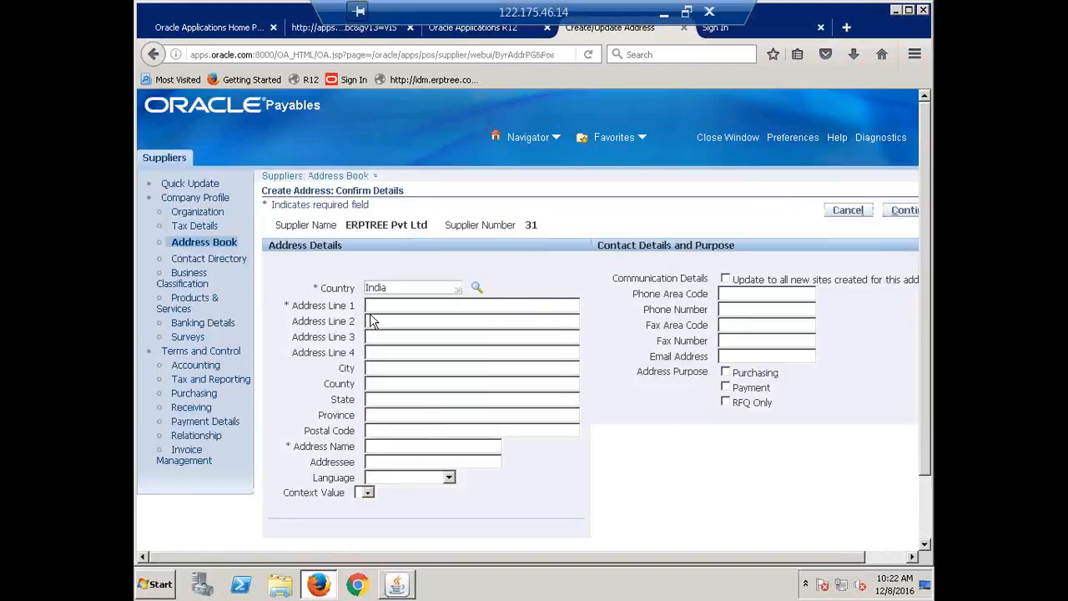
Enter Hyderabad as the first address line, the city and the address name
left_click(404, 306)
type("Hy,")
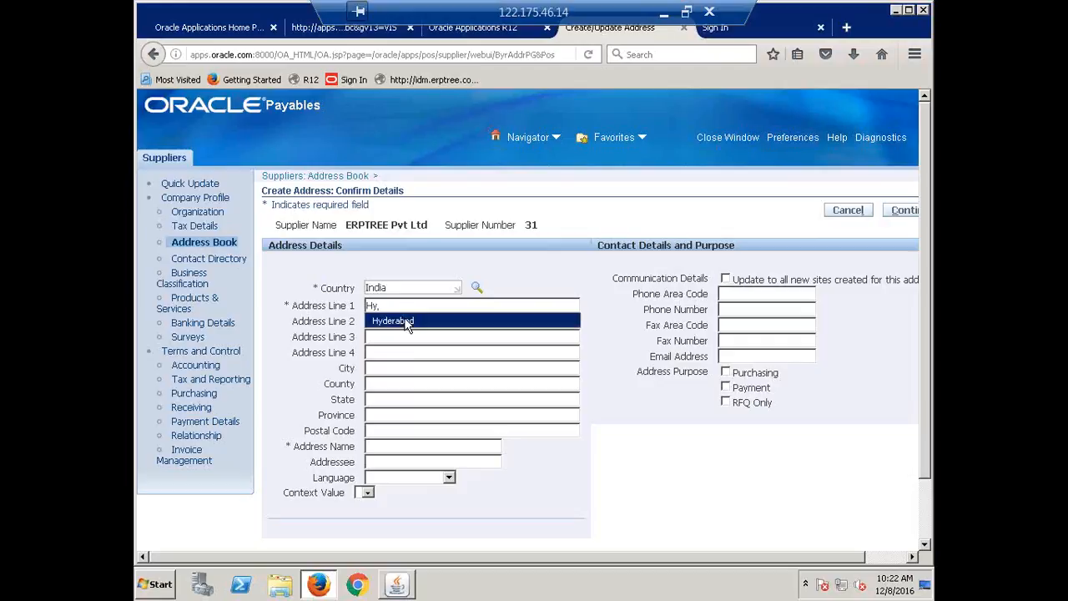
left_click(407, 322)
left_click_drag(418, 308, 331, 316)
key("ctrl+c")
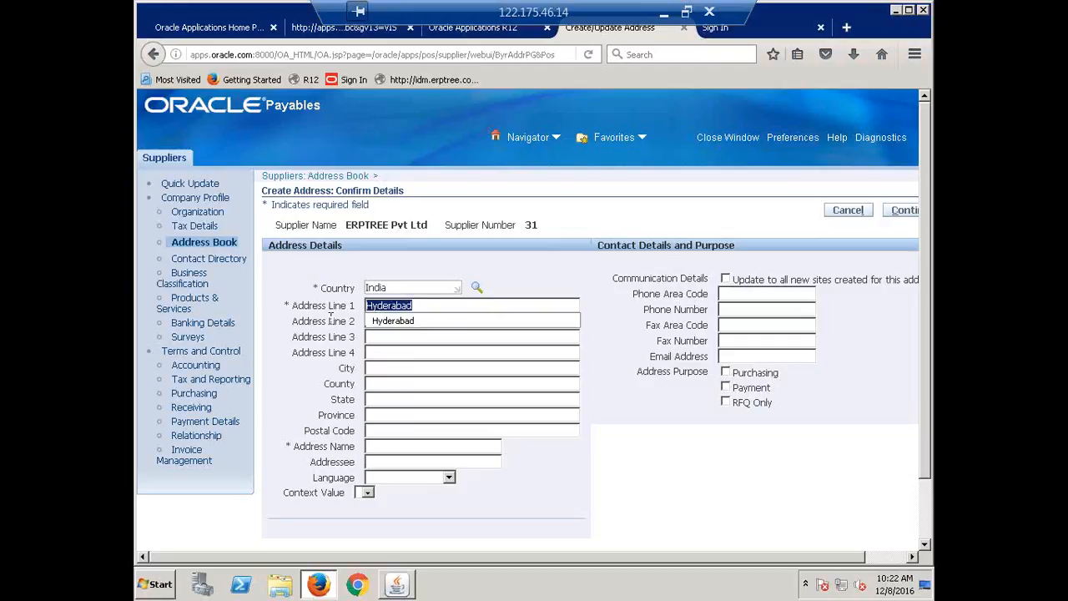
left_click(378, 368)
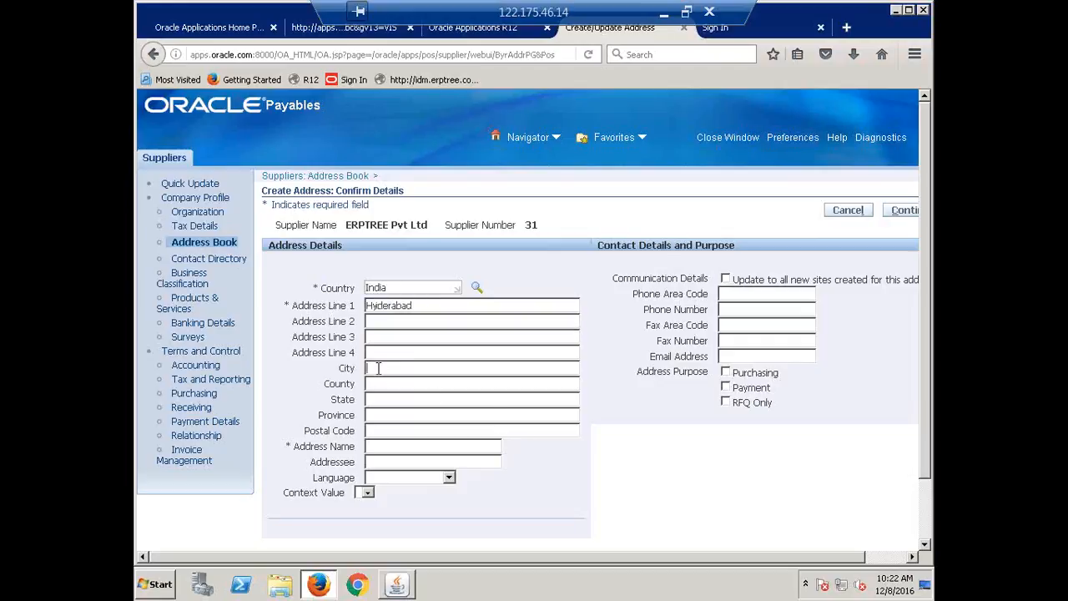
key("ctrl+v")
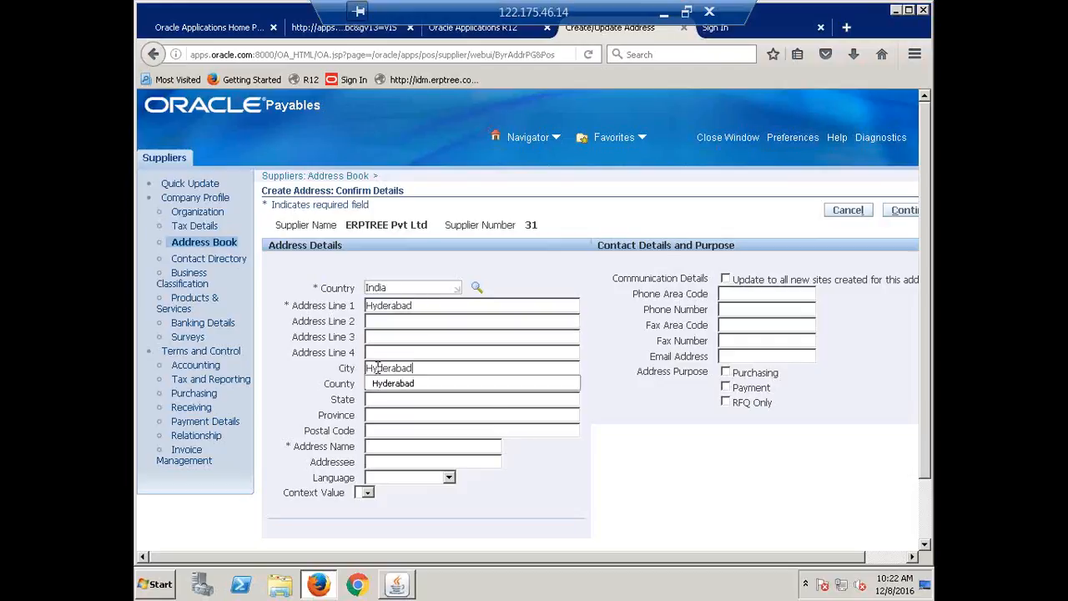
left_click(383, 450)
key("ctrl+v")
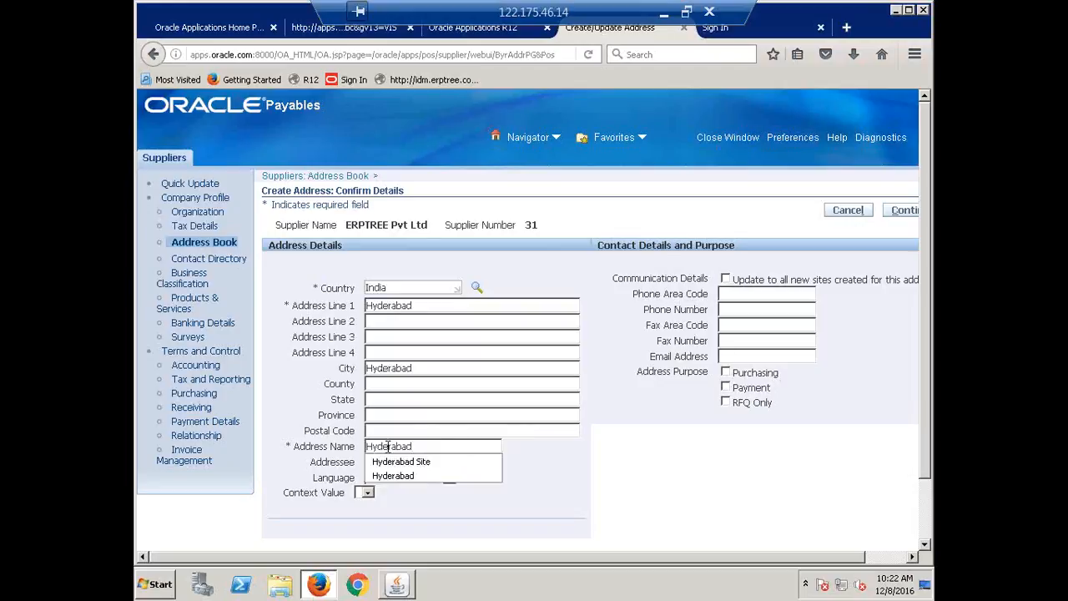
left_click(651, 474)
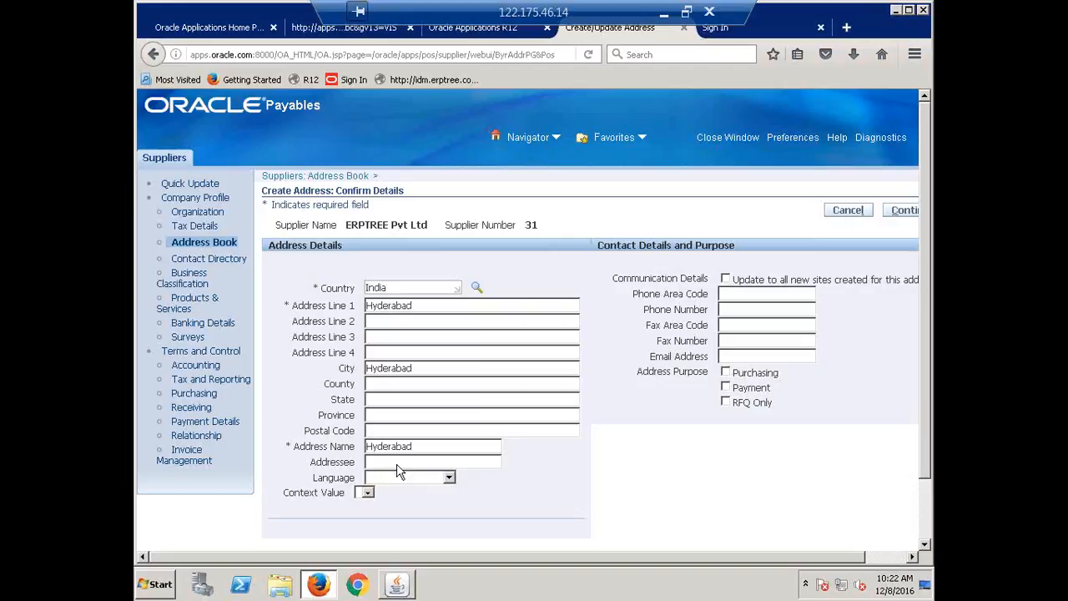
Mark the address for Purchasing and Payment, and create its site for CALFRE Hyderabad Operating Unit
left_click(726, 372)
left_click(725, 387)
left_click_drag(590, 556, 813, 546)
left_click_drag(751, 556, 791, 594)
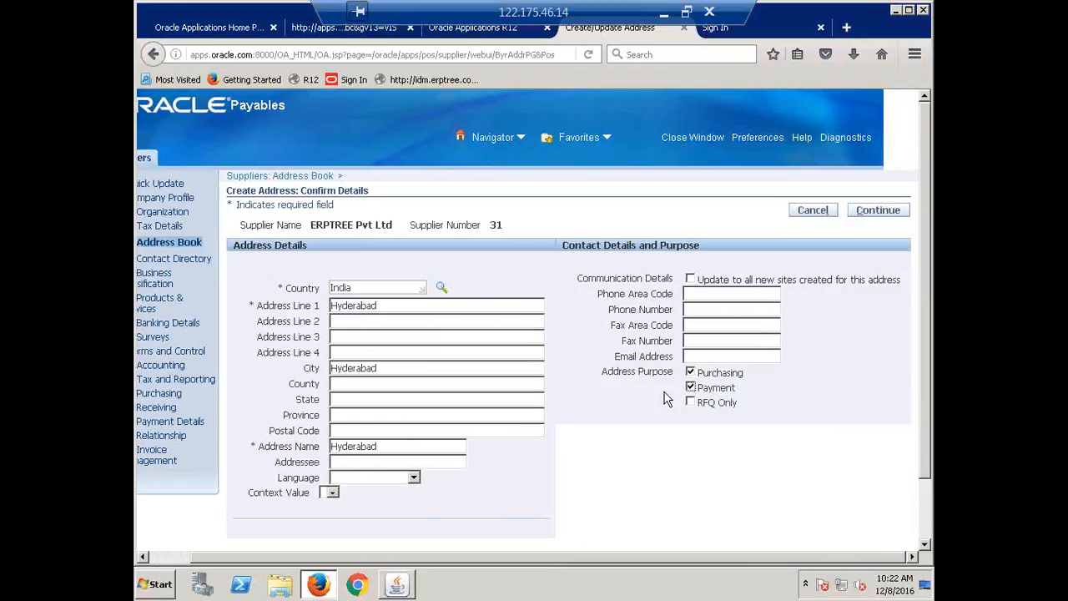
left_click(873, 212)
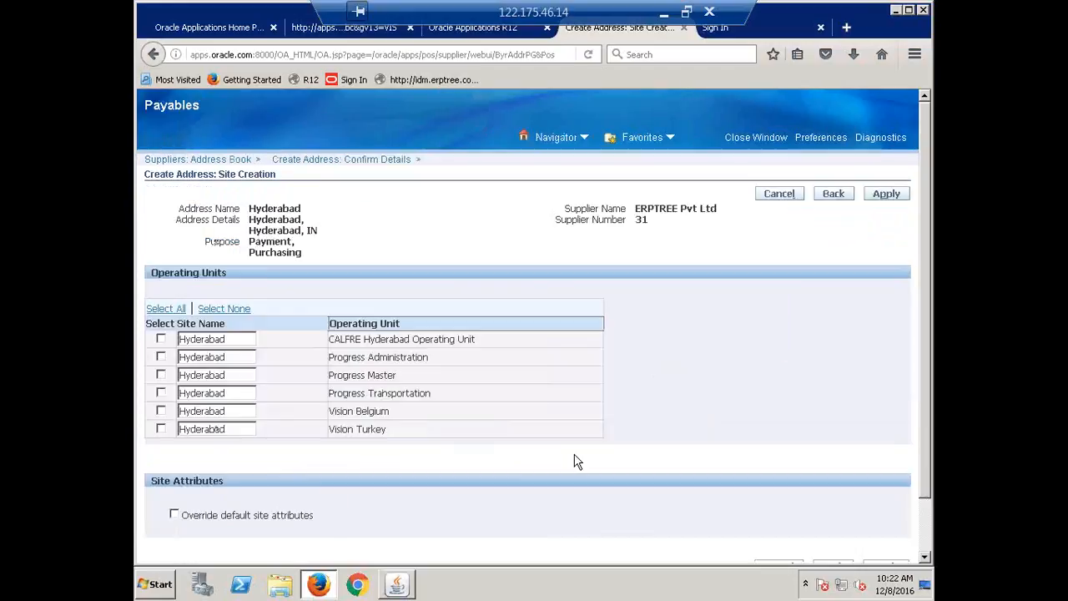
left_click(161, 339)
left_click(898, 202)
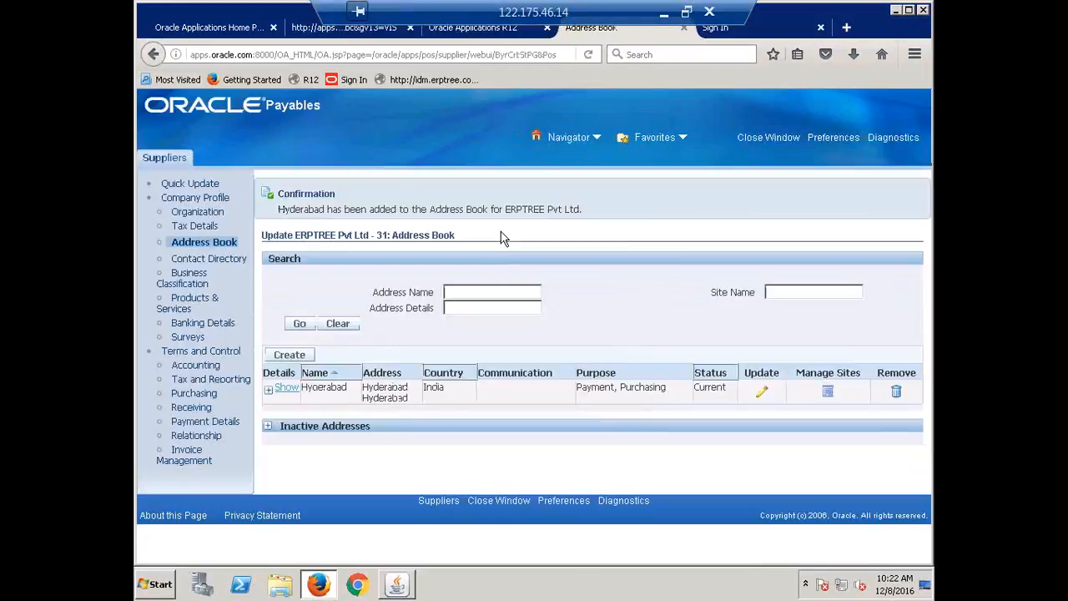
Make Check the default payment method in the supplier's payment details and save
left_click(212, 423)
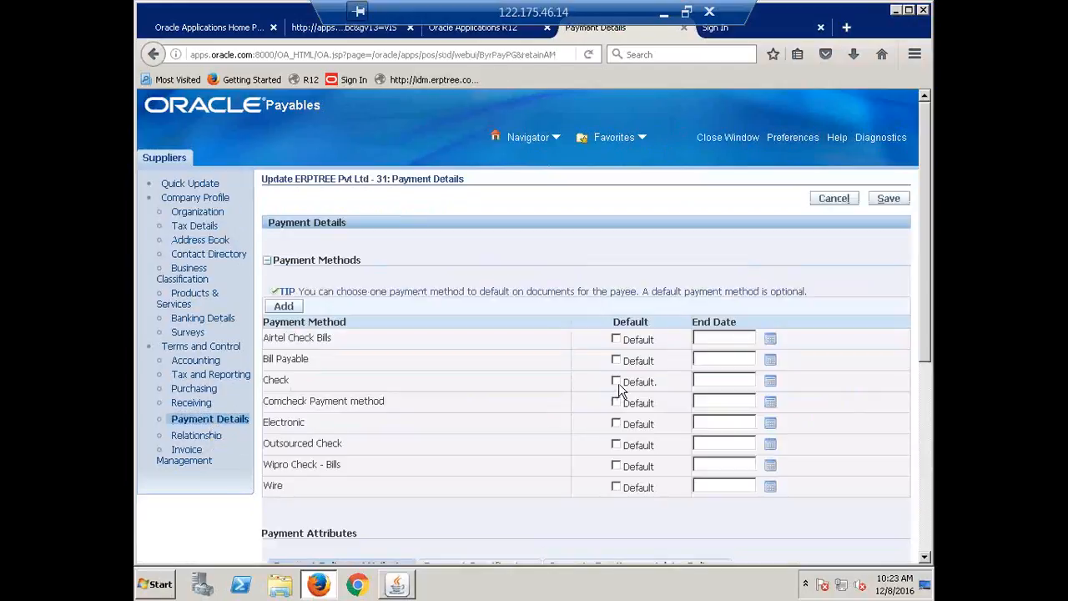
left_click(615, 381)
left_click(888, 199)
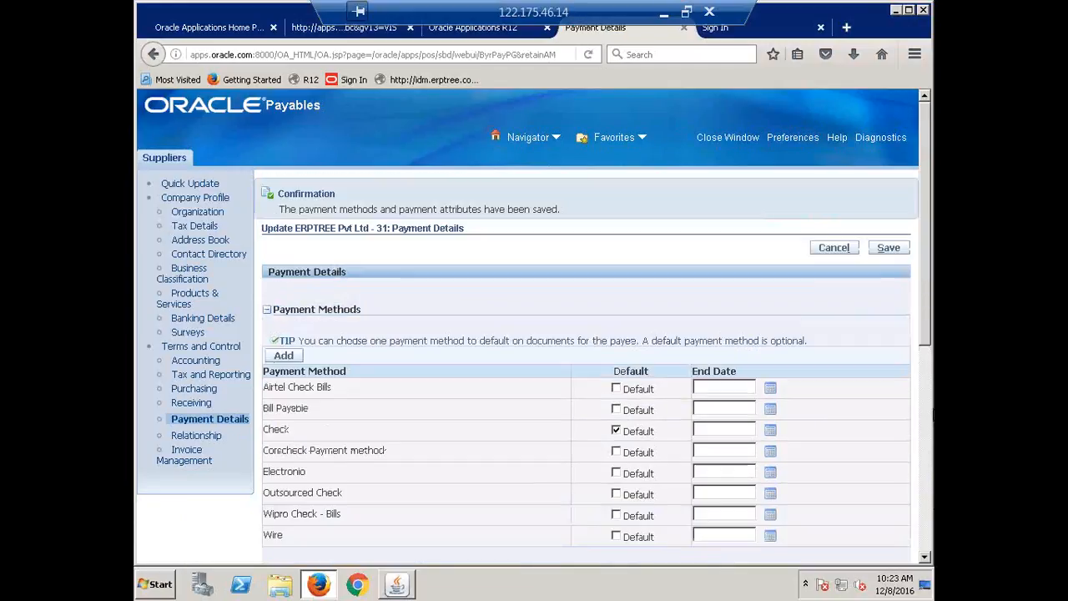
Make Check the default payment method for the HYDERABAD supplier site and save its payment details
scroll(874, 404, "down", 5)
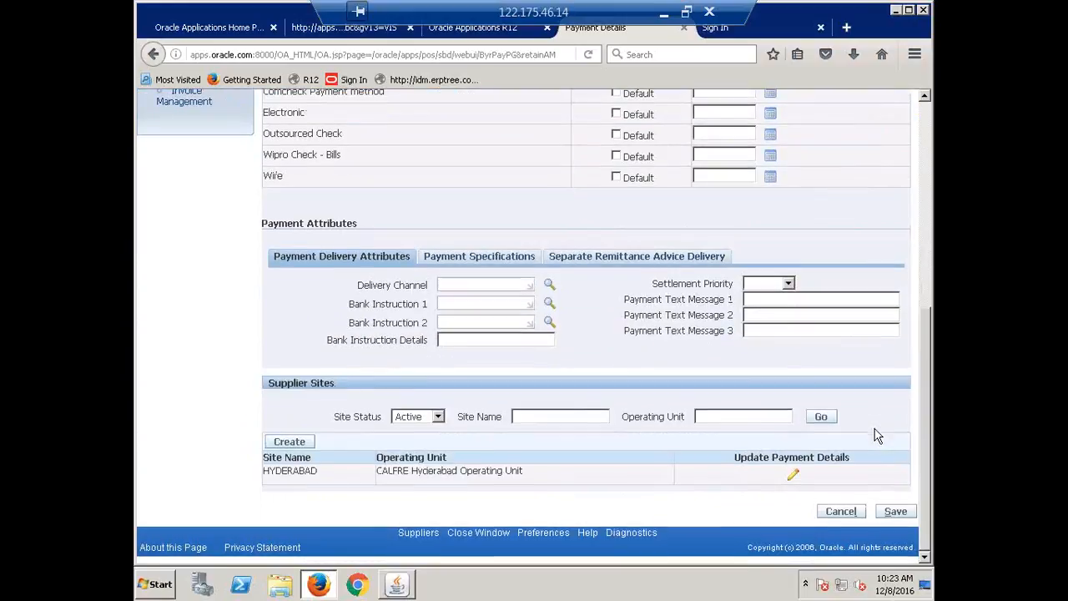
left_click(793, 476)
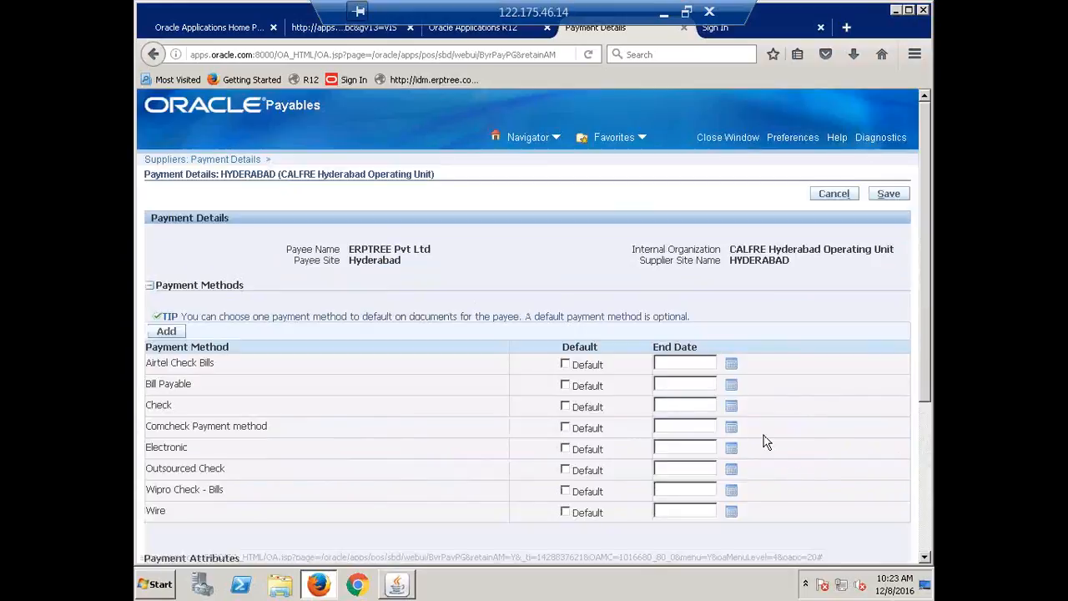
scroll(766, 442, "down", 3)
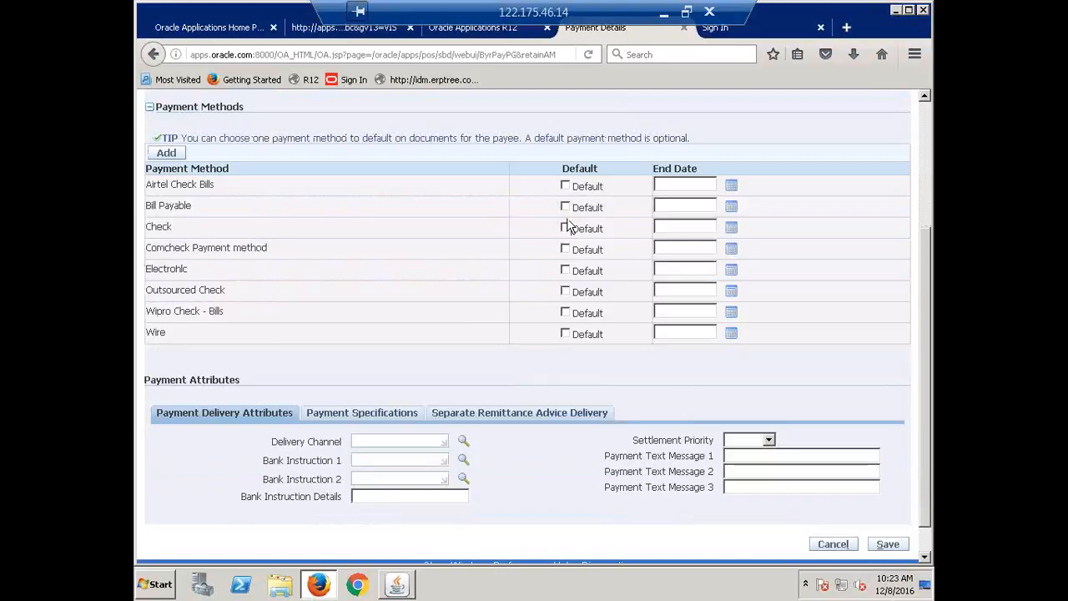
left_click(565, 229)
left_click(888, 544)
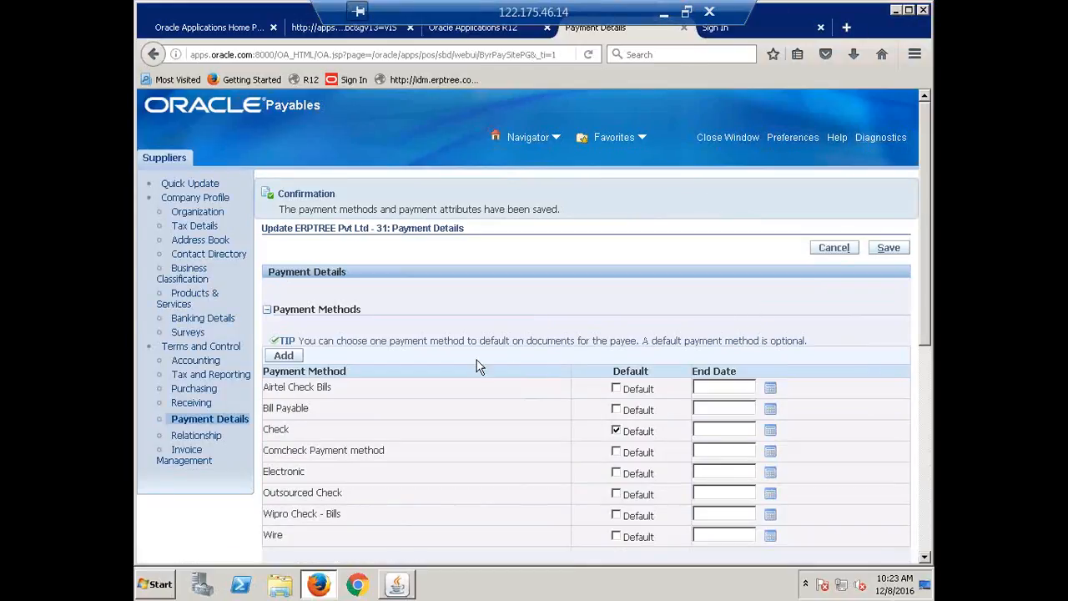
Switch to the Oracle Applications Navigator and open Supplier Merge under Suppliers
left_click(397, 587)
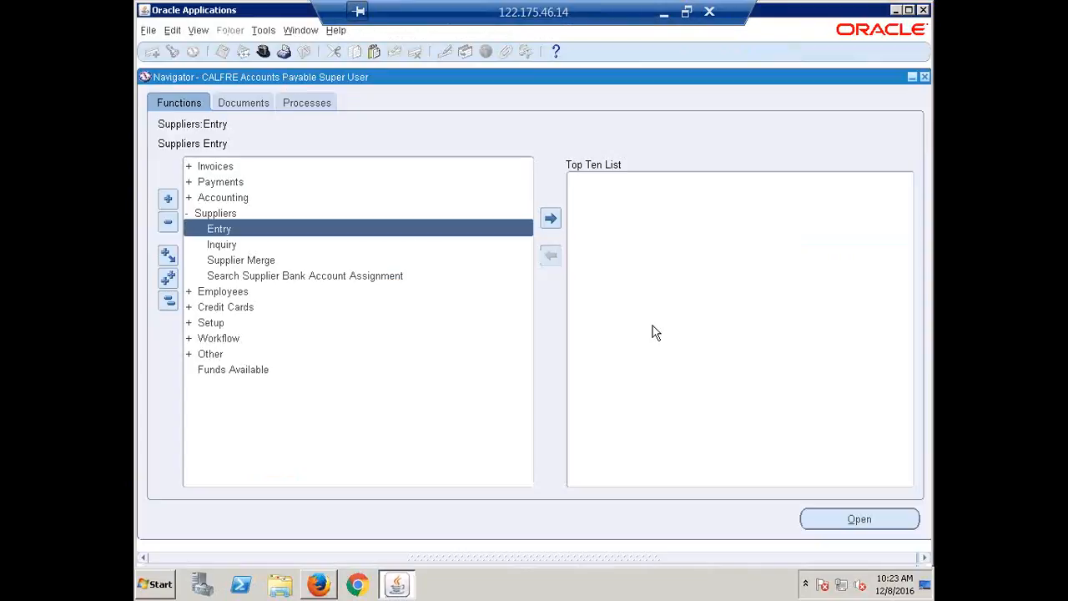
left_click(241, 261)
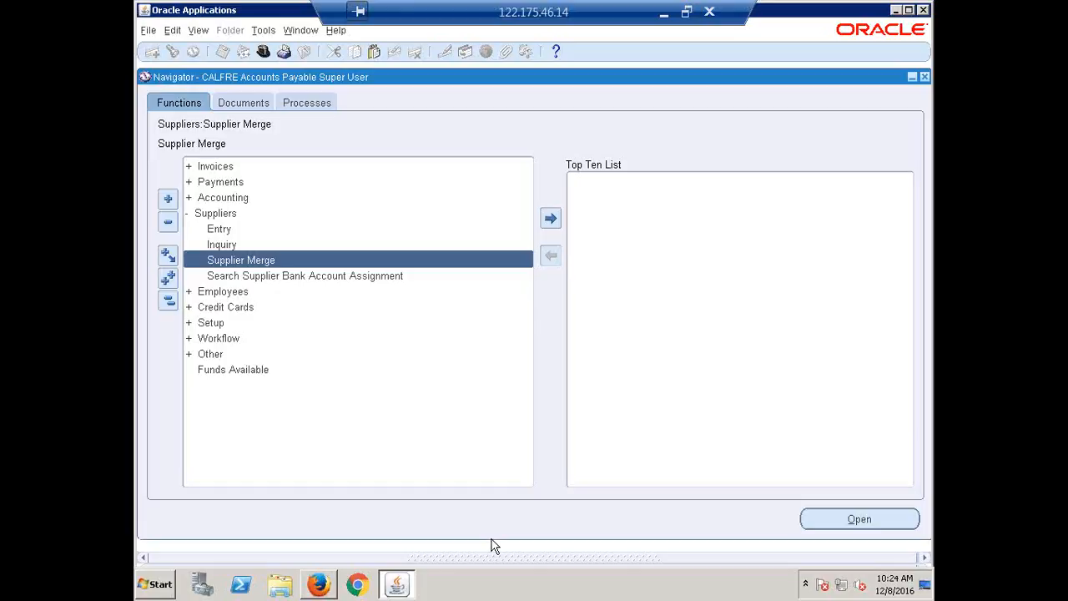
double_click(262, 262)
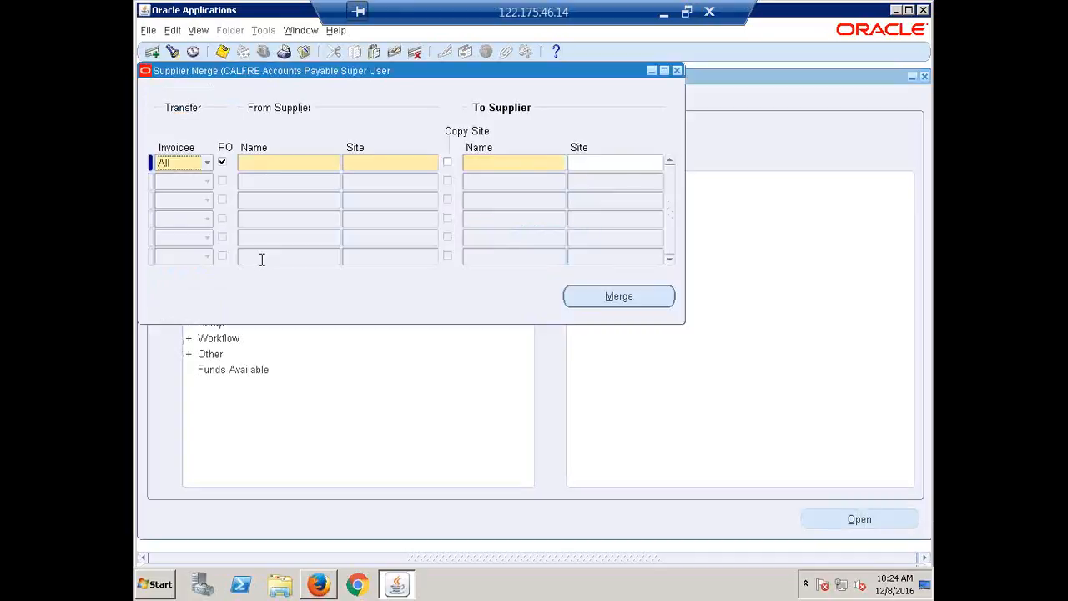
Choose Fusion Organization with site HYDERABAD SITE as the supplier to merge from
left_click(275, 165)
left_click(335, 164)
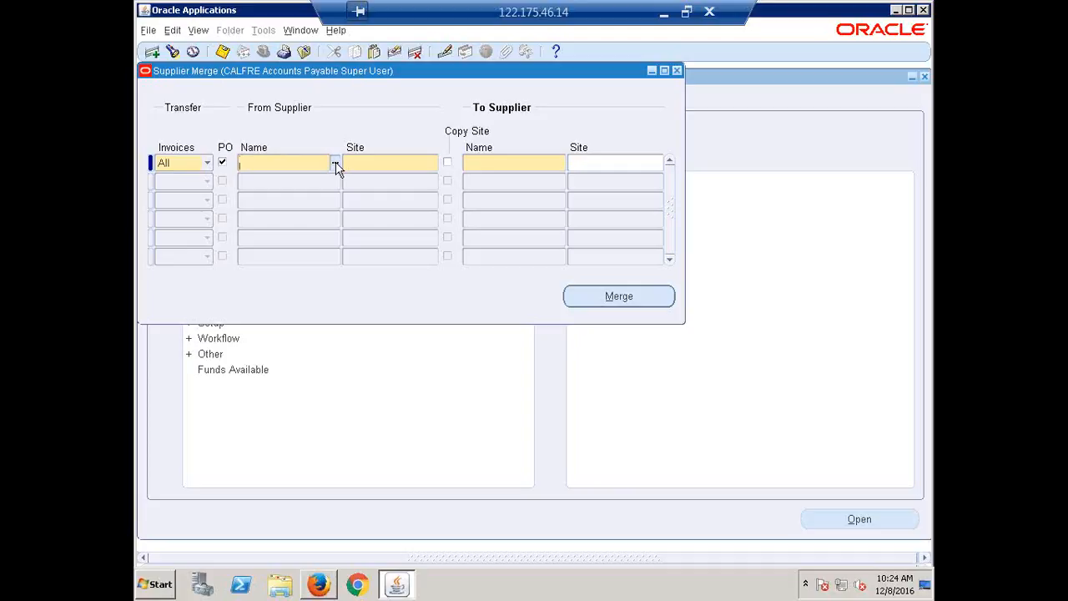
type("fusion or")
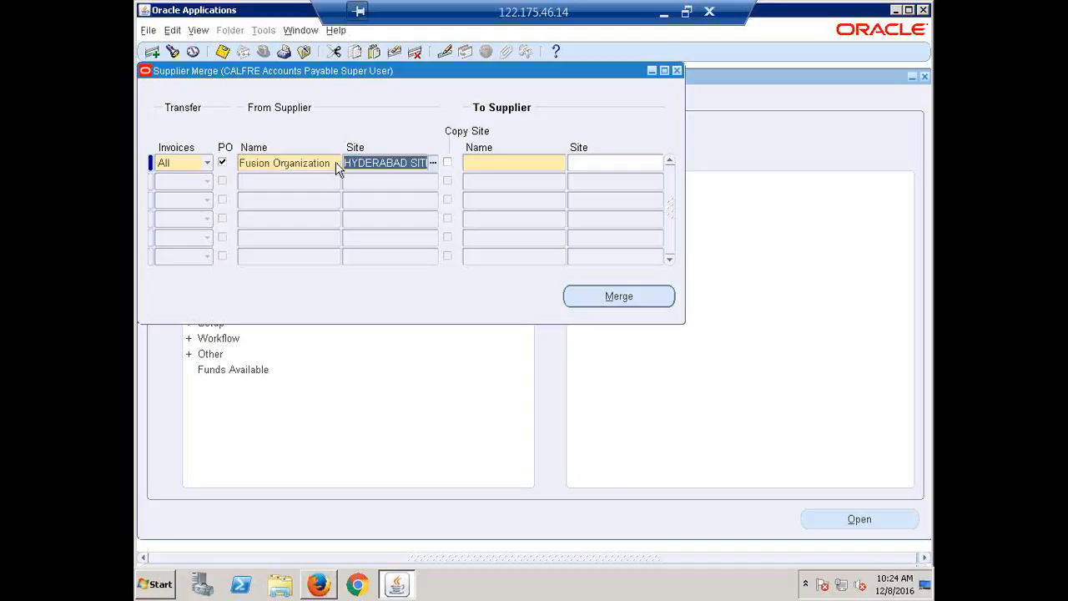
key("Tab")
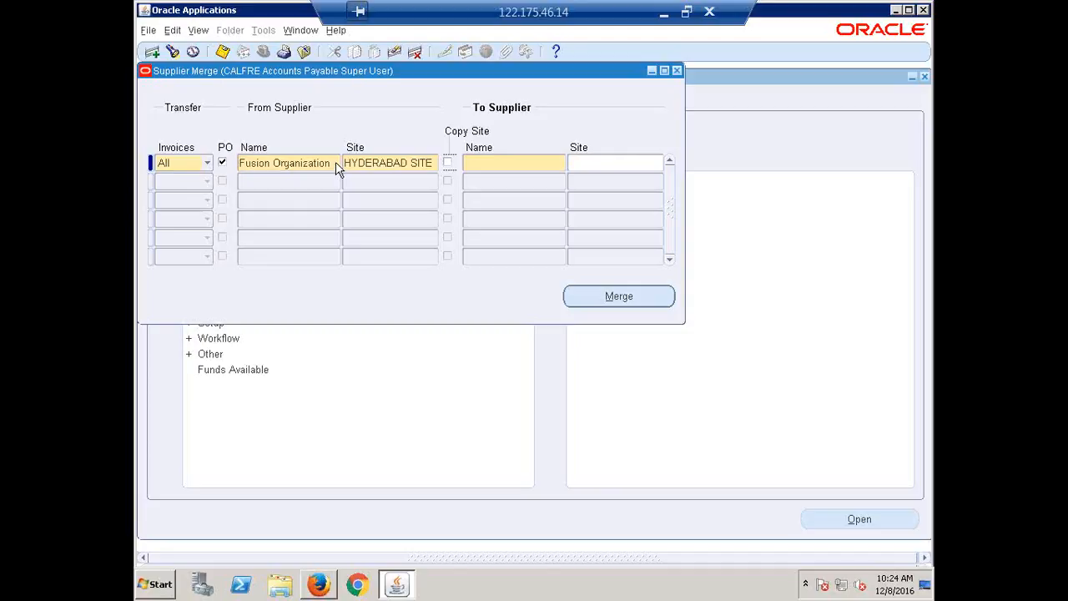
Choose ERPTREE Pvt Ltd with site HYDERABAD as the supplier to merge to
key("Tab")
type("erptree")
key("Tab")
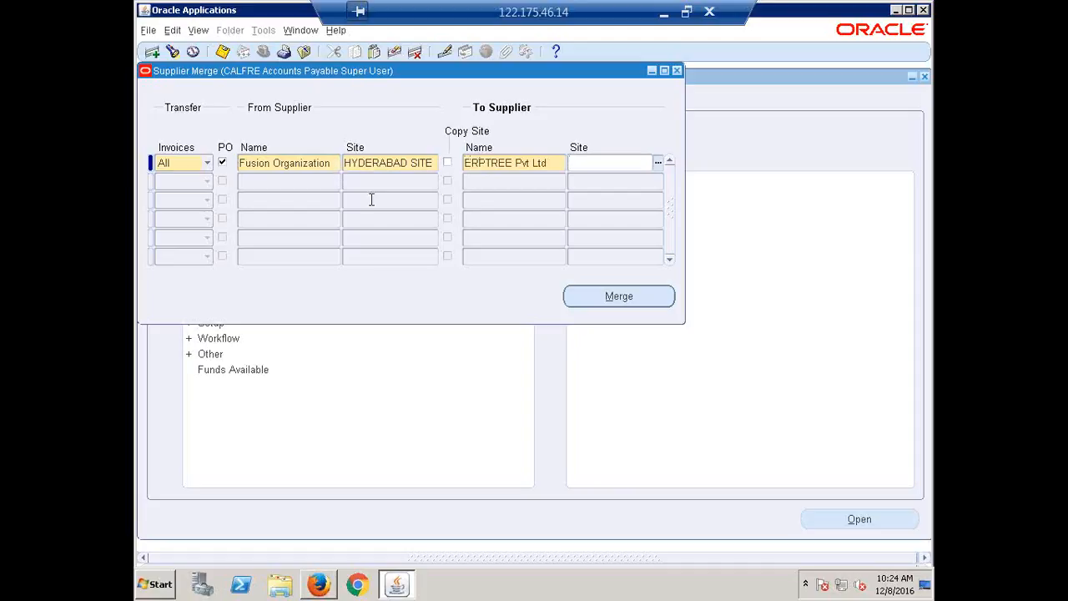
left_click(414, 167)
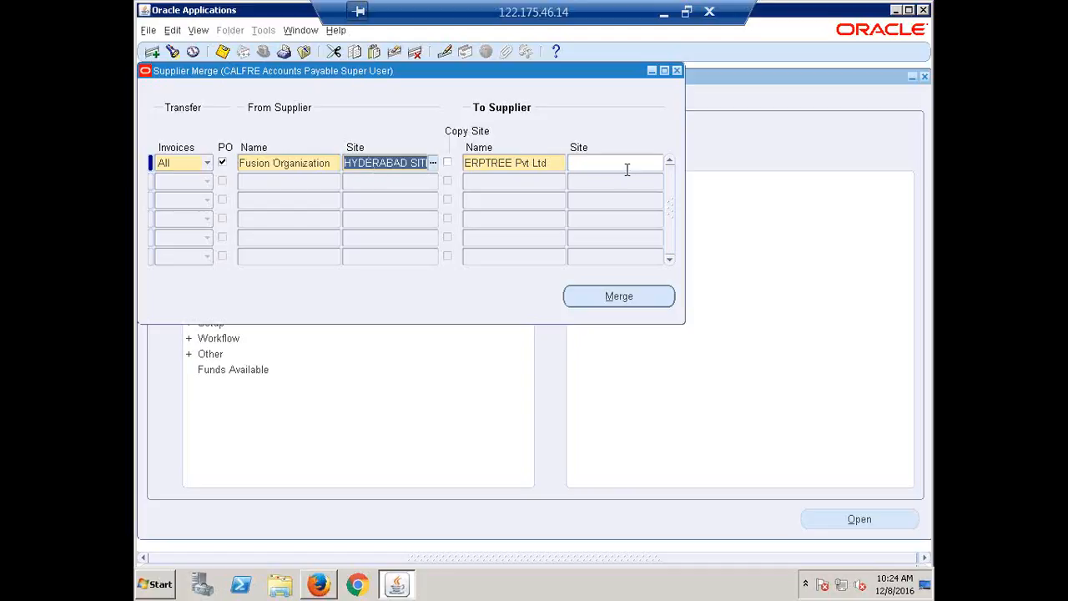
left_click(601, 163)
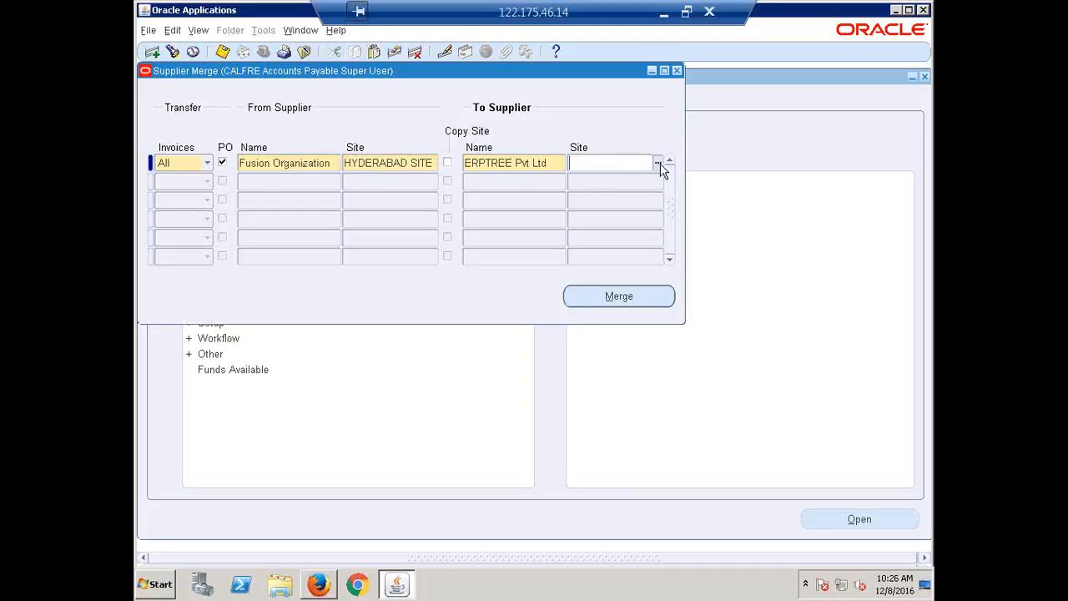
left_click(659, 165)
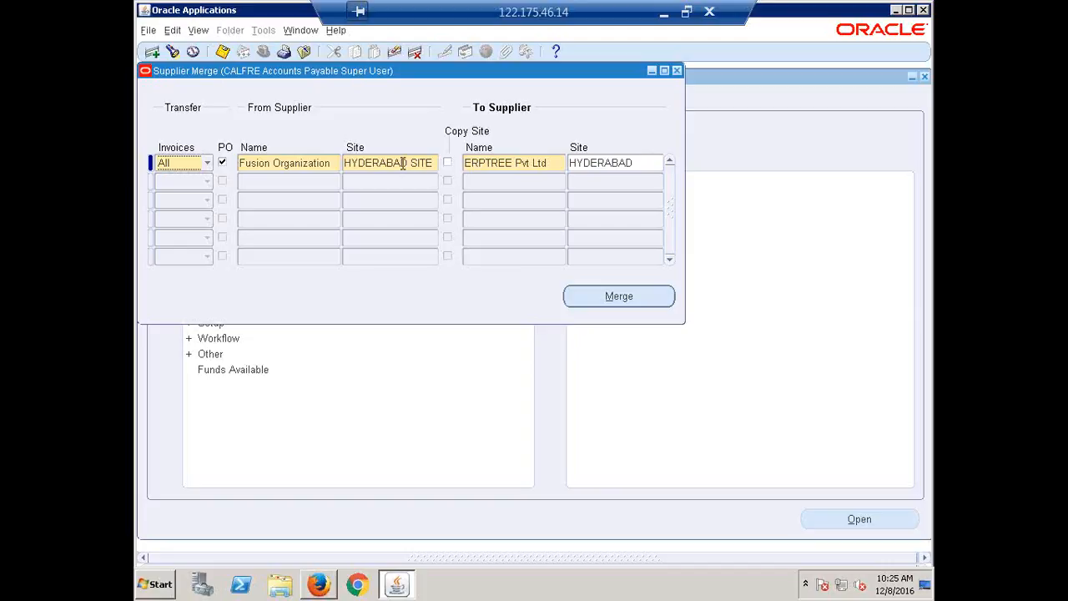
Clear the To Supplier site, turn Copy Site on and off again, and reselect the HYDERABAD site
left_click(594, 159)
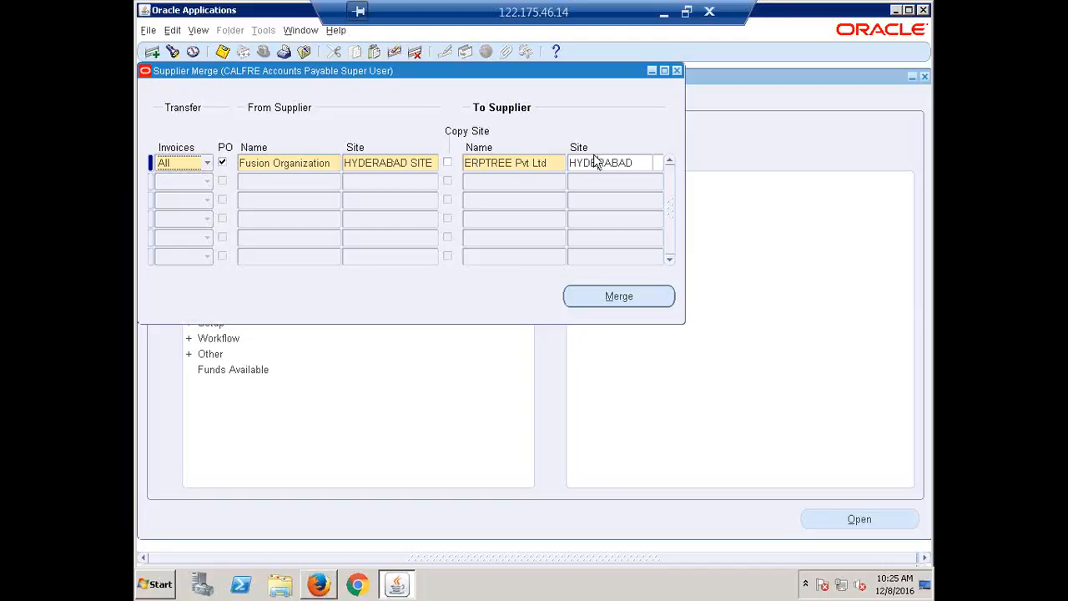
double_click(594, 158)
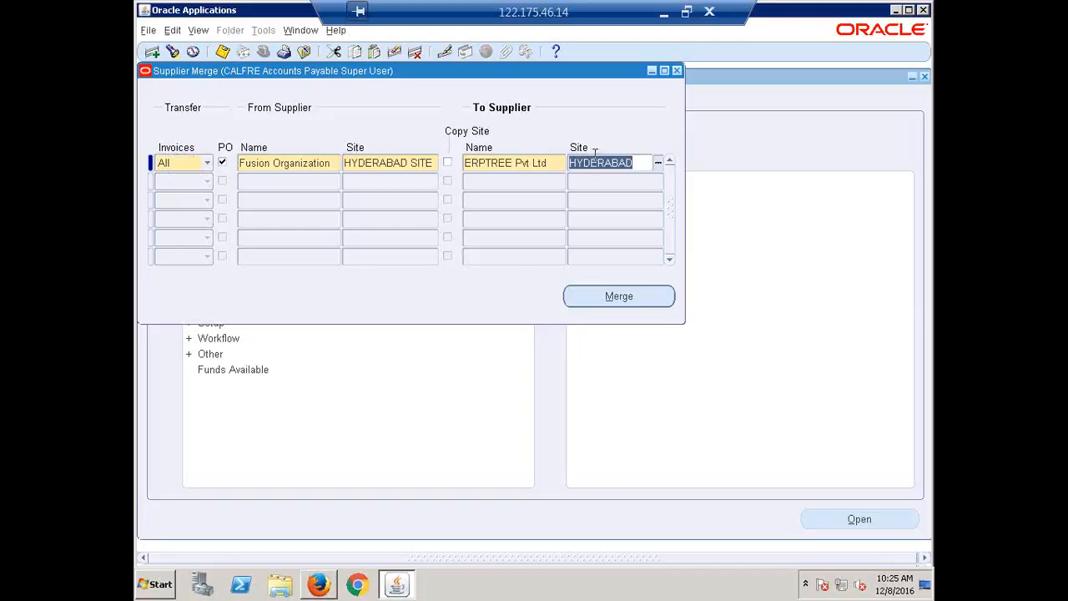
key("BackSpace")
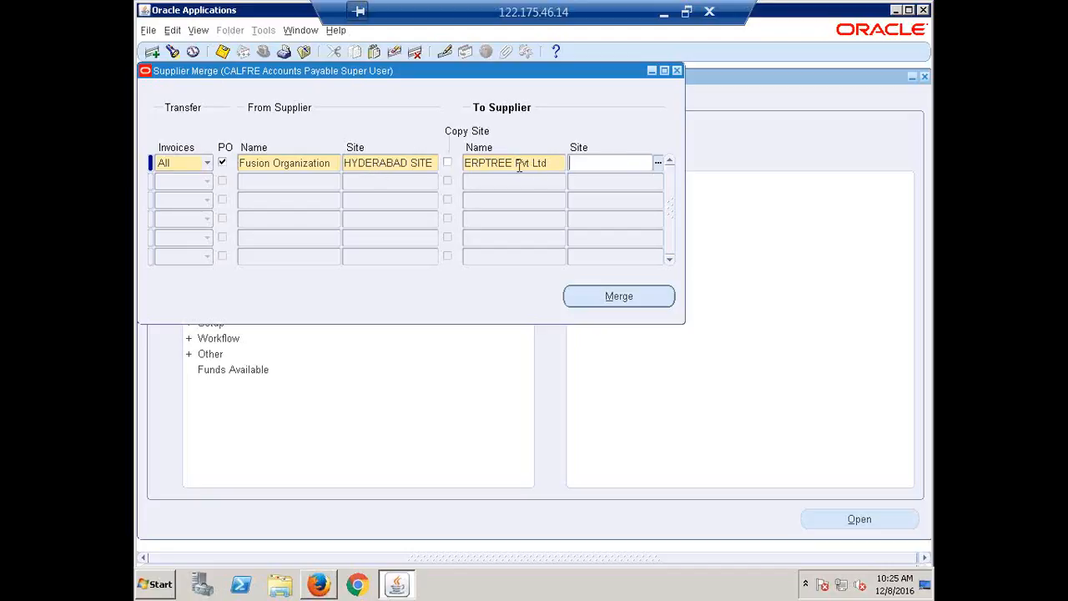
left_click(448, 163)
left_click(448, 162)
left_click(649, 170)
left_click(659, 165)
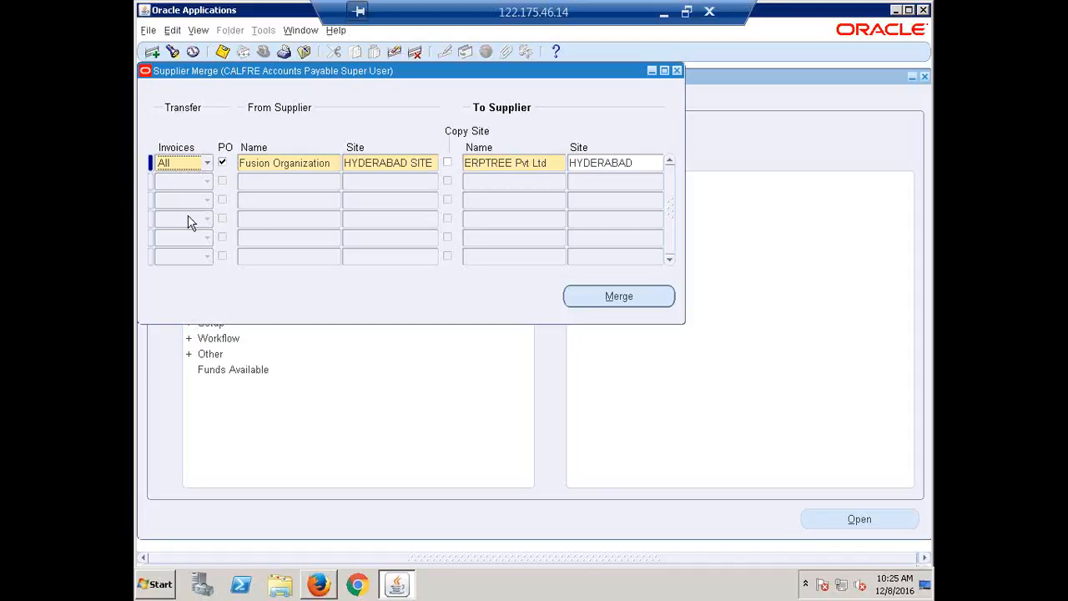
Try the invoice transfer option None for the merge line and switch it back to All
left_click(222, 162)
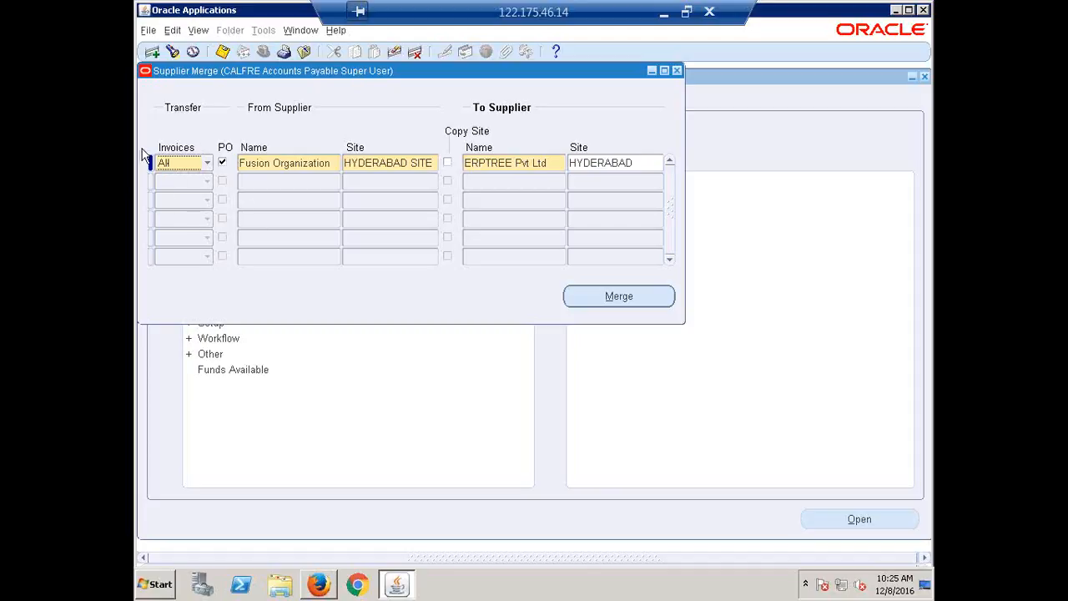
left_click(208, 164)
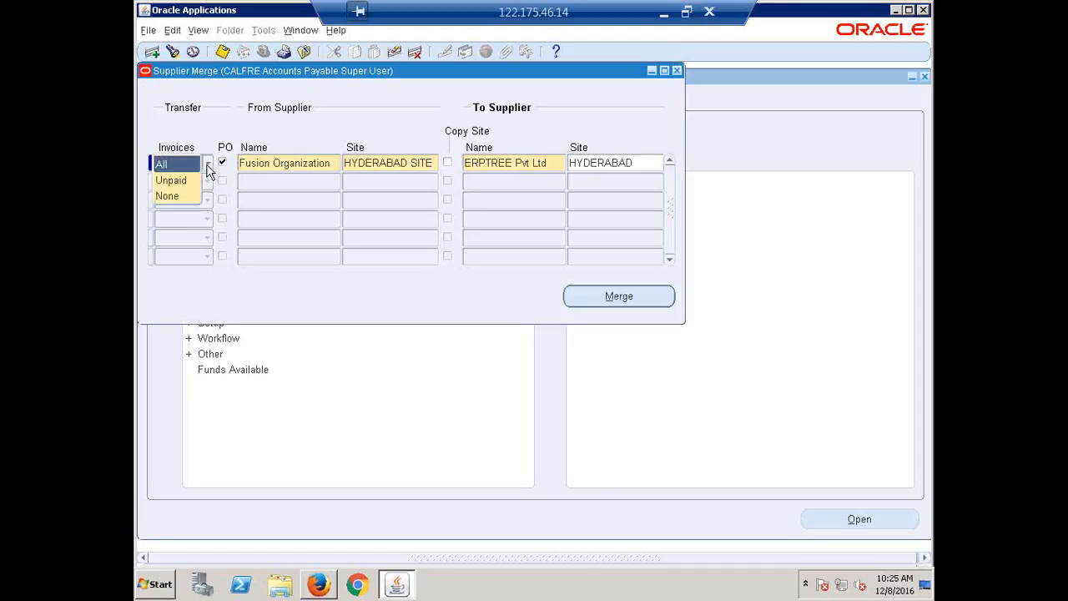
left_click(171, 197)
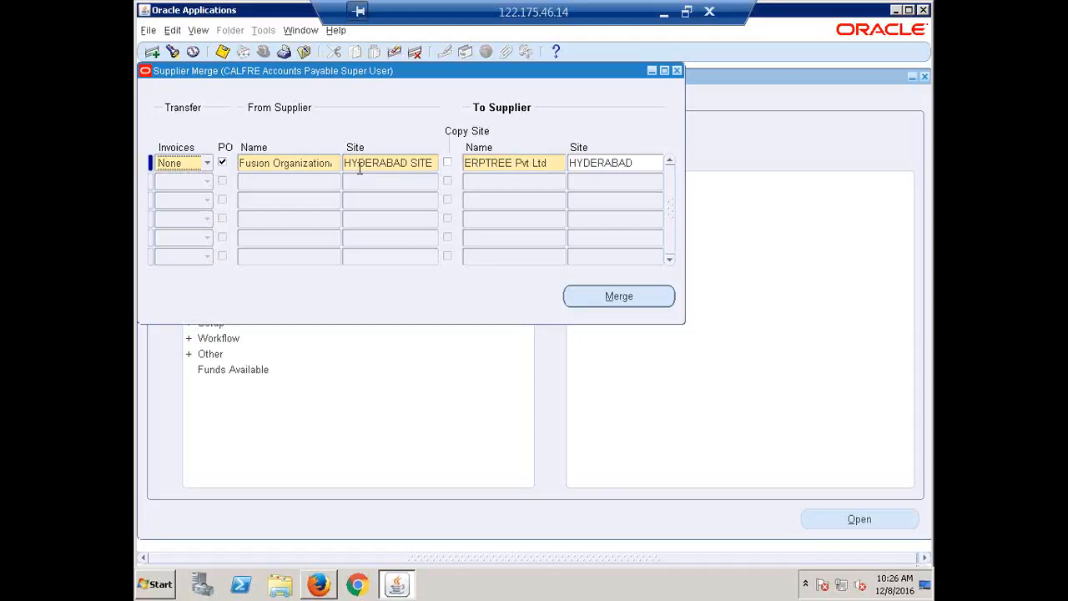
left_click(208, 163)
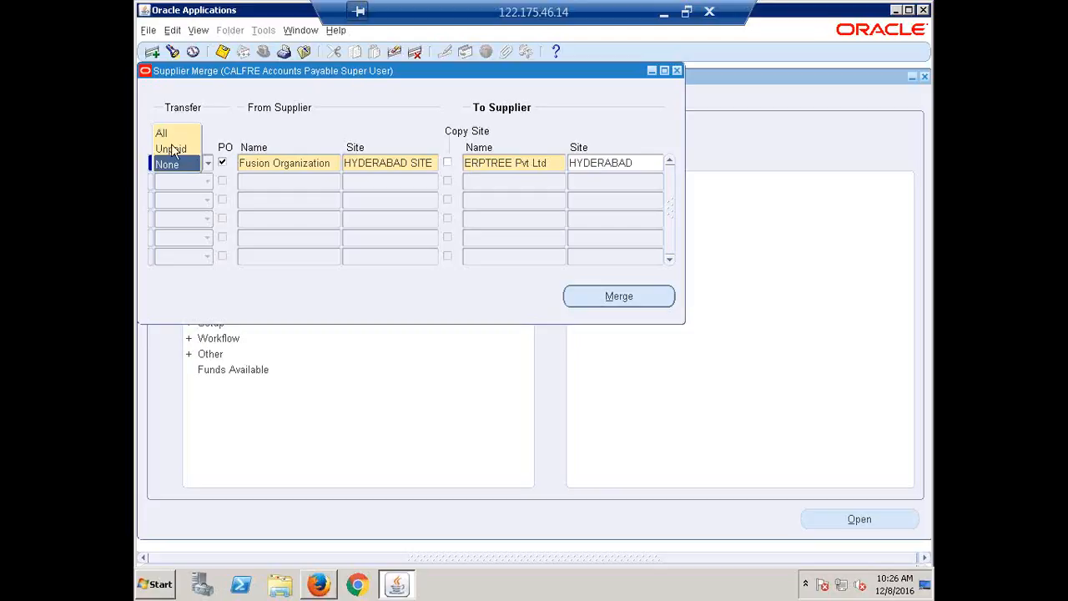
left_click(165, 134)
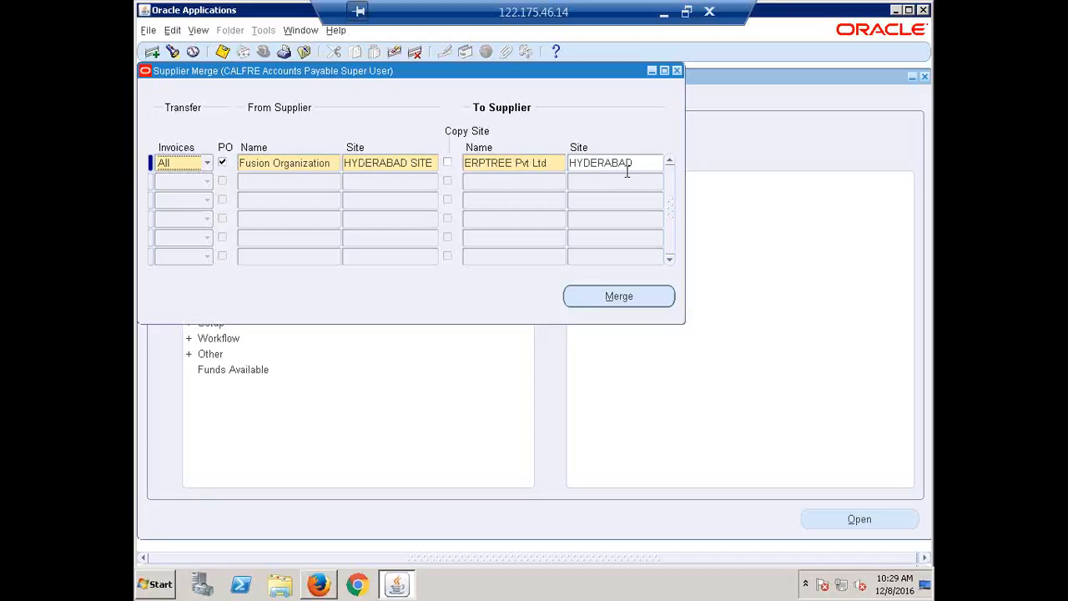
Run the supplier merge of Fusion Organization into ERPTREE Pvt Ltd, accept its confirmations, and close the Supplier Merge form
left_click(610, 296)
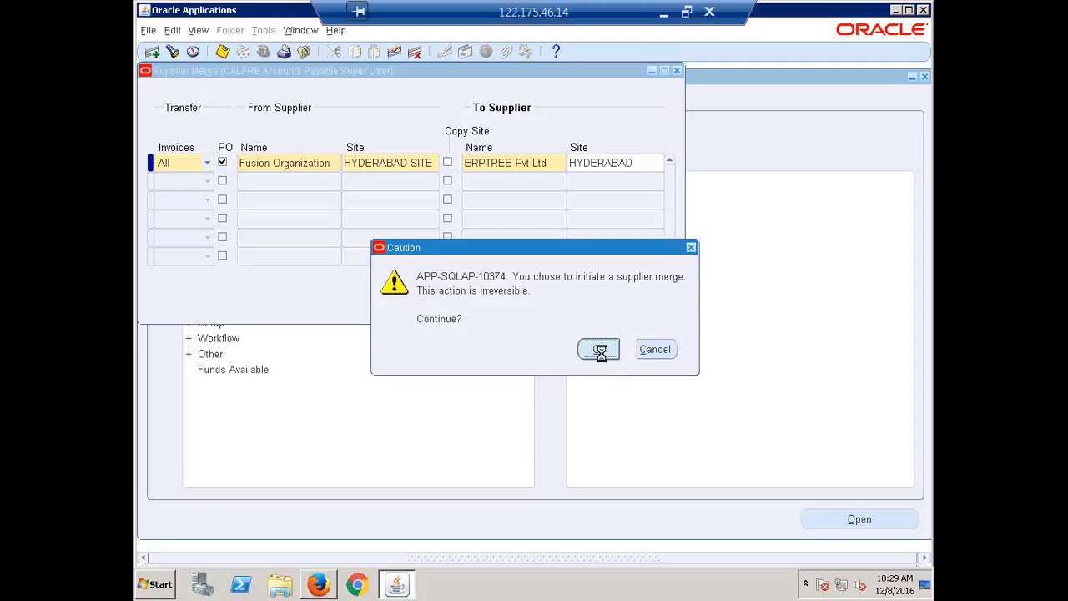
left_click(601, 349)
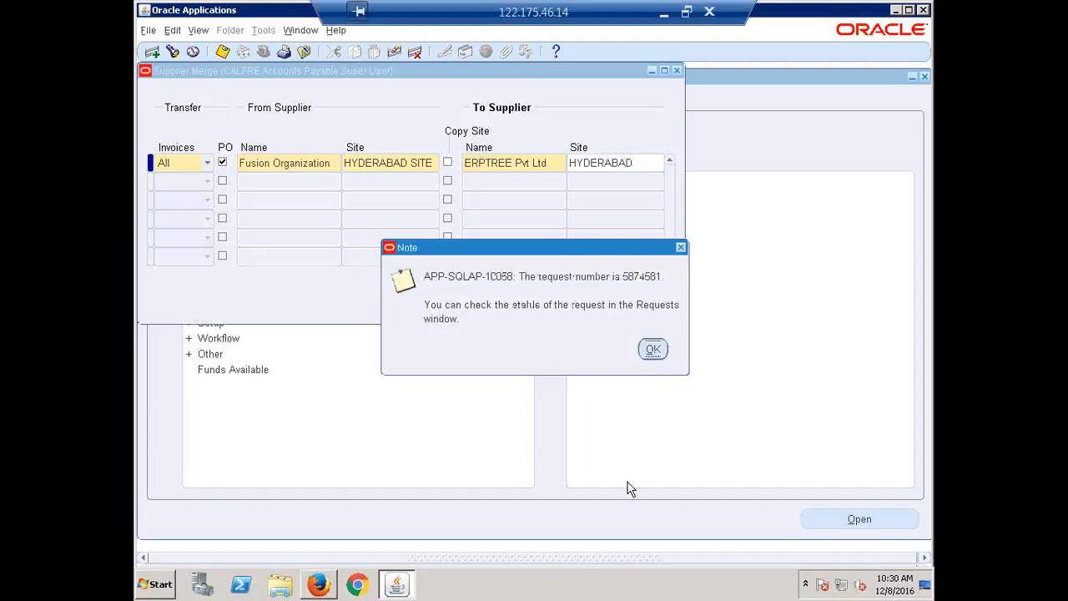
left_click(654, 352)
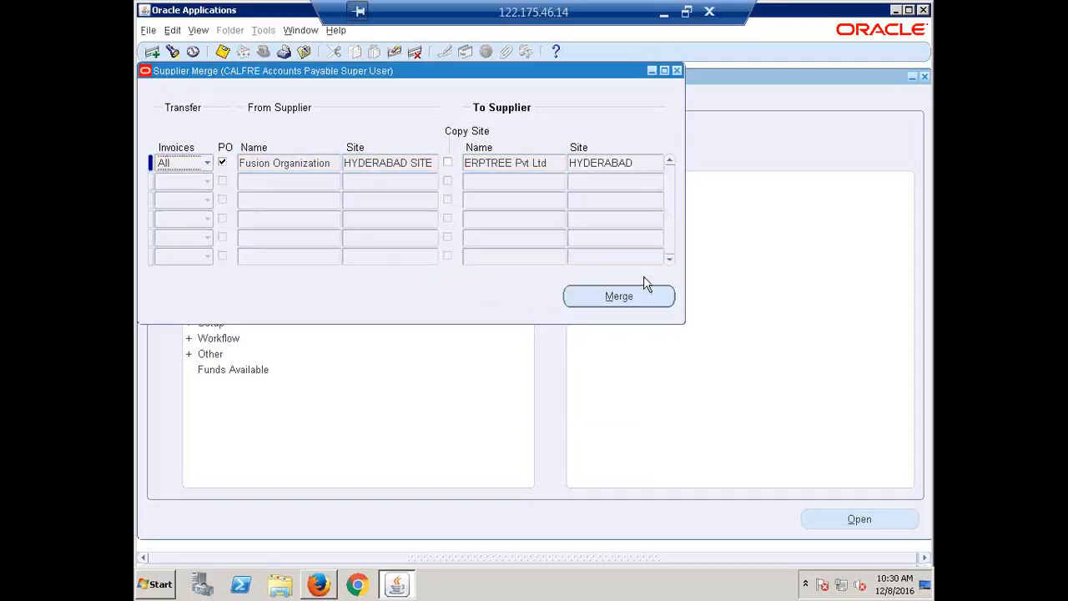
left_click(677, 70)
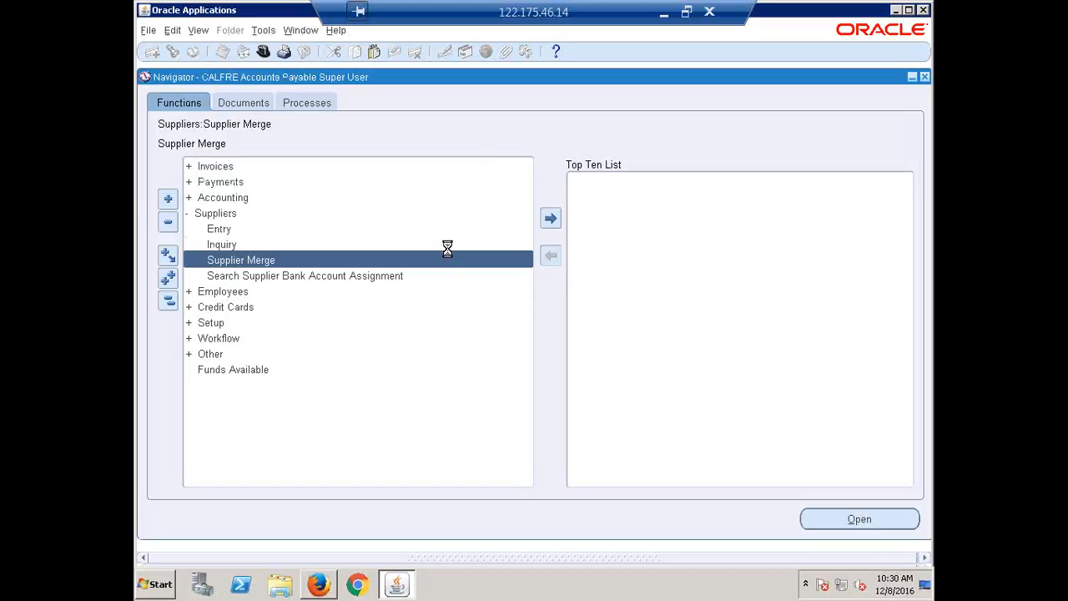
Open the concurrent requests list, refresh it repeatedly to monitor the Supplier Merge Program request, and close the list
key("alt+i")
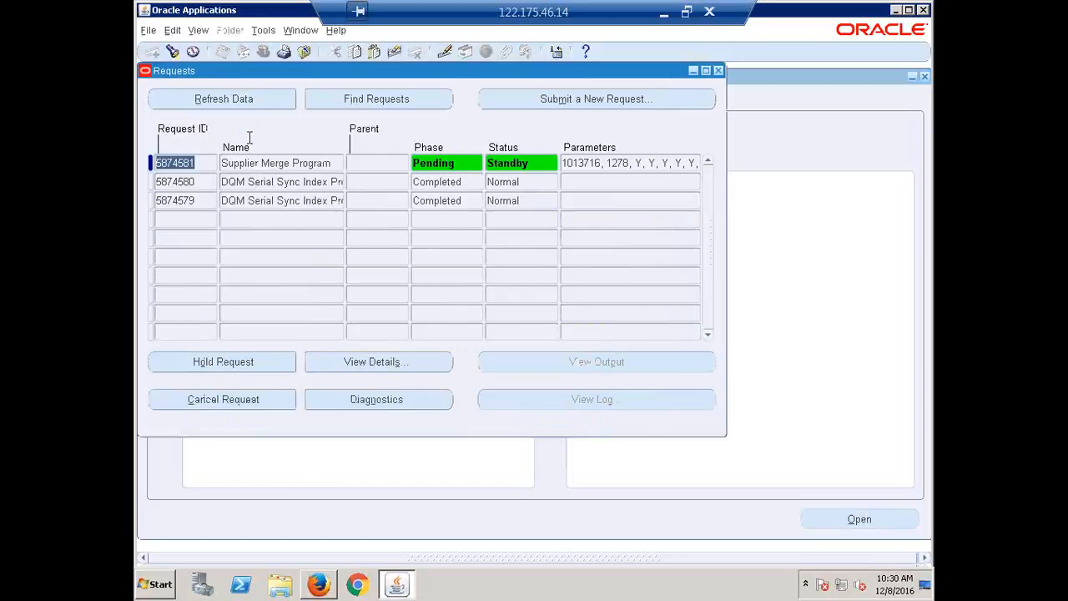
left_click(228, 104)
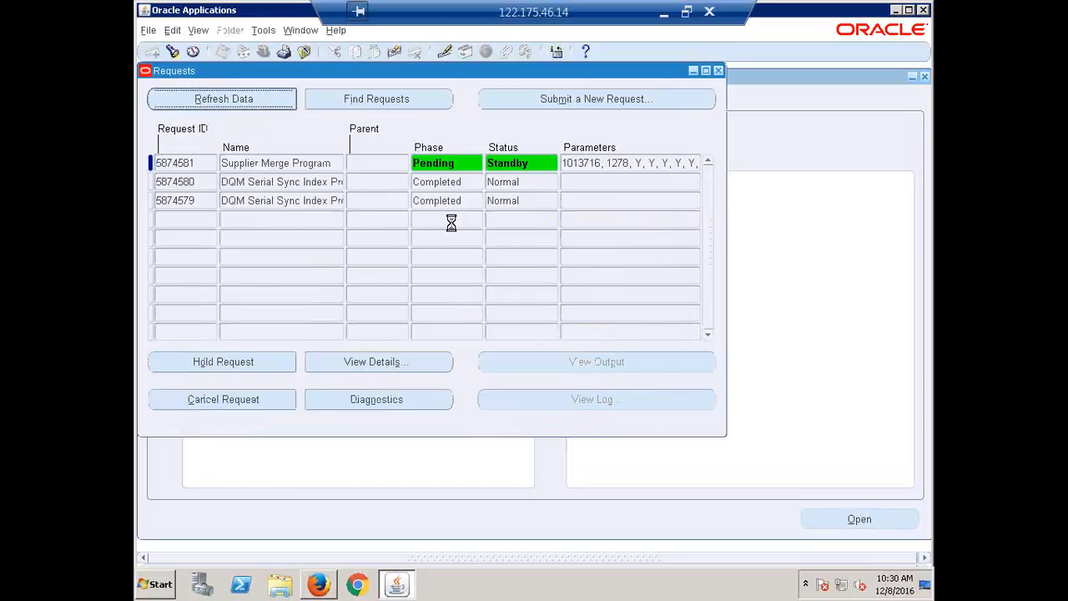
left_click(221, 99)
left_click(214, 100)
left_click(214, 100)
left_click(215, 100)
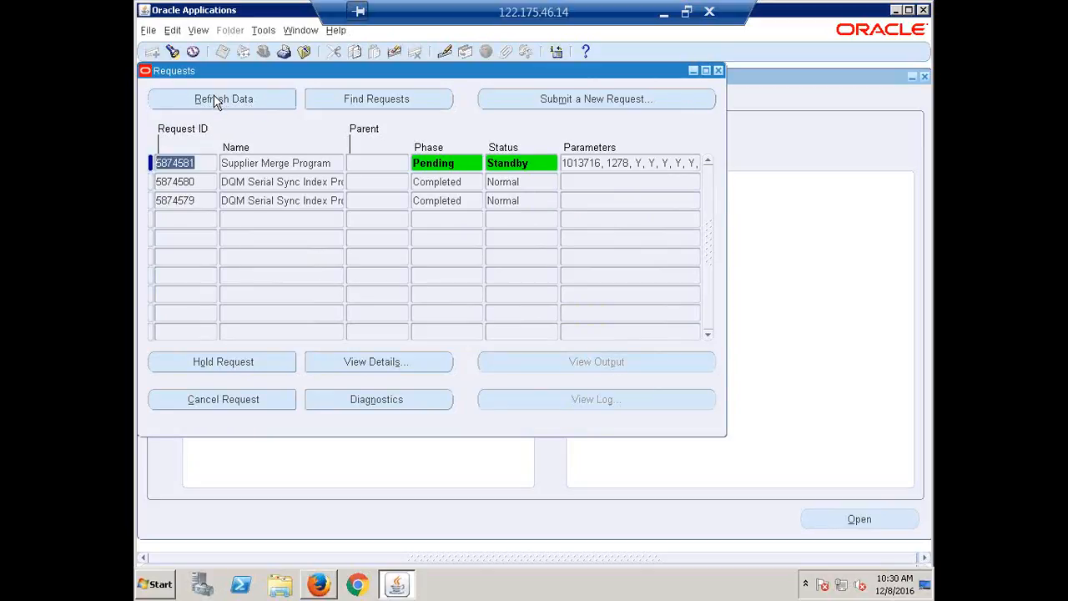
left_click(214, 100)
left_click(215, 100)
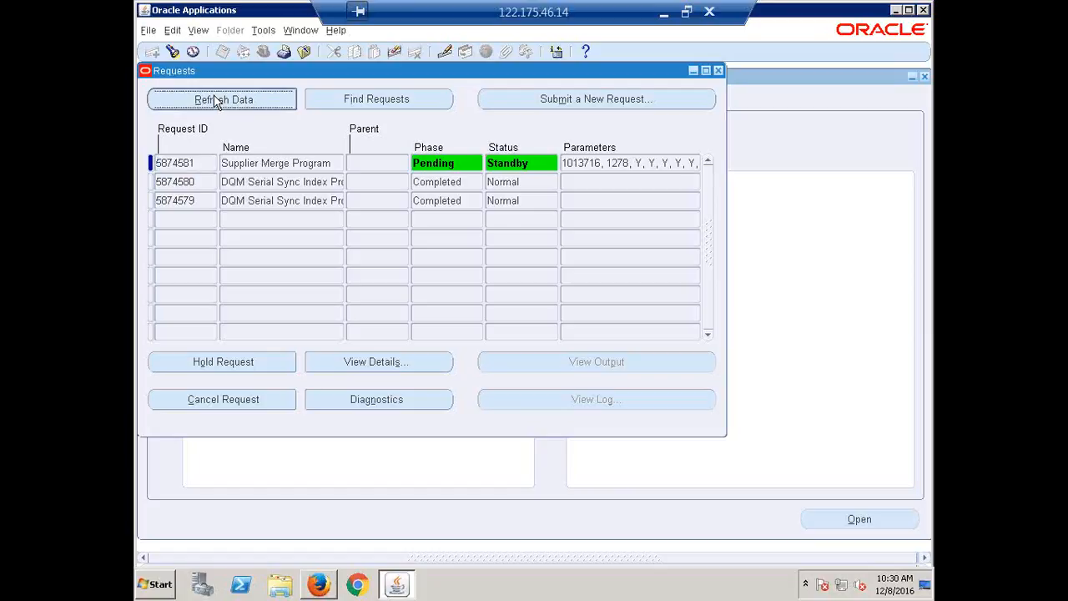
left_click(215, 100)
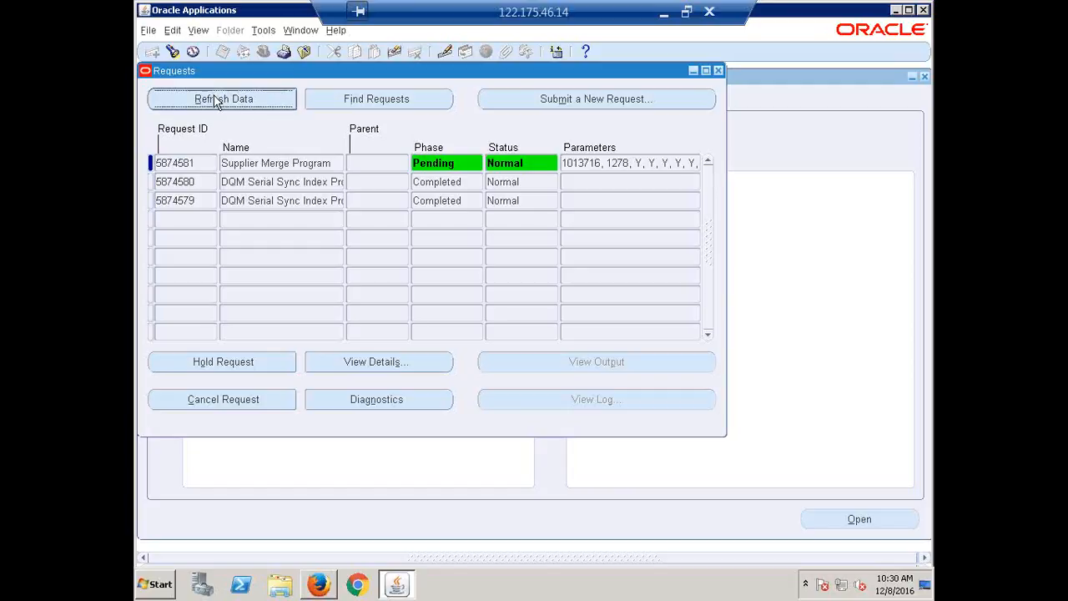
left_click(215, 100)
left_click(214, 101)
left_click(215, 101)
left_click(214, 101)
left_click(214, 100)
left_click(215, 100)
left_click(214, 100)
left_click(214, 101)
left_click(215, 100)
left_click(214, 99)
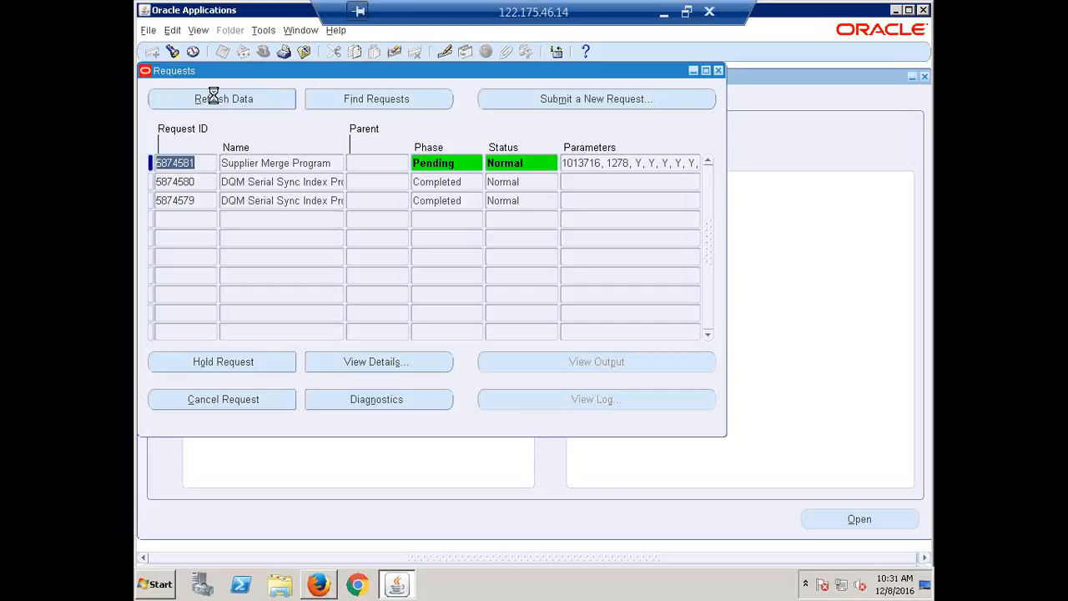
left_click(215, 99)
left_click(214, 99)
left_click(215, 98)
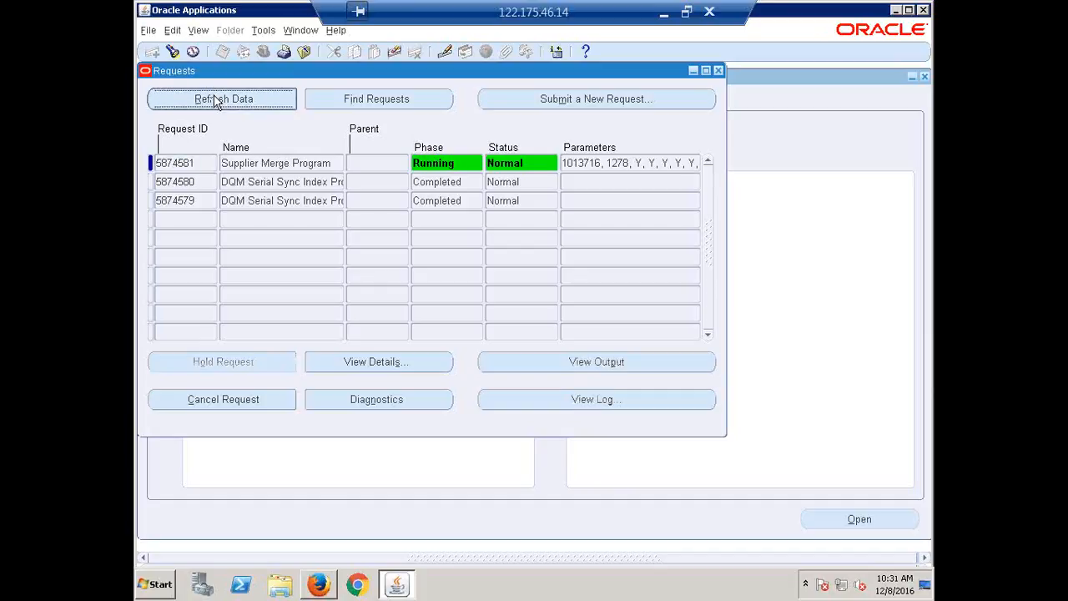
left_click(214, 100)
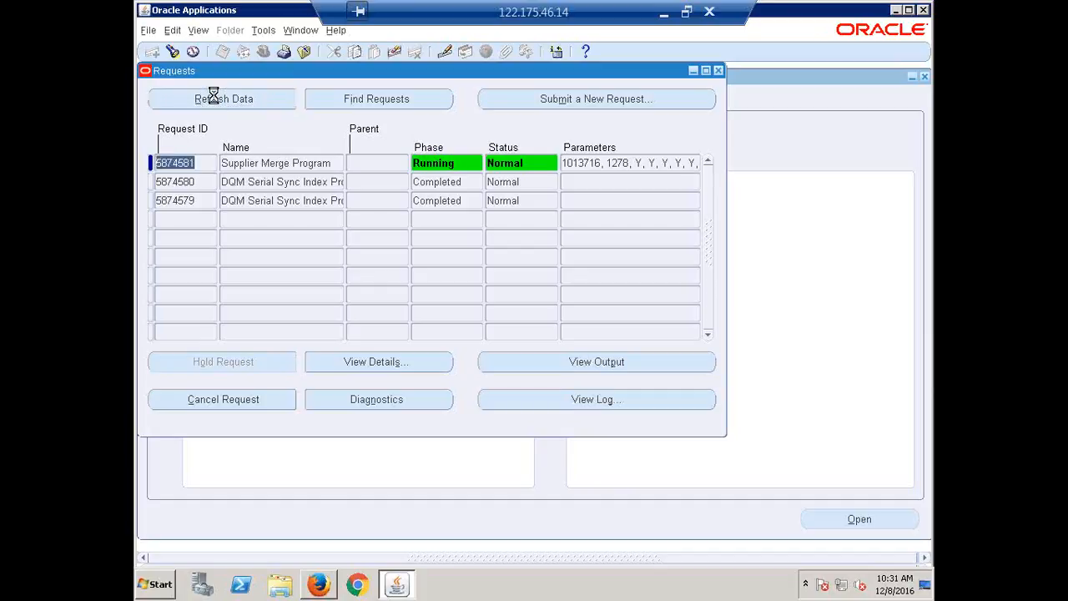
left_click(214, 98)
left_click(213, 97)
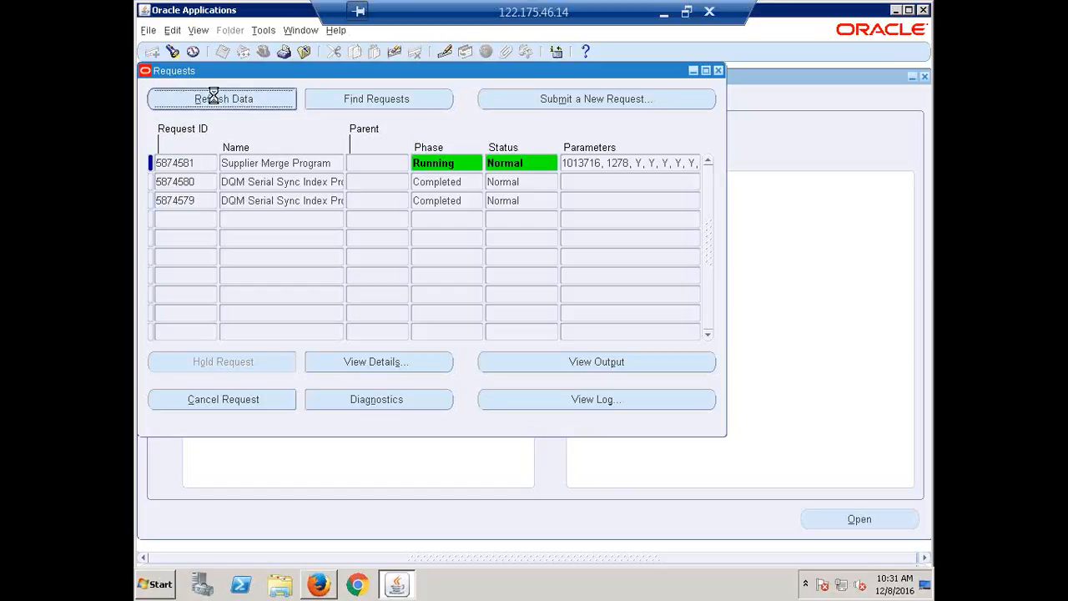
left_click(214, 98)
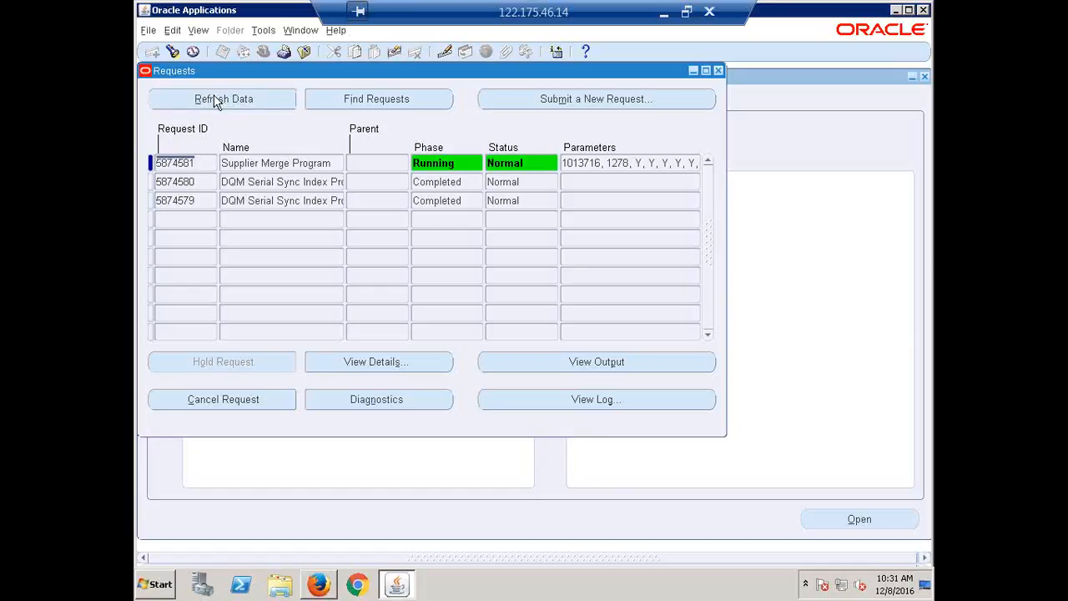
left_click(214, 100)
left_click(226, 98)
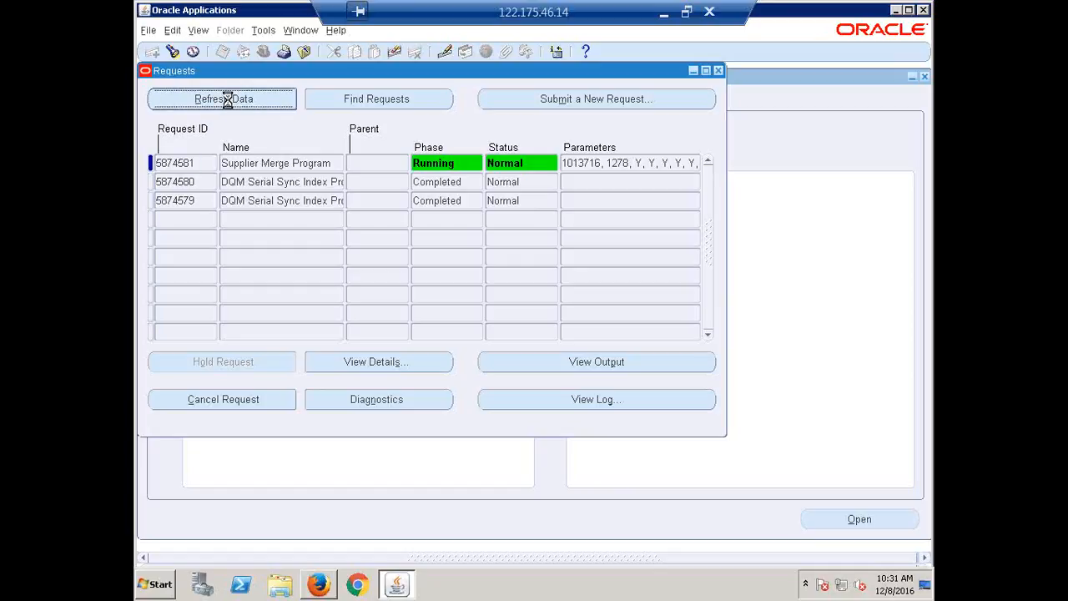
left_click(228, 103)
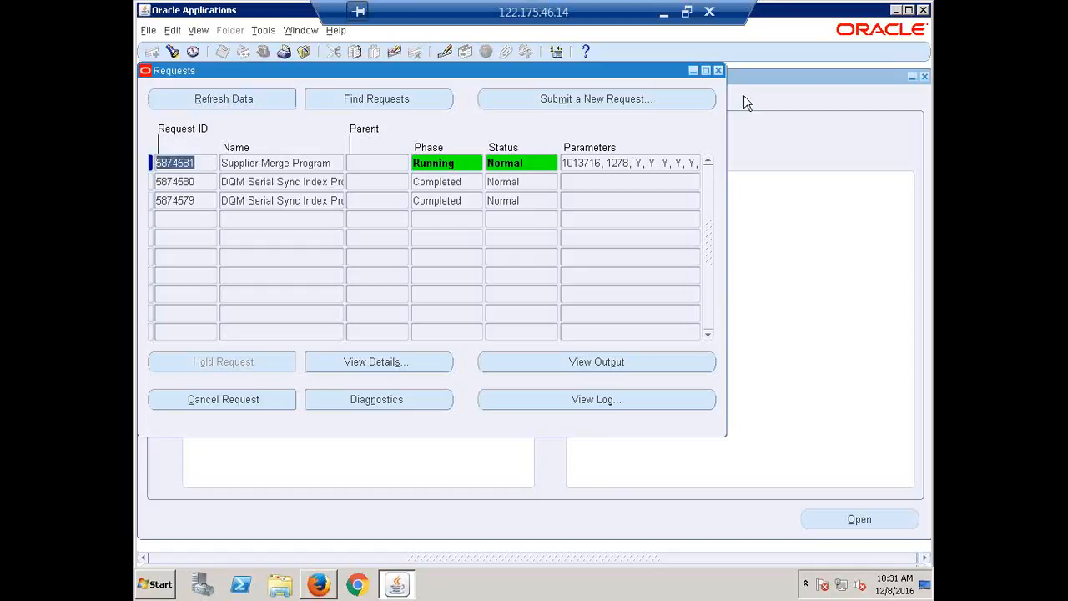
left_click(717, 70)
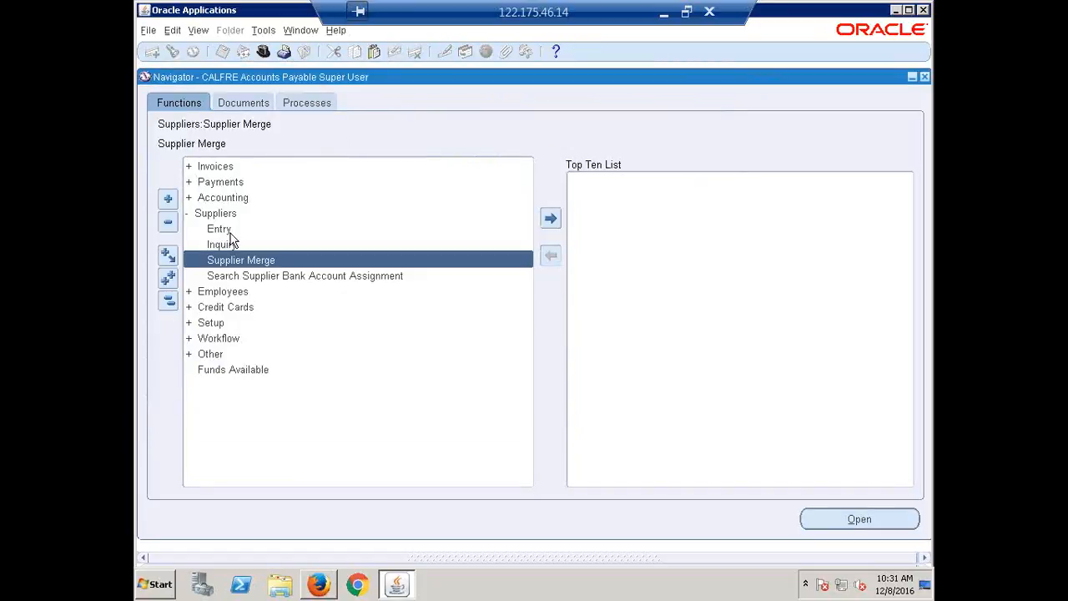
Open Suppliers Inquiry briefly, return to the Navigator, collapse Suppliers, and open the Invoices entry form
double_click(227, 244)
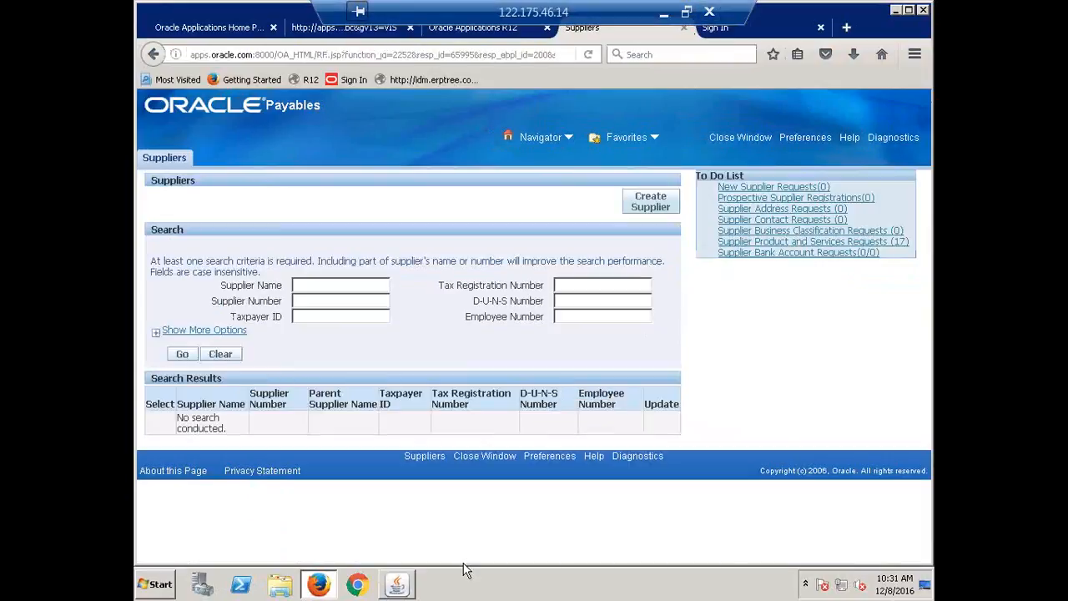
left_click(388, 592)
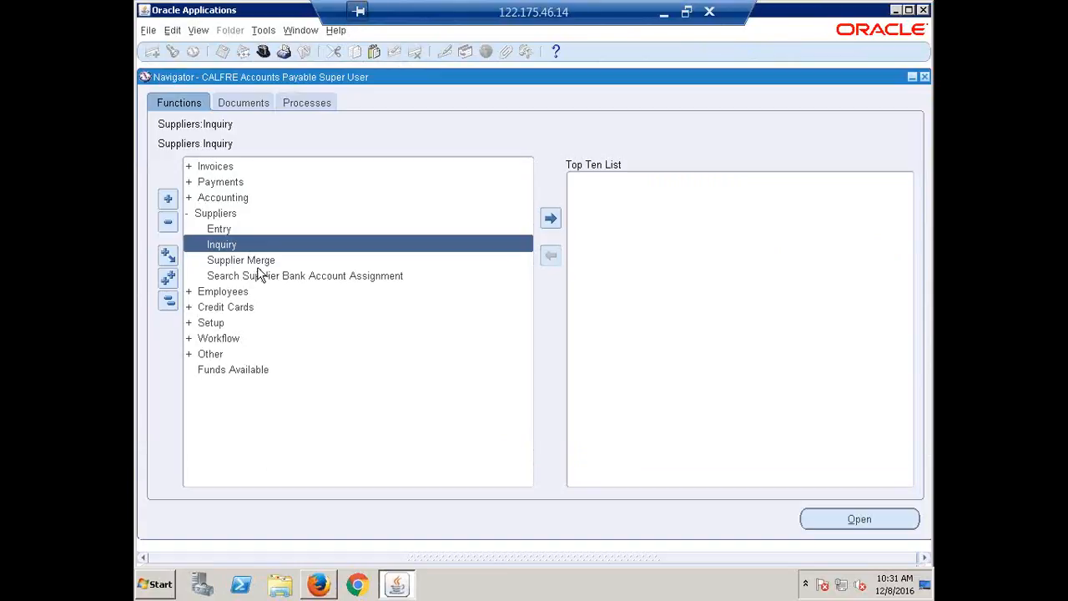
double_click(215, 219)
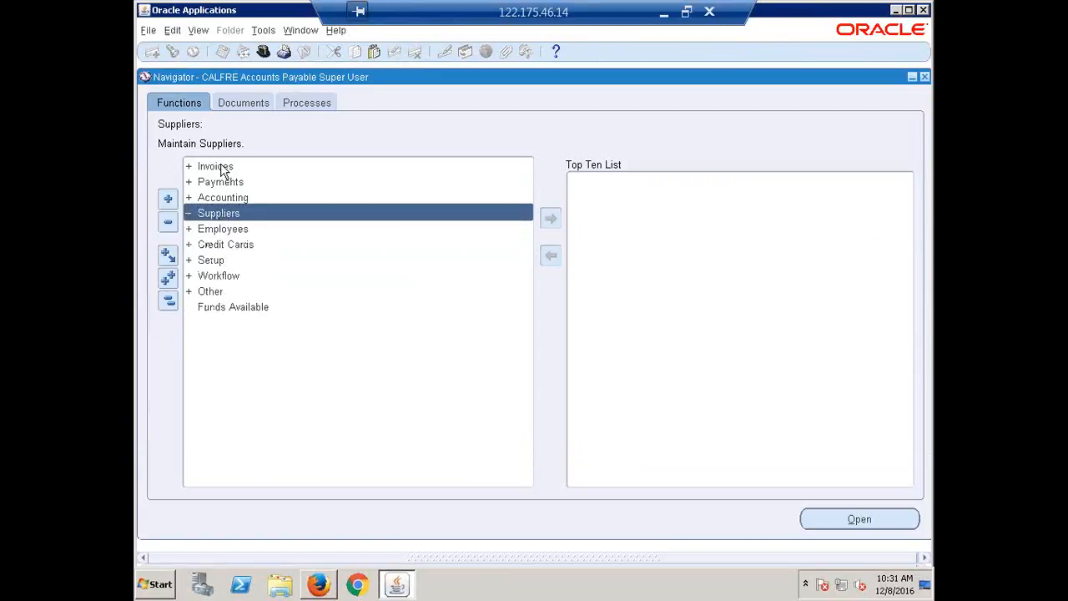
double_click(222, 166)
left_click(227, 182)
double_click(228, 183)
double_click(252, 214)
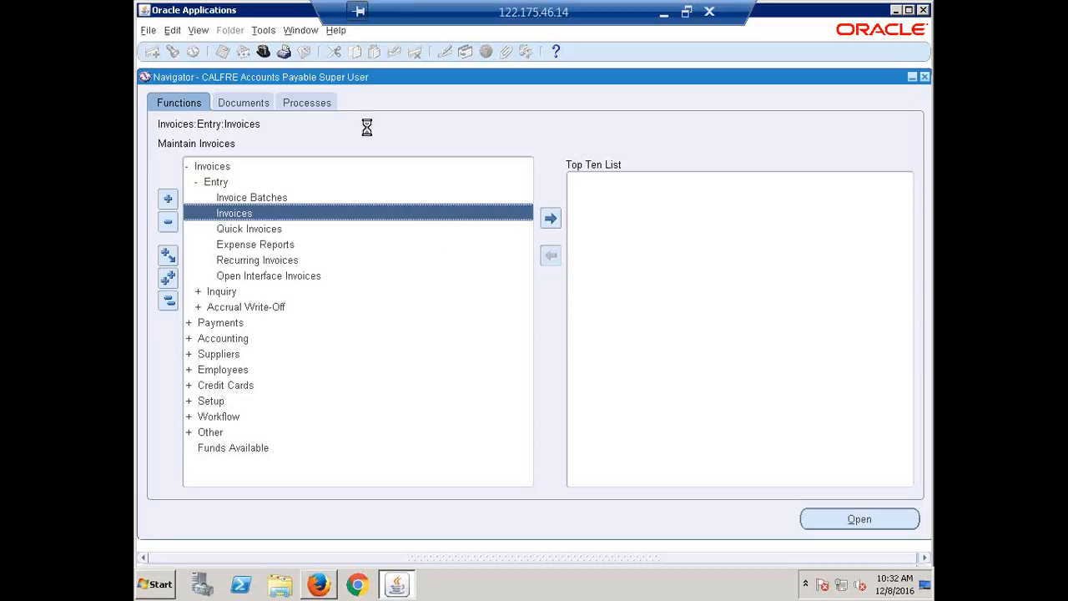
left_click(709, 8)
left_click(580, 321)
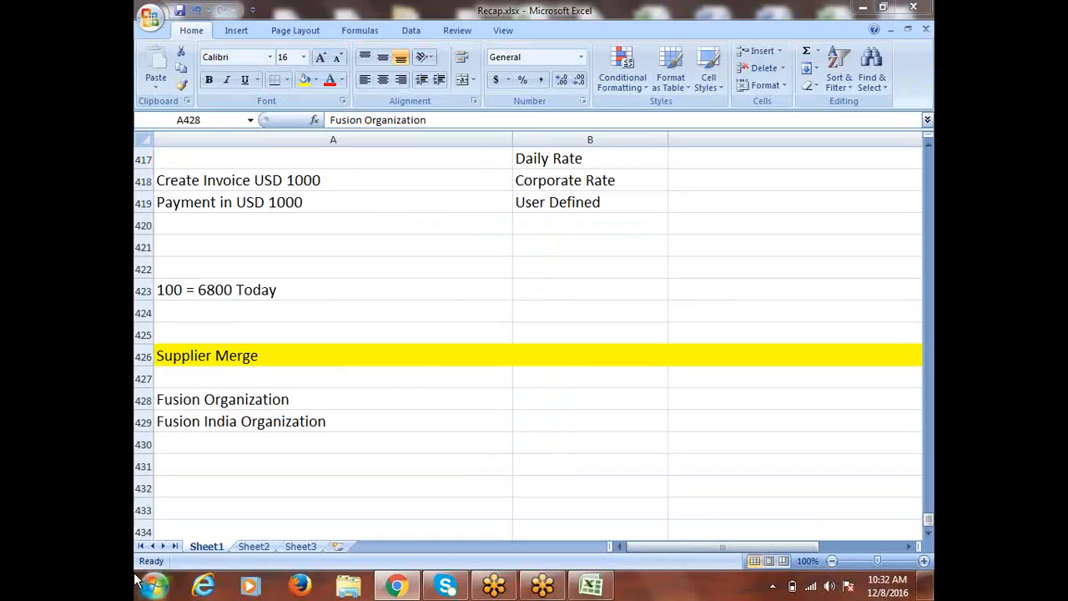
left_click(139, 582)
left_click(527, 294)
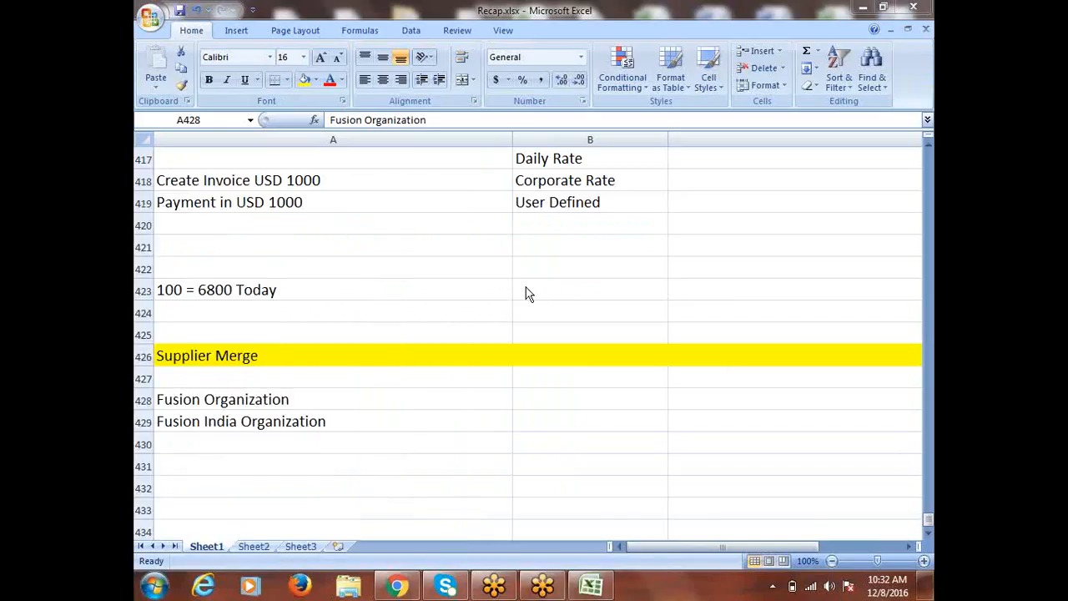
left_click(591, 277)
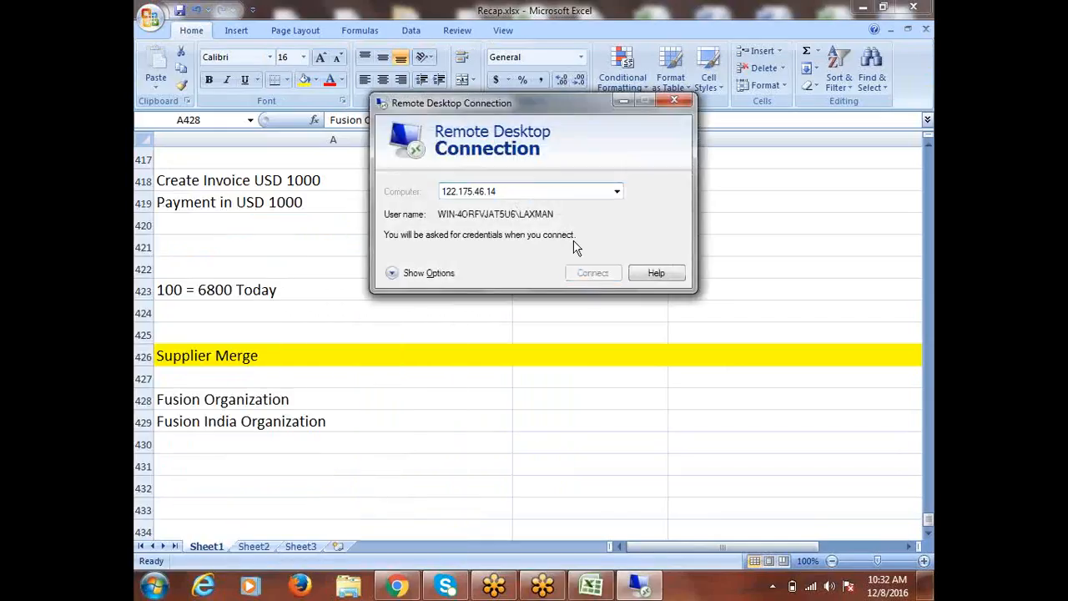
key("Caps_Lock")
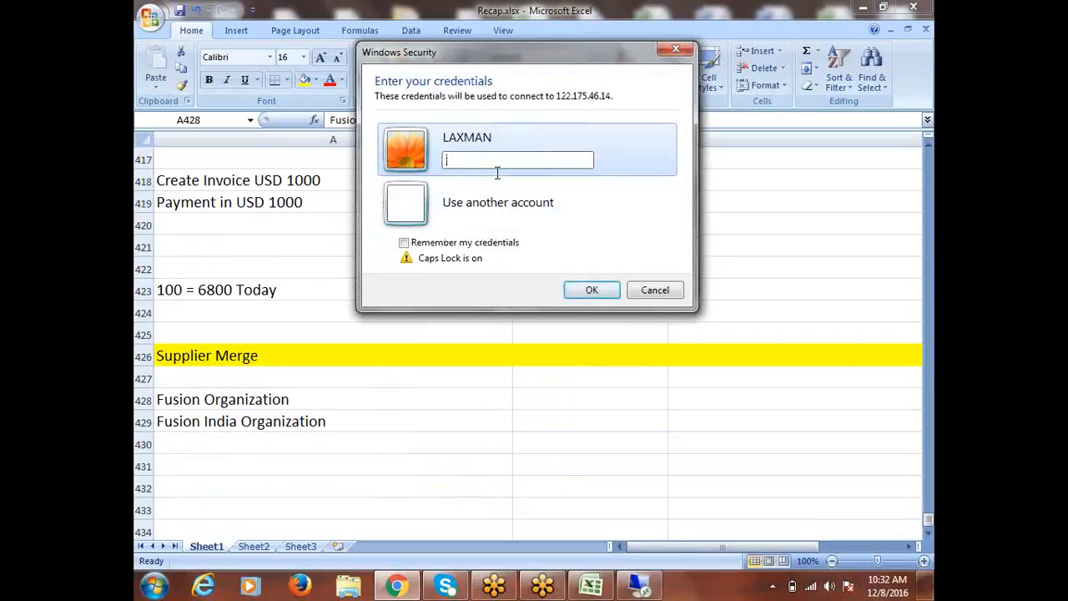
type("•")
key("Caps_Lock")
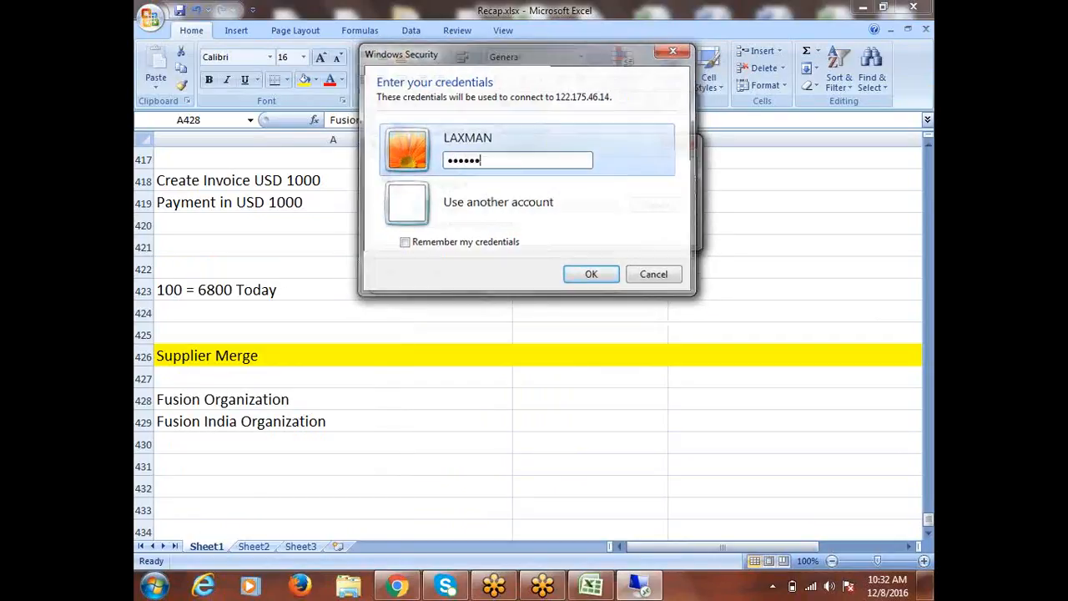
key("Return")
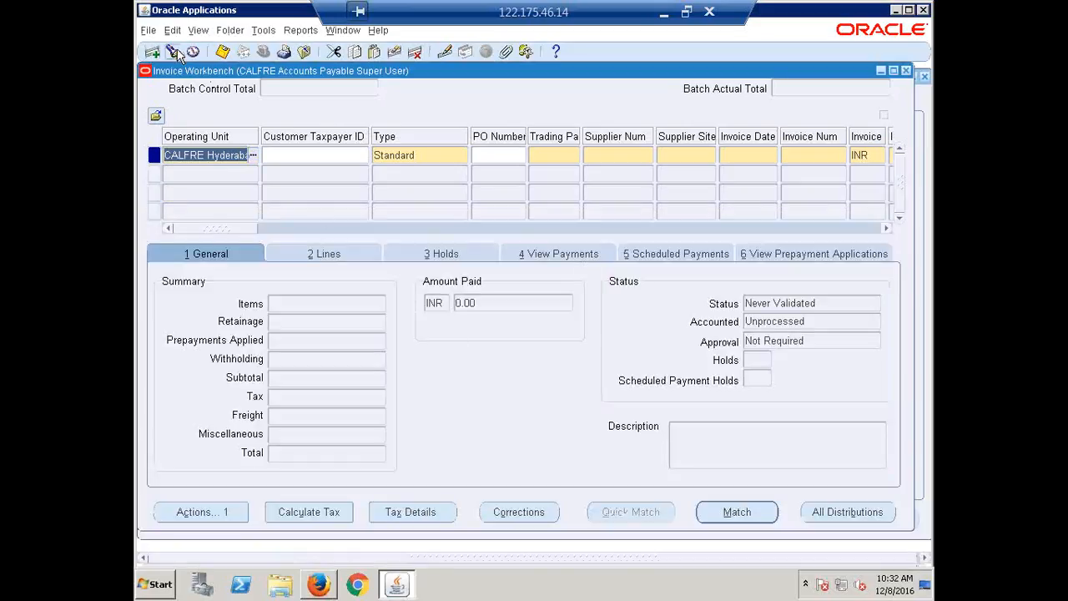
Find all invoices for the trading partner ERPTREE Pvt Ltd
left_click(173, 53)
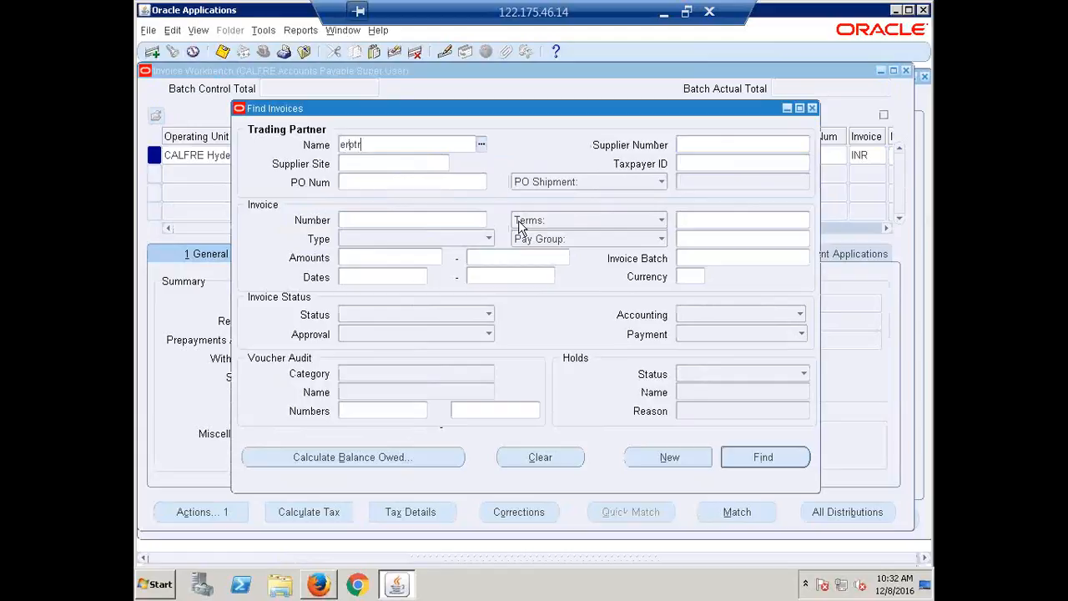
type("erptree")
key("Tab")
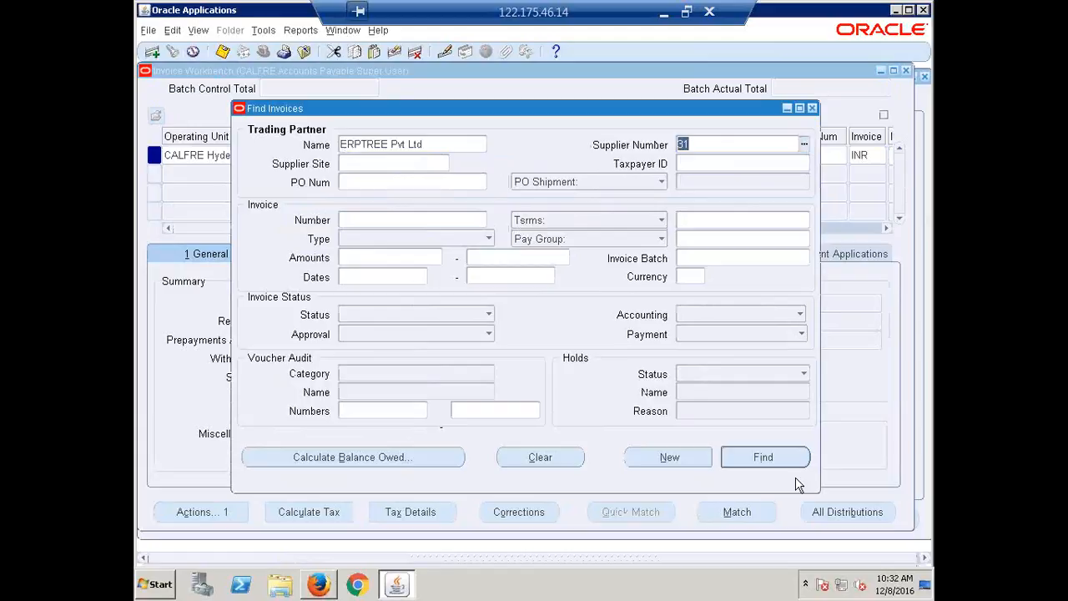
left_click(766, 456)
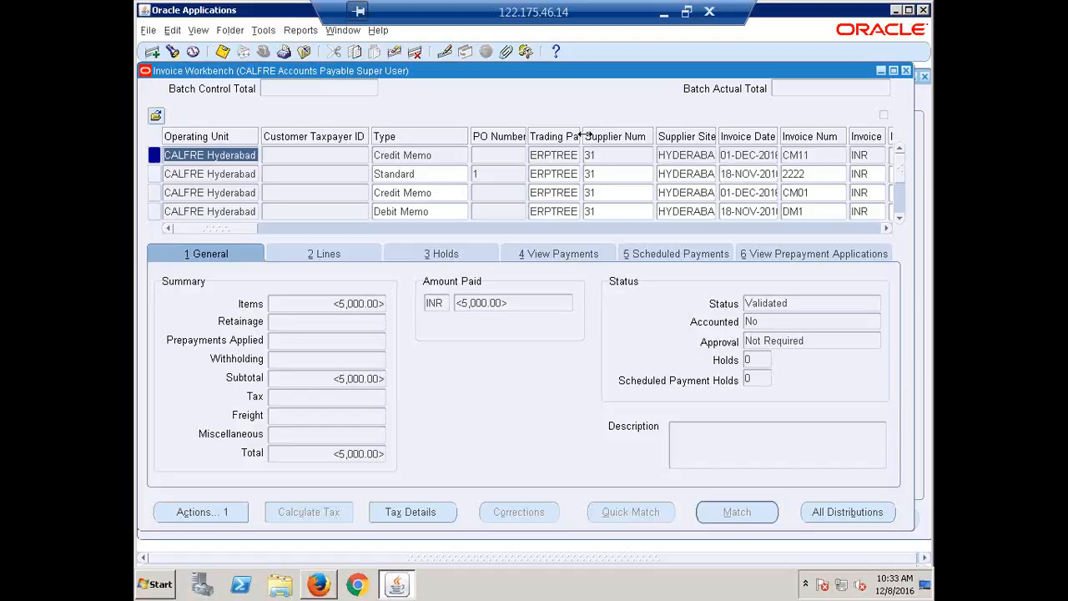
Widen the Trading Partner column, review the supplier on every found invoice, and close the Invoice Workbench
left_click_drag(581, 136, 646, 136)
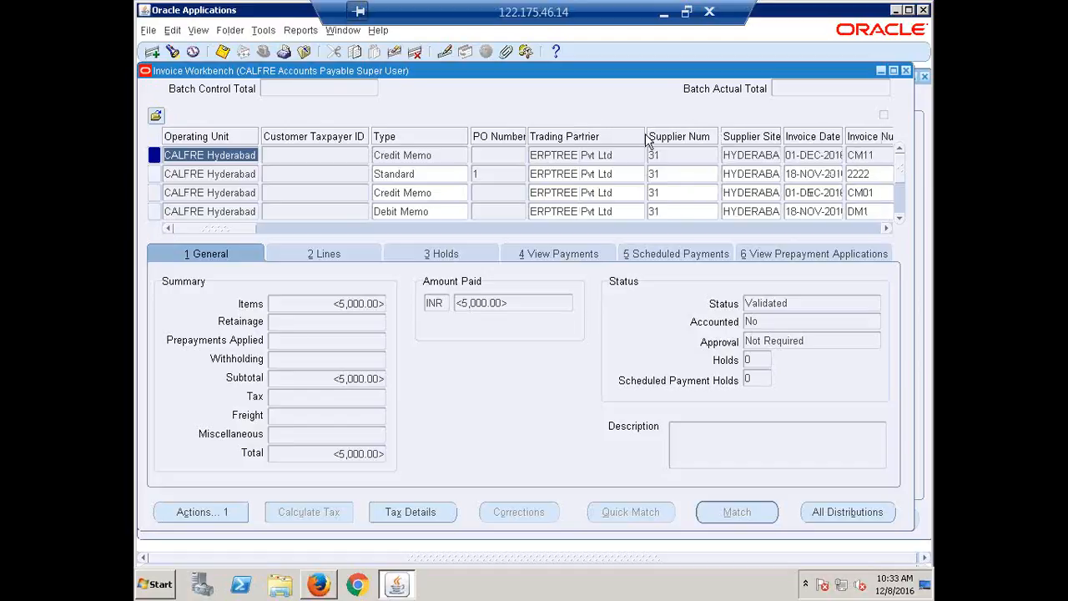
left_click(900, 219)
left_click(901, 219)
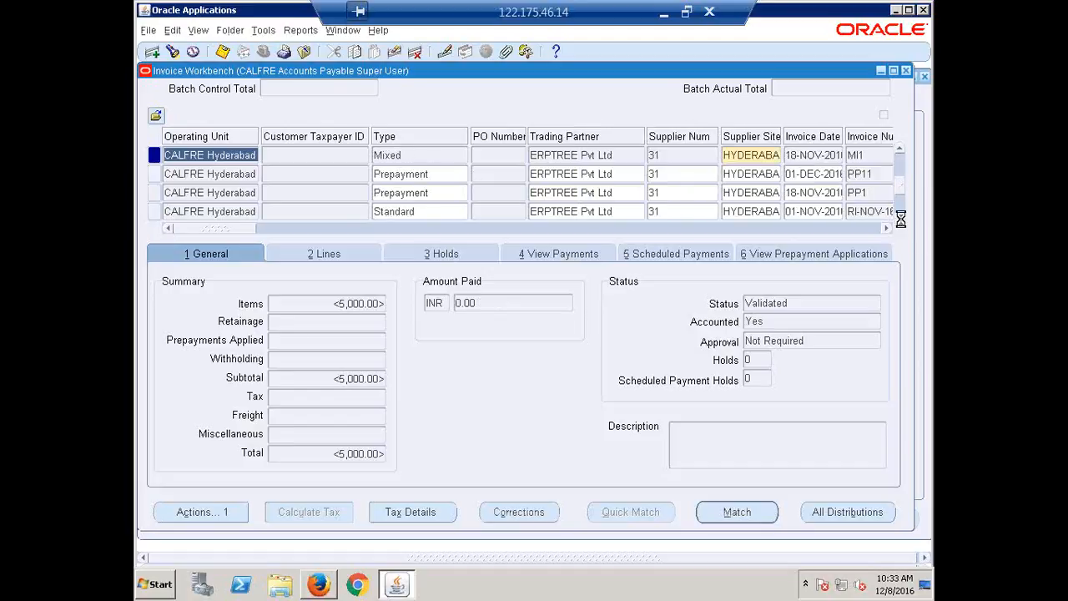
left_click(900, 219)
left_click(901, 218)
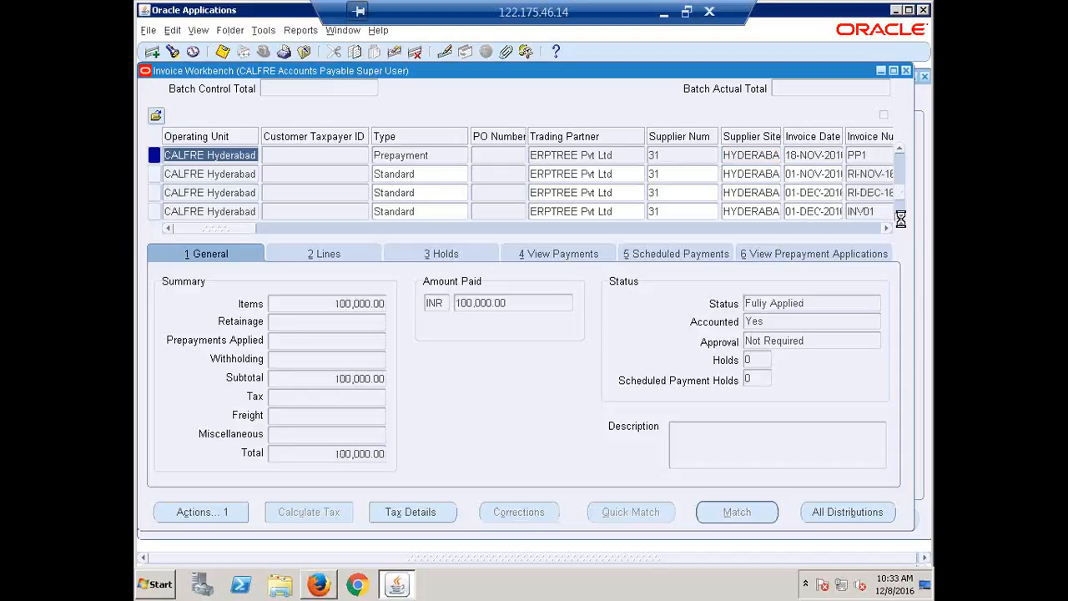
left_click(900, 219)
left_click(900, 218)
left_click(900, 219)
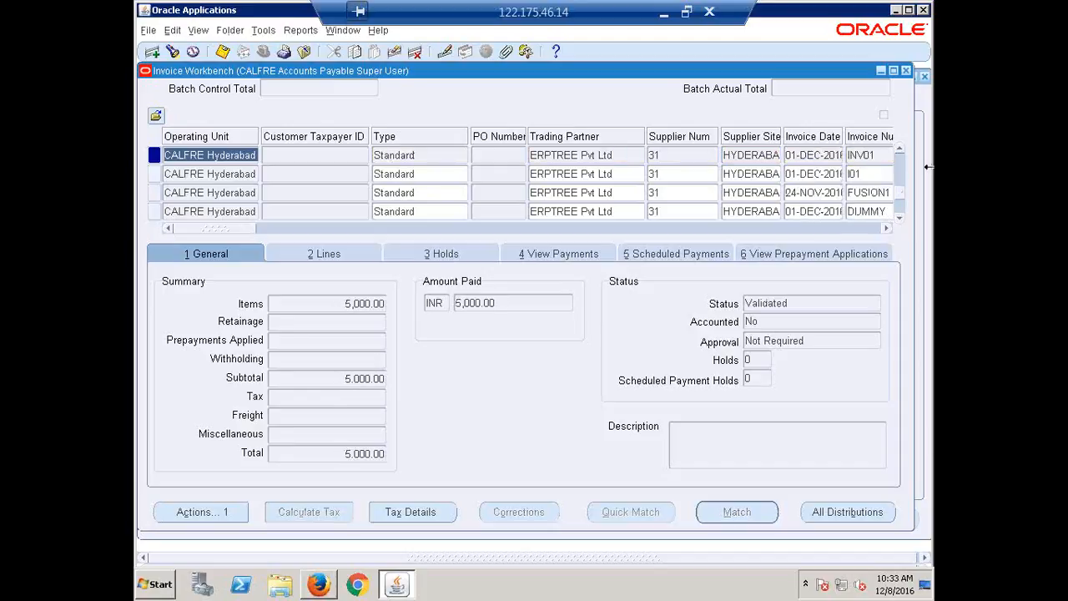
left_click(908, 68)
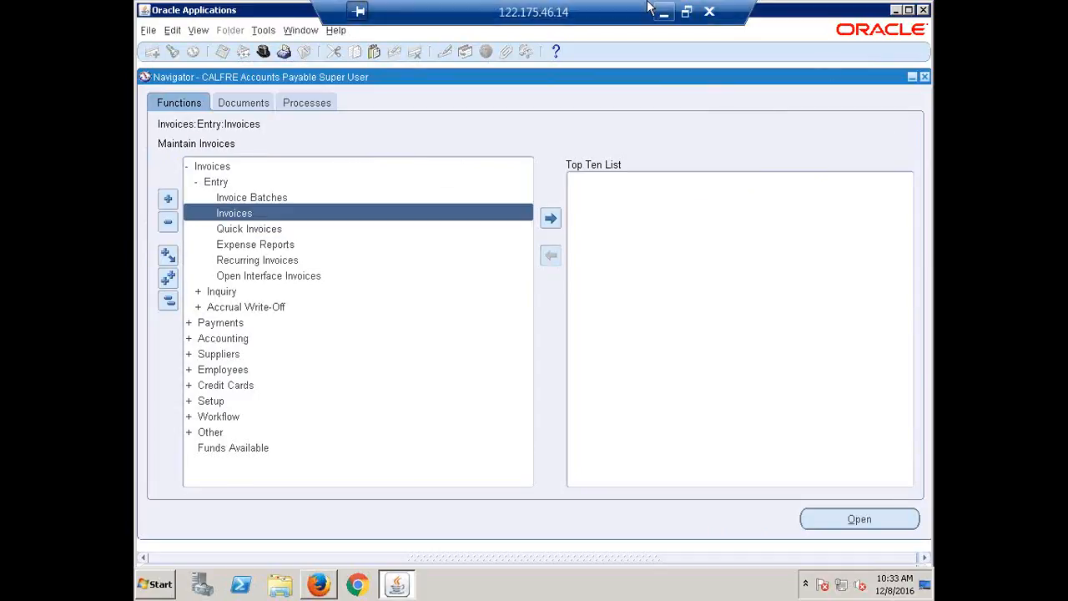
Switch to the Recap.xlsx workbook in Excel and mark Supplier Merge as Done in the AP Concepts list
left_click(663, 15)
scroll(315, 397, "up", 15)
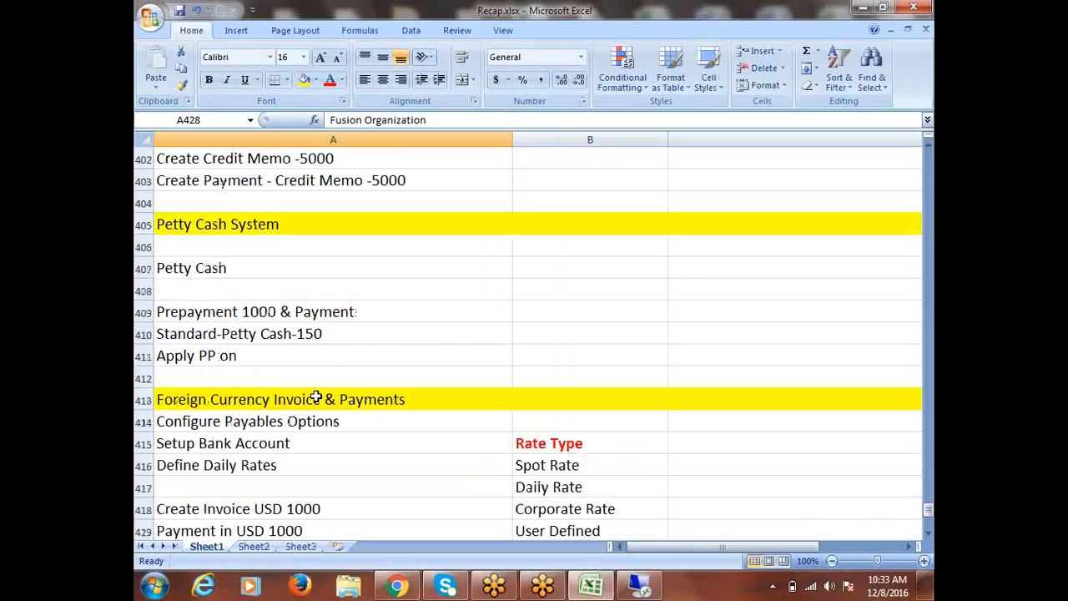
scroll(315, 397, "up", 13)
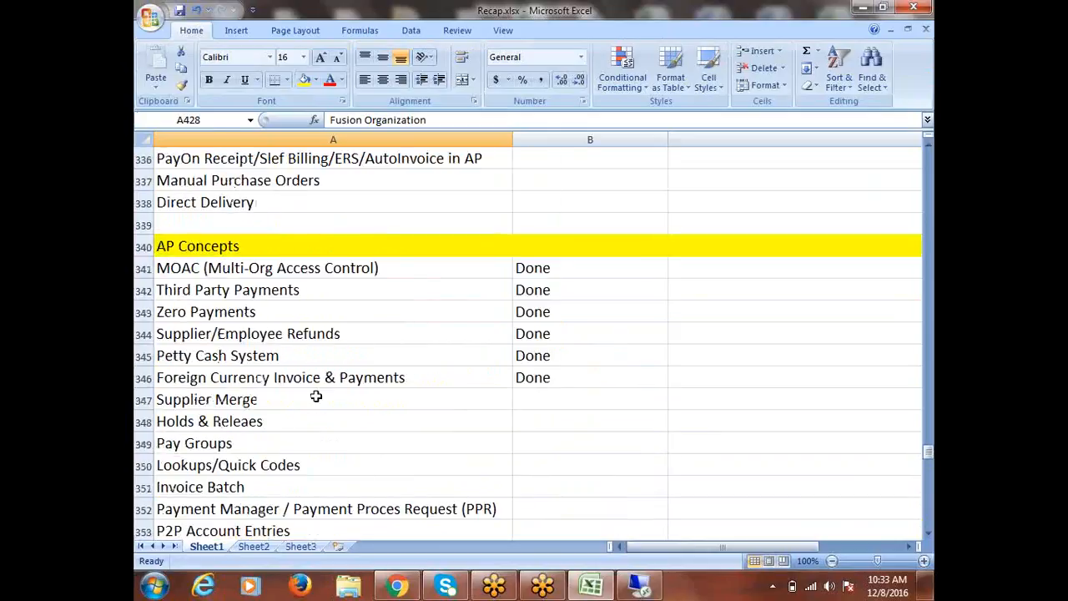
left_click(264, 265)
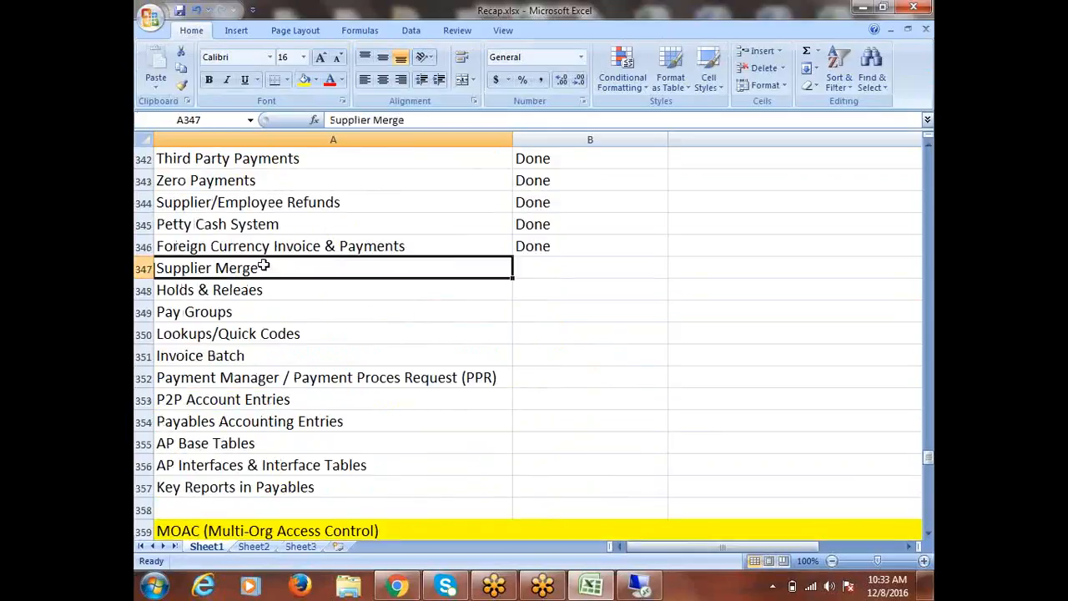
key("Tab")
type("d")
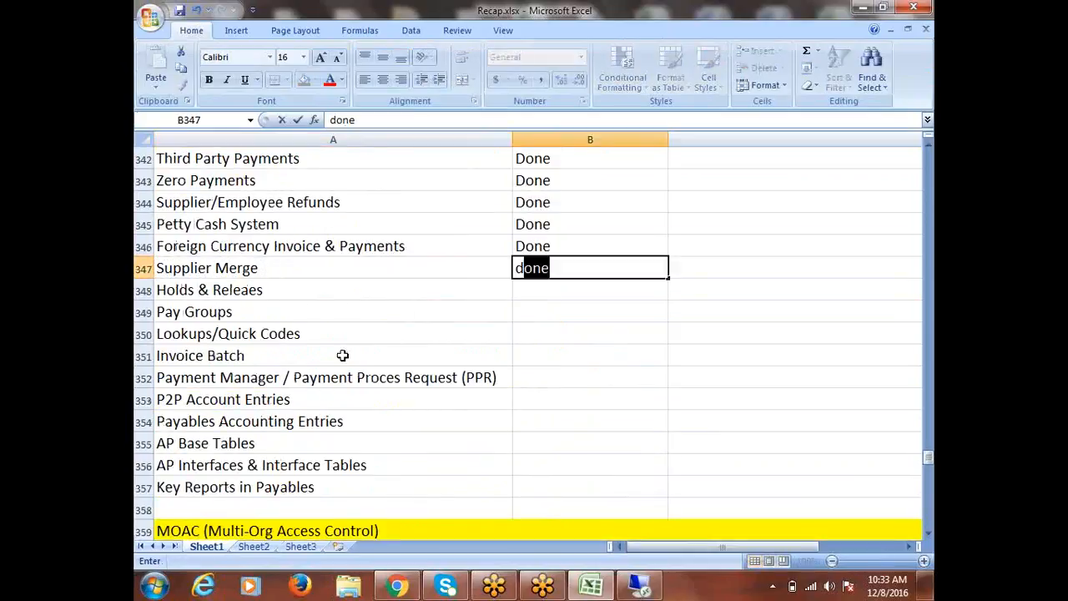
key("Return")
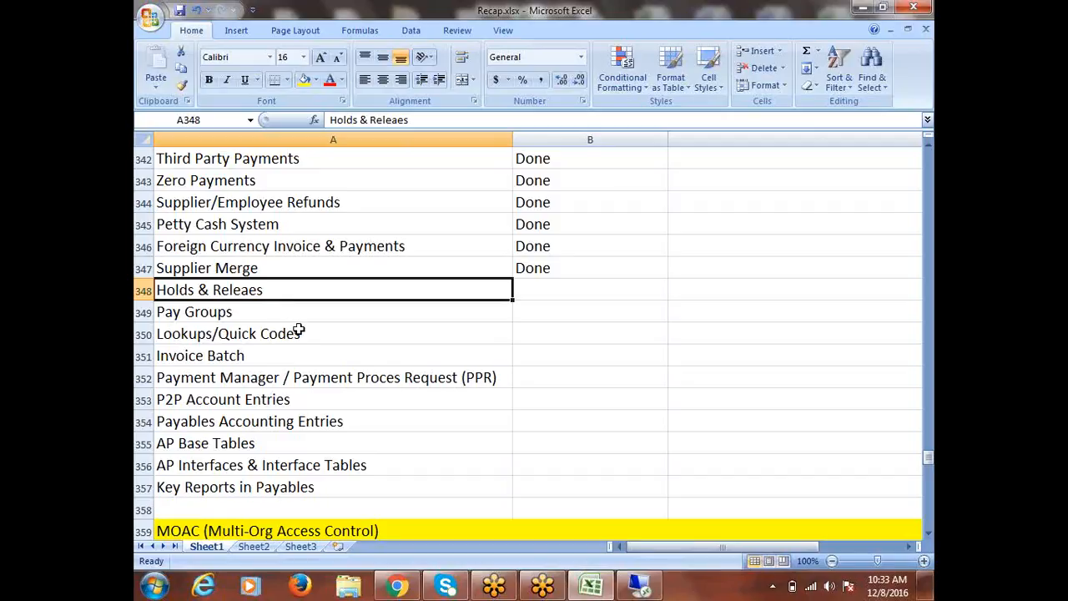
Copy the Holds & Releaes topic from the AP Concepts list into A431 and fill row 431 yellow as a heading
double_click(267, 290)
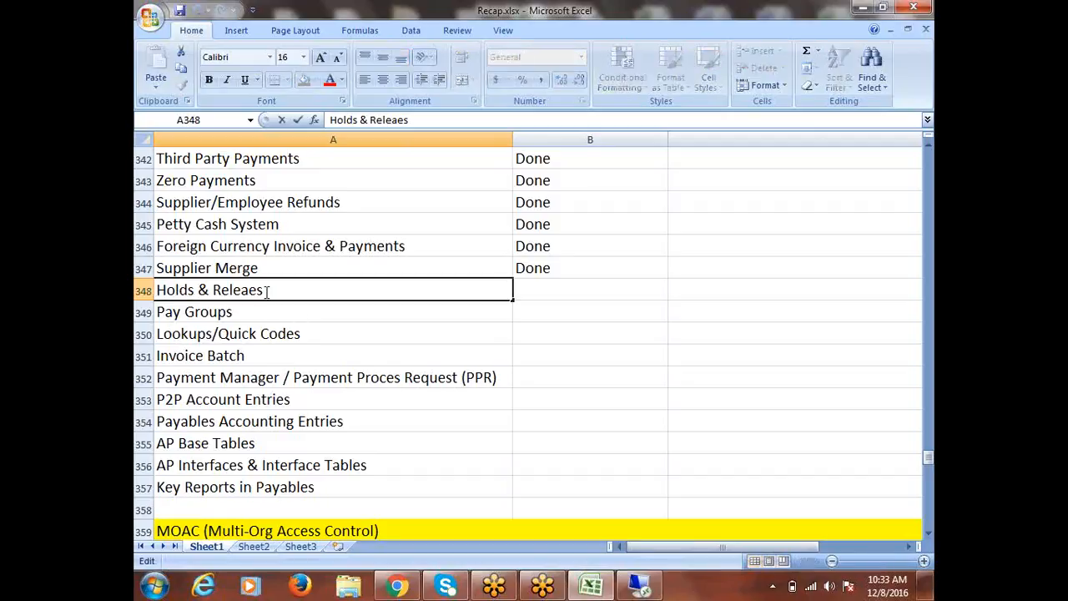
left_click_drag(264, 291, 156, 290)
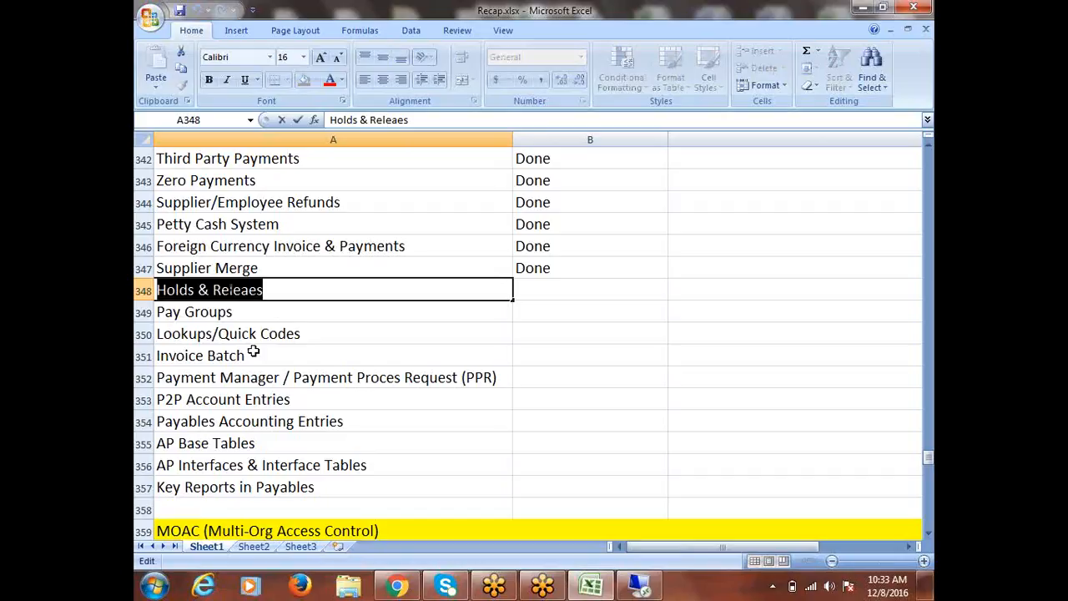
key("ctrl+c")
scroll(331, 369, "down", 19)
scroll(331, 370, "down", 7)
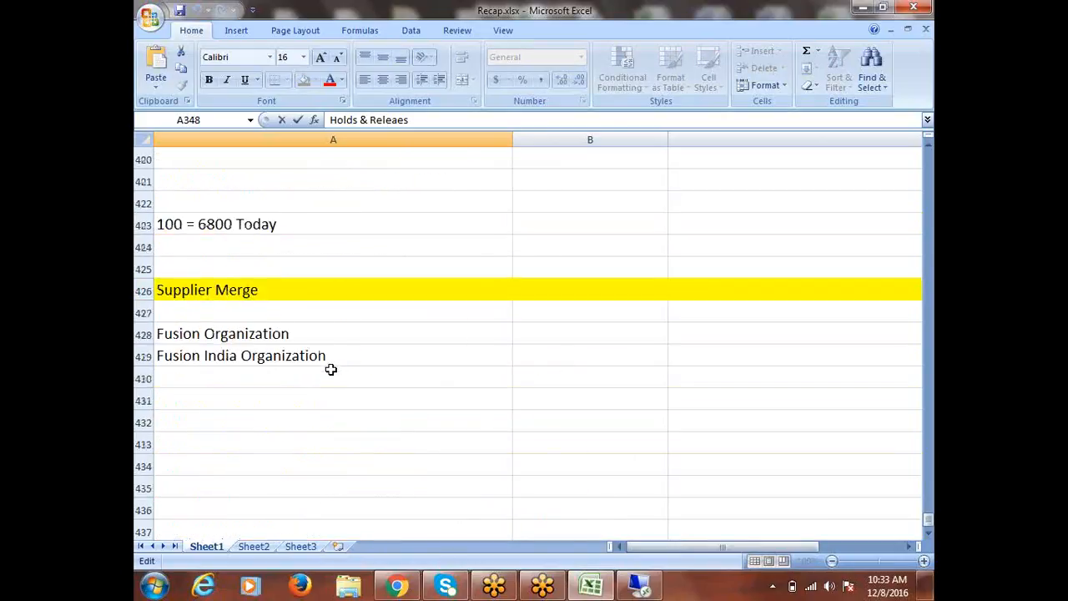
left_click(226, 401)
key("ctrl+v")
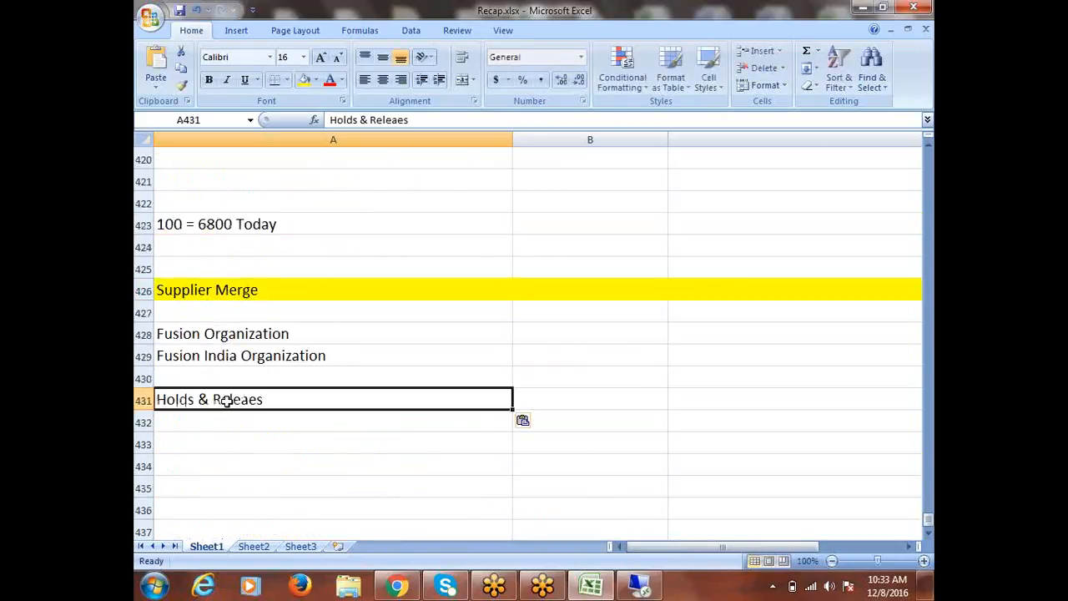
left_click(143, 400)
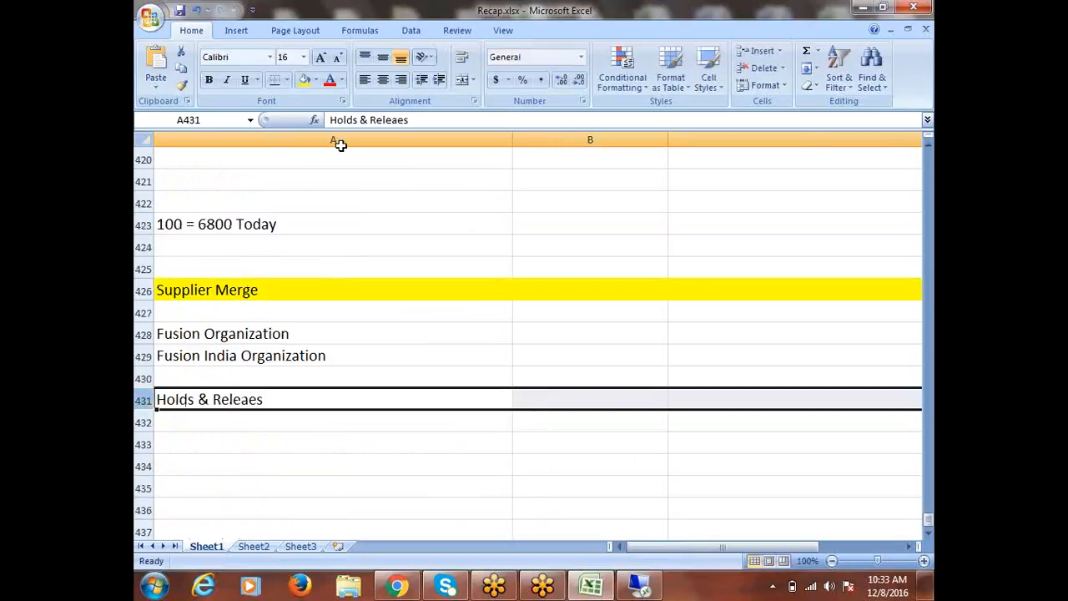
left_click(303, 84)
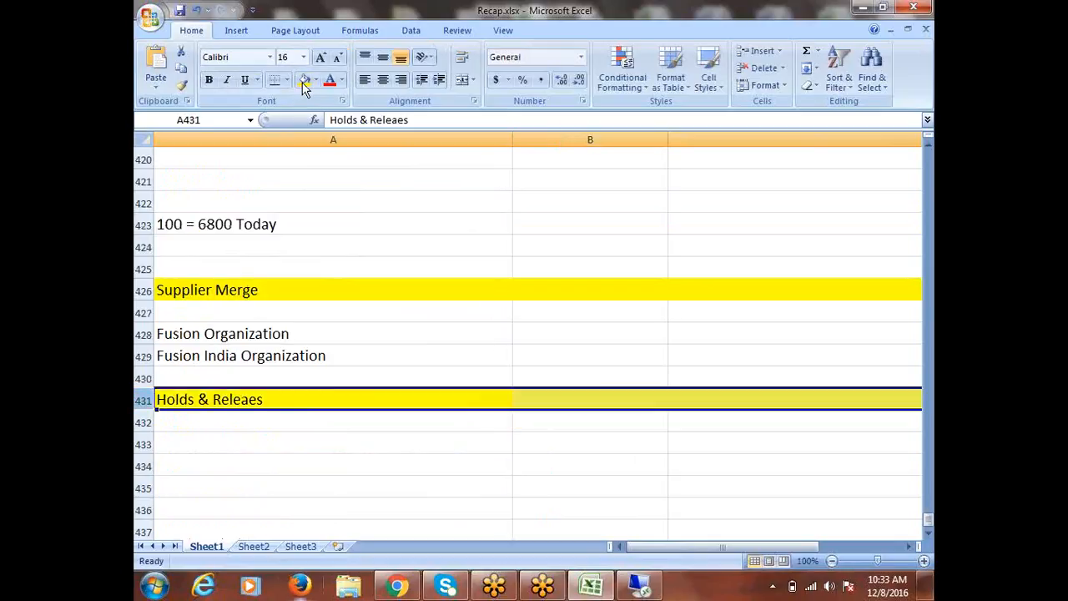
Enter Manual Holds in A432 and System Holds in A433 beneath the Holds & Releaes heading
left_click(193, 416)
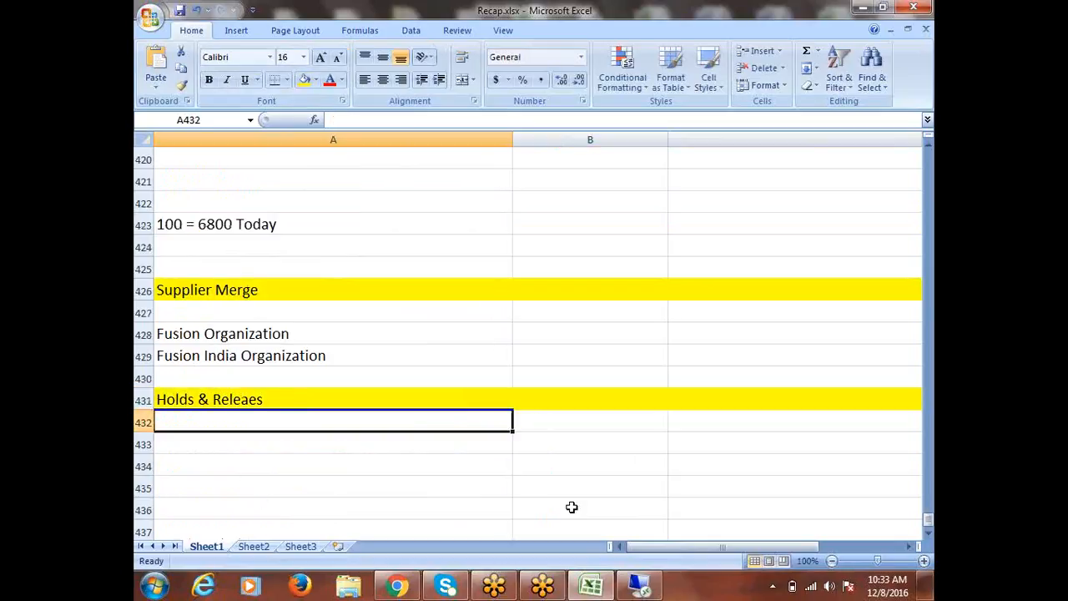
type("Manual")
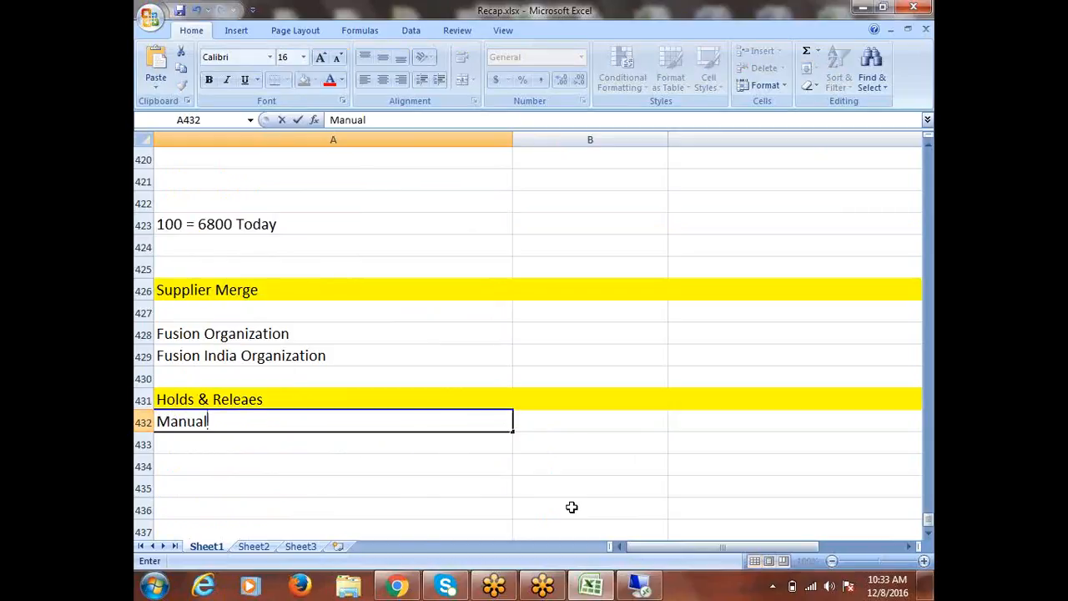
type(" Holds")
key("Return")
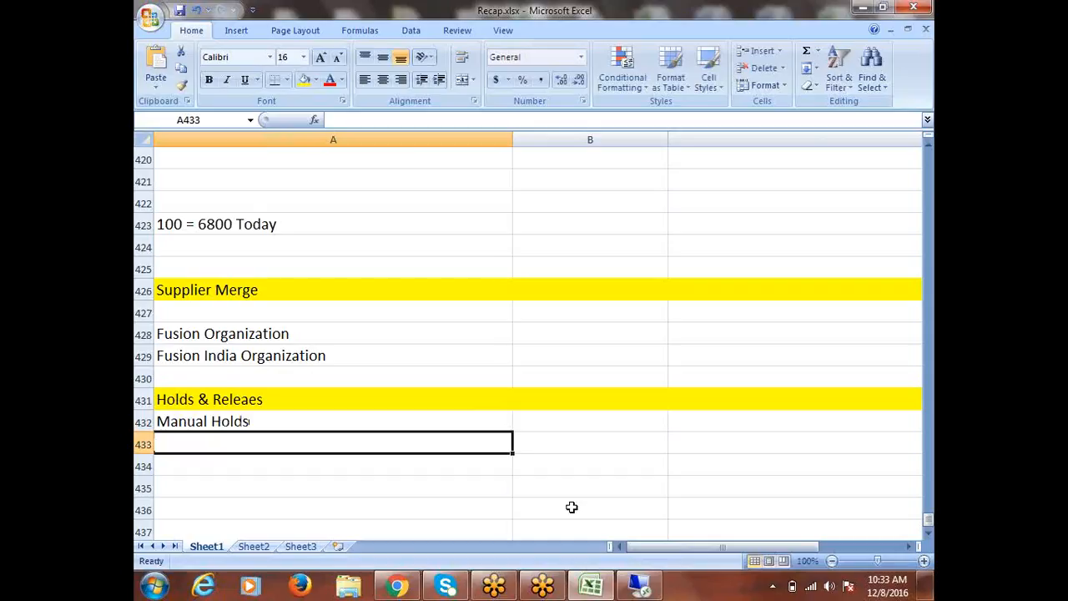
type("System H")
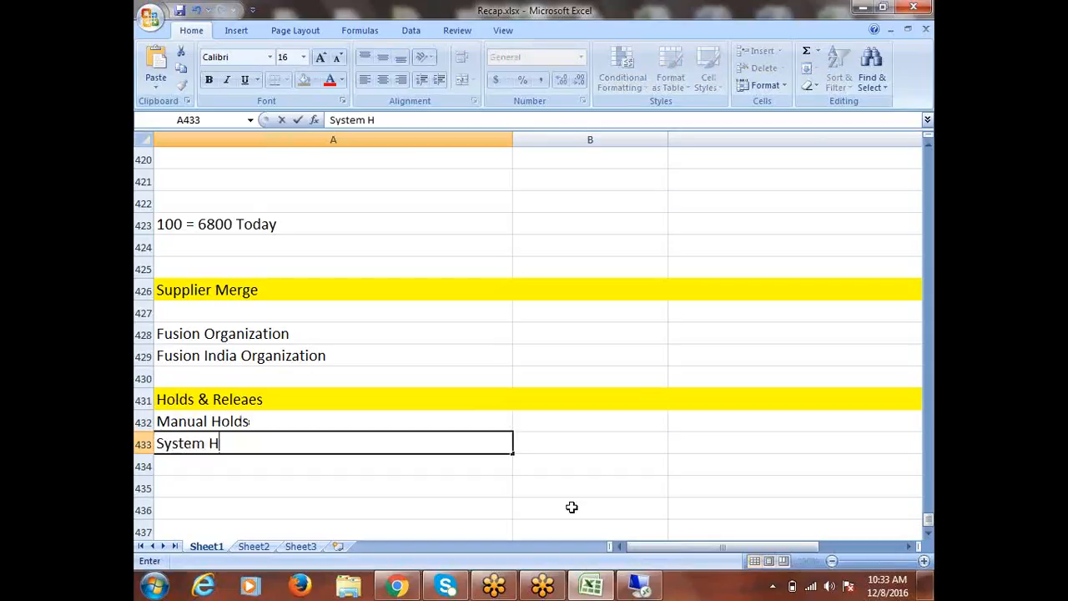
type("olds")
key("ctrl+Return")
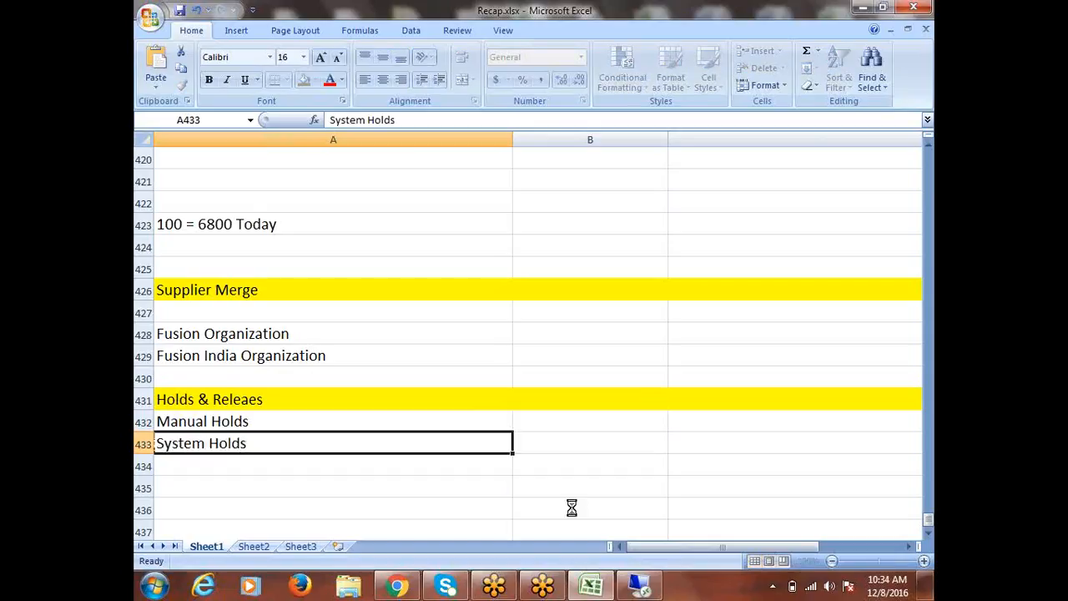
left_click(251, 421)
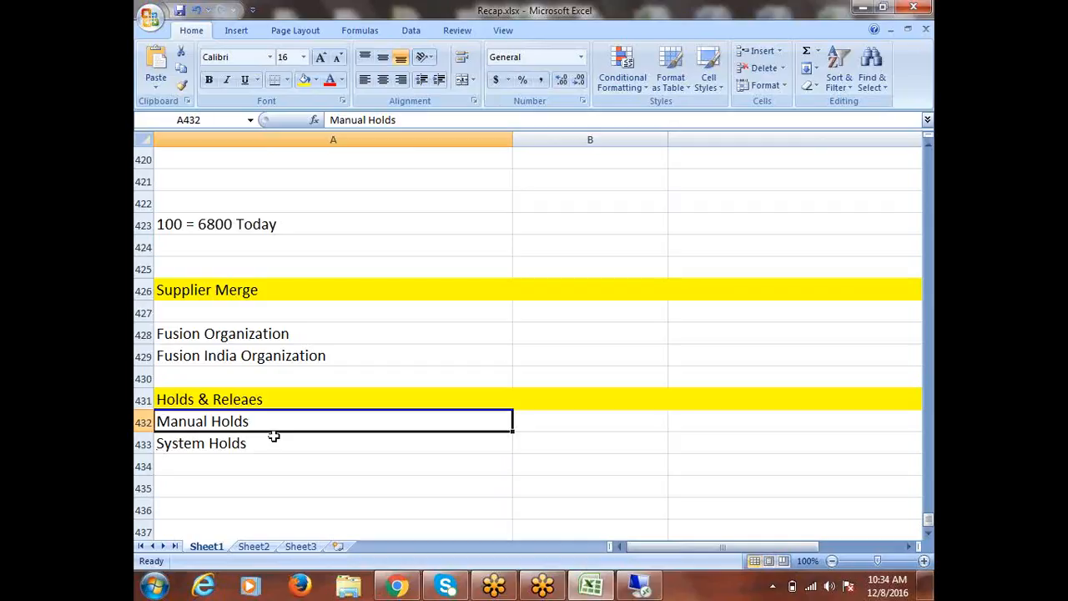
left_click(254, 444)
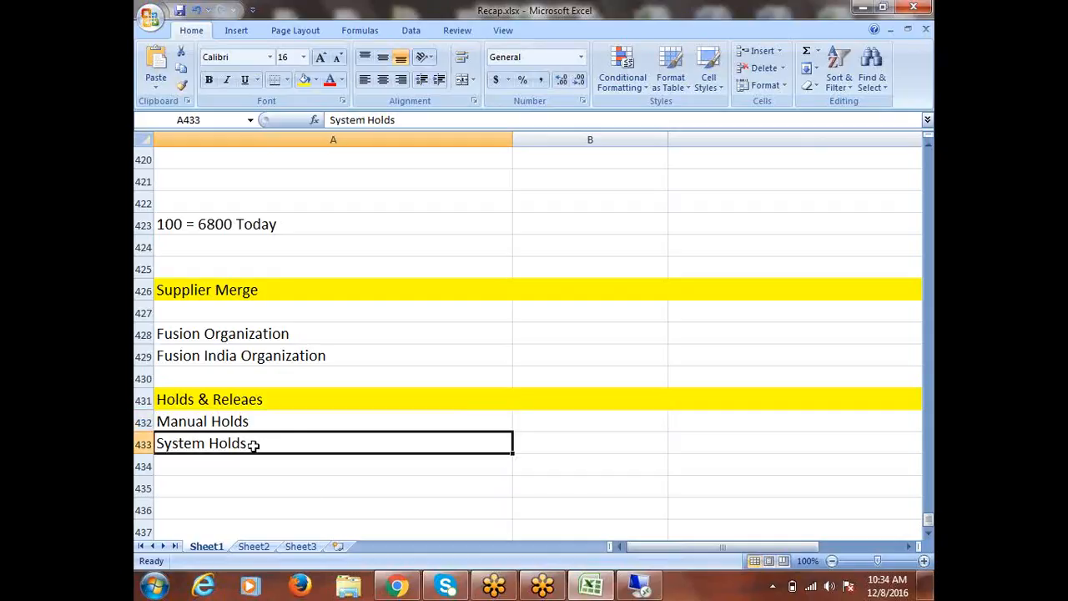
left_click(250, 424)
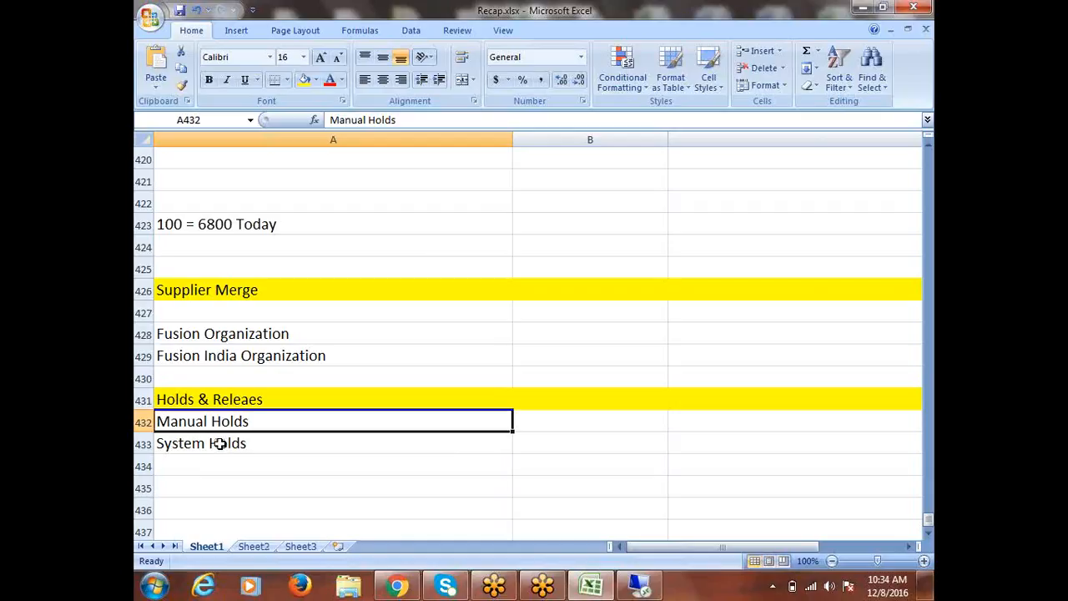
left_click(222, 443)
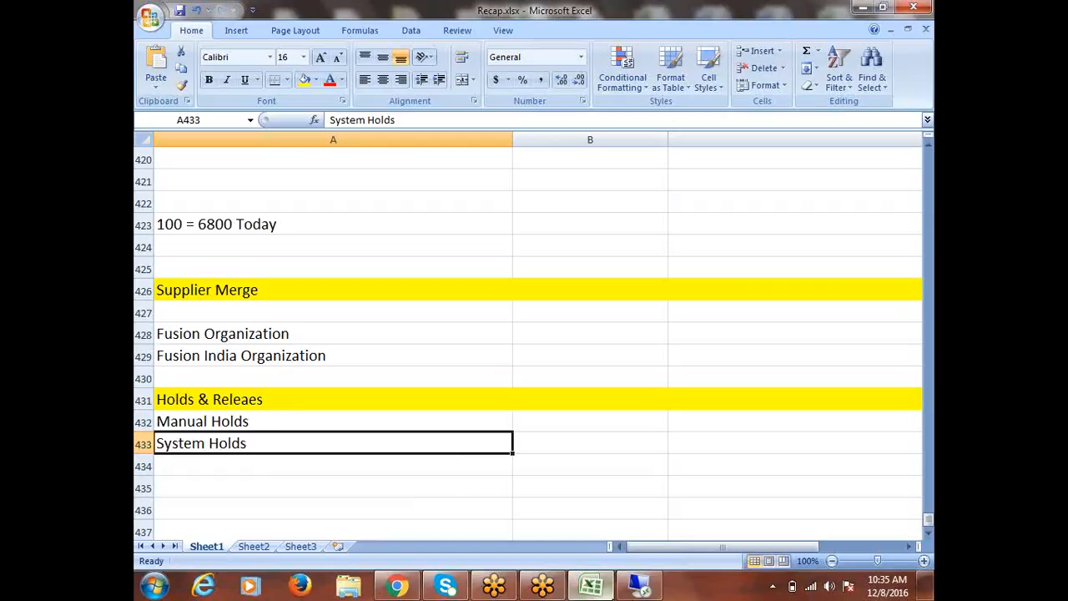
Switch to Oracle Applications on the remote desktop, collapse the Navigator tree, and open Tolerances under Setup, Invoice
mouse_move(641, 589)
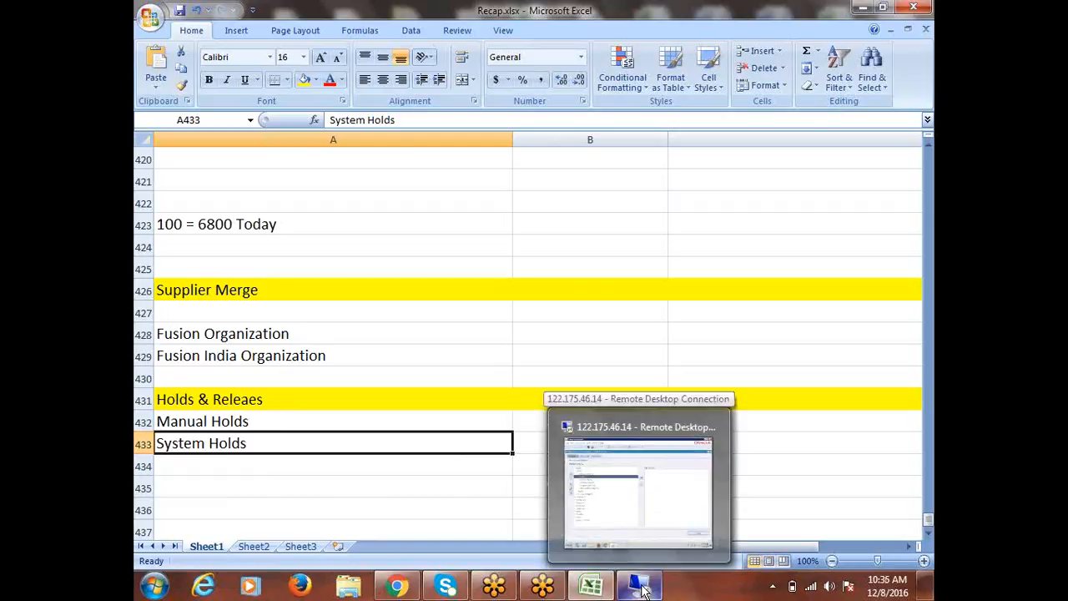
left_click(595, 505)
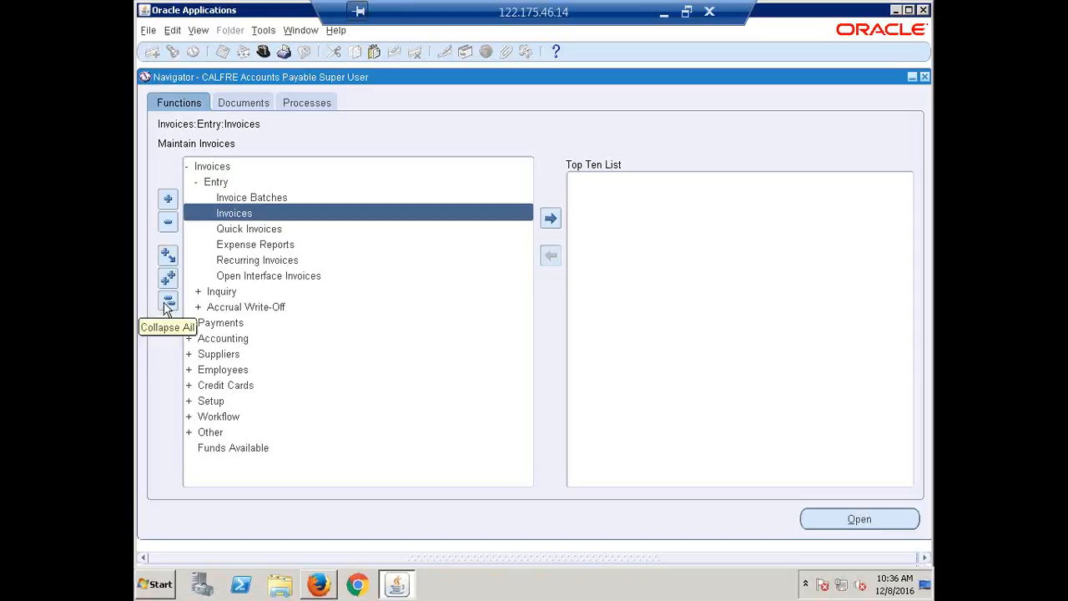
left_click(166, 305)
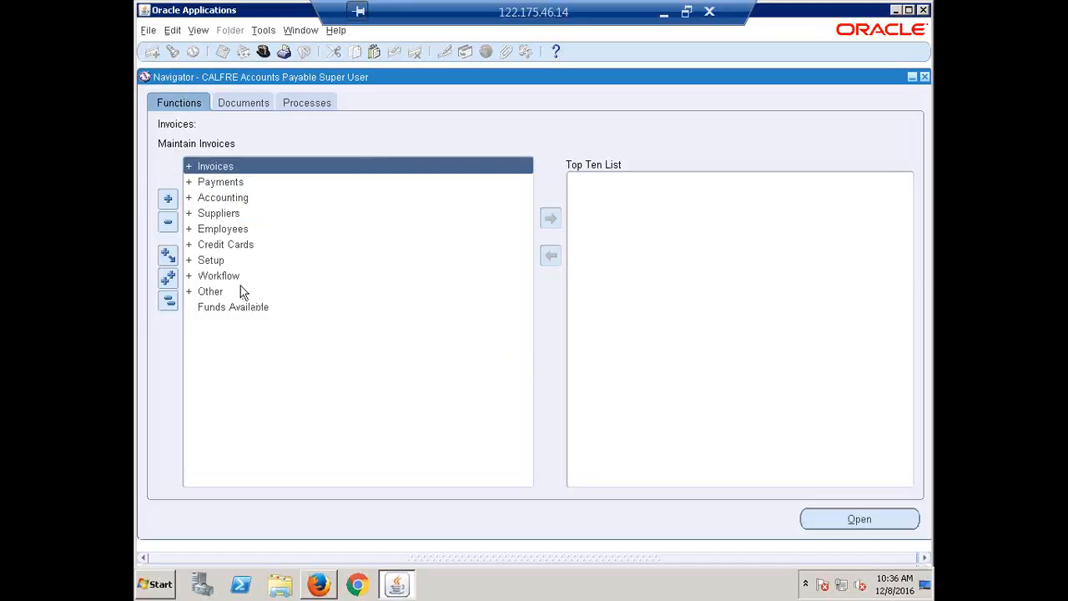
left_click(211, 260)
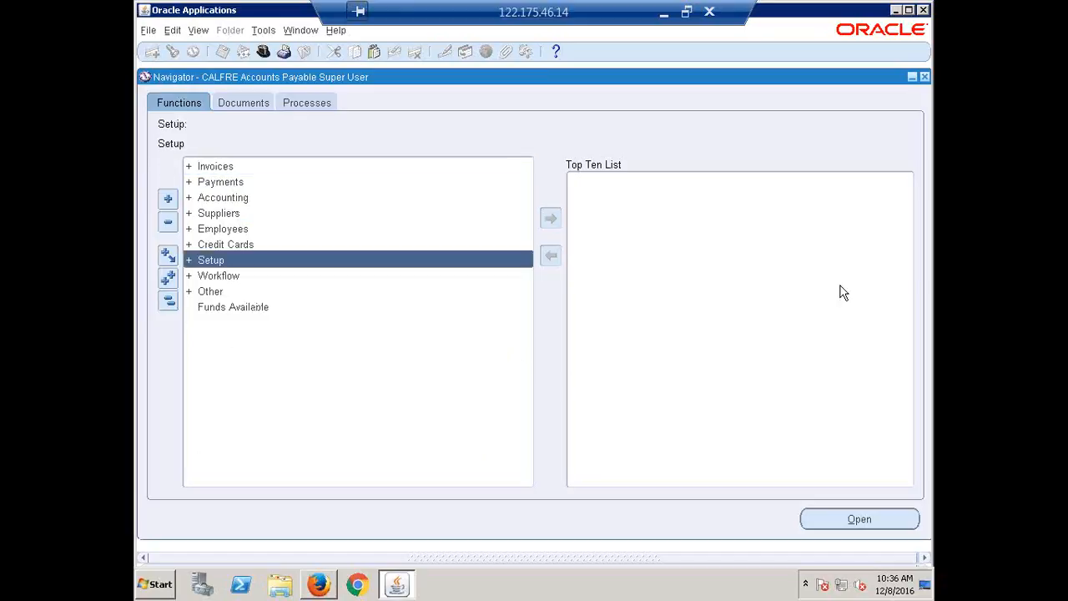
key("Return")
key("Return")
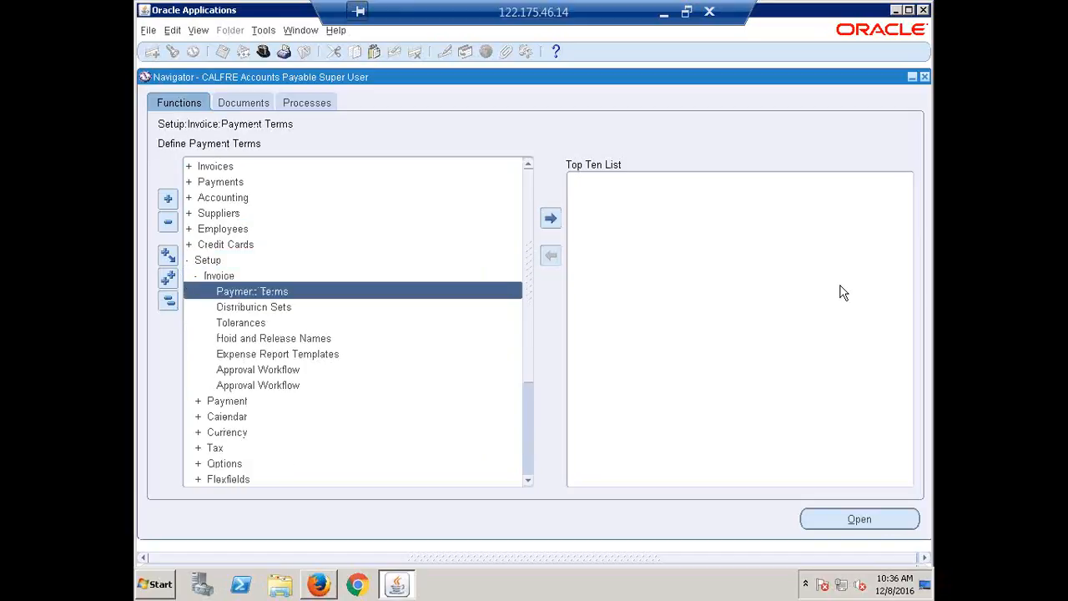
left_click(260, 339)
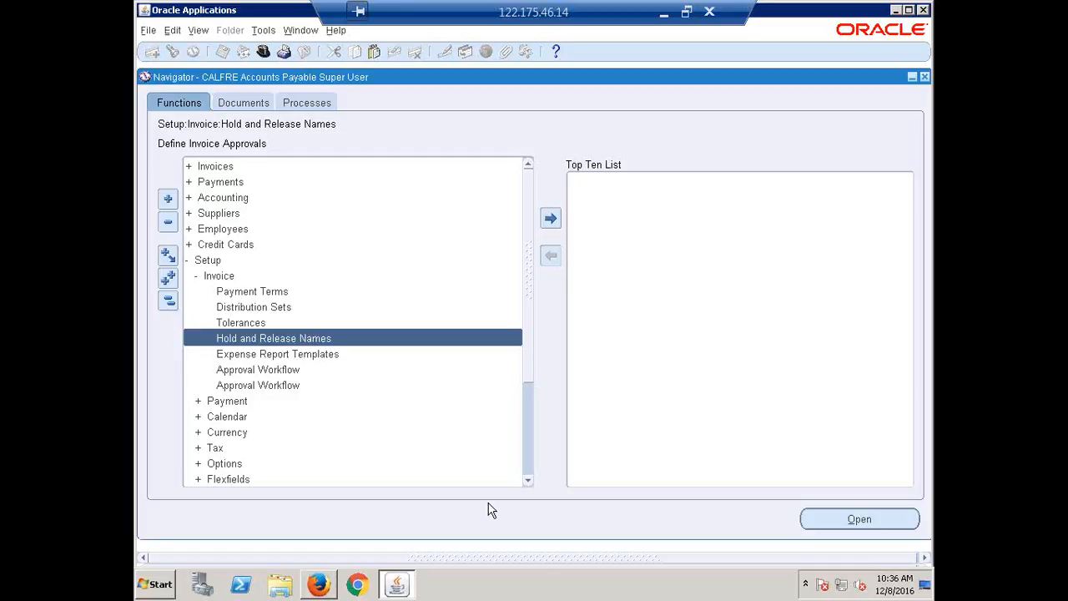
double_click(241, 323)
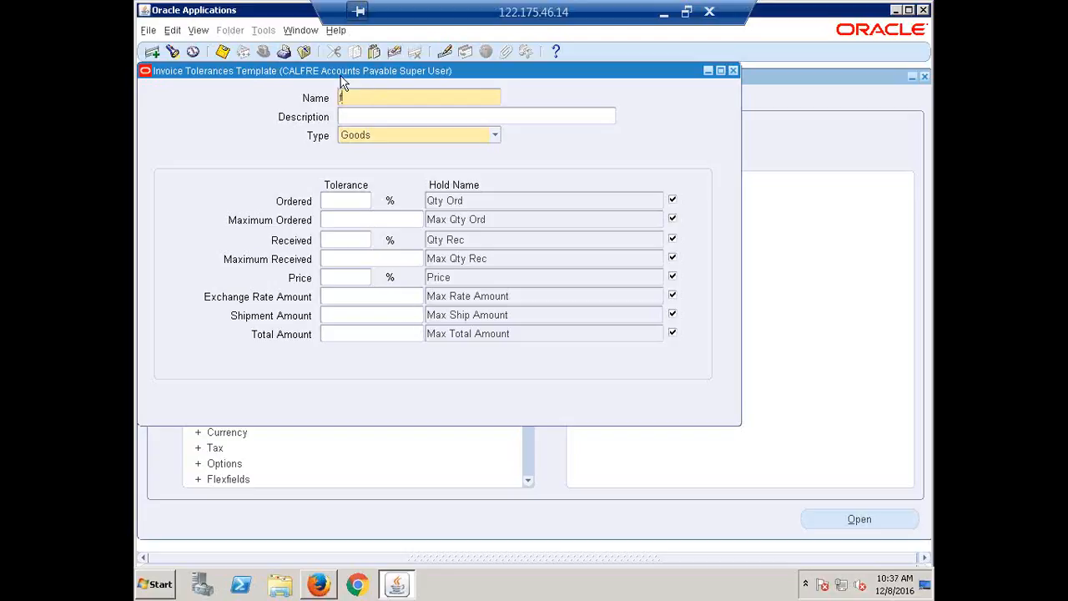
Name the new invoice tolerances template CALFRE Toleranance
type("CALFRE Toleranano")
type("e")
Clear the template's Price tolerance and set its Ordered tolerance to 5.0 %
double_click(364, 277)
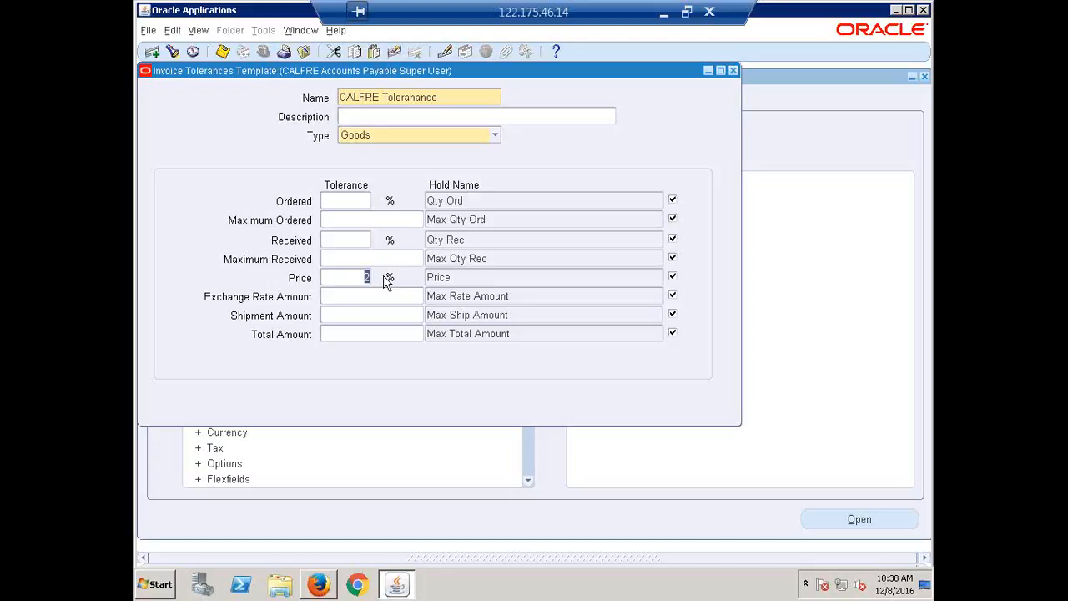
key("BackSpace")
left_click(361, 205)
type("5")
type(".0")
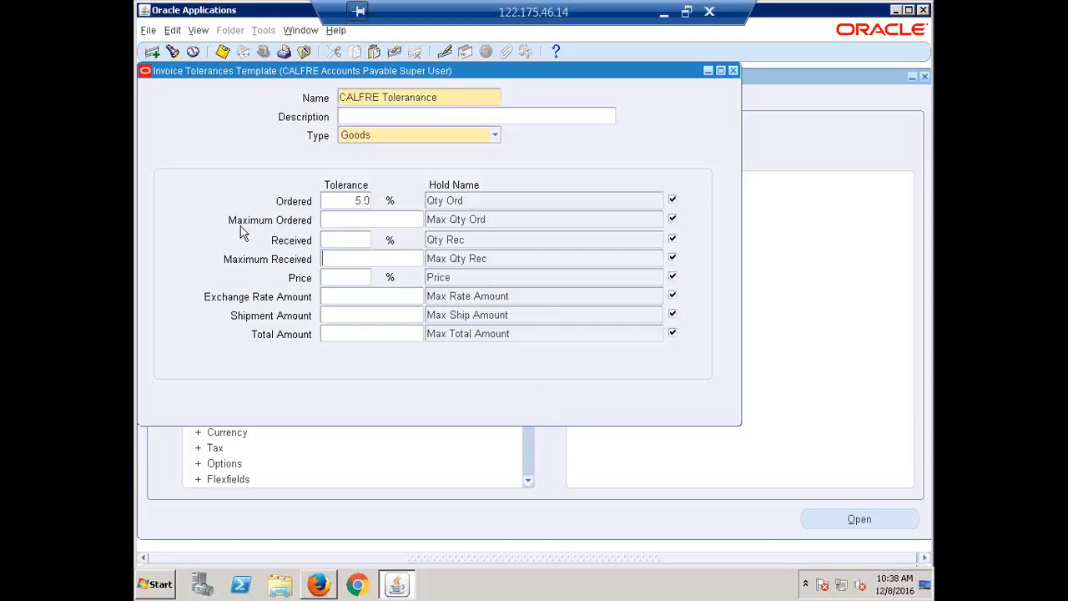
Change the tolerance template's type to Services
left_click(344, 223)
left_click(337, 281)
left_click(495, 136)
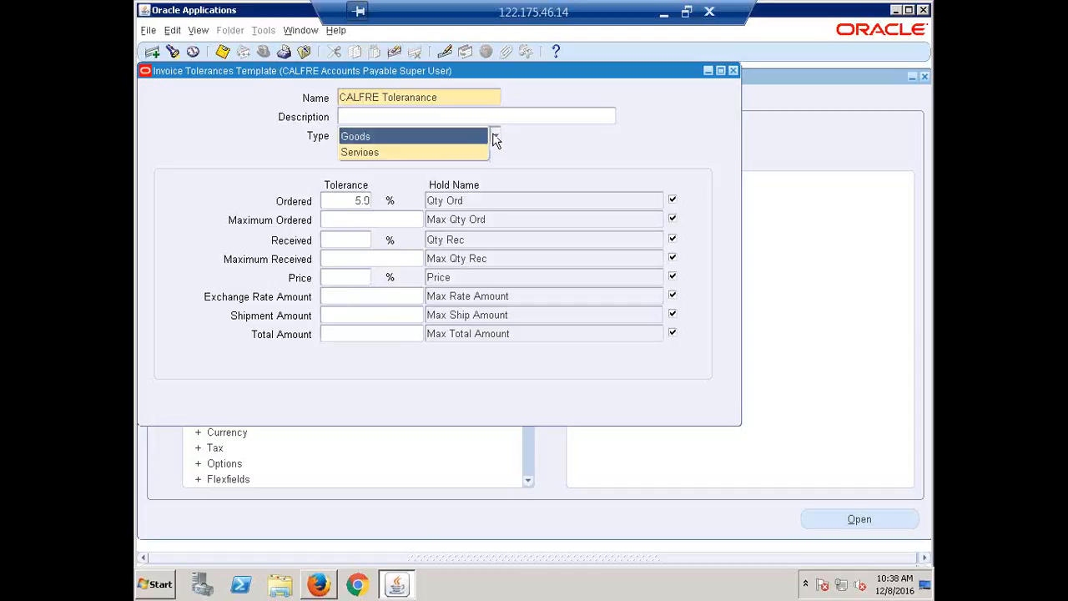
left_click(392, 153)
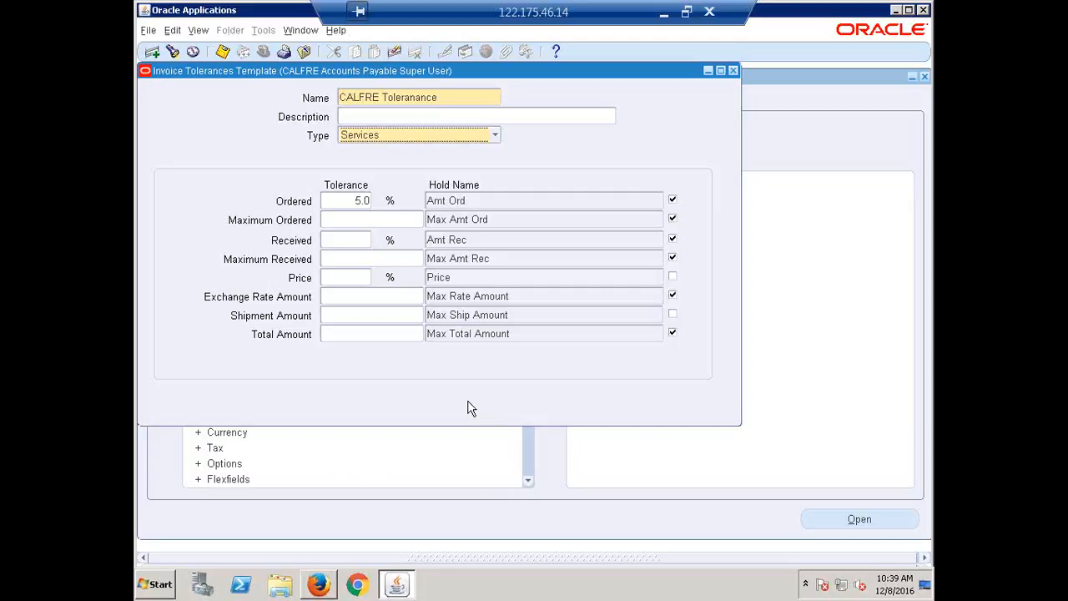
Close the Invoice Tolerances Template without saving and open the Hold and Release Names form under Setup, Invoice
left_click(734, 71)
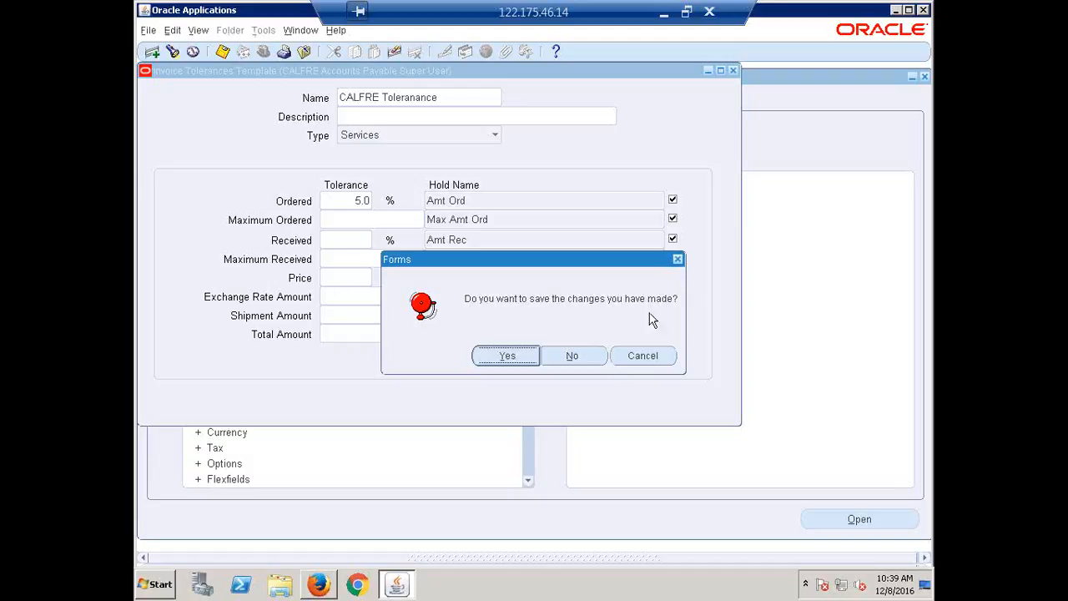
left_click(572, 358)
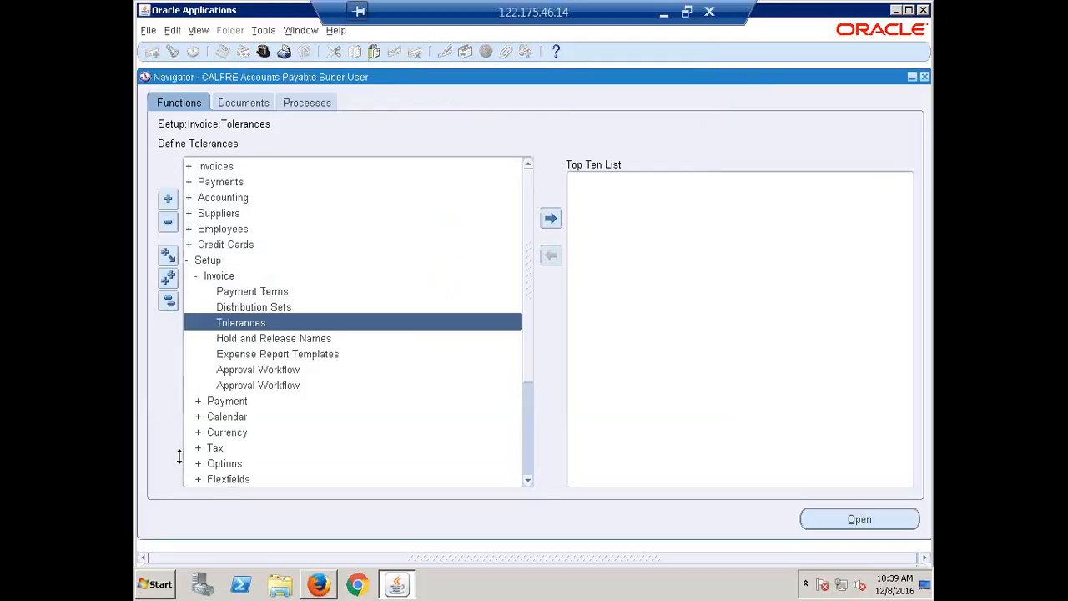
left_click(292, 340)
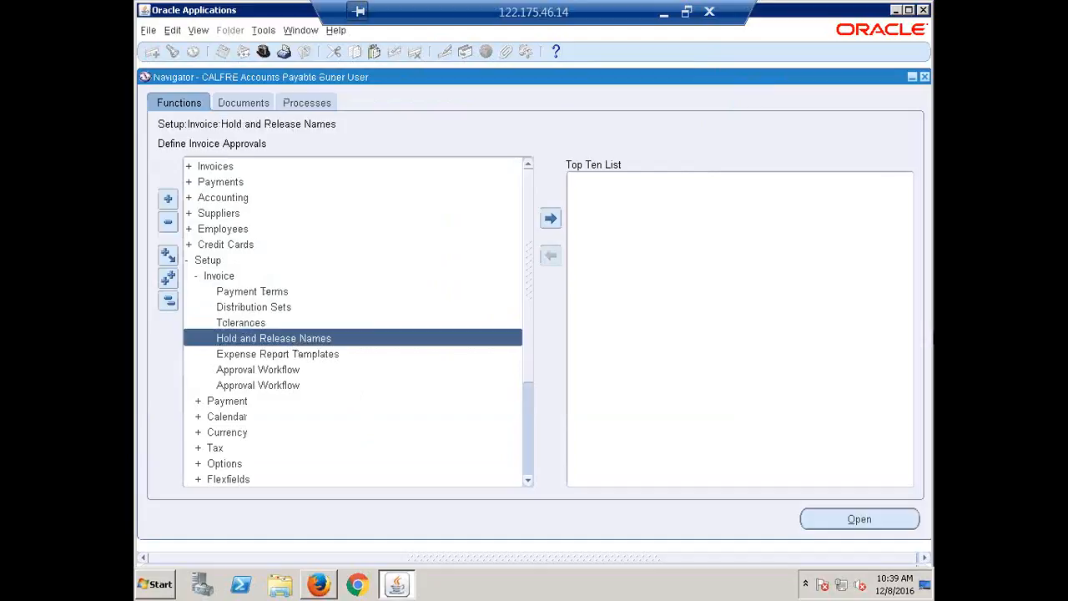
left_click(859, 519)
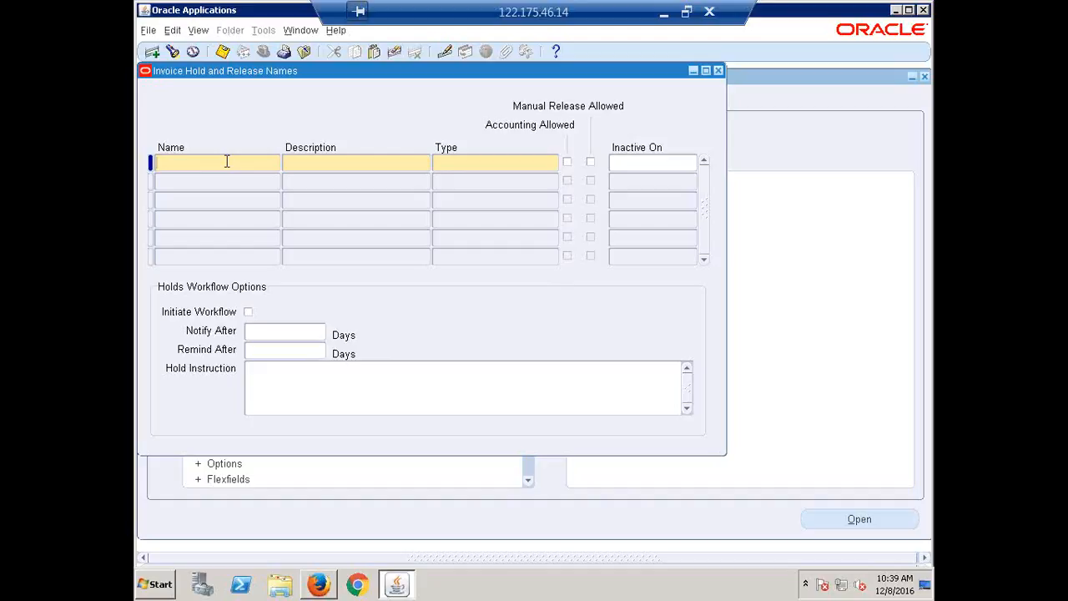
Enter a new hold named CALFRE NSF with the description NSF
type("us")
key("BackSpace")
key("BackSpace")
type("CALFRE")
type("NSF")
left_click(321, 165)
type("NSF")
Set the CALFRE NSF hold's type to Invoice Hold Reason and allow accounting for it
left_click(488, 163)
left_click(553, 163)
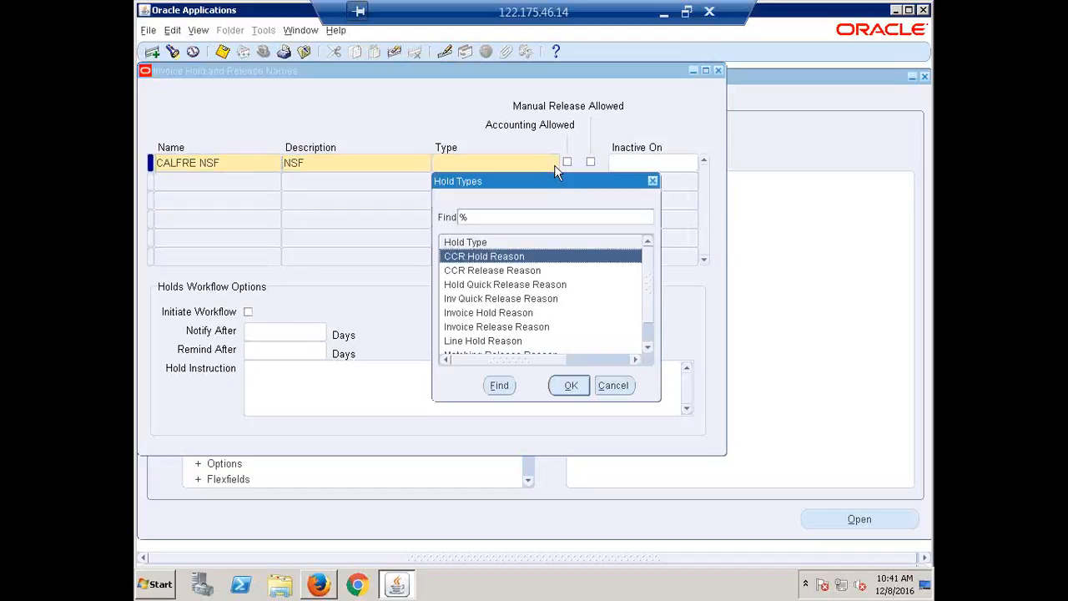
left_click(490, 314)
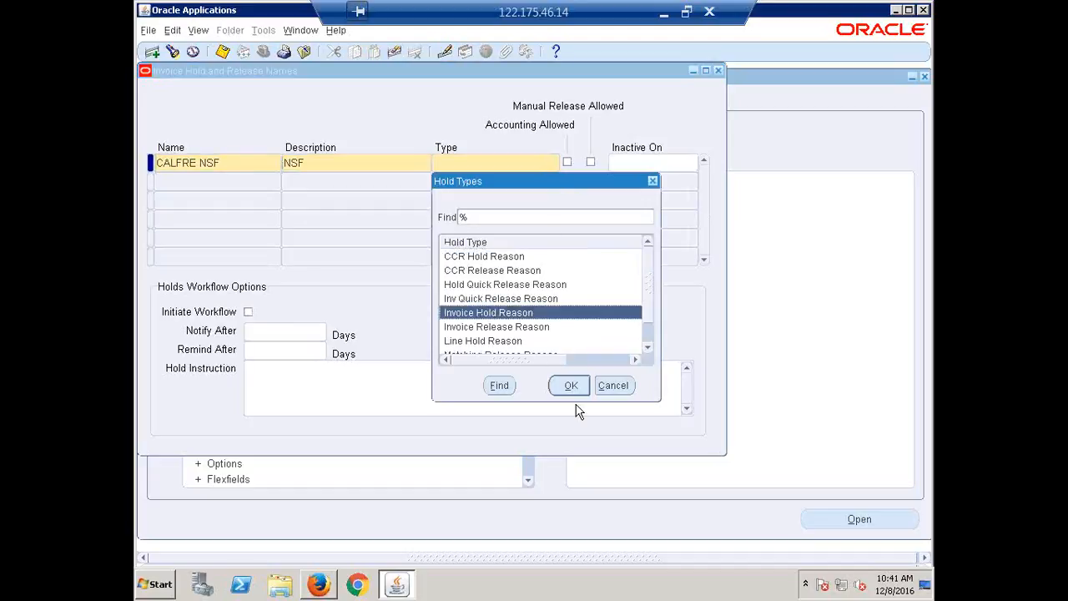
left_click(570, 385)
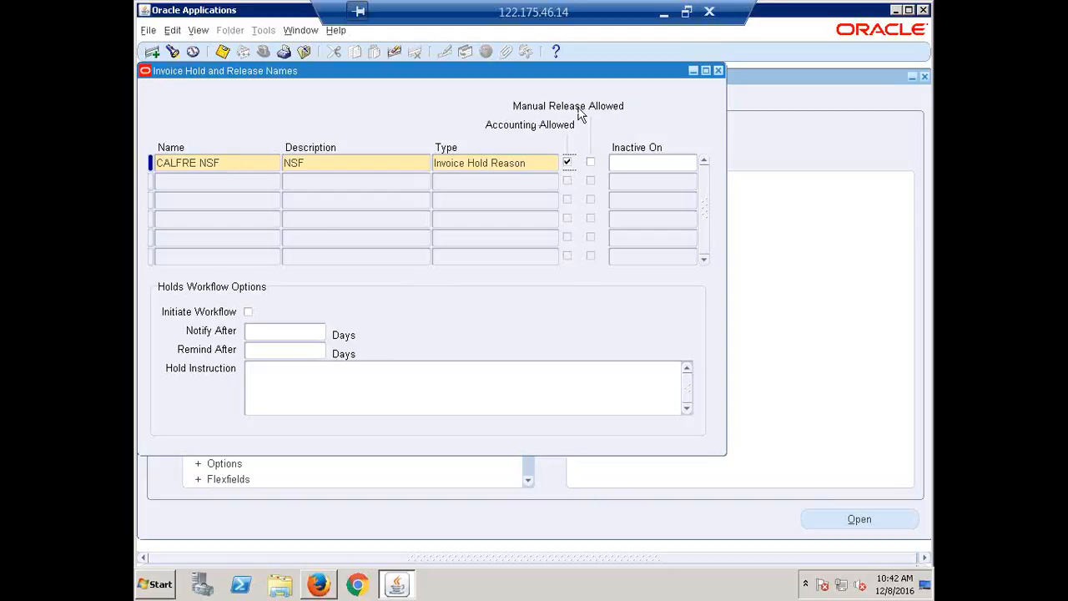
Allow manual release for the CALFRE NSF hold and save the record
left_click(591, 164)
key("ctrl+s")
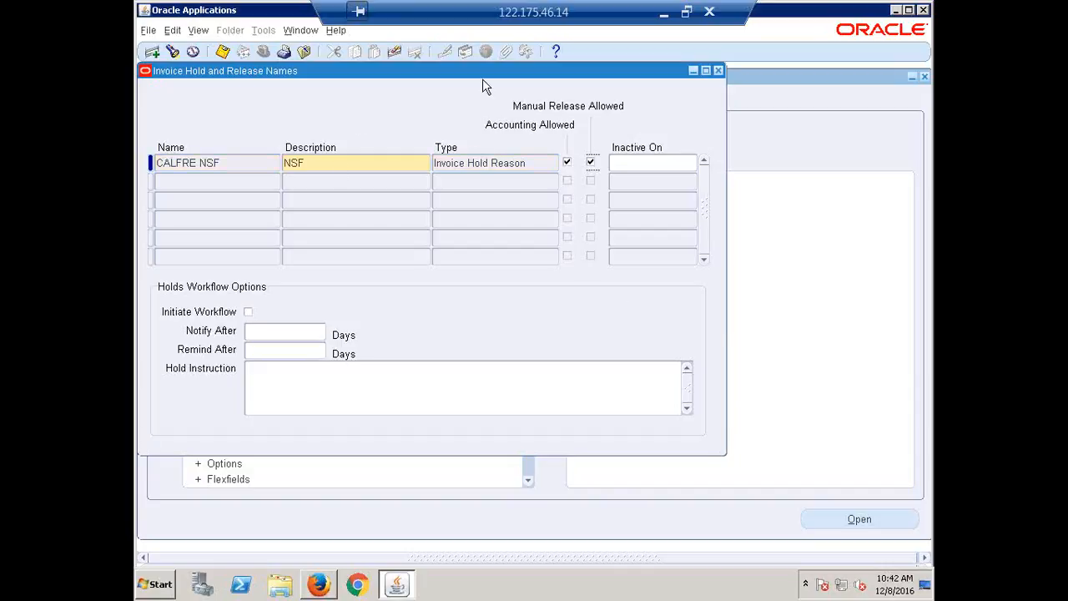
left_click_drag(488, 81, 577, 114)
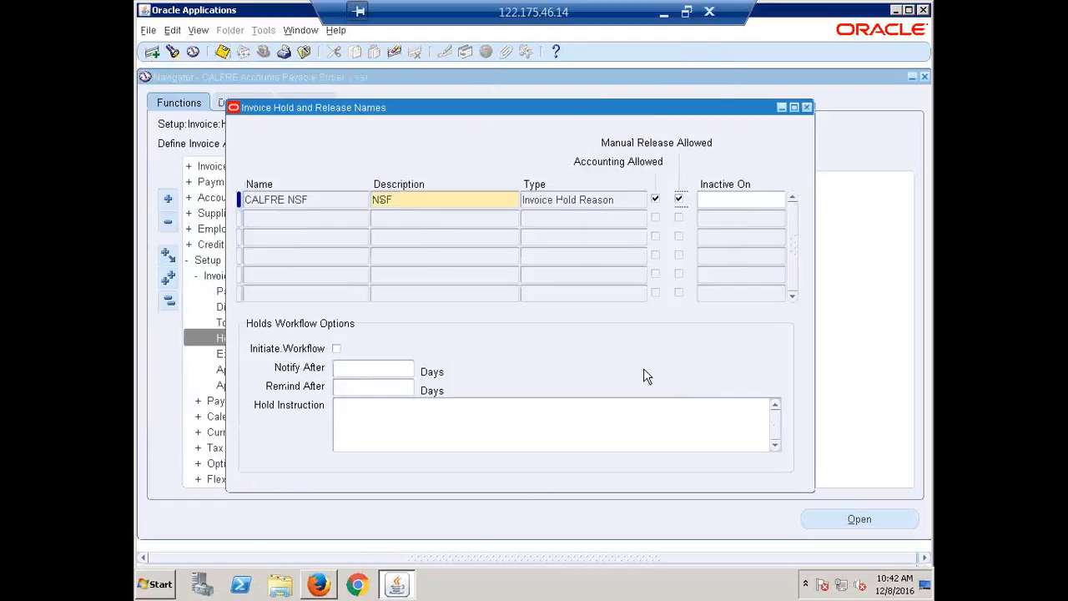
Reopen the Hold and Release Names form with a blank record and name the new entry CALFRE Funds Available
left_click(806, 108)
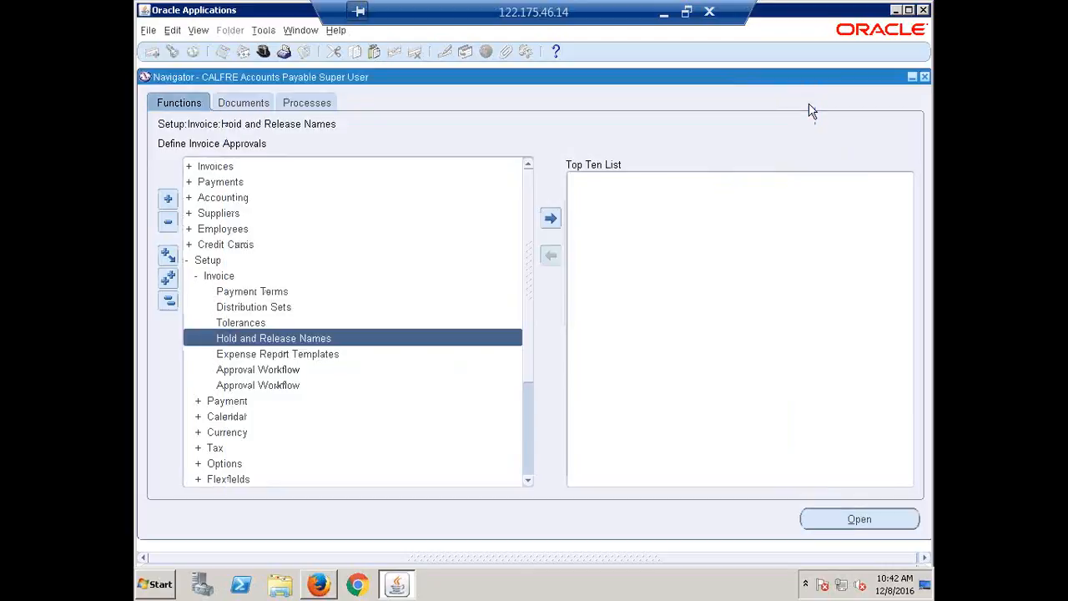
double_click(274, 338)
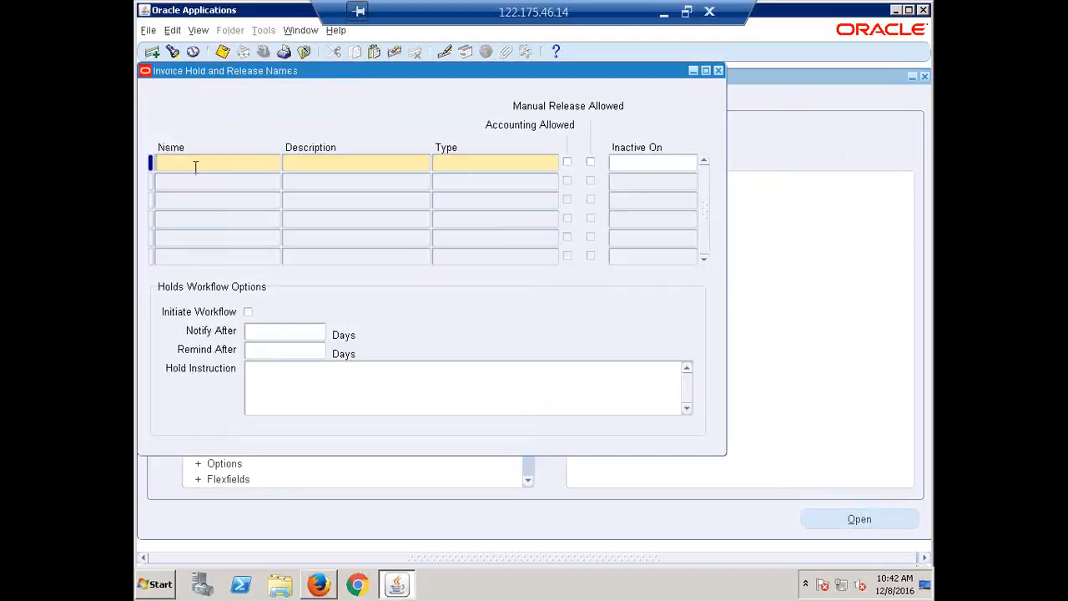
type("CALFRE Funds A")
key("Tab")
type("va")
key("BackSpace")
key("BackSpace")
left_click(252, 169)
left_click(253, 169)
type("vailable")
key("Tab")
Copy the name CALFRE Funds Available into the new entry's description
left_click(253, 164)
key("ctrl+c")
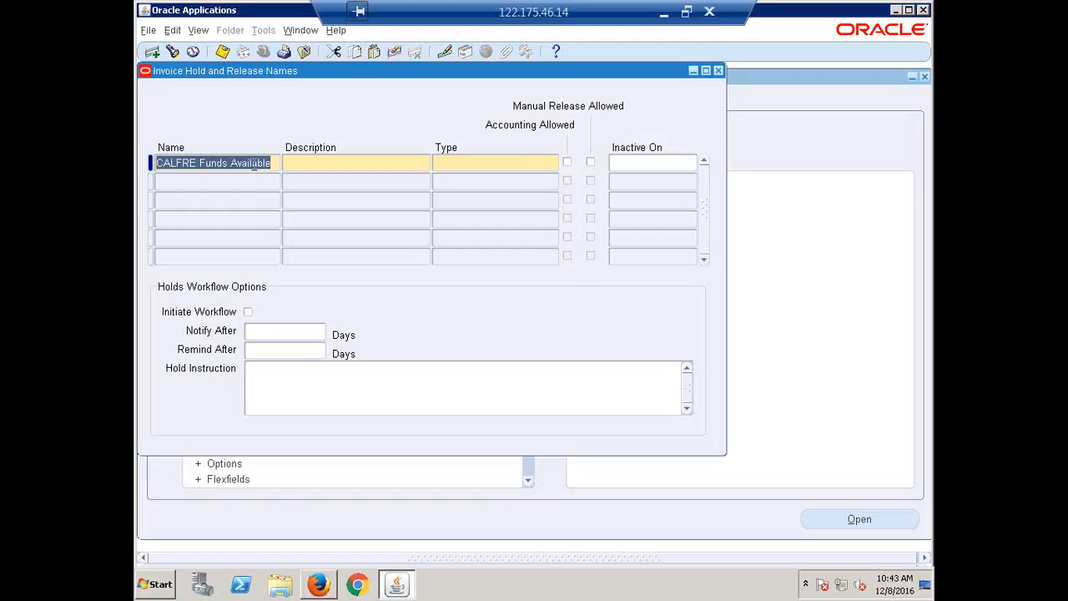
left_click(254, 165)
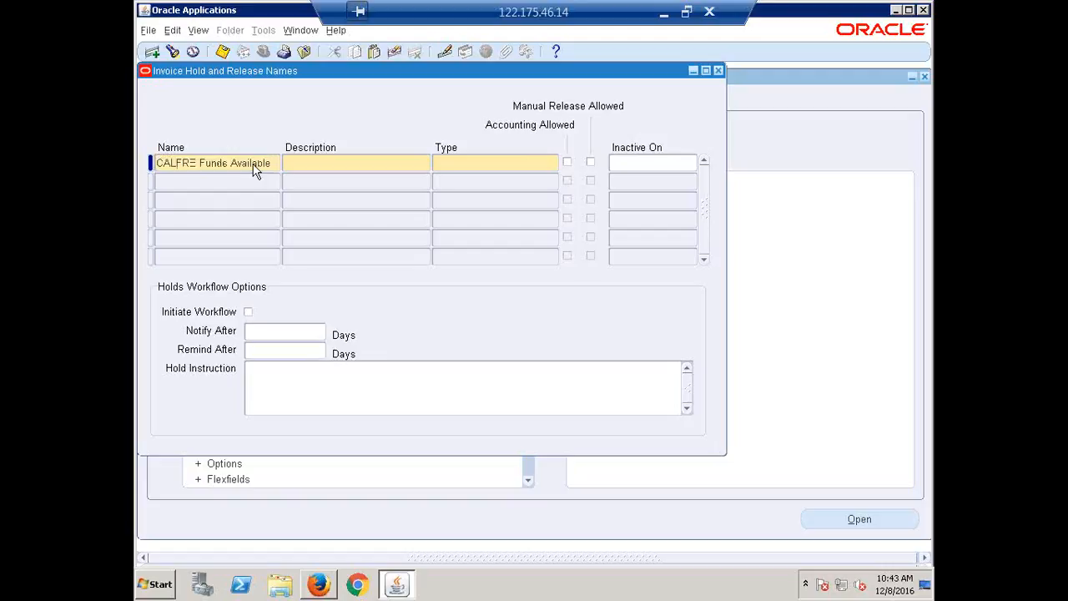
key("Tab")
key("ctrl+v")
key("Tab")
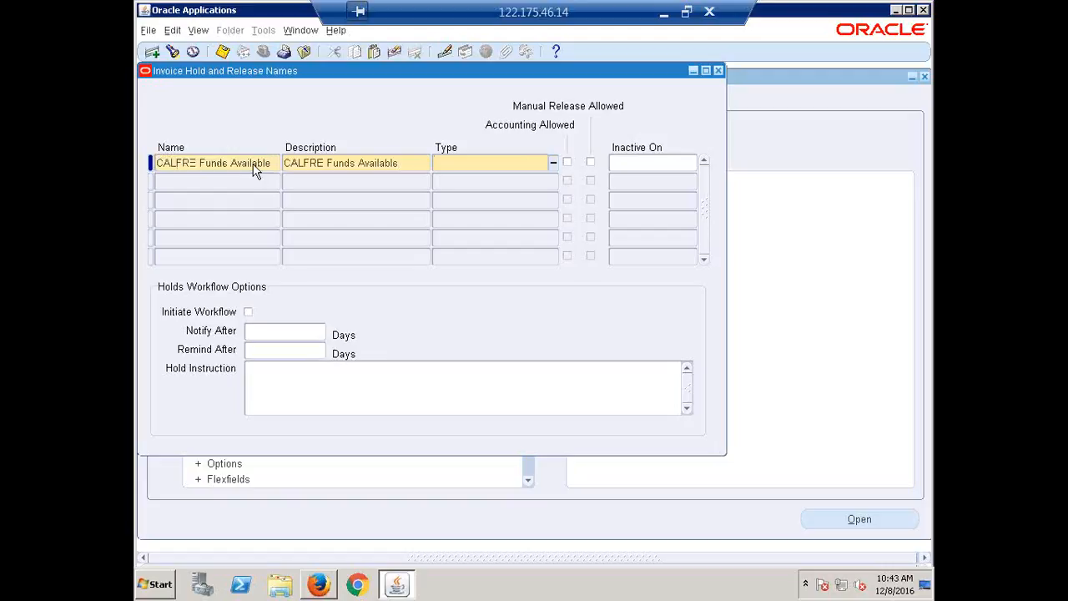
Set the CALFRE Funds Available entry's type to Invoice Release Reason
left_click(553, 164)
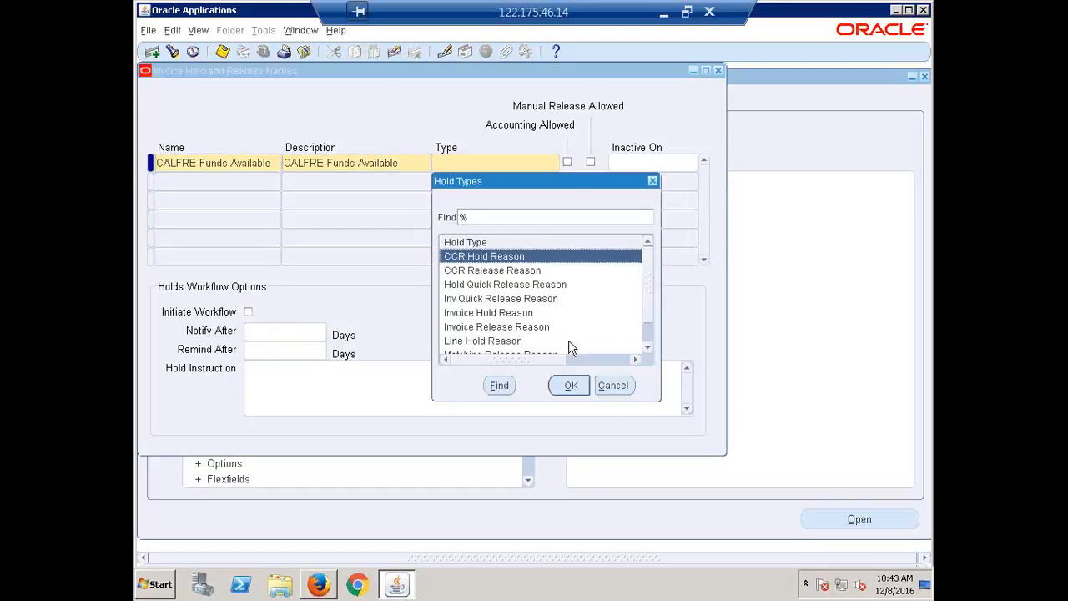
left_click(520, 328)
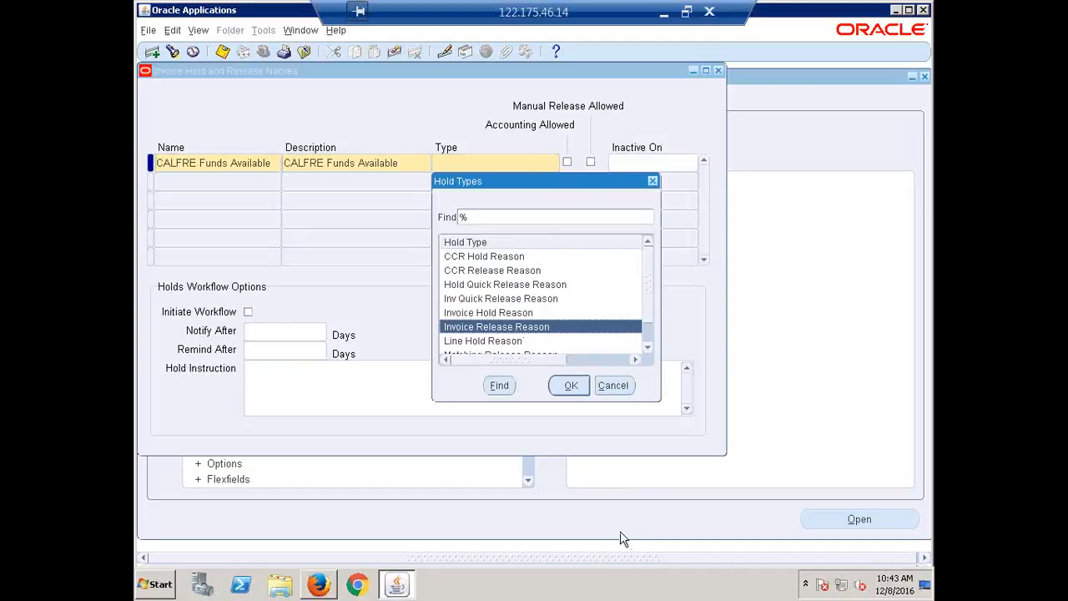
left_click(573, 386)
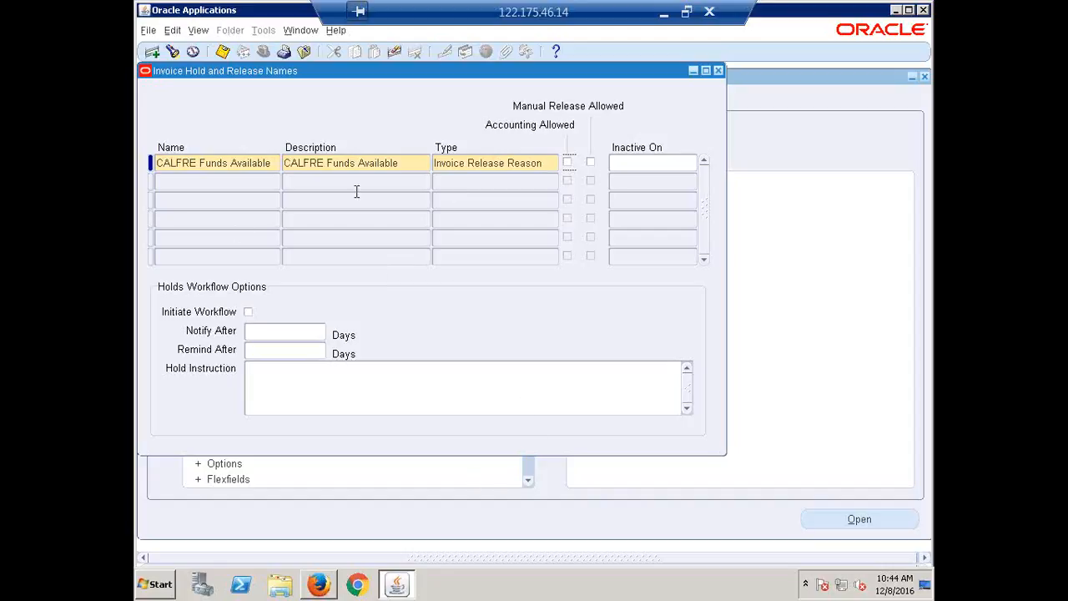
Save the CALFRE Funds Available release reason and close the Invoice Hold and Release Names form
left_click(506, 170)
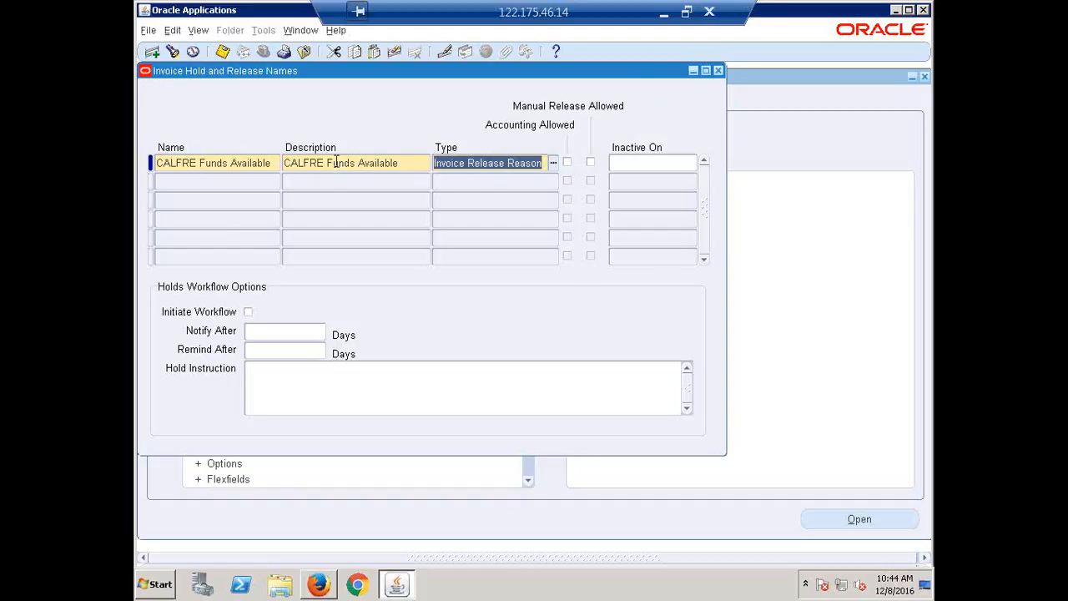
key("ctrl+s")
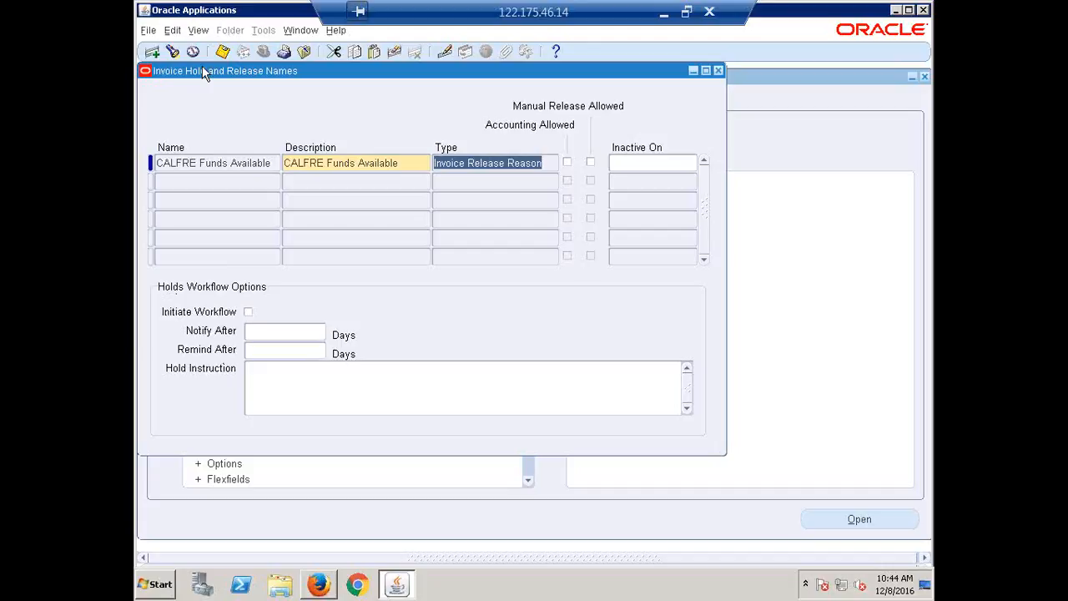
left_click_drag(213, 72, 315, 294)
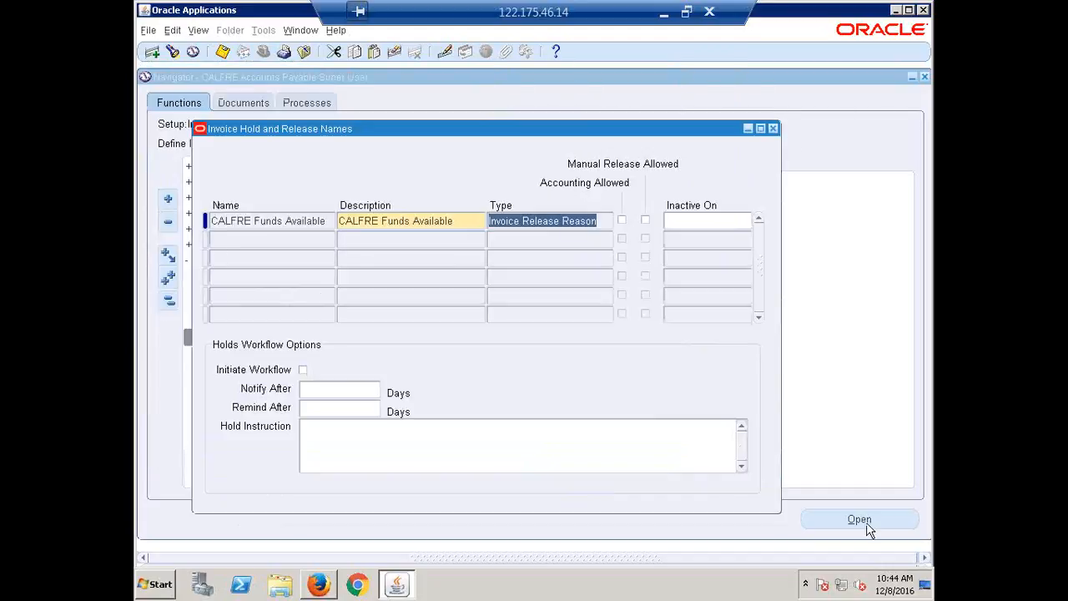
left_click(773, 128)
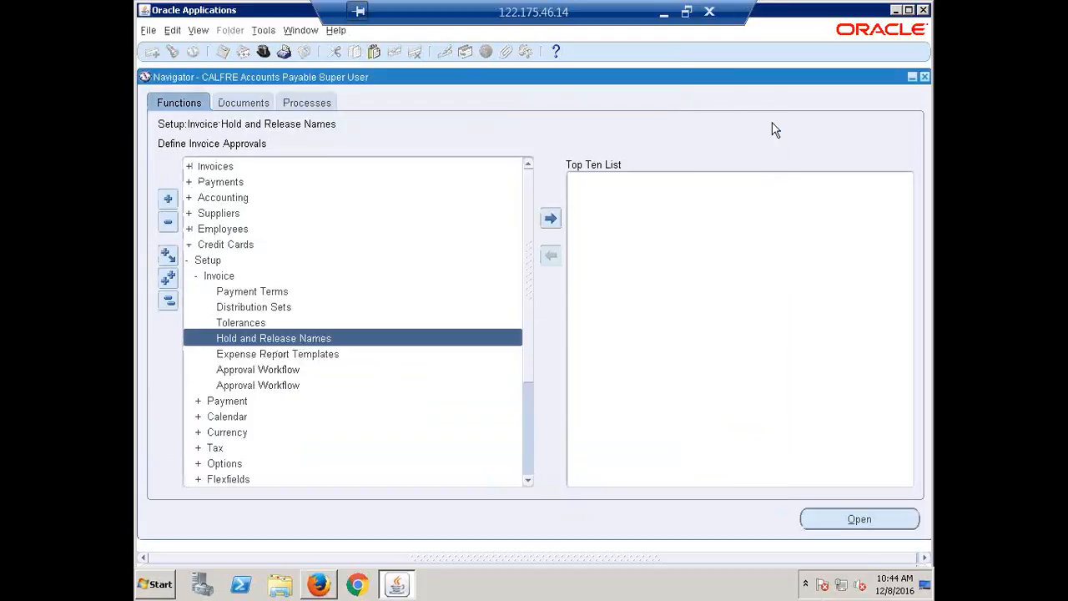
Collapse the Navigator function tree and open the Invoice Workbench from the invoice entry functions
left_click(168, 302)
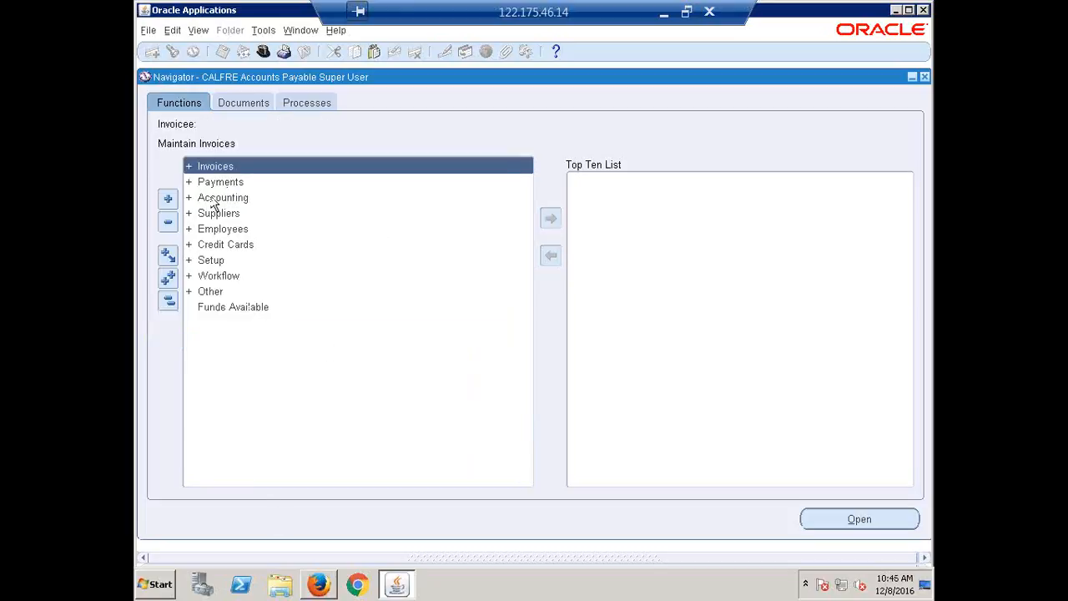
key("Return")
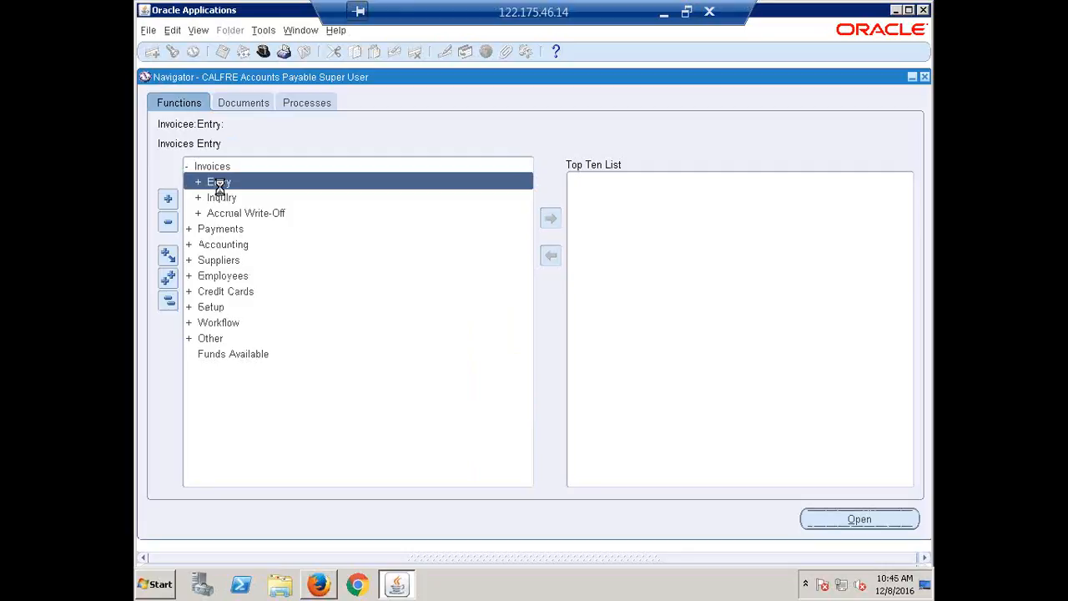
double_click(219, 182)
key("Down")
key("Return")
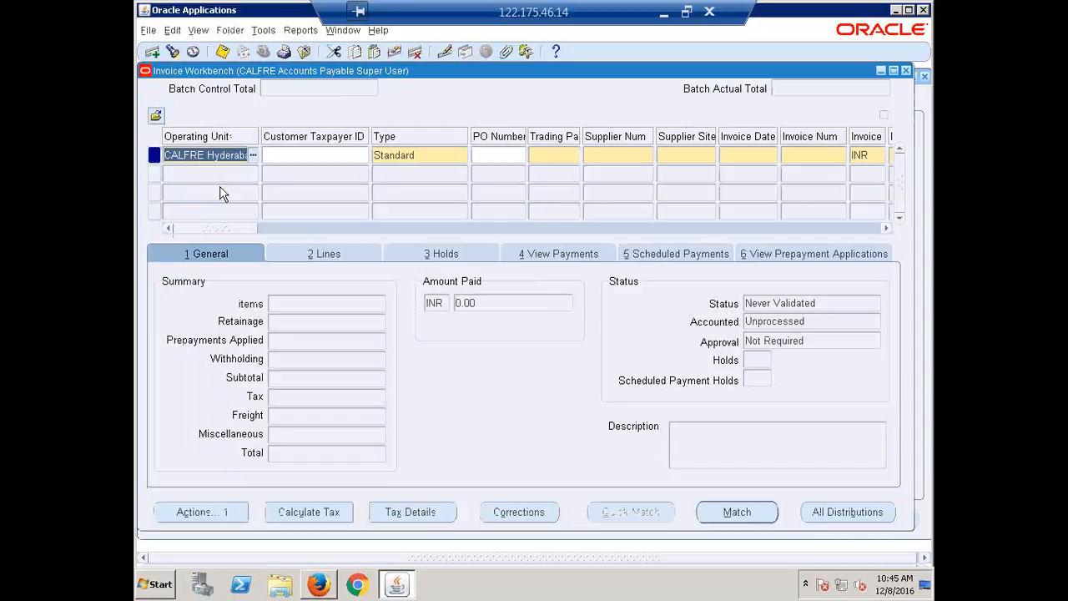
Start a Standard invoice for the supplier ERPTREE at its HYDERABAD site, dated 08-DEC-2016
key("Tab")
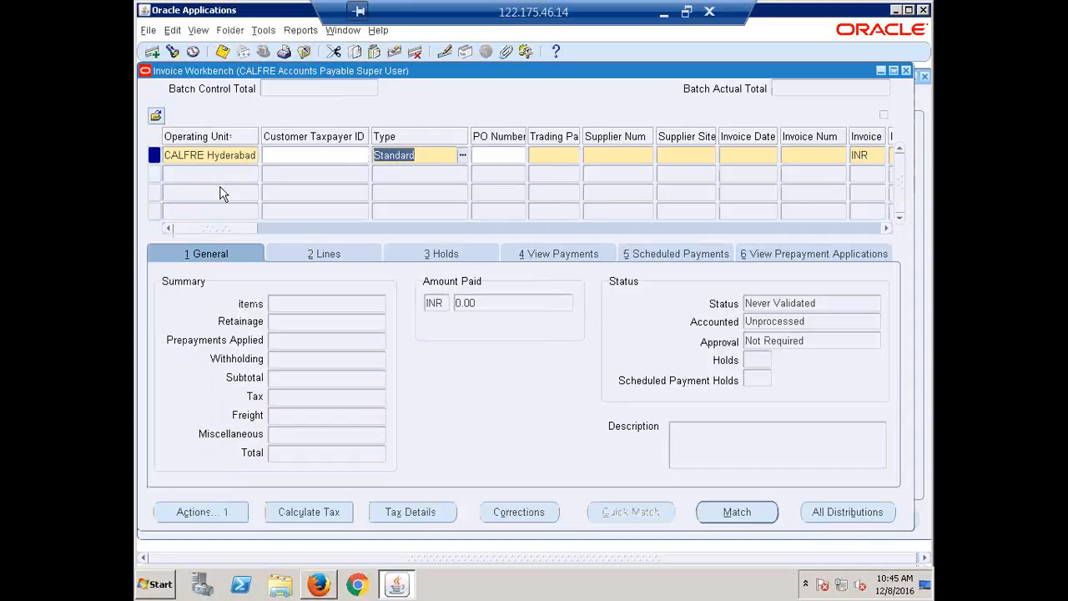
key("Tab")
key("Tab")
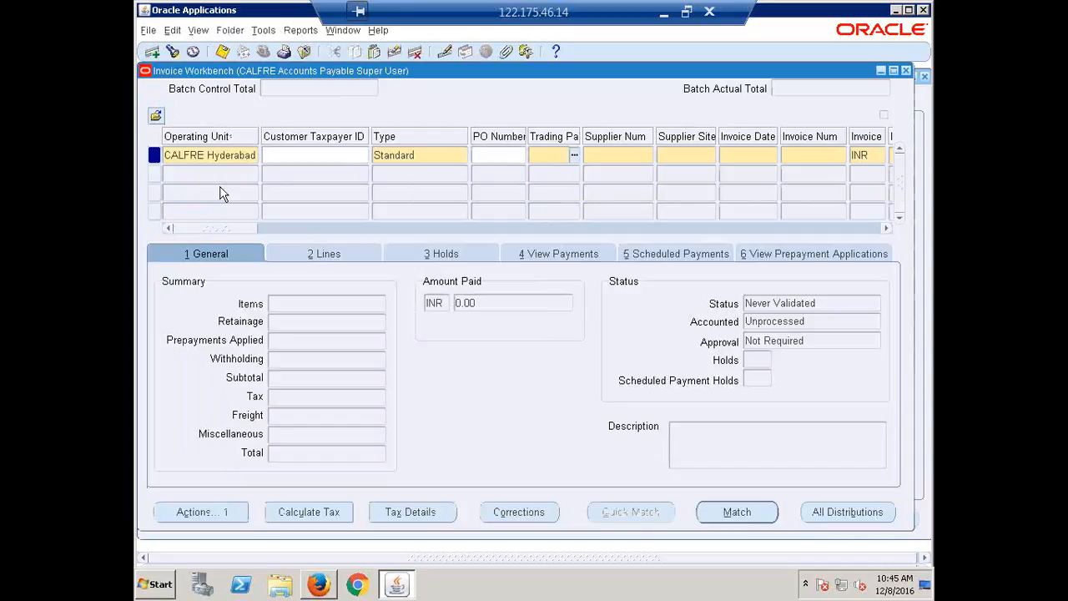
type("erp")
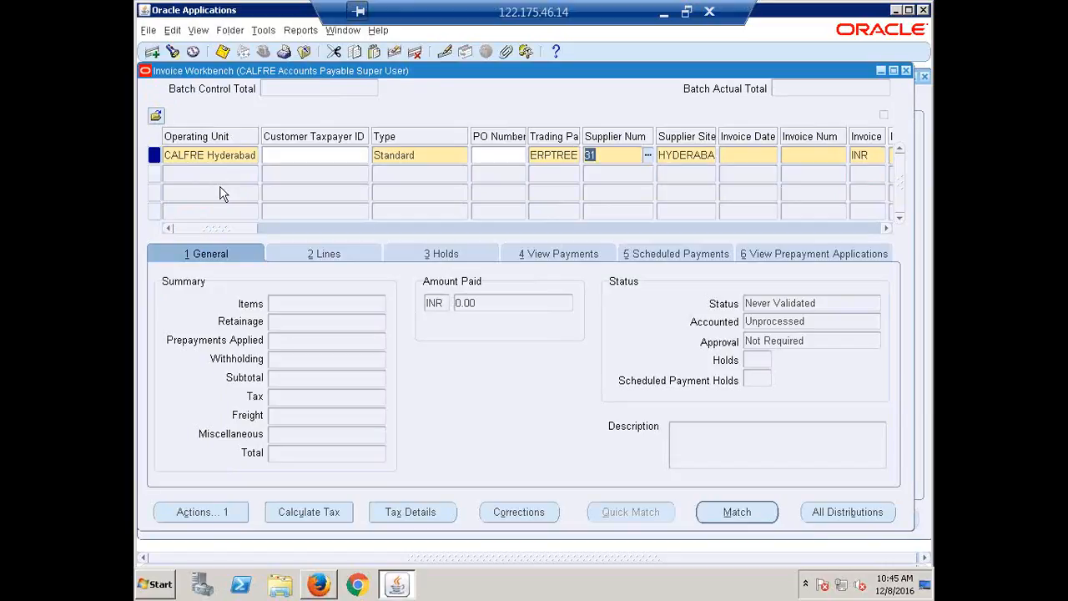
key("Tab")
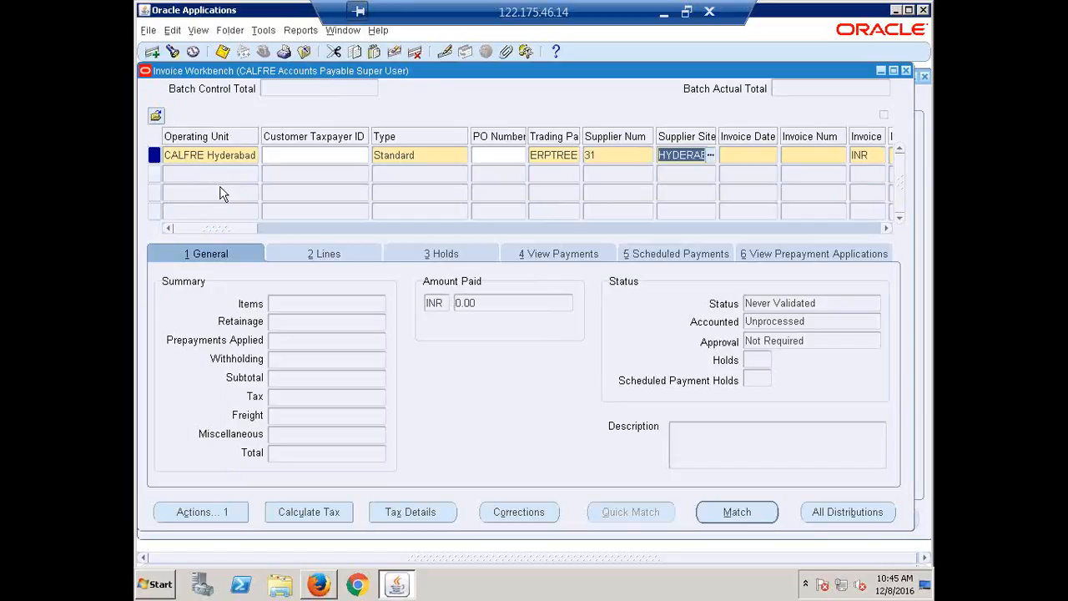
key("Tab")
Enter invoice number ERP1 in INR with an invoice amount of 50,000
key("Tab")
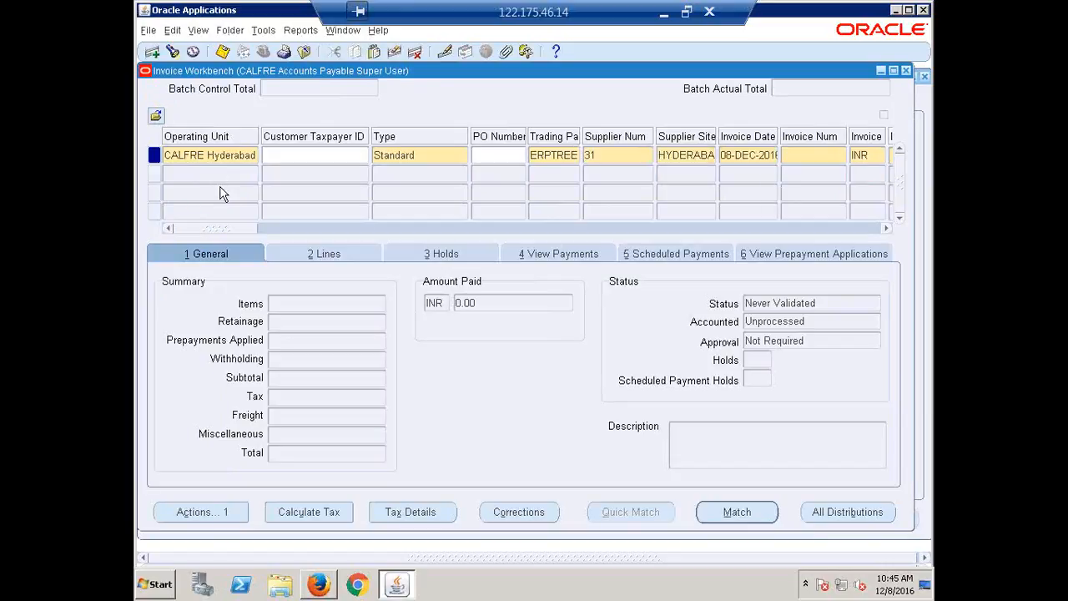
type("ERP1")
key("Tab")
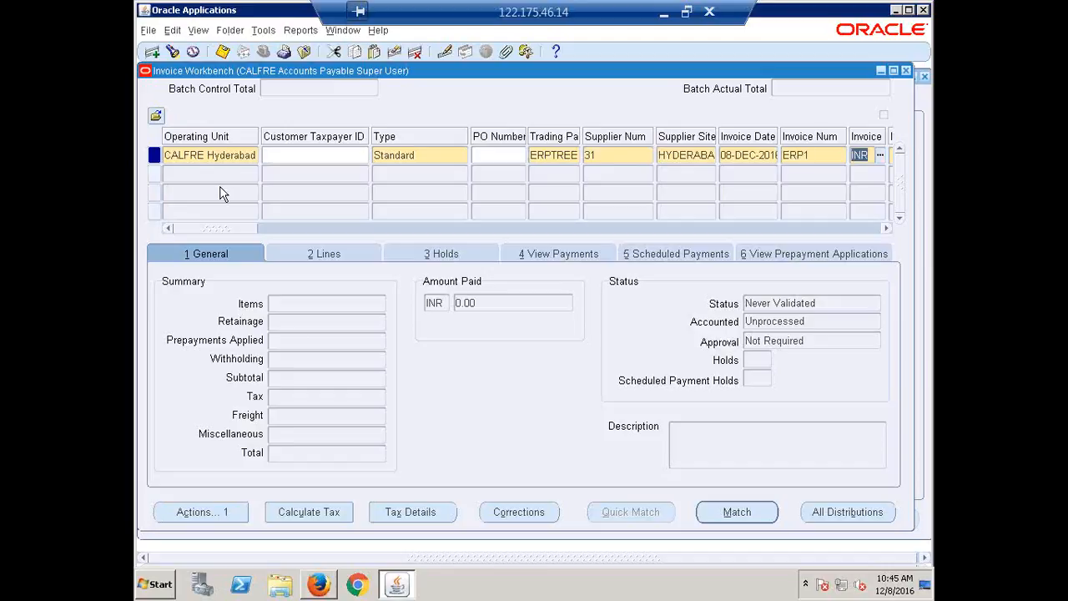
key("Tab")
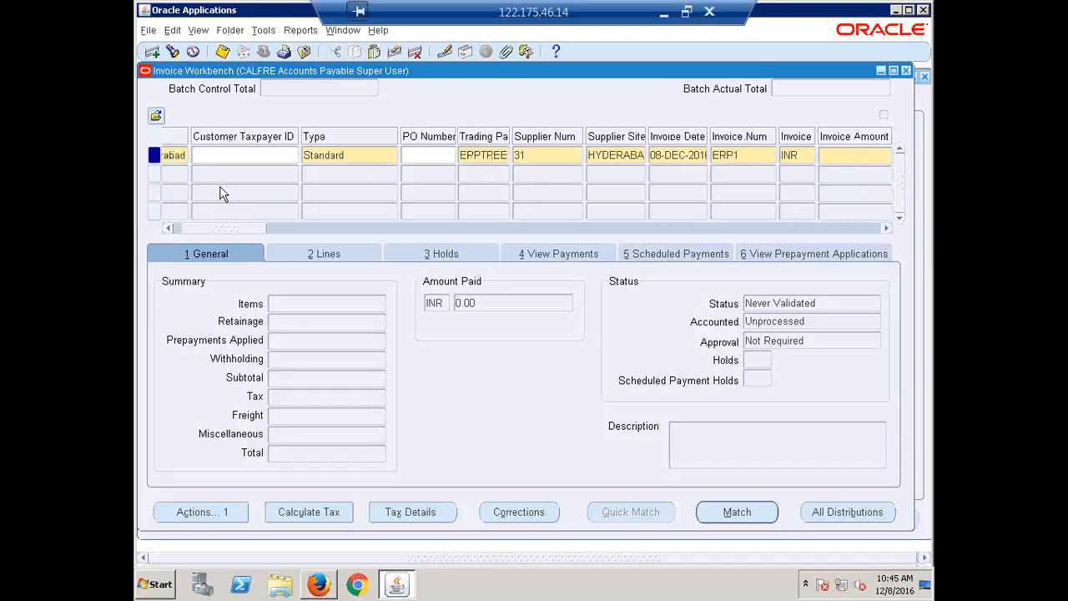
type("50000")
key("Tab")
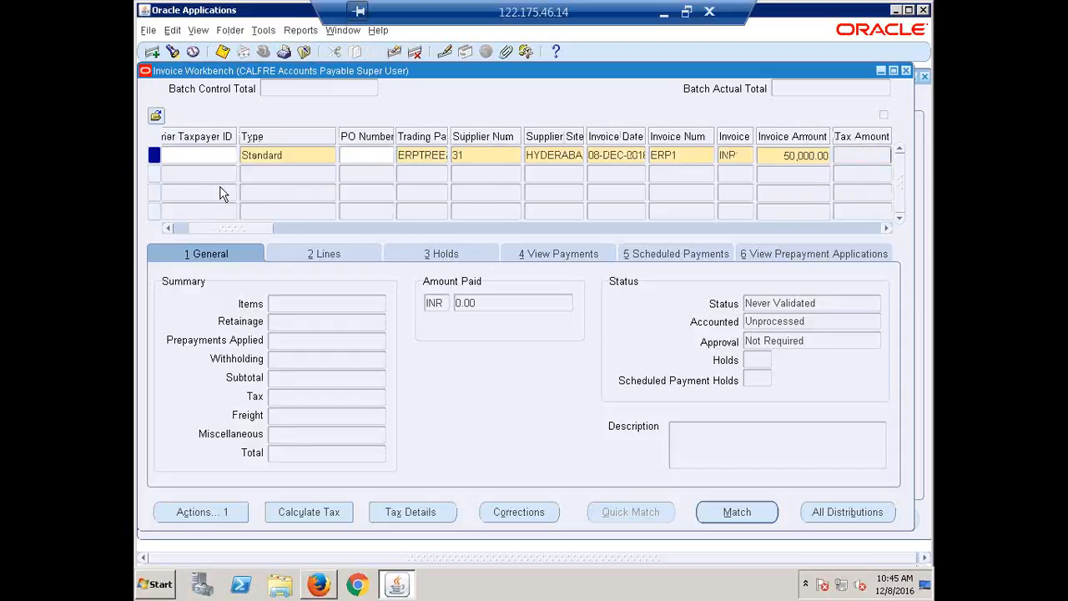
Assign the CALFRE Expense distribution set to invoice ERP1
left_click_drag(224, 229, 382, 255)
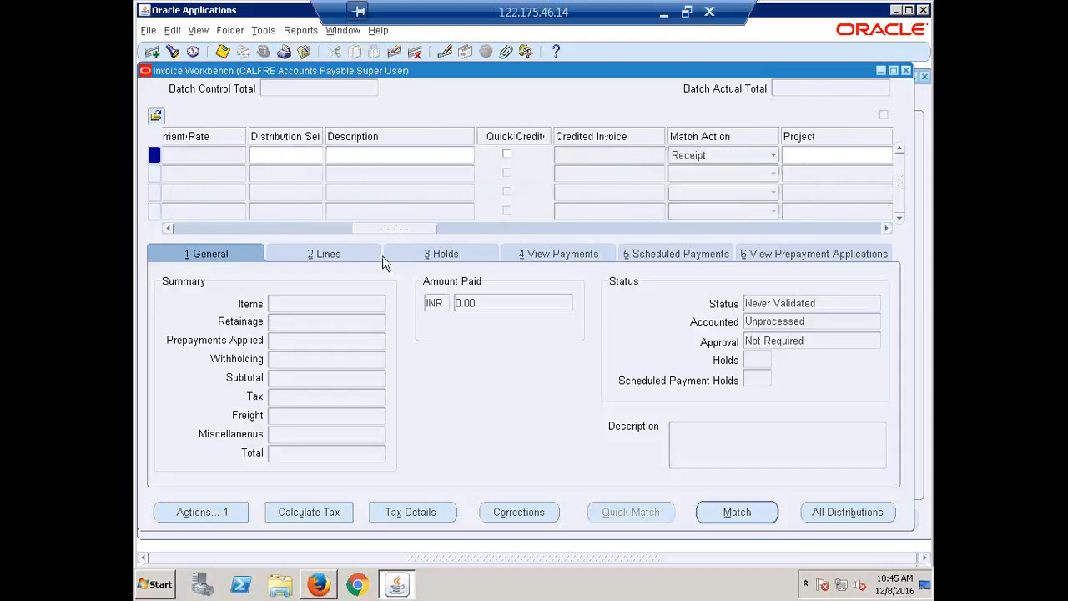
left_click(356, 158)
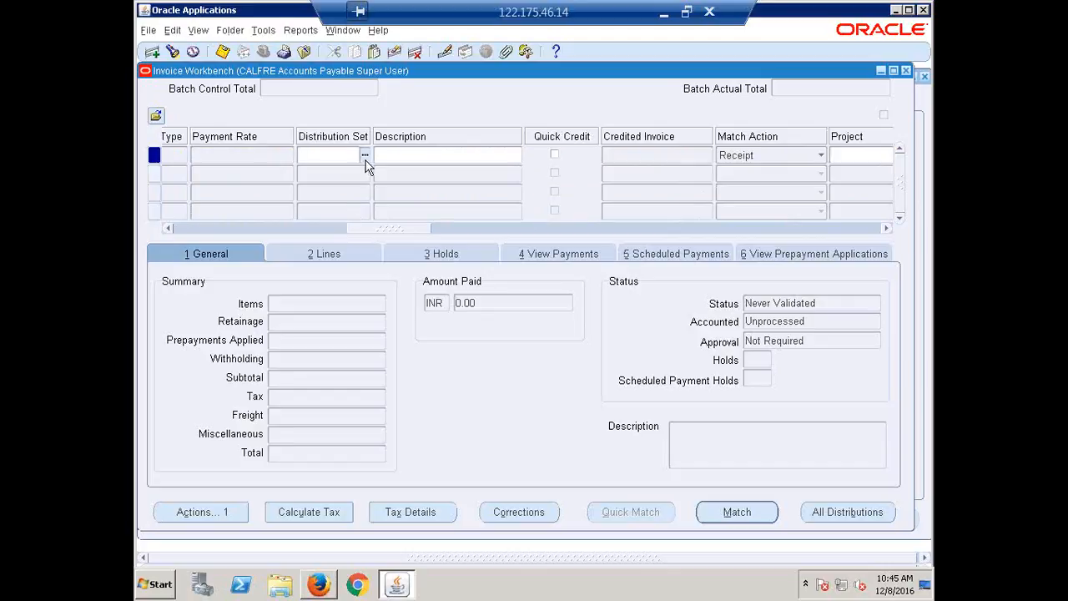
type("CAL")
left_click(365, 159)
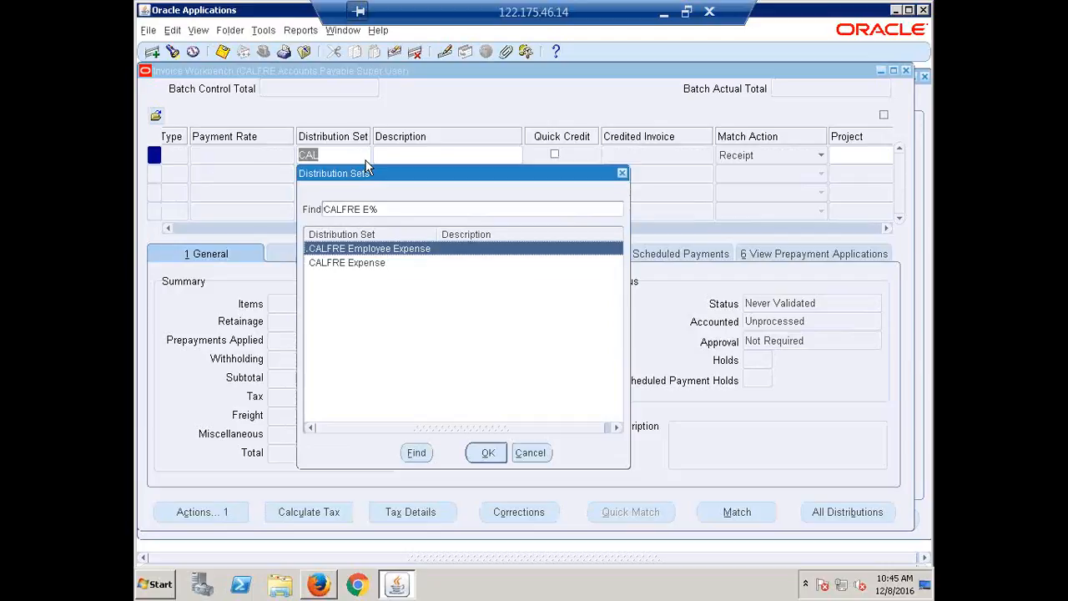
key("Down")
key("Return")
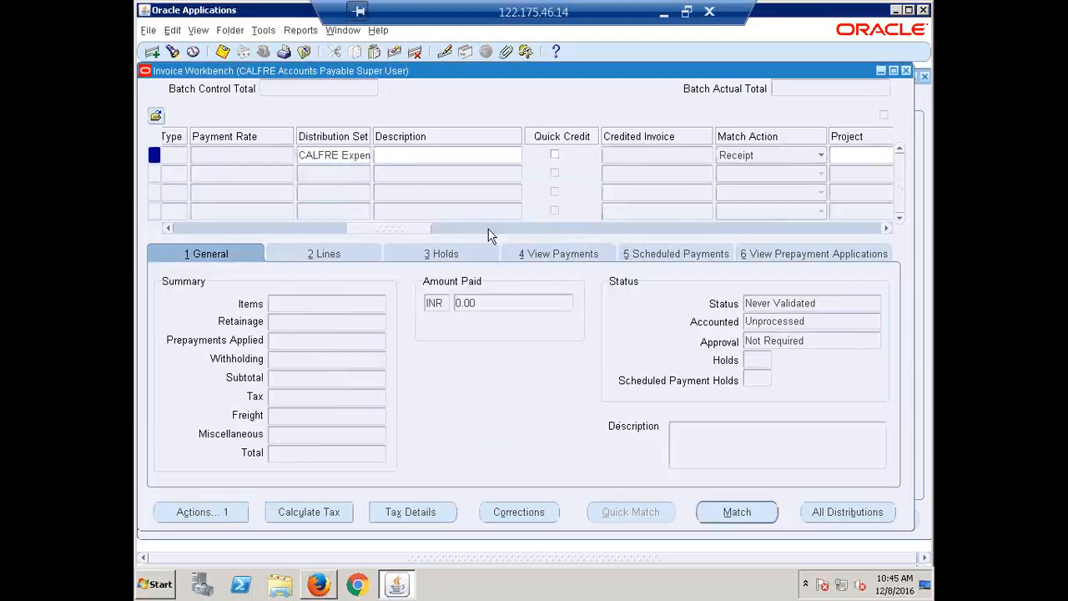
Check the invoice's payment terms and open the ERPTREE Pvt Ltd supplier record for update on the Suppliers page in Firefox
left_click_drag(390, 228, 554, 275)
double_click(398, 155)
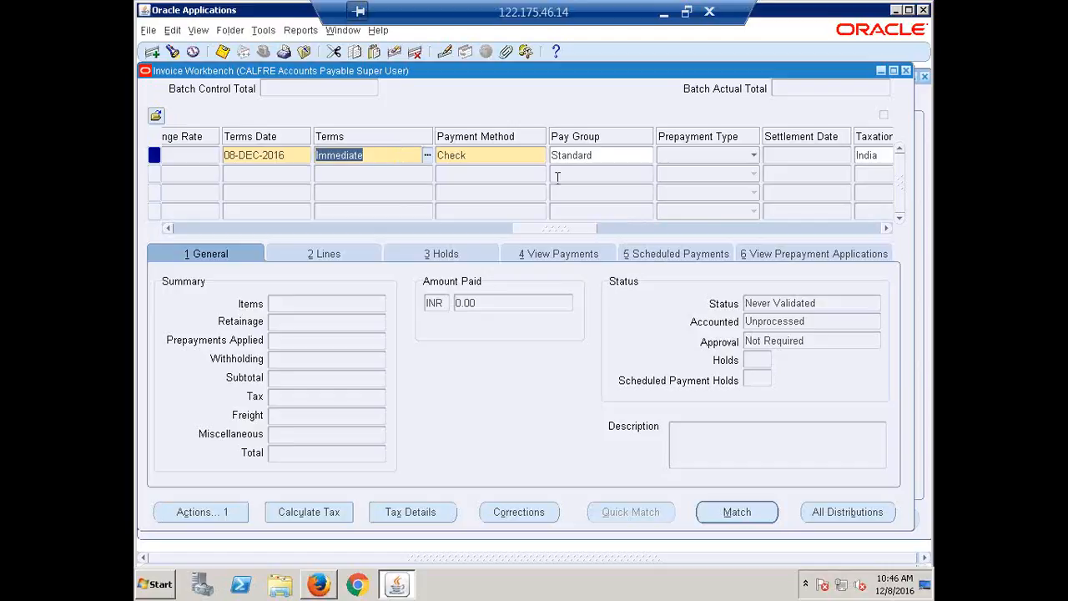
left_click(320, 584)
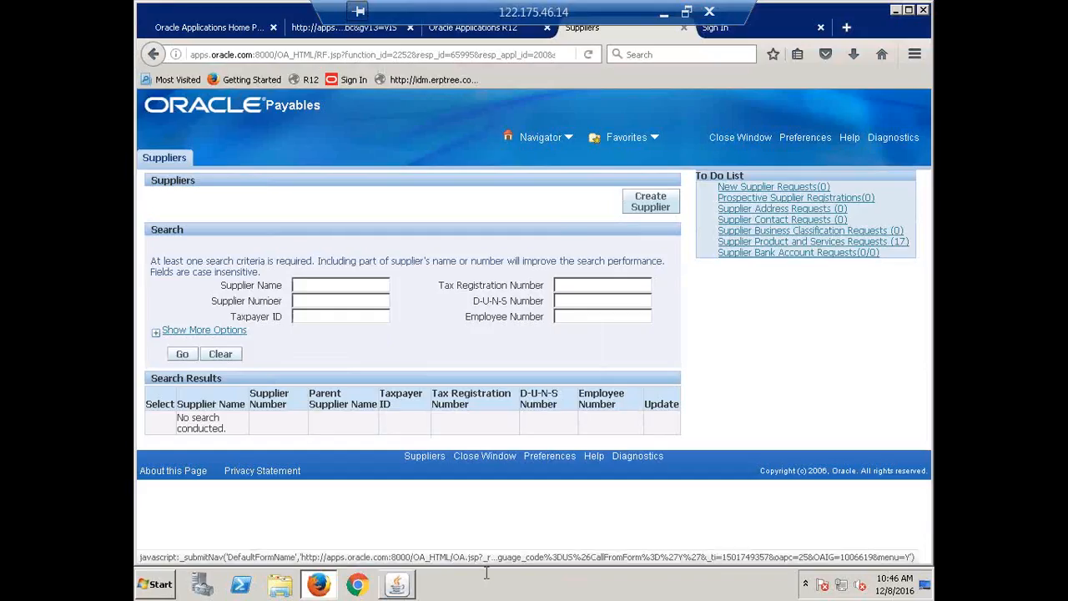
left_click(348, 280)
type("E")
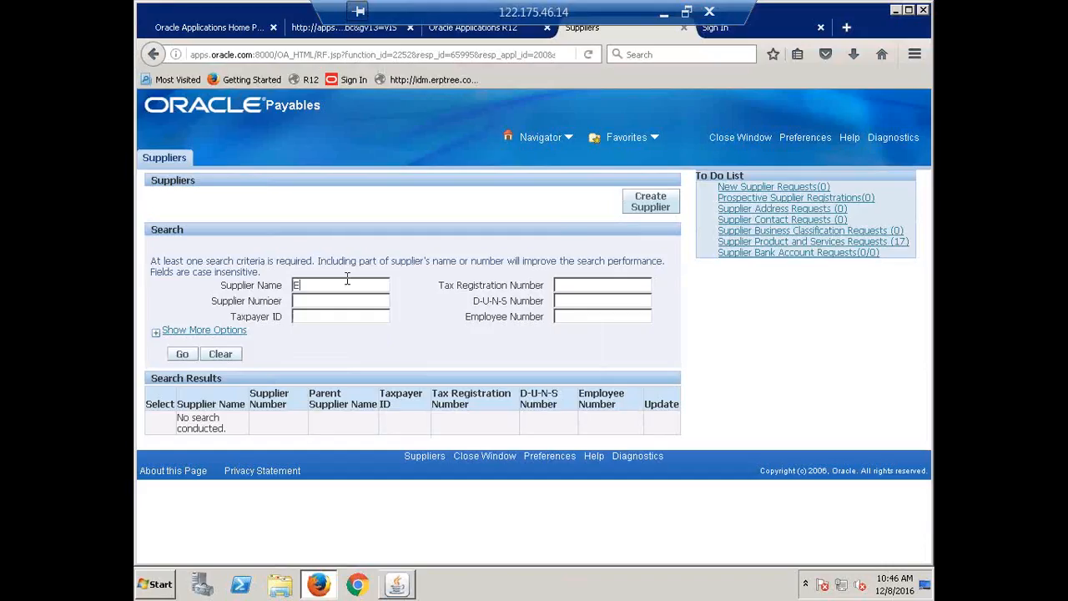
type("RPITEE")
left_click(181, 354)
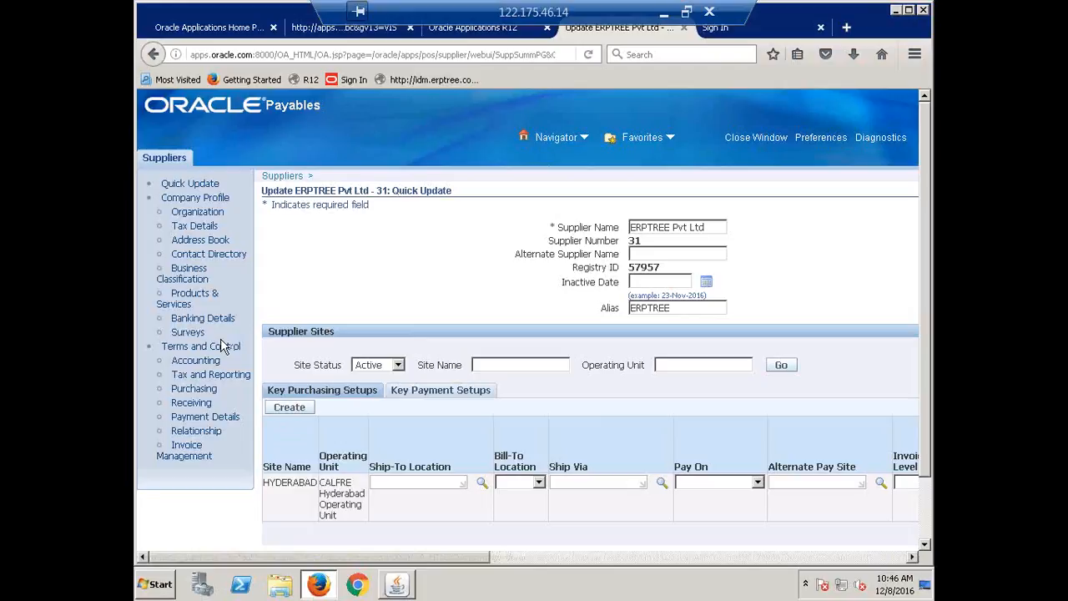
Open ERPTREE Pvt Ltd's Invoice Management settings and display the payment terms of its HYDERABAD site
left_click(190, 448)
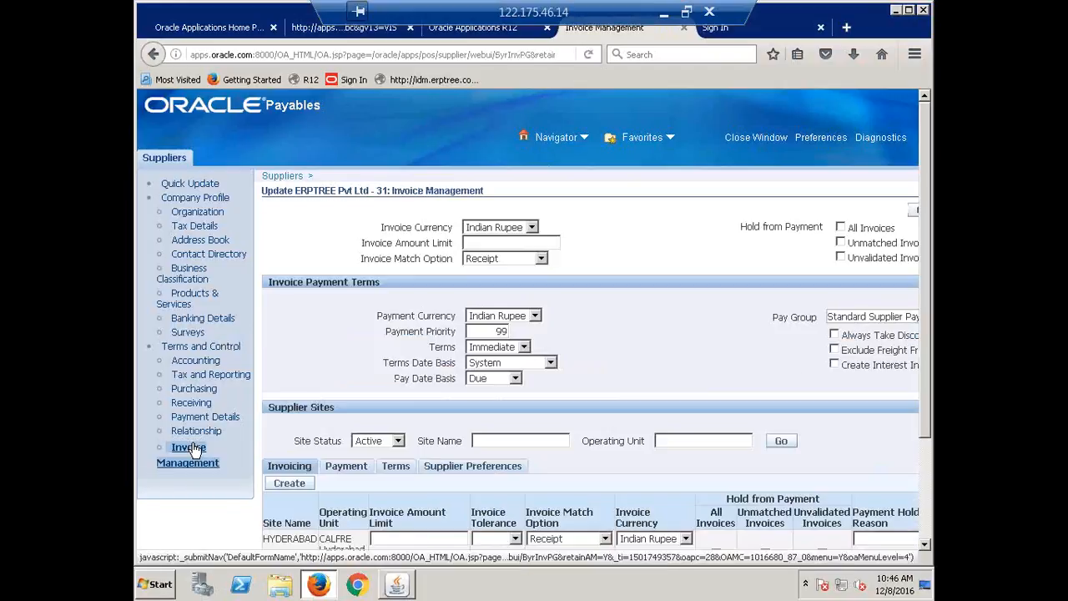
scroll(701, 430, "down", 1)
scroll(701, 430, "down", 2)
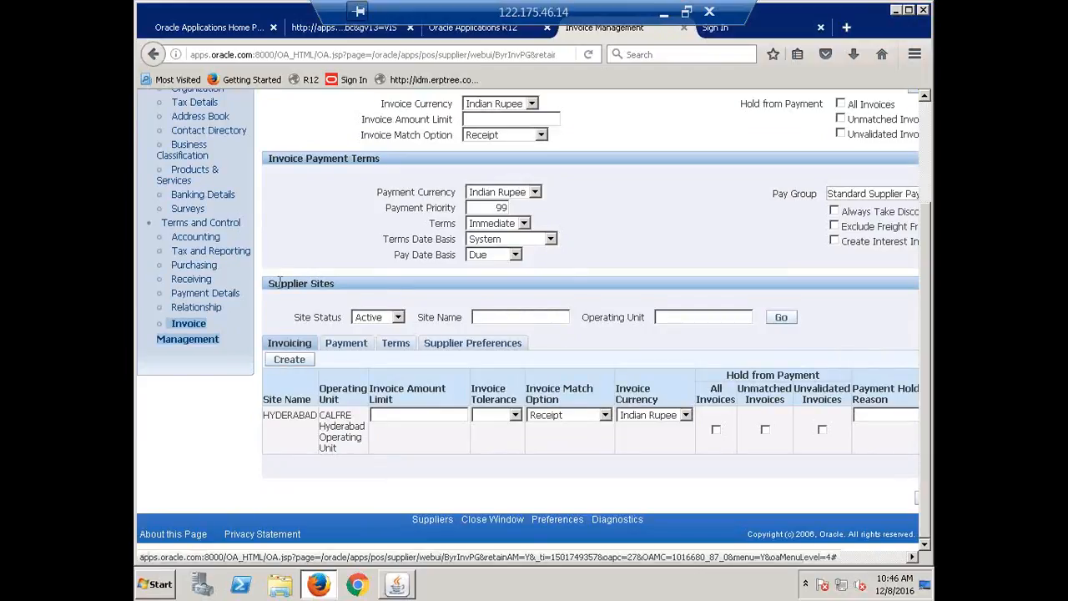
left_click(400, 342)
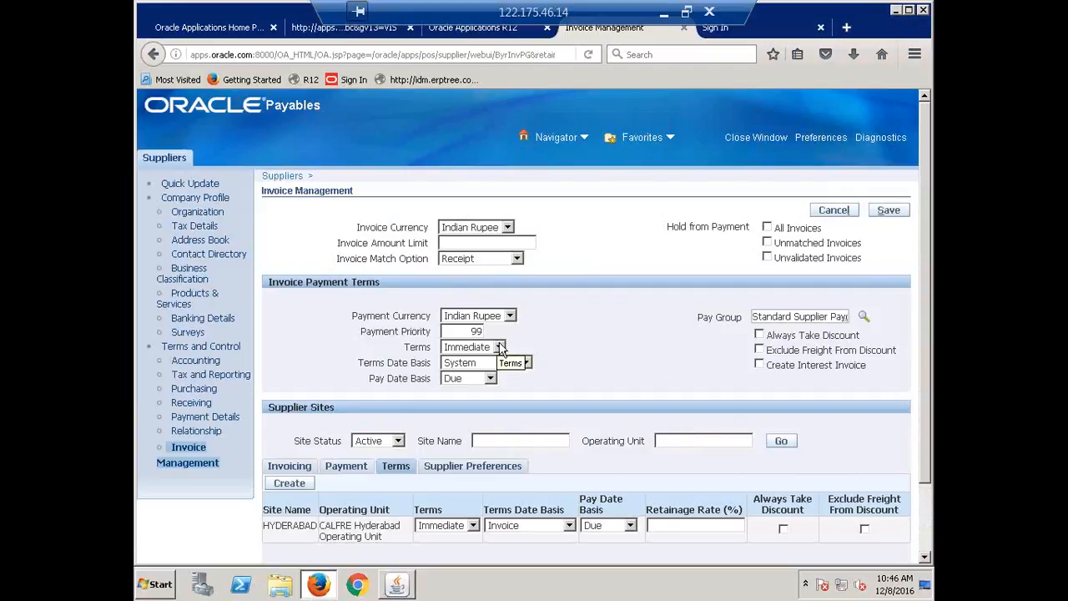
scroll(499, 349, "down", 2)
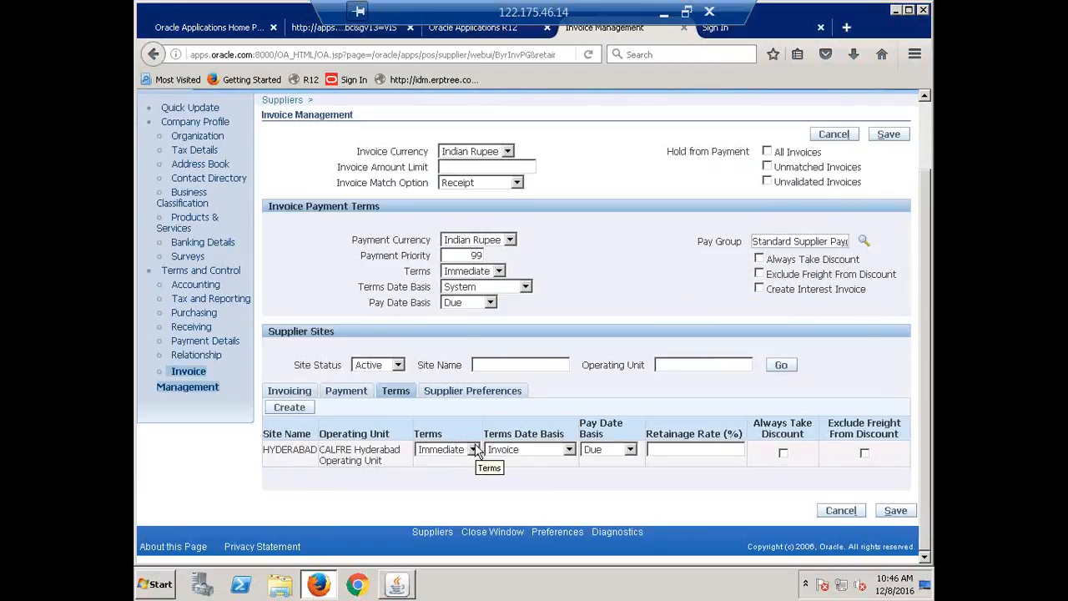
Set the HYDERABAD site's payment terms to CALFRE Immediate, searching the term names for CALFRE
left_click(474, 451)
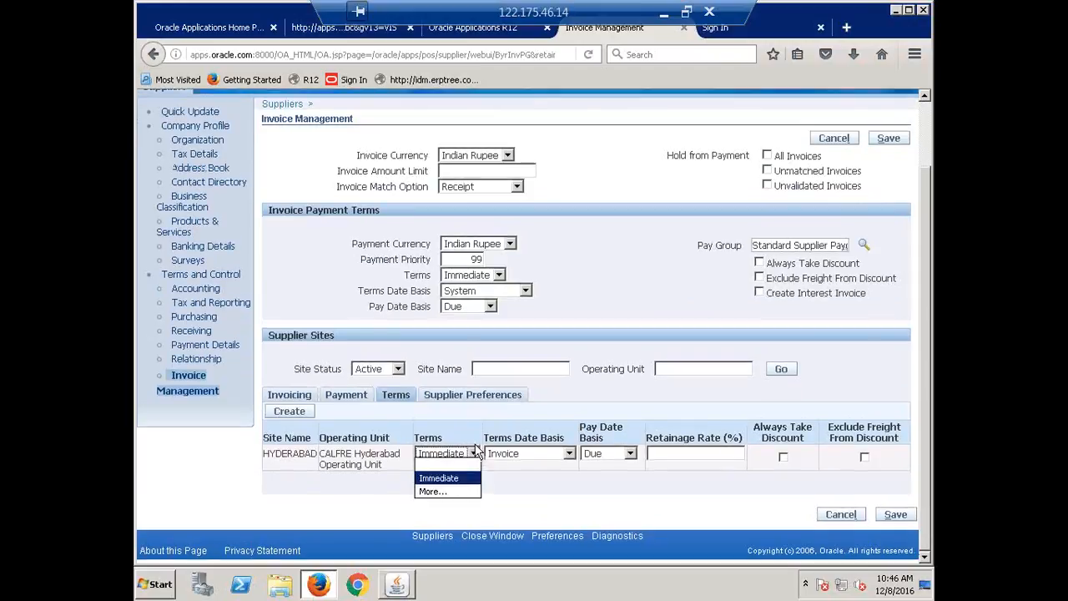
left_click(443, 493)
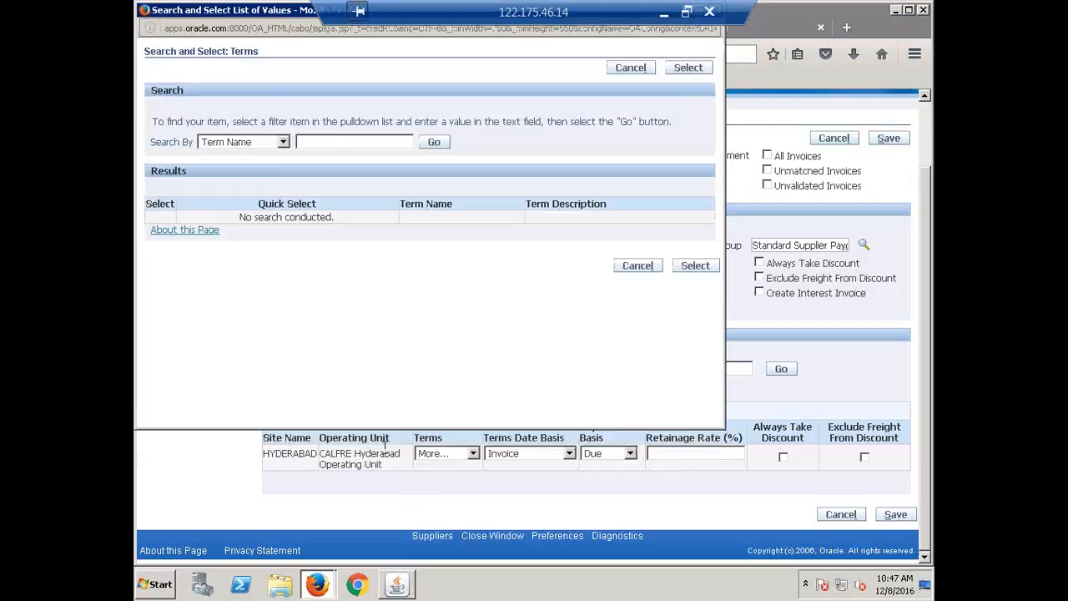
left_click(342, 143)
type("CA")
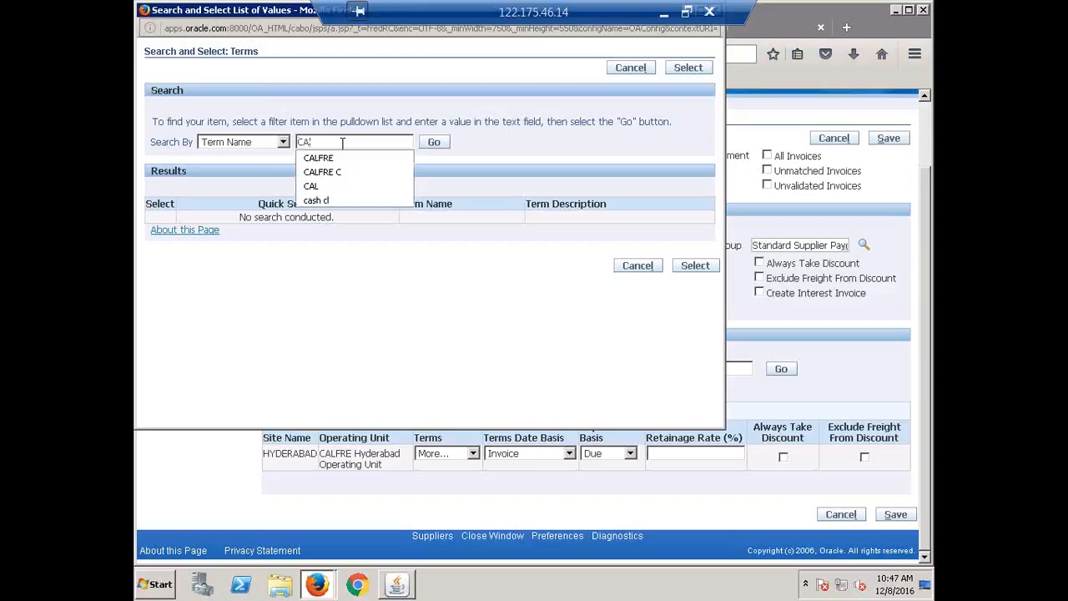
type("LFRE")
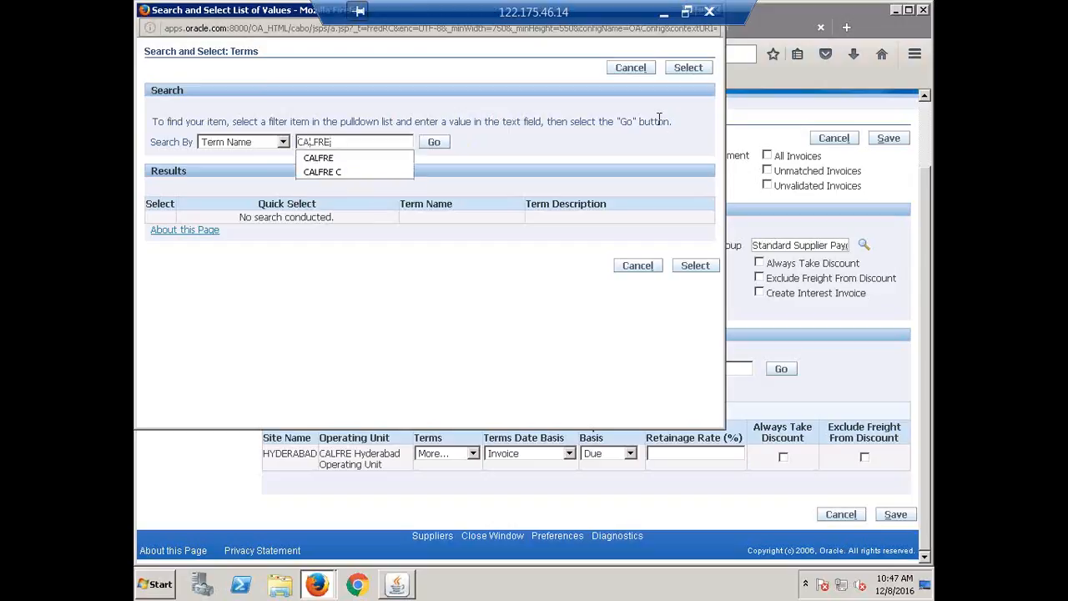
left_click(434, 146)
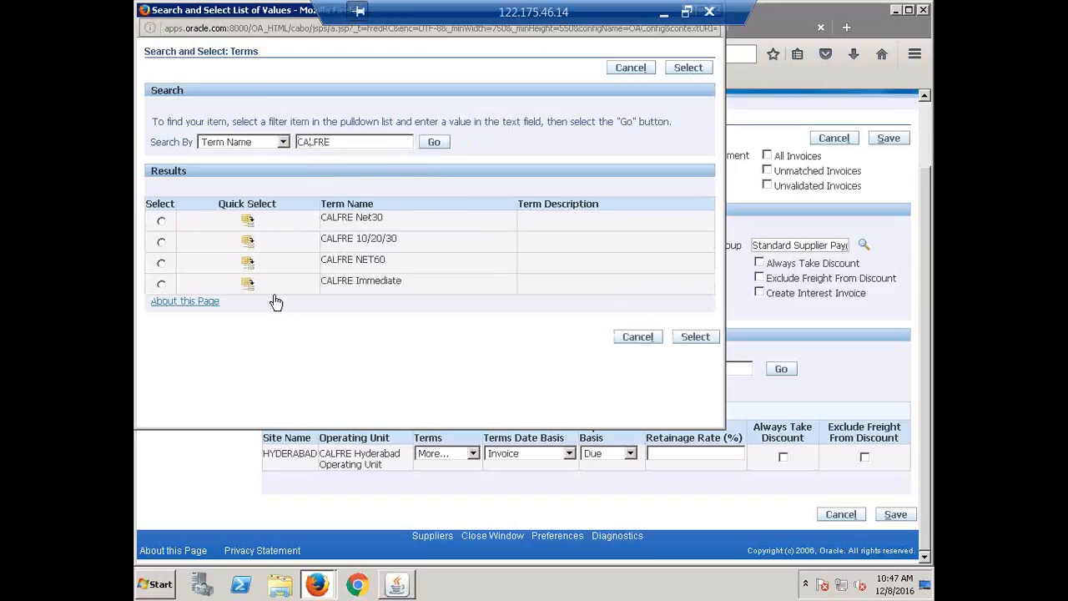
left_click(247, 285)
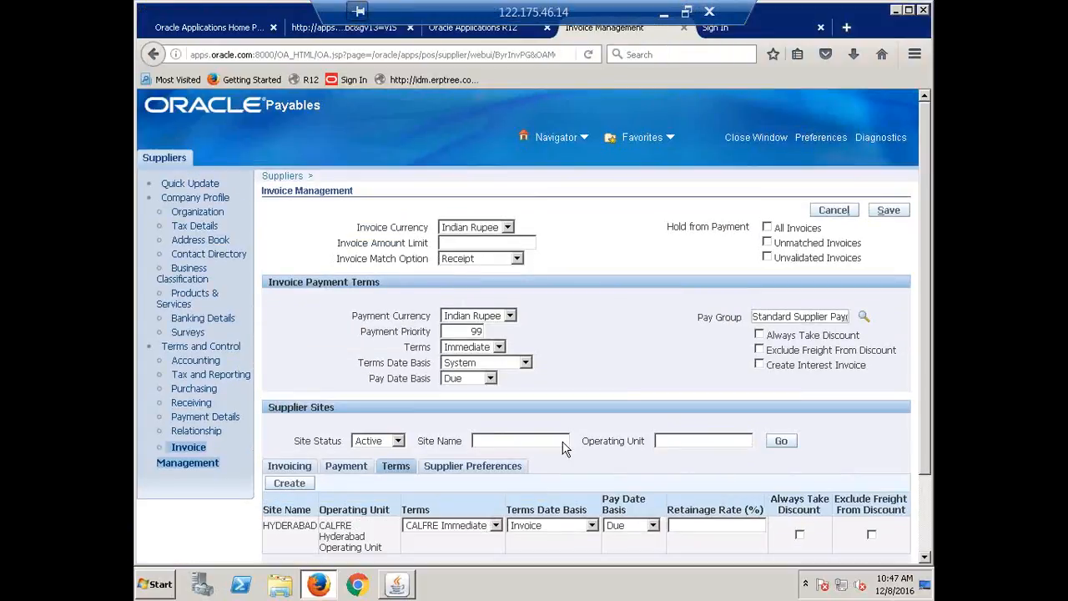
Save the supplier's Invoice Management changes and open its Accounting details
scroll(596, 373, "down", 3)
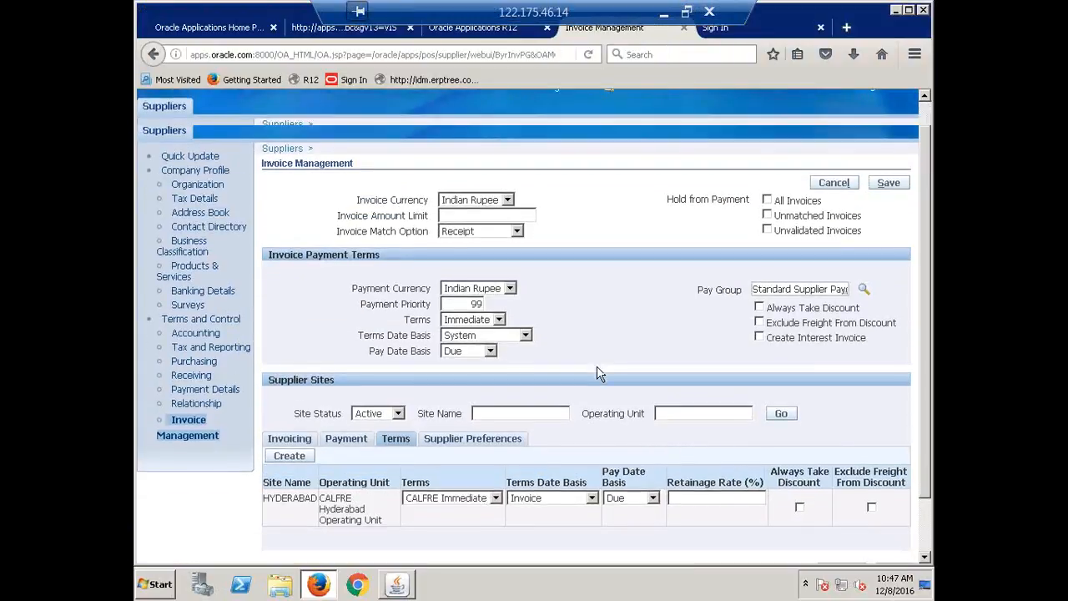
left_click(895, 511)
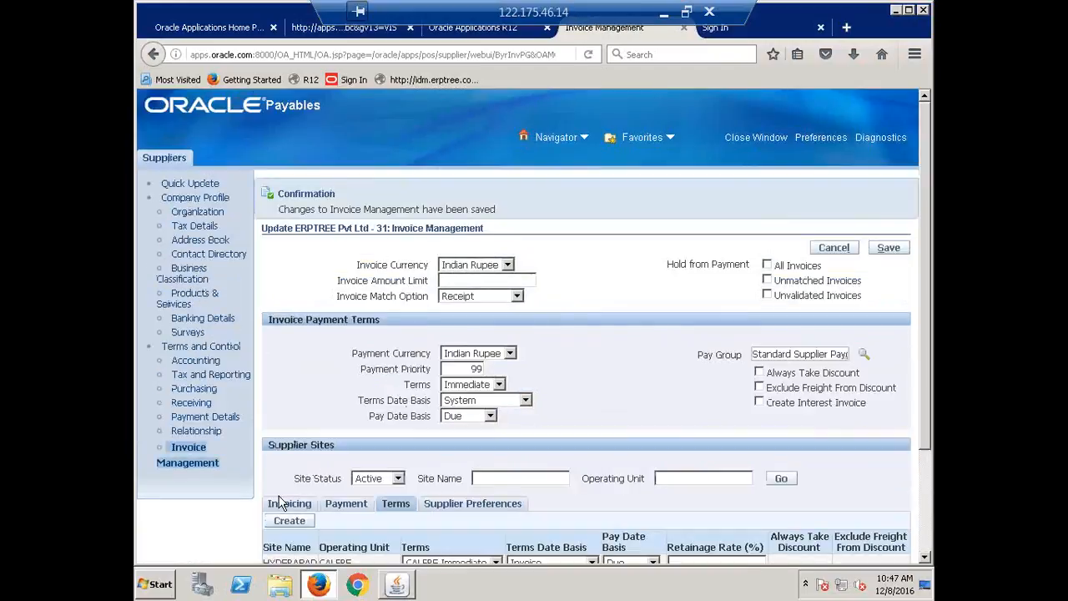
left_click(192, 362)
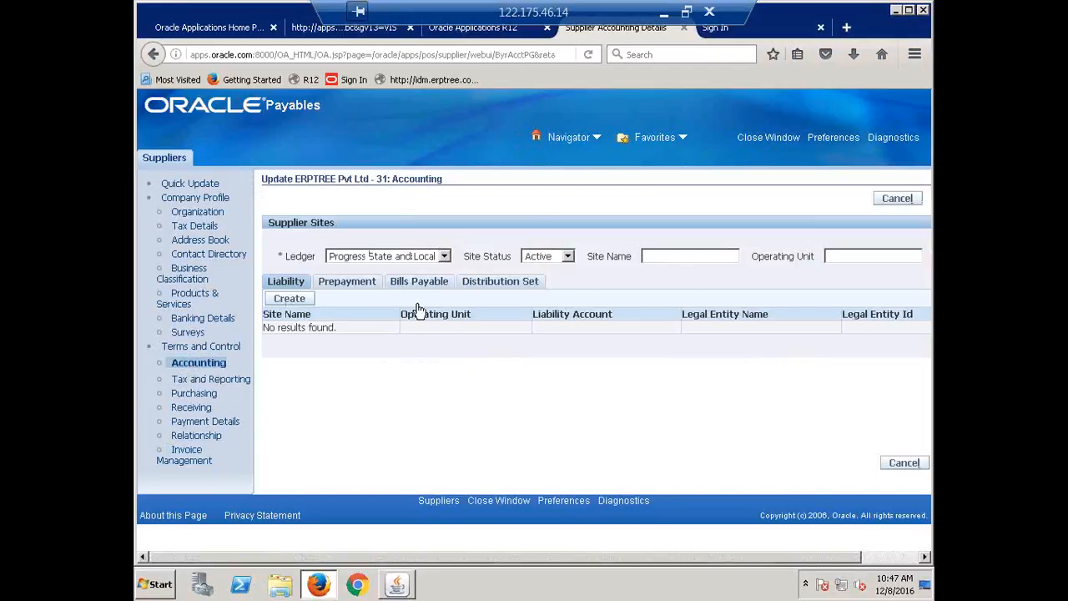
Try to create a site at address Hyderabad for CALFRE Hyderabad Operating Unit from the supplier's Distribution Set accounting, and cancel the site creation
left_click(500, 282)
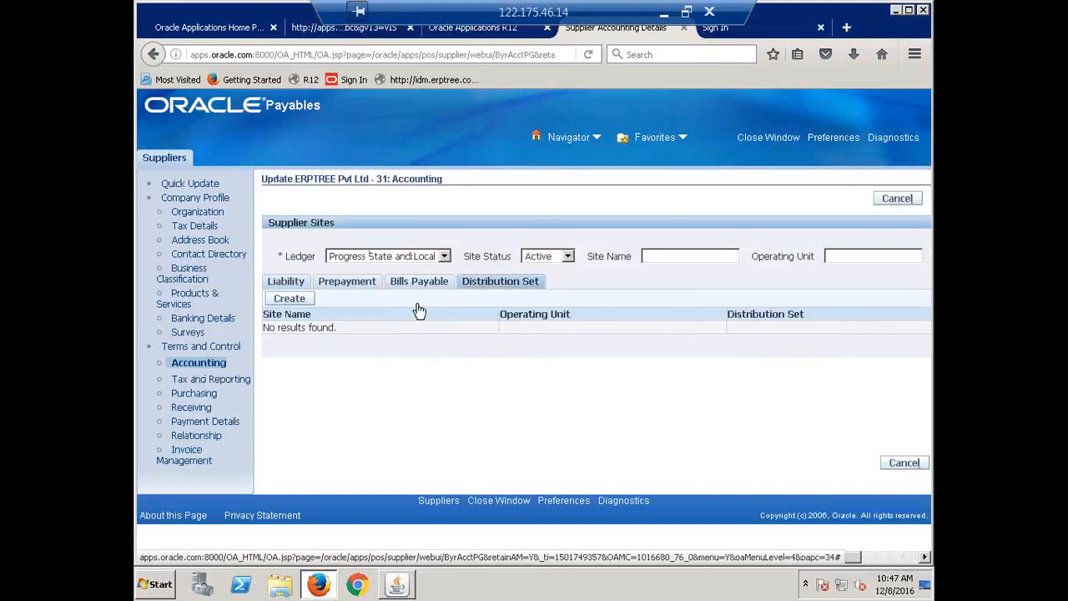
left_click(289, 299)
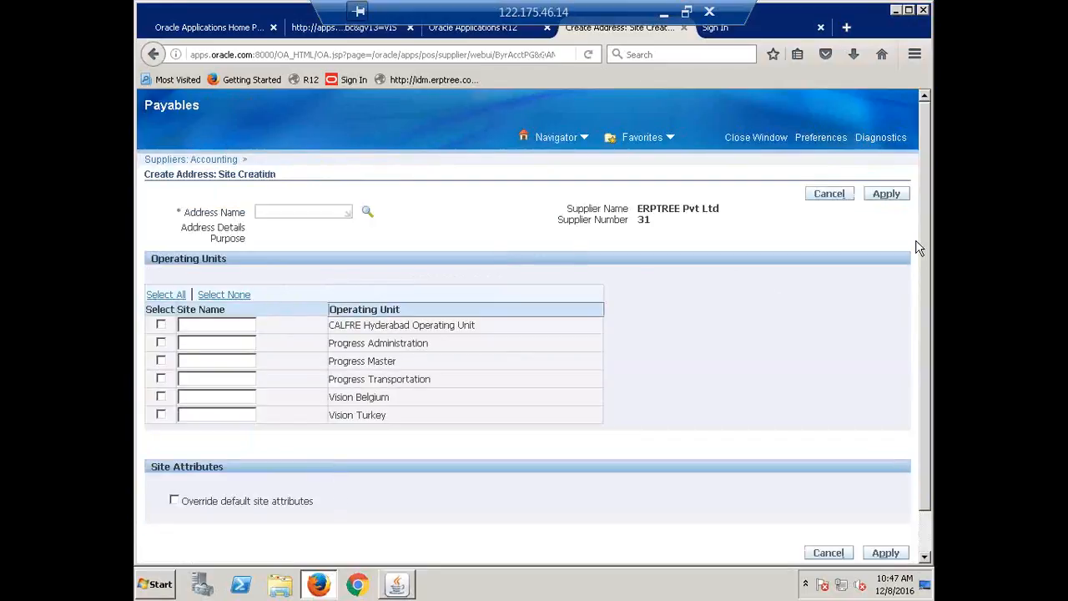
left_click(803, 198)
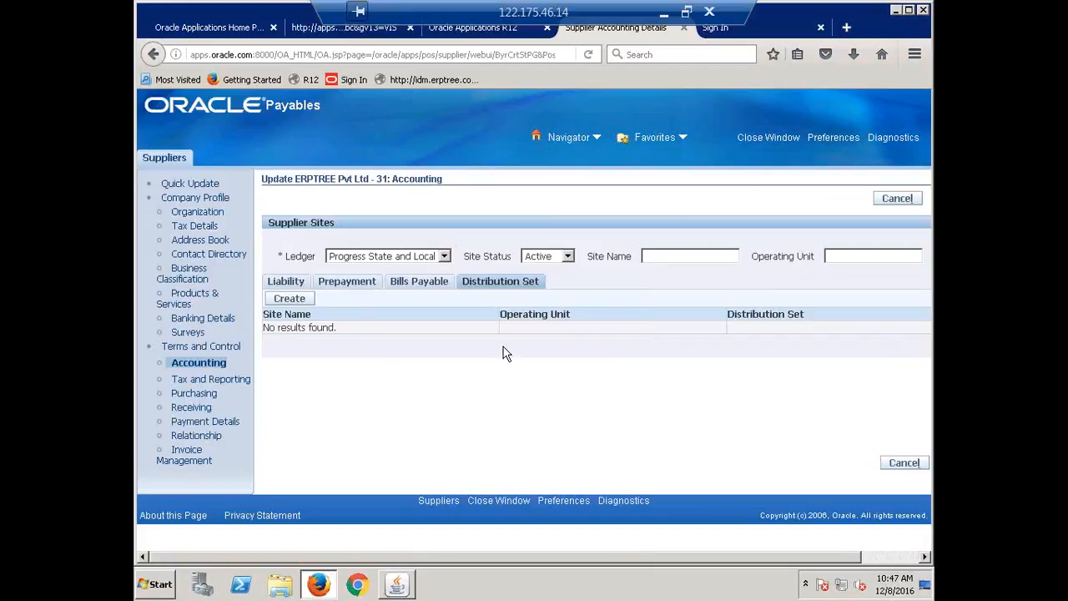
left_click(284, 300)
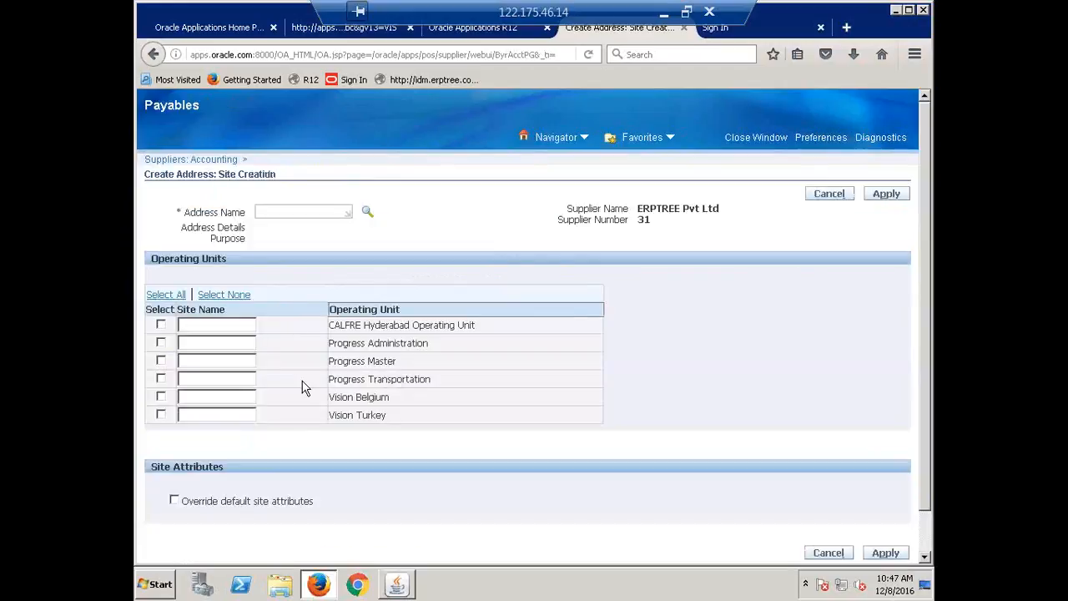
left_click(367, 214)
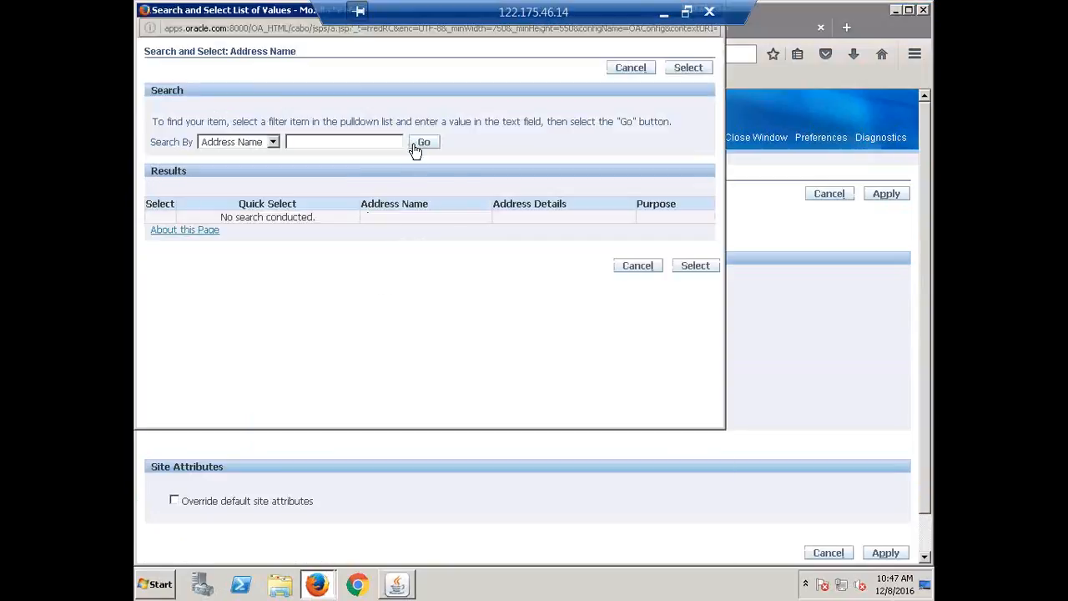
left_click(415, 147)
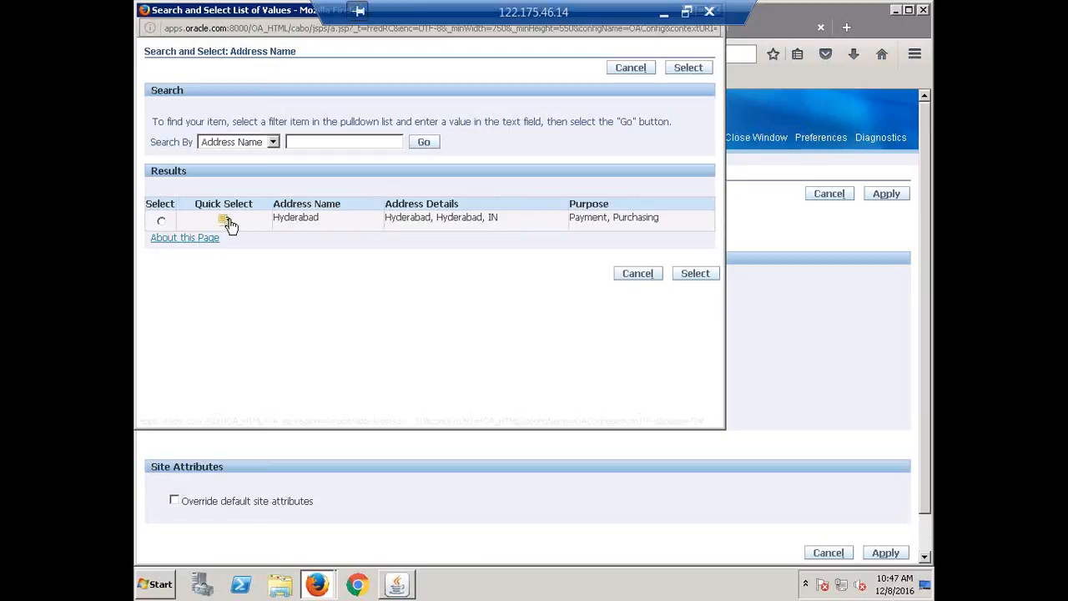
left_click(227, 220)
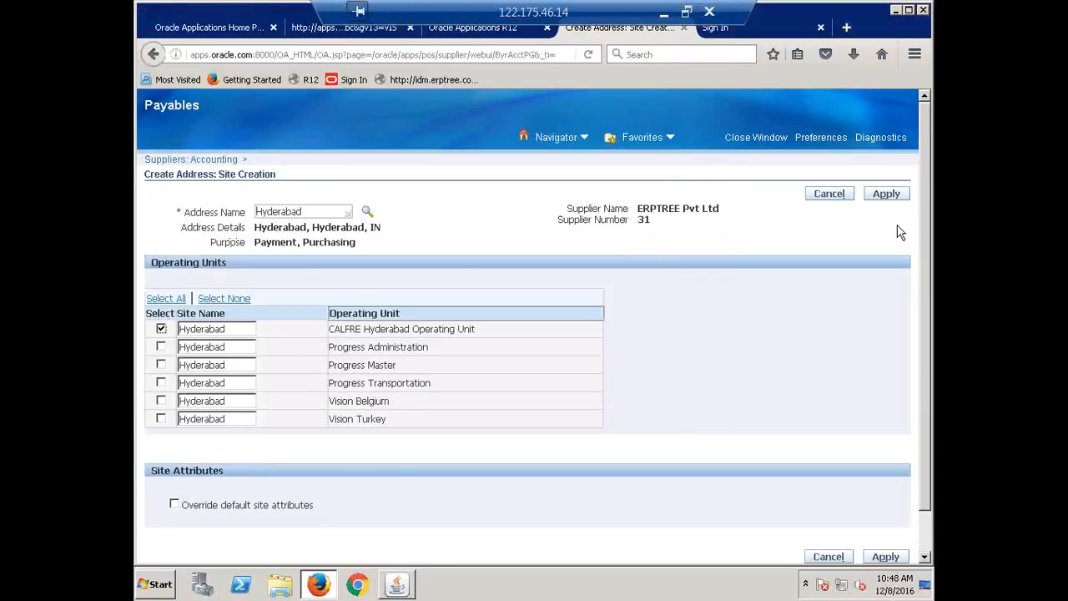
left_click(888, 197)
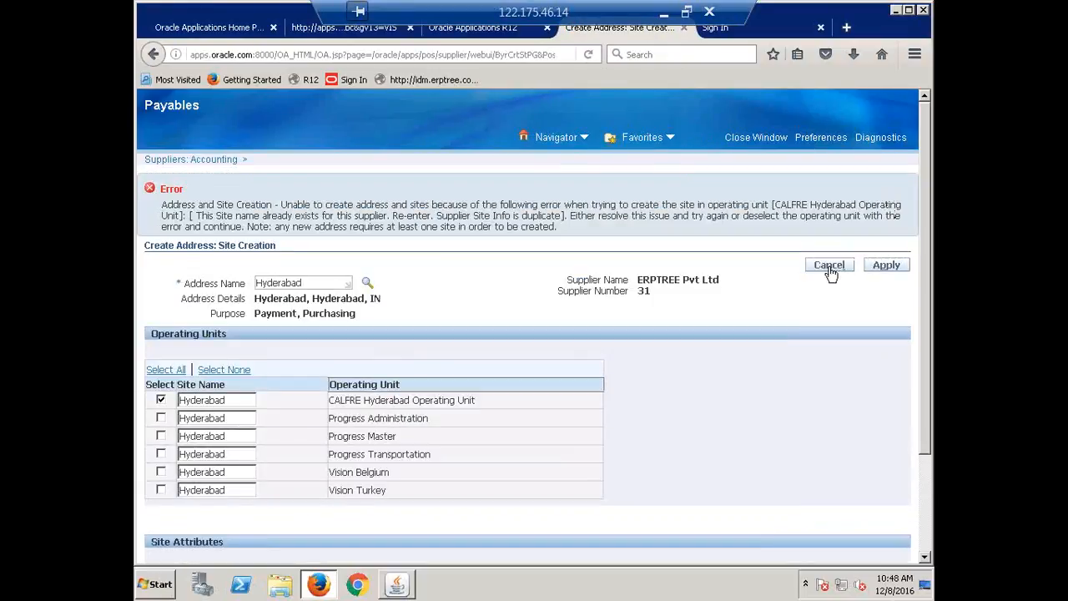
left_click(830, 265)
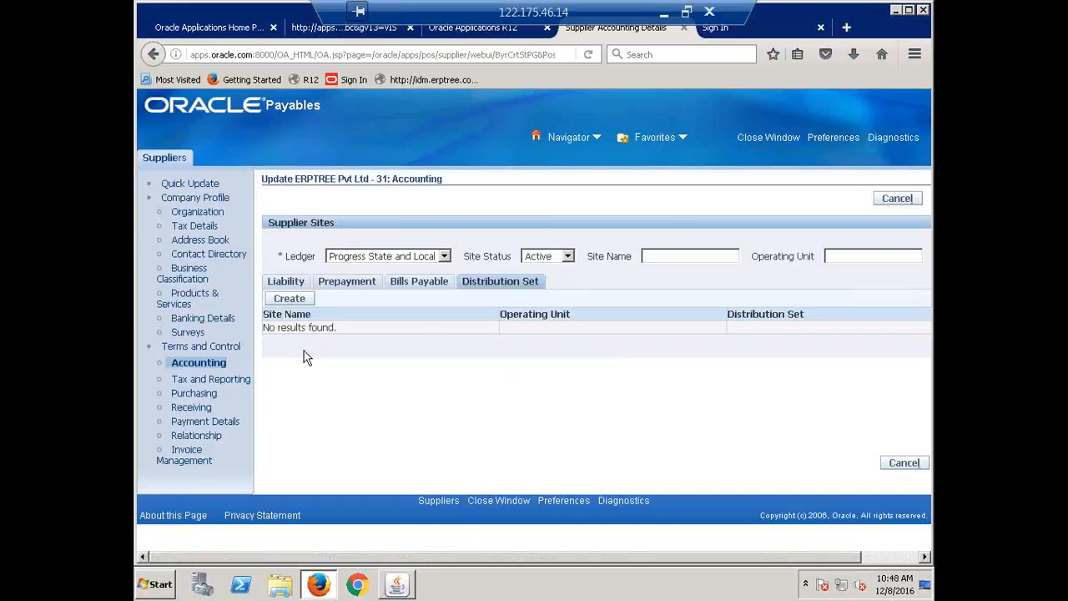
Examine the supplier's Liability, Prepayment, Bills Payable and Distribution Set accounting details for existing site entries
left_click(278, 284)
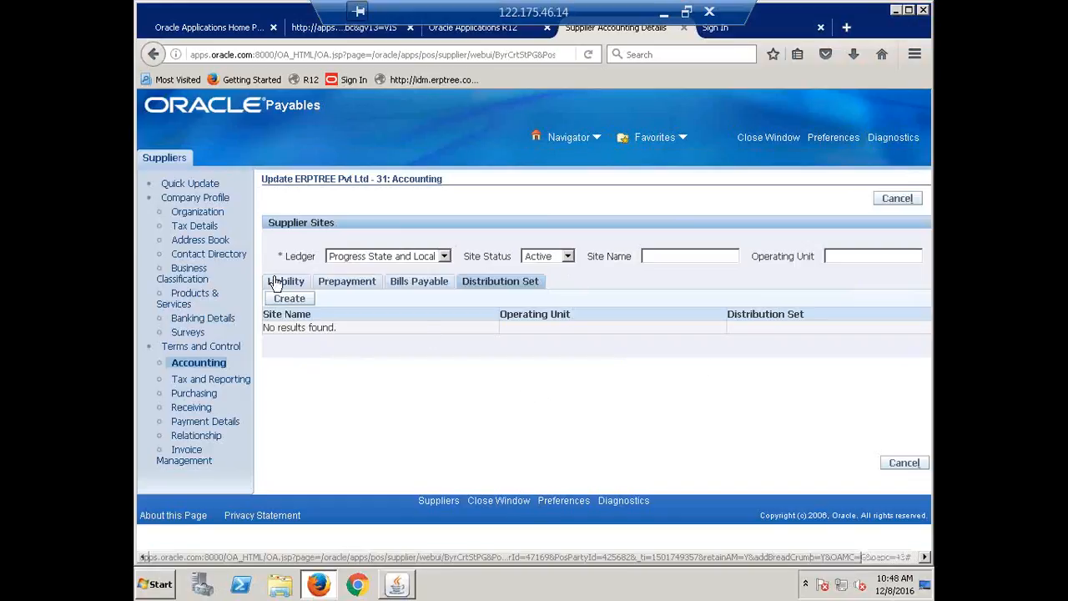
left_click(334, 284)
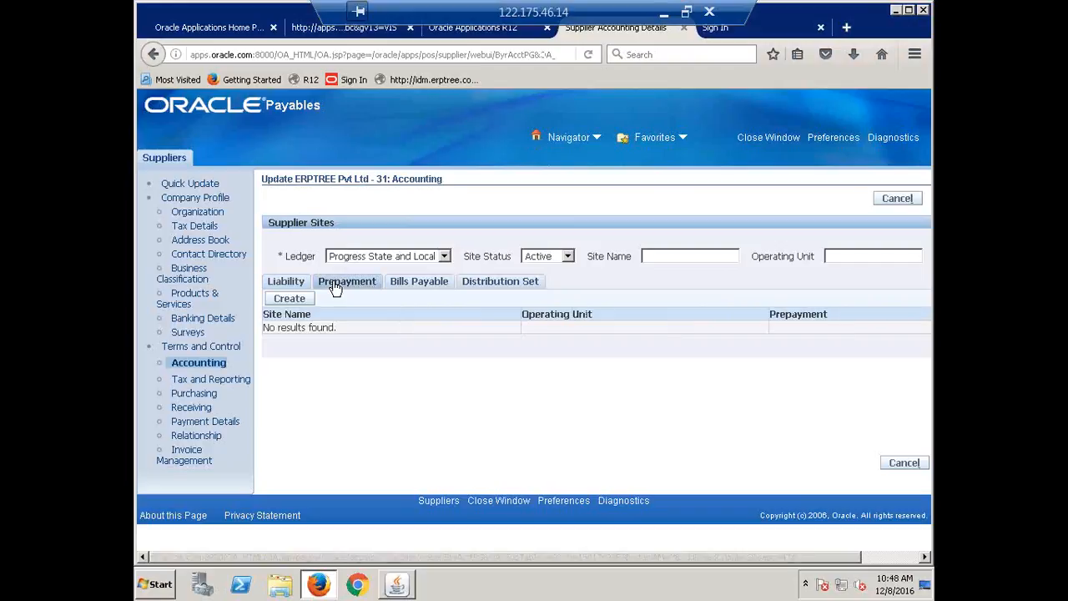
left_click(402, 285)
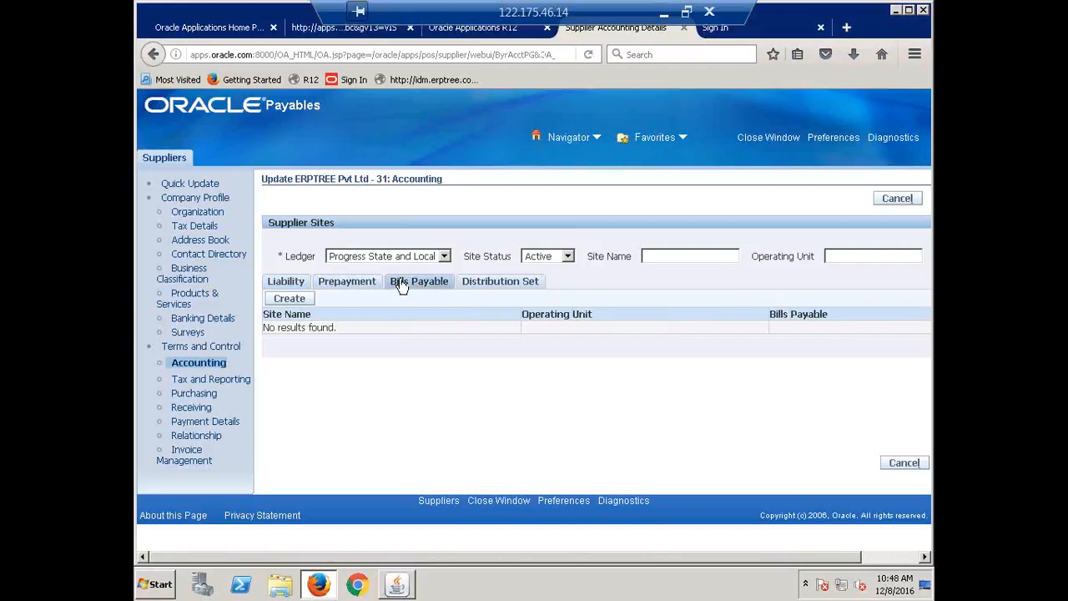
left_click(493, 285)
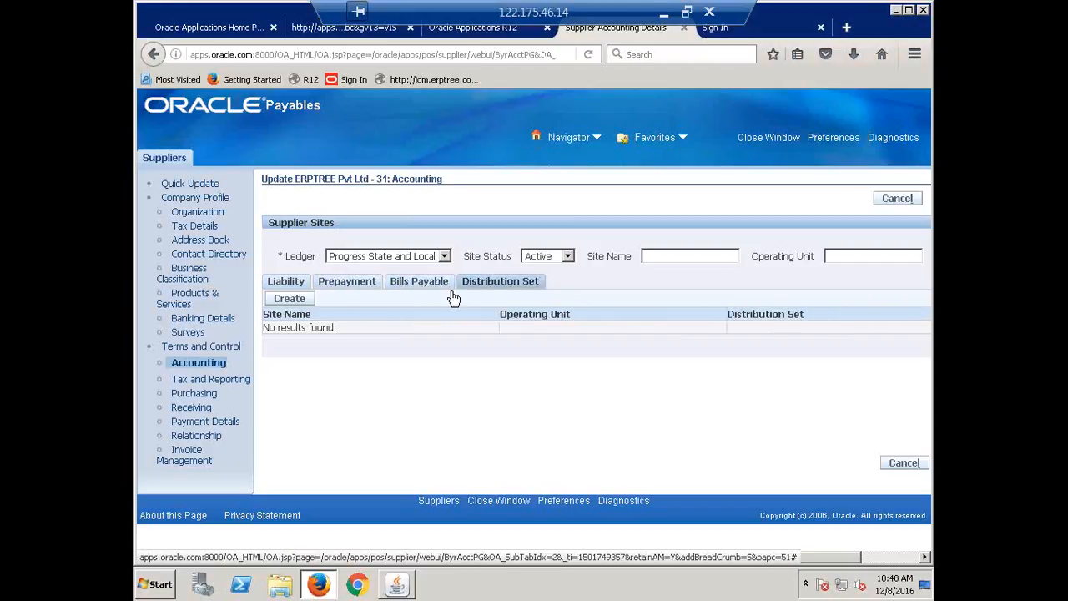
left_click(417, 286)
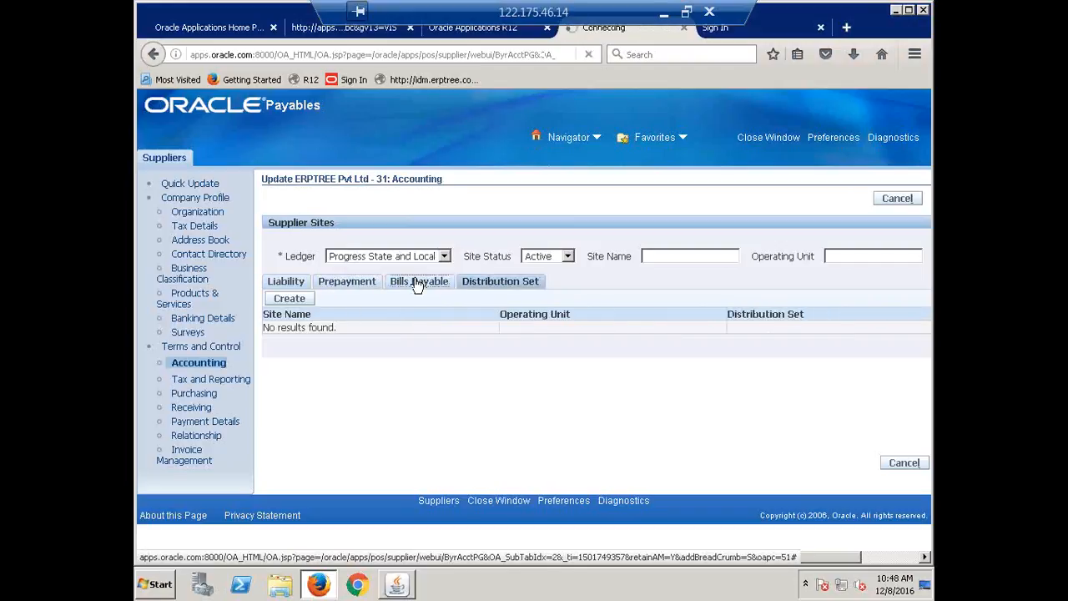
left_click(351, 282)
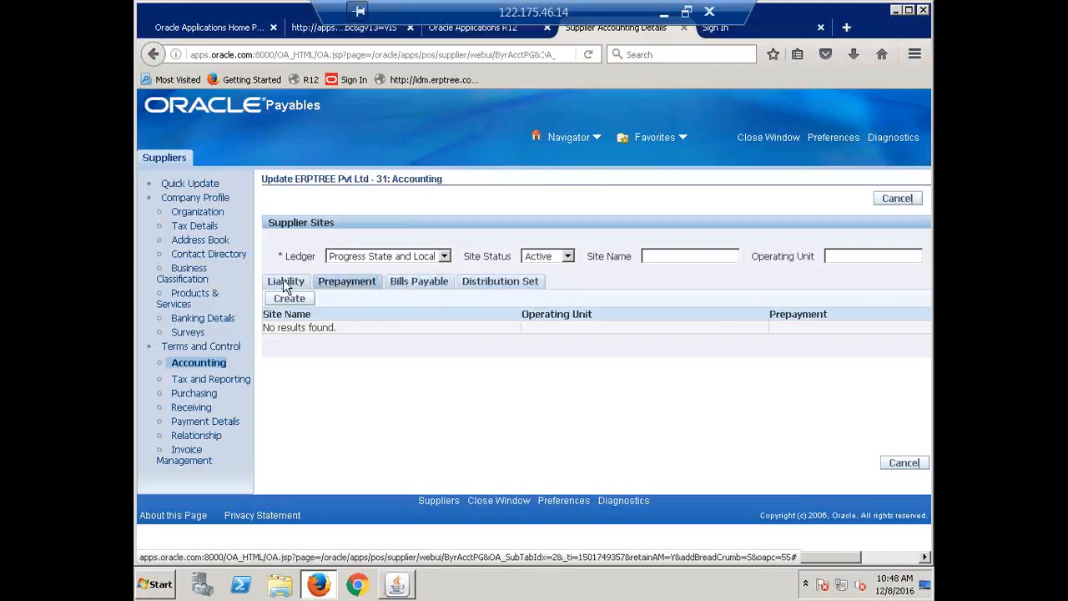
left_click(192, 364)
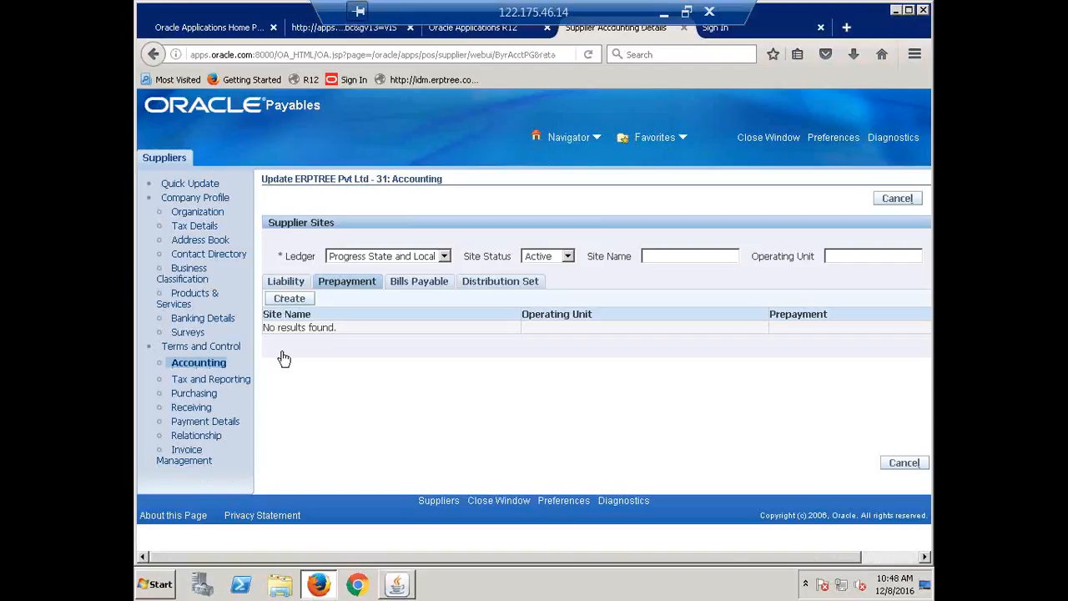
Try to create a site at address Hyderabad for CALFRE Hyderabad Operating Unit from the supplier's Prepayment accounting
left_click(289, 299)
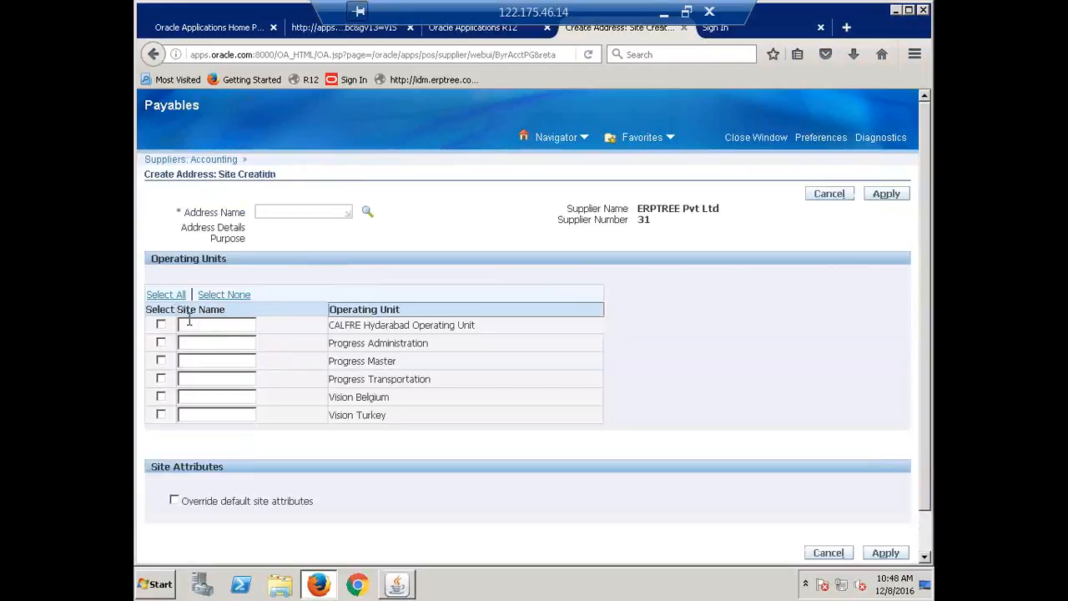
left_click(367, 212)
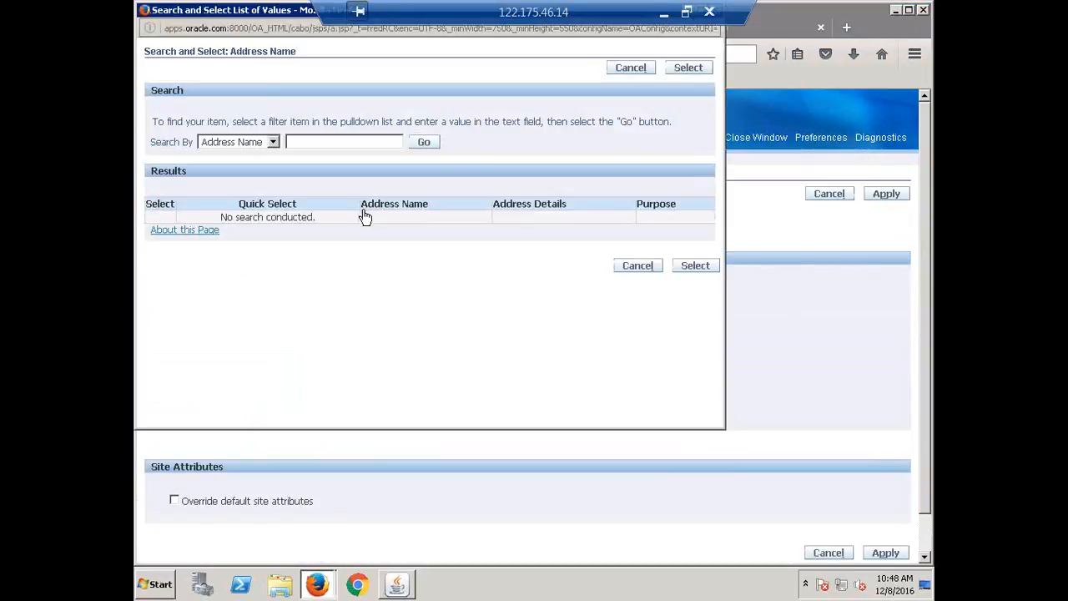
left_click(273, 142)
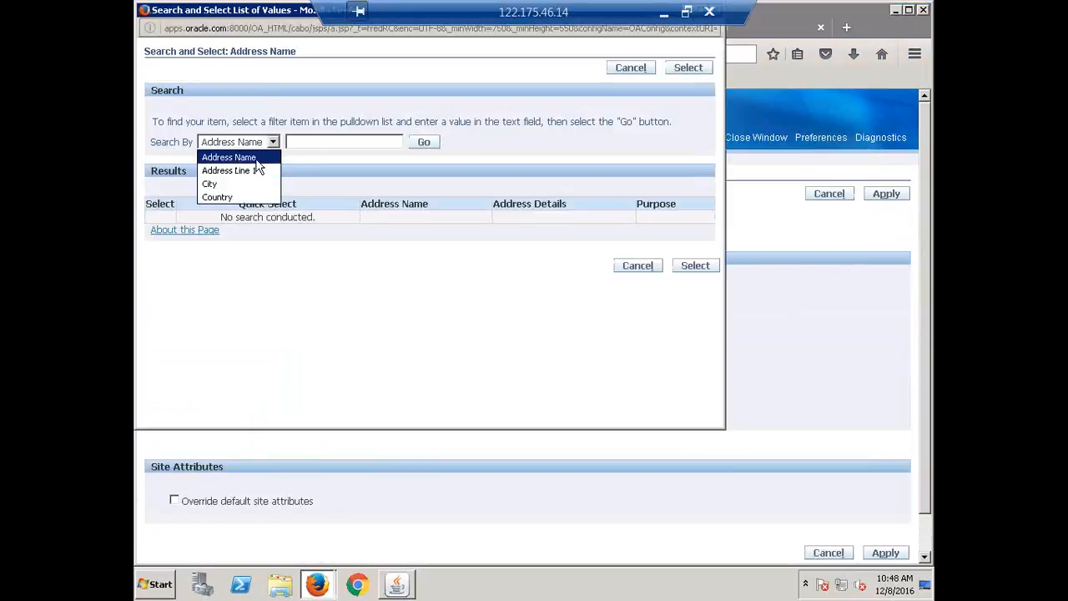
left_click(257, 163)
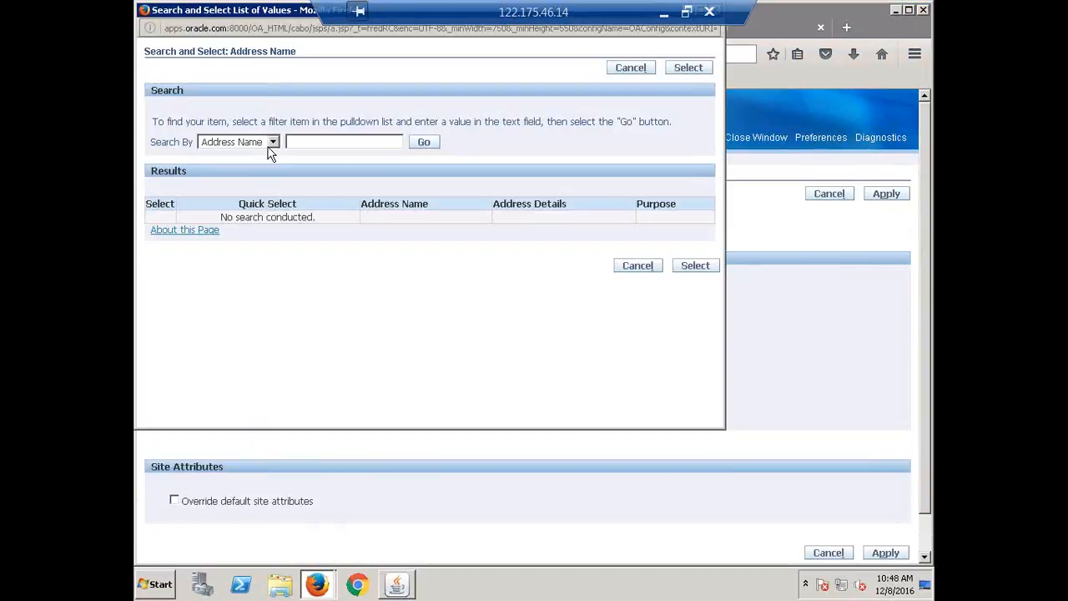
left_click(272, 144)
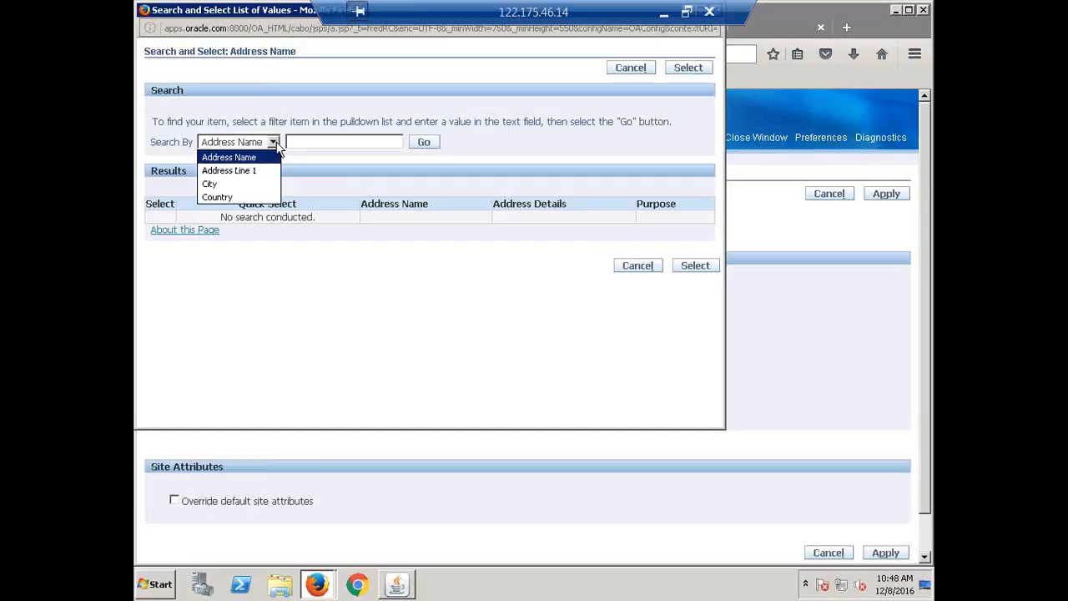
left_click(267, 159)
left_click(424, 144)
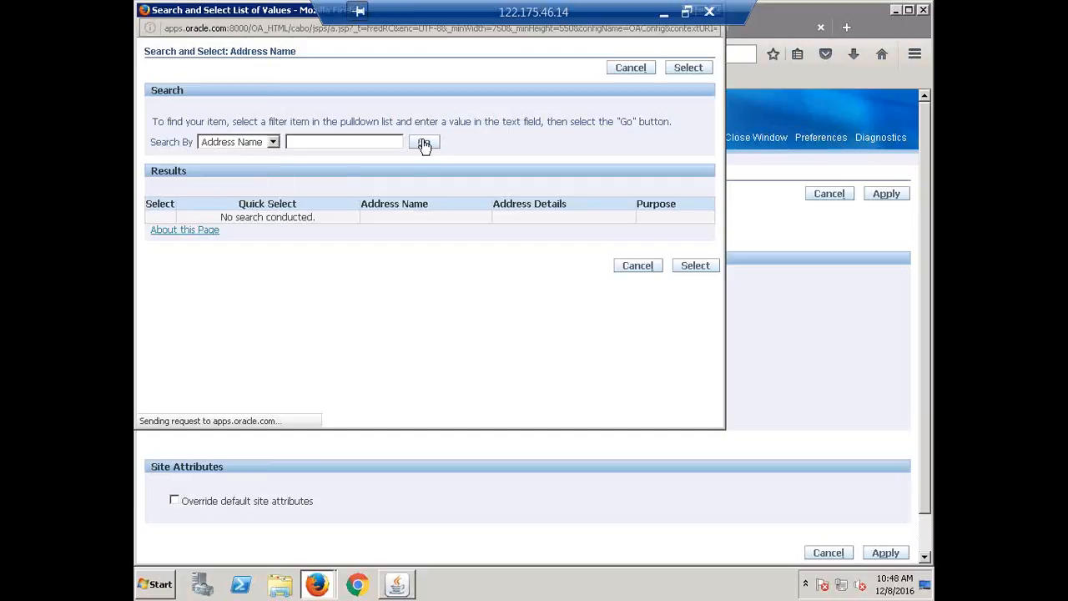
left_click(227, 217)
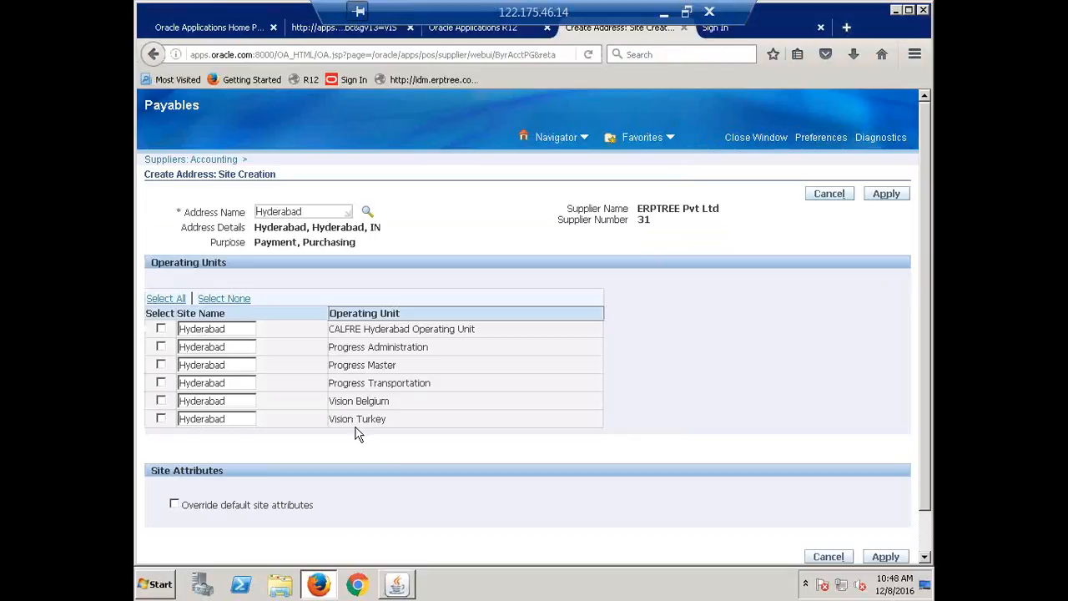
left_click(161, 329)
left_click(878, 197)
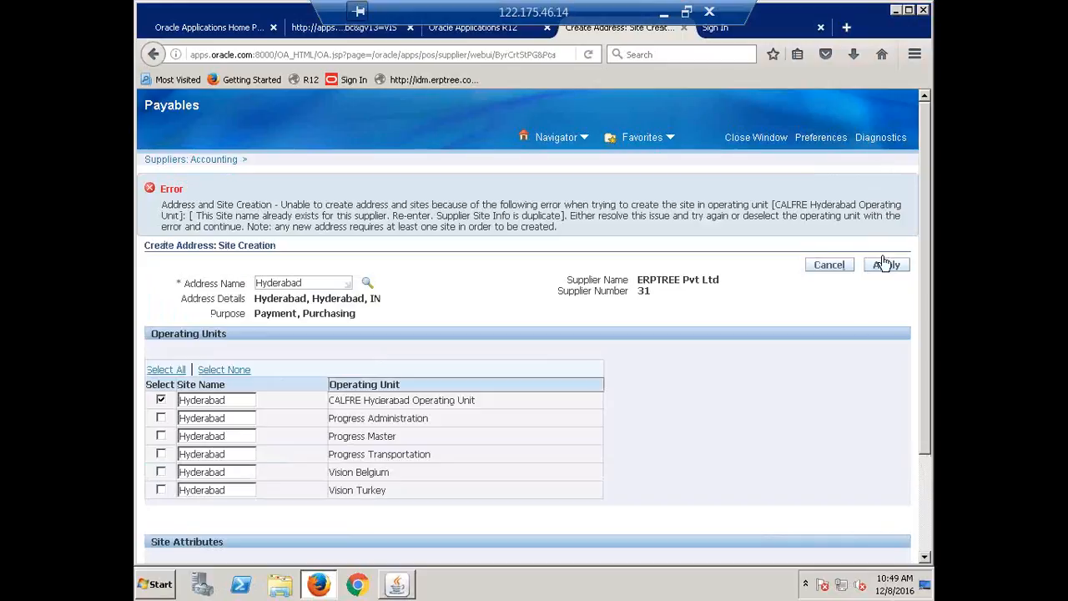
left_click(887, 267)
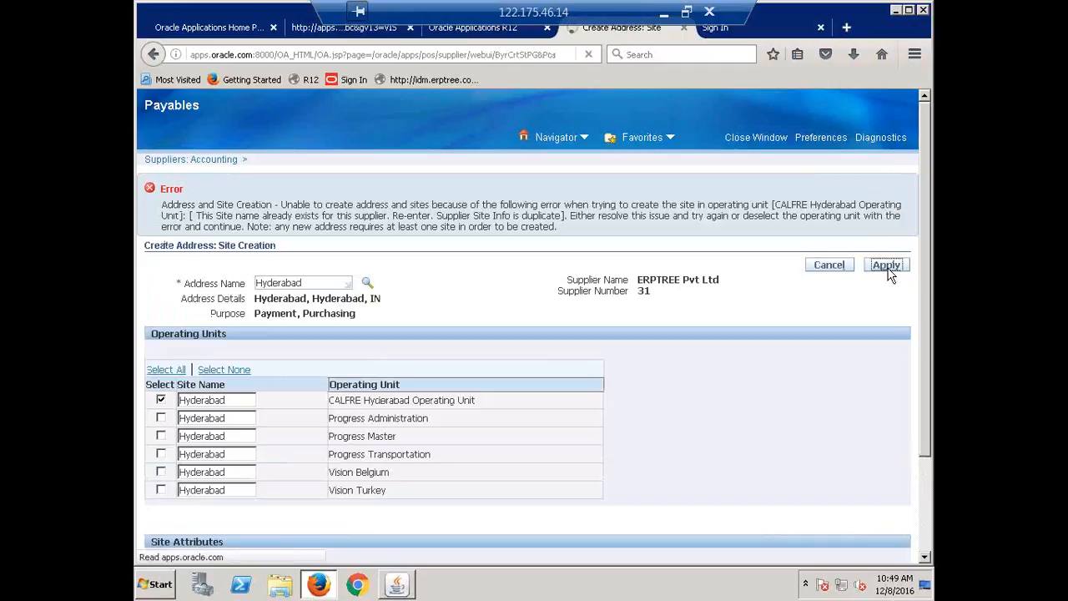
left_click(888, 269)
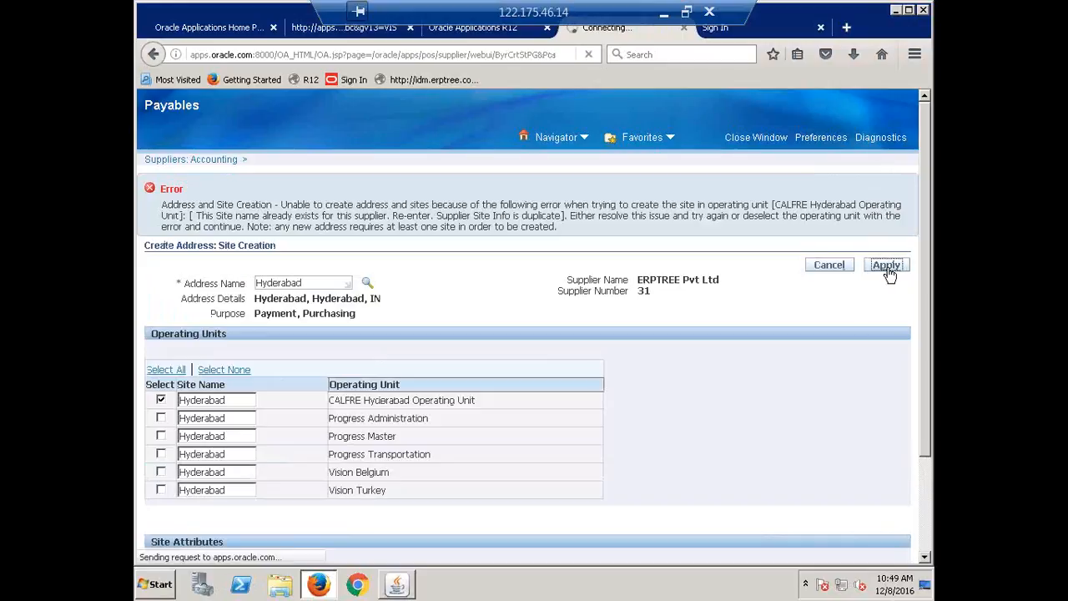
Close Firefox with all its tabs, restart it and open the R12 login page
left_click(924, 10)
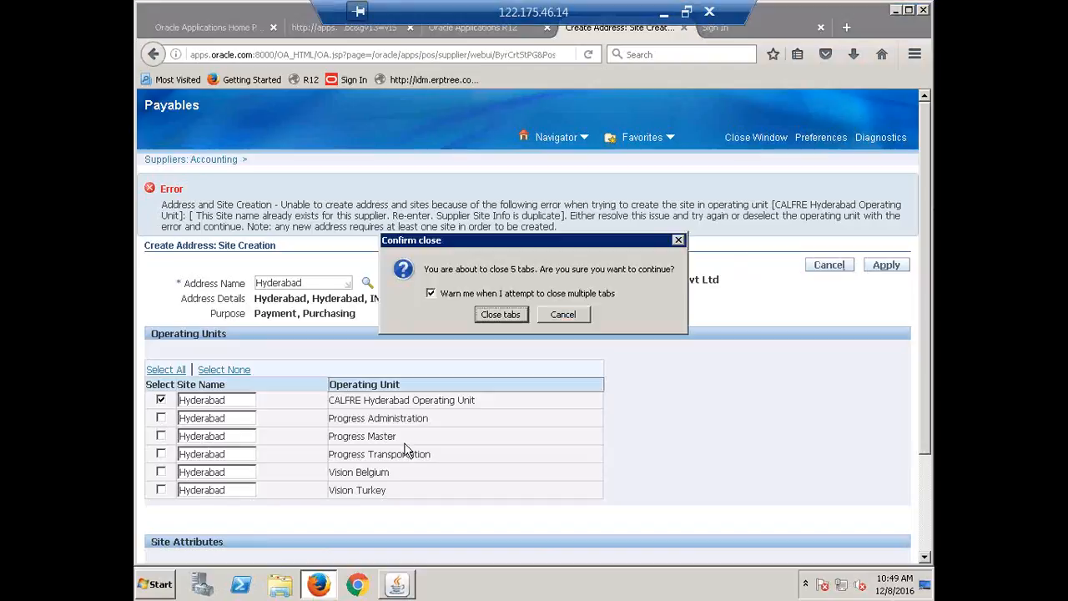
left_click(501, 314)
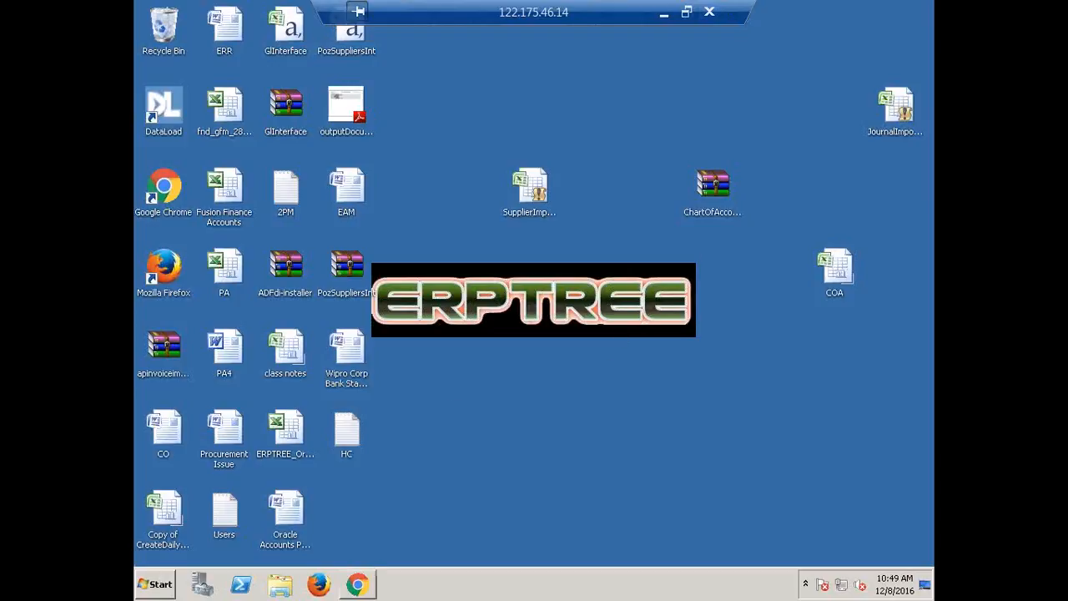
left_click(318, 584)
left_click(310, 80)
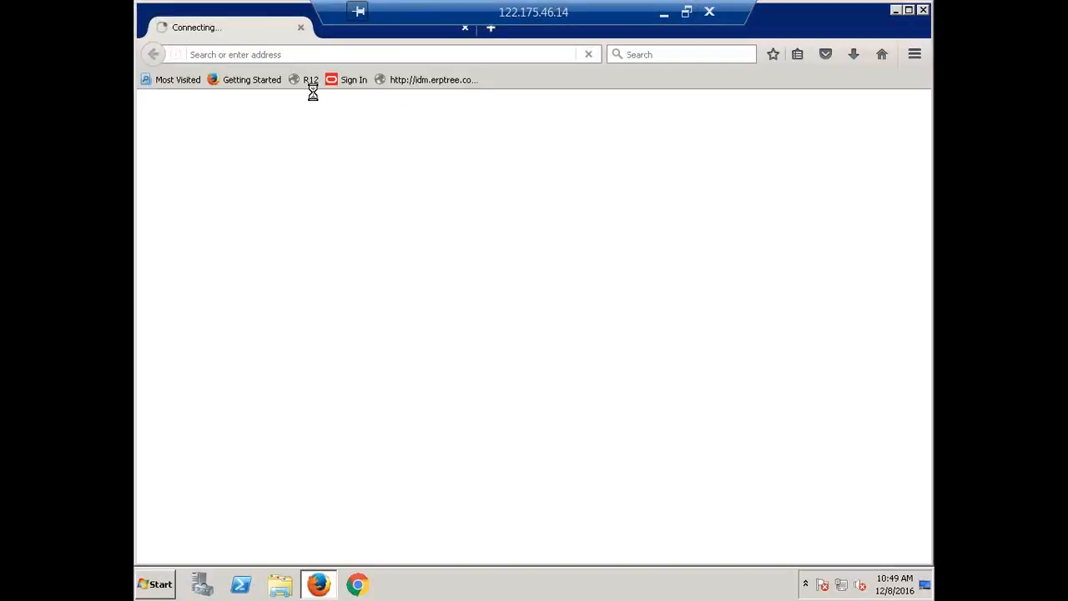
left_click(314, 81)
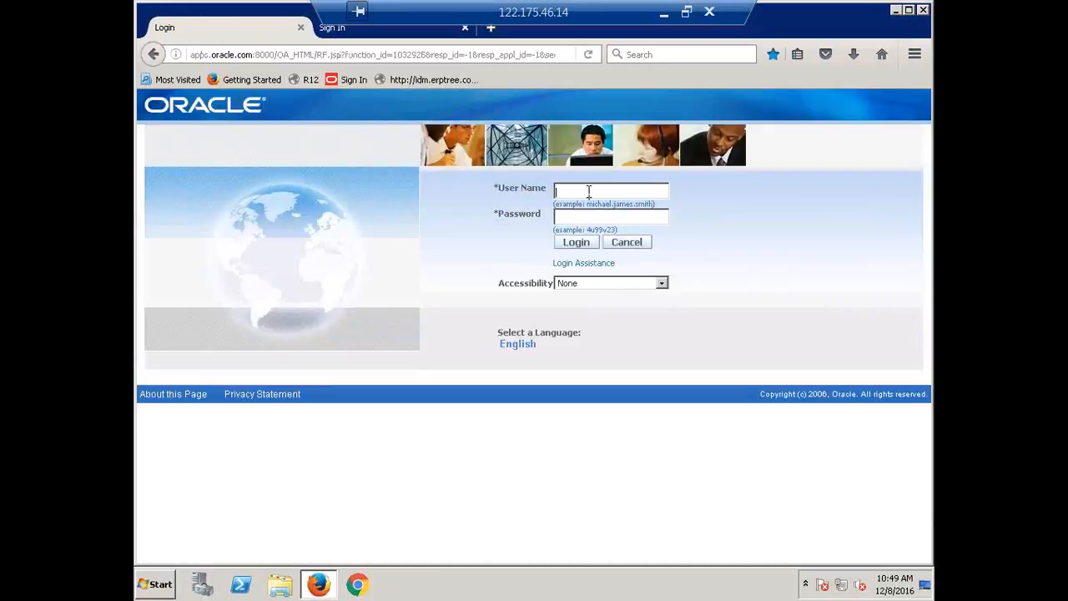
Log in to Oracle E-Business Suite as CALFRE with the account password, and dismiss the browser's offer to update the saved login
type("FRE")
left_click(576, 242)
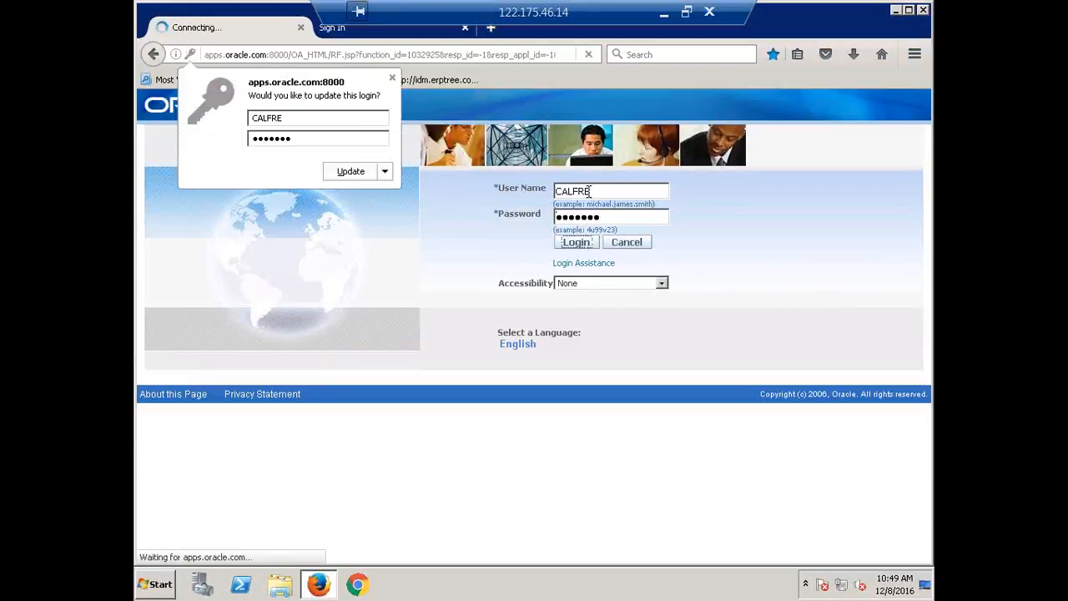
left_click(391, 78)
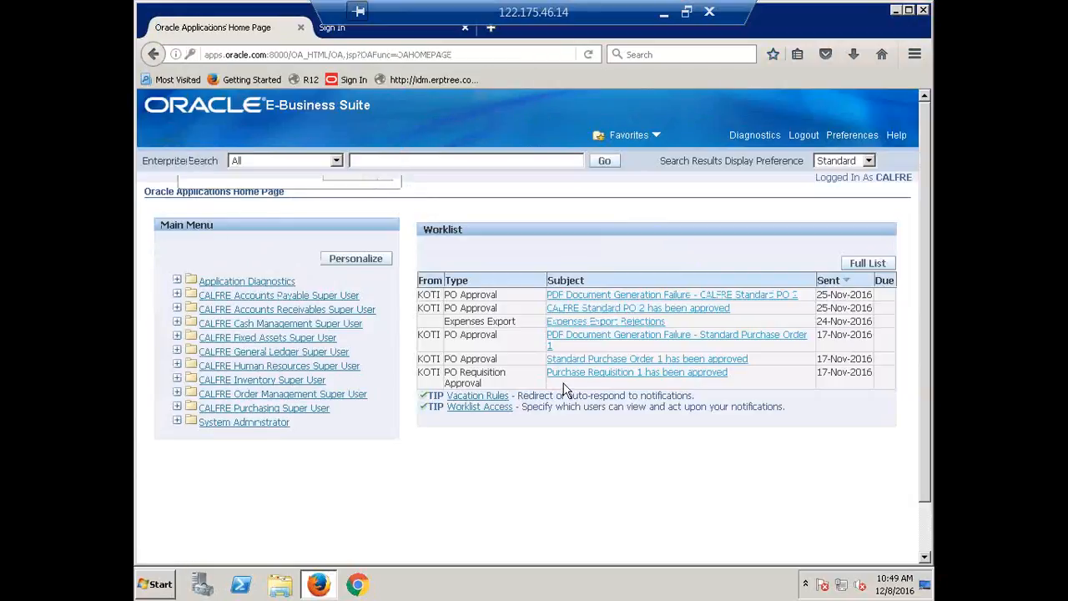
Open the Define Profile Options form under the System Administrator responsibility
left_click(261, 368)
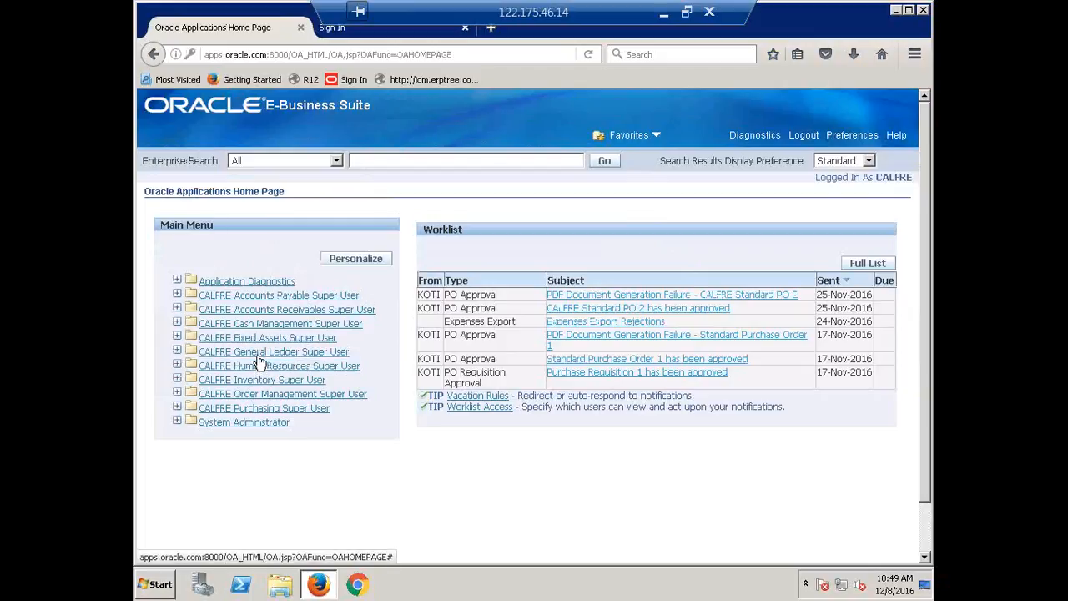
left_click(257, 429)
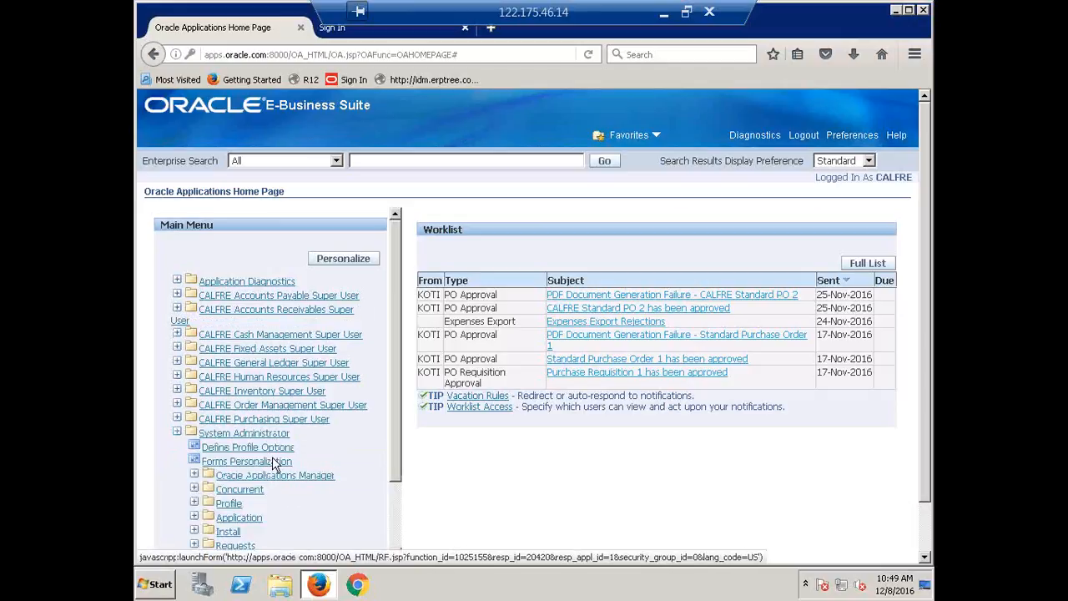
left_click(277, 459)
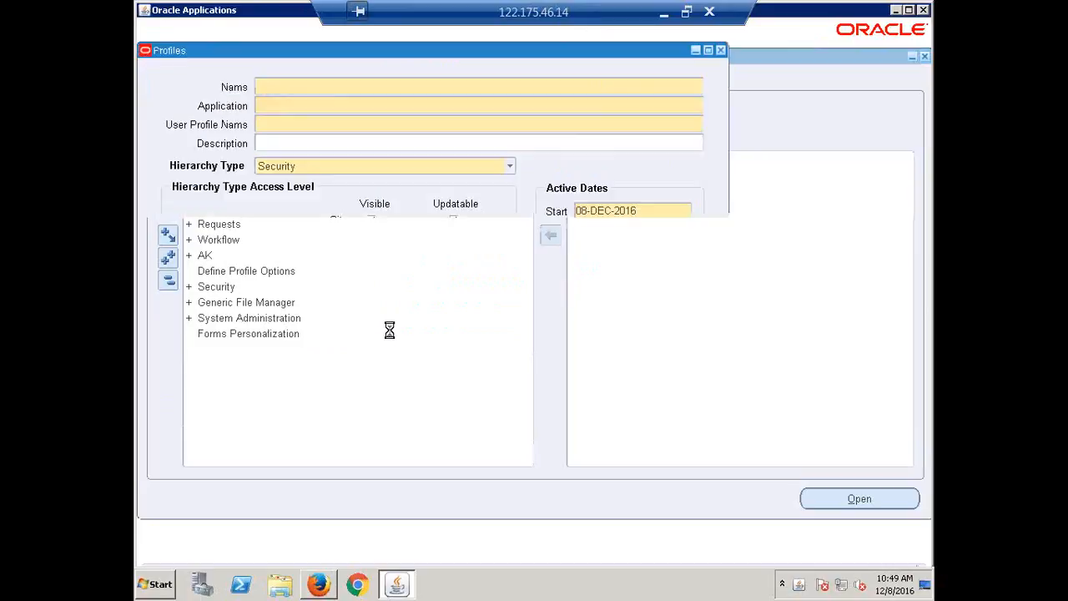
List the system profile values set for the CALFRE Accounts Payable Super User responsibility, leaving out the site level and profiles with no values
key("F4")
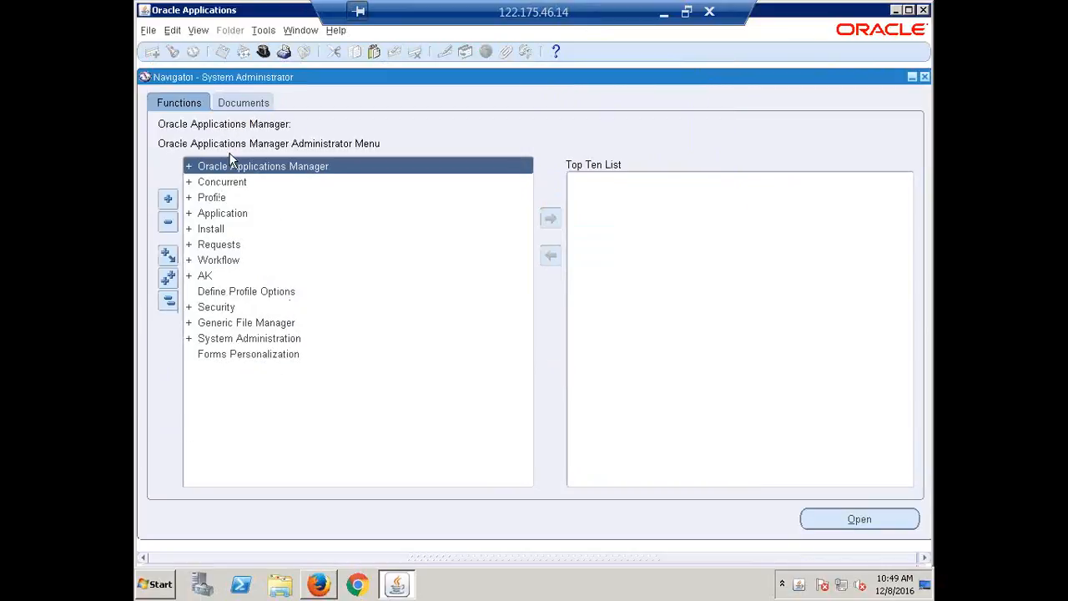
double_click(220, 197)
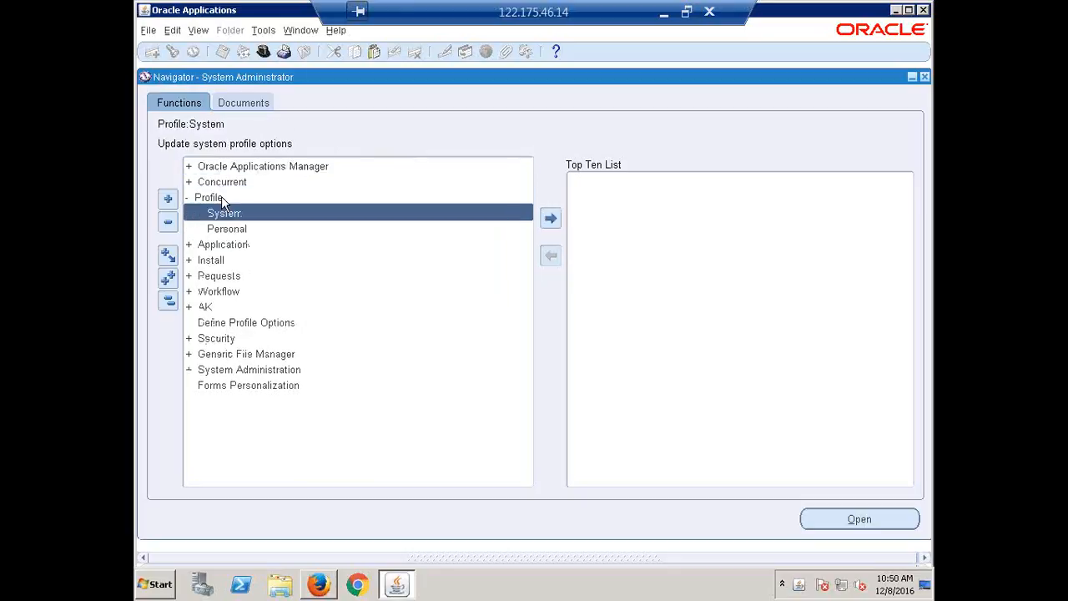
double_click(238, 214)
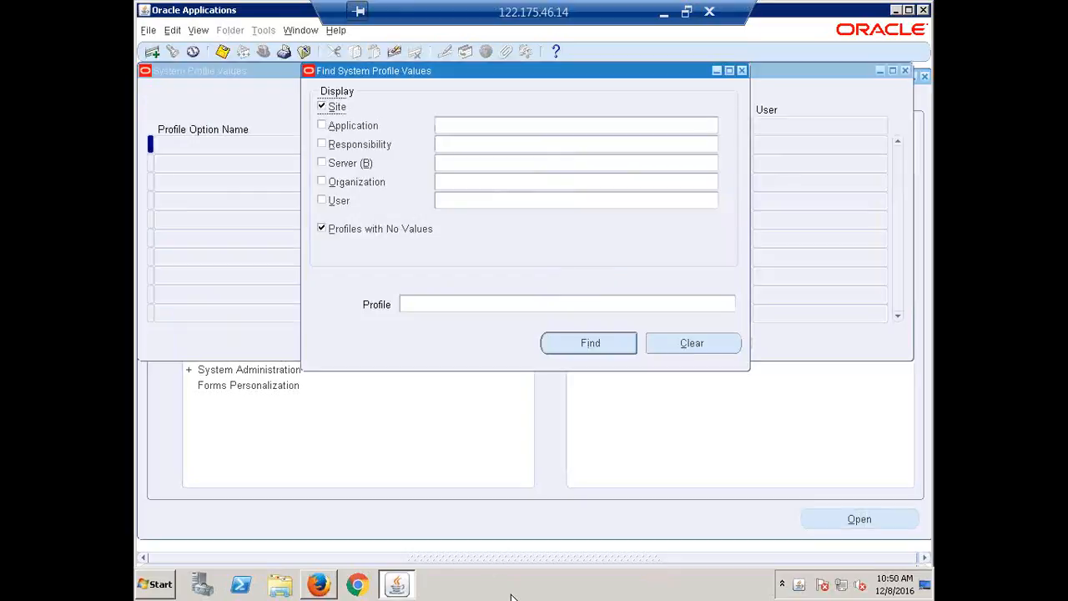
left_click(470, 147)
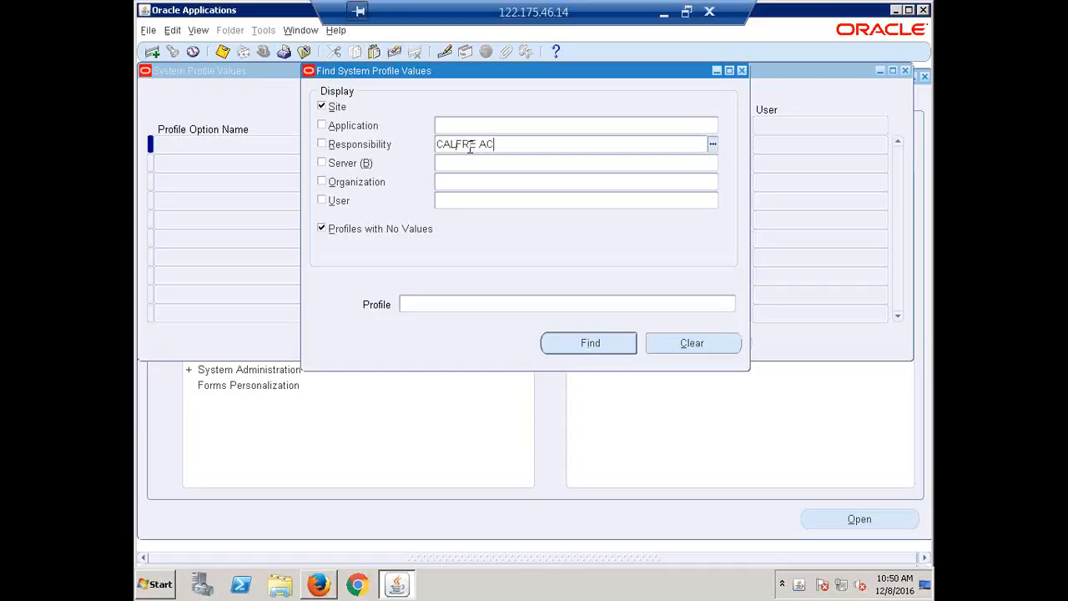
key("Return")
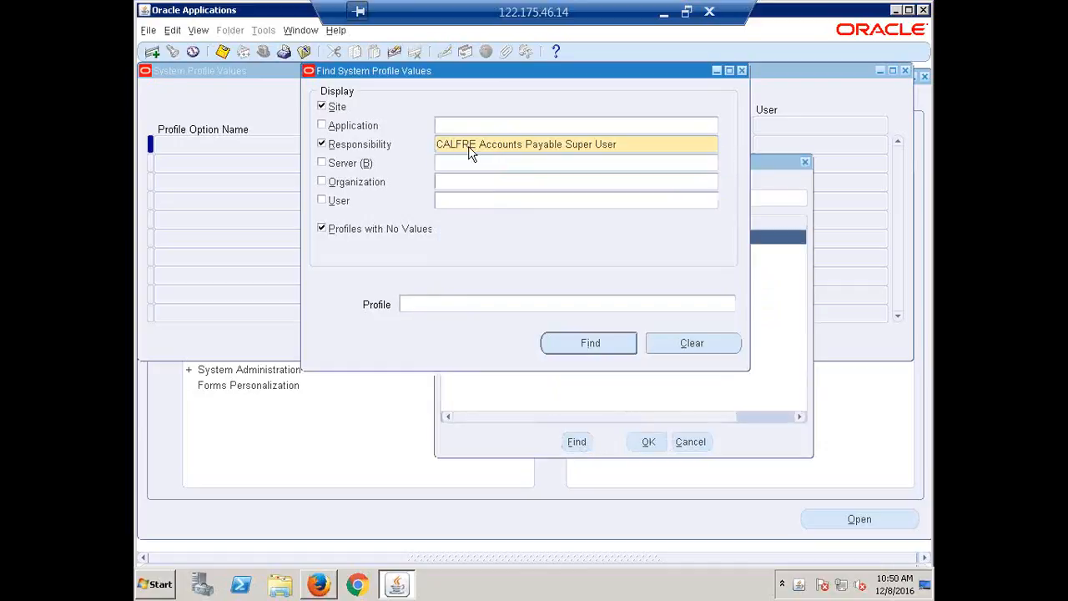
left_click(337, 108)
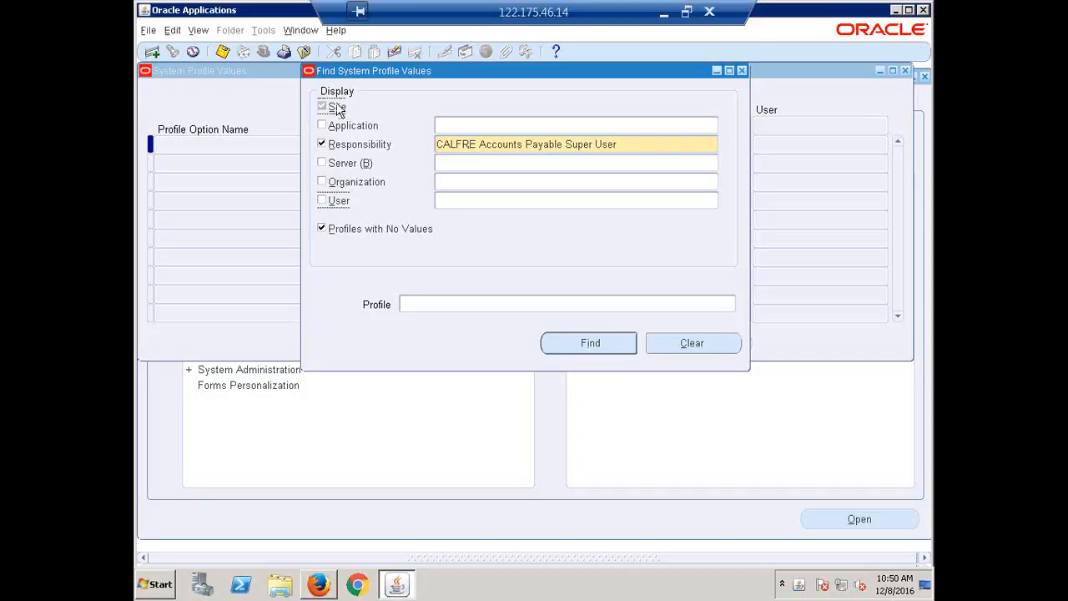
left_click(363, 230)
left_click(567, 344)
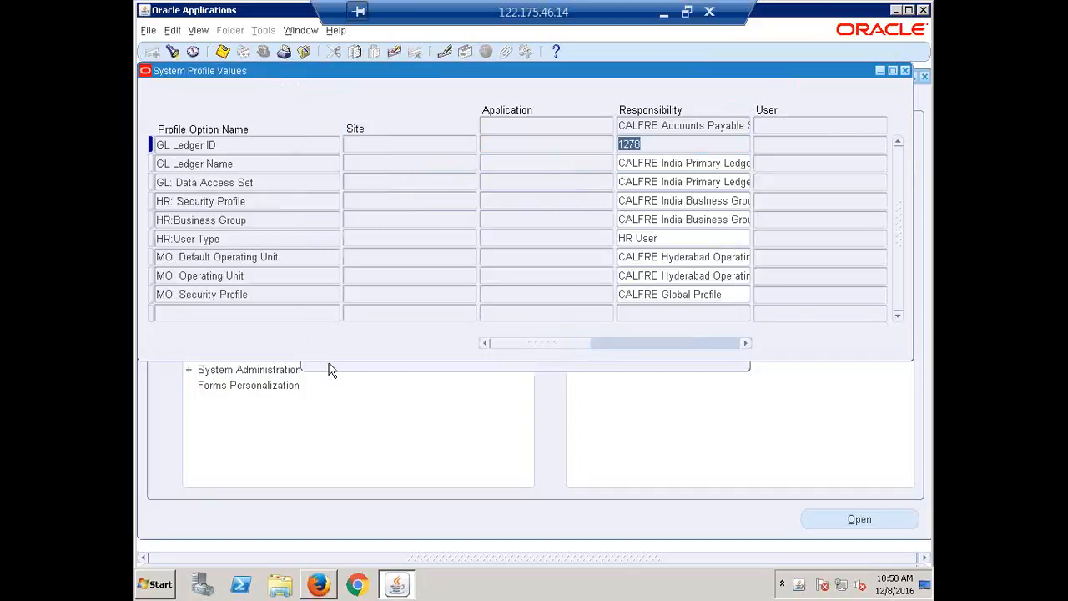
Clear the responsibility-level value of the MO: Security Profile option and close the system profile values
left_click(244, 294)
key("Tab")
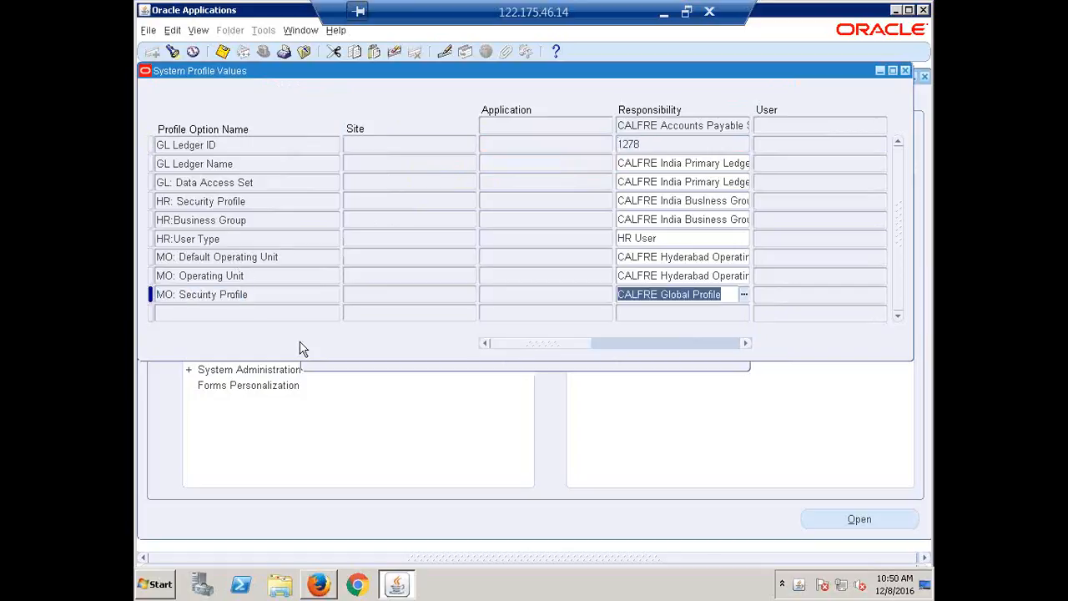
key("Delete")
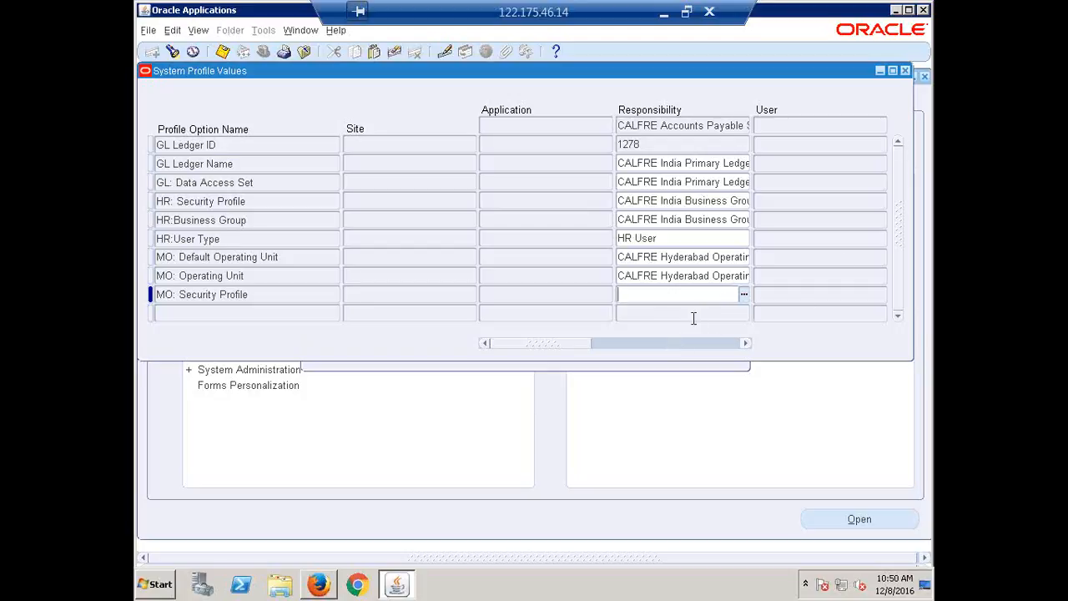
left_click(906, 72)
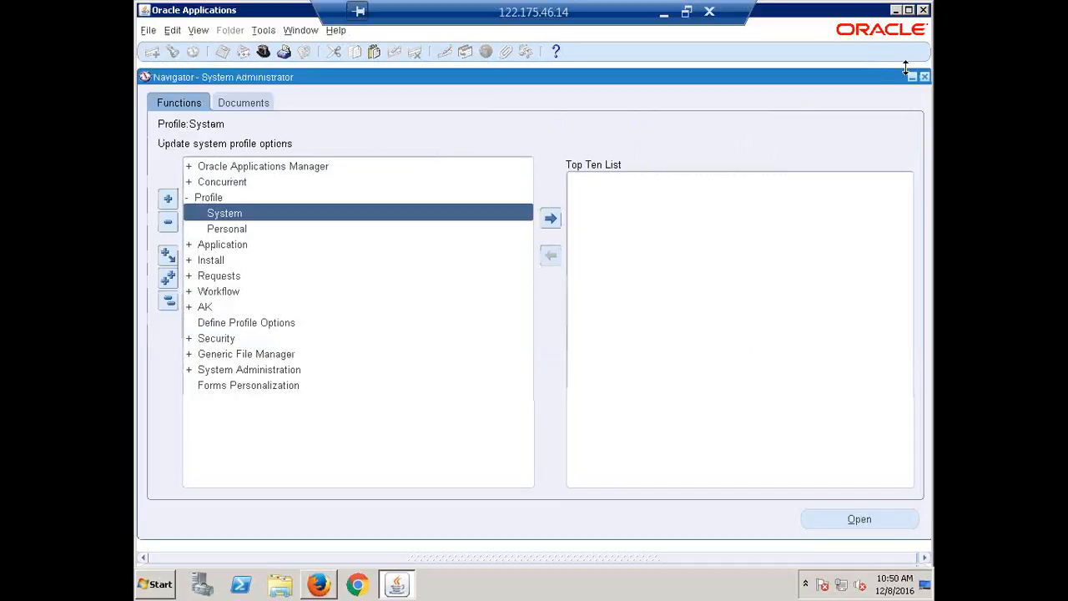
Switch from System Administrator to the CALFRE Accounts Payable Super User responsibility
left_click(168, 305)
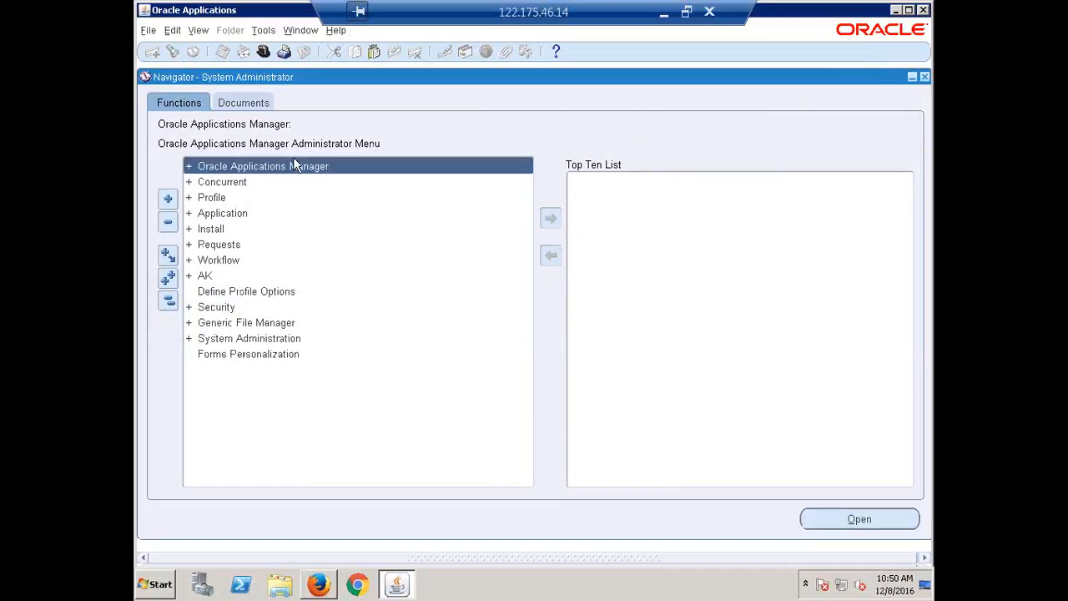
left_click(264, 51)
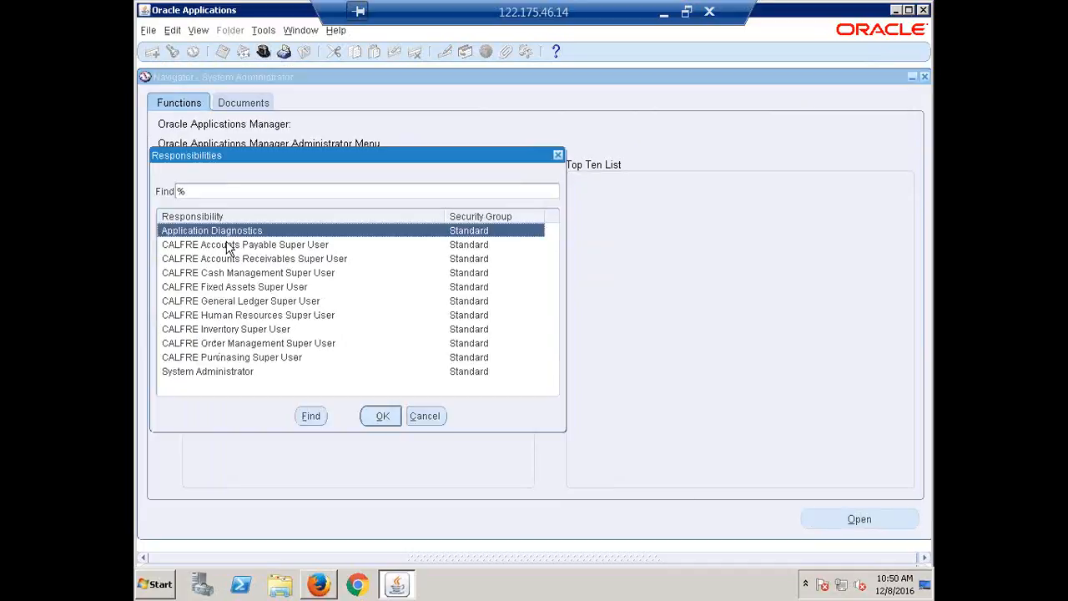
double_click(227, 245)
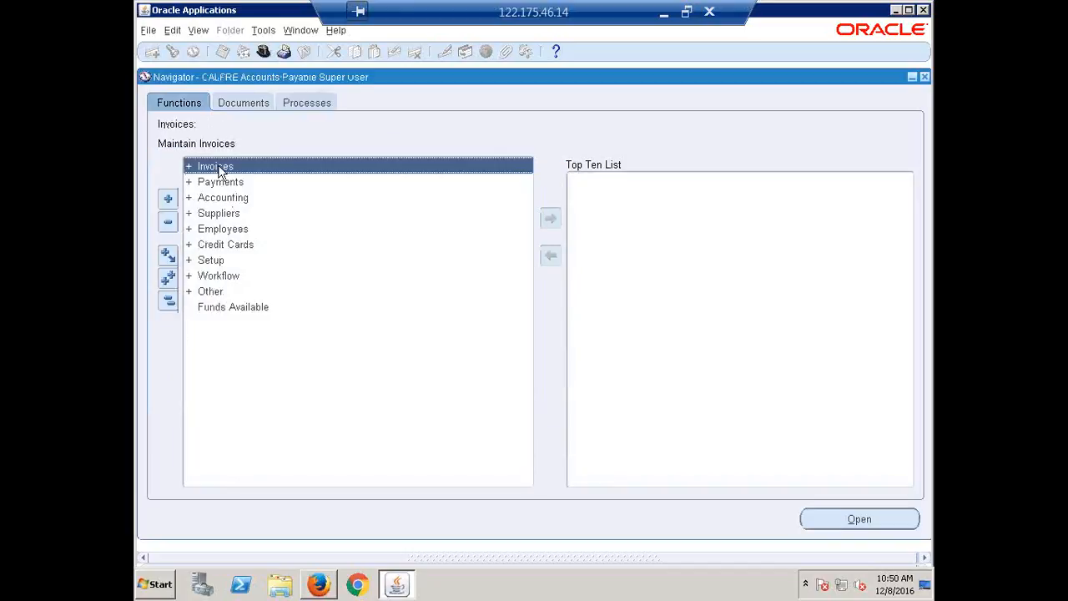
Open the Invoice Workbench to check the operating unit it defaults to, and close it
double_click(219, 170)
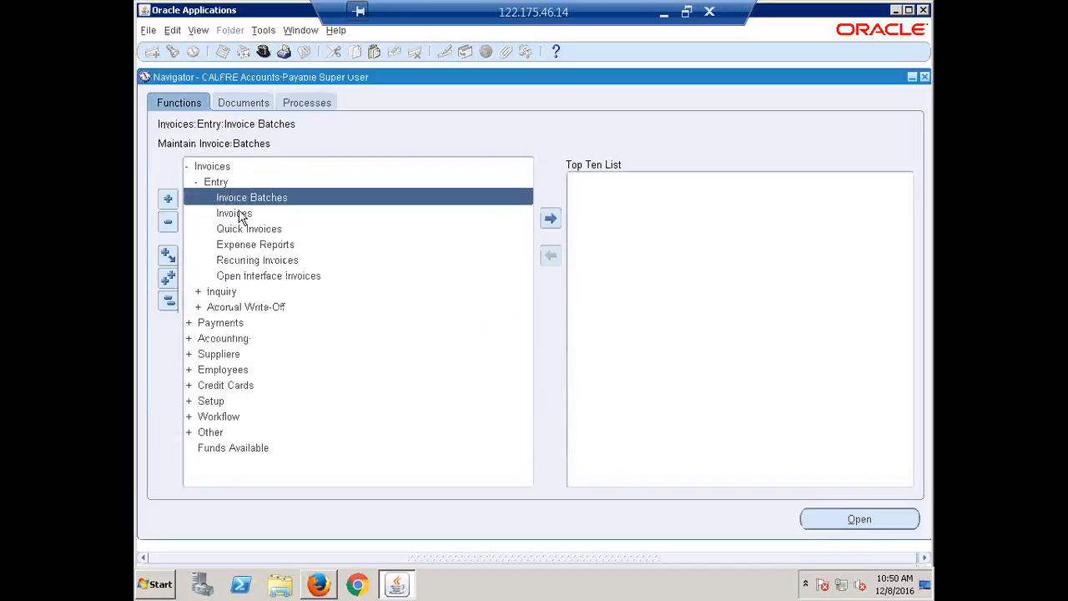
double_click(239, 214)
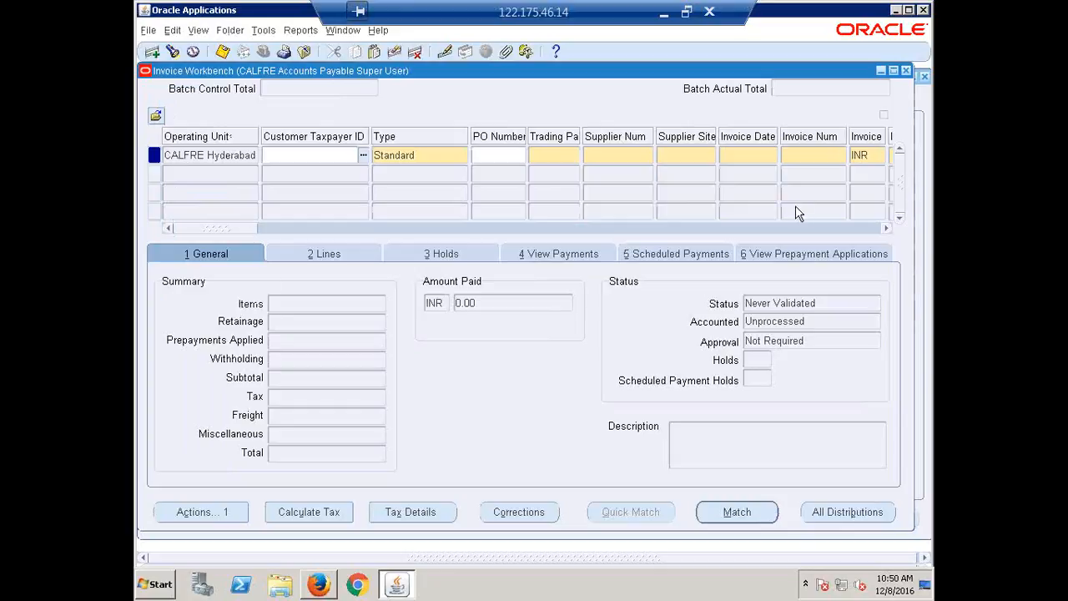
left_click(906, 70)
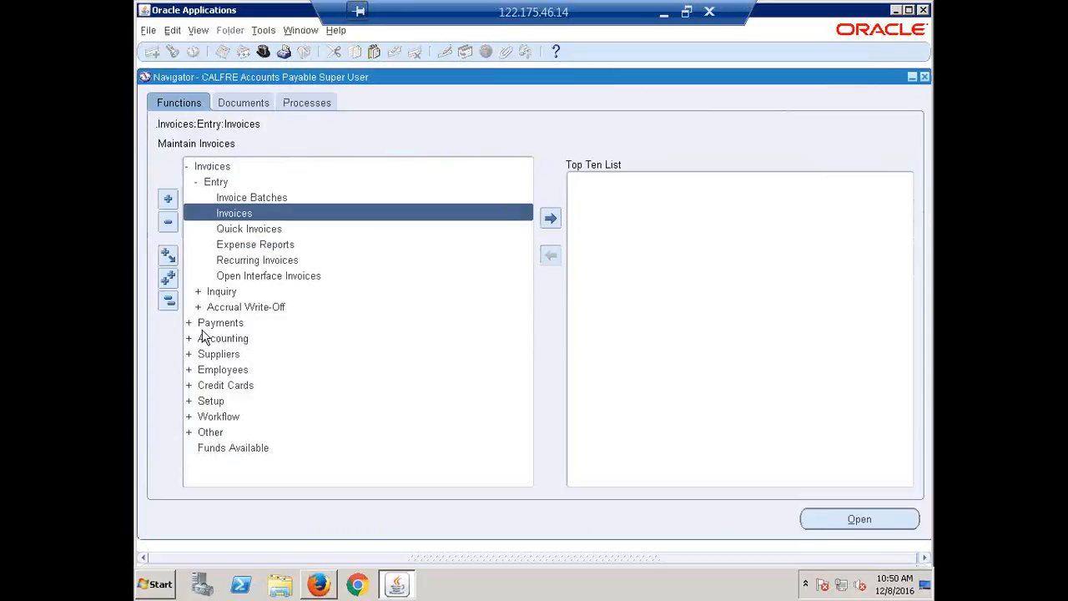
Open the supplier entry page, search for supplier ERPTREE and open its record for updating
left_click(171, 301)
left_click(227, 214)
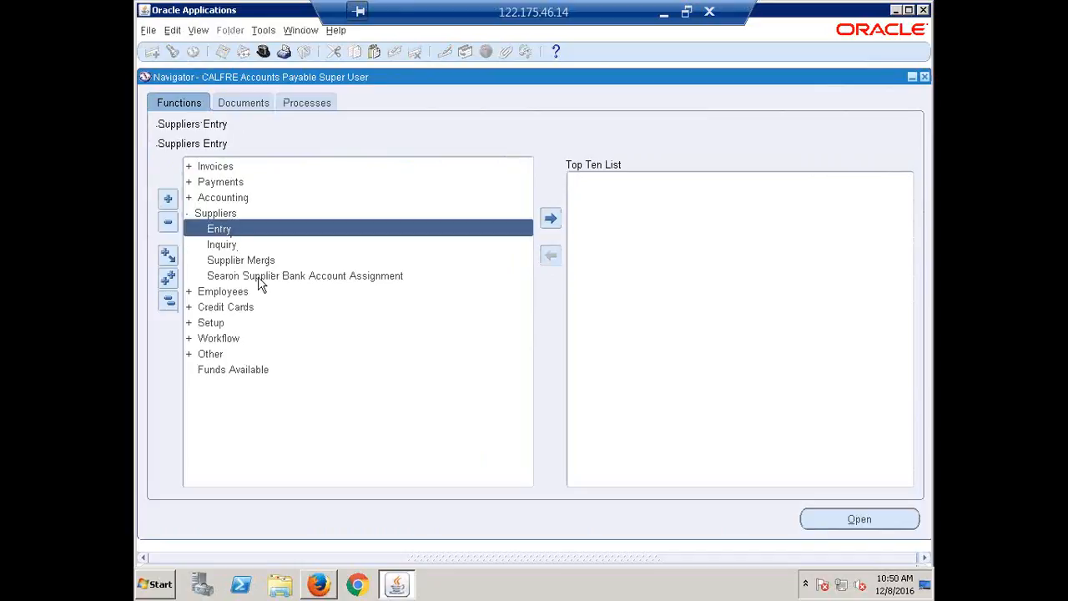
double_click(230, 229)
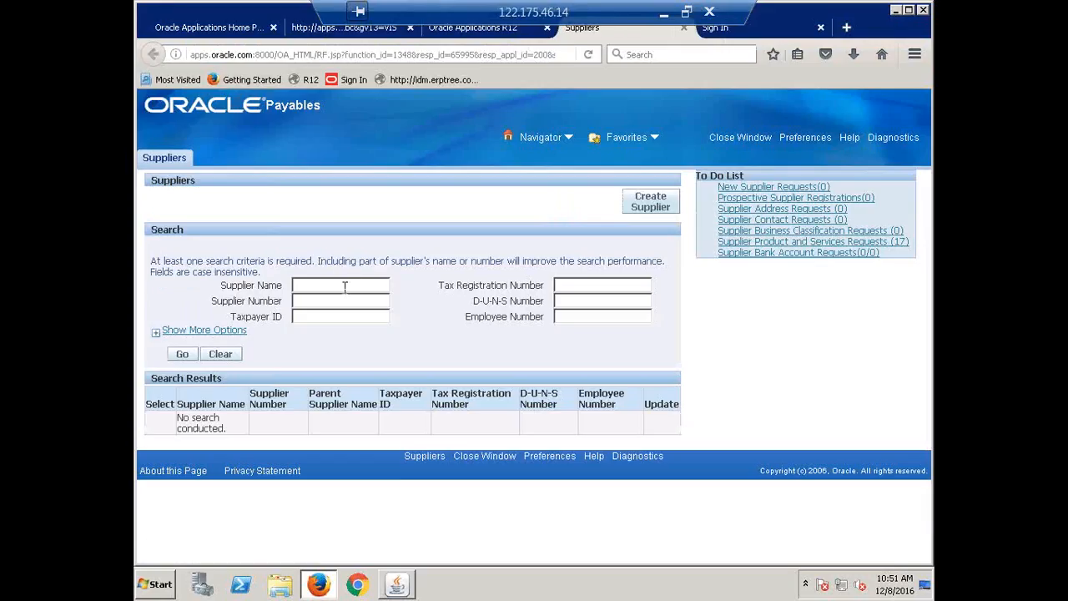
type("ERPTR")
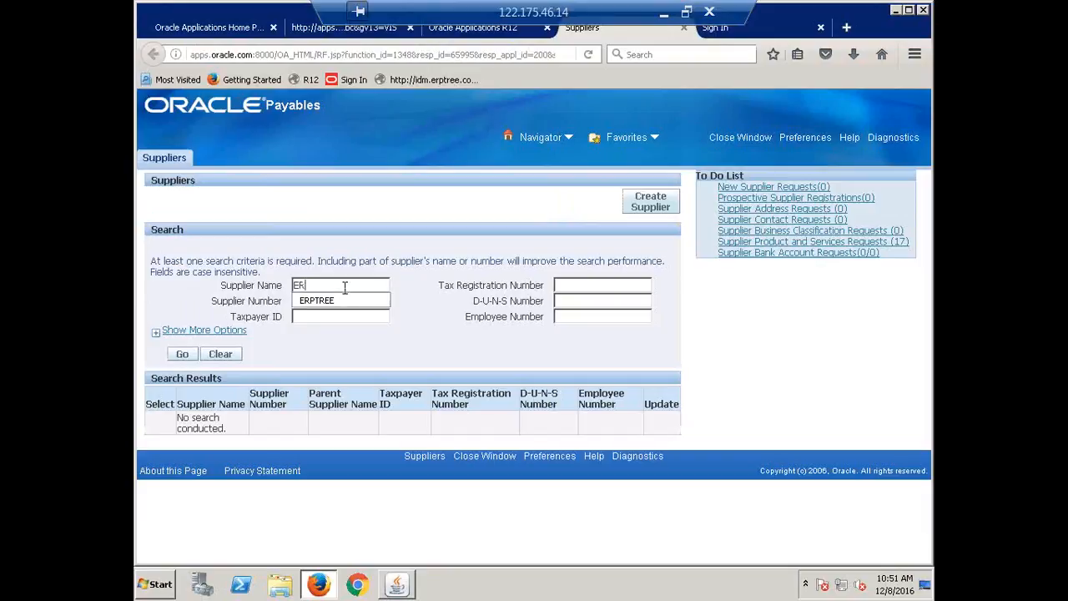
type("EE")
key("Return")
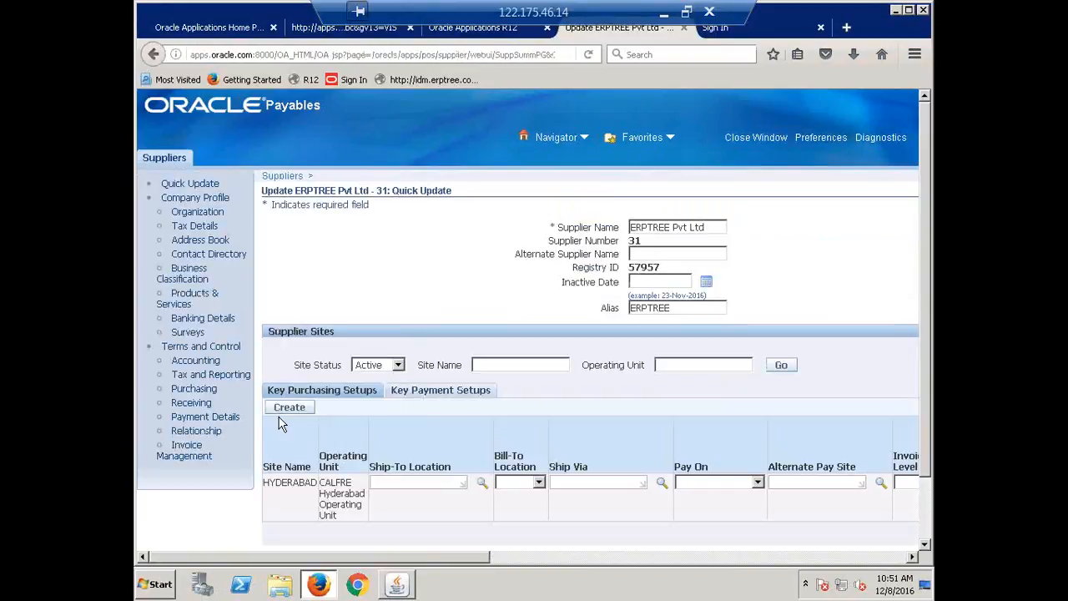
Assign the CALFRE Expense distribution set to the HYDERABAD site in the supplier's accounting setup and save
left_click(190, 364)
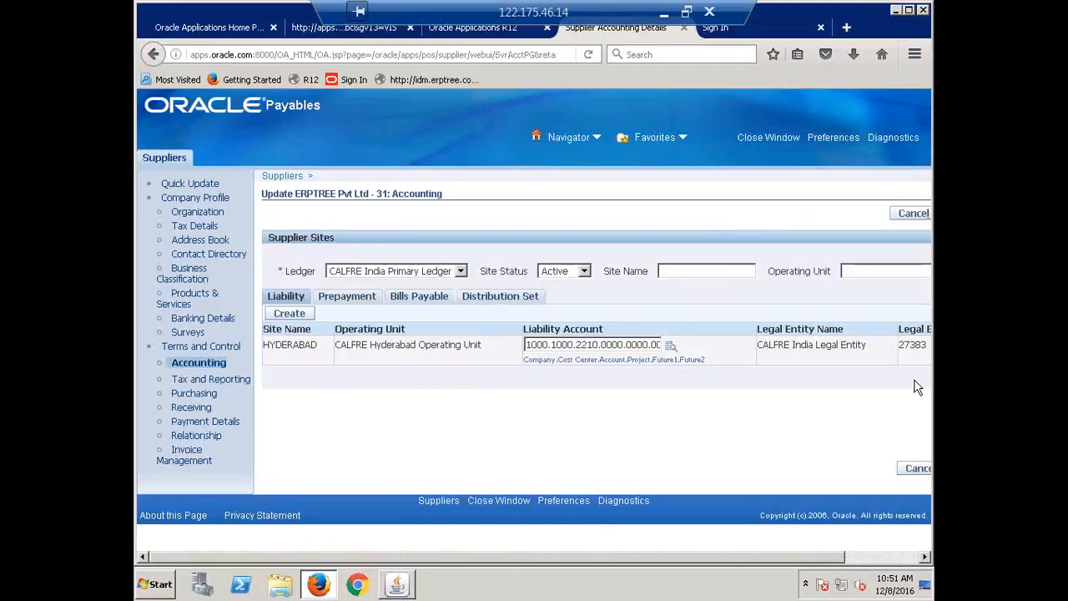
left_click(506, 301)
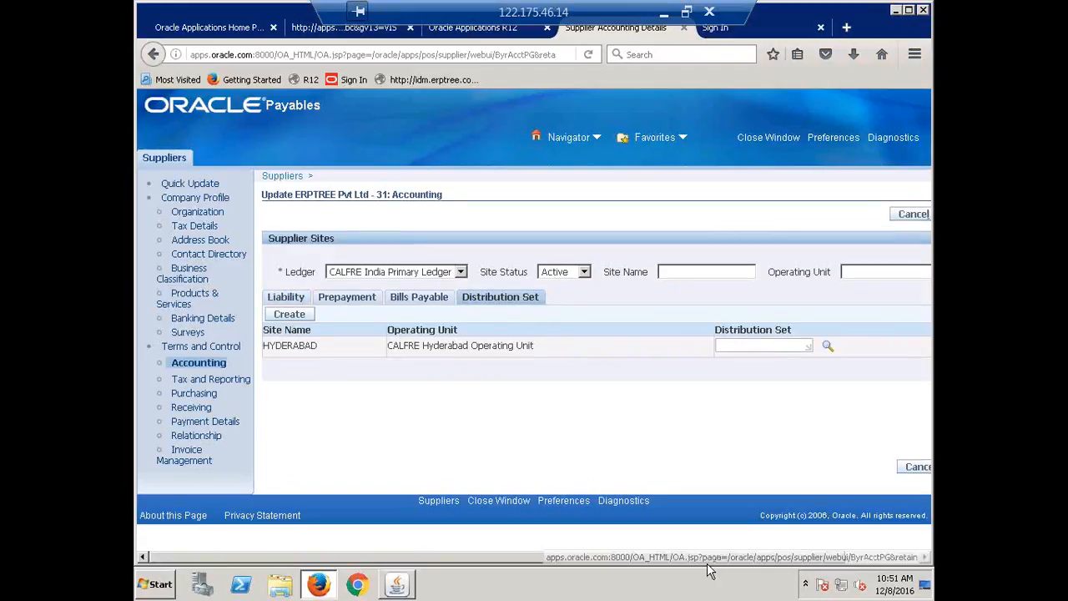
left_click_drag(672, 556, 839, 569)
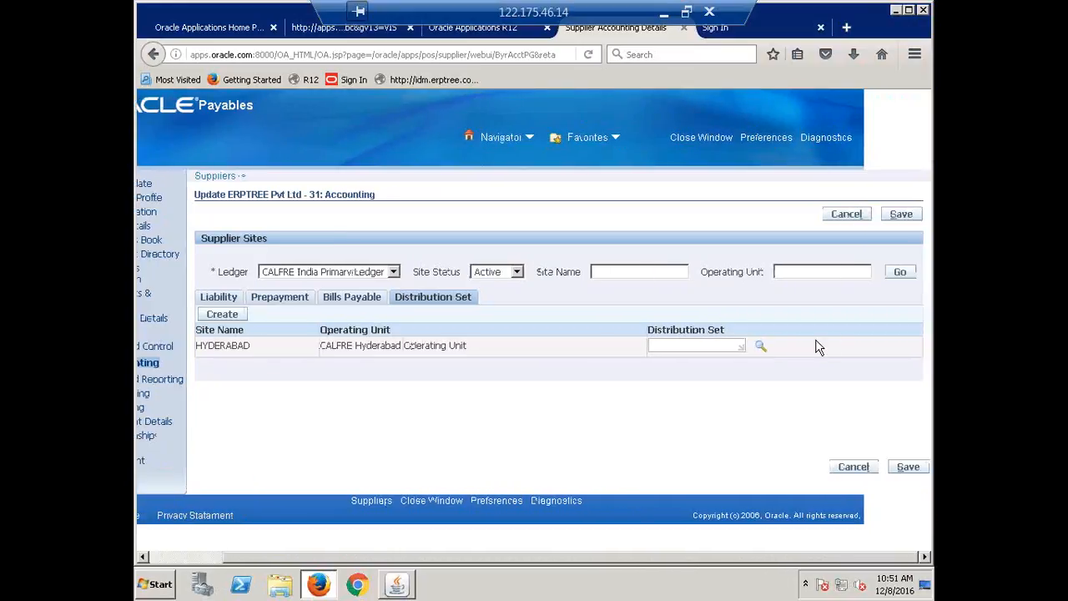
left_click(762, 348)
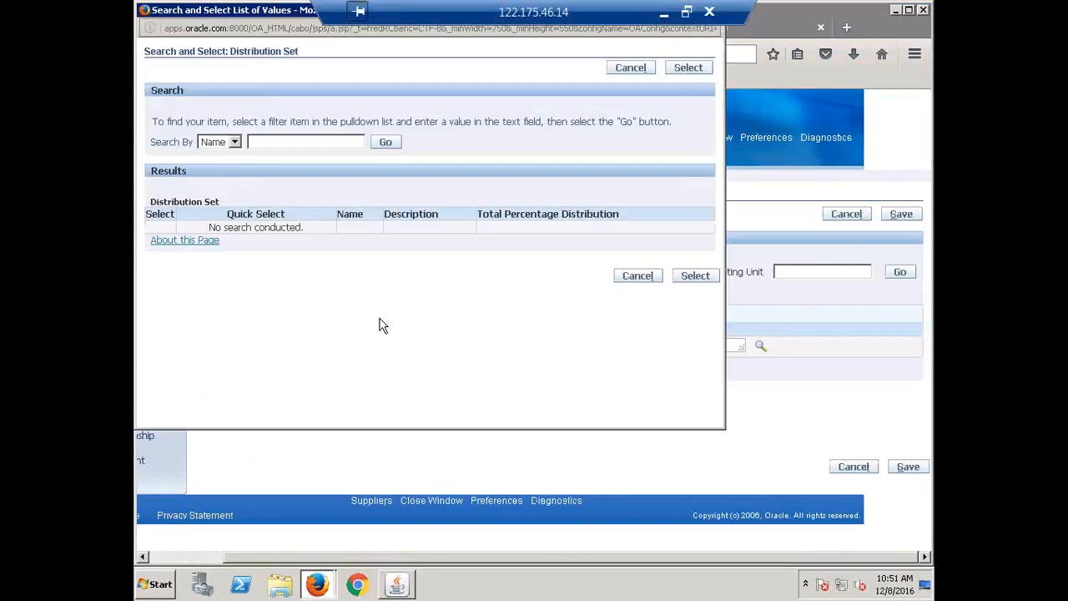
left_click(384, 142)
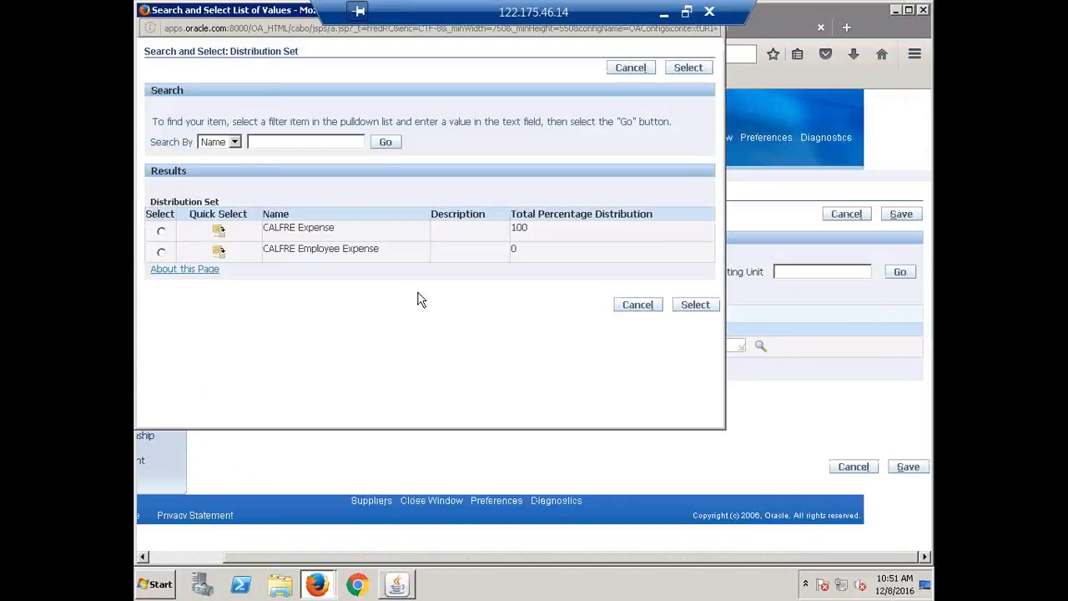
left_click(219, 230)
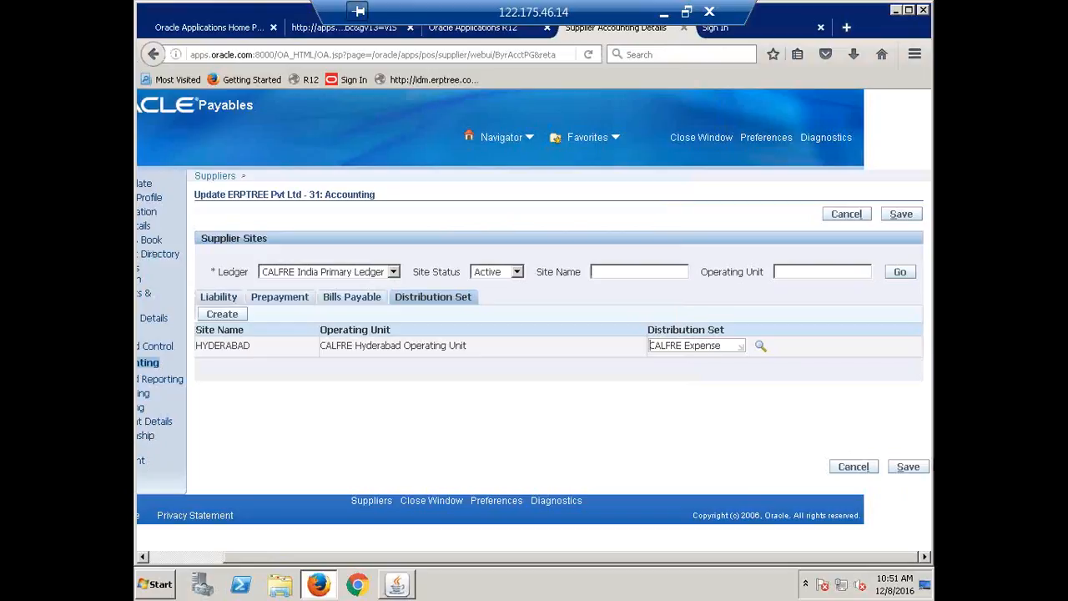
left_click(923, 467)
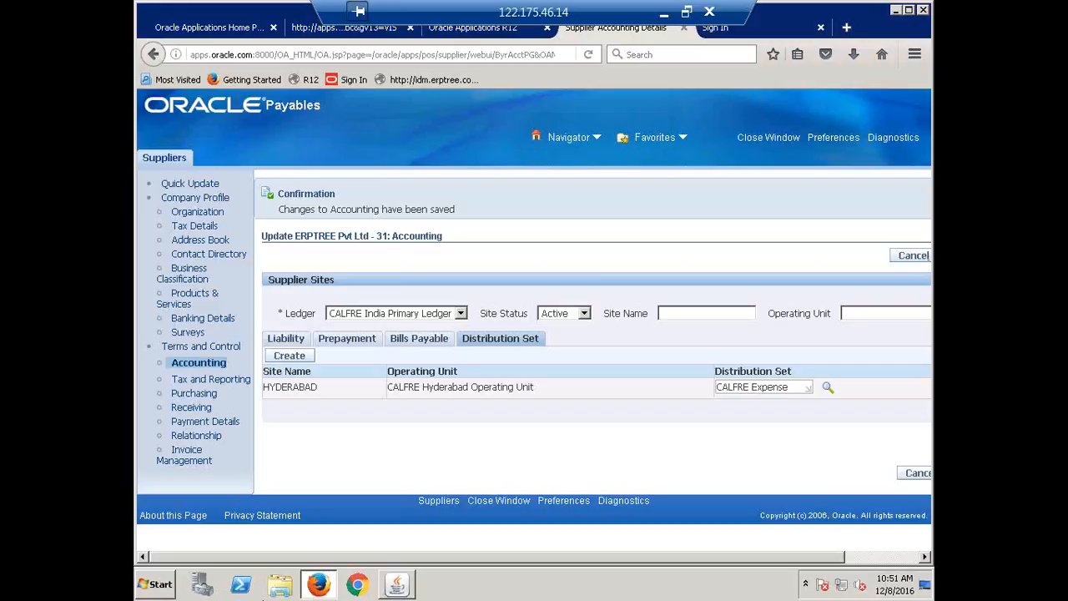
Switch to the Oracle Applications forms window and open the Invoice Workbench
left_click(400, 582)
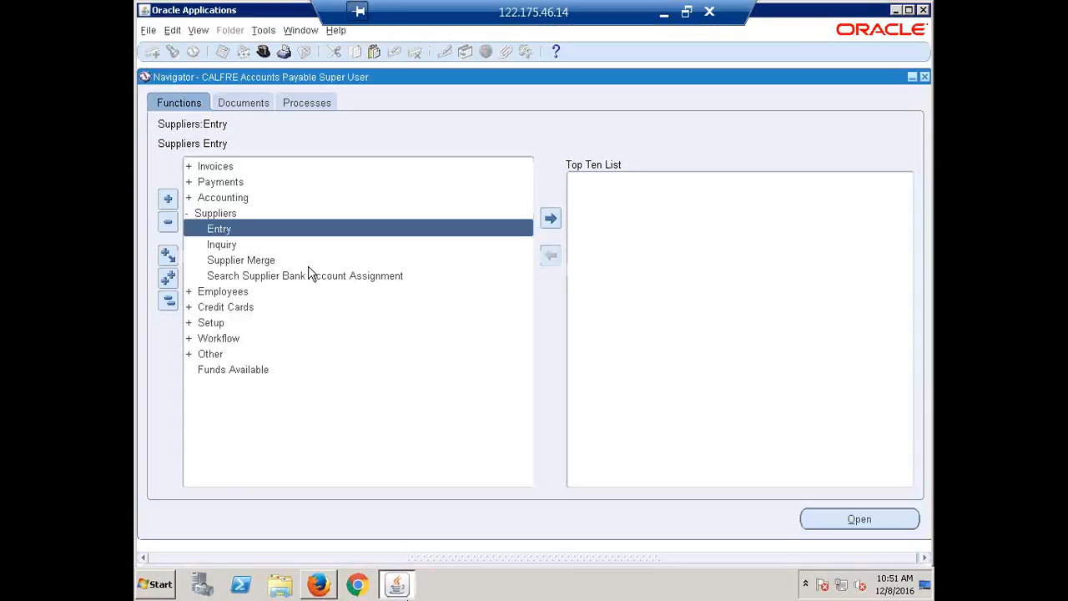
left_click(167, 300)
left_click(190, 167)
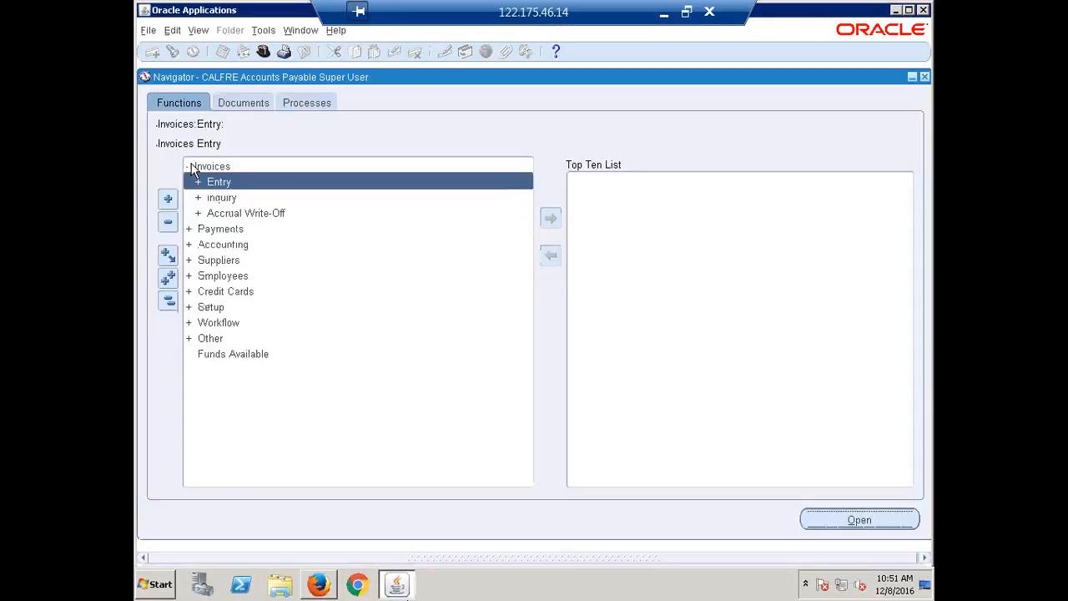
key("Return")
key("Down")
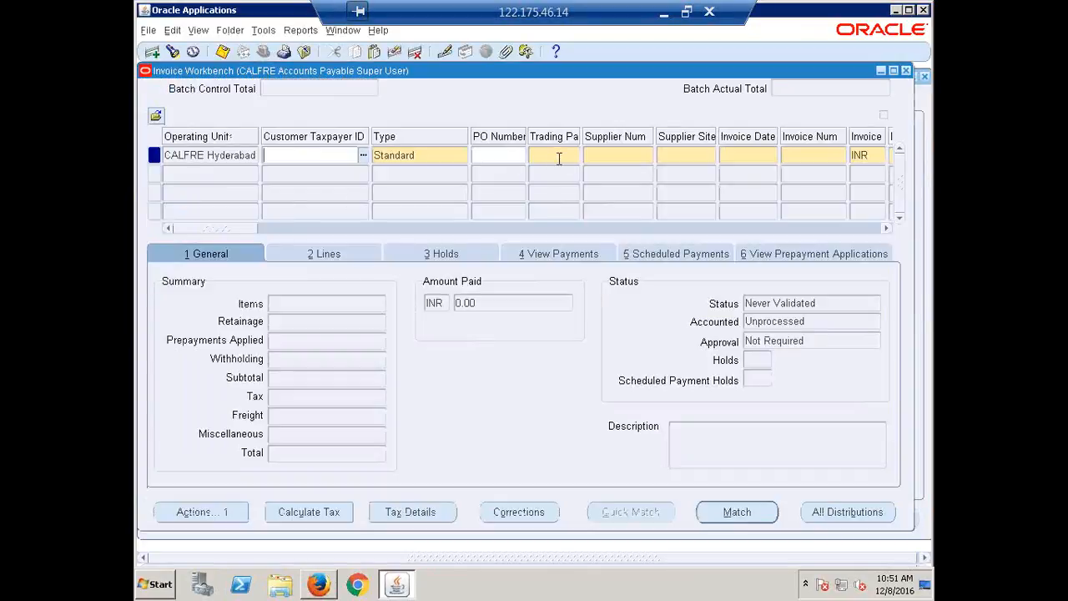
Start a standard invoice for trading partner ERPTREE with invoice date 08-DEC-2016
left_click(559, 159)
type("ERP")
key("Tab")
key("Tab")
key("Tab")
key("Tab")
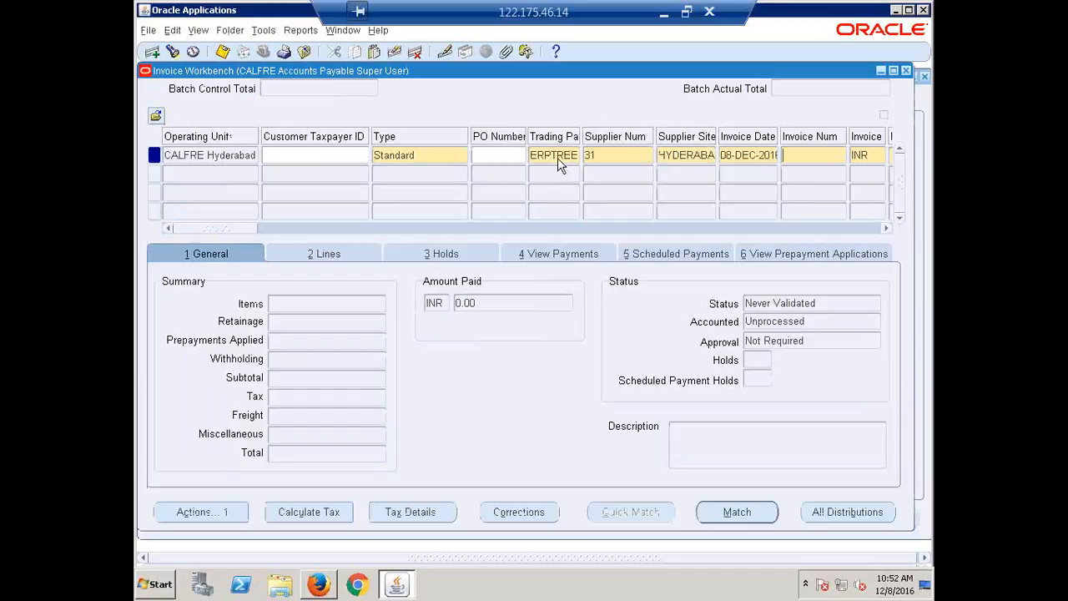
Enter invoice number ERP11 with an amount of 50,000 and review the invoice's distribution set and payment terms
type("ERP11")
key("Tab")
key("Tab")
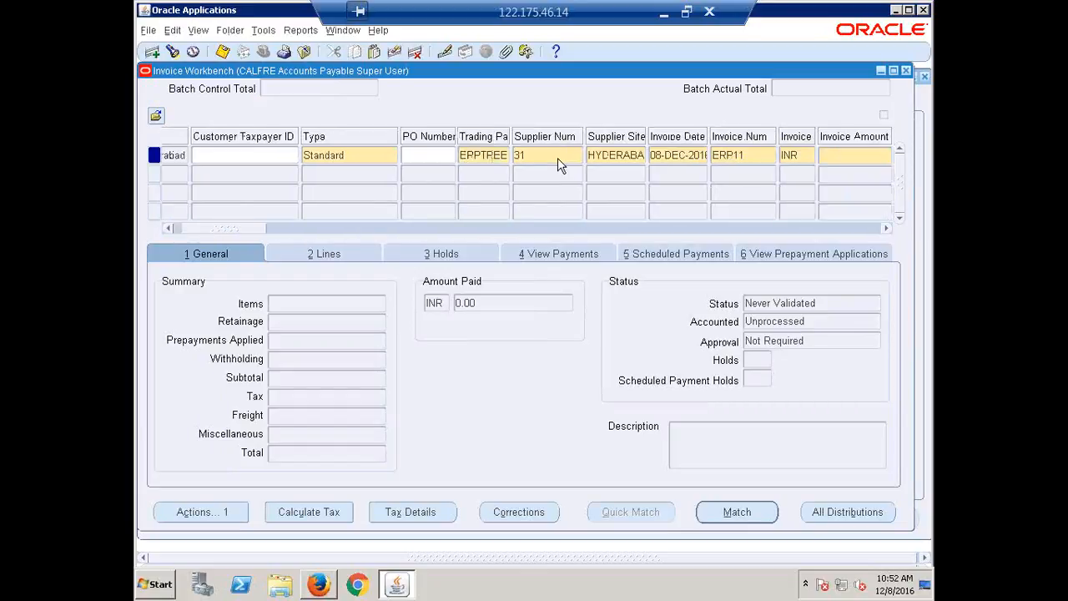
type("50,000")
key("Tab")
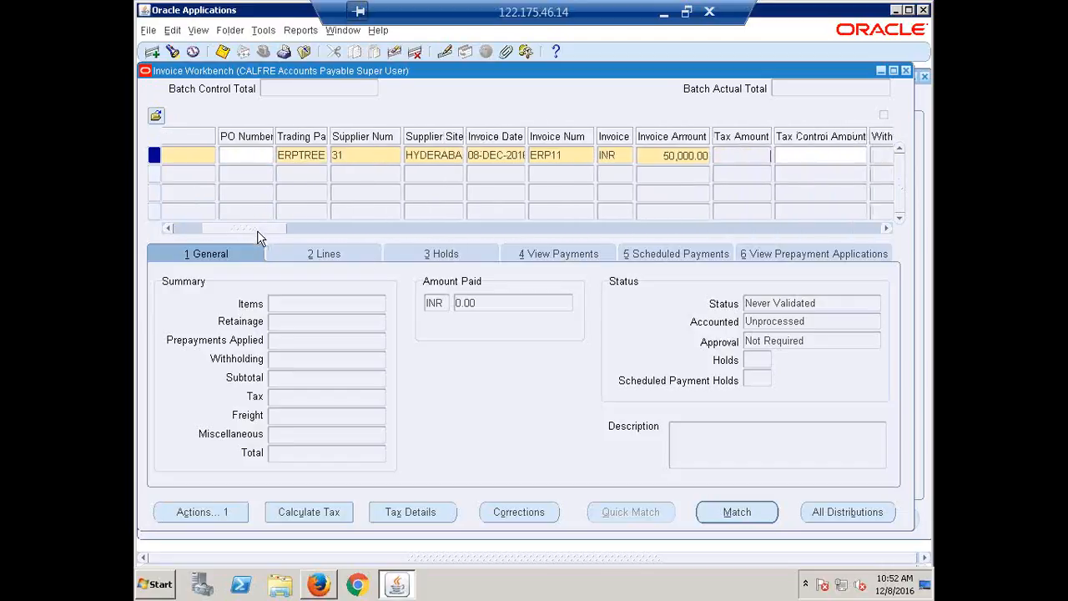
left_click_drag(257, 230, 378, 248)
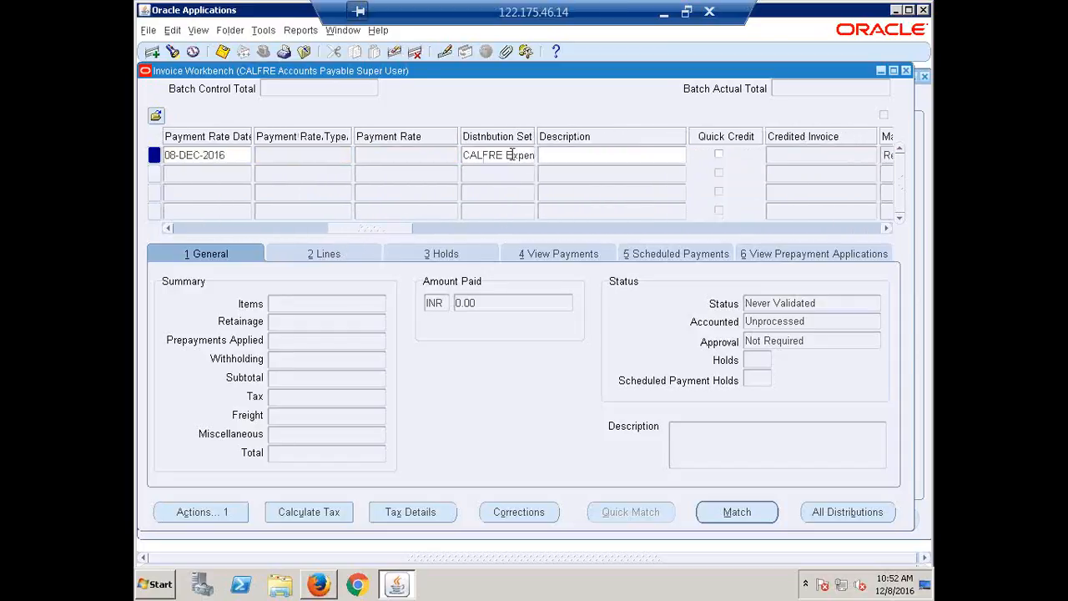
left_click_drag(409, 230, 556, 250)
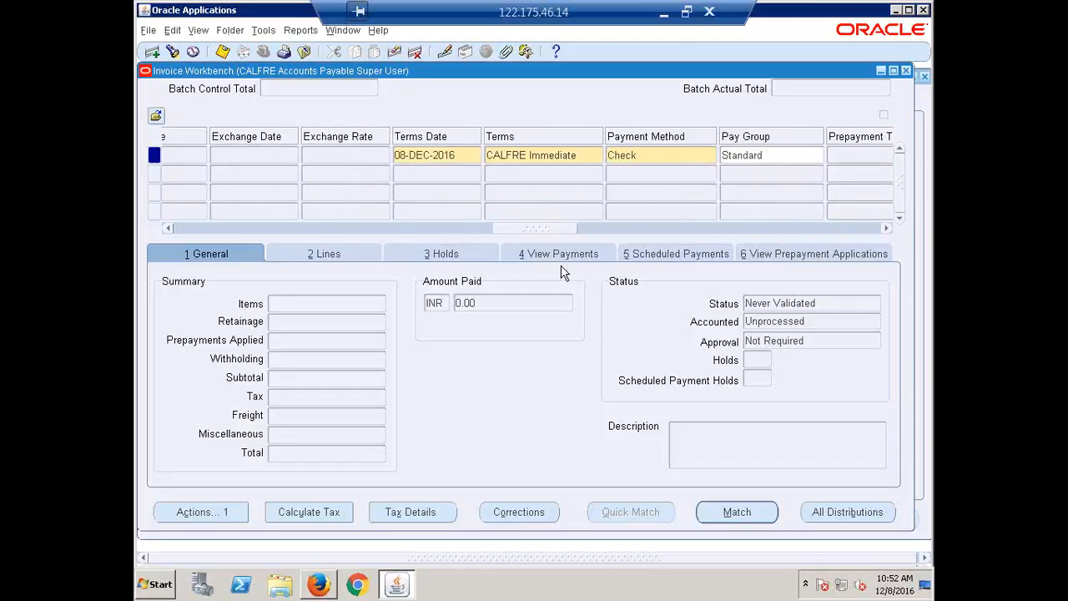
Enter an Item line of 50,000 on invoice ERP11 and validate the invoice
left_click(449, 229)
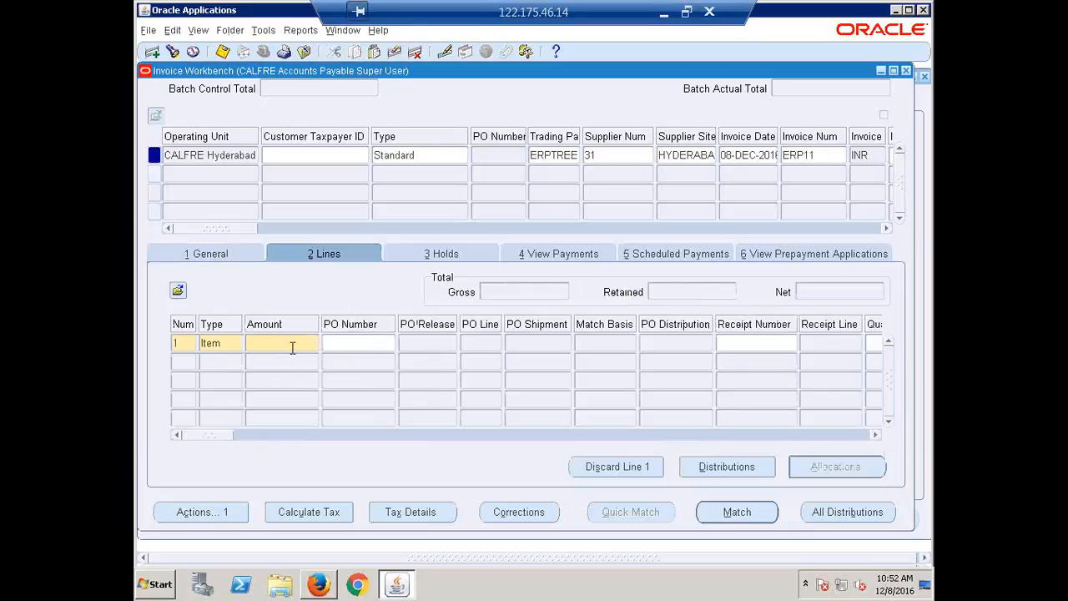
type("50000")
key("Tab")
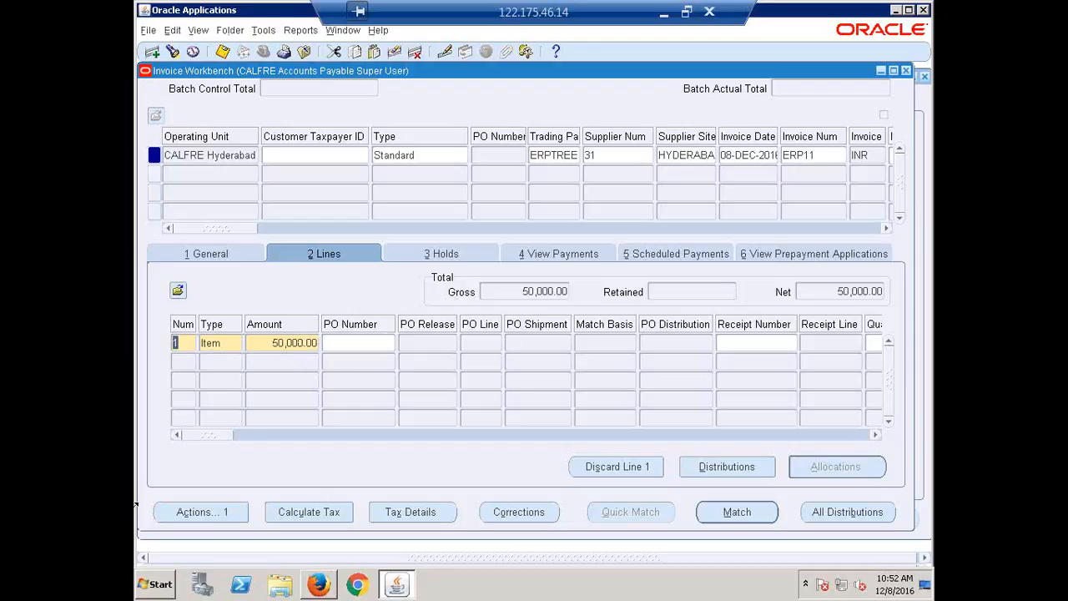
left_click(188, 514)
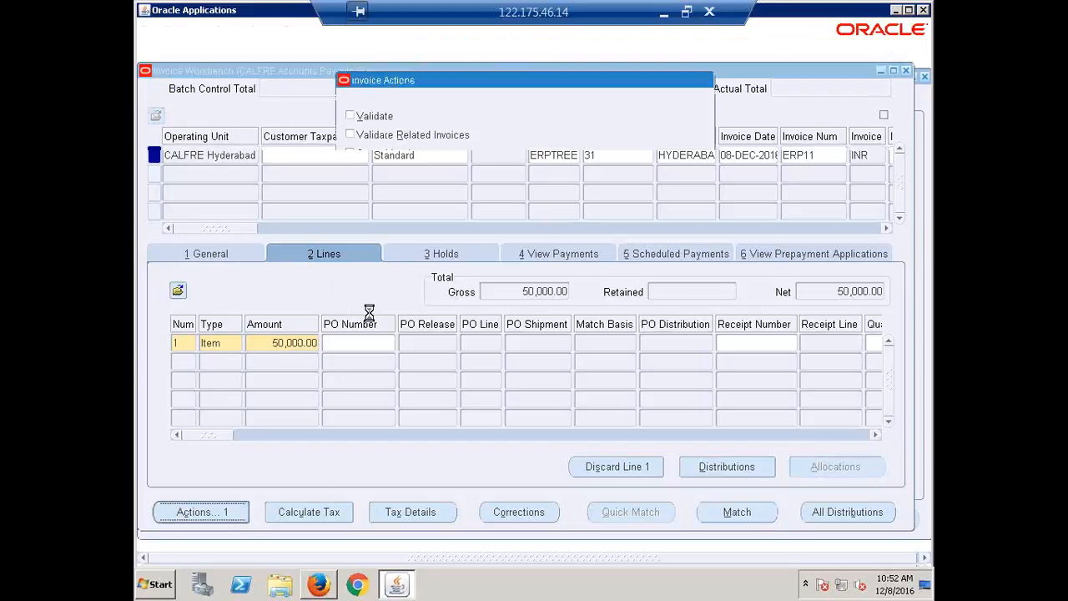
left_click(375, 116)
left_click(467, 492)
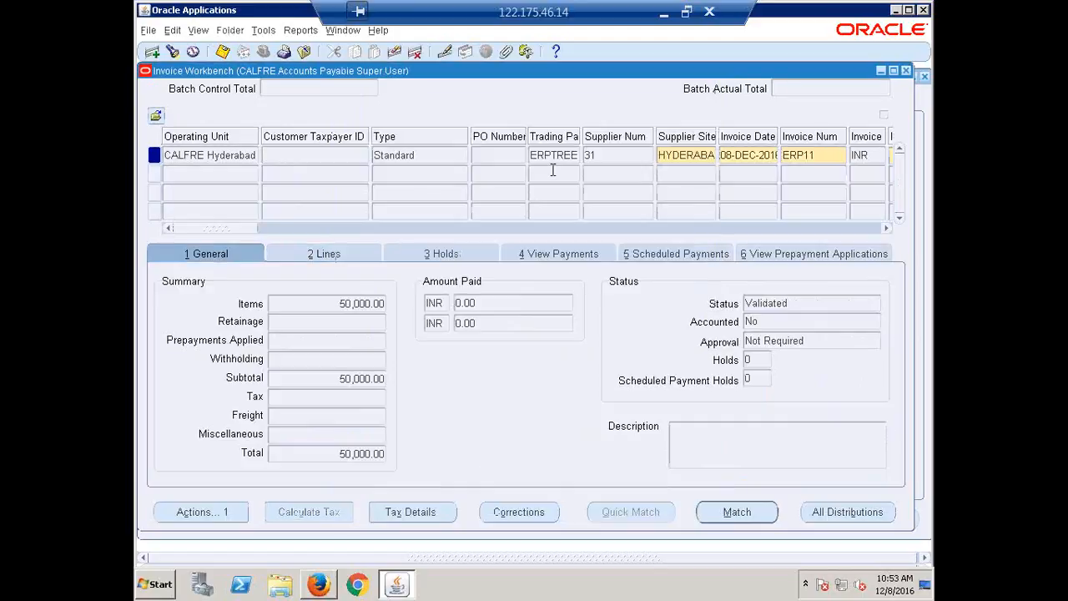
Create accounting in Final mode for invoice ERP11 and review its accounted status and scheduled payments
left_click(213, 511)
left_click(351, 209)
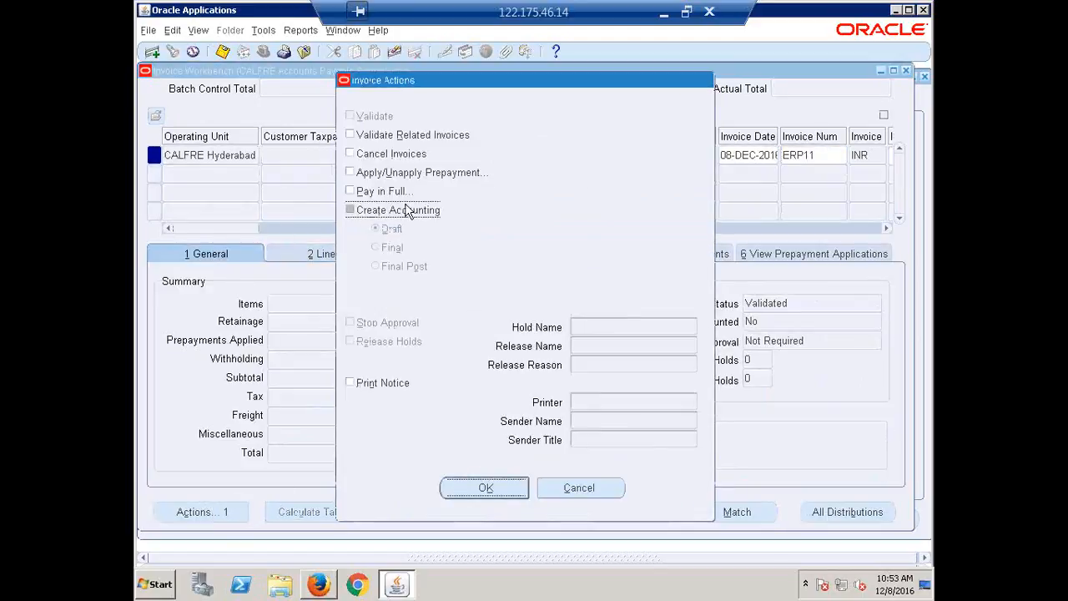
left_click(377, 247)
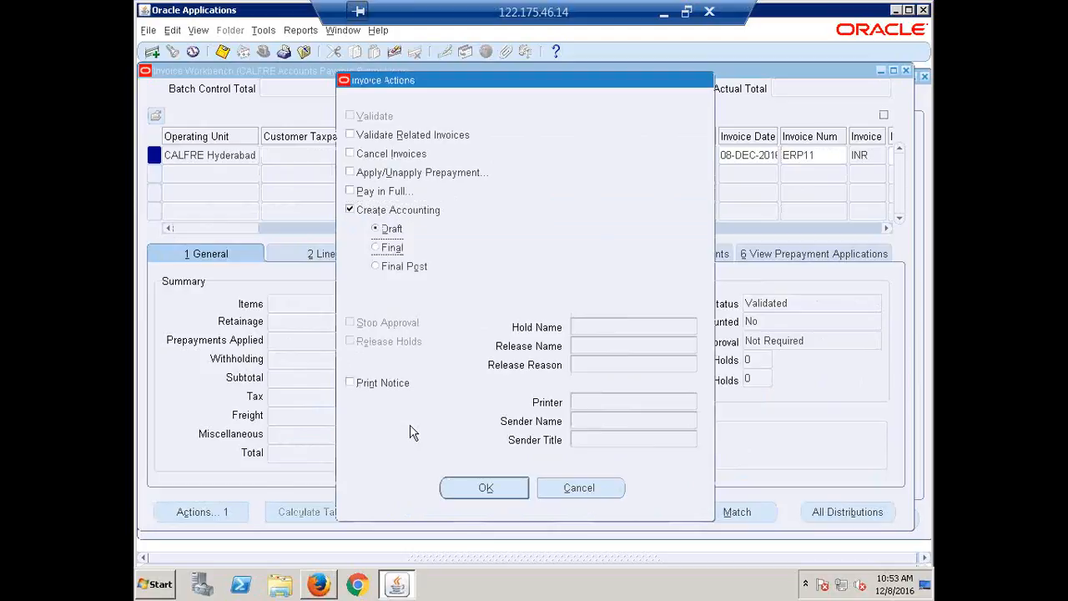
left_click(478, 488)
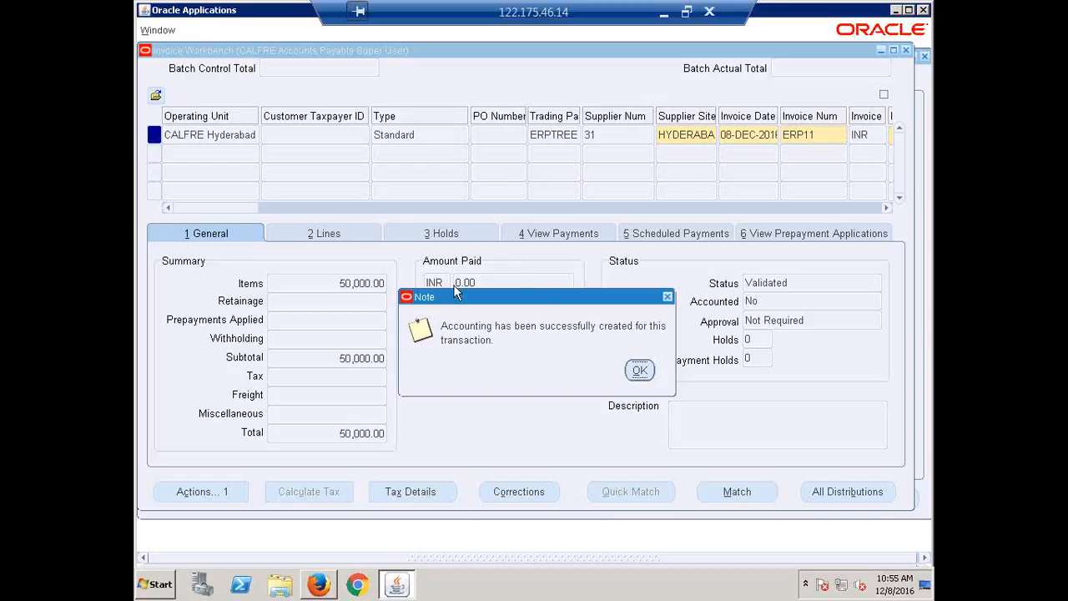
left_click(639, 373)
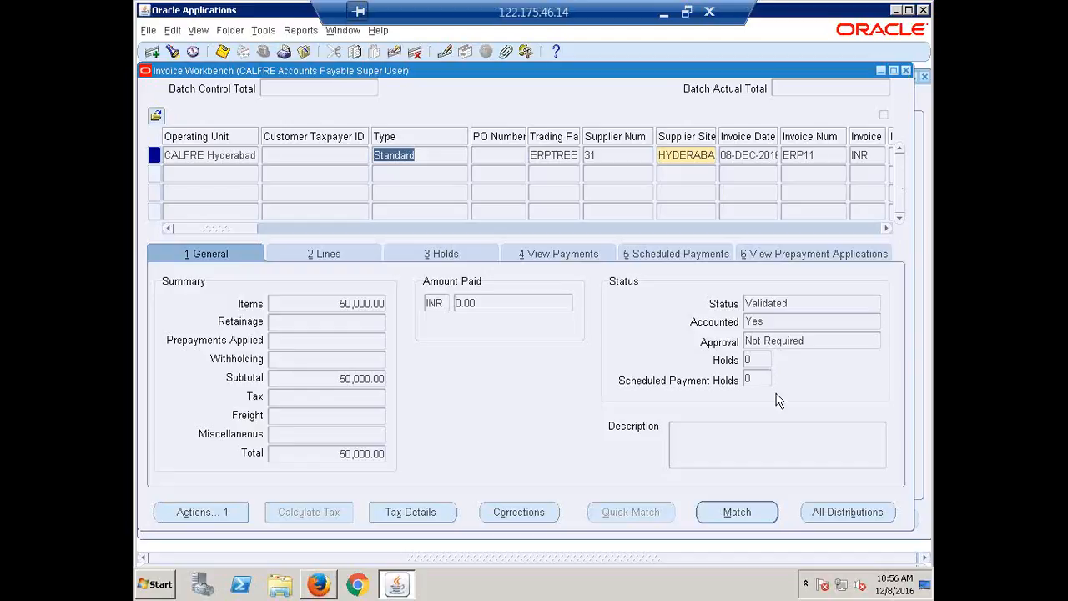
left_click(771, 321)
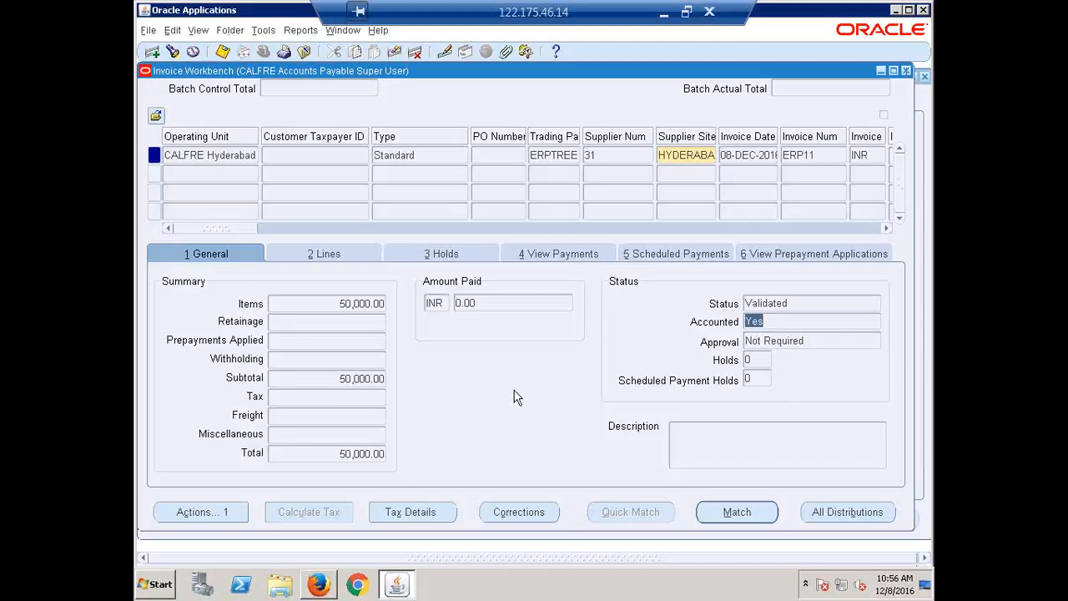
left_click(671, 253)
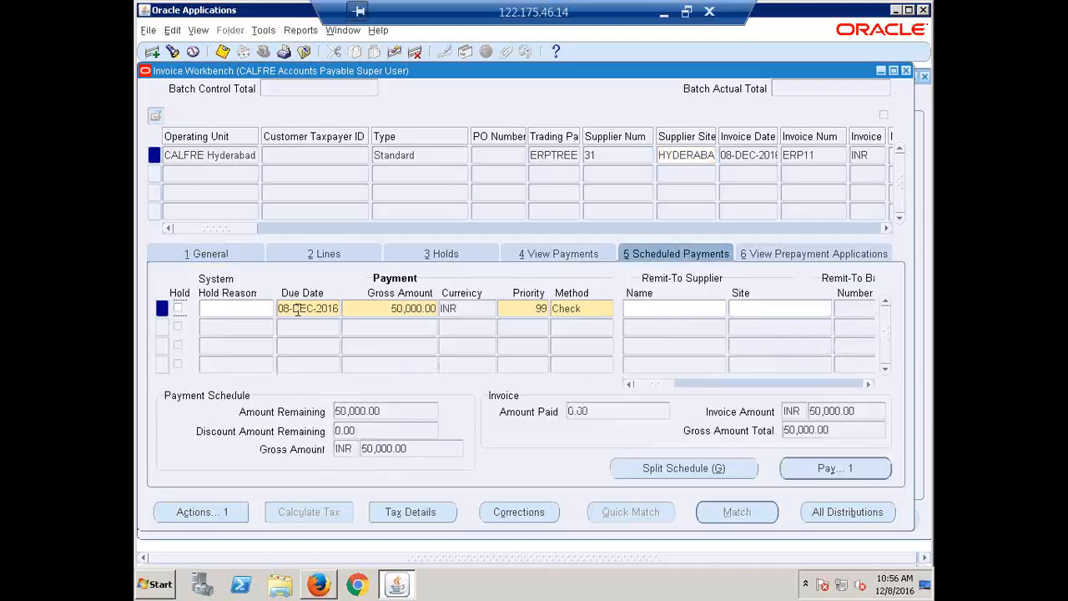
left_click(194, 254)
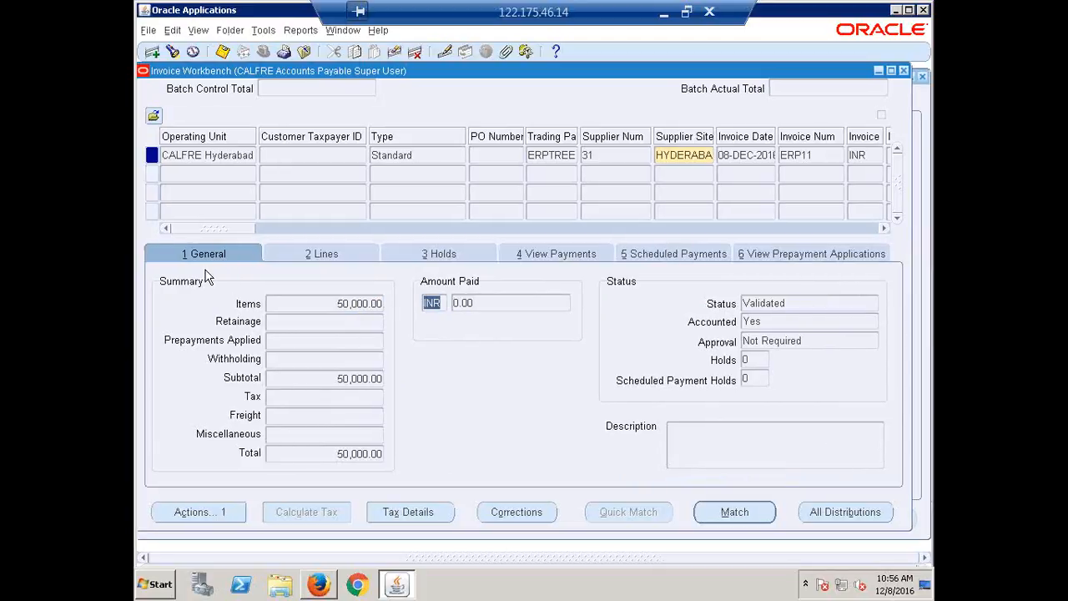
Place the CALFRE NSF hold on invoice ERP11
left_click(447, 255)
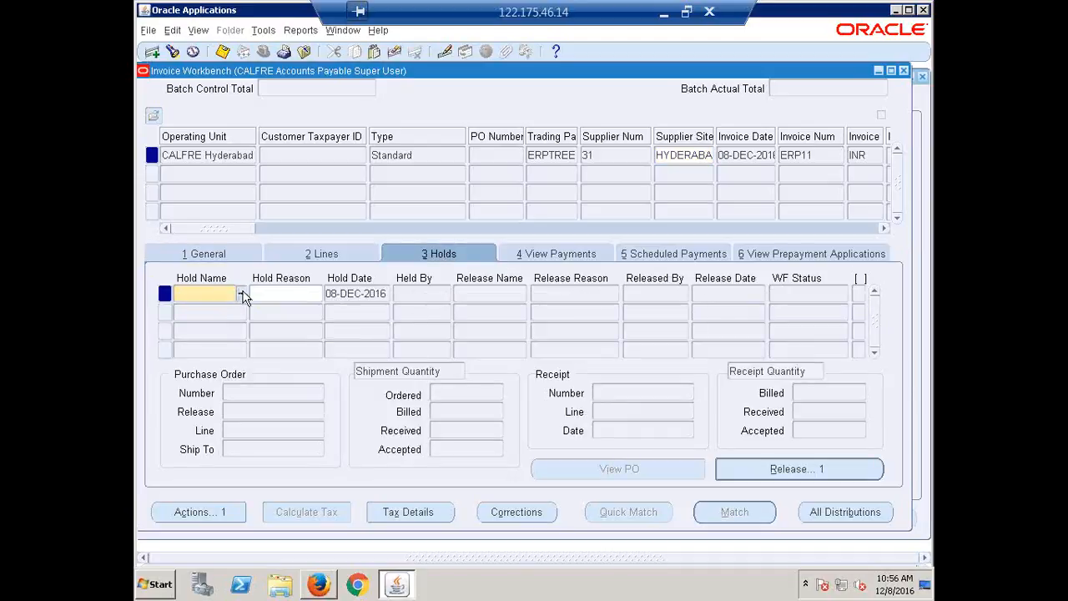
left_click(242, 294)
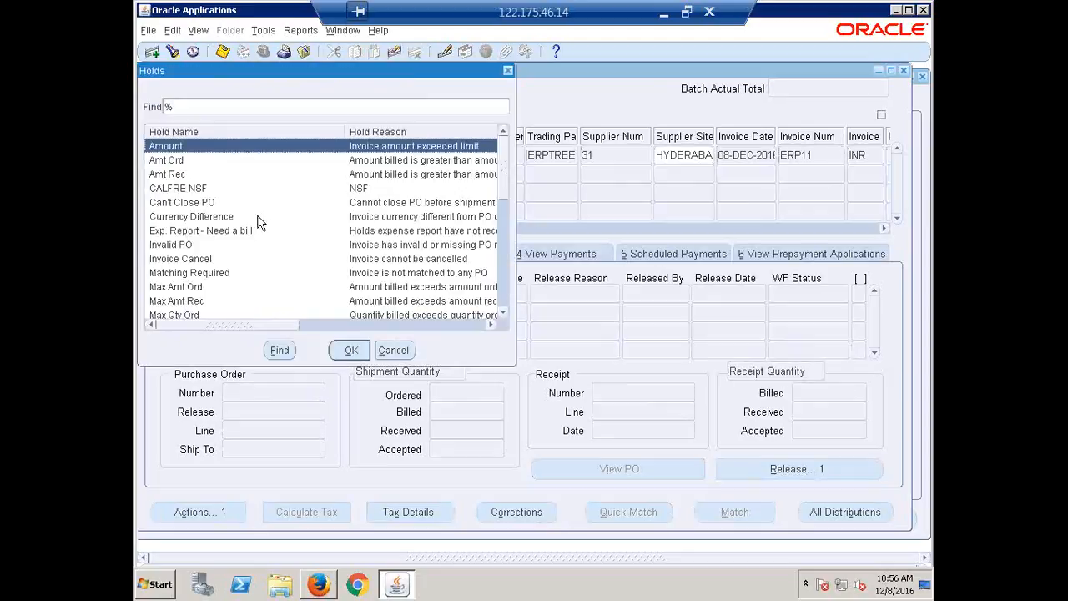
left_click(207, 191)
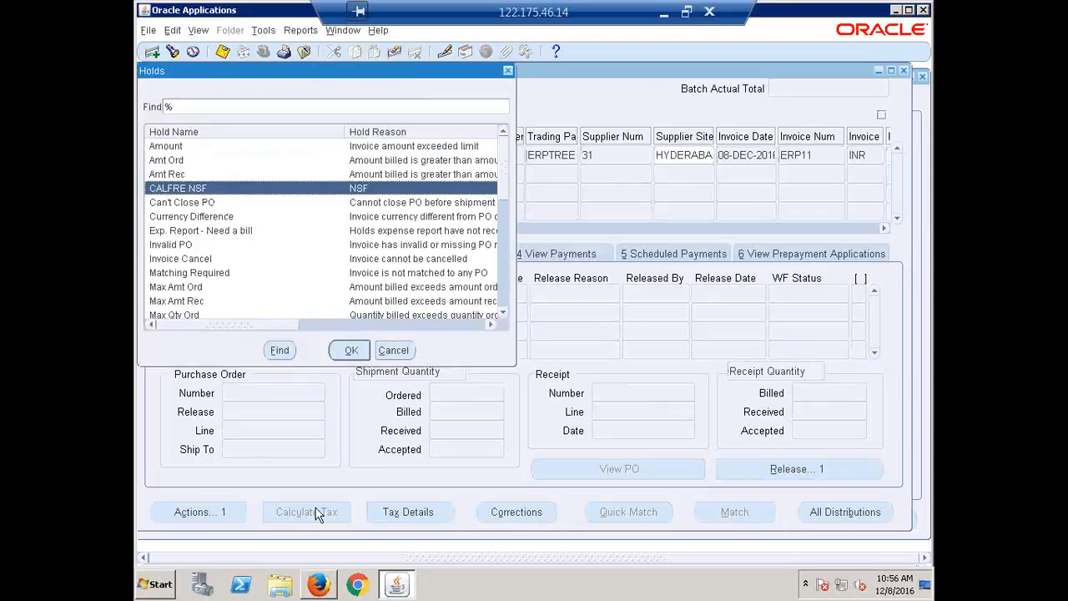
left_click(352, 353)
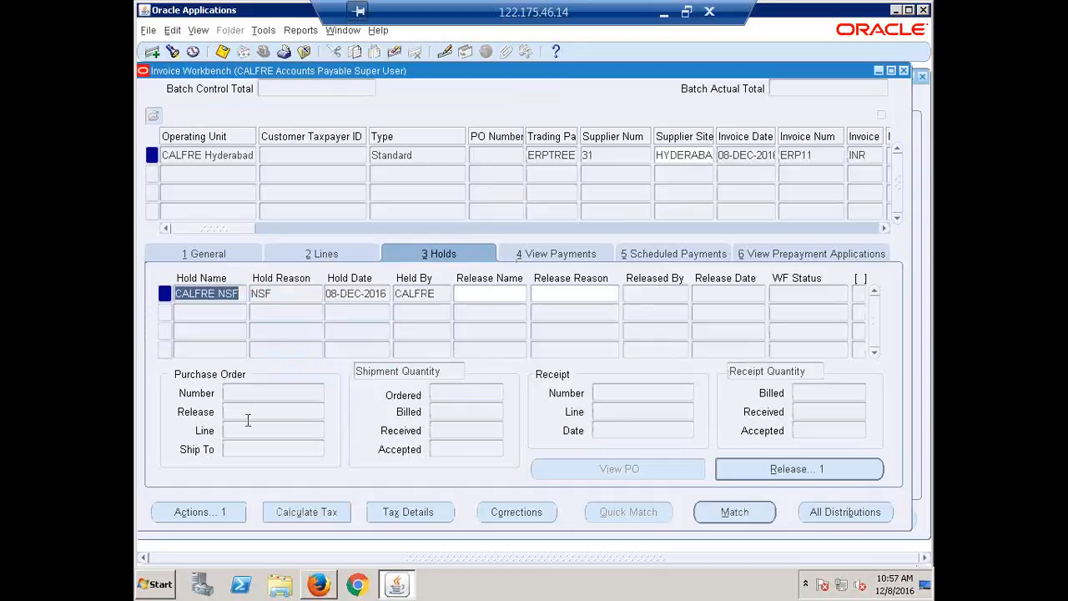
Review the invoice status, the hold record and the invoice actions available while the CALFRE NSF hold is in place
left_click(224, 512)
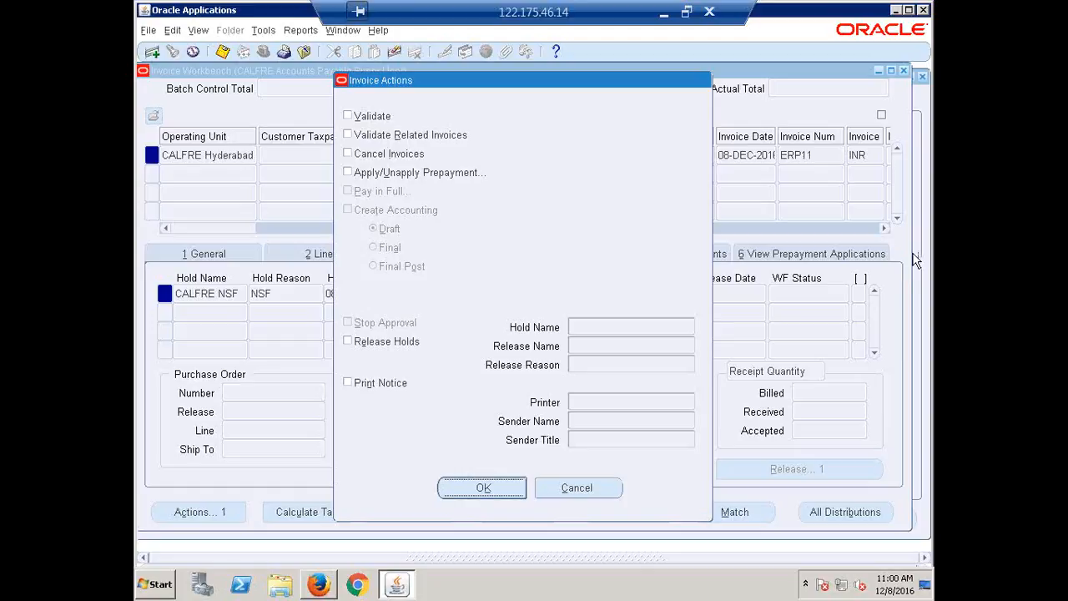
left_click(582, 494)
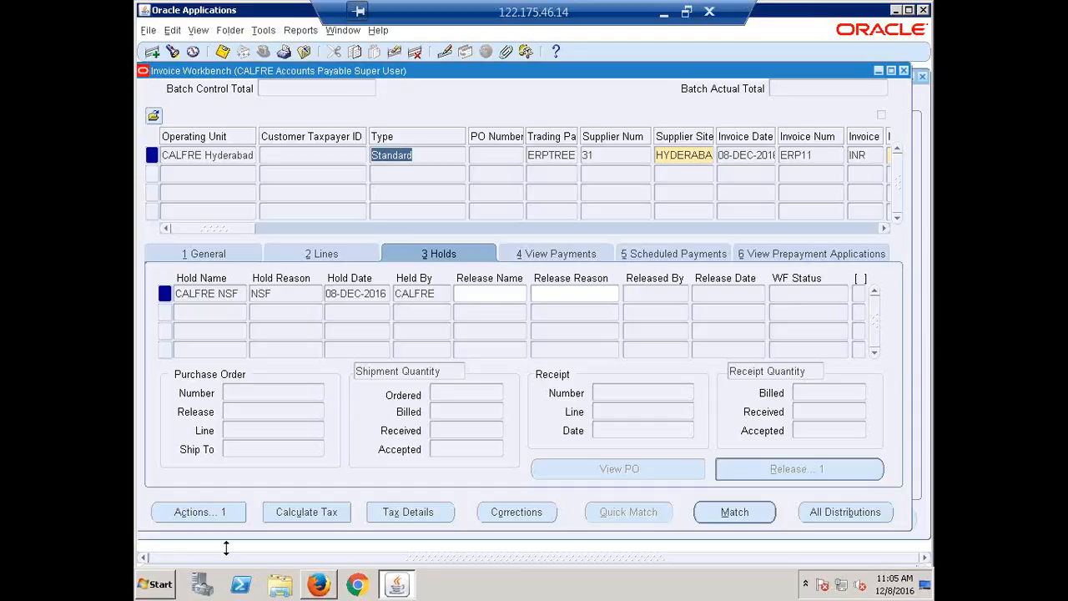
left_click(209, 254)
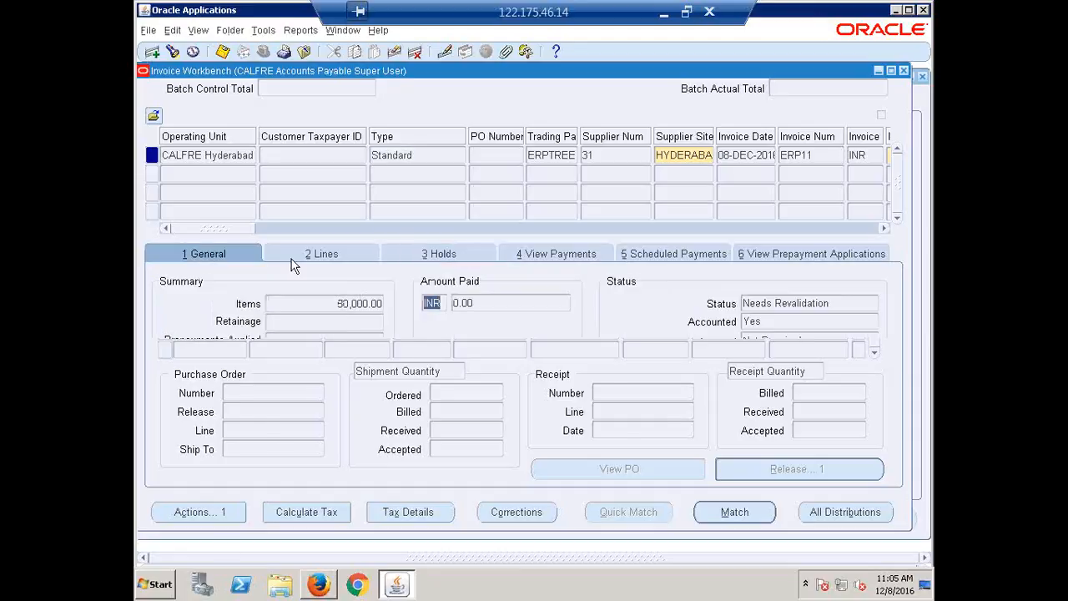
left_click(428, 257)
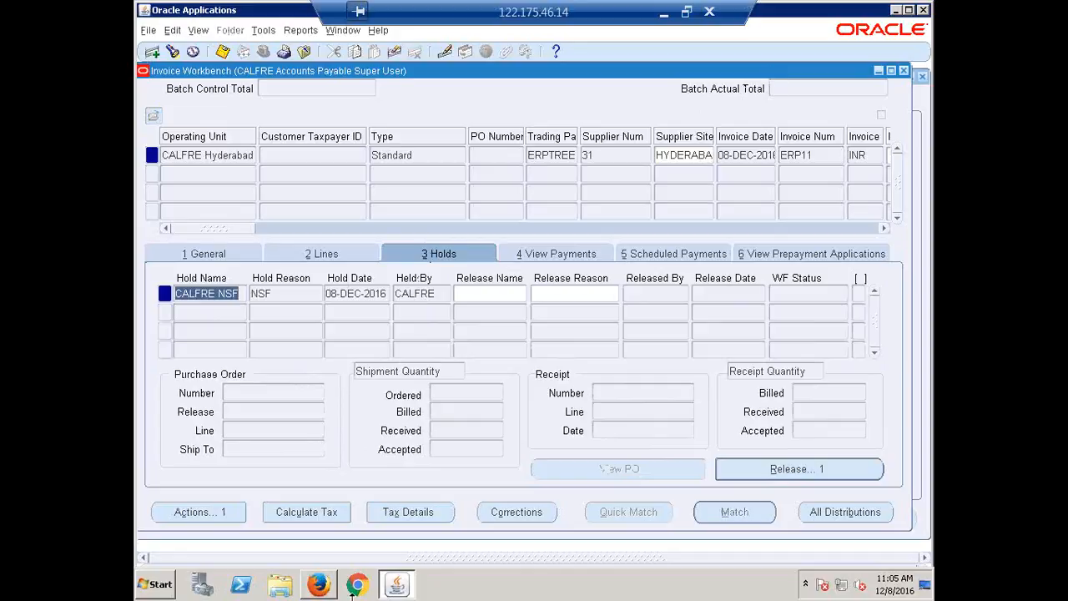
left_click(186, 512)
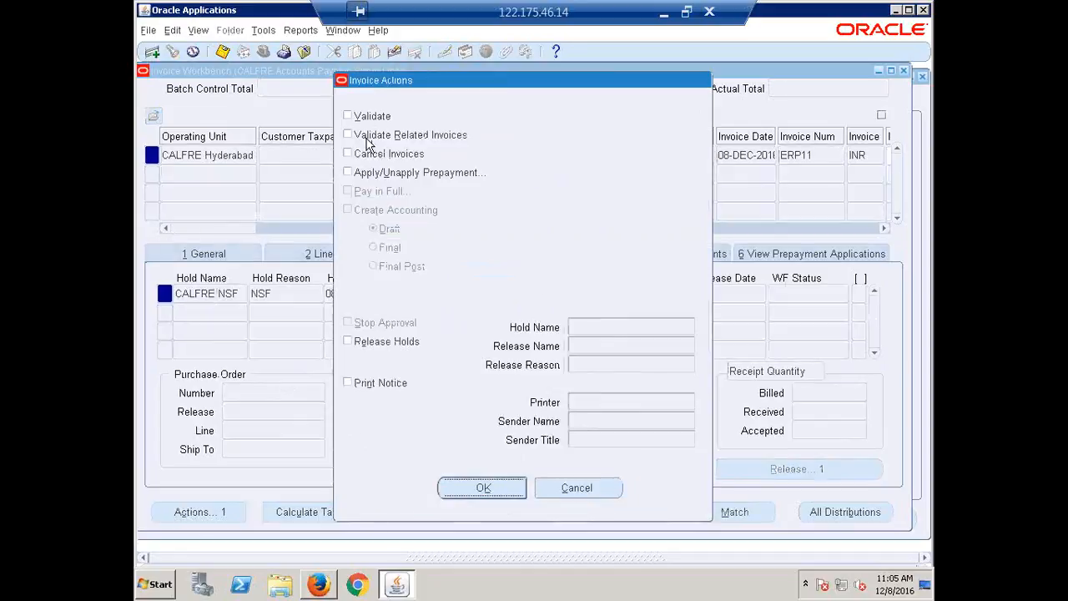
left_click(592, 495)
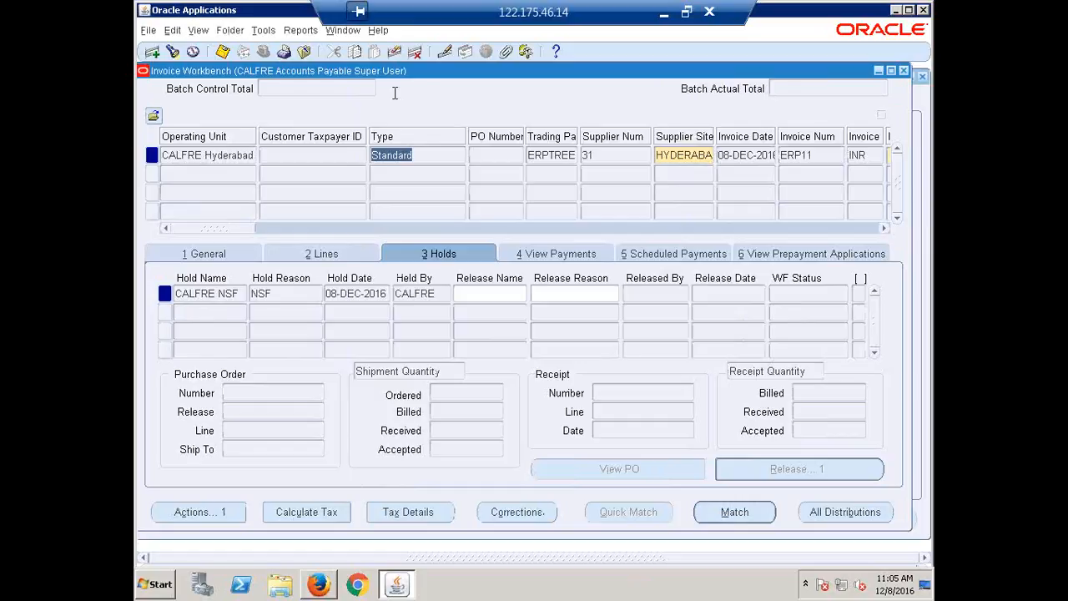
Release the CALFRE NSF hold with the CALFRE Funds Available release name and compare the hold and release users and dates
left_click_drag(292, 70, 310, 83)
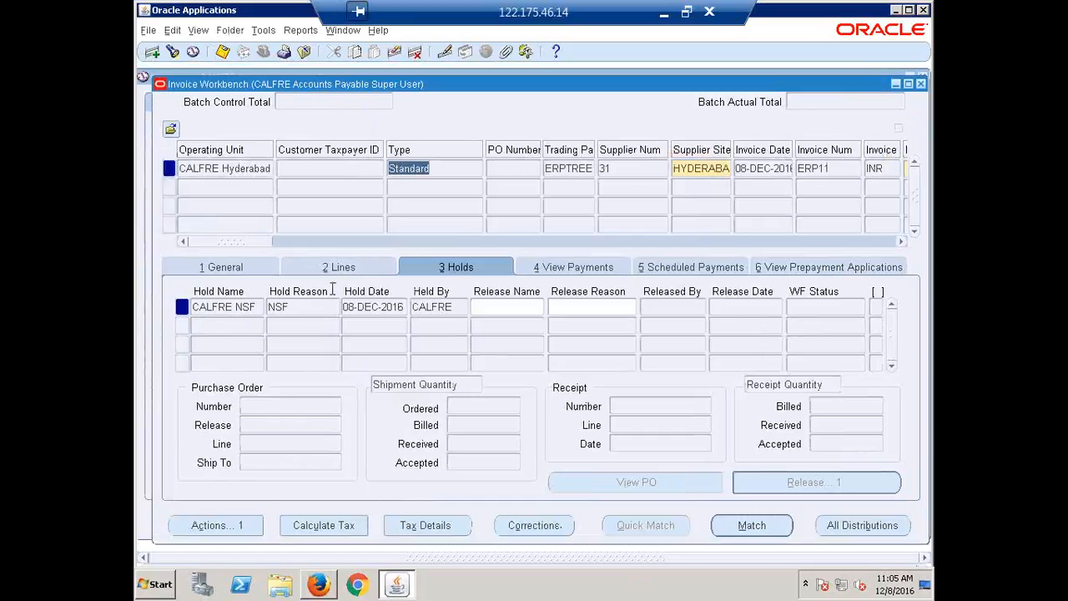
left_click(517, 310)
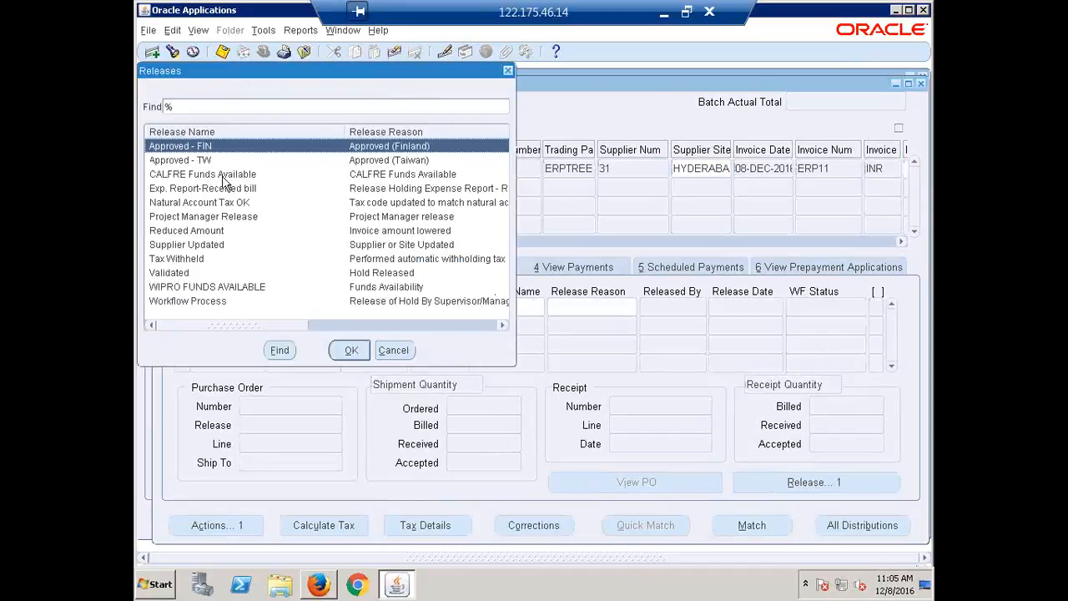
left_click(224, 176)
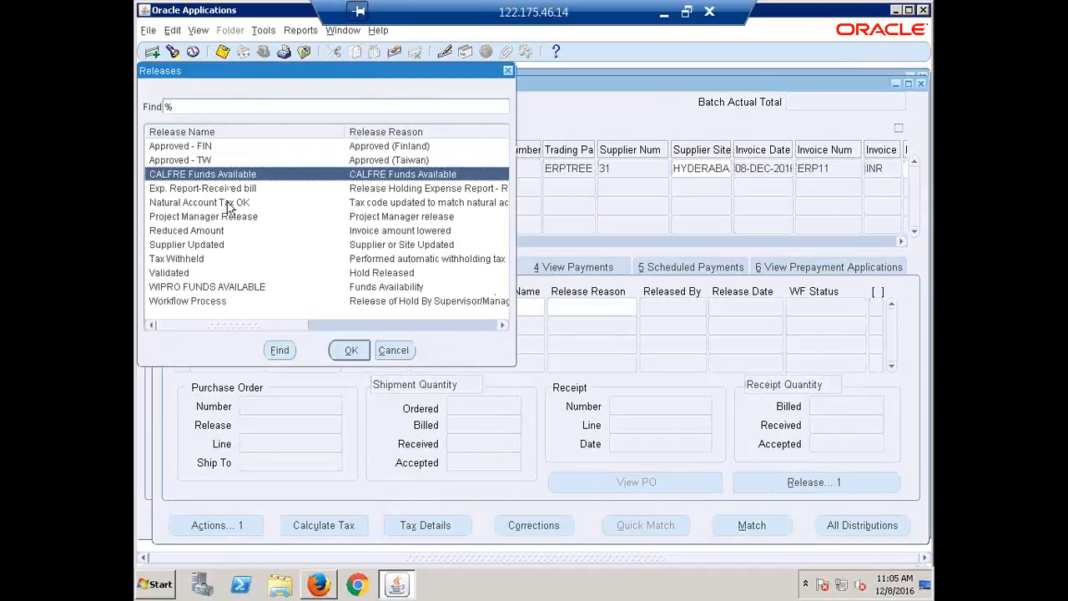
left_click(350, 351)
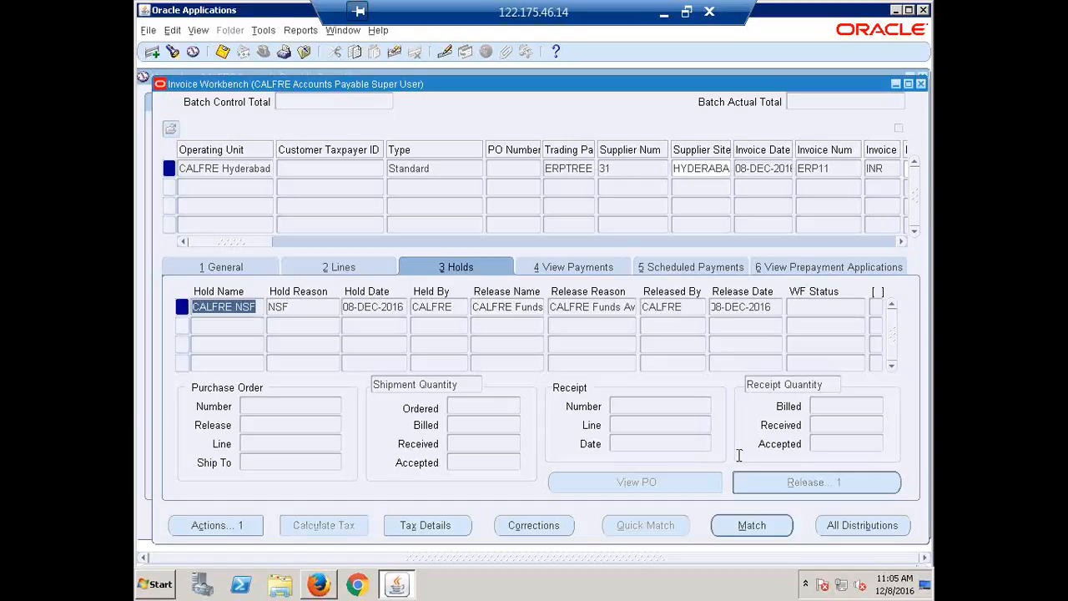
left_click(689, 308)
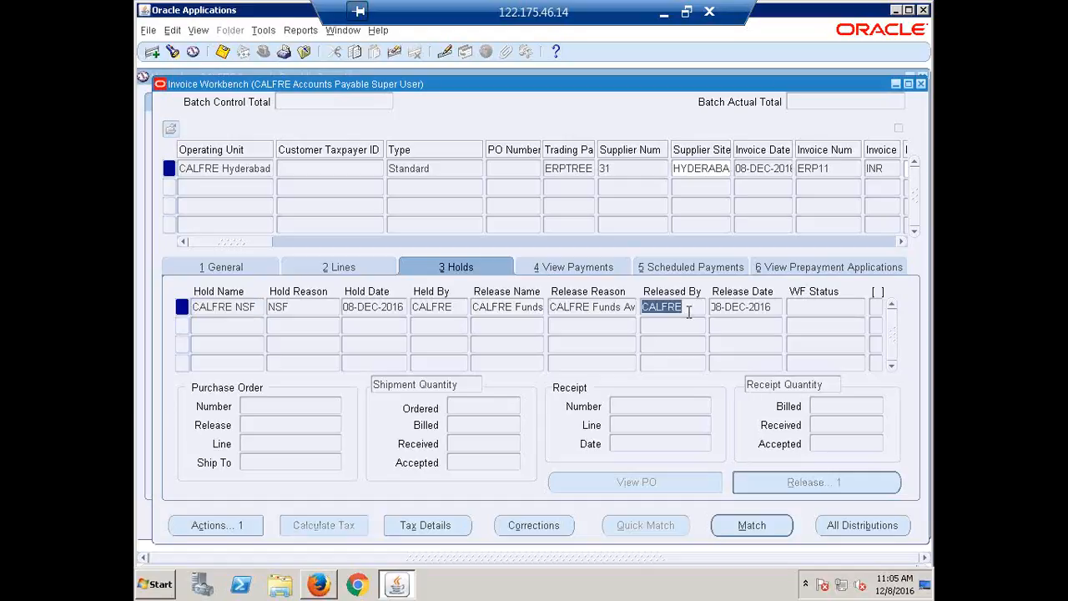
left_click(438, 317)
left_click(696, 307)
left_click(379, 316)
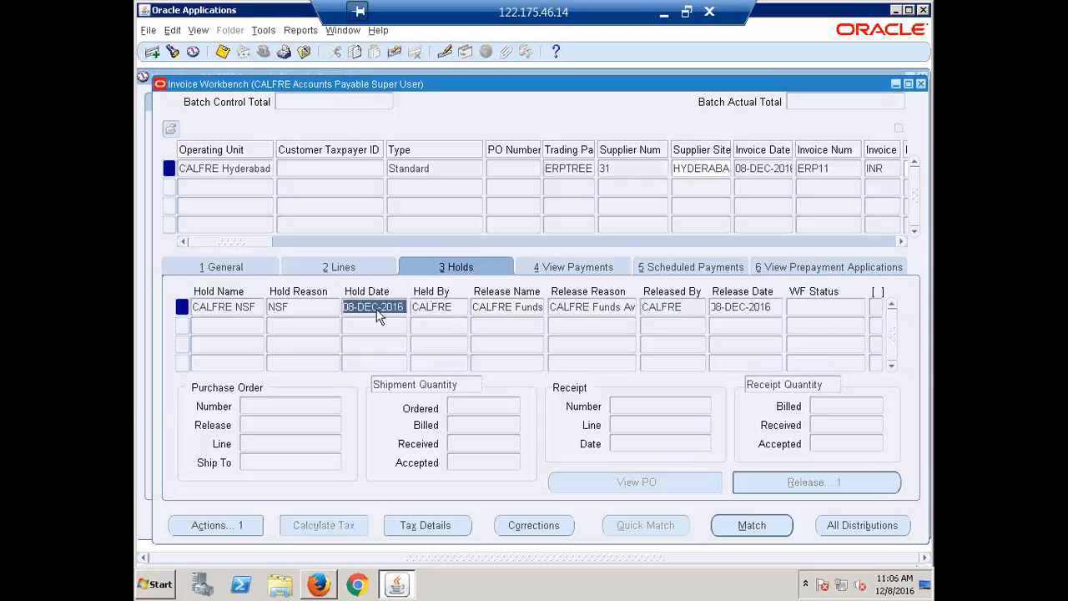
left_click(751, 305)
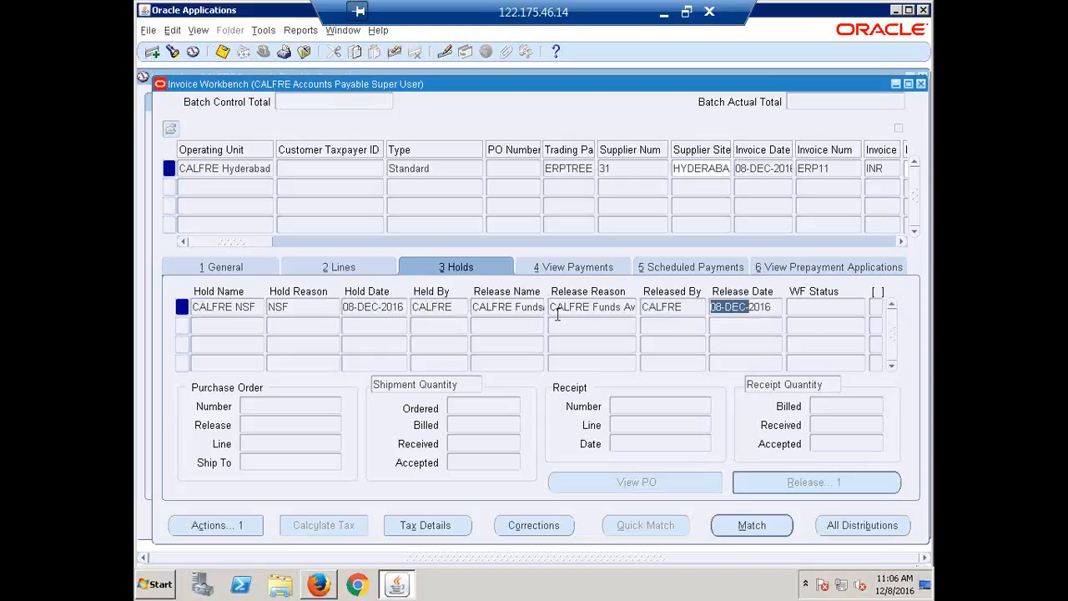
left_click(213, 529)
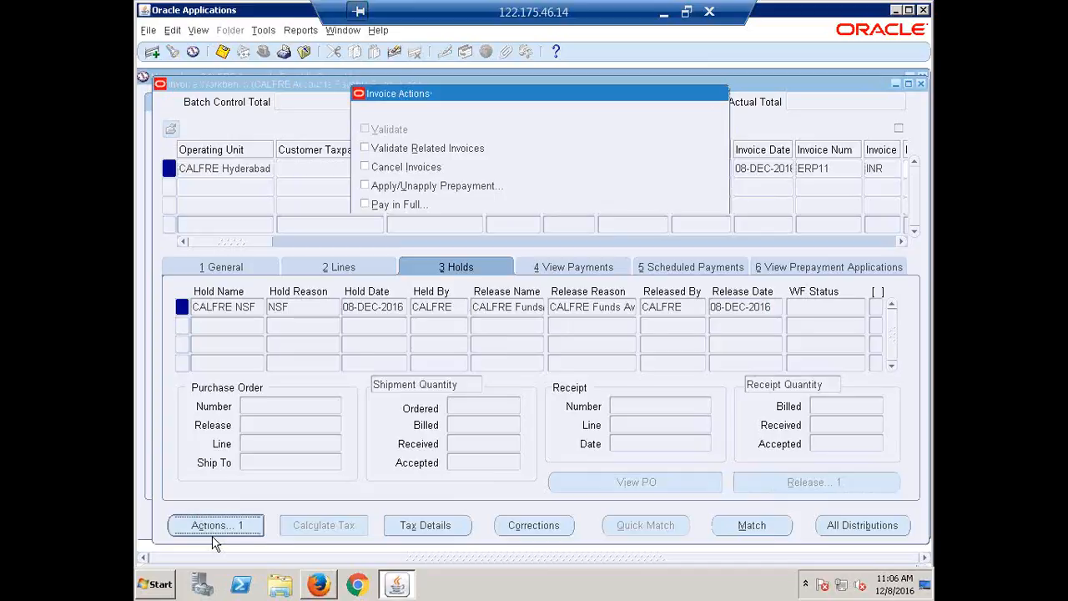
left_click(386, 205)
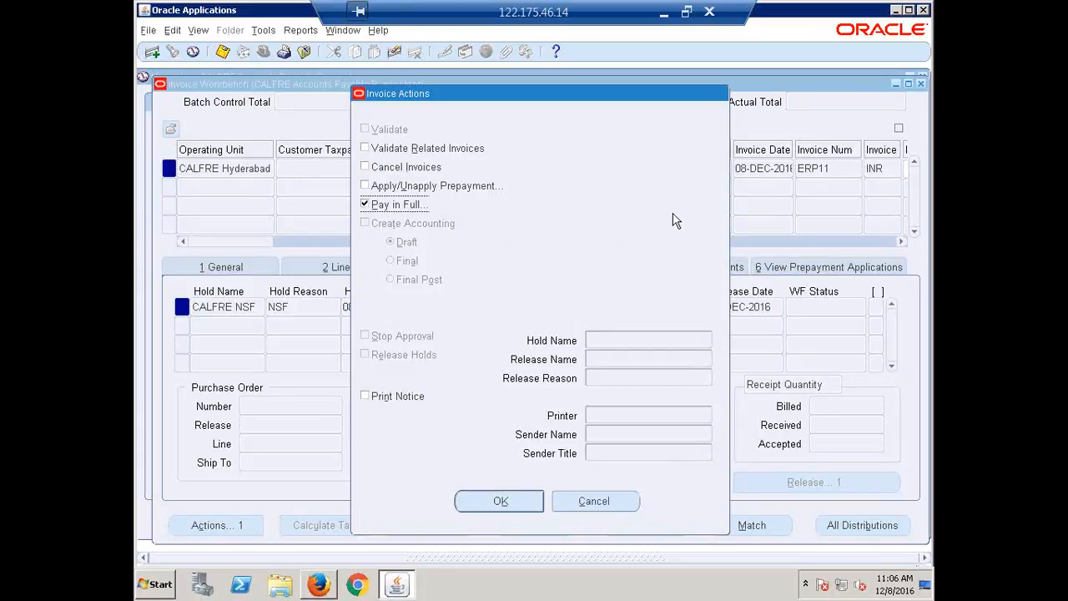
left_click(613, 507)
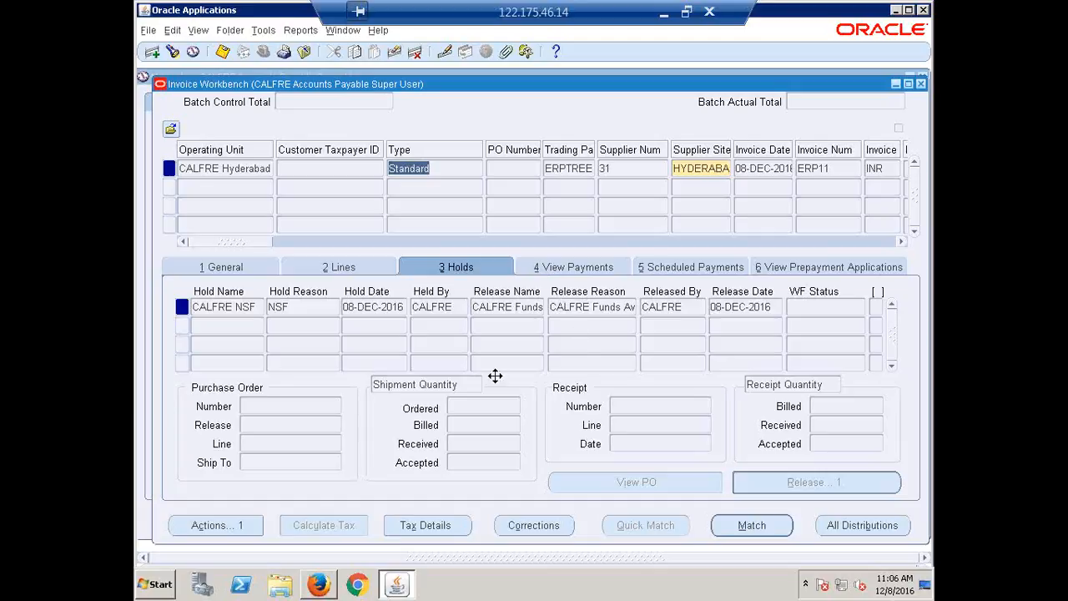
Close the Invoice Workbench and open the supplier entry page
left_click(921, 84)
left_click(165, 304)
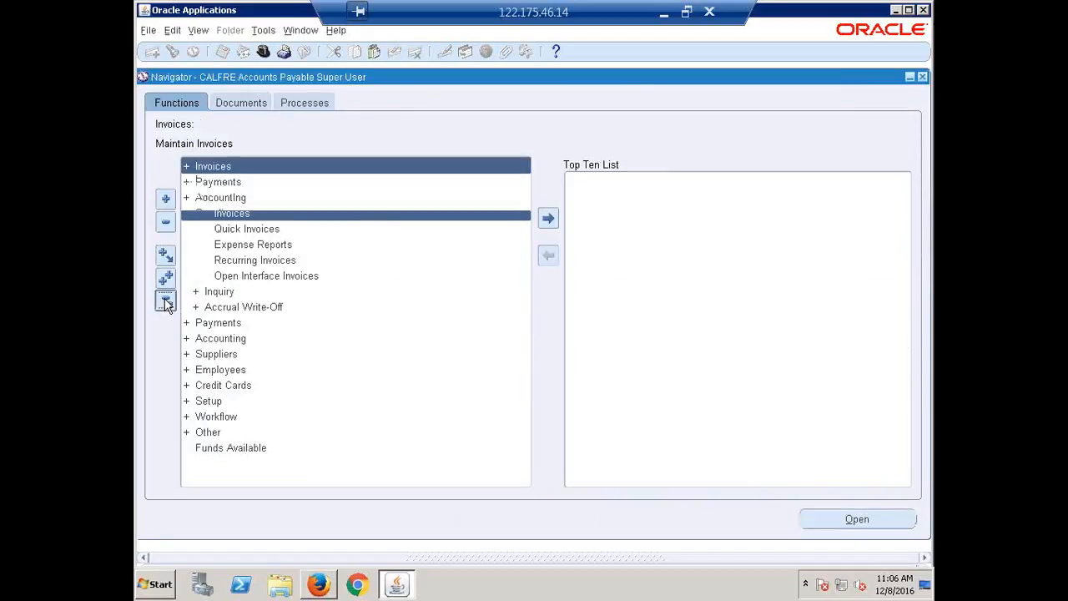
left_click(226, 215)
double_click(226, 215)
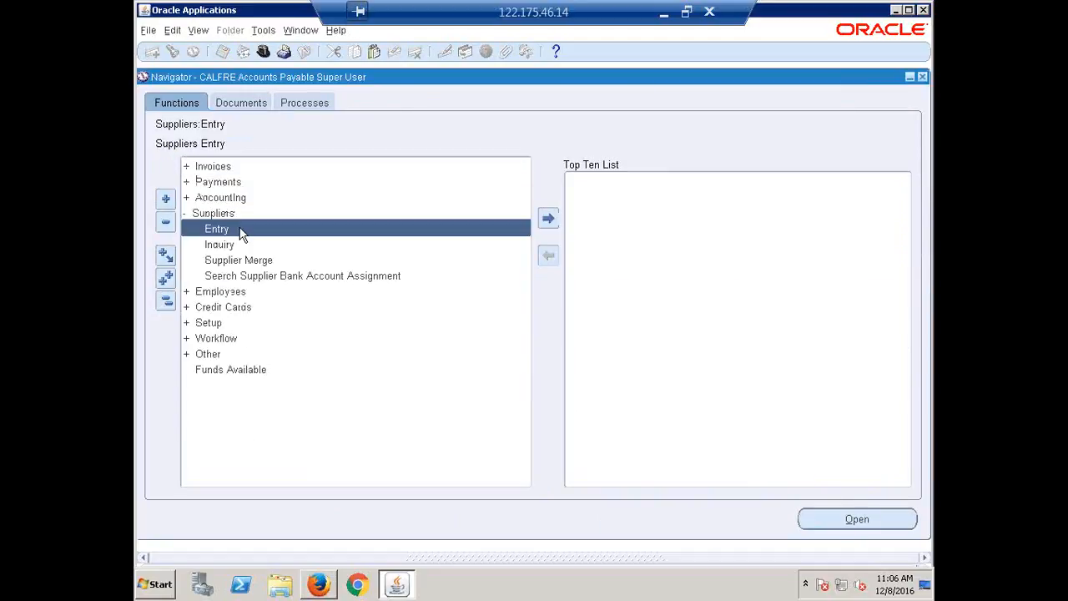
double_click(242, 234)
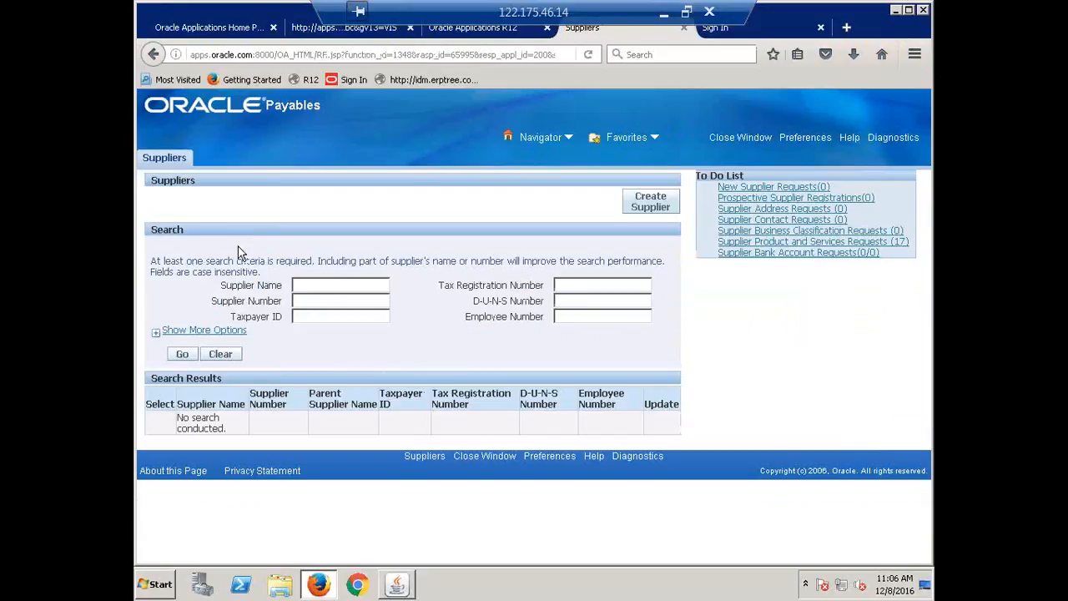
Search for supplier ERPTREE and open the Invoice Management page of its supplier record
left_click(316, 286)
type("ERPTREE")
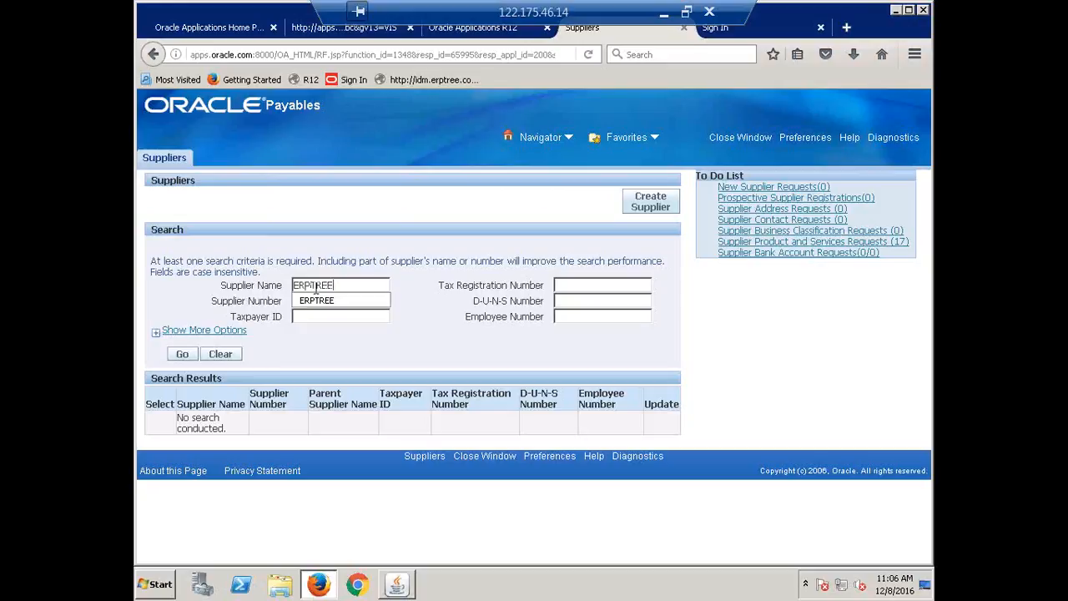
key("Return")
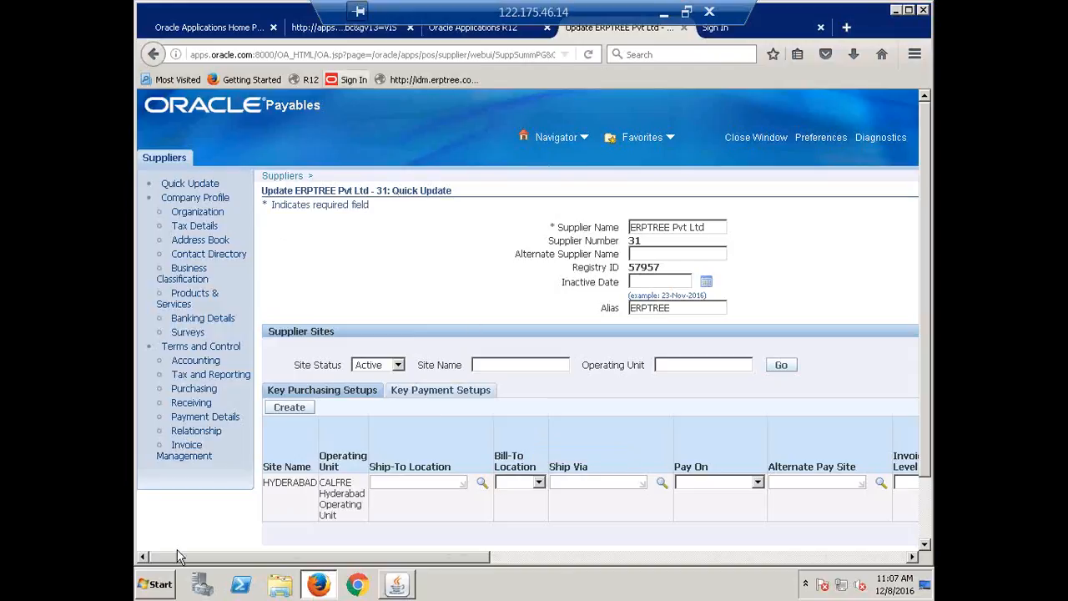
left_click(171, 475)
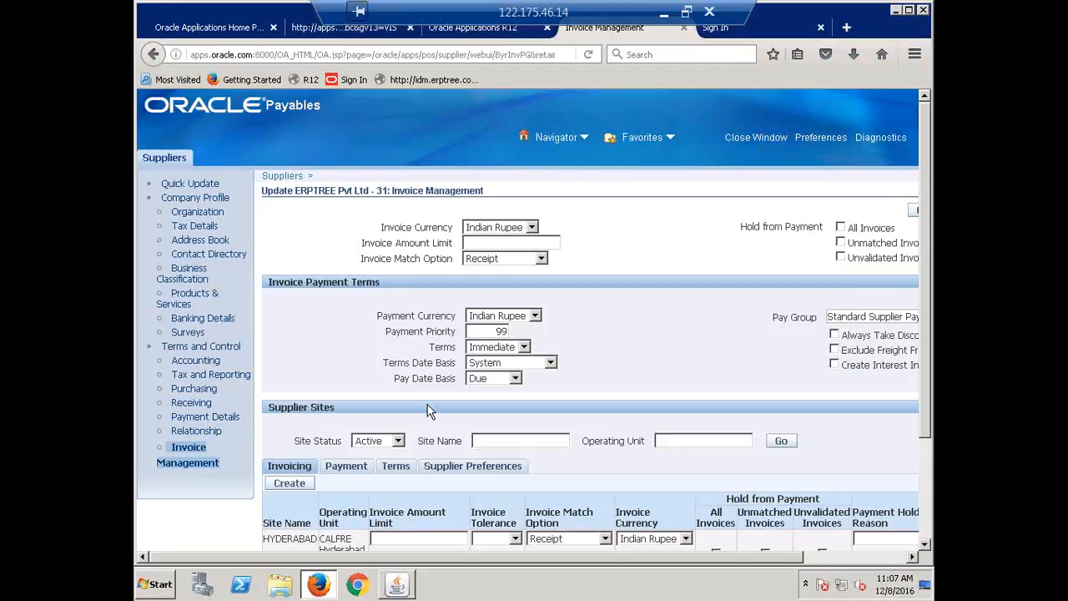
Try the supplier-level hold from payment on all invoices, including its payment hold reason field
left_click(840, 228)
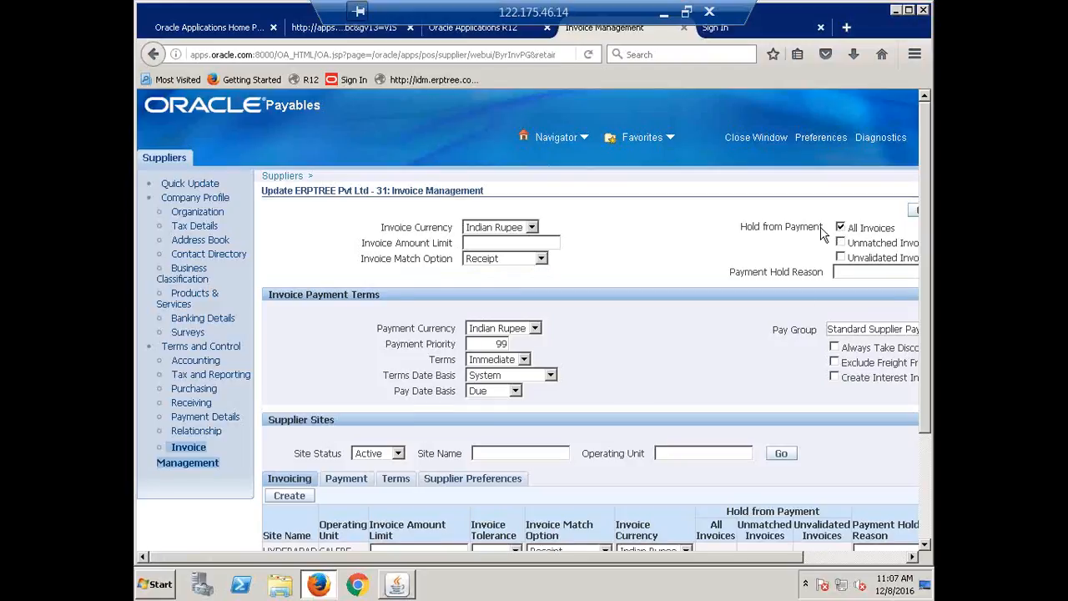
left_click(853, 276)
left_click(840, 226)
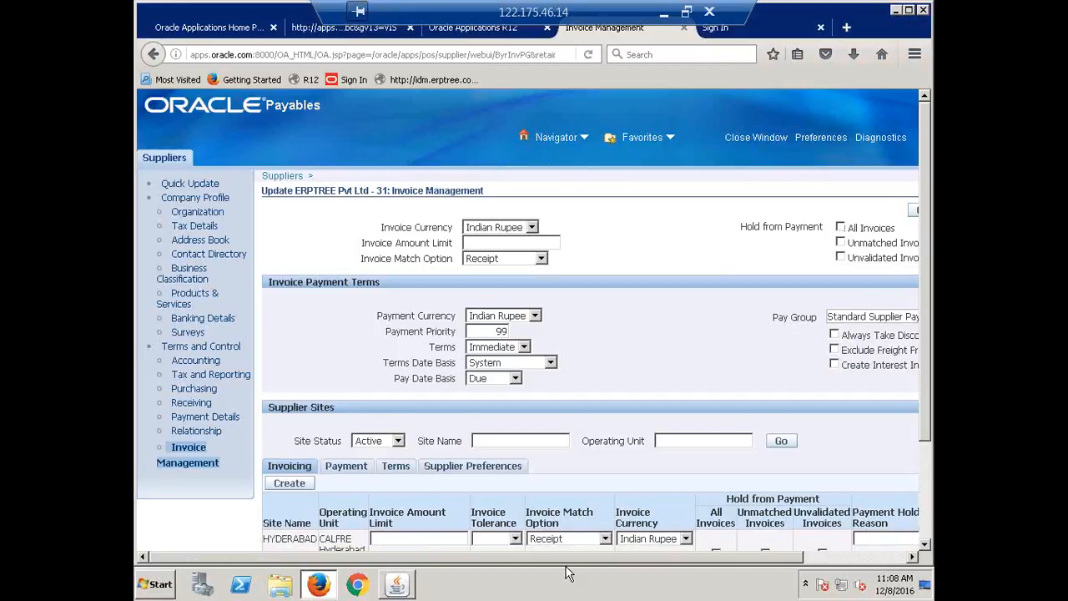
Review the supplier-level and HYDERABAD site-level hold from payment options, and cancel the Invoice Management changes
left_click_drag(527, 558, 731, 582)
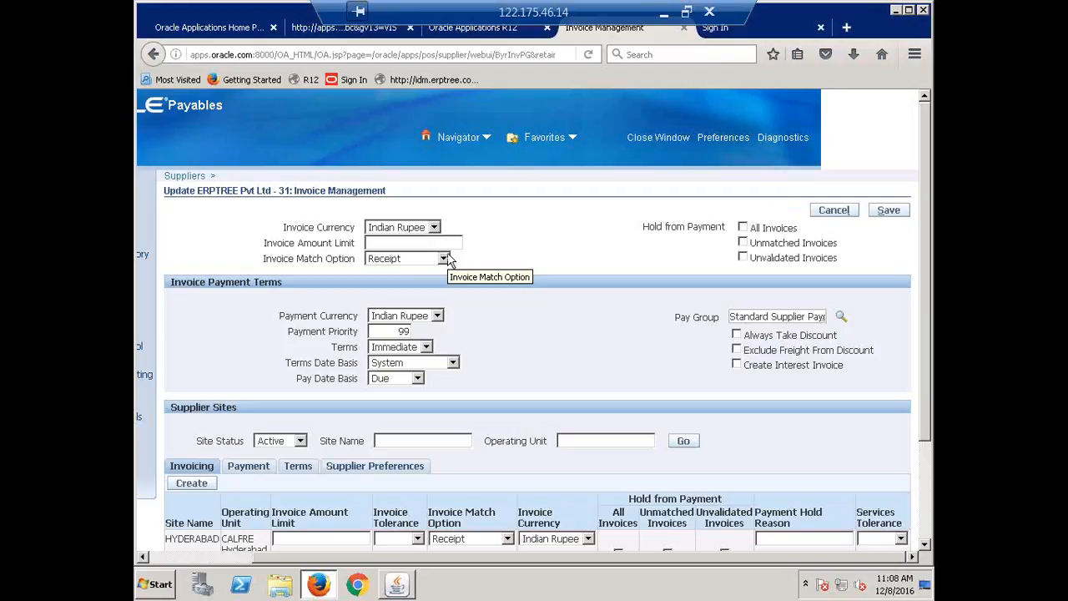
scroll(449, 259, "down", 3)
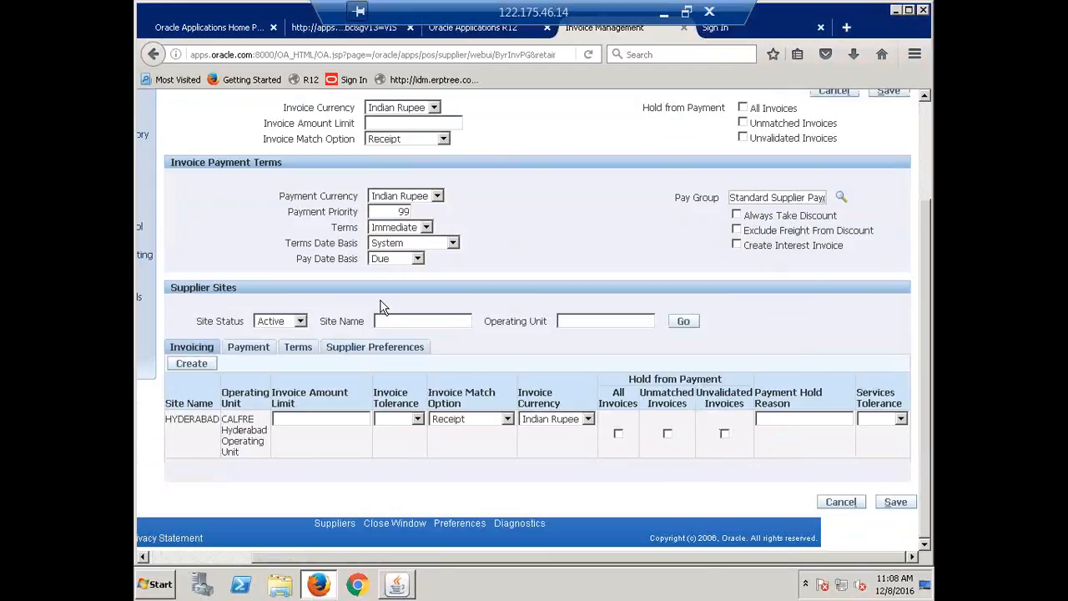
scroll(379, 306, "up", 3)
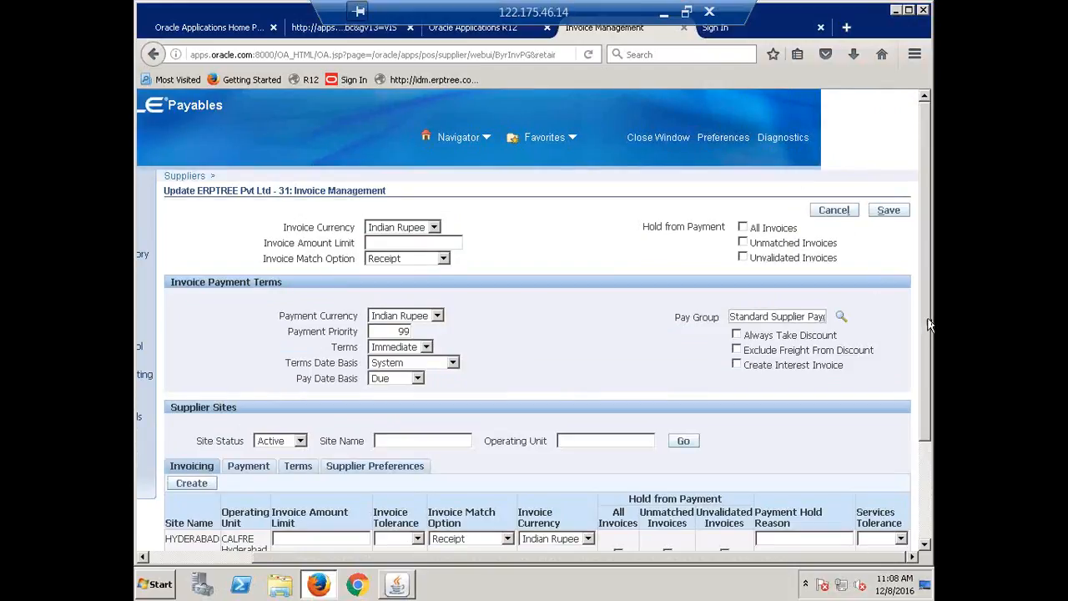
left_click(832, 210)
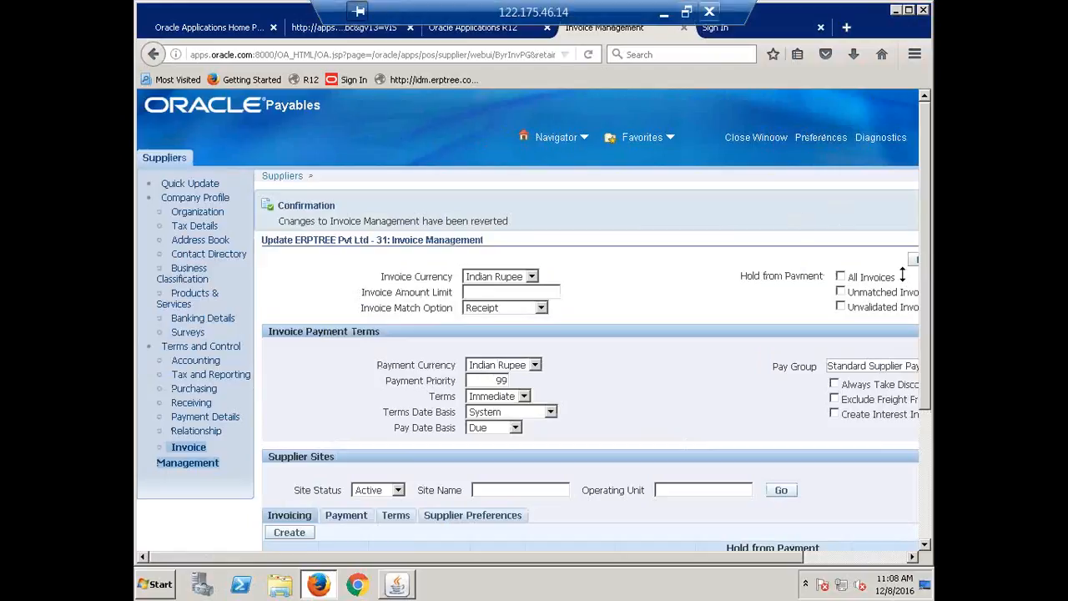
Switch to the Recap.xlsx workbook in Excel and mark Holds & Releaes as Done in cell B348 of the AP Concepts list
left_click(664, 13)
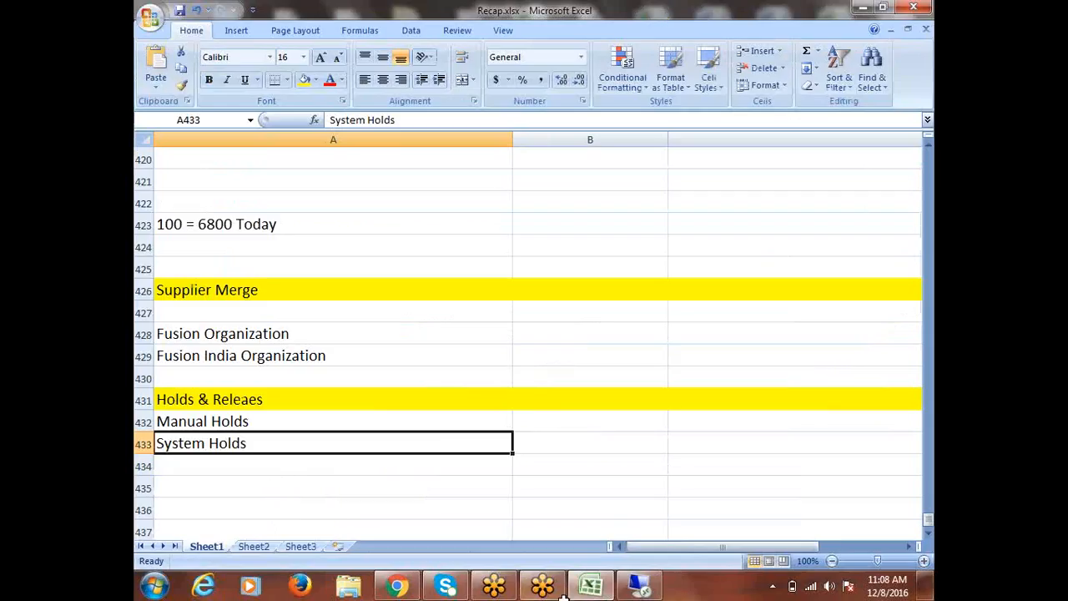
scroll(417, 437, "up", 12)
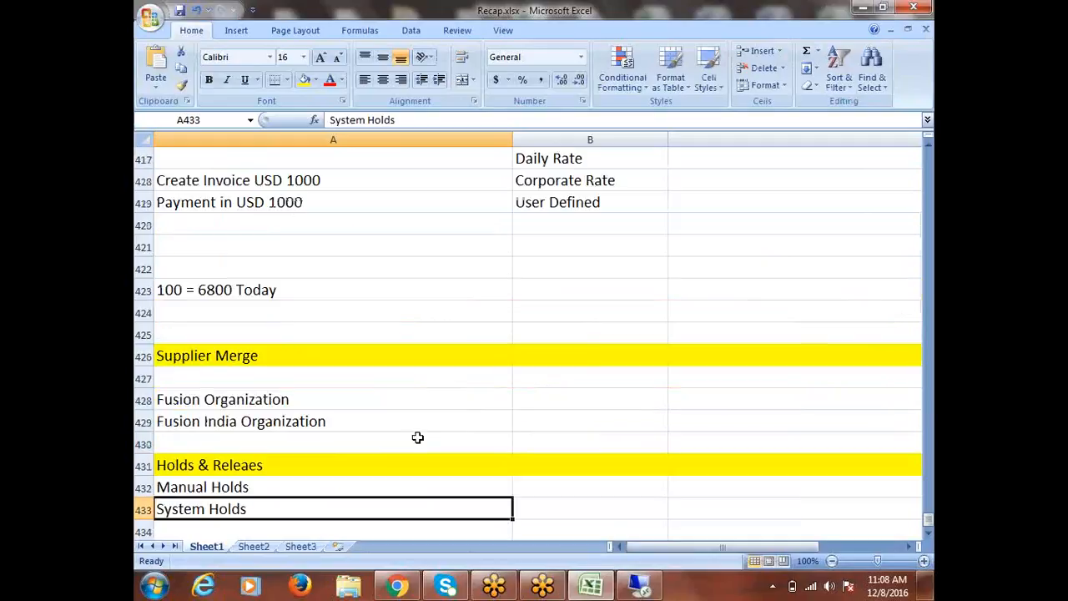
scroll(408, 415, "up", 14)
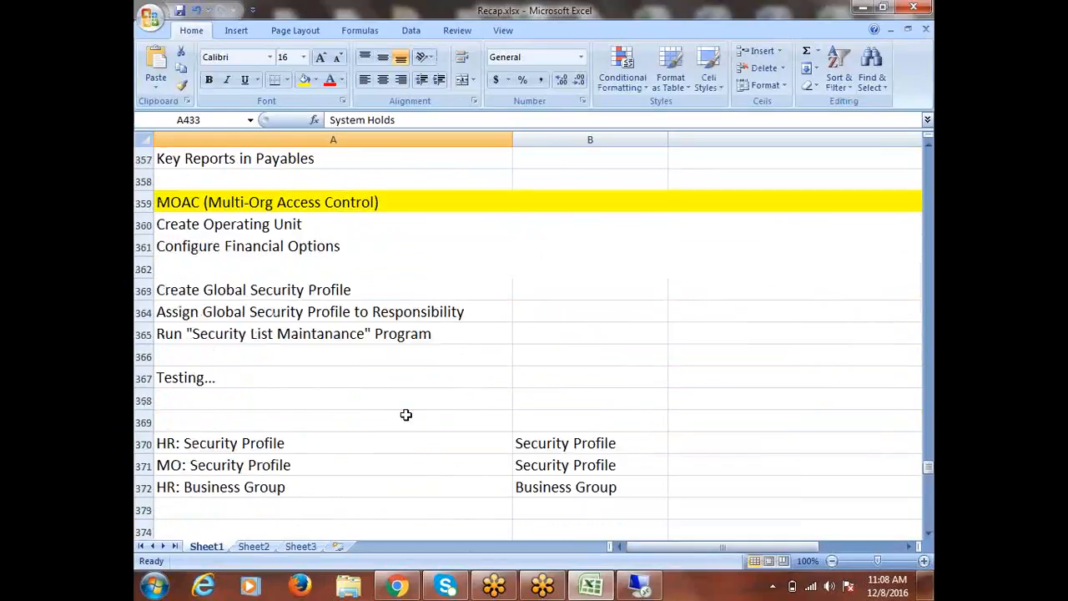
scroll(408, 415, "up", 1)
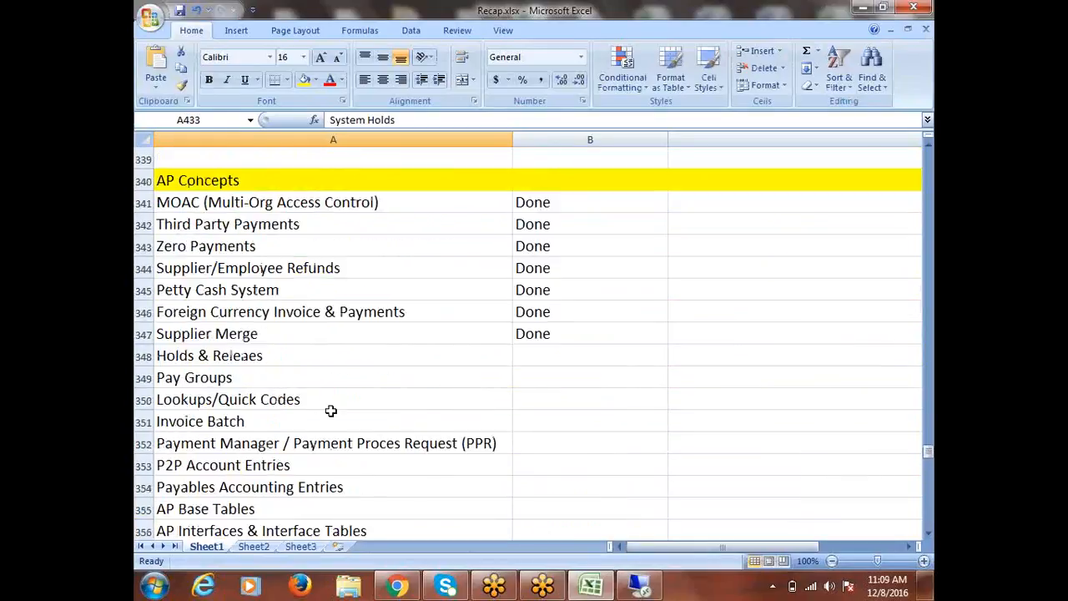
left_click(265, 334)
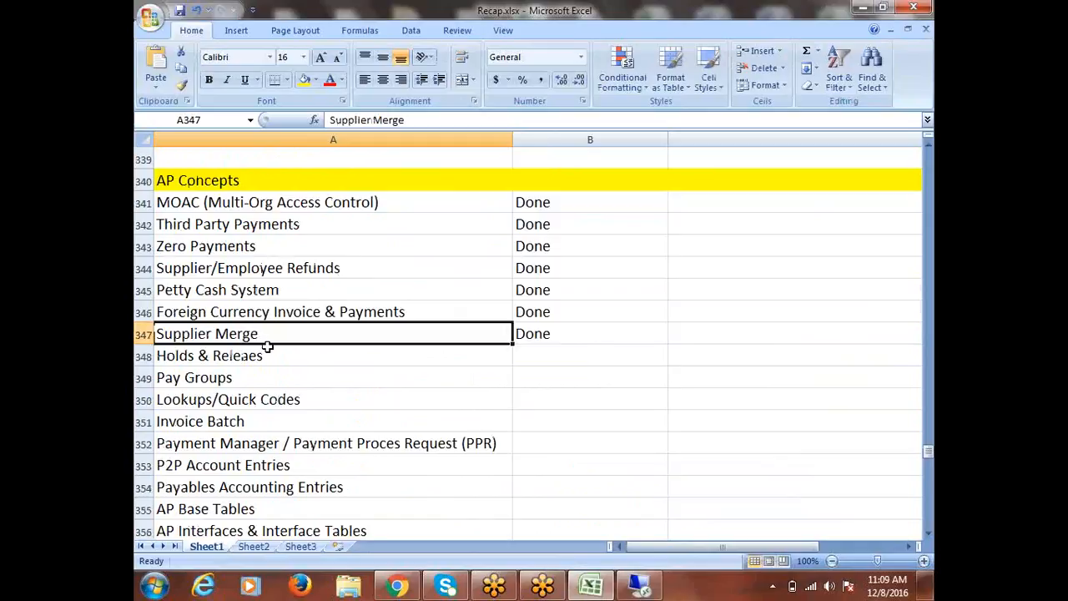
left_click(268, 357)
key("Tab")
type("D")
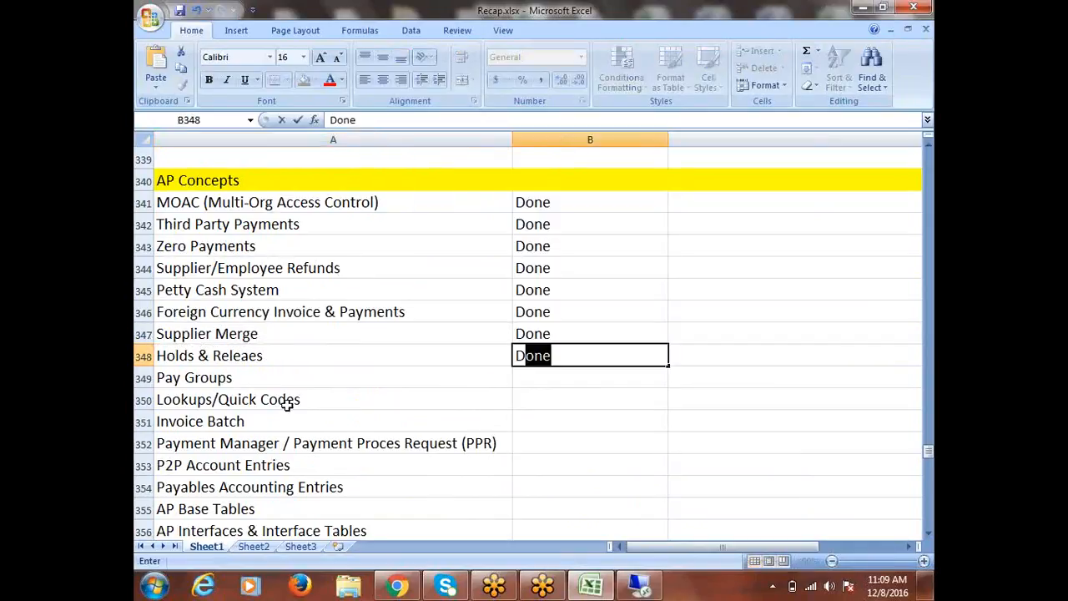
Copy the Pay Groups text from the AP Concepts list into cell A435 below the Holds & Releaes section and save the workbook
left_click(237, 376)
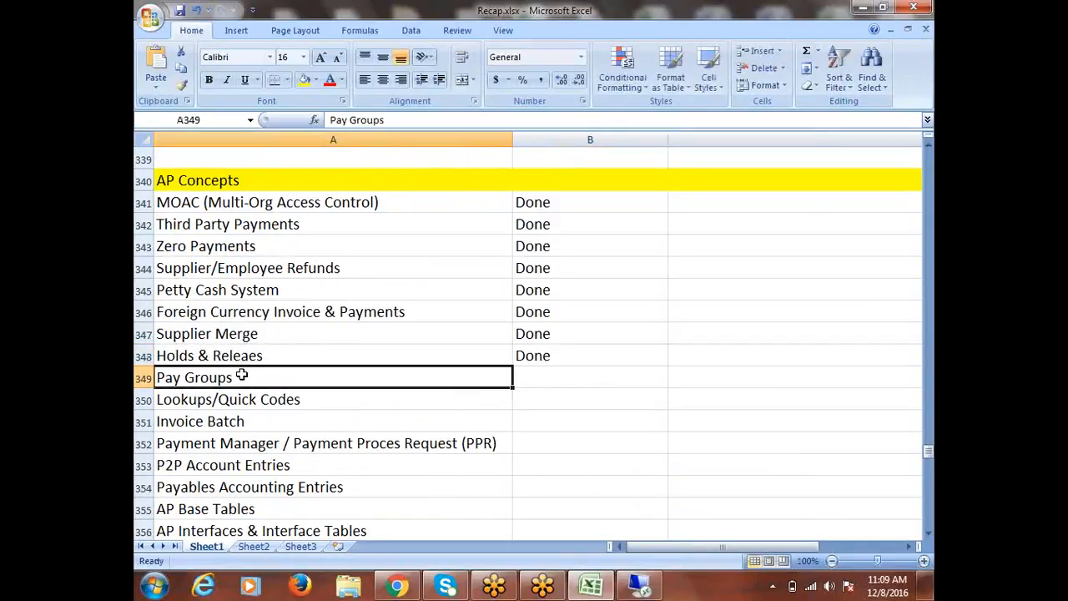
double_click(237, 380)
left_click_drag(237, 380, 159, 386)
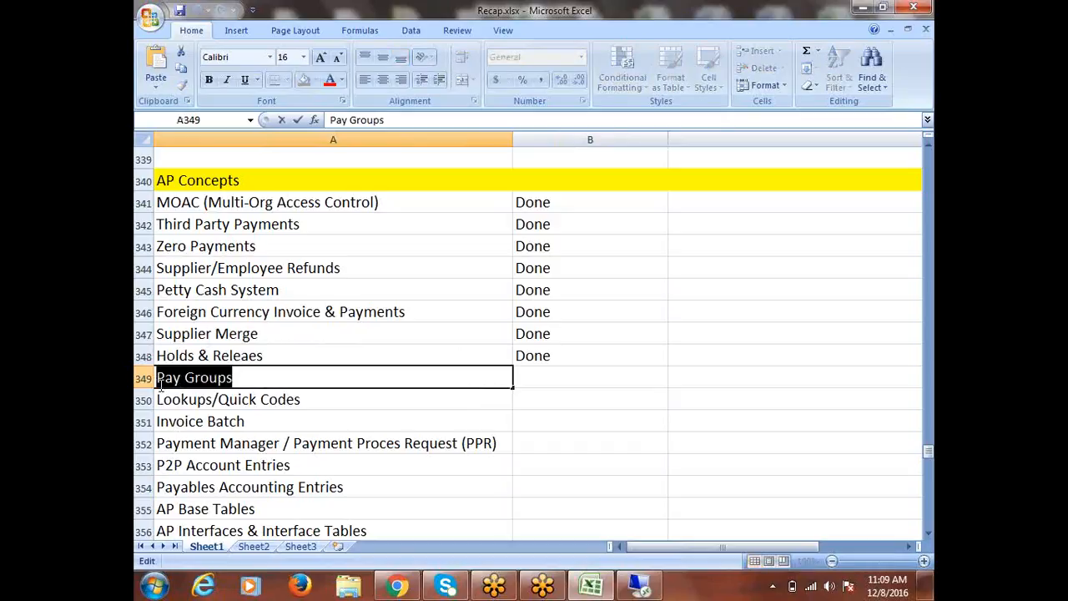
scroll(454, 431, "down", 7)
scroll(454, 431, "down", 18)
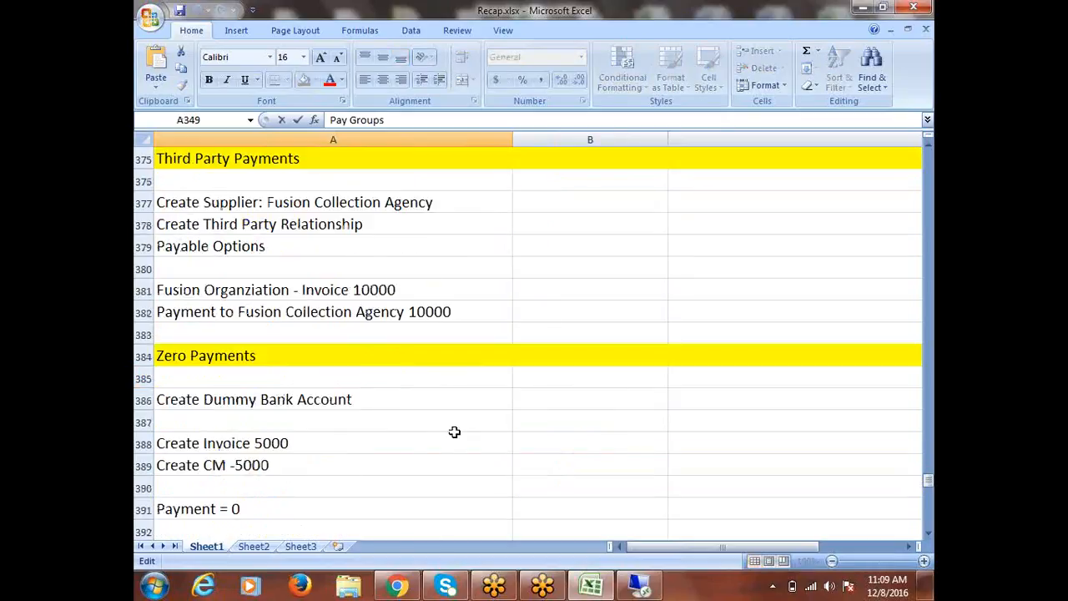
scroll(454, 434, "down", 5)
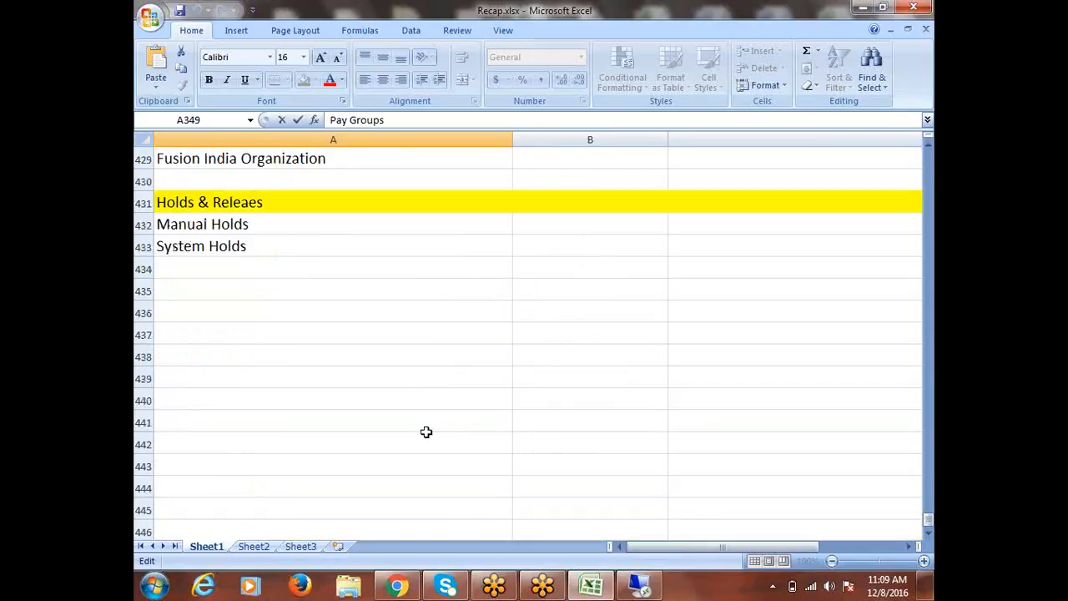
left_click(143, 288)
type("Pay Groups")
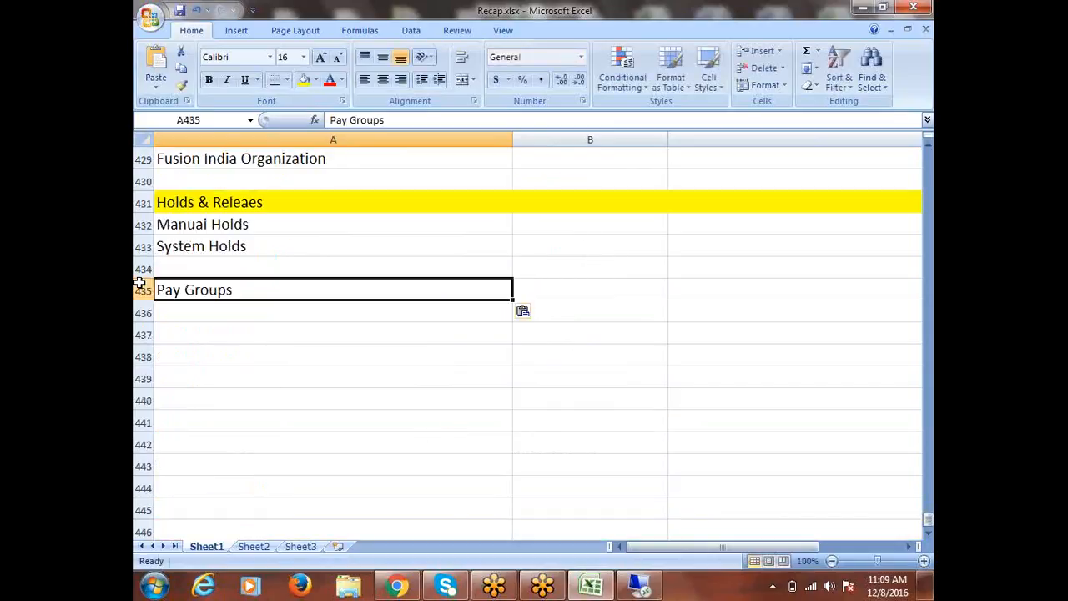
key("ctrl+s")
Fill the whole Pay Groups row 435 with yellow as a section heading and save the workbook
left_click(138, 289)
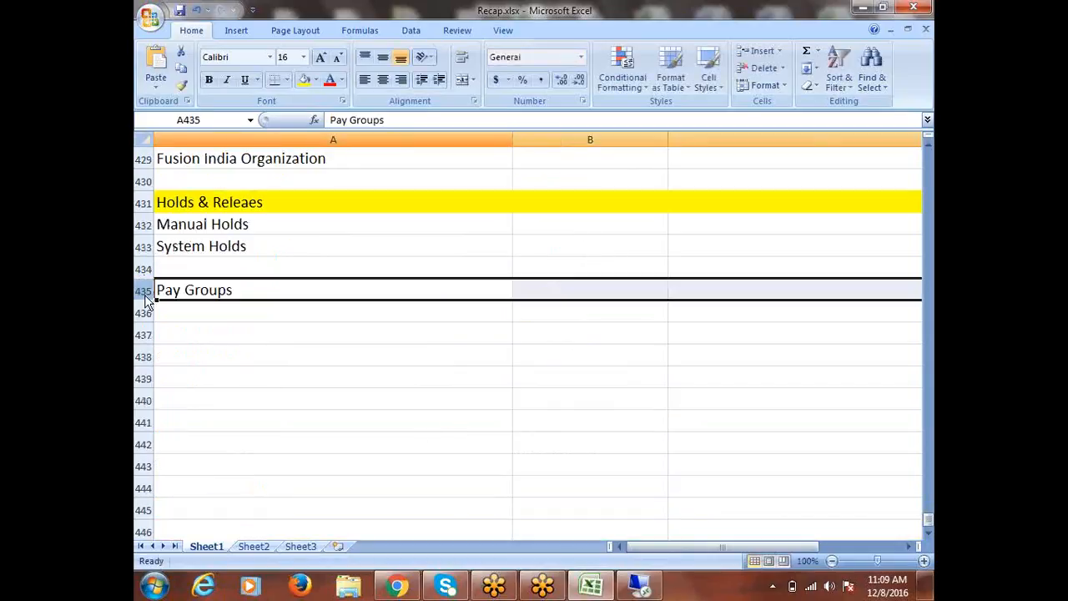
left_click(304, 79)
key("ctrl+s")
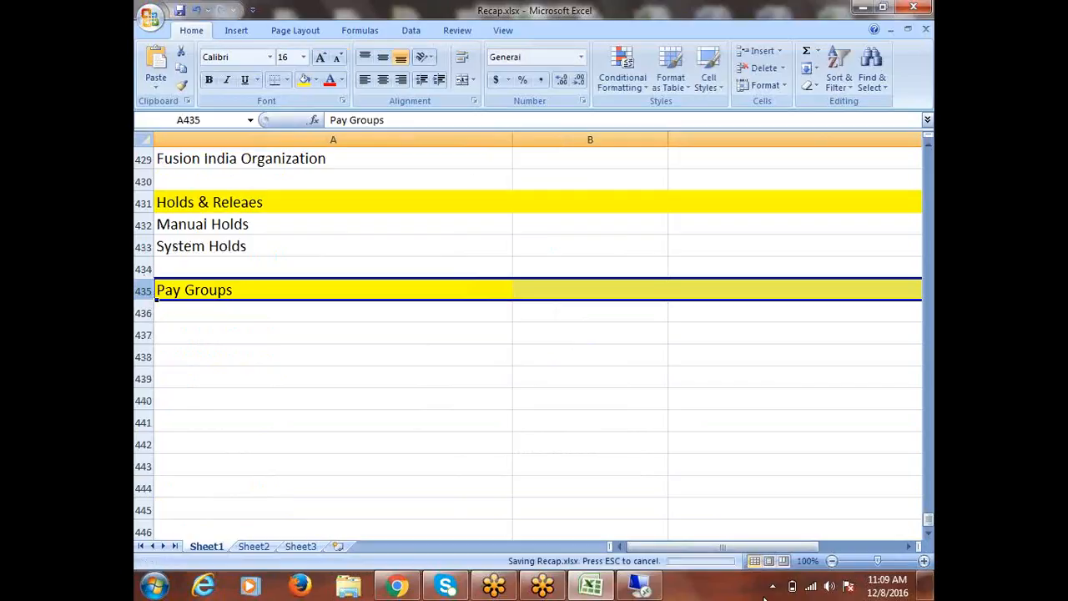
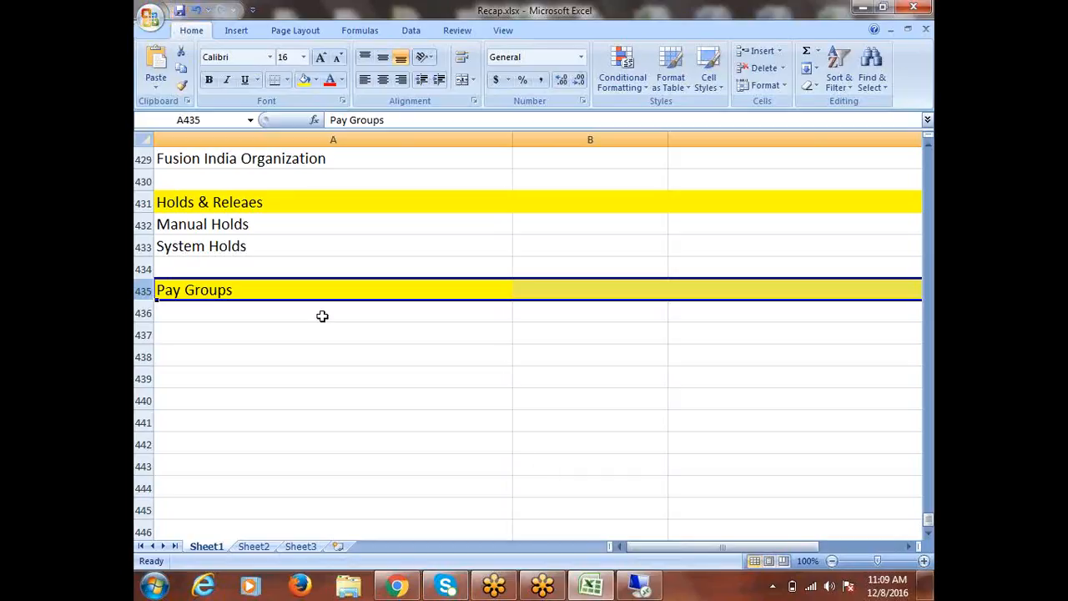
Switch from the recap workbook to Oracle Applications and open the Purchasing lookups from Setup > Lookups
left_click(221, 297)
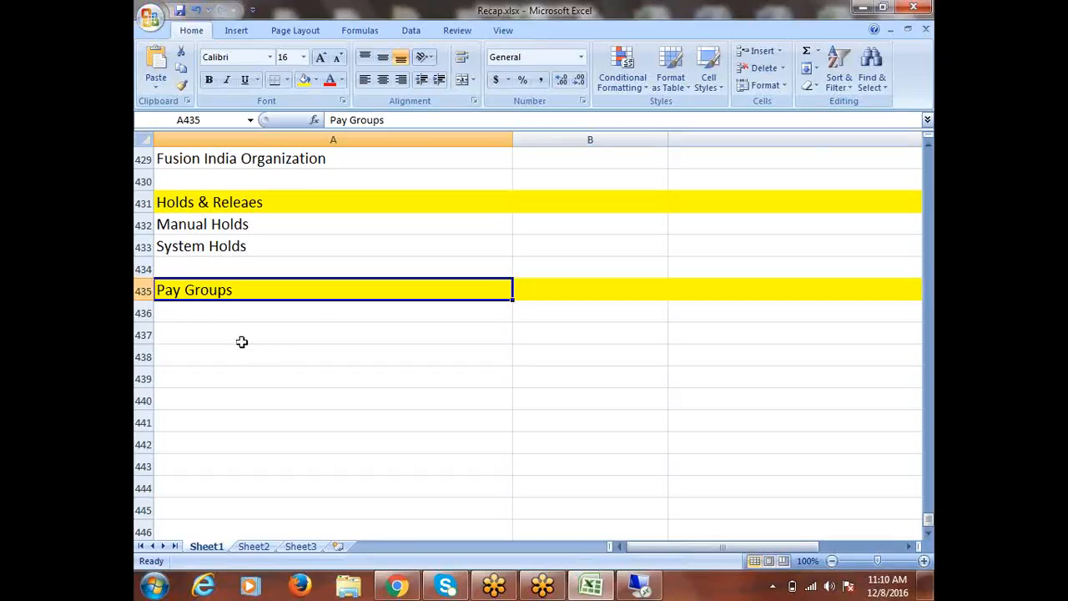
left_click(642, 588)
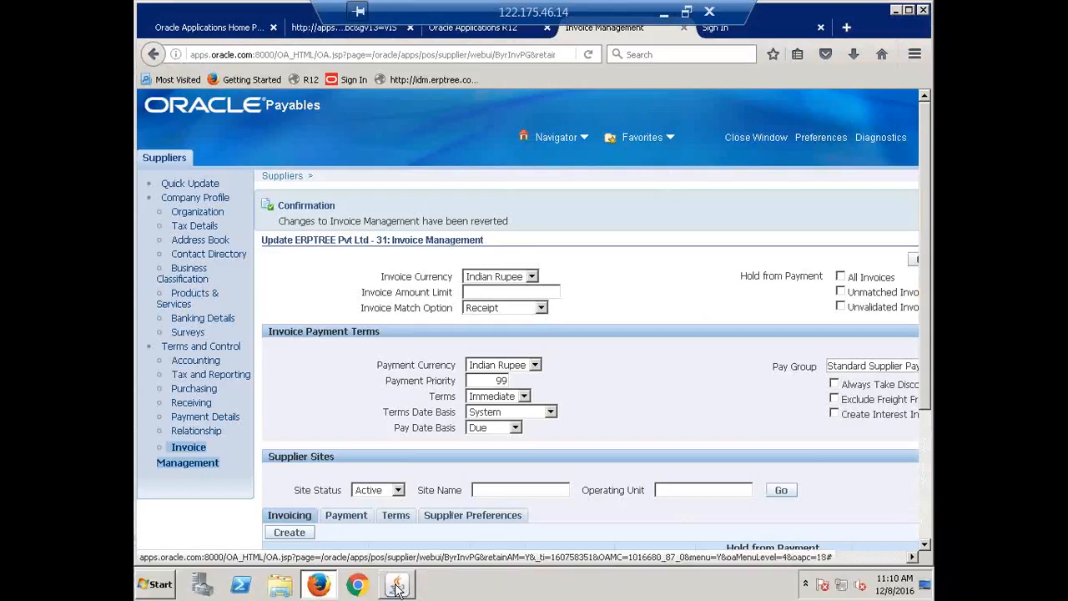
left_click(396, 585)
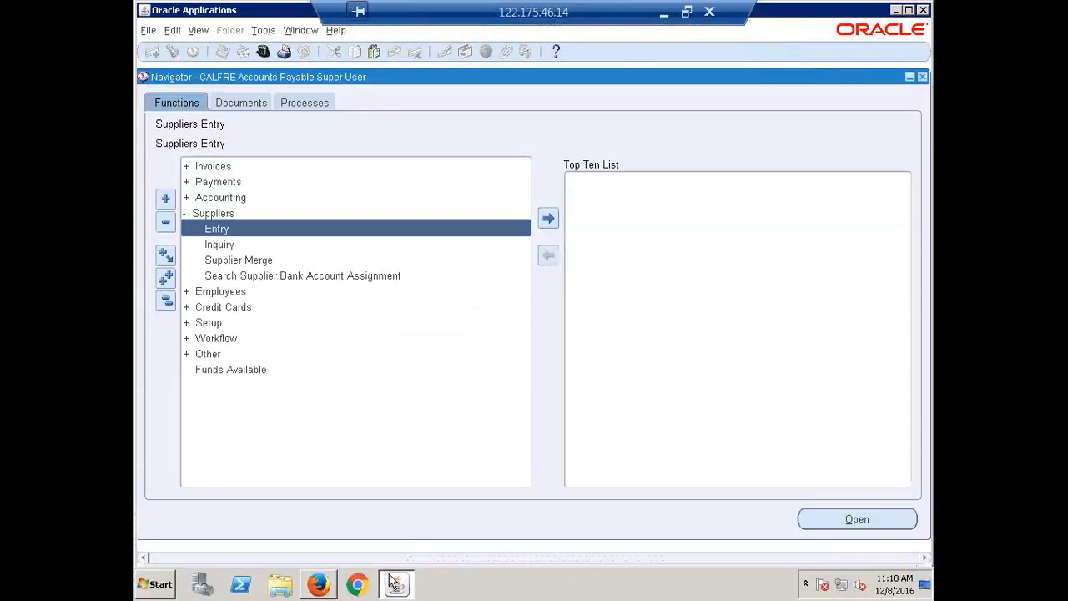
left_click(164, 302)
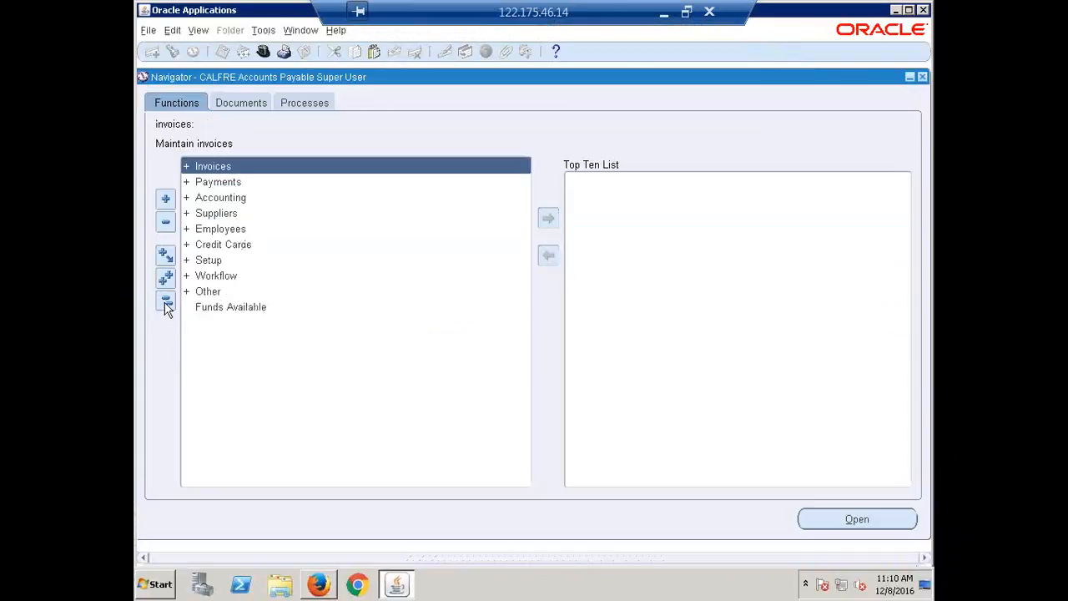
double_click(220, 260)
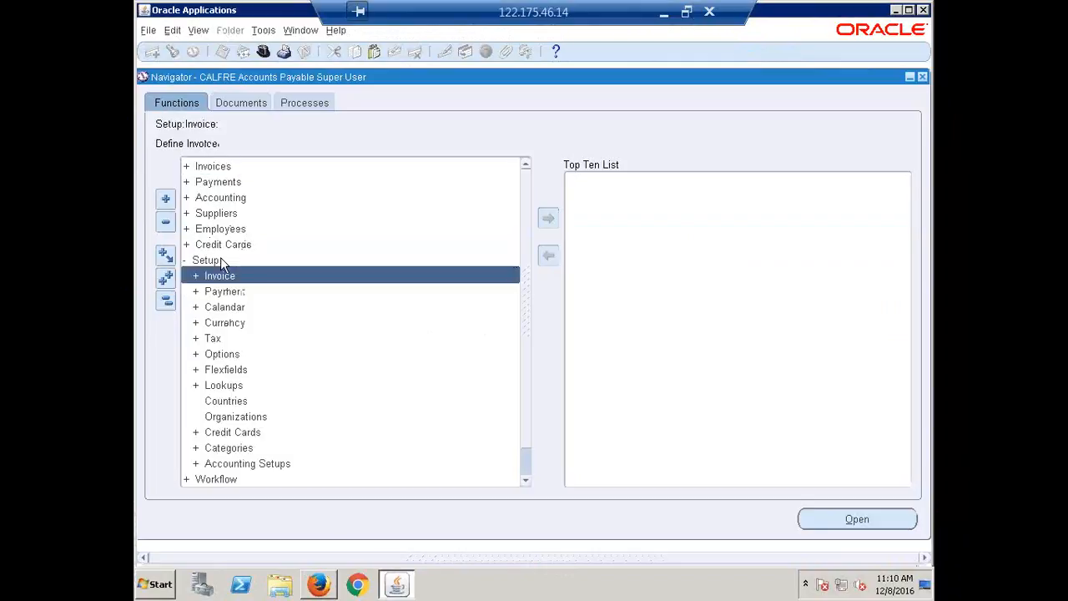
double_click(233, 385)
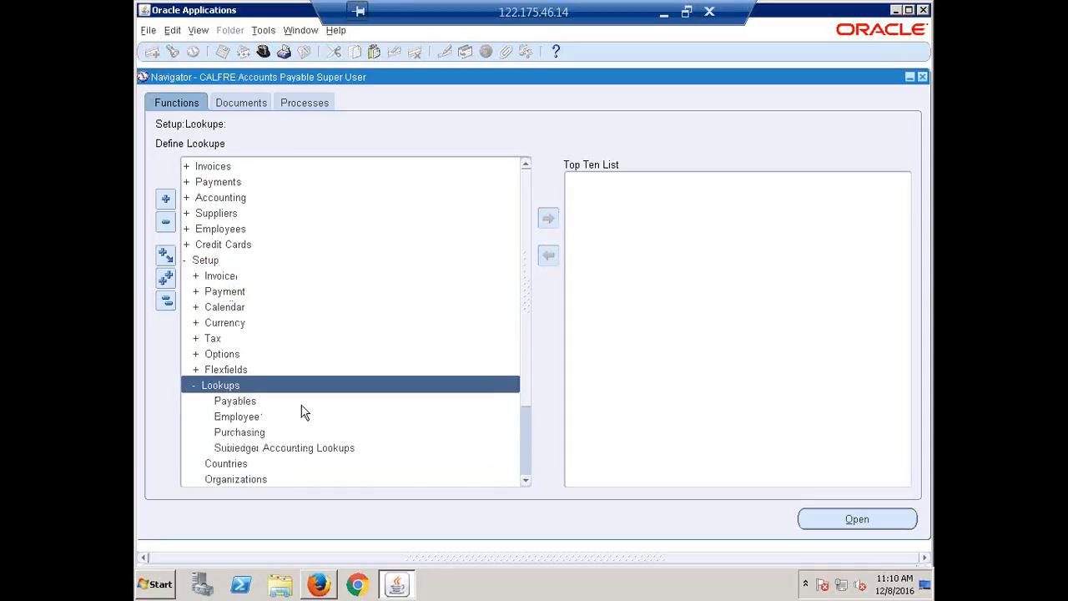
double_click(254, 440)
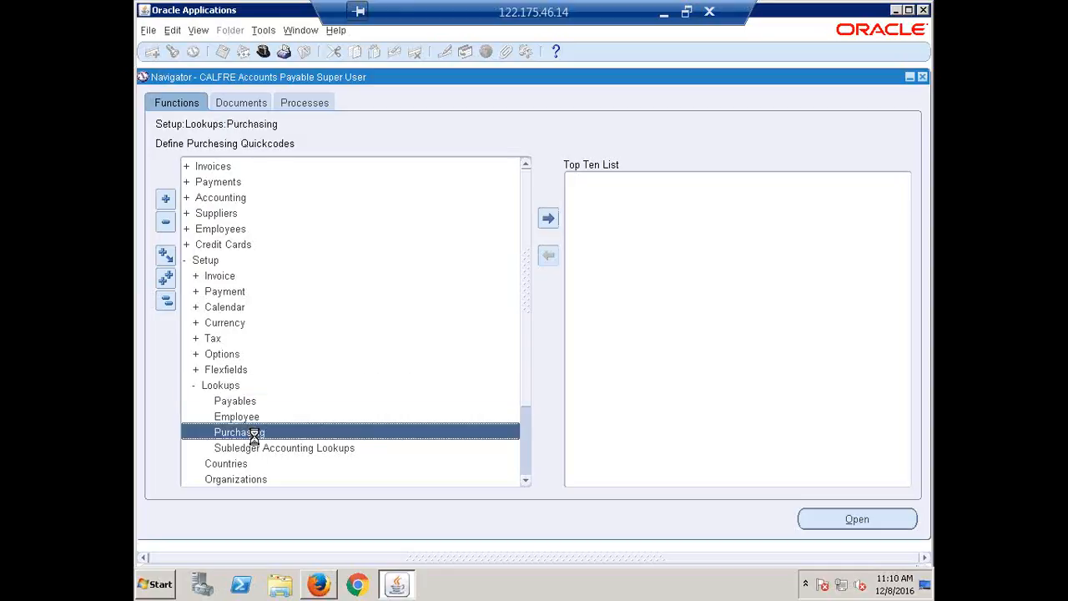
Query the Purchasing Lookups by a meaning beginning with Valid pay to retrieve the PAY GROUP type, and move the window clear of the Navigator list
key("F11")
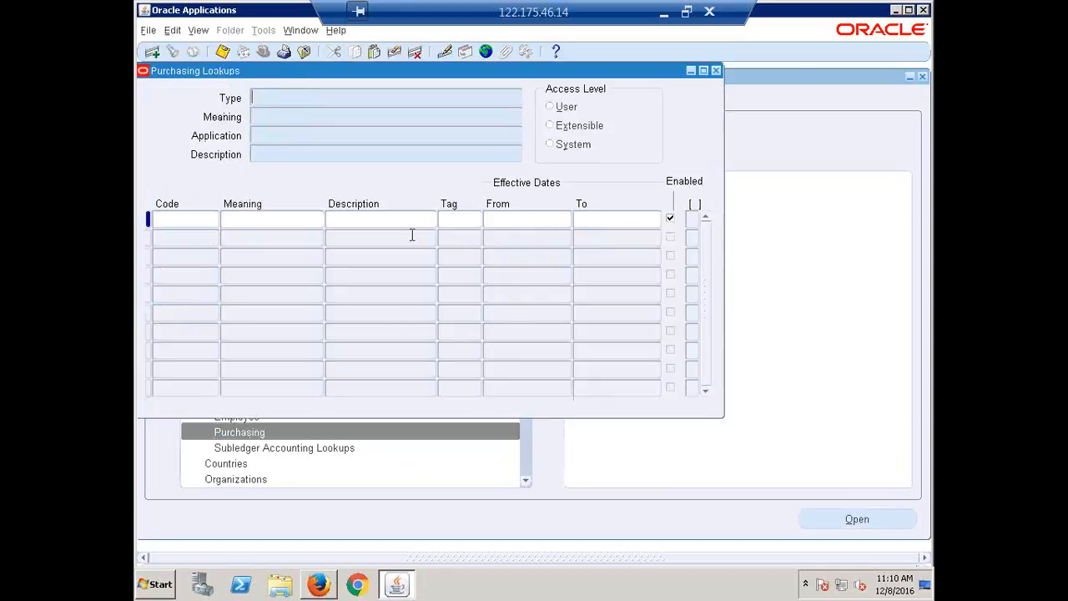
type("%")
key("BackSpace")
key("Tab")
type("Valid Fay%")
key("ctrl+F11")
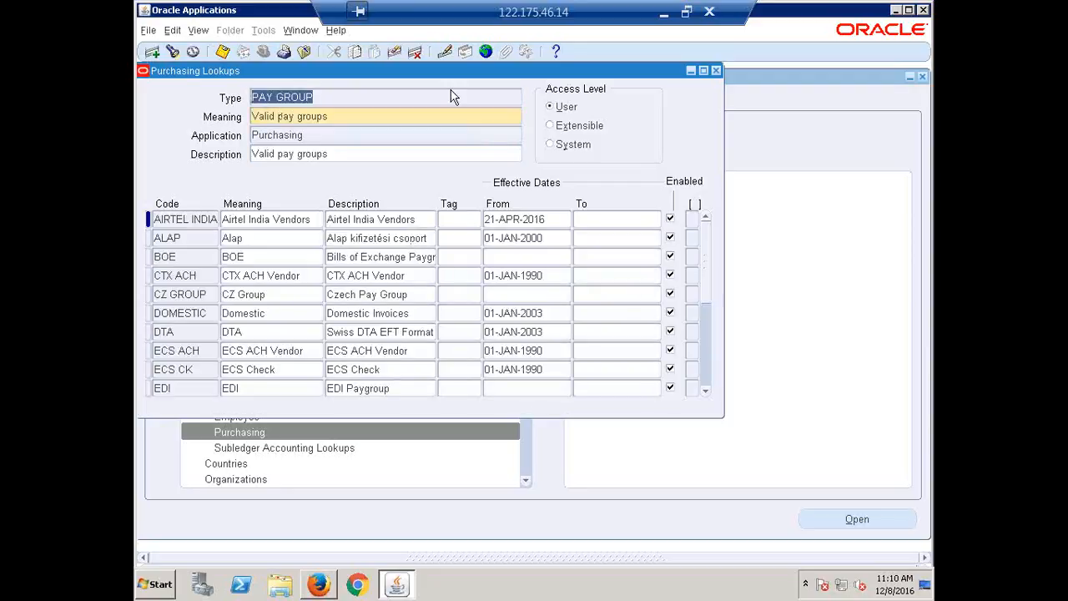
left_click_drag(313, 73, 454, 95)
left_click(473, 115)
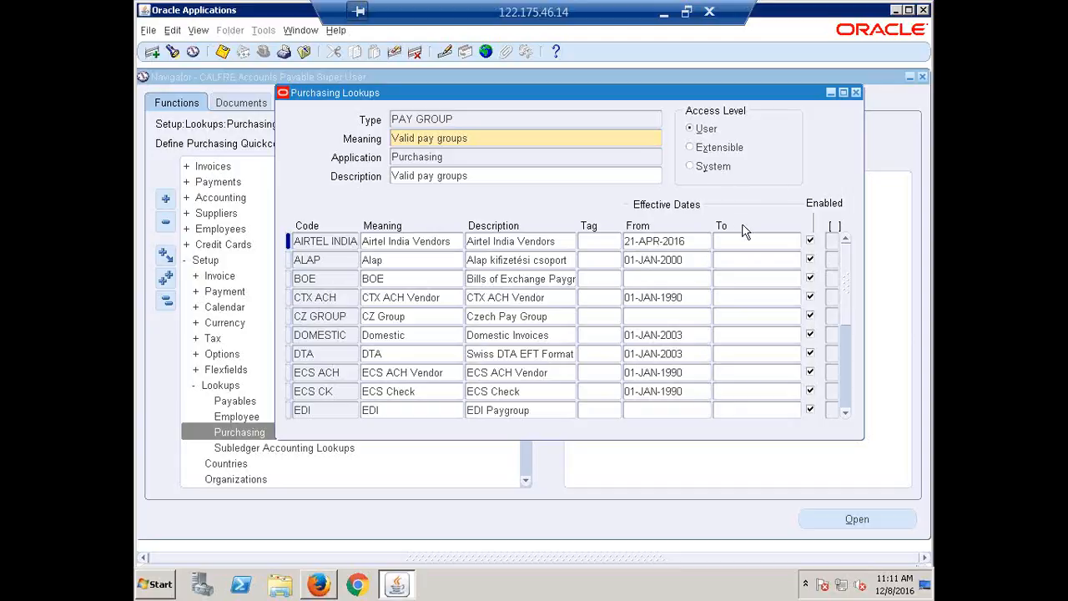
Add a pay group below BOE with code CALFRE FOREIGN and meaning CALFRE Foreign Vendor
left_click(341, 282)
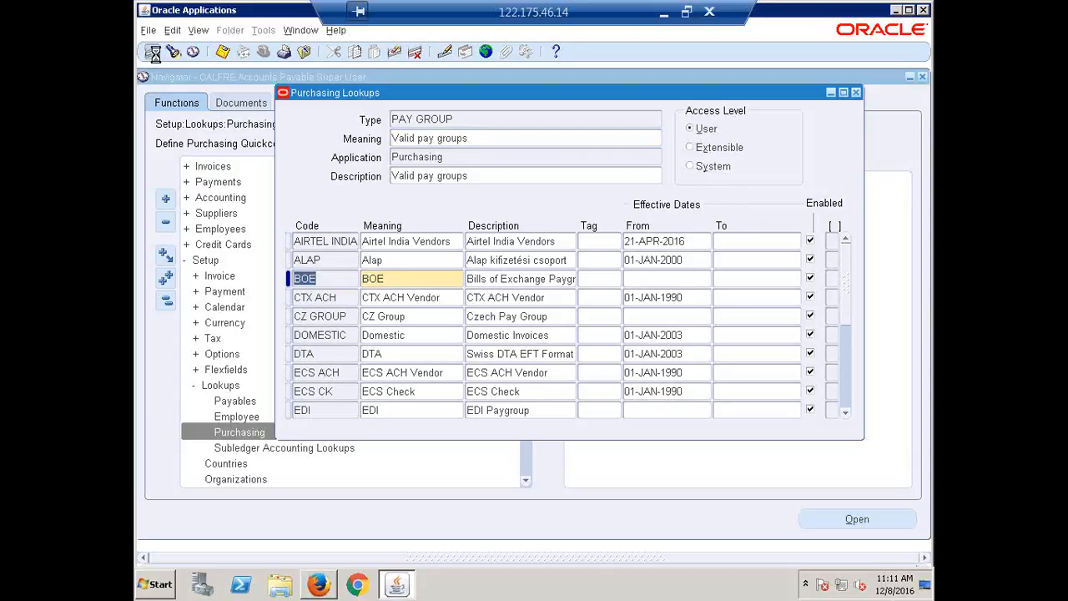
left_click(153, 53)
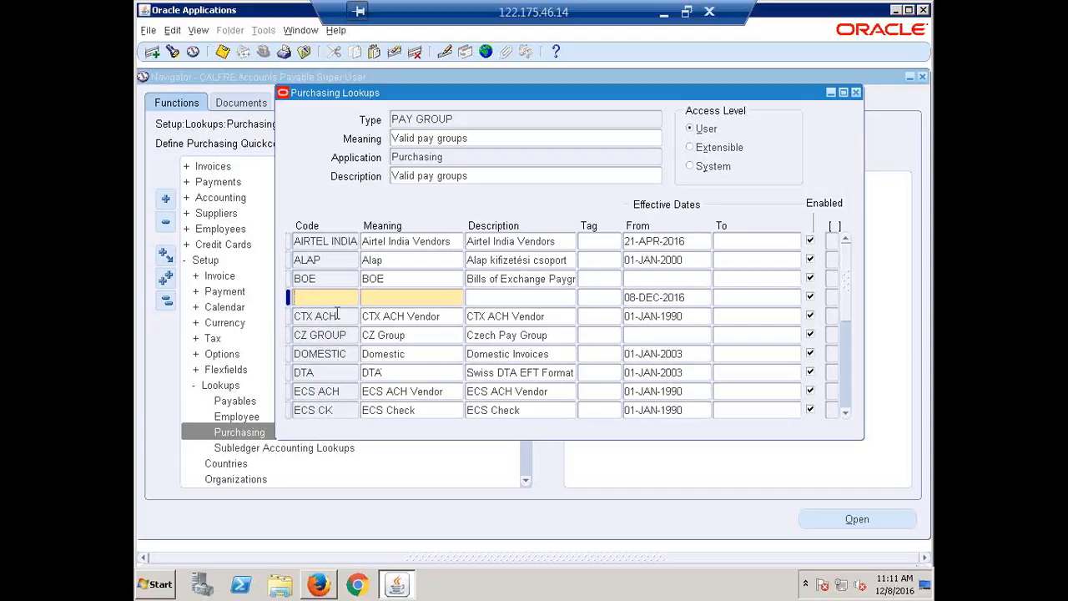
type("CALFRE")
type("FOREIGN")
key("Tab")
type("Ca")
key("BackSpace")
key("BackSpace")
type("CALFRE Fo")
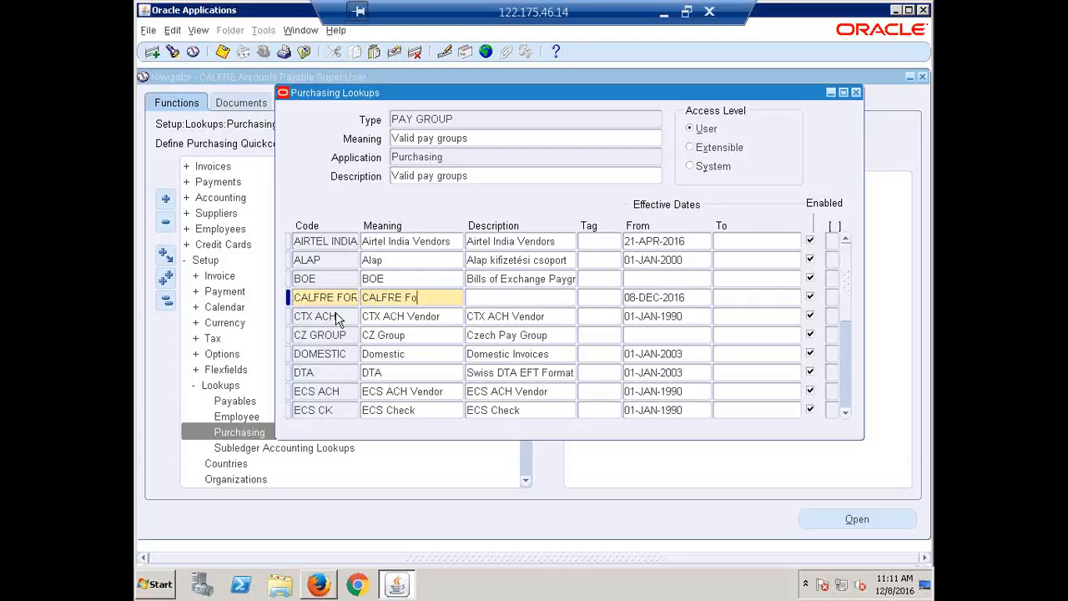
type("reign Vendor")
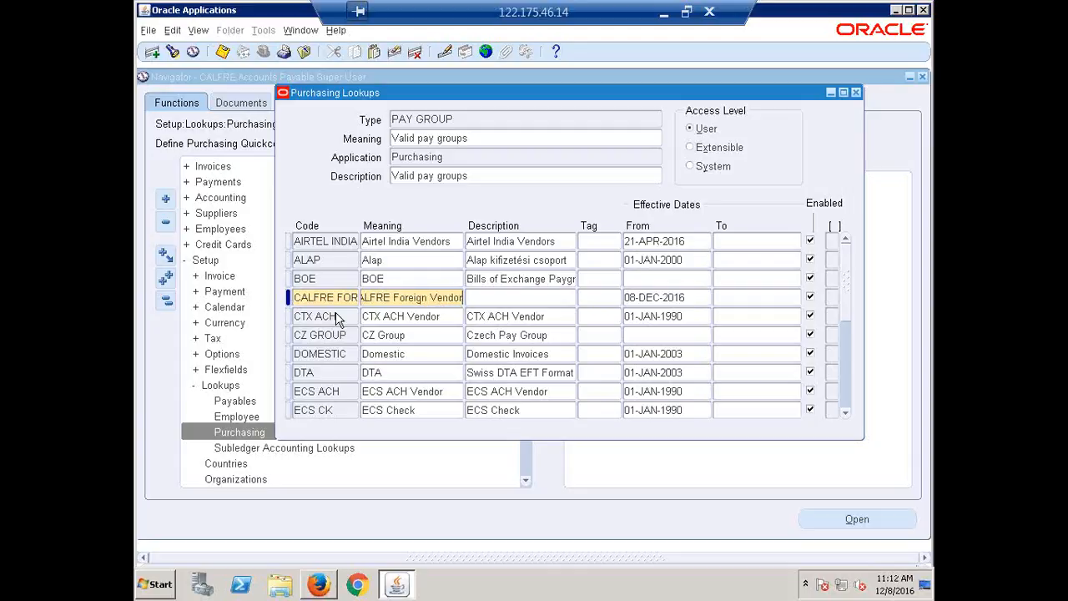
Copy the new pay group's meaning into its description, save the record and close Purchasing Lookups
key("Tab")
double_click(393, 300)
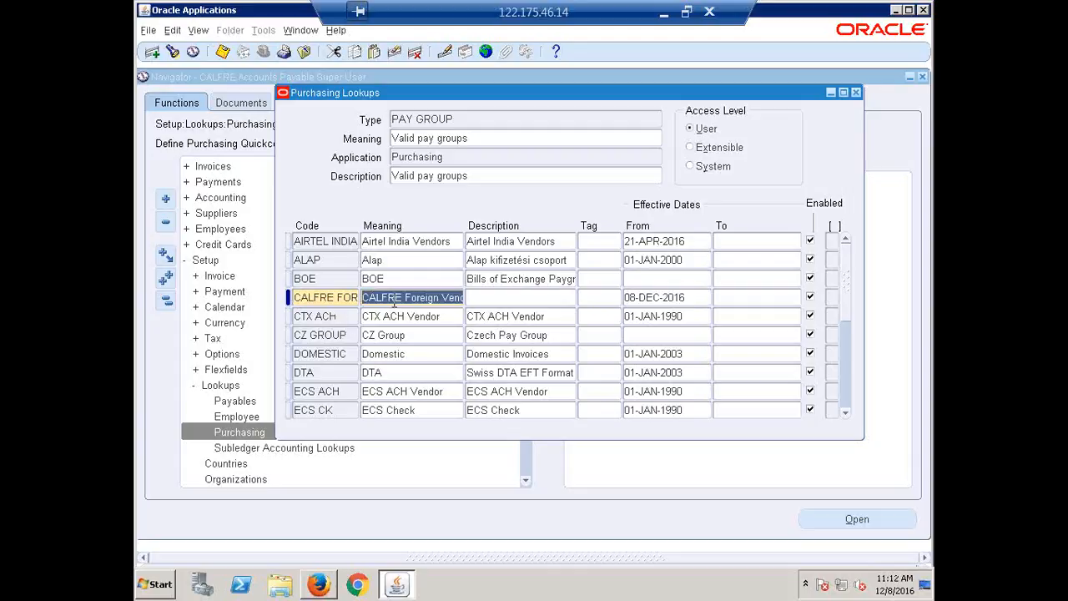
key("ctrl+c")
left_click(504, 298)
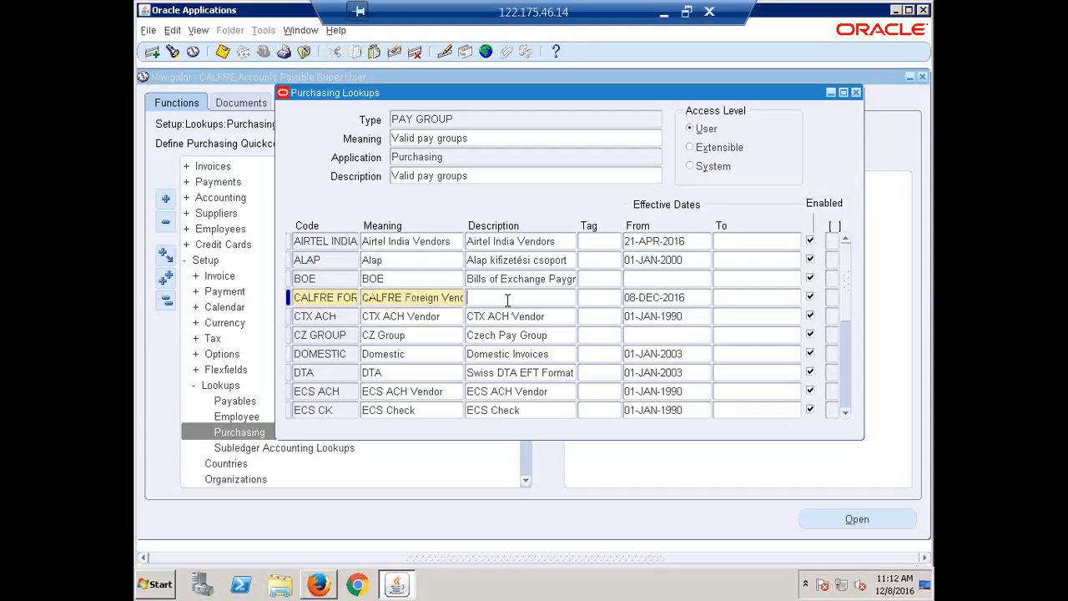
key("ctrl+v")
key("ctrl+s")
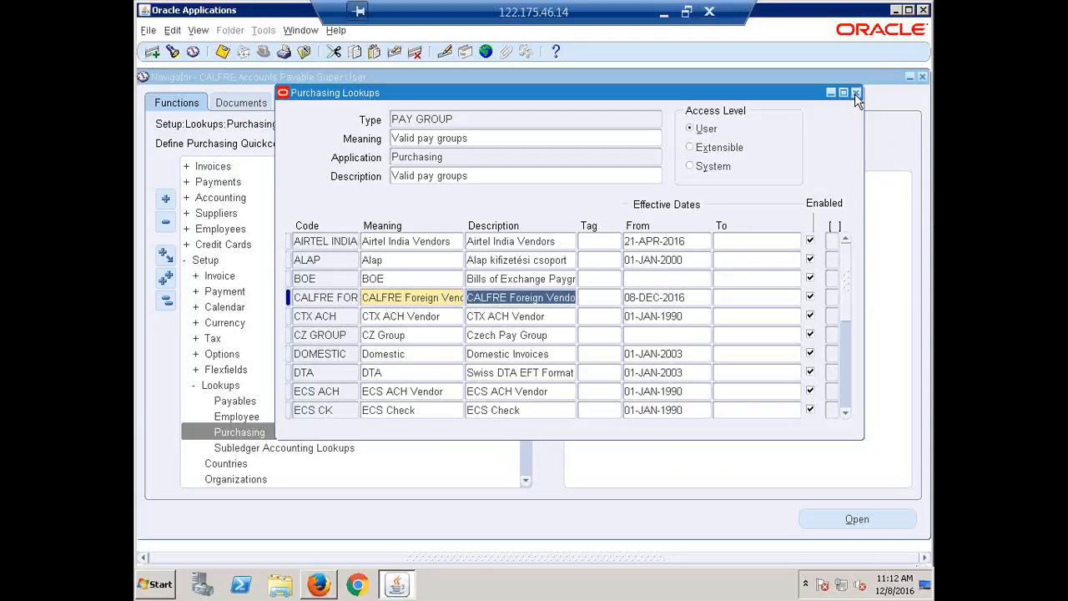
left_click(855, 93)
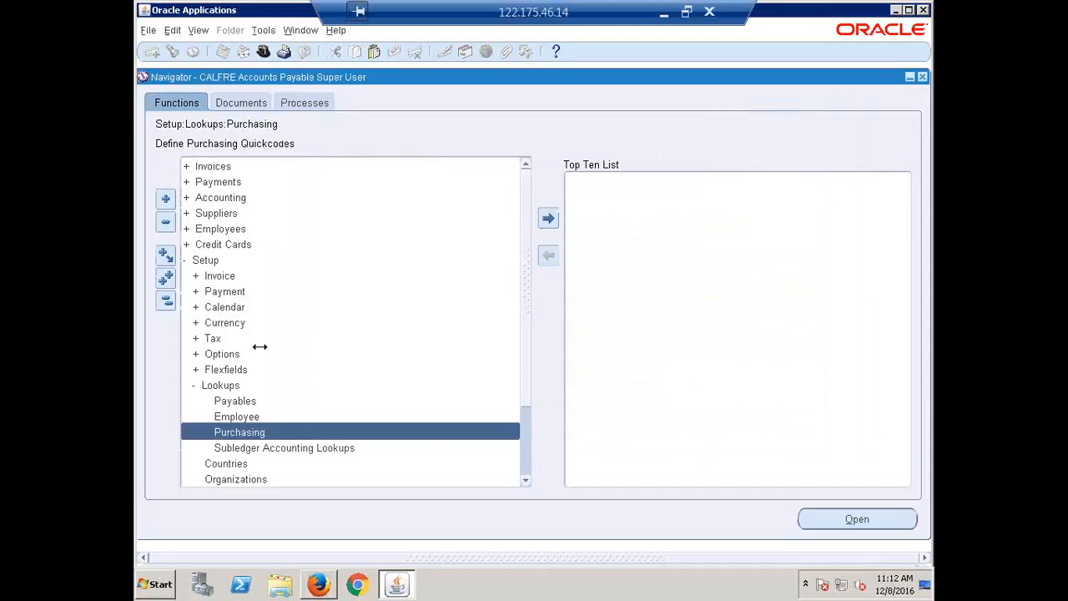
Open supplier entry, search for supplier ERPTREE, and open its Invoice Management page at the Pay Group setting
left_click(166, 301)
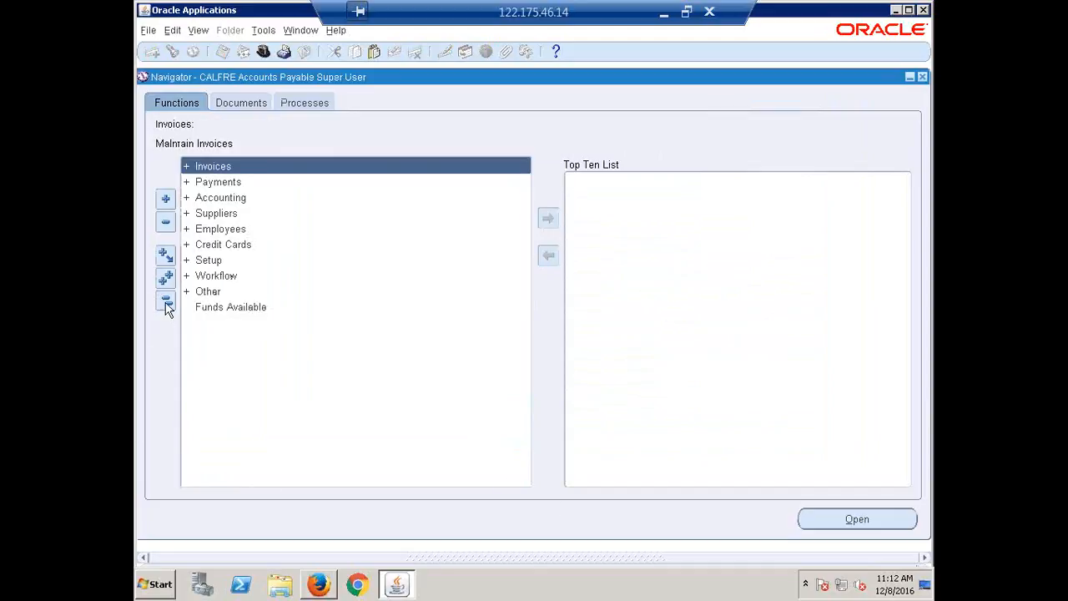
double_click(221, 215)
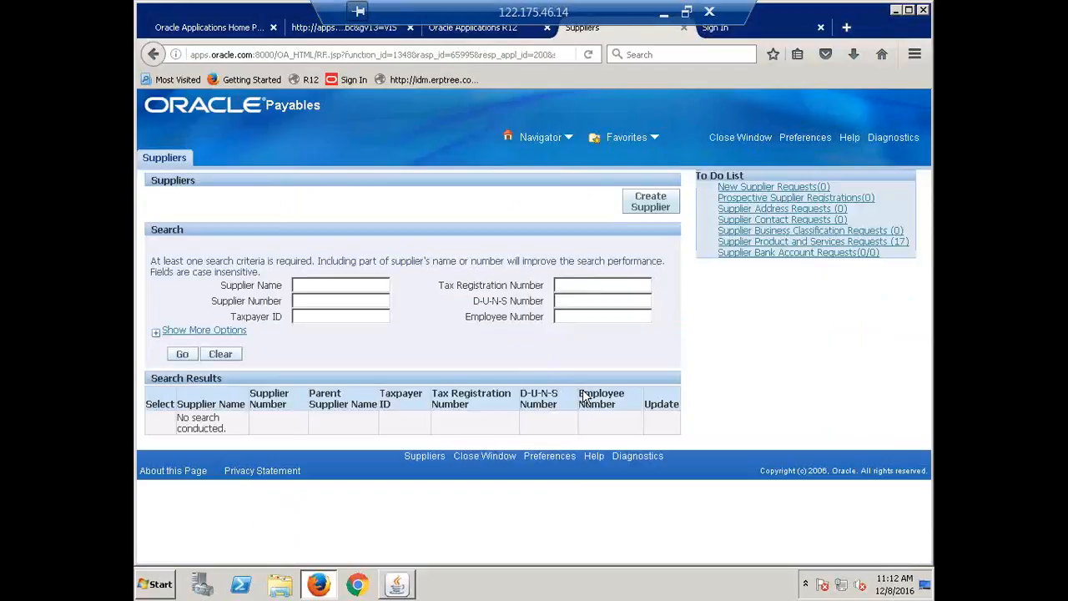
left_click(310, 284)
type("er")
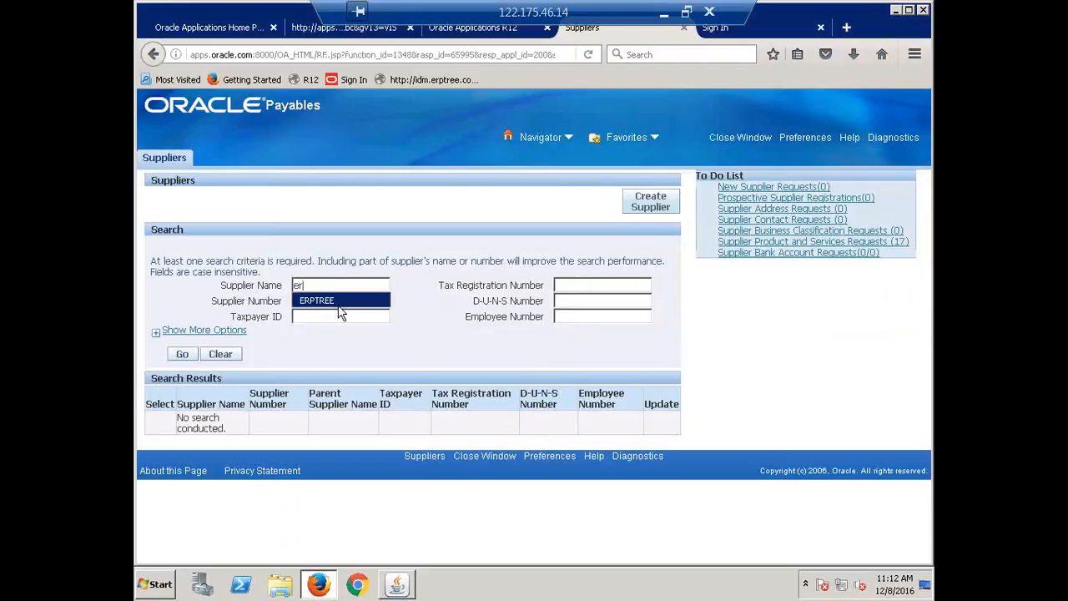
left_click(334, 300)
left_click(186, 354)
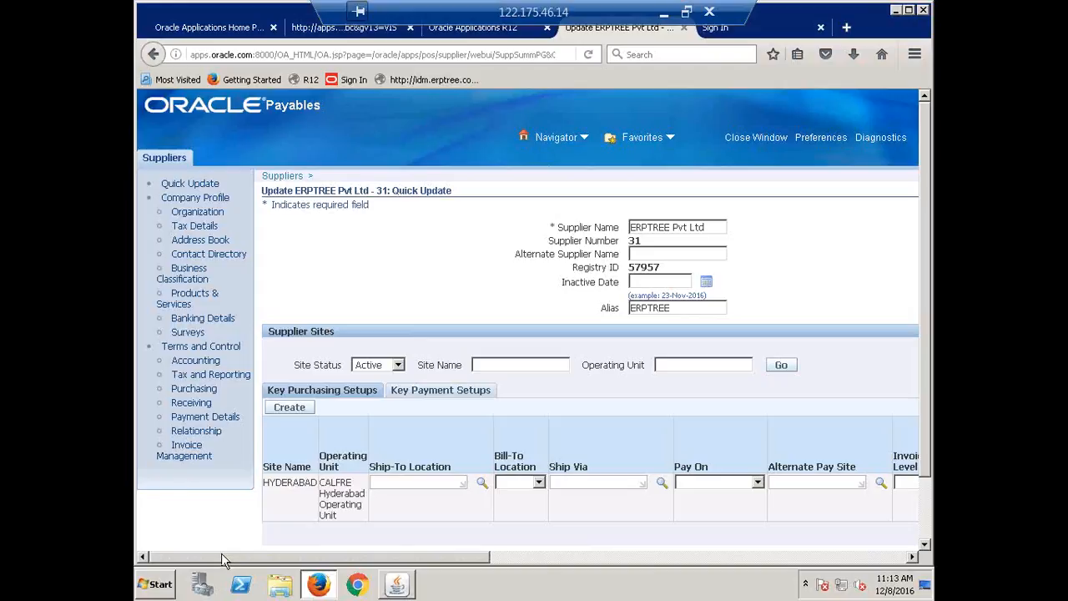
left_click(182, 452)
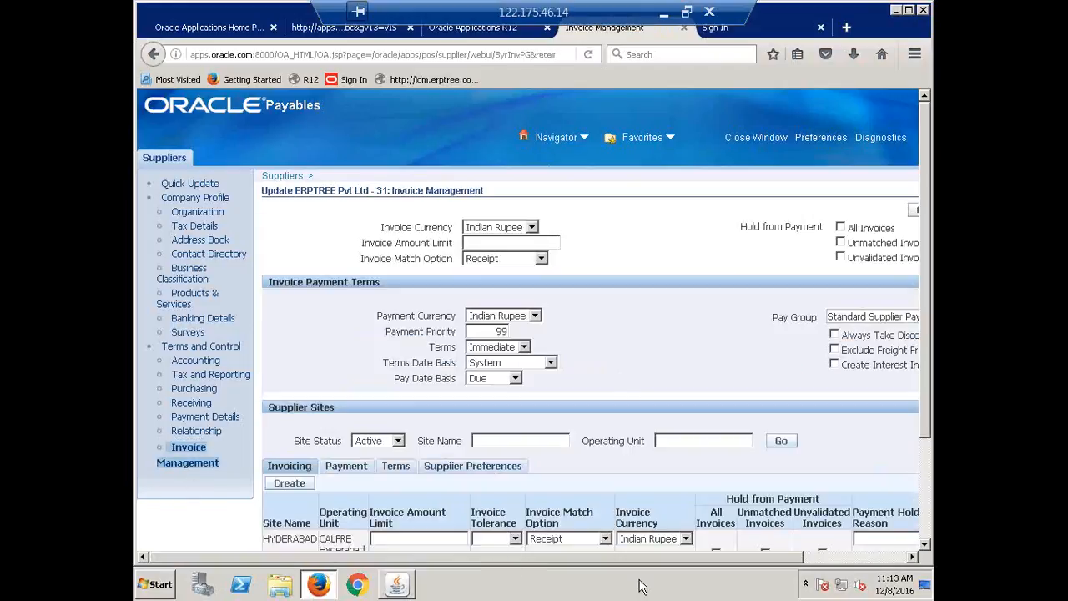
left_click_drag(728, 557, 899, 524)
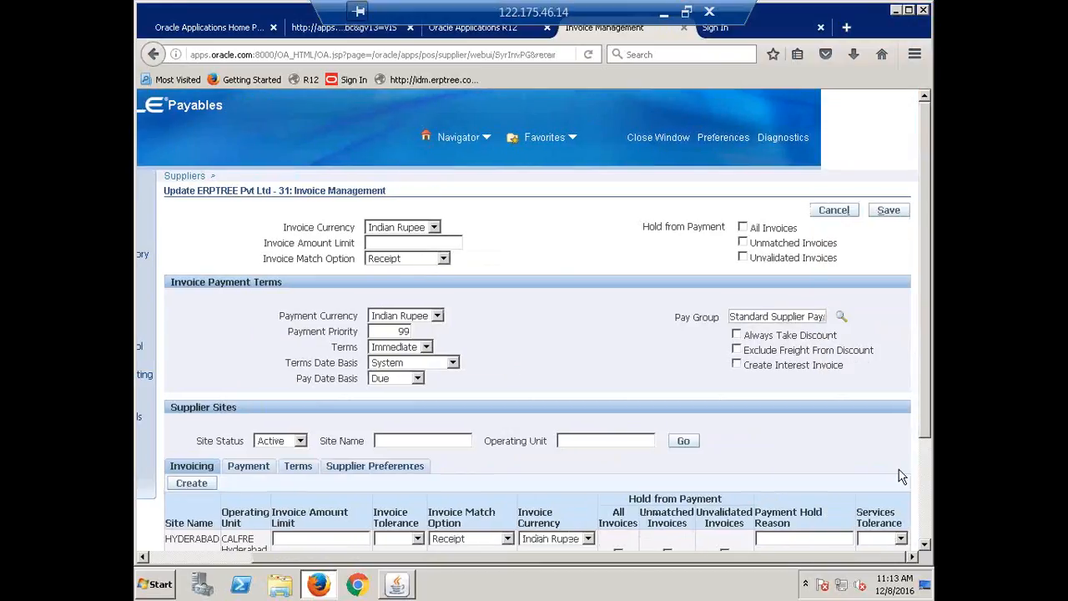
Try to set the supplier-level Pay Group to erptree, and cancel the value search
triple_click(778, 318)
key("BackSpace")
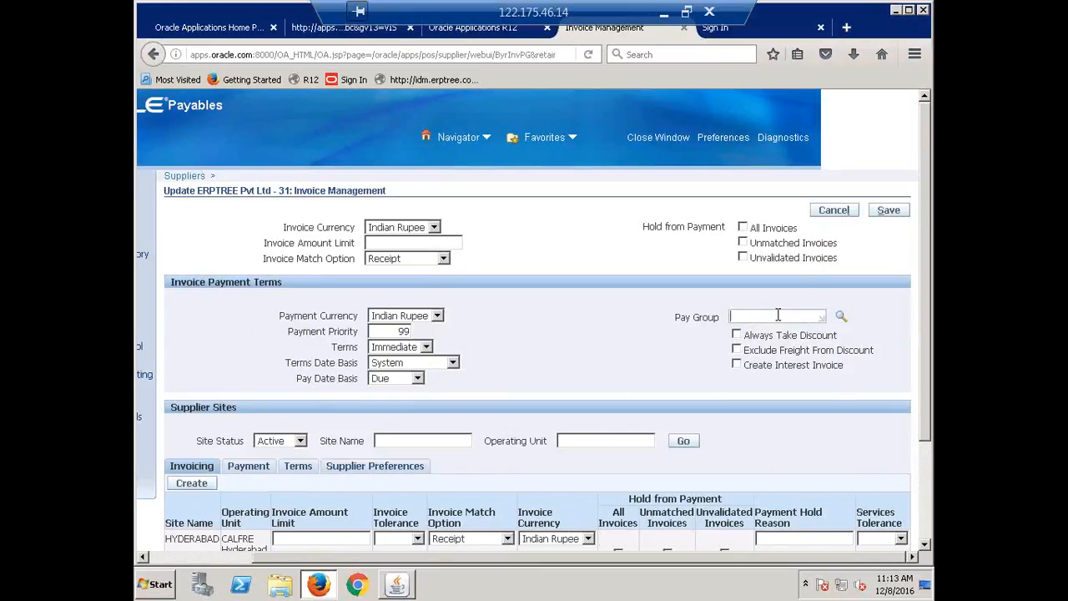
type("erptree")
key("Tab")
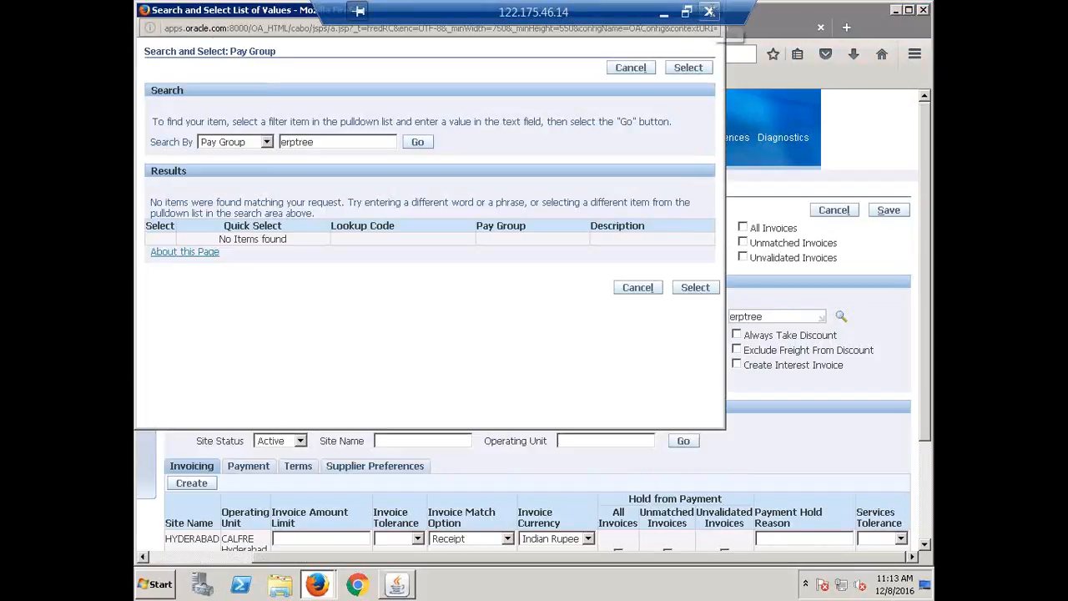
left_click(632, 68)
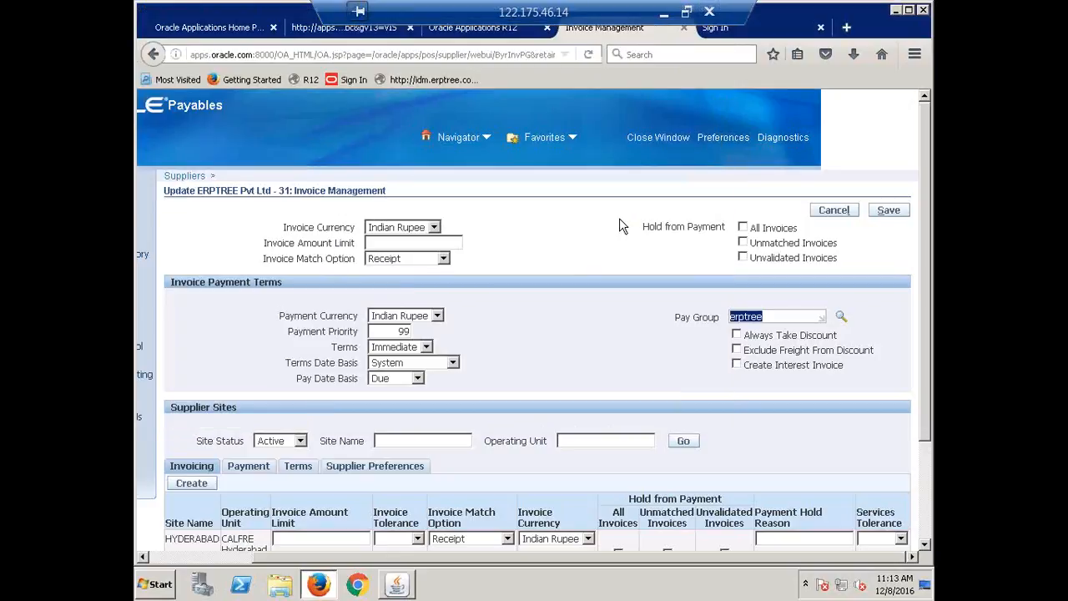
Set the supplier-level Pay Group to CALFRE Foreign Vendor and save the Invoice Management changes
type("CALFRE")
key("Tab")
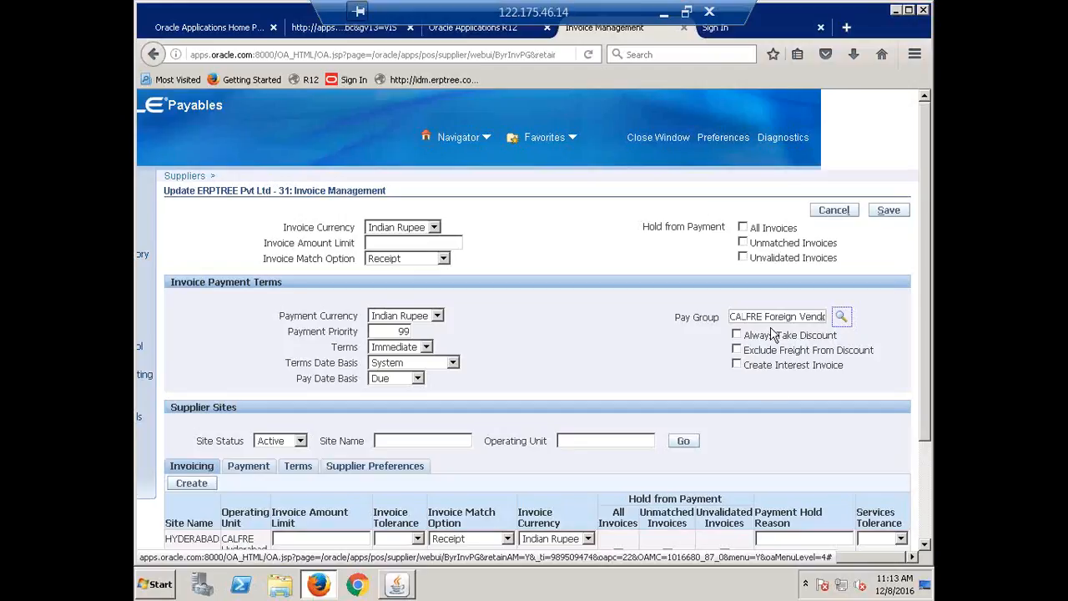
left_click(889, 210)
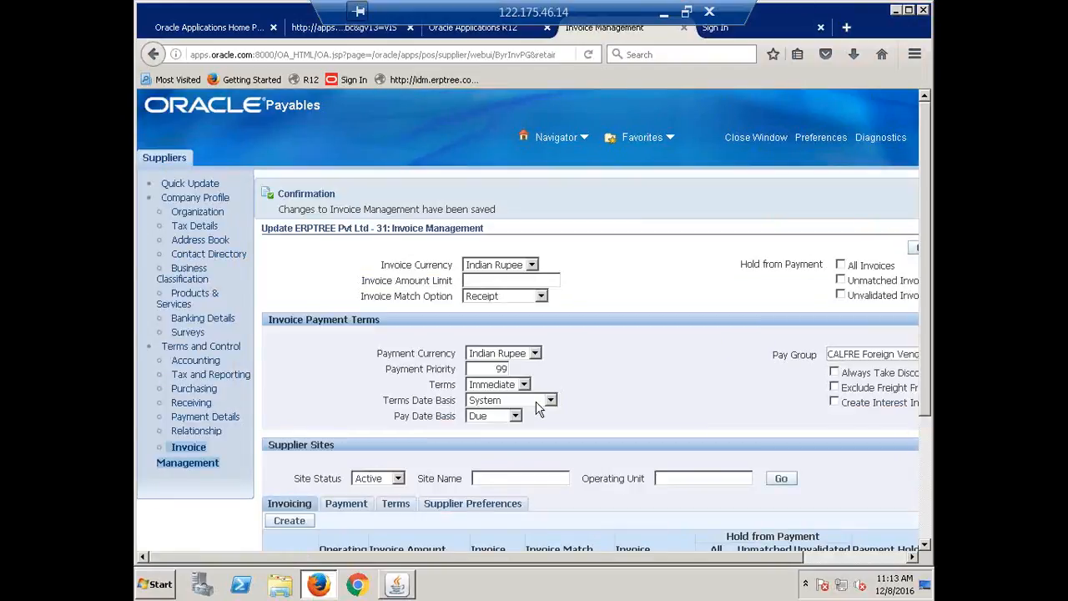
Open Payments Manager from Payments > Entry, view its Payment Process Requests page, and return to the Navigator
left_click(399, 584)
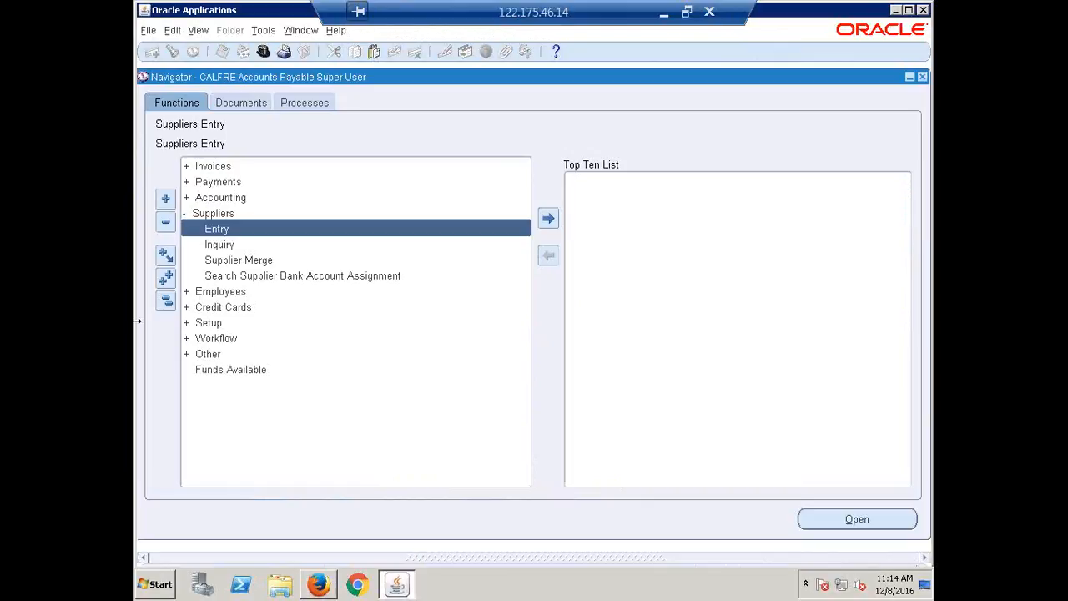
left_click(170, 301)
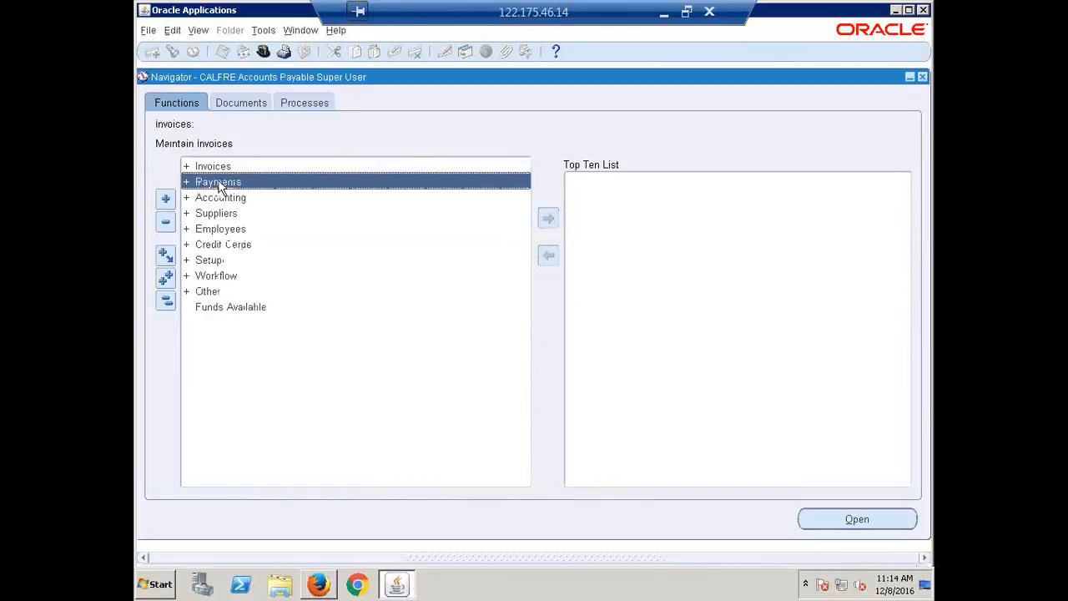
double_click(220, 182)
double_click(227, 204)
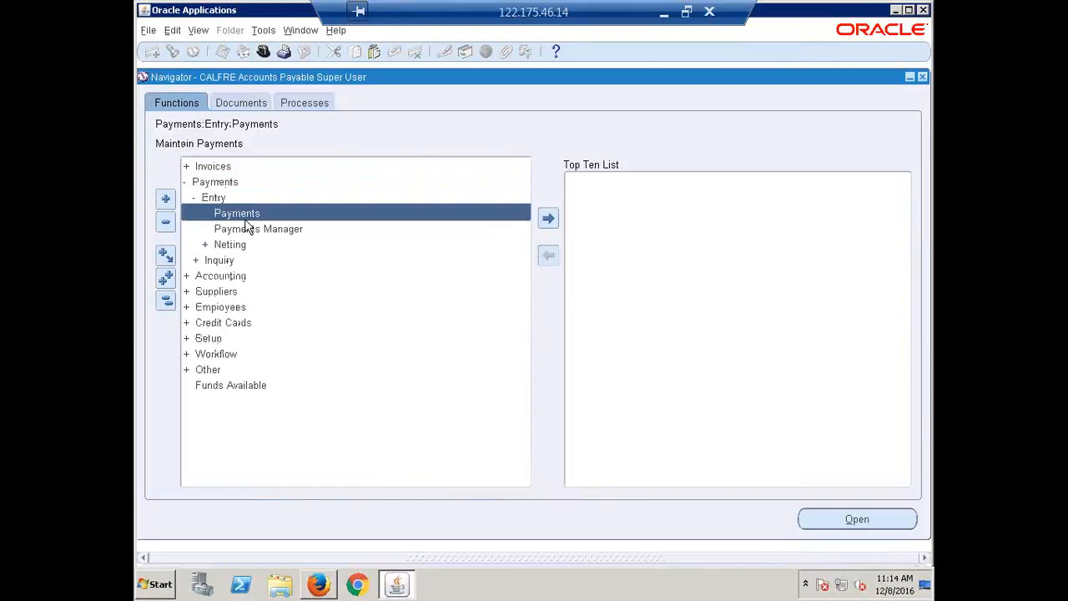
double_click(252, 230)
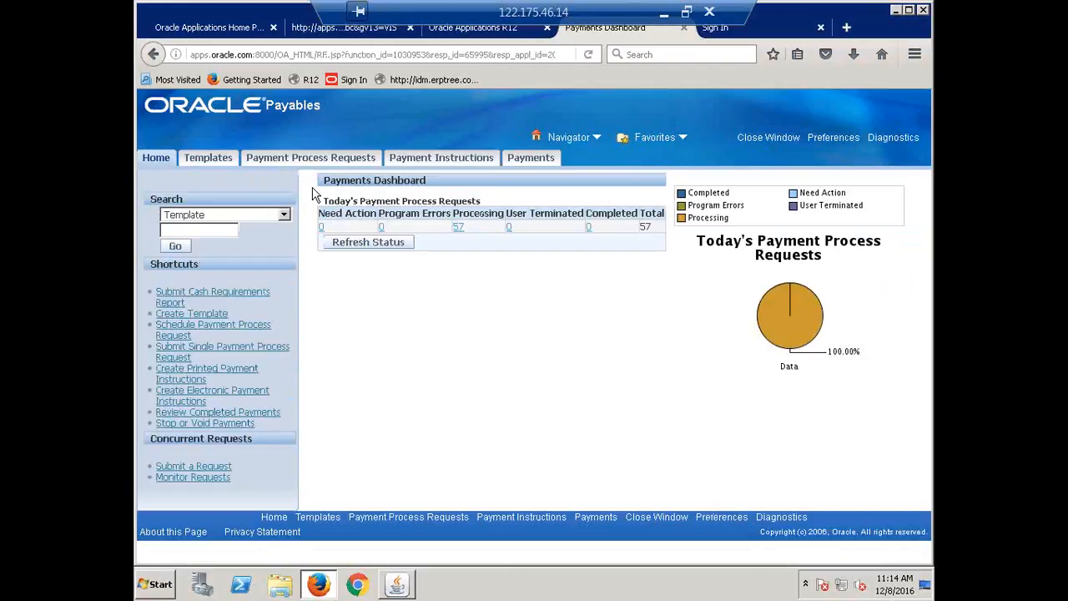
left_click(296, 158)
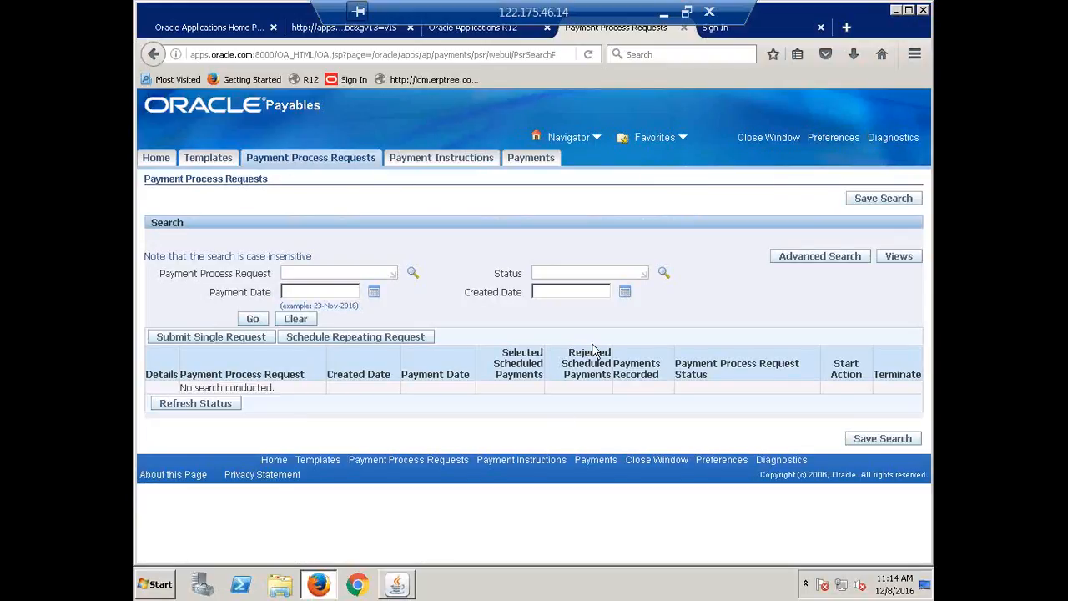
left_click(395, 587)
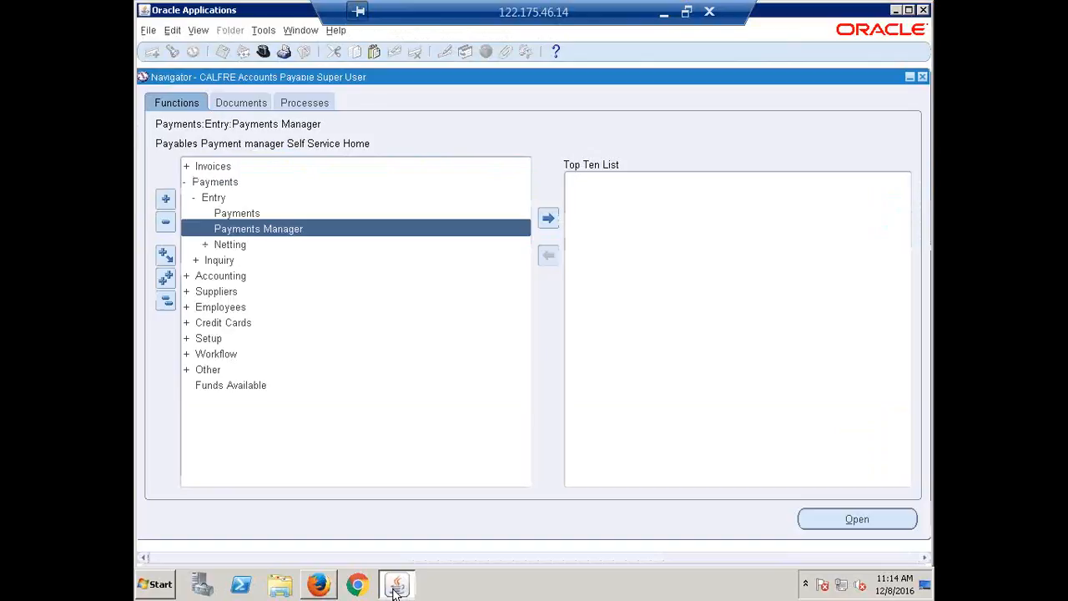
Switch to the Recap.xlsx workbook in Excel and review the topic list from Pay Groups to Payment Manager / Payment Process Request
left_click(663, 13)
scroll(249, 421, "up", 2)
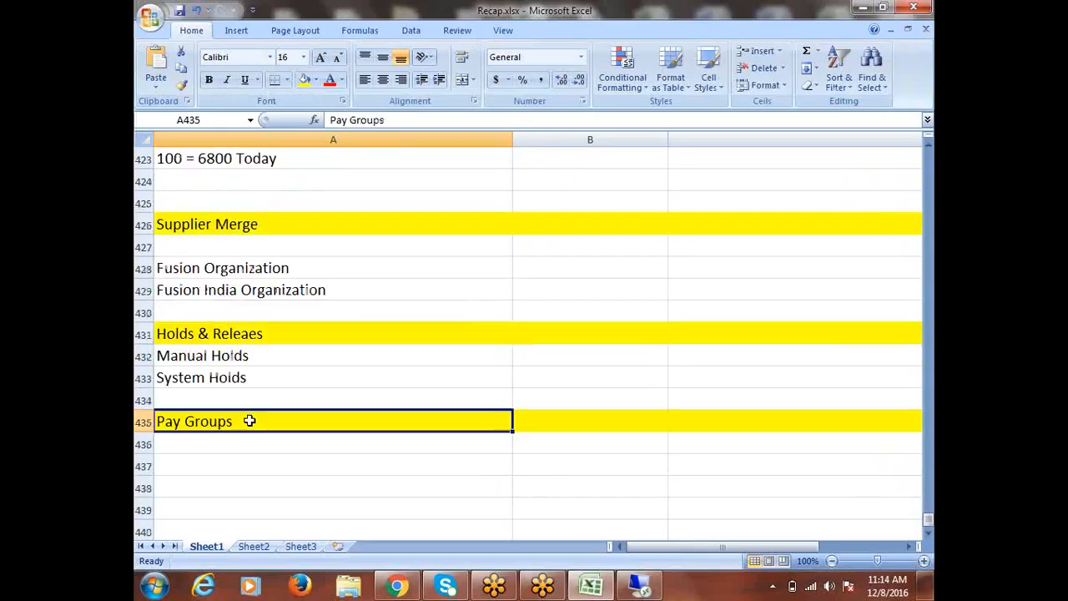
scroll(249, 421, "up", 10)
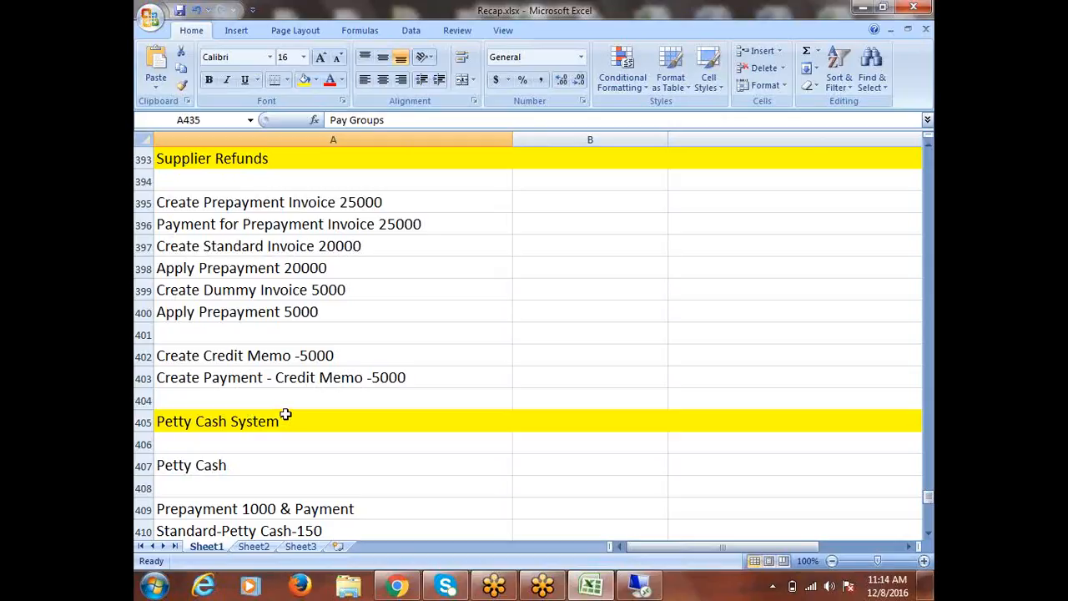
scroll(285, 415, "up", 12)
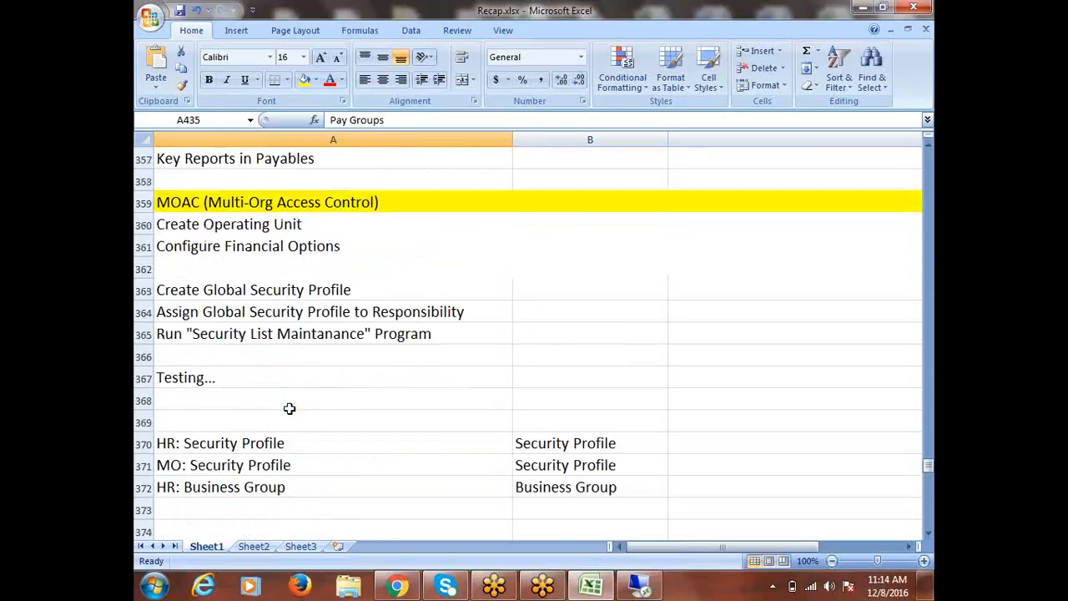
scroll(288, 404, "up", 5)
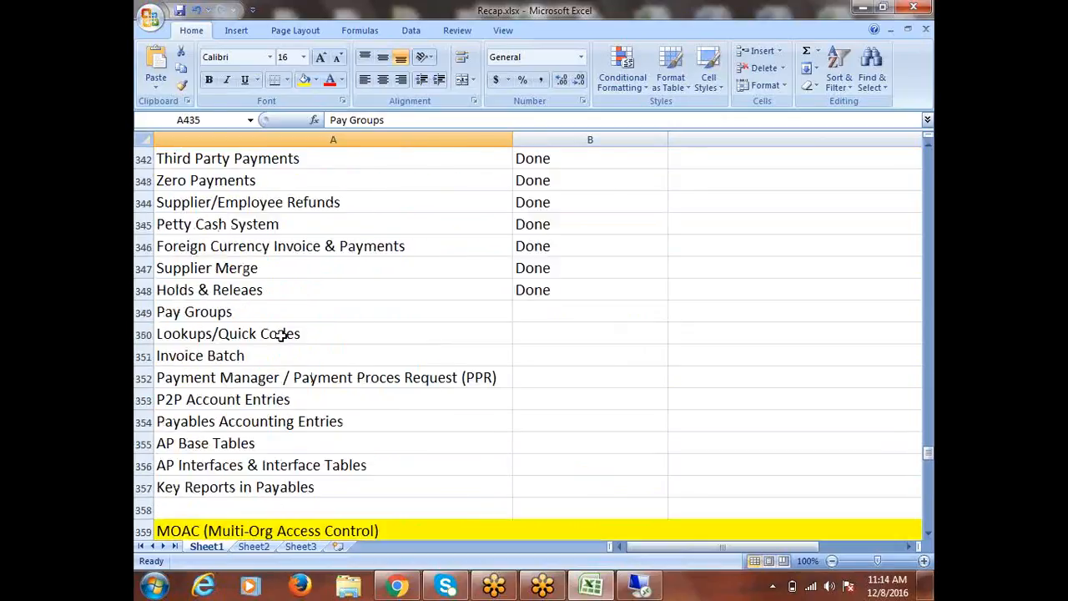
left_click(263, 316)
left_click(253, 355)
left_click(254, 373)
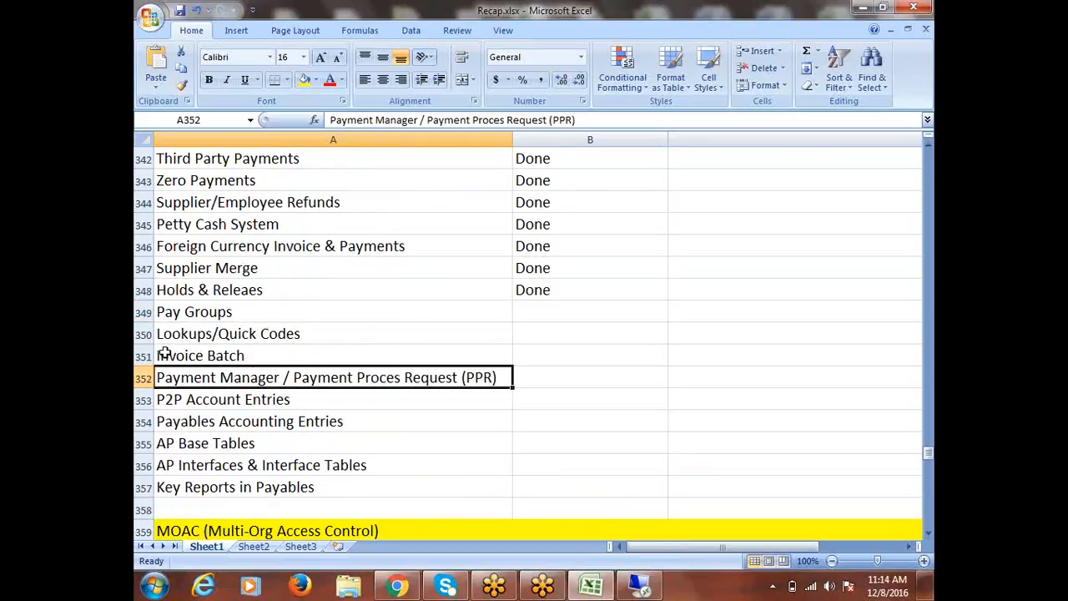
Mark the Pay Groups topic in the list as Done
left_click(221, 312)
key("Tab")
type("D")
key("Return")
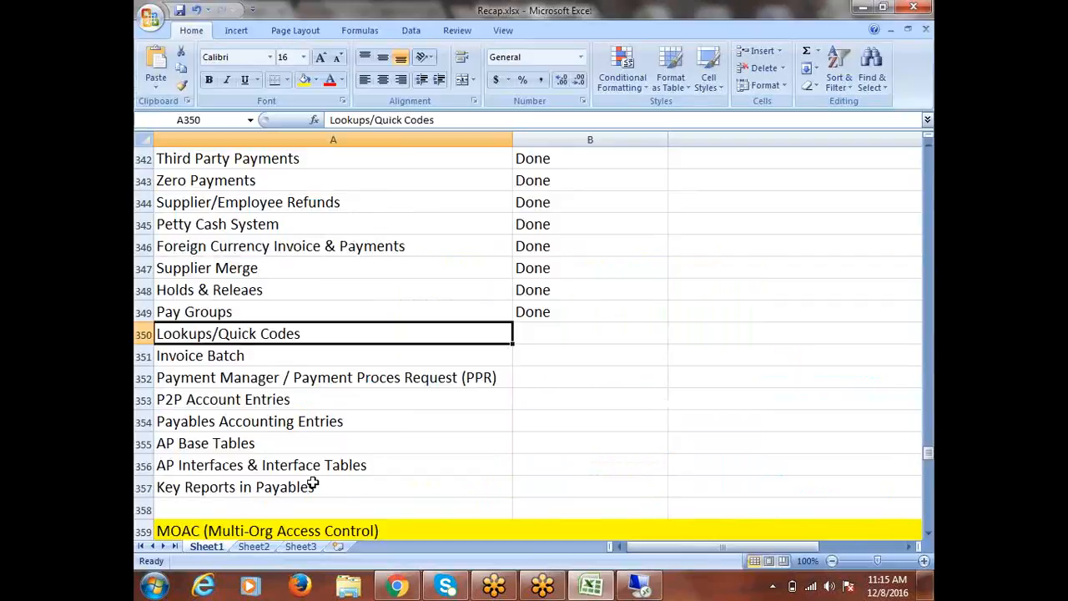
Switch back to Oracle Applications, collapse the Navigator tree, and expand Setup > Lookups
left_click(639, 586)
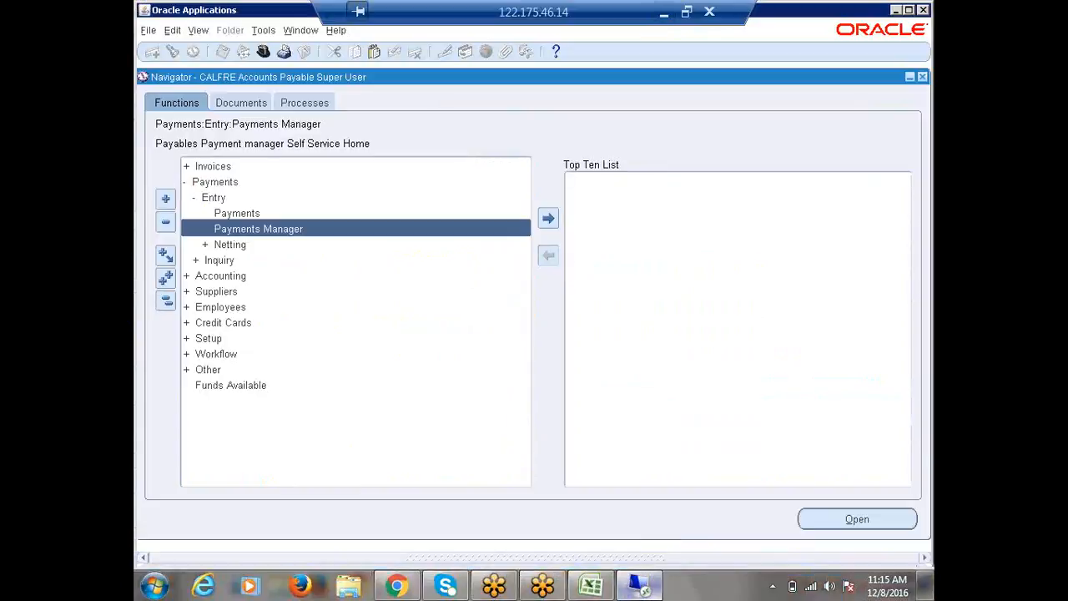
left_click(166, 301)
double_click(208, 260)
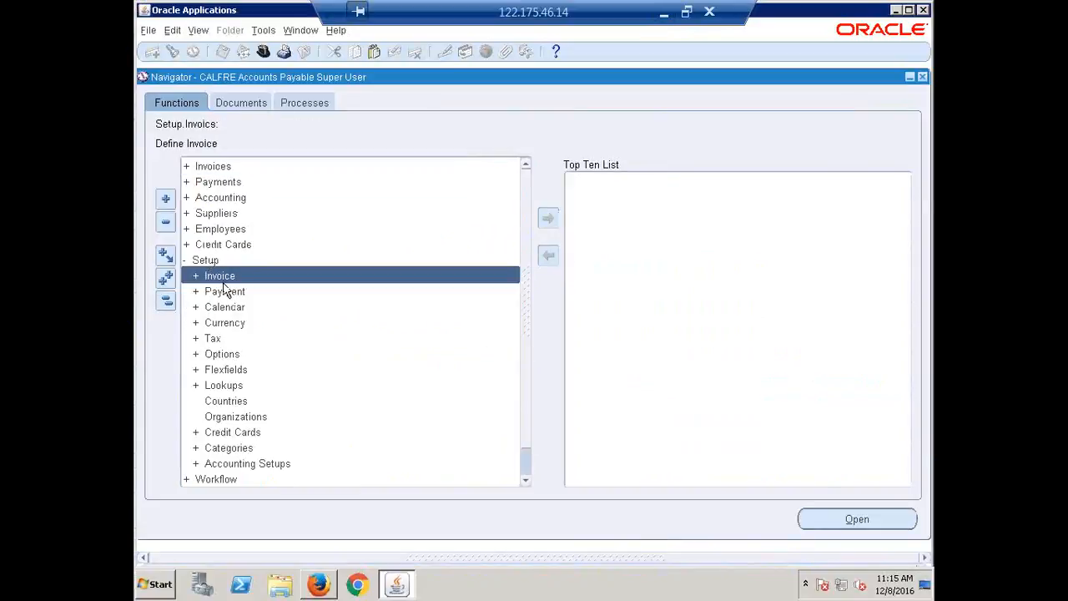
double_click(220, 276)
double_click(218, 277)
double_click(232, 388)
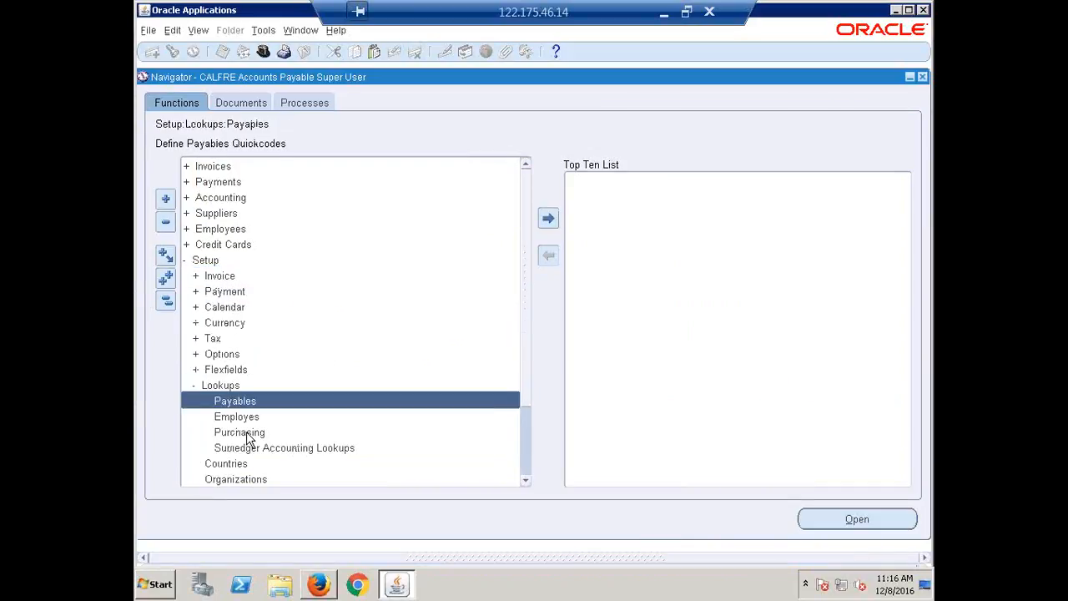
View and close the Purchasing Lookups form, and open the Payables Lookups form from Setup > Lookups
double_click(247, 434)
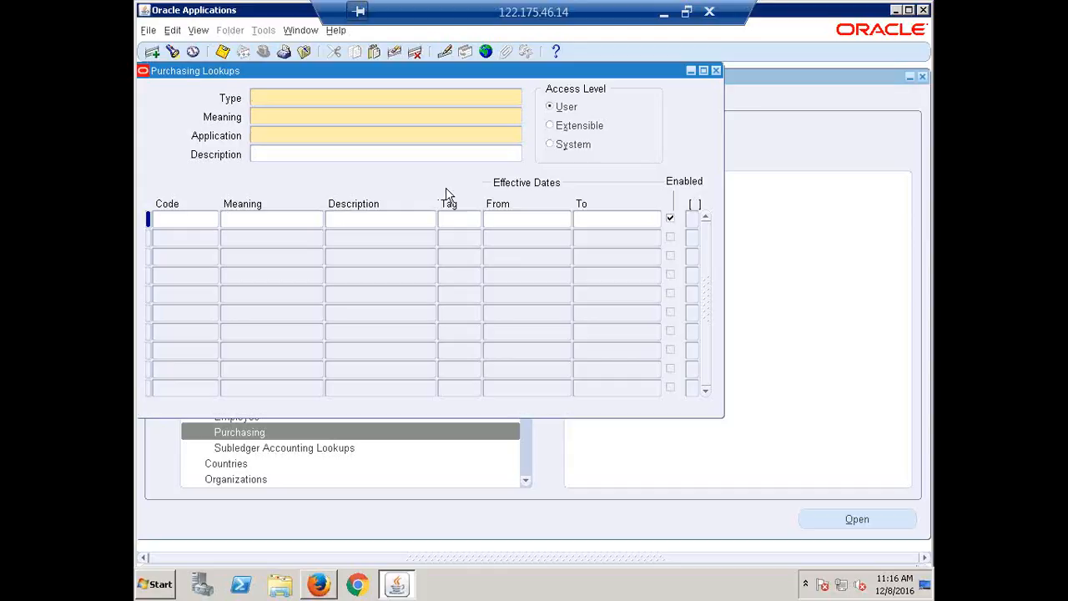
left_click(716, 71)
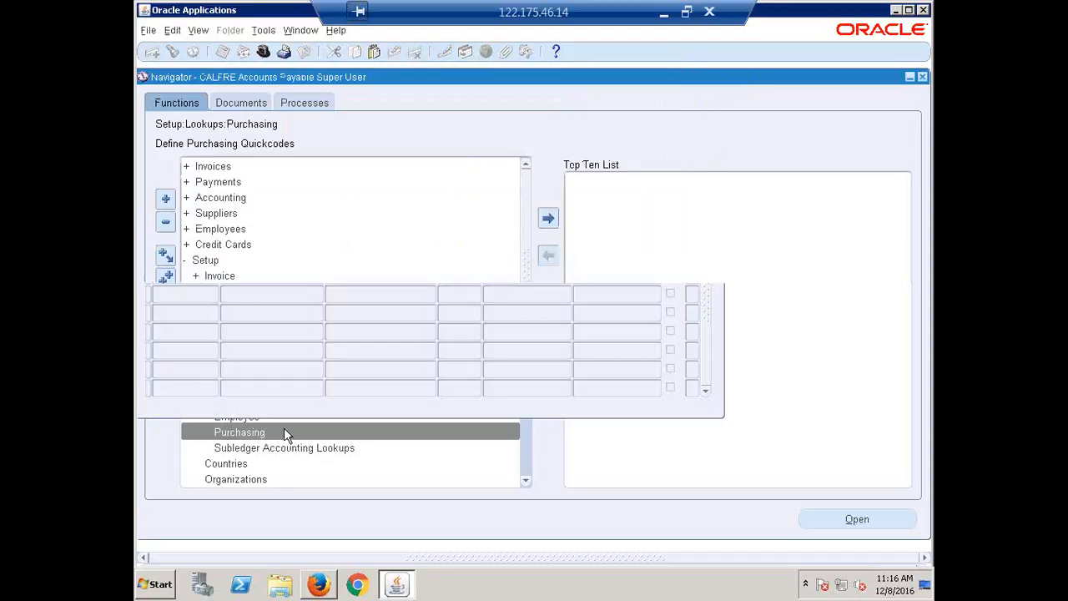
left_click(240, 404)
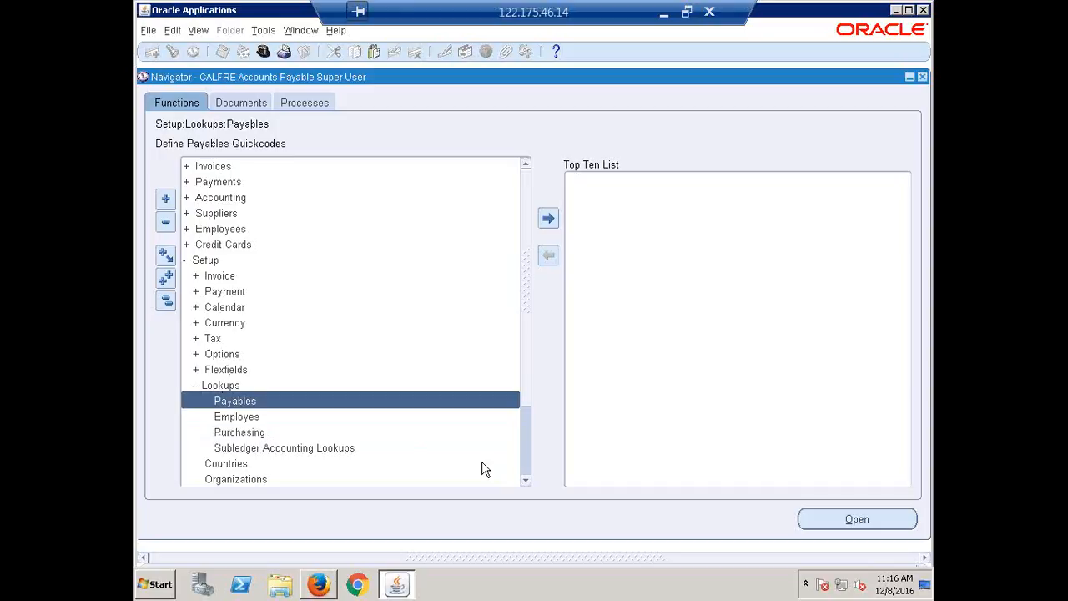
key("Return")
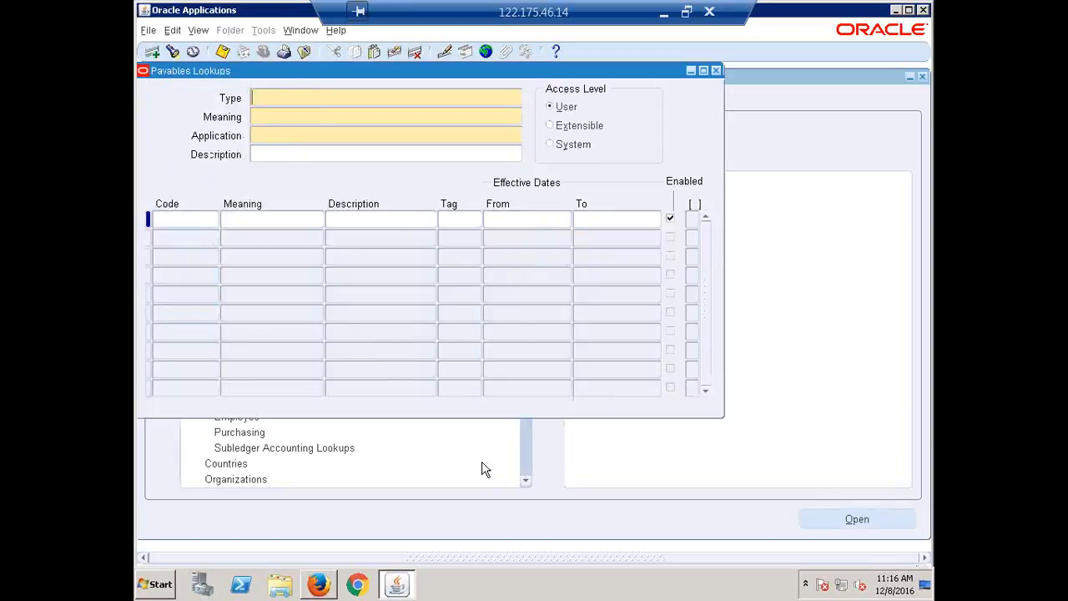
left_click_drag(327, 73, 375, 118)
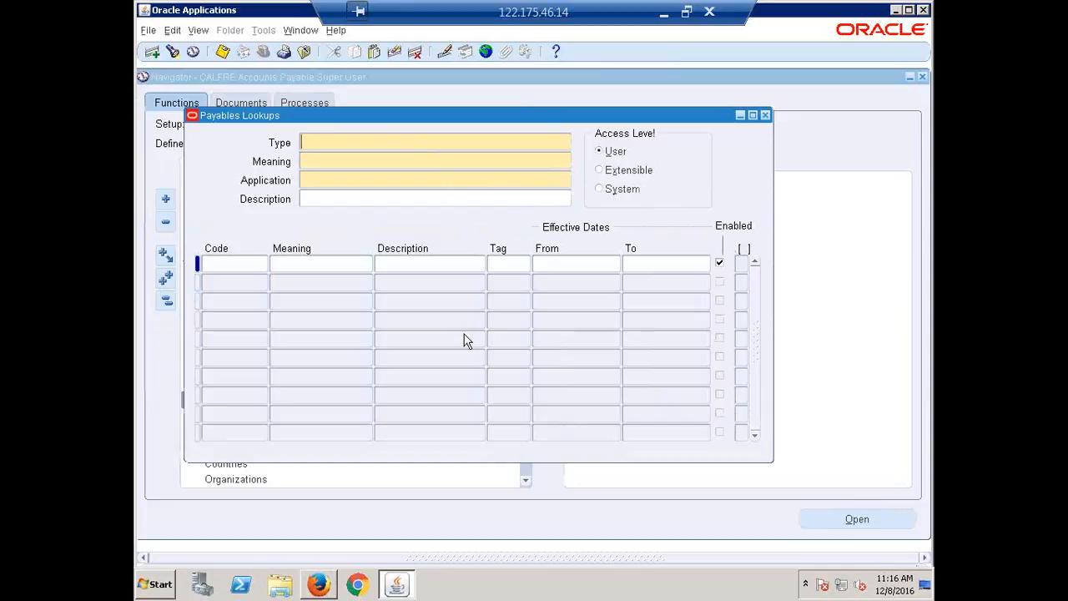
Query the Payables lookups for types whose names contain INVOICE followed by TYPE, using % wildcards
key("F11")
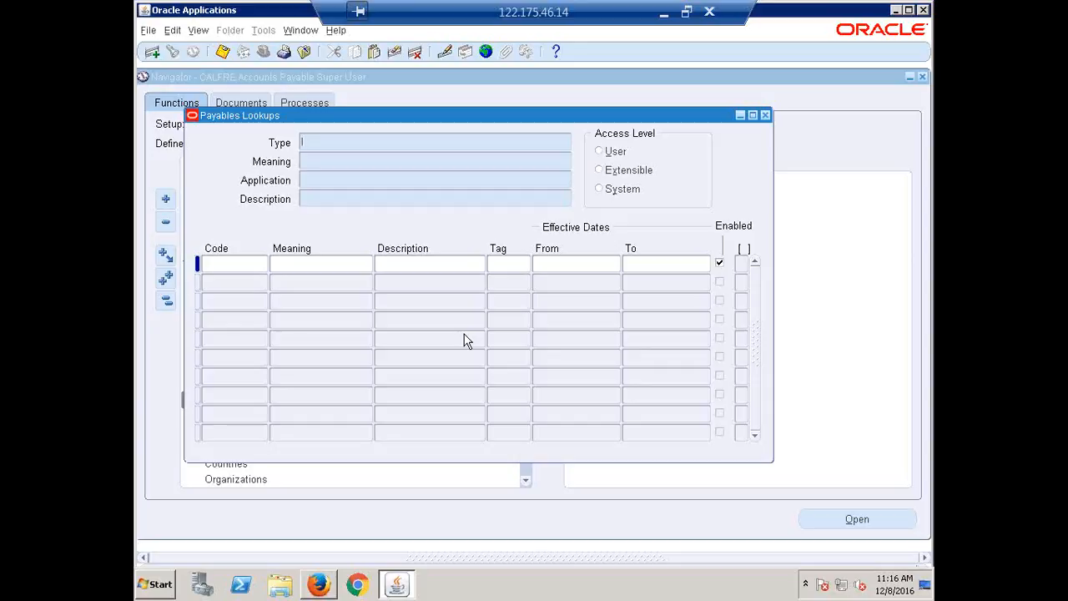
type("%%")
type("%")
type("INVCOIC")
key("BackSpace")
key("BackSpace")
key("BackSpace")
key("BackSpace")
type("OICE%")
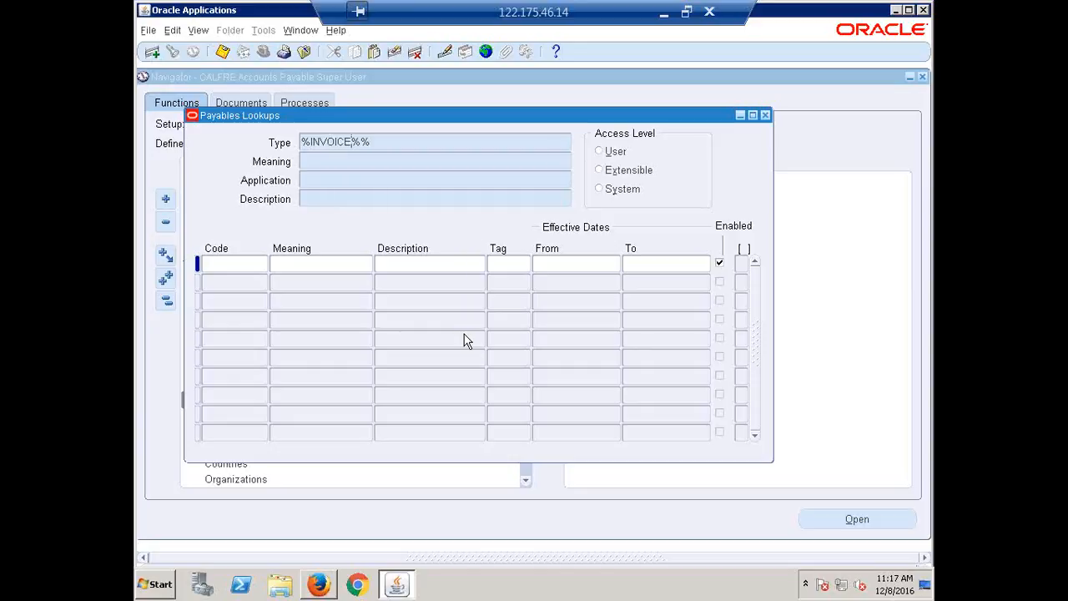
type("TYPE")
key("ctrl+F11")
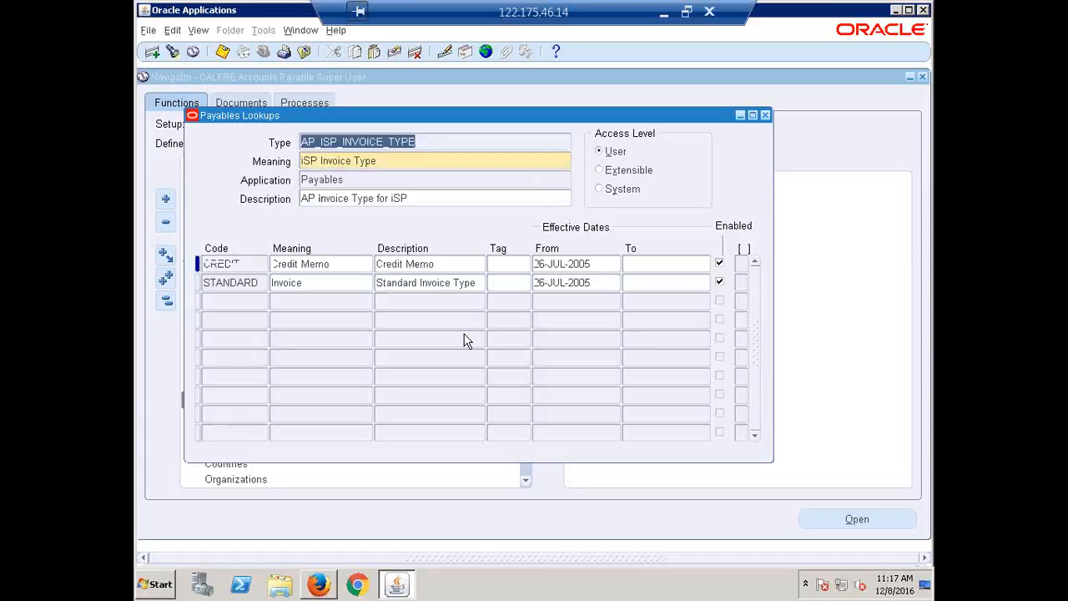
Browse the queried lookup types to the INVOICE TYPE record
key("Down")
key("Down")
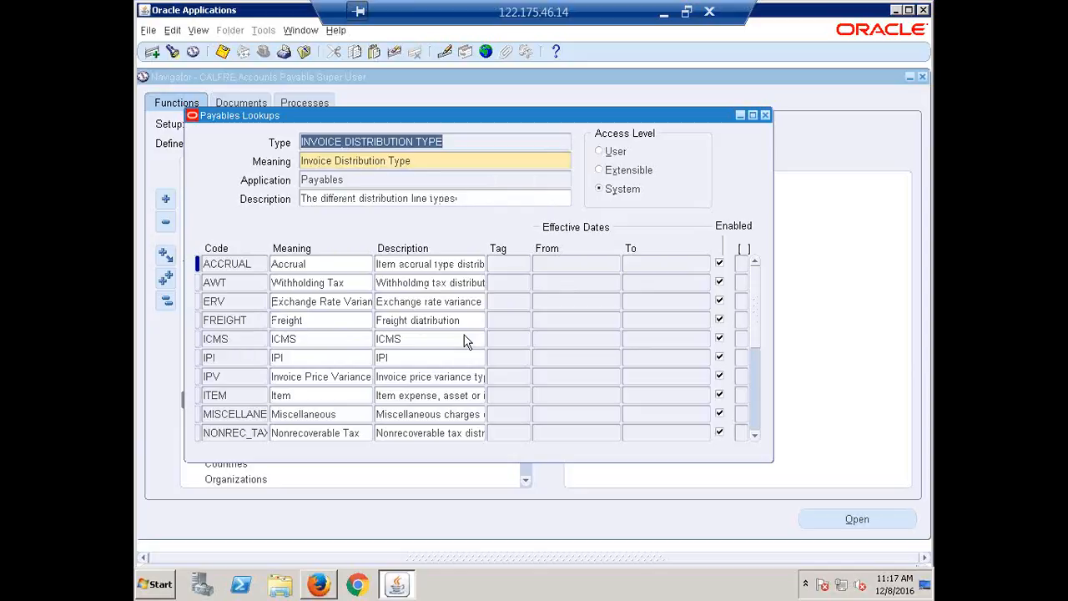
key("Down")
key("Down")
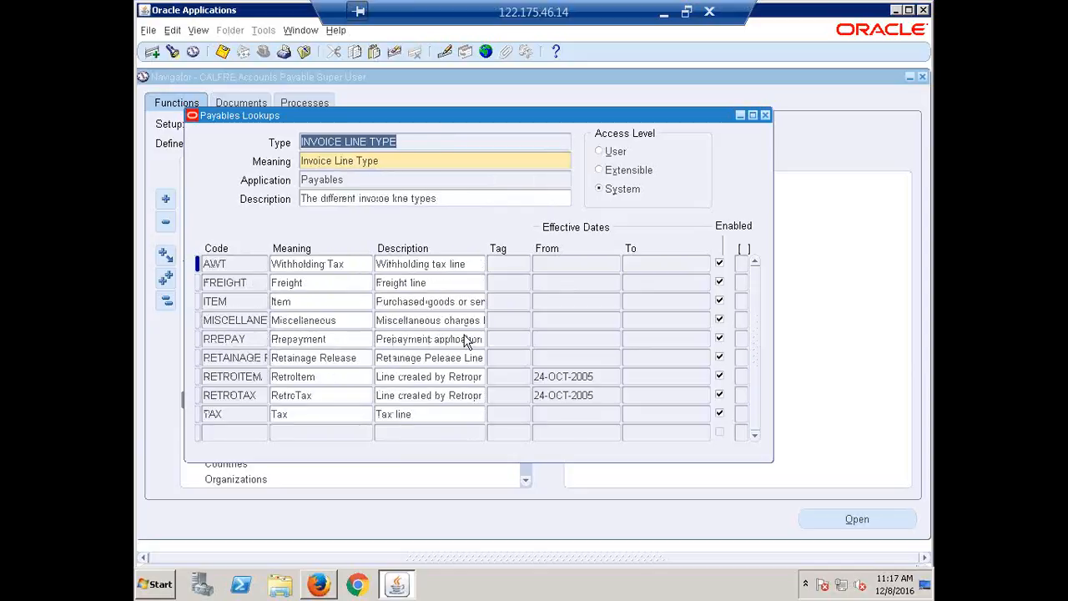
key("Down")
key("Down")
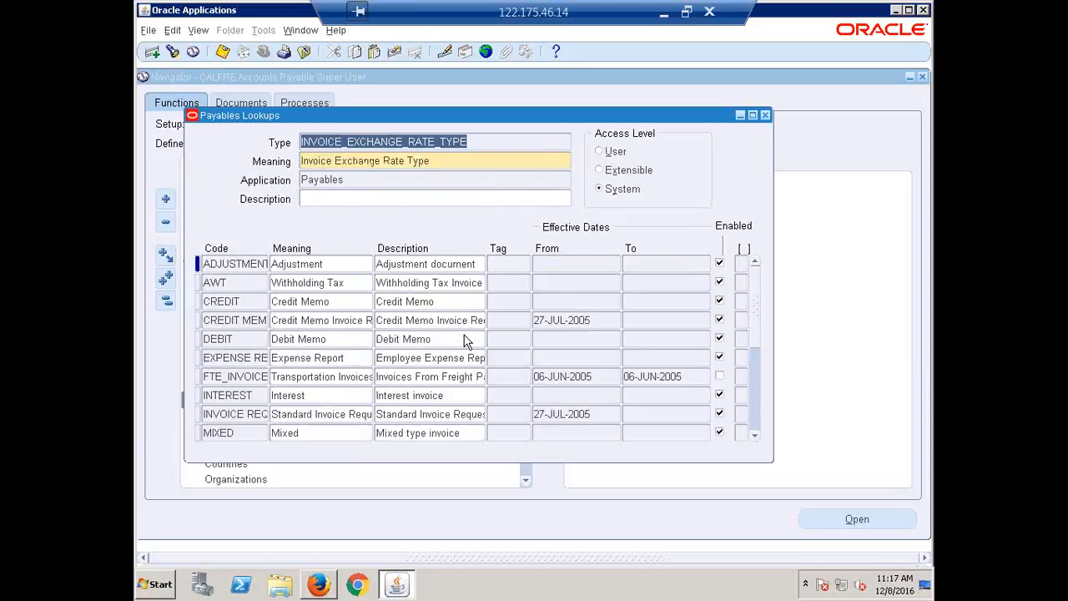
key("Up")
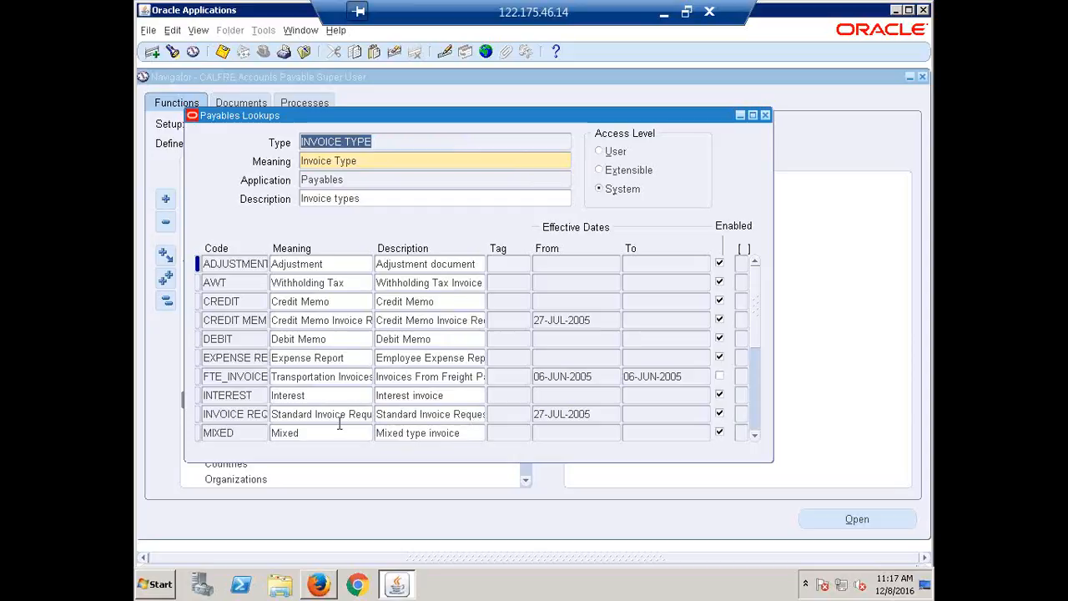
Examine the INVOICE TYPE lookup codes from Adjustment to Standard, including the Interest and Credit Memo entries
left_click(319, 395)
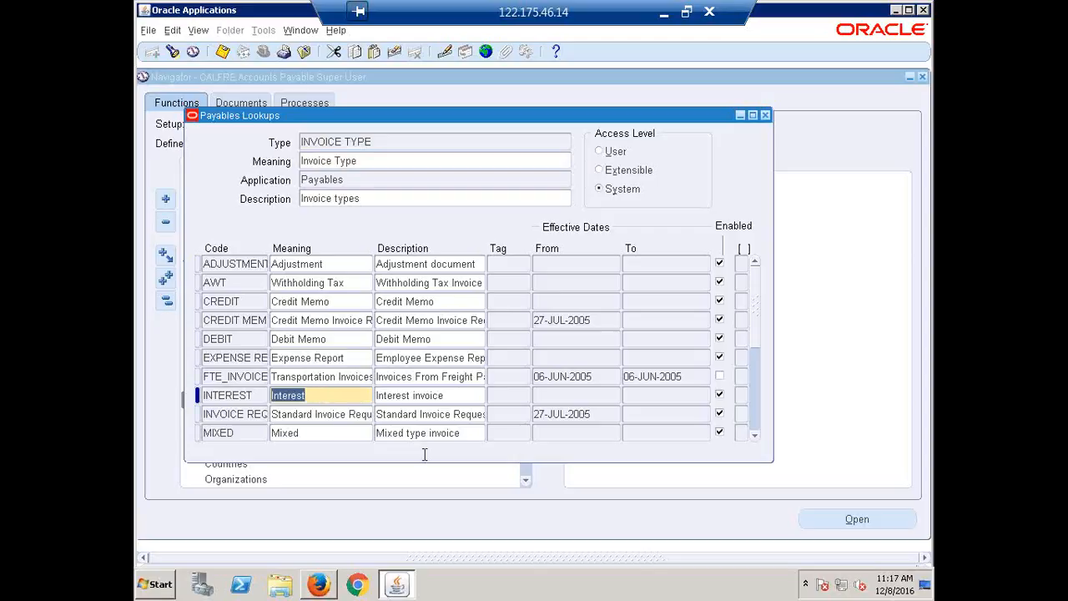
scroll(403, 420, "down", 1)
scroll(402, 420, "down", 1)
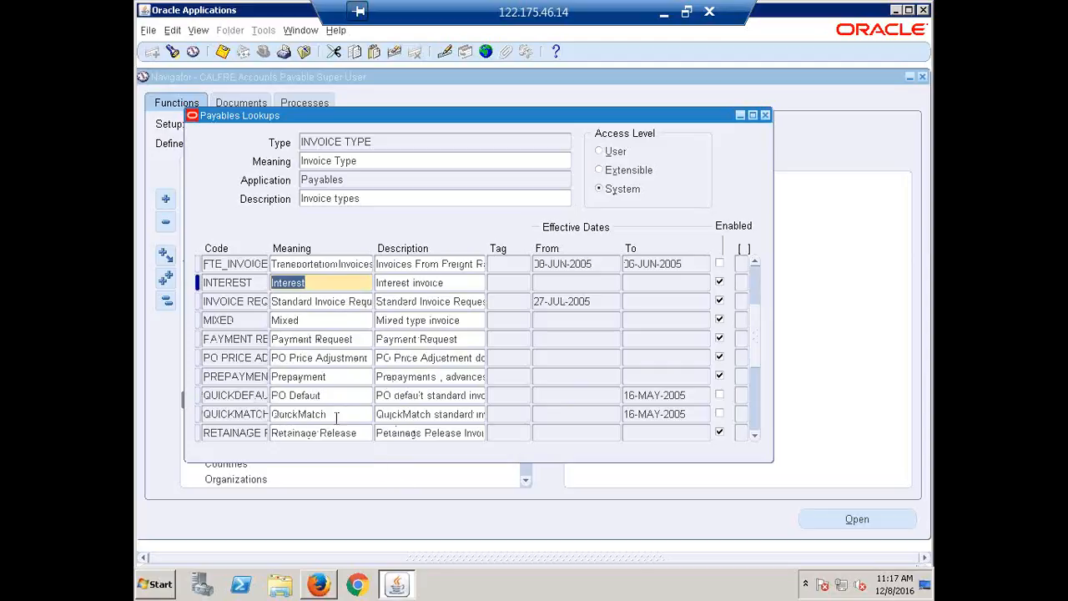
left_click(326, 439)
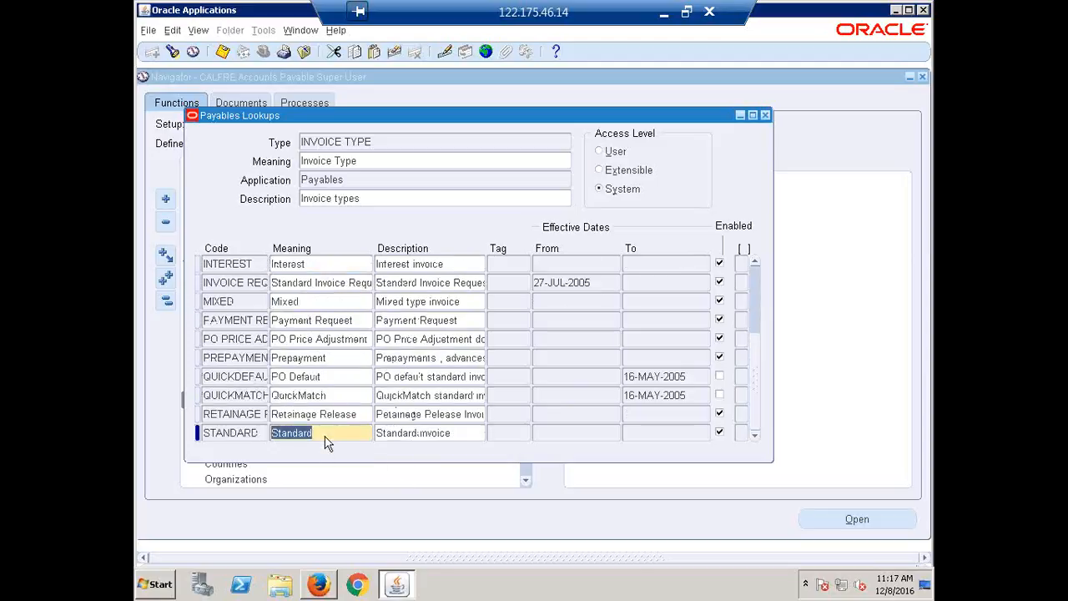
scroll(327, 436, "up", 5)
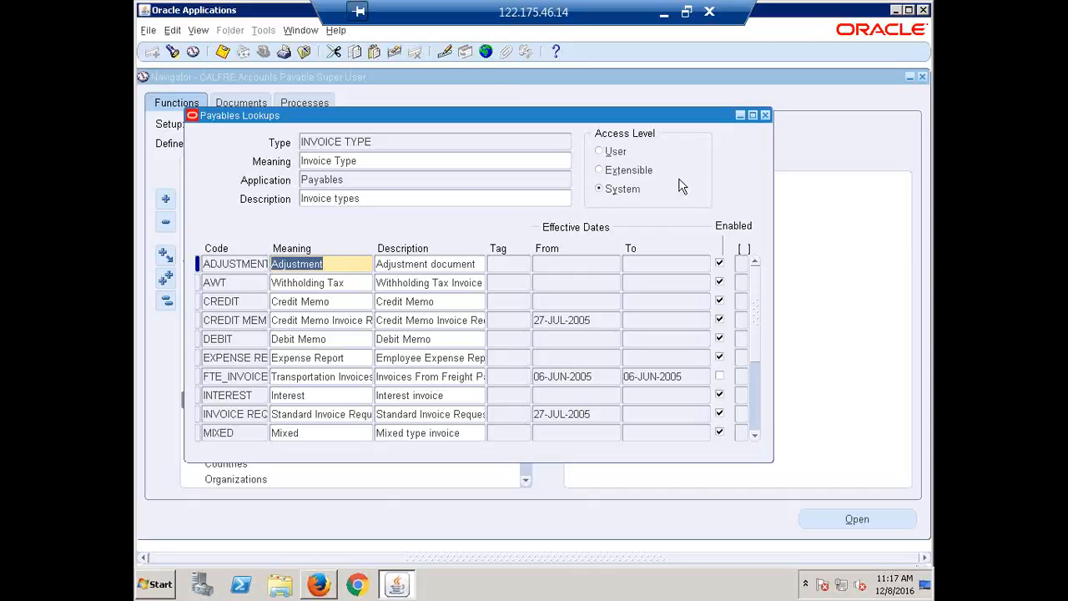
left_click(250, 298)
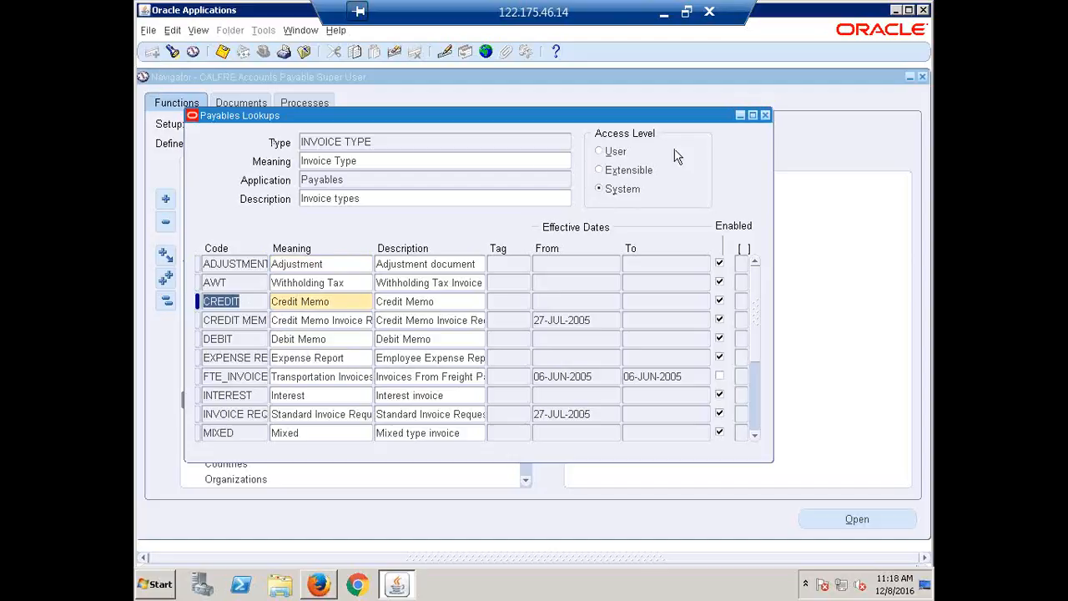
Query all Payables lookup types without any search criteria
left_click(406, 139)
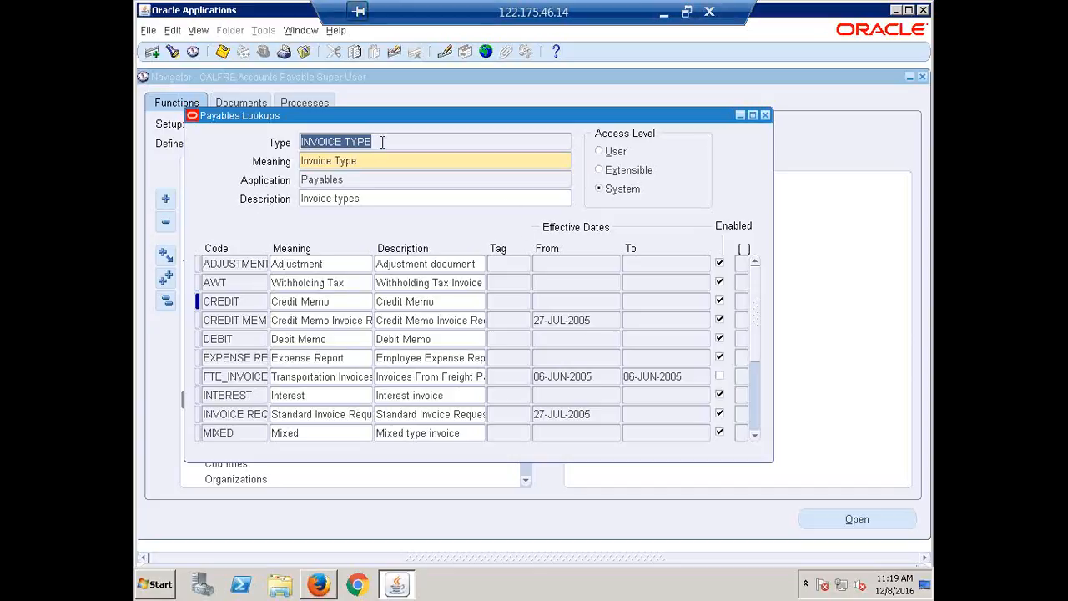
key("F11")
key("ctrl+F11")
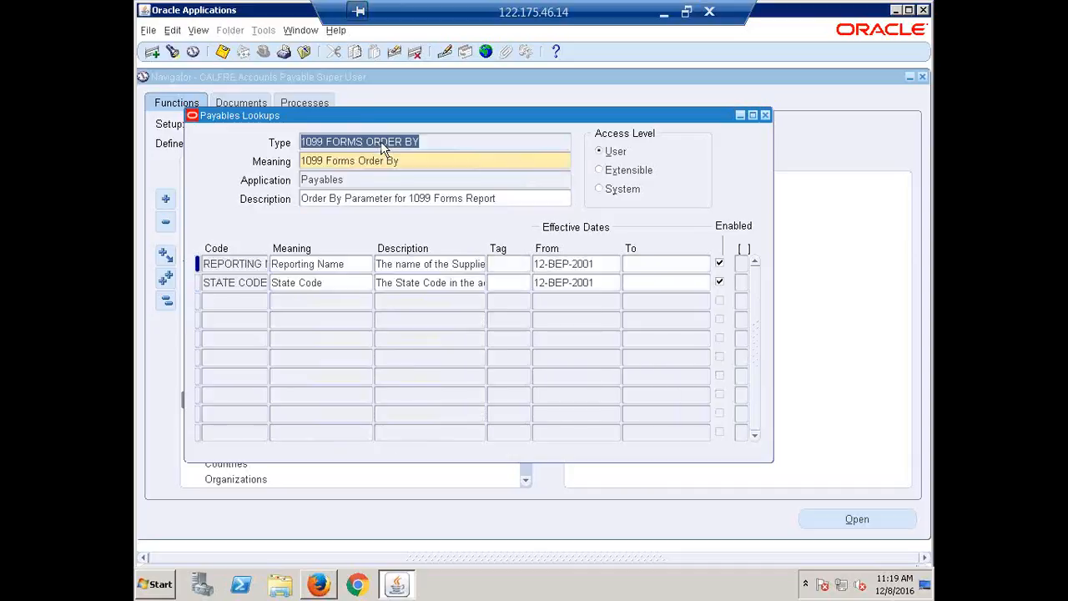
Browse the Payables lookup types from 1099 FORMS ORDER BY through CHECK RANGE STATUS, and close the lookups window
key("Down")
key("Down")
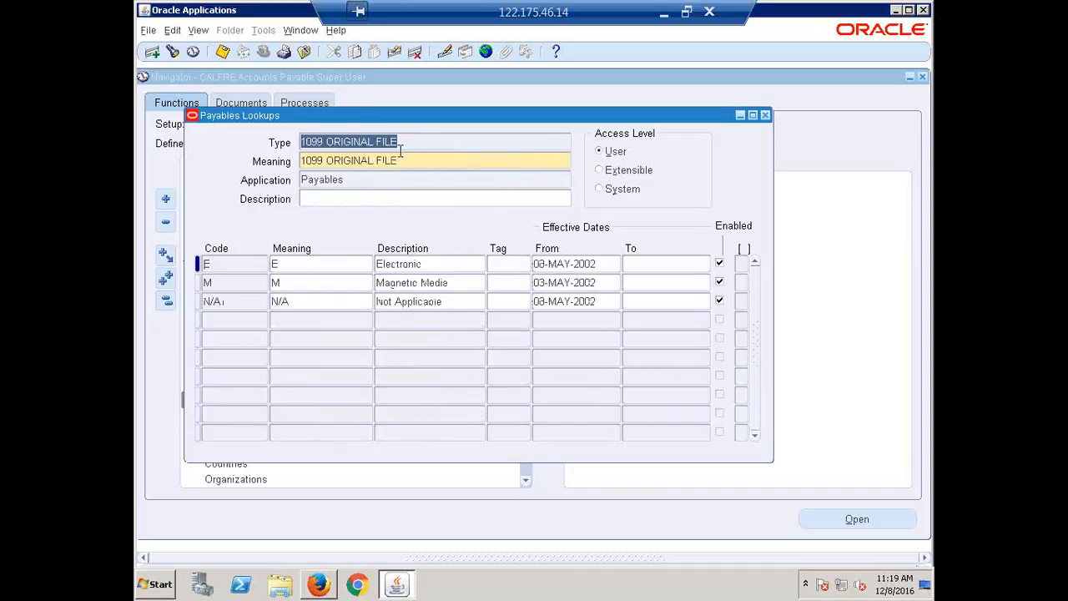
key("Down")
key("Down")
key("Down")
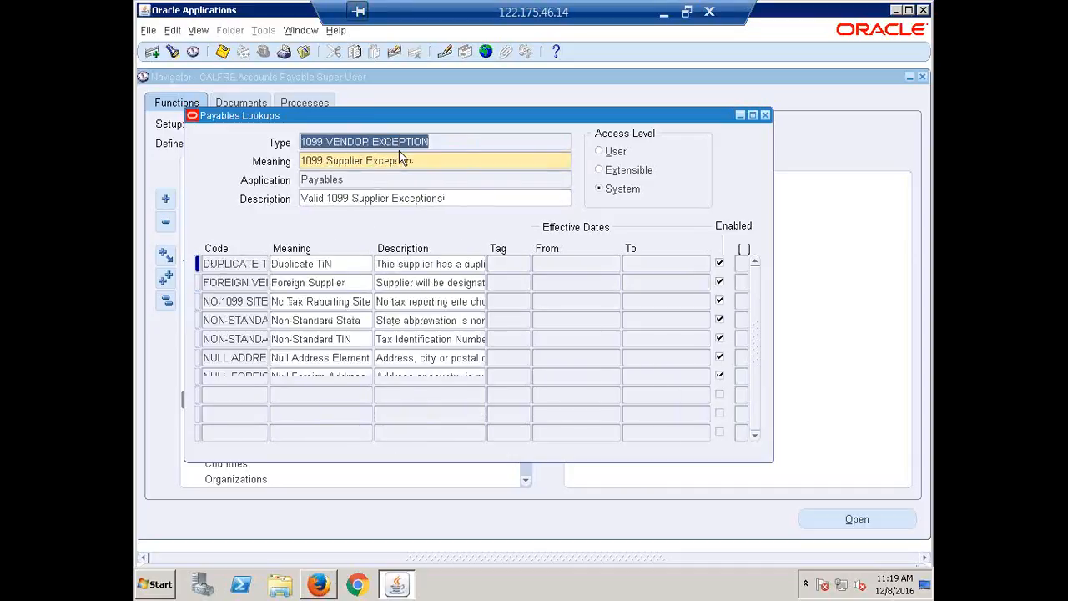
key("Down")
key("Down")
key("Down")
key("Down")
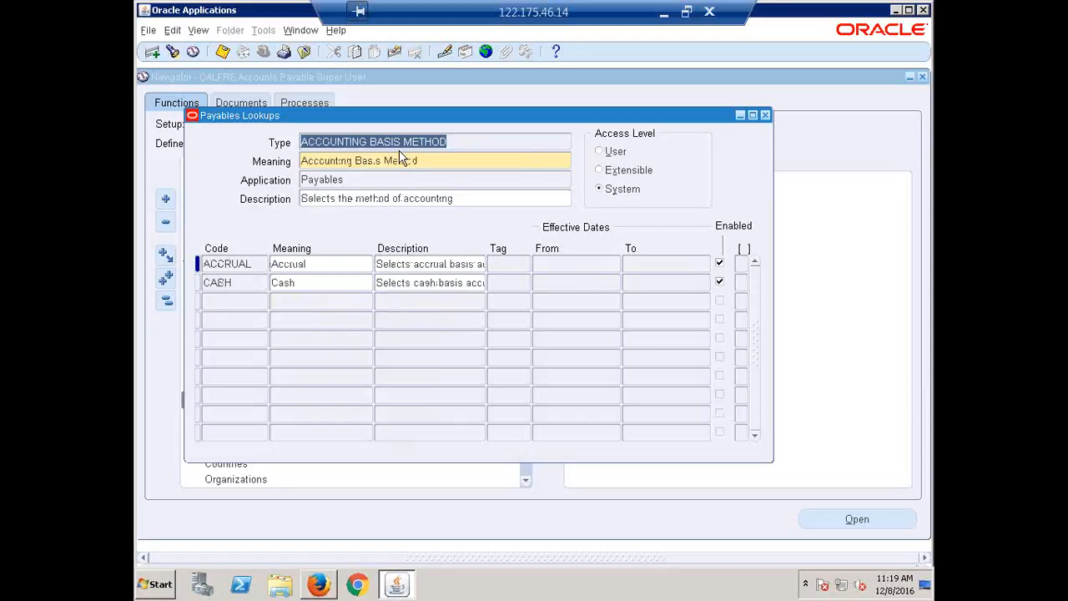
key("Down")
key("Down")
key("Down")
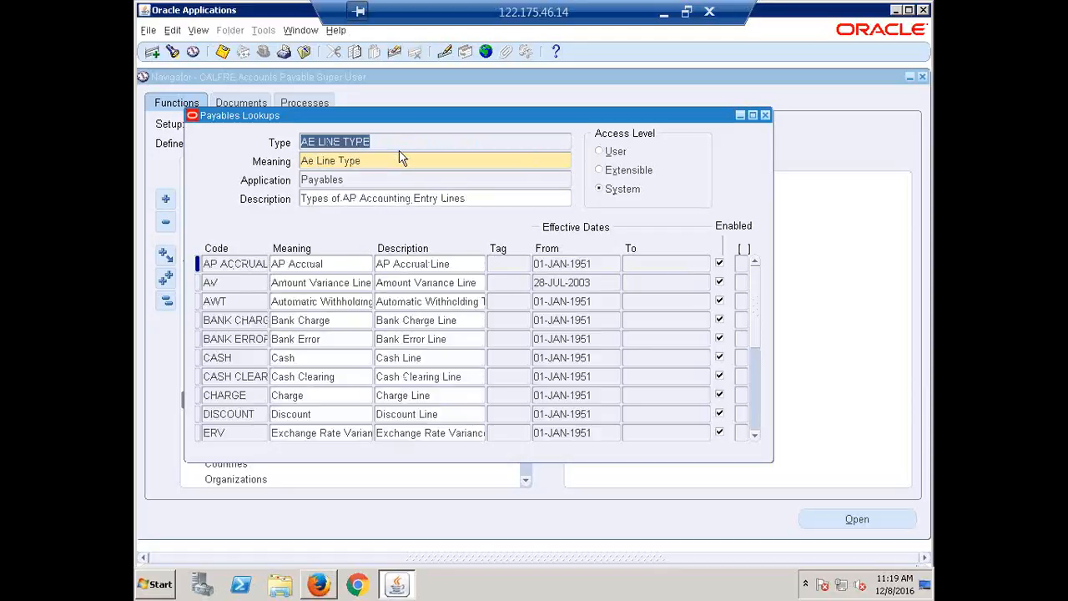
key("Down")
key("Down")
key("Down")
key("Down")
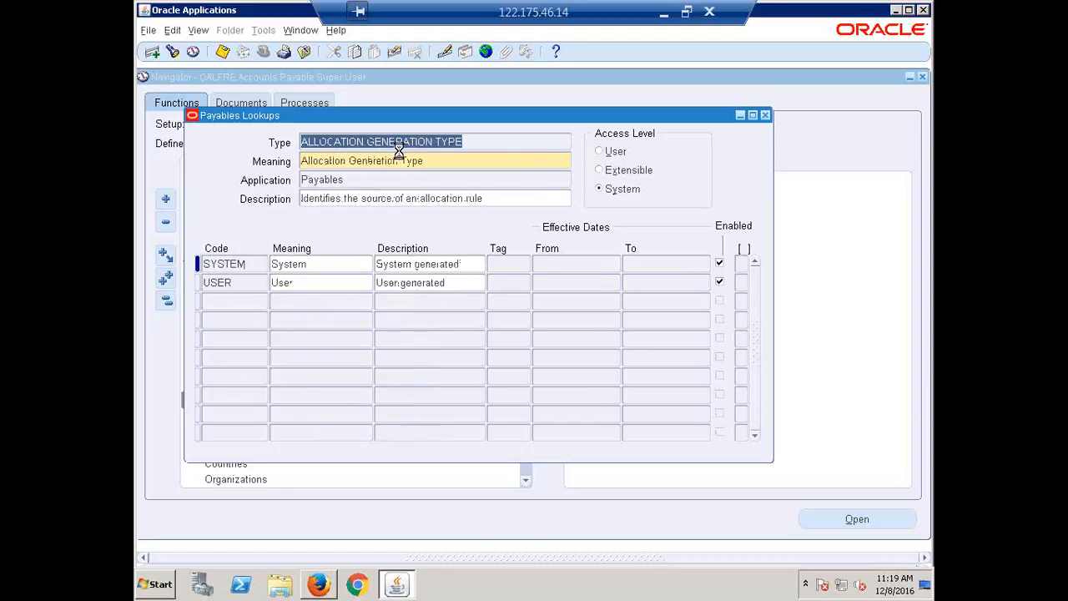
key("Down")
key("Down")
key("Down")
key("Down")
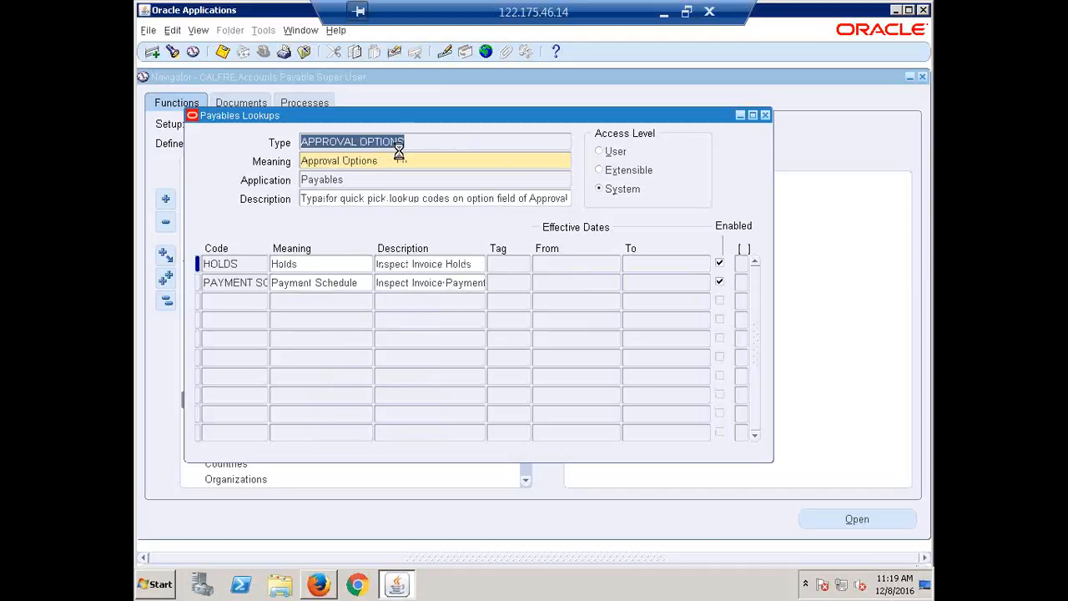
key("Down")
key("Down")
key("Down")
key("Down")
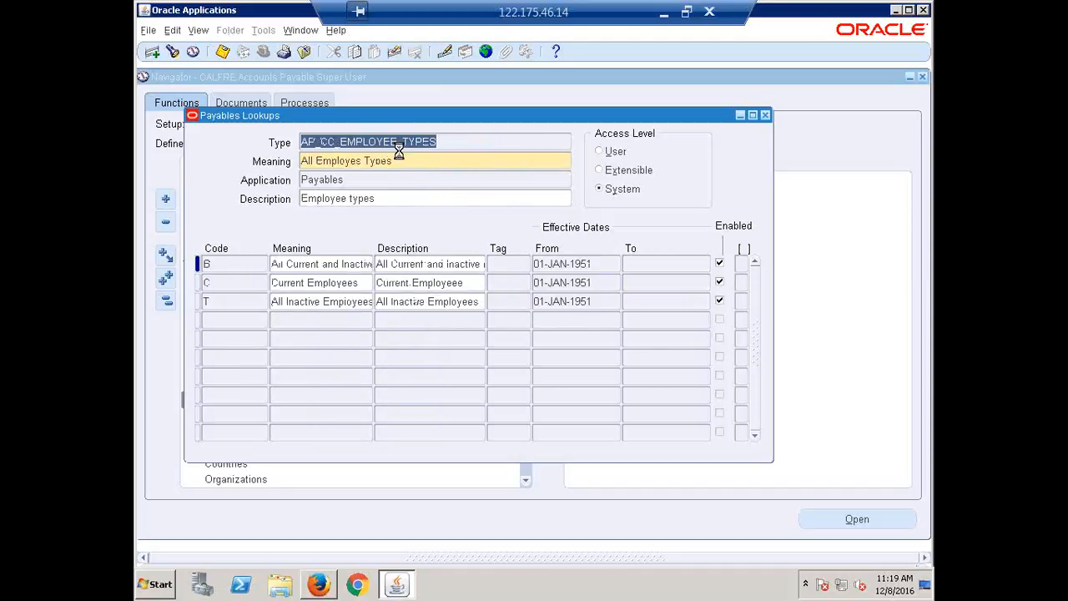
key("Down")
key("Down")
key("Down")
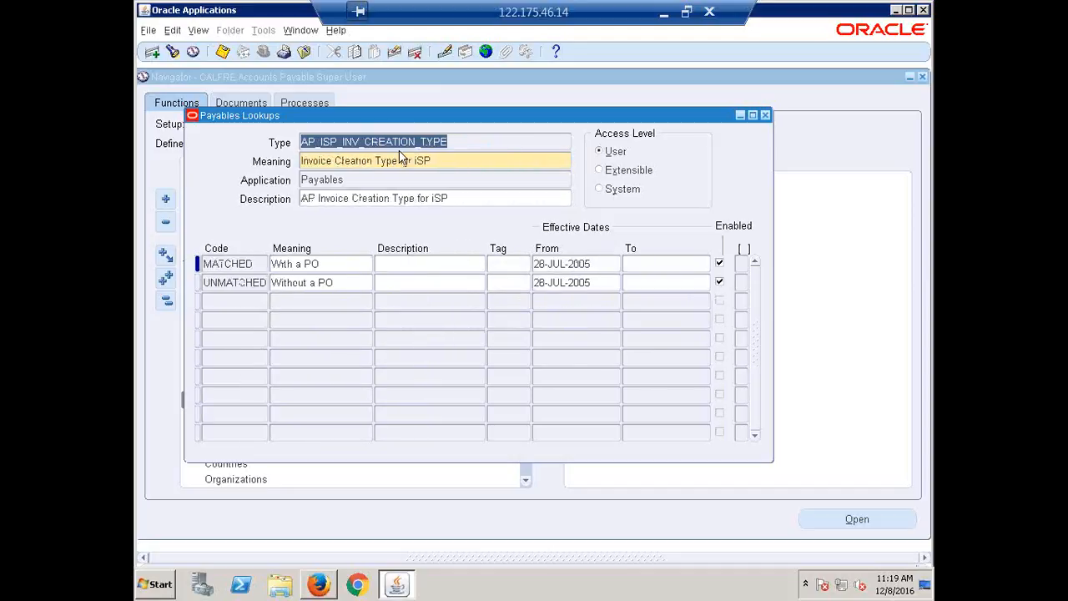
key("Down")
key("Down")
key("Down")
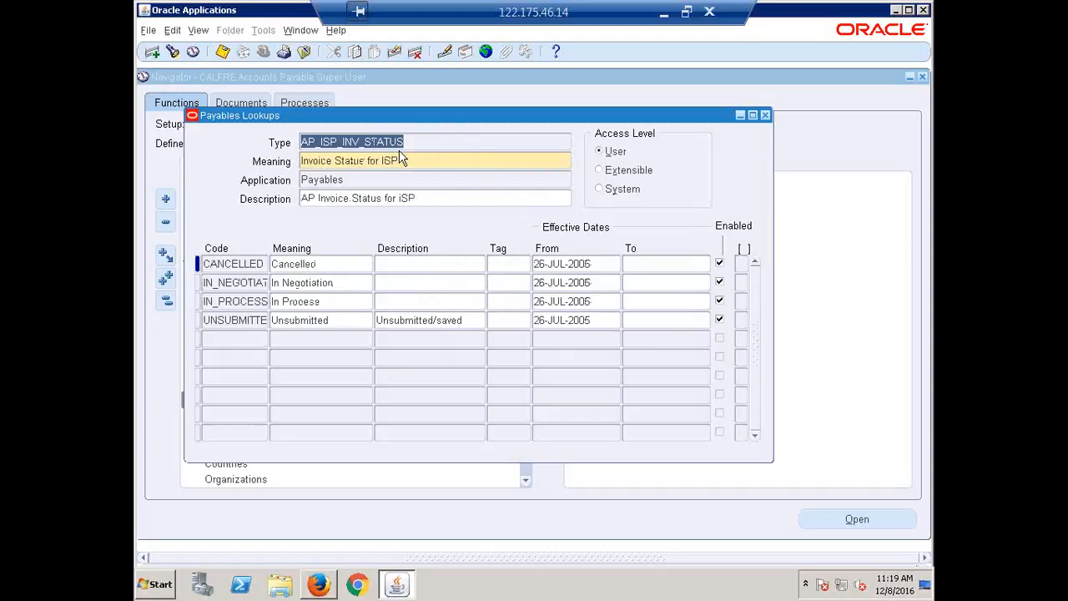
key("Down")
key("Down")
key("Down")
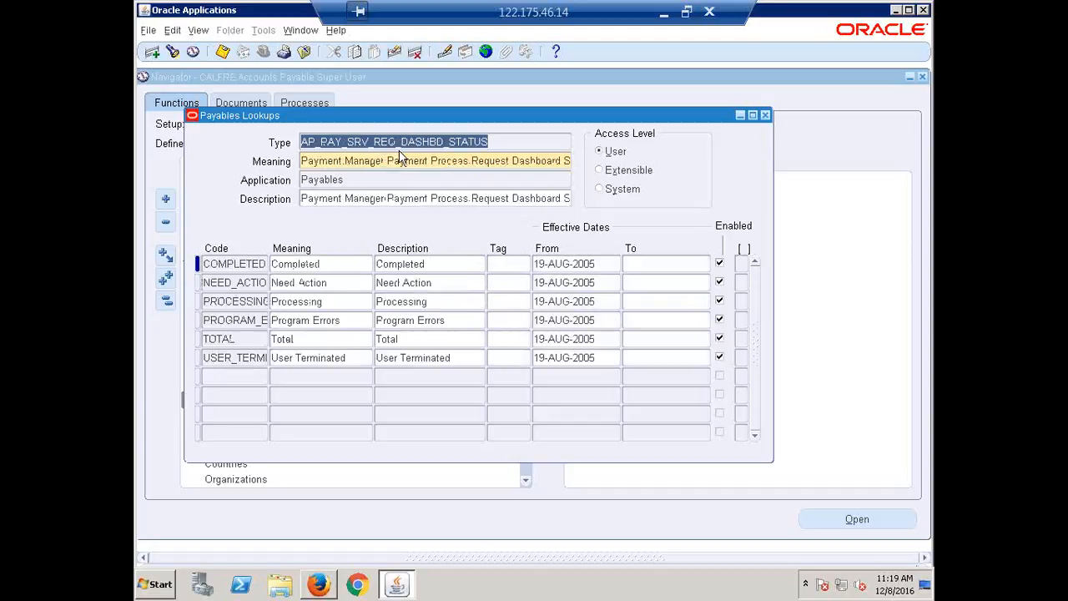
key("Down")
key("Down")
key("Down")
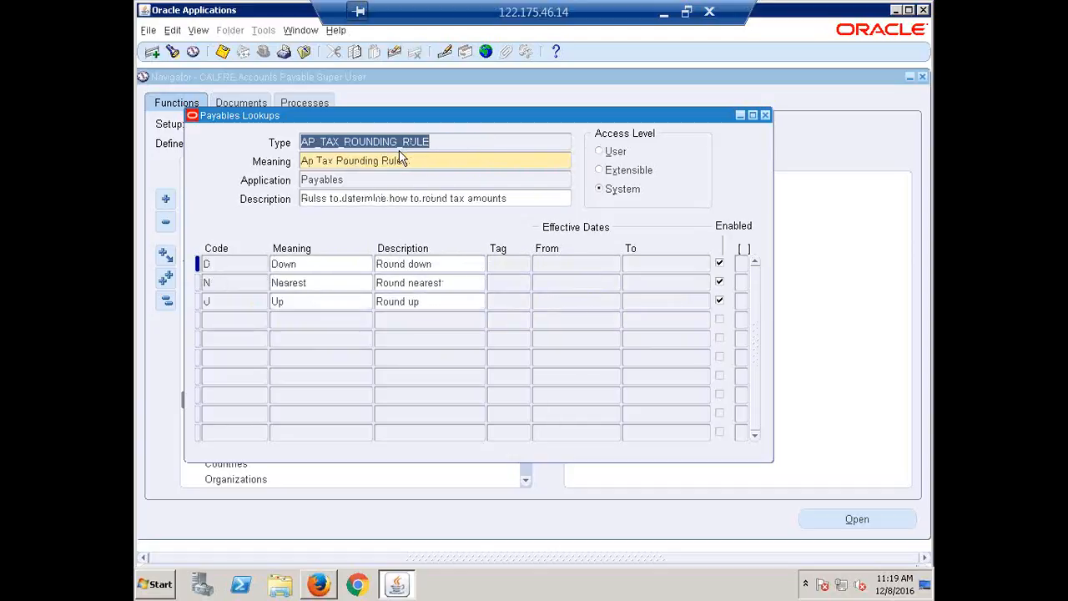
key("Down")
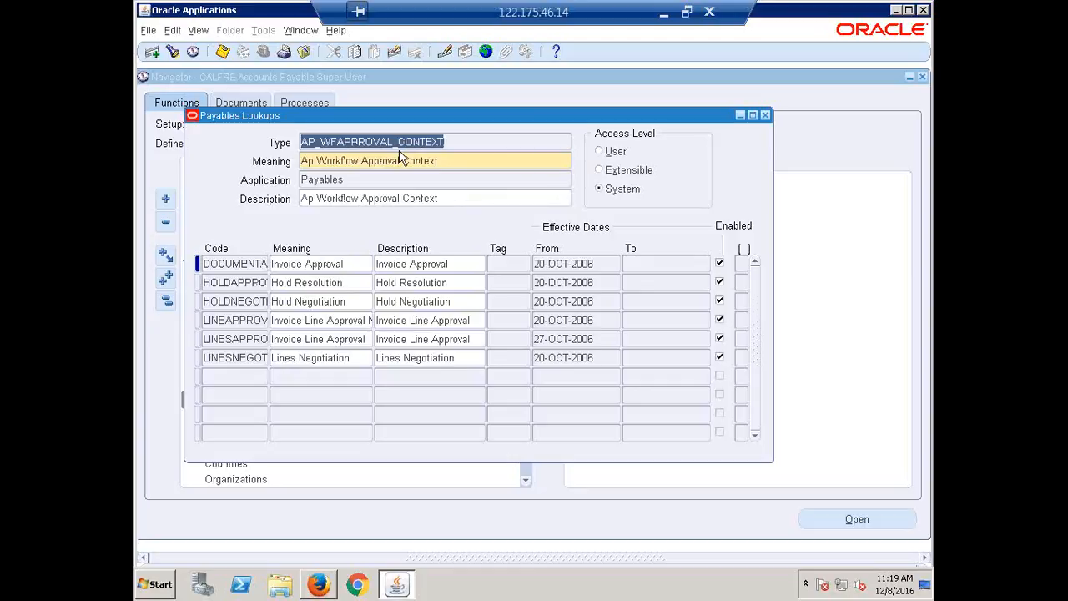
key("Down")
key("Down")
key("Down")
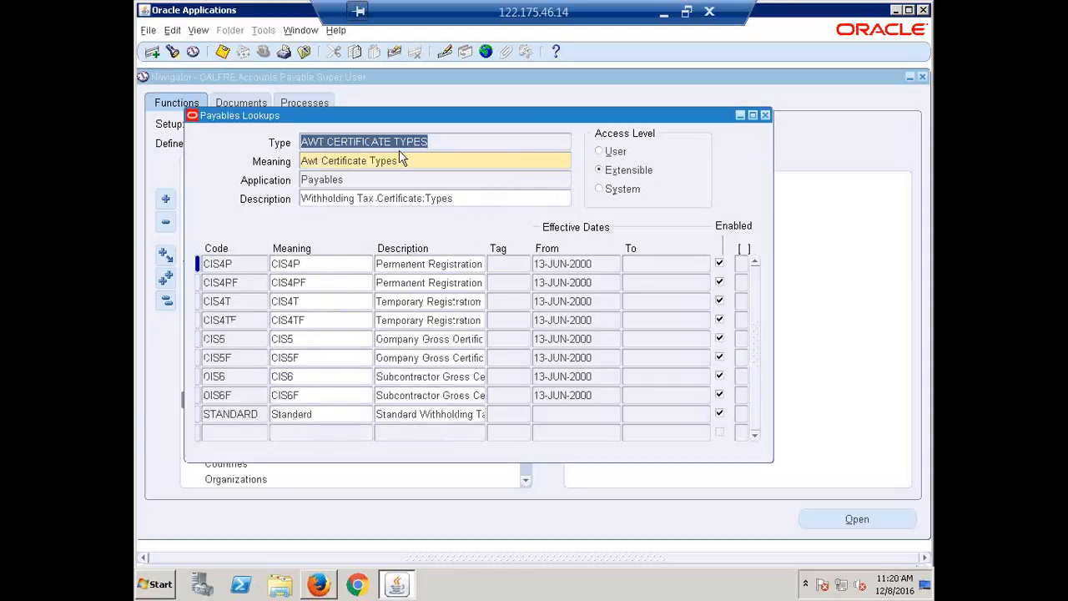
key("Down")
key("Down")
key("Down")
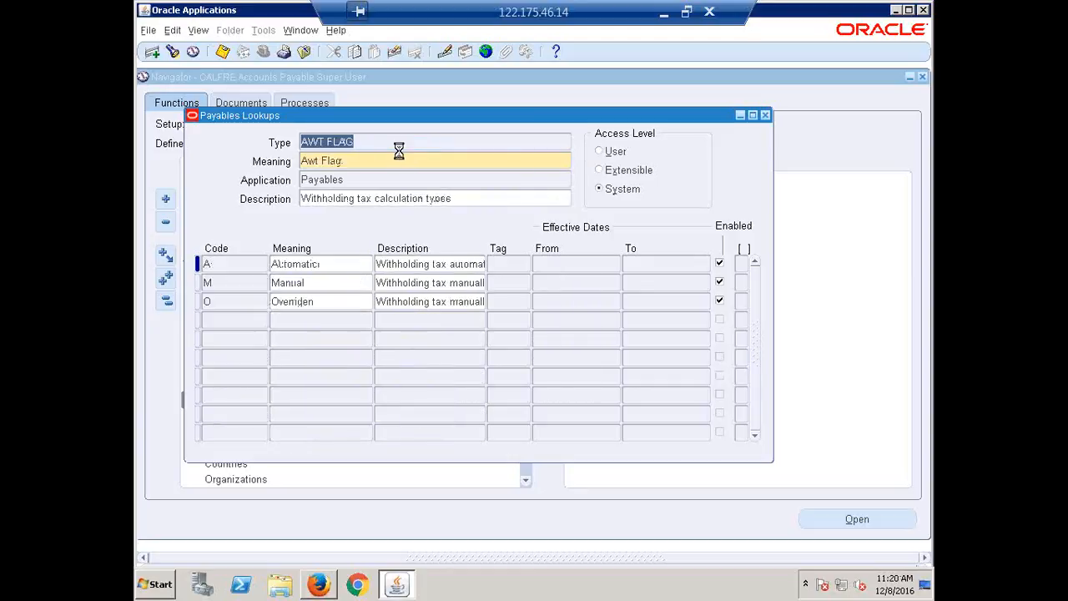
key("Down")
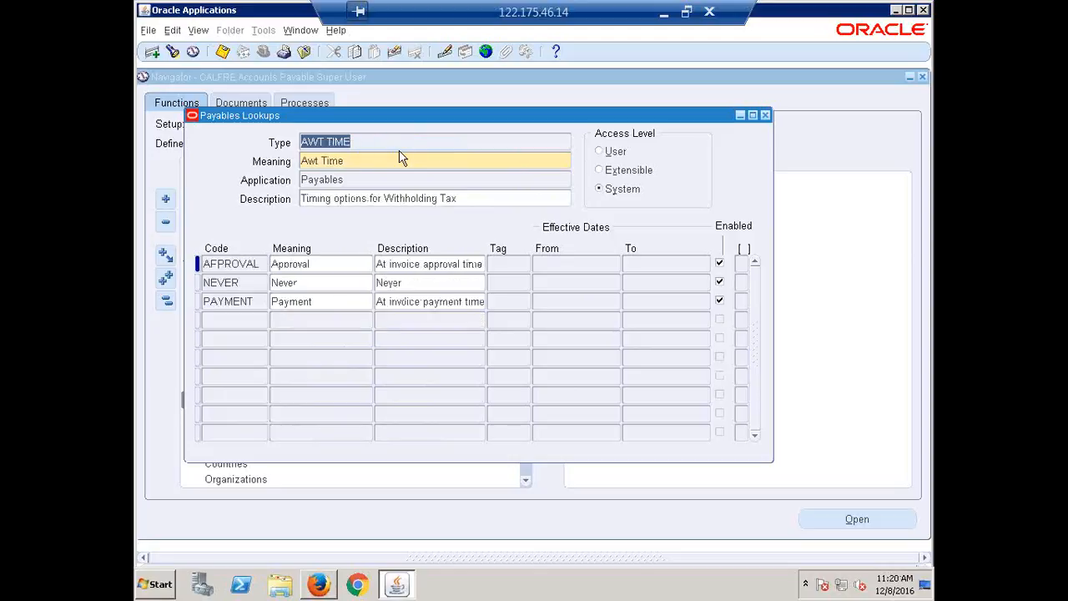
key("Down")
key("Down")
key("Down")
key("Down")
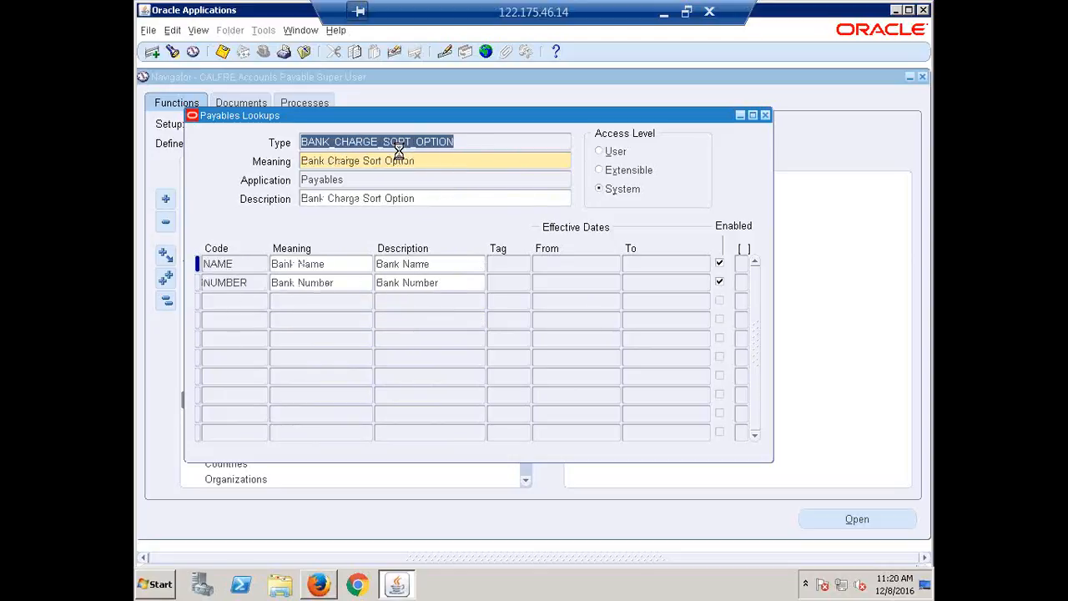
key("Down")
key("Down")
key("Down")
key("Down")
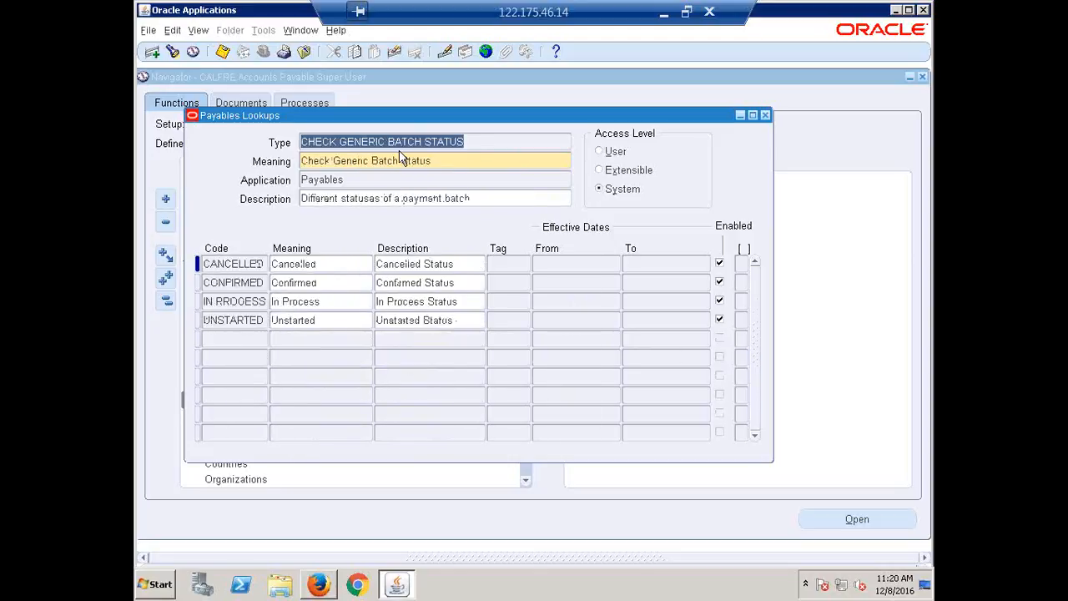
key("Down")
key("Down")
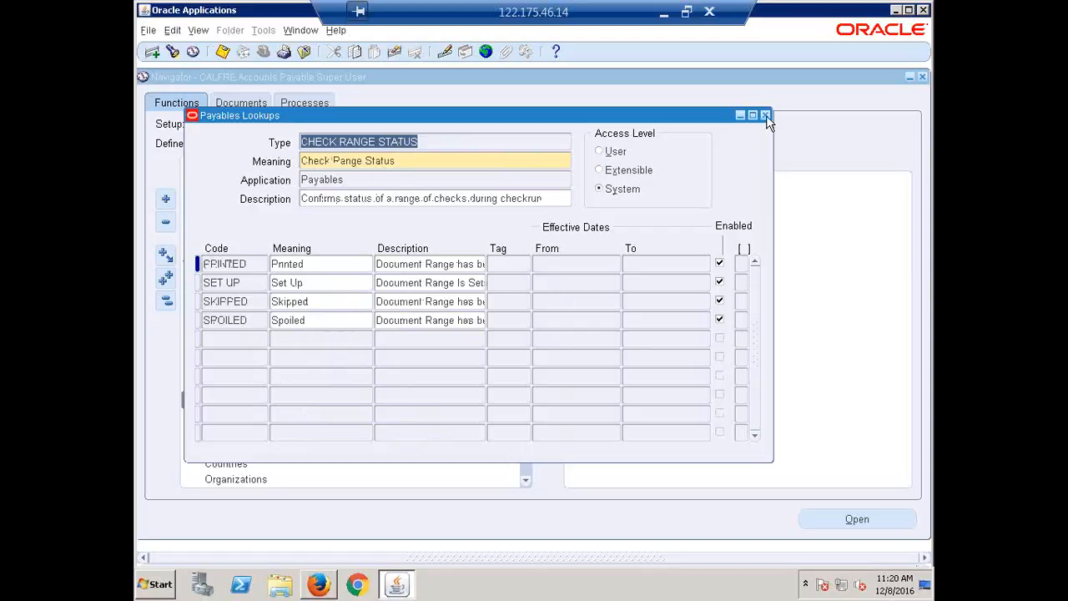
left_click(766, 115)
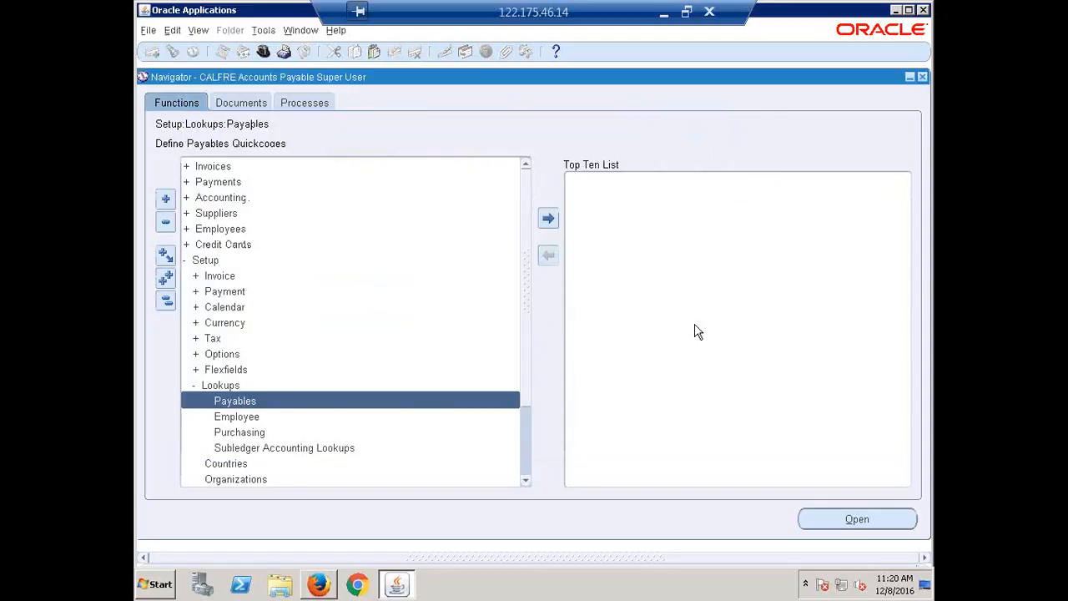
Switch to the Recap workbook in Excel and mark the Lookups/Quick Codes topic as Done
left_click(662, 18)
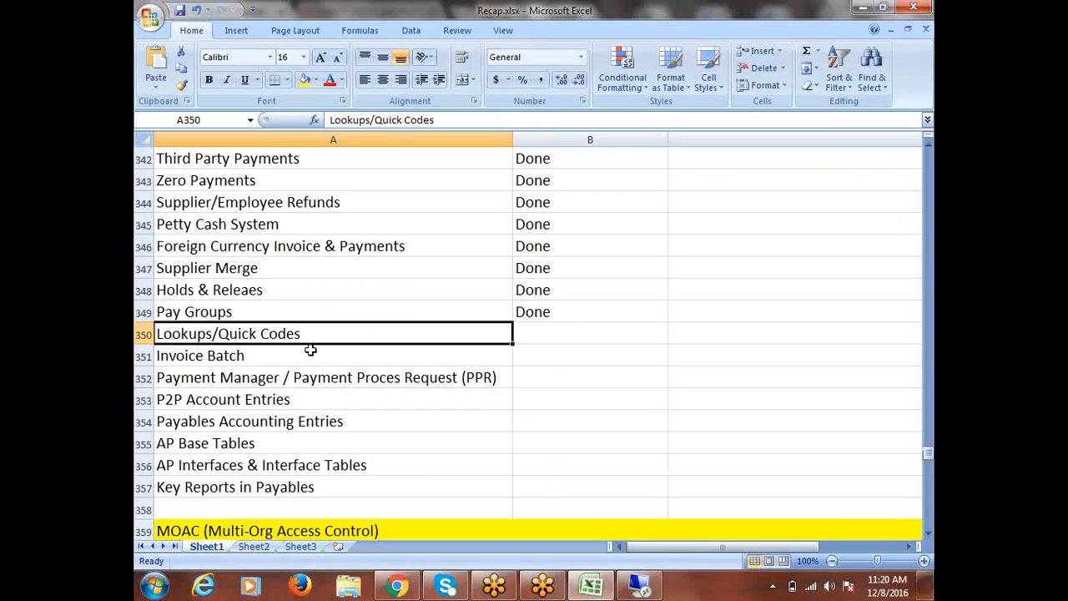
key("Tab")
type("done")
key("Return")
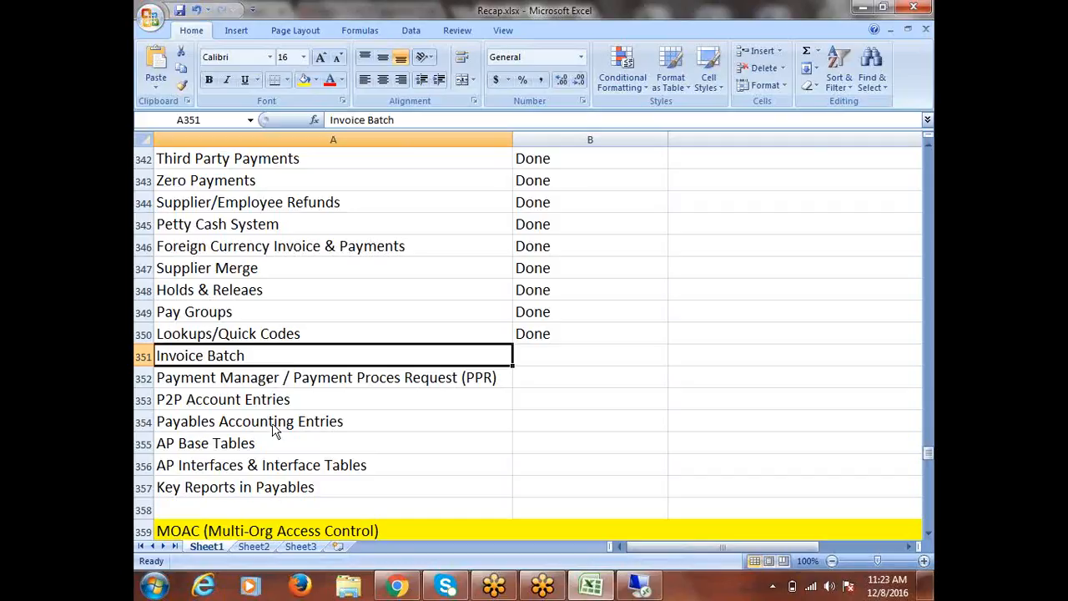
Switch back to Oracle Applications and collapse the whole navigator function tree
left_click(640, 586)
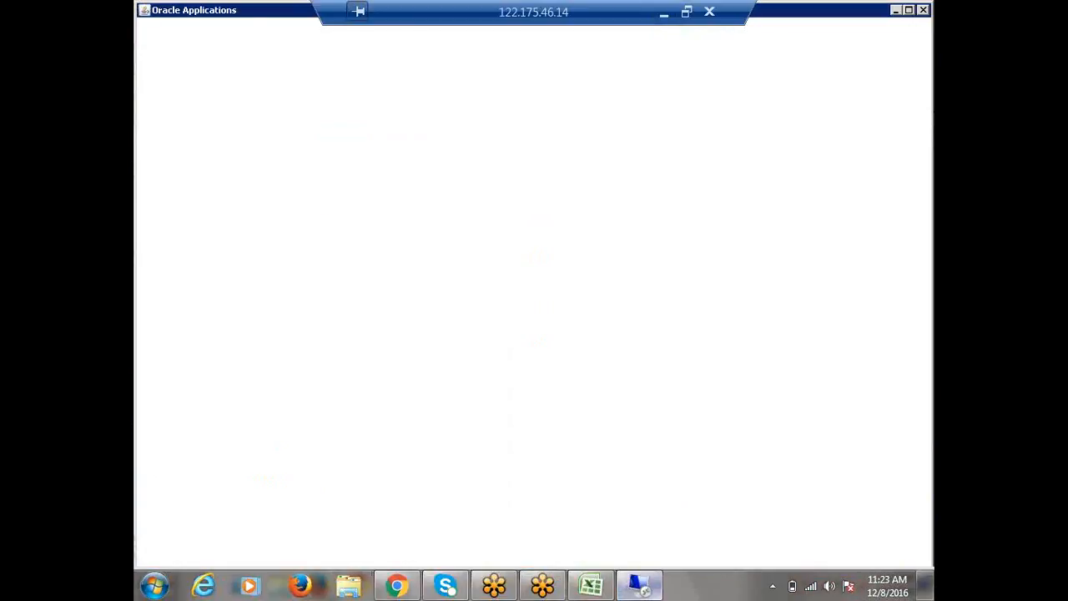
left_click(166, 302)
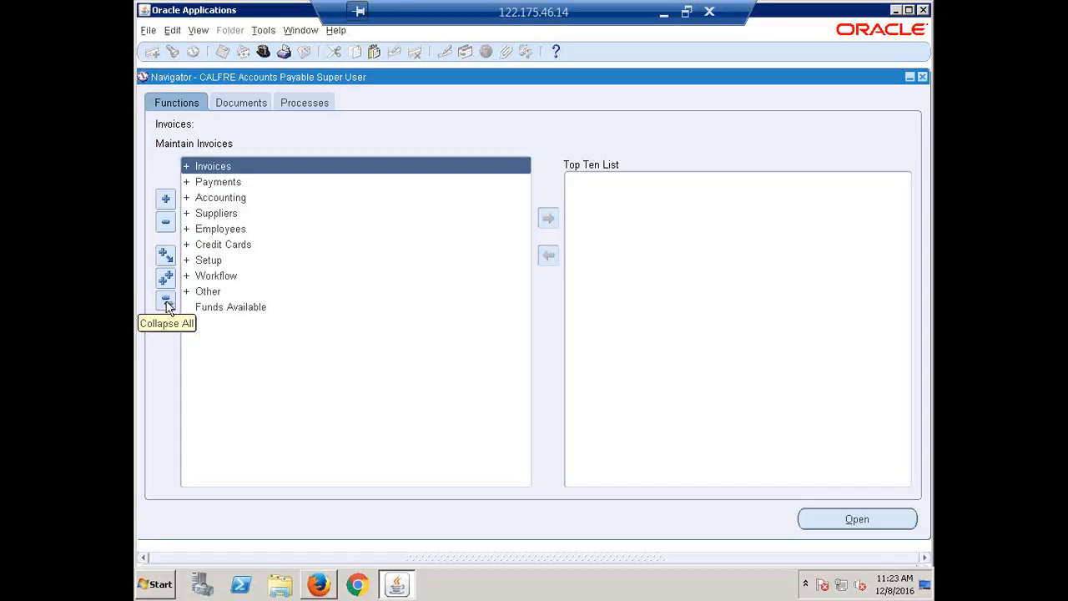
left_click(170, 303)
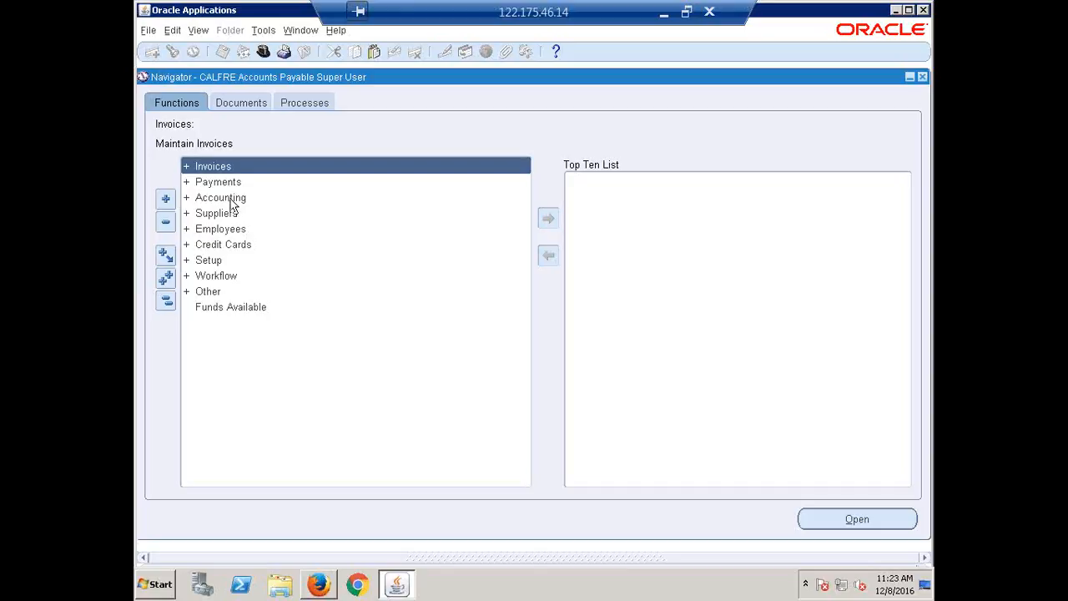
Try to open the Invoice Batches window from the Entry functions under Invoices
key("Return")
key("Return")
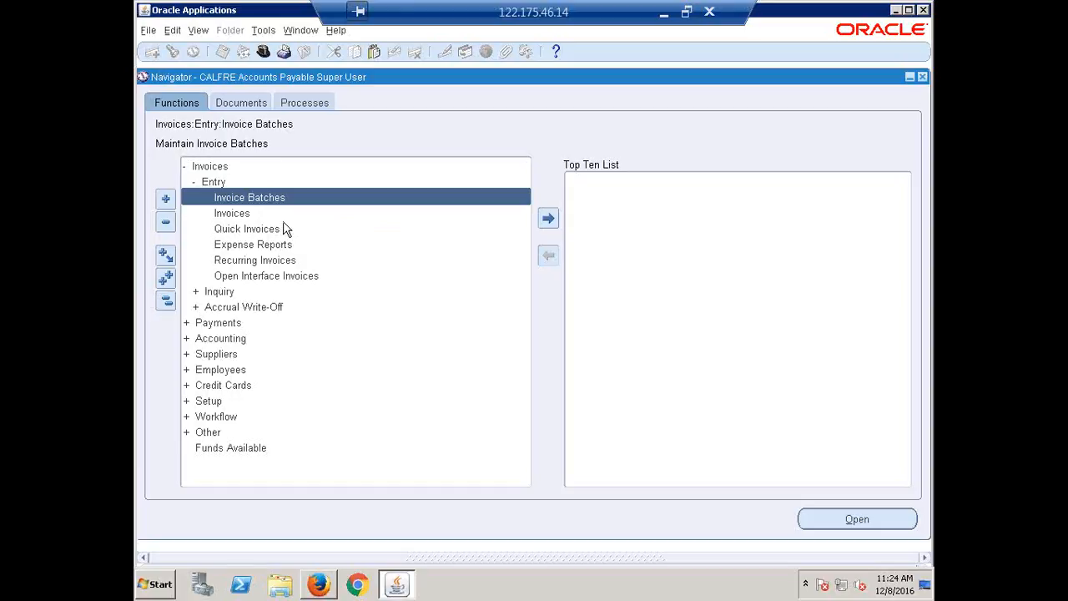
key("Return")
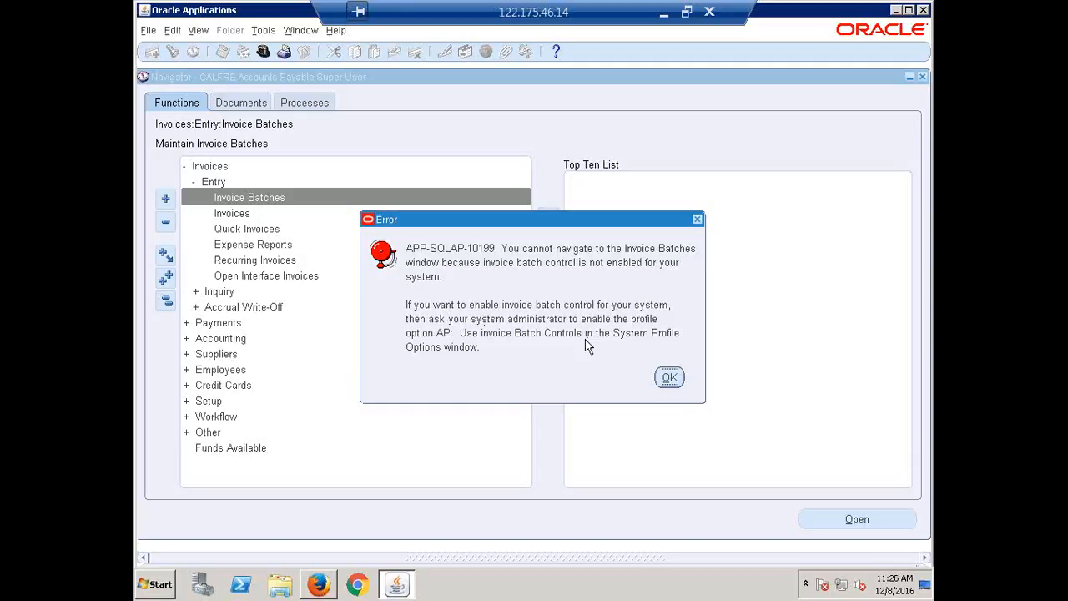
left_click(670, 376)
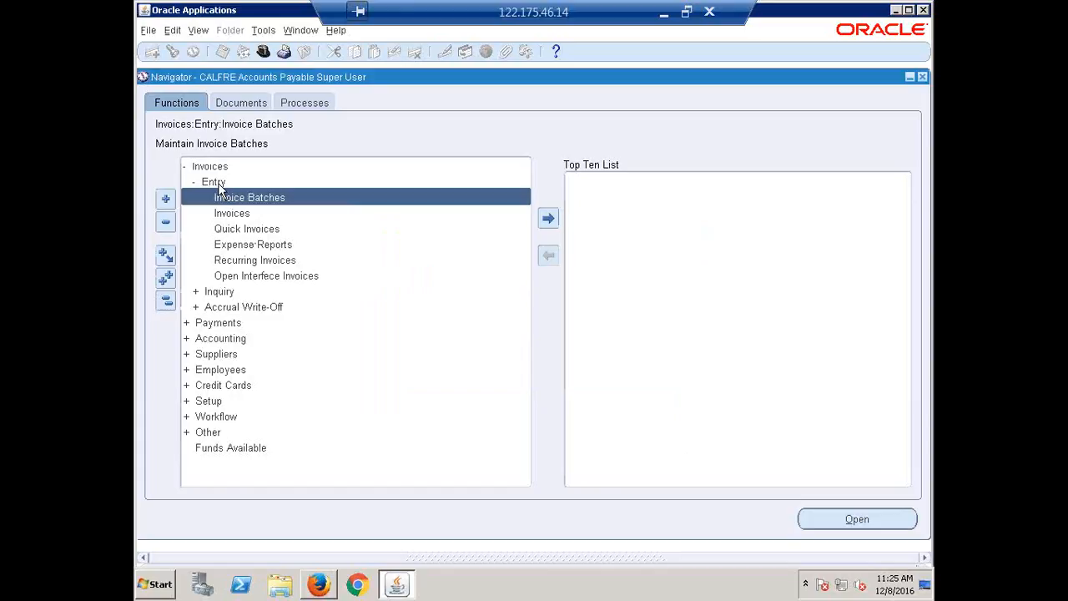
Switch to the System Administrator responsibility and open the search for system profile values
left_click(264, 53)
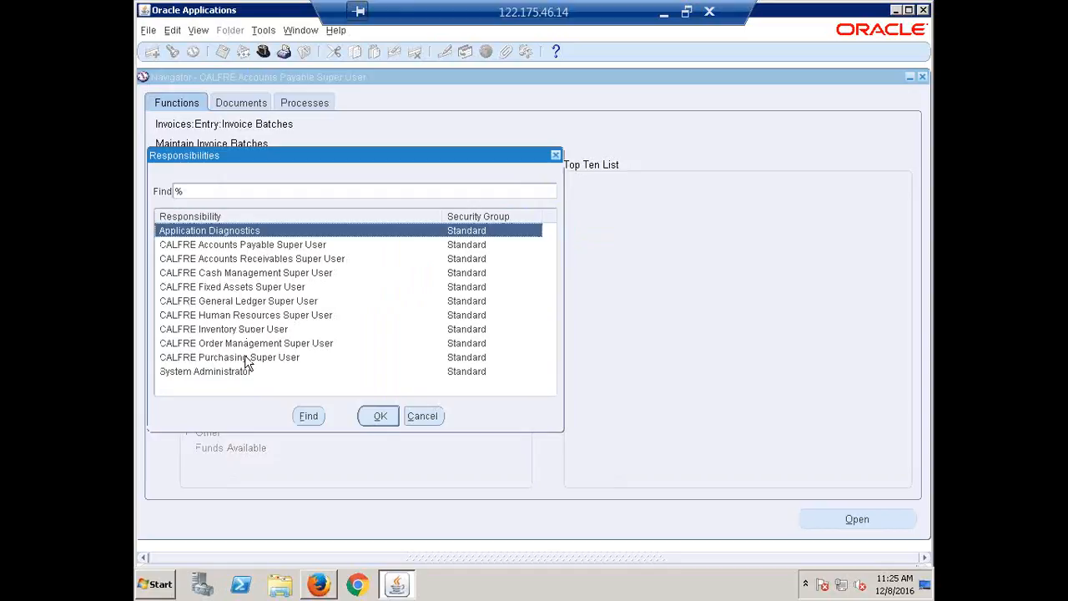
double_click(246, 370)
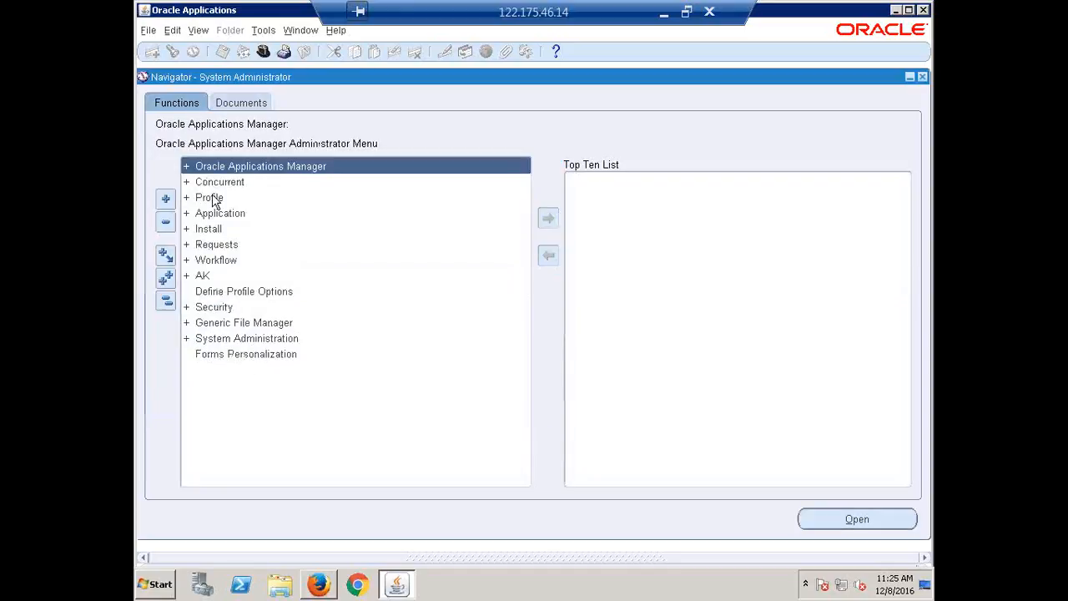
double_click(215, 198)
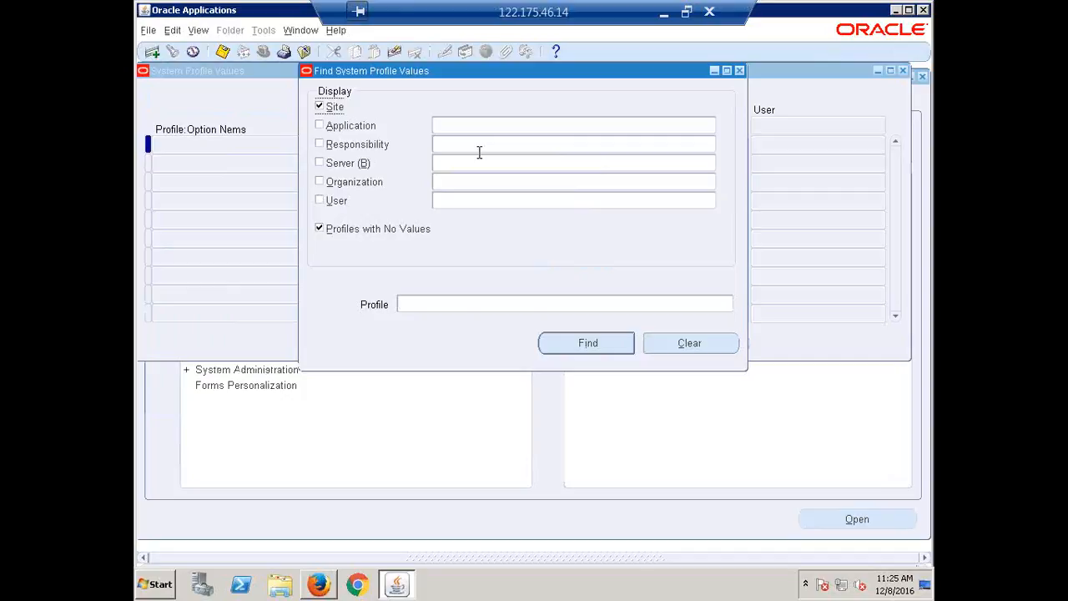
Restrict the profile value search to the CALFRE Accounts Payable Super User responsibility
left_click(479, 144)
type("calfre a")
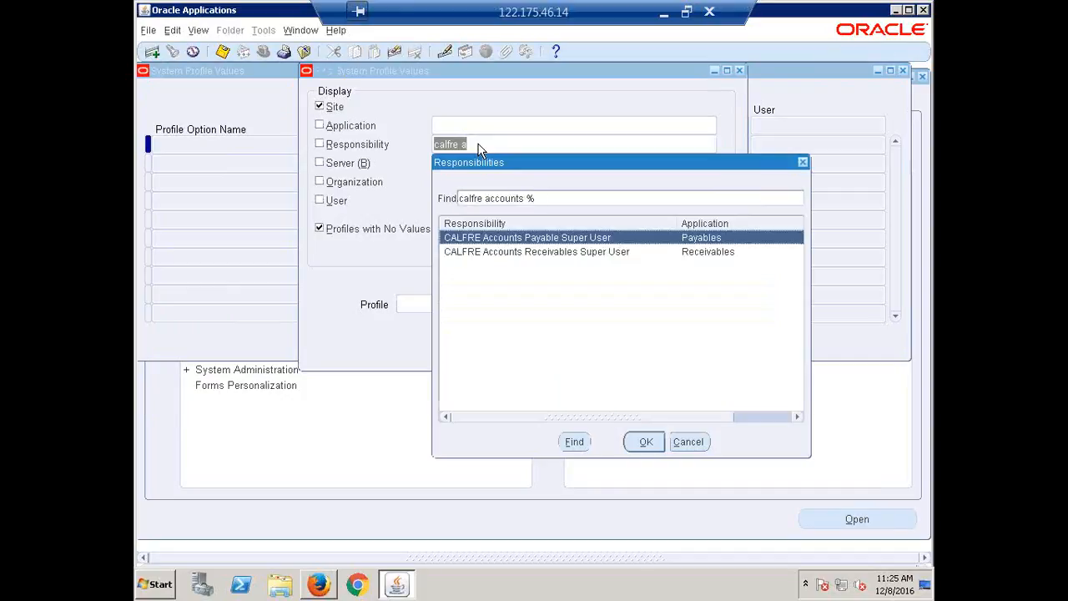
key("Return")
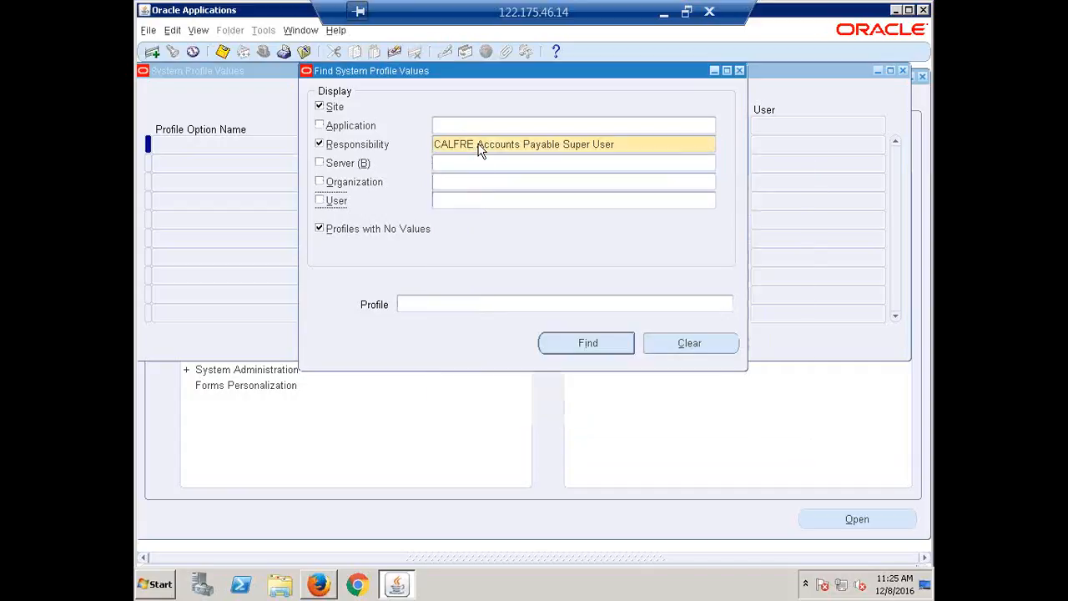
Search the system profile options for AP%Use Invoice%
left_click(482, 306)
type("AP")
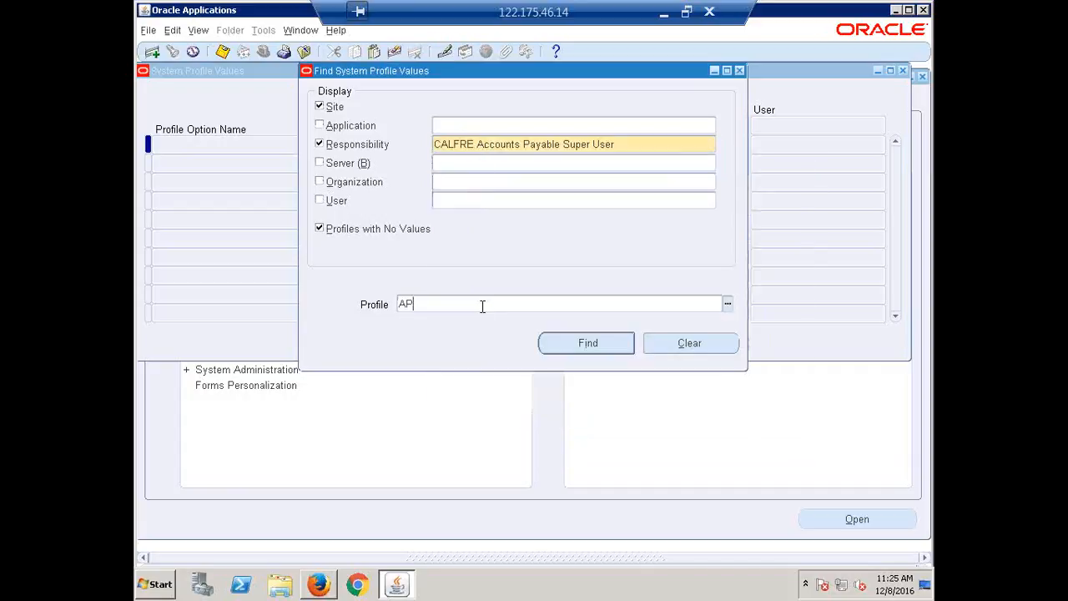
type("%User Invoice")
key("Return")
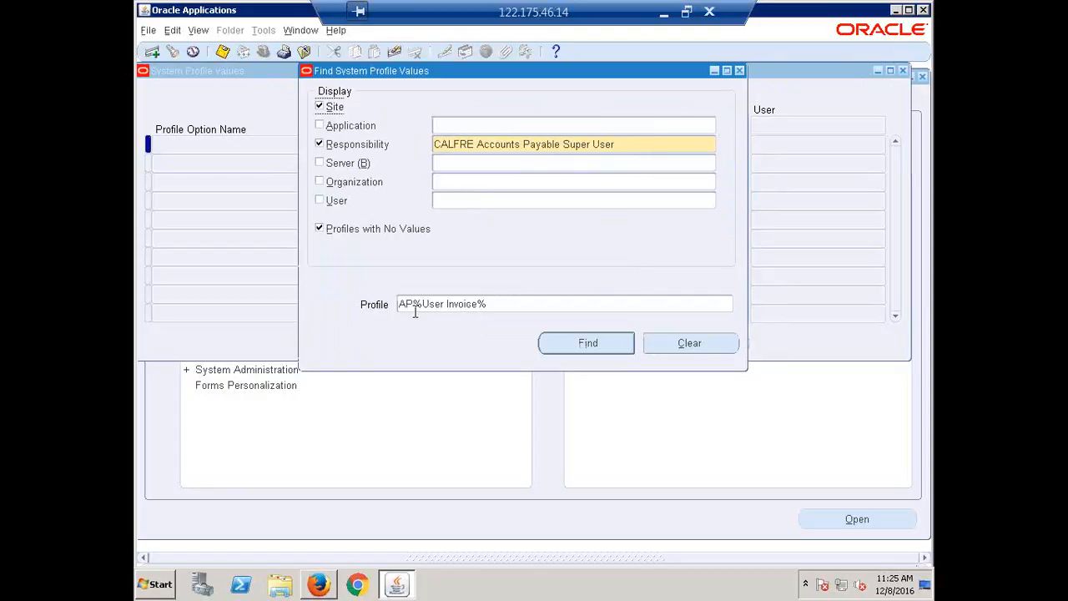
double_click(415, 306)
left_click(443, 306)
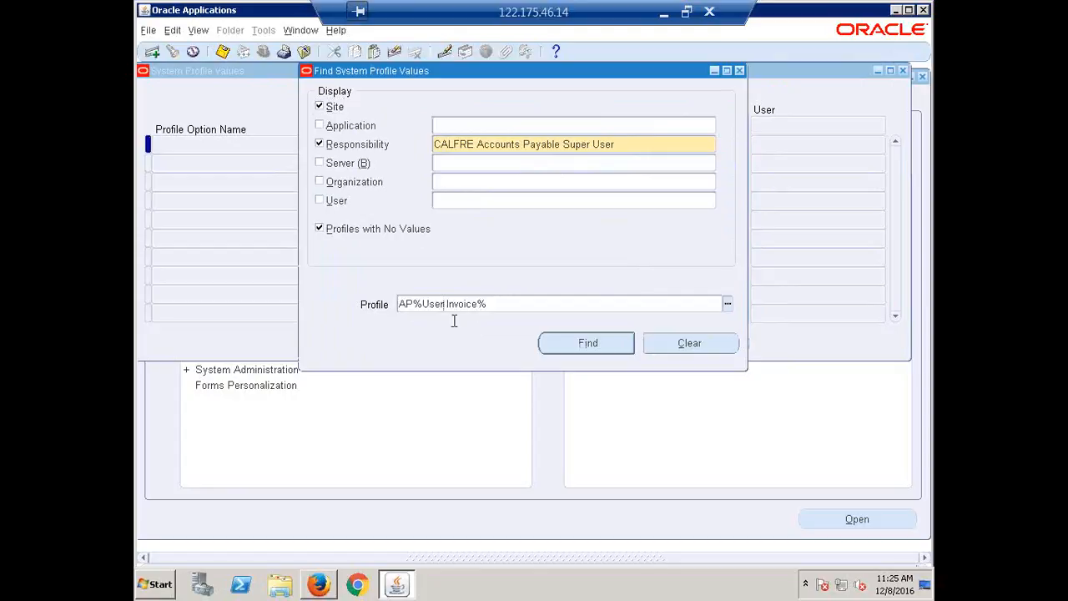
key("BackSpace")
key("Return")
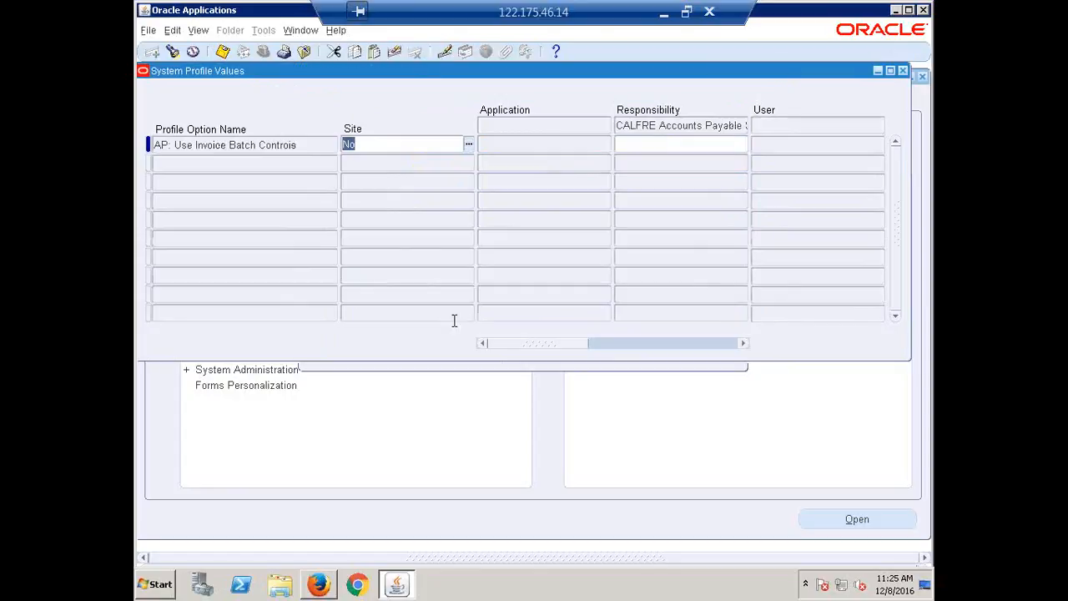
Repeat the profile search using the full option name AP: Use Invoice Batch Controls
left_click(292, 144)
key("ctrl+c")
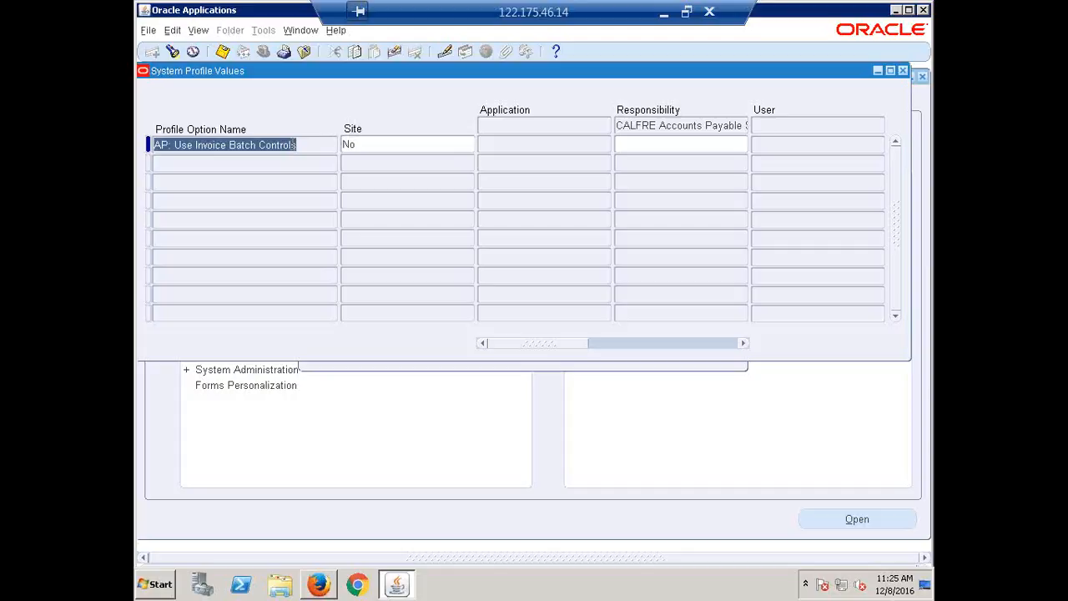
key("F11")
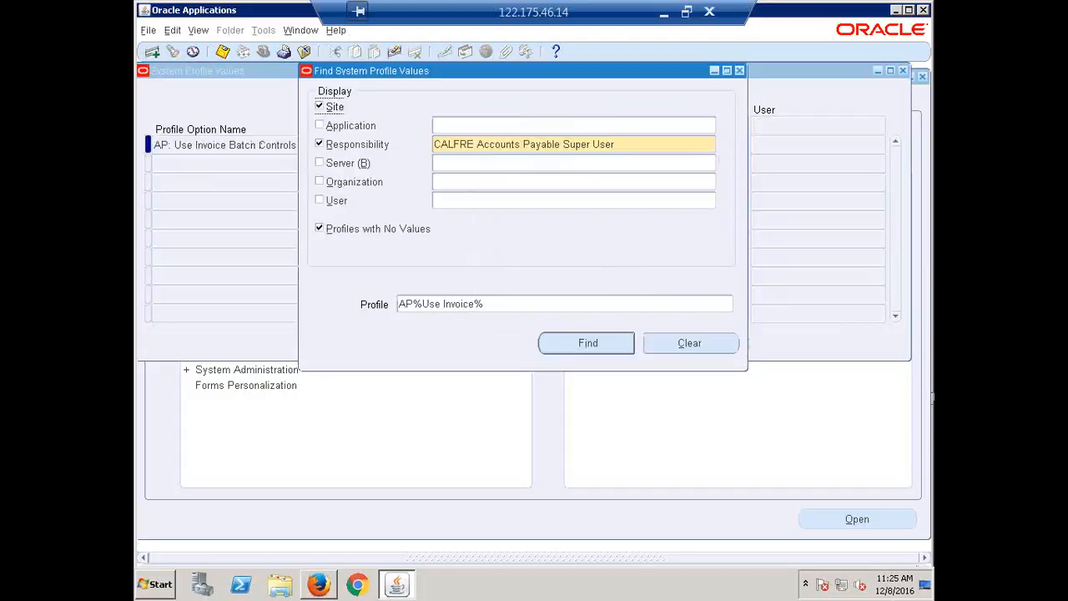
left_click(521, 303)
triple_click(521, 303)
key("ctrl+v")
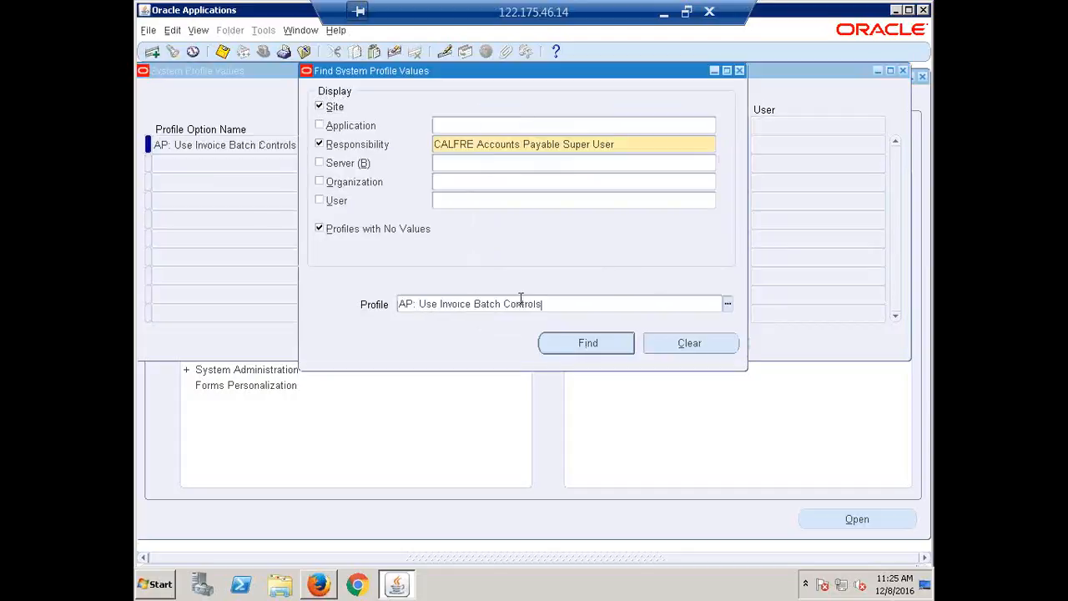
key("Return")
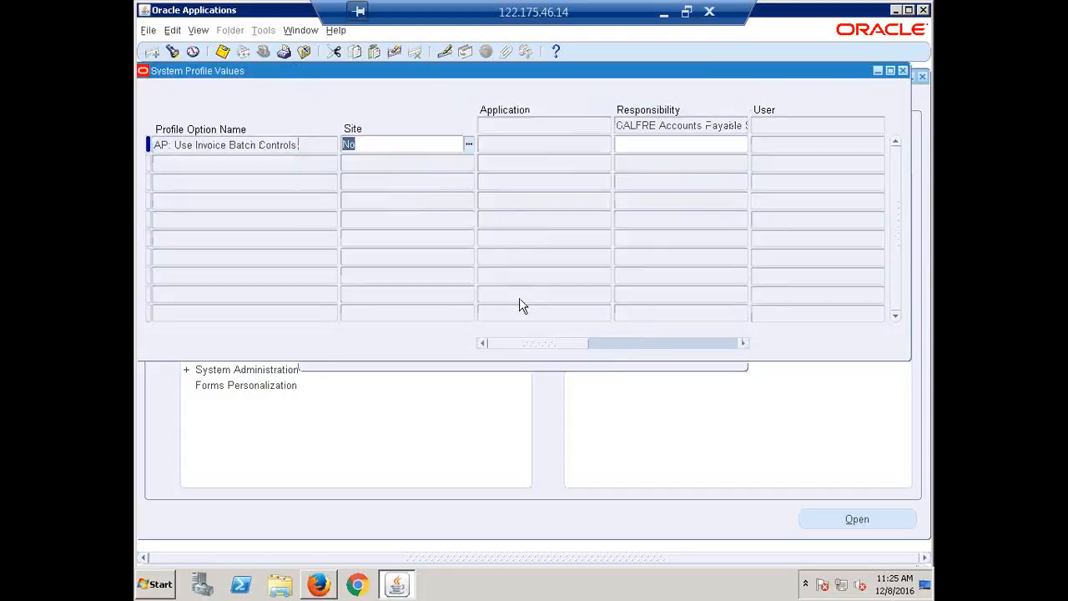
Set AP: Use Invoice Batch Controls to Yes at the responsibility level and close the System Profile Values window
left_click(665, 146)
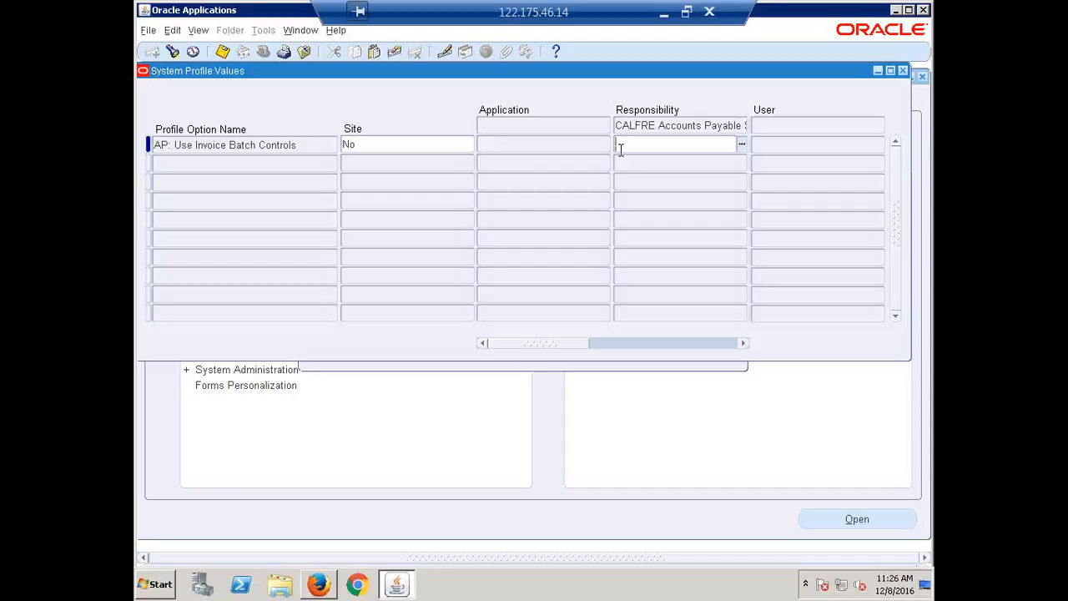
type("Yes")
key("Tab")
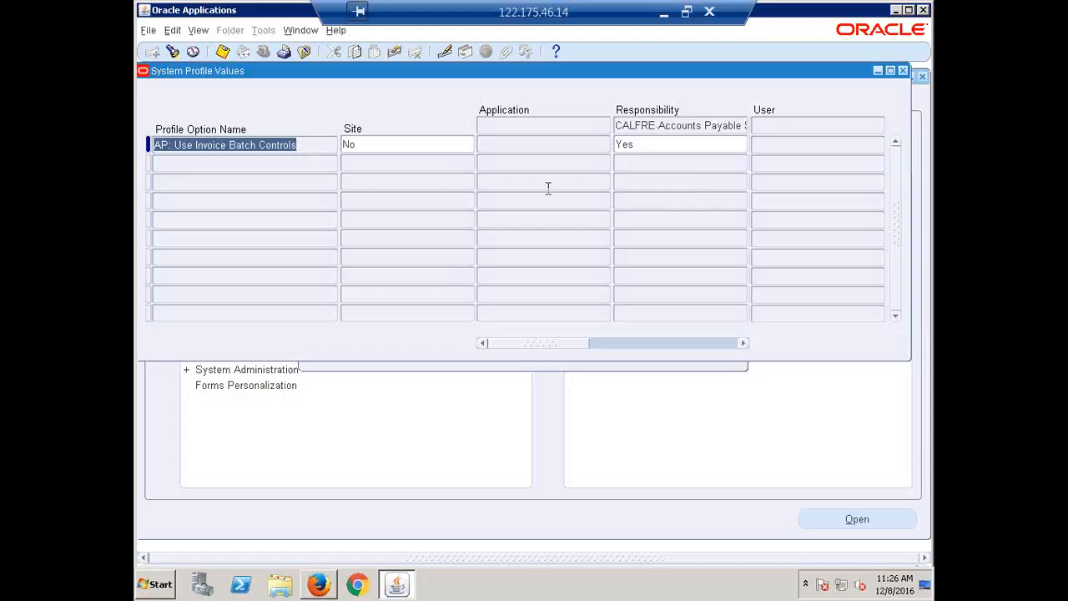
left_click(656, 143)
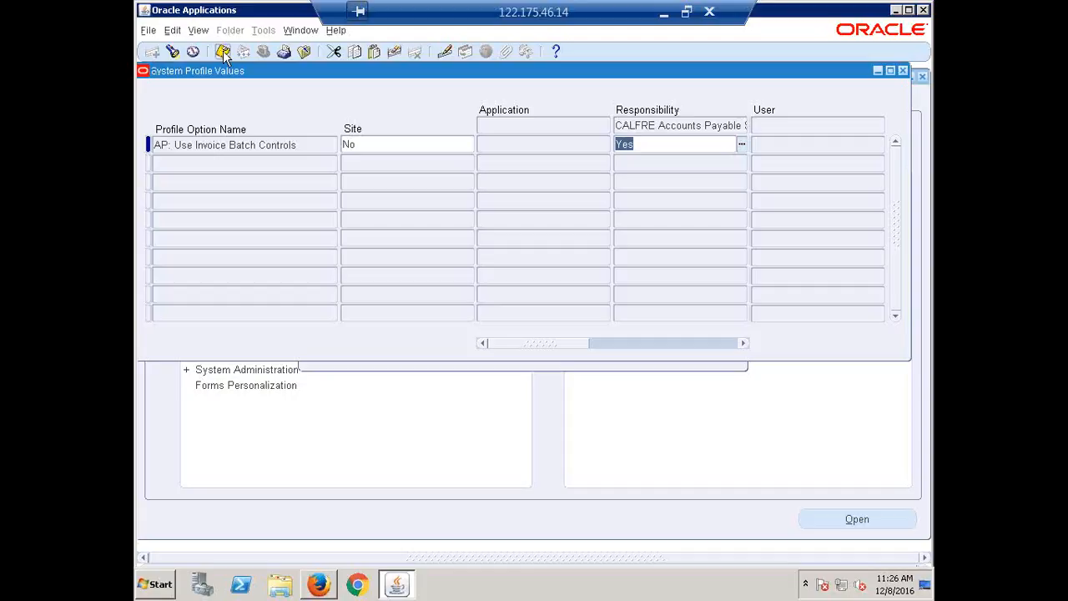
left_click(905, 75)
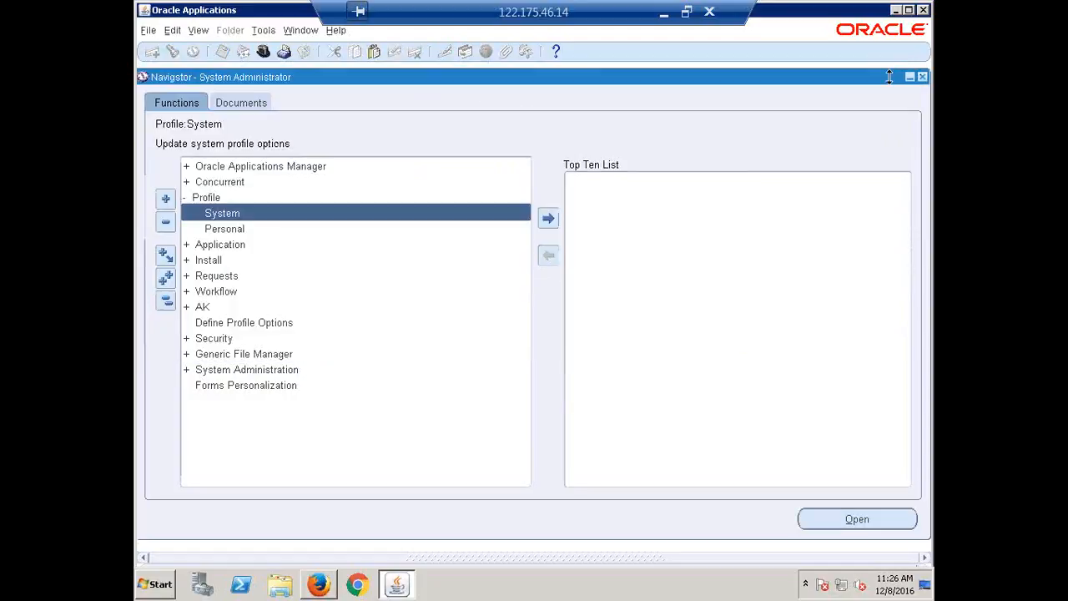
Switch to the CALFRE Accounts Payable Super User responsibility and open Invoice Batches from the Entry functions under Invoices
left_click(166, 301)
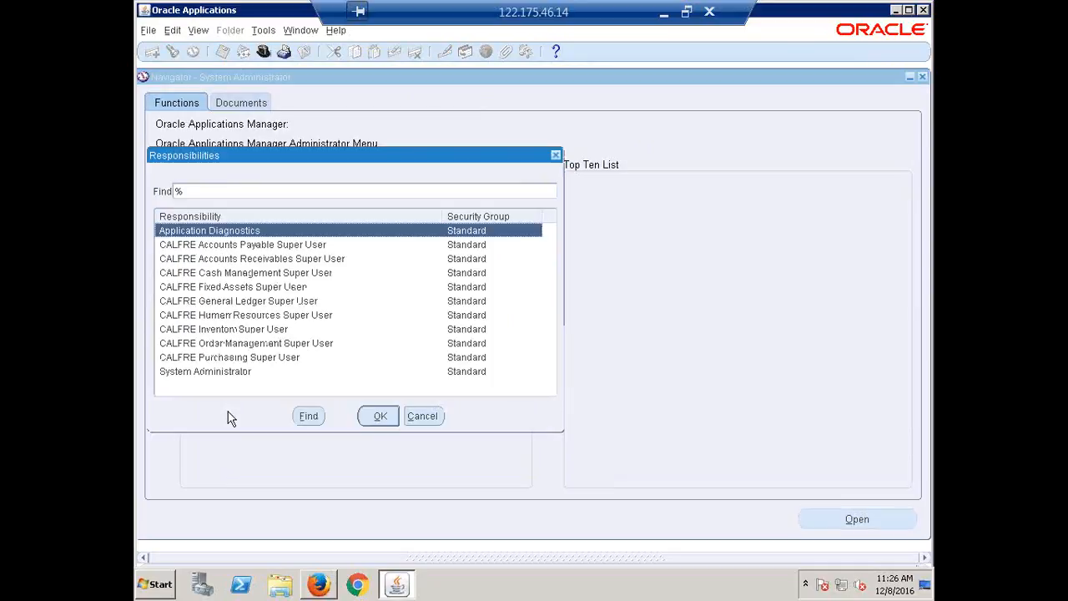
left_click(245, 249)
double_click(245, 250)
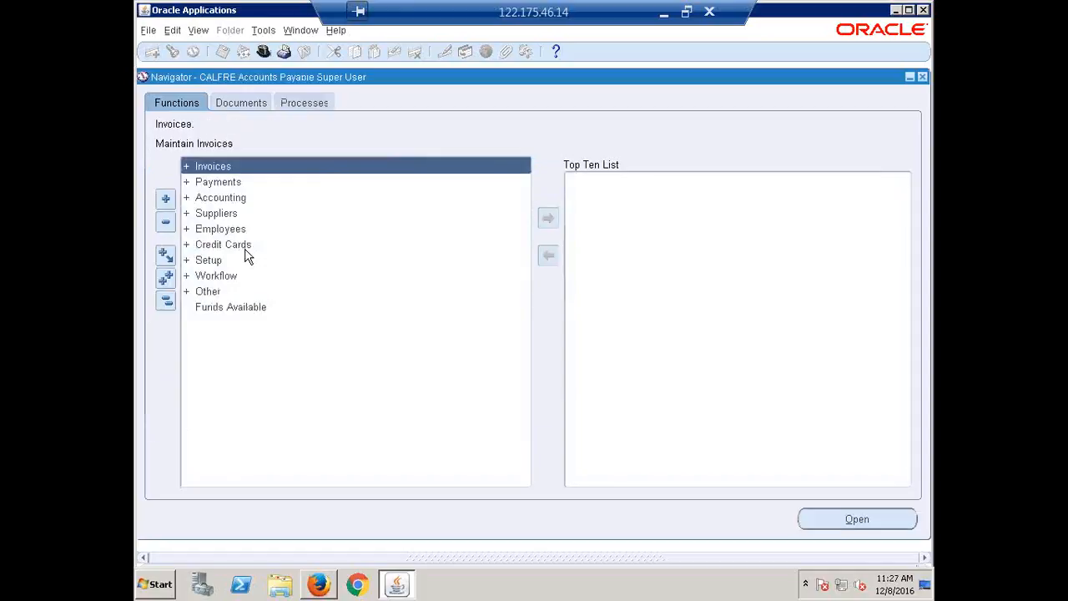
key("Return")
key("Return")
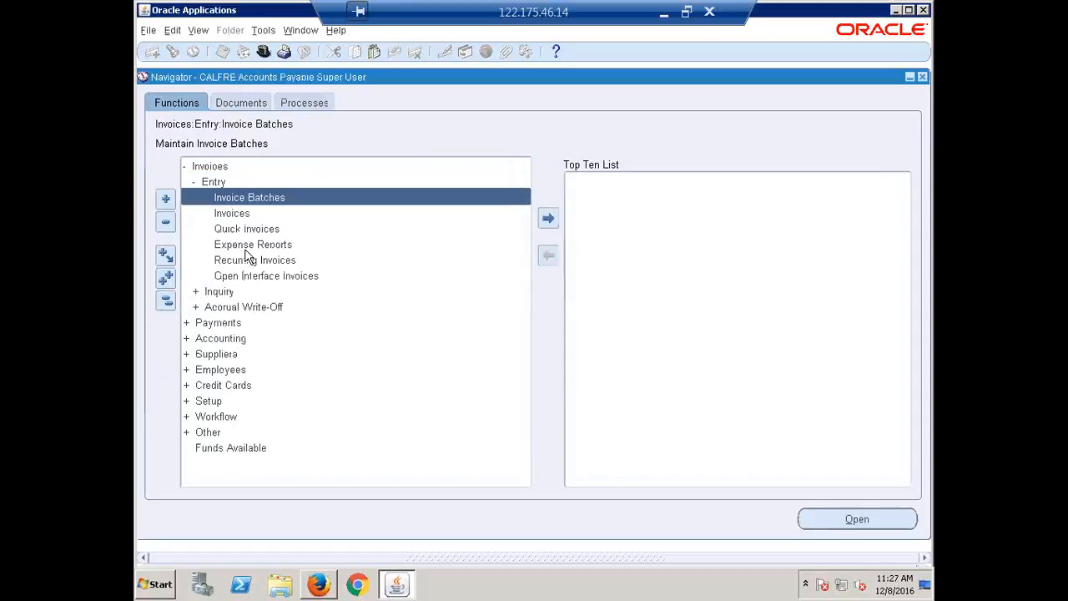
key("Return")
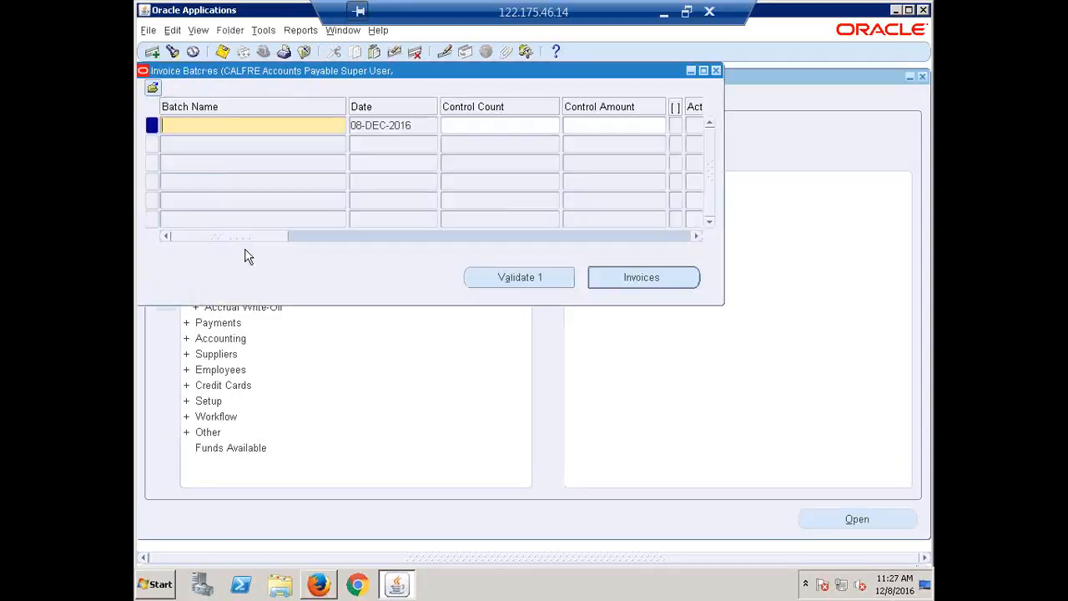
Close Invoice Batches, open the Invoices entry function to view the Invoice Workbench, and close it
key("F4")
left_click(227, 214)
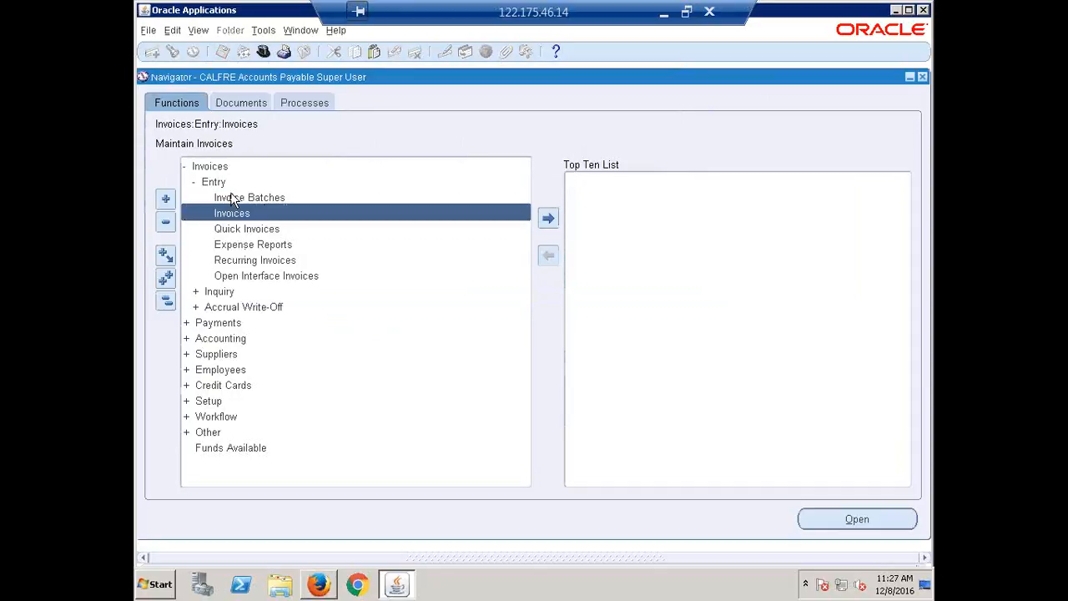
key("Return")
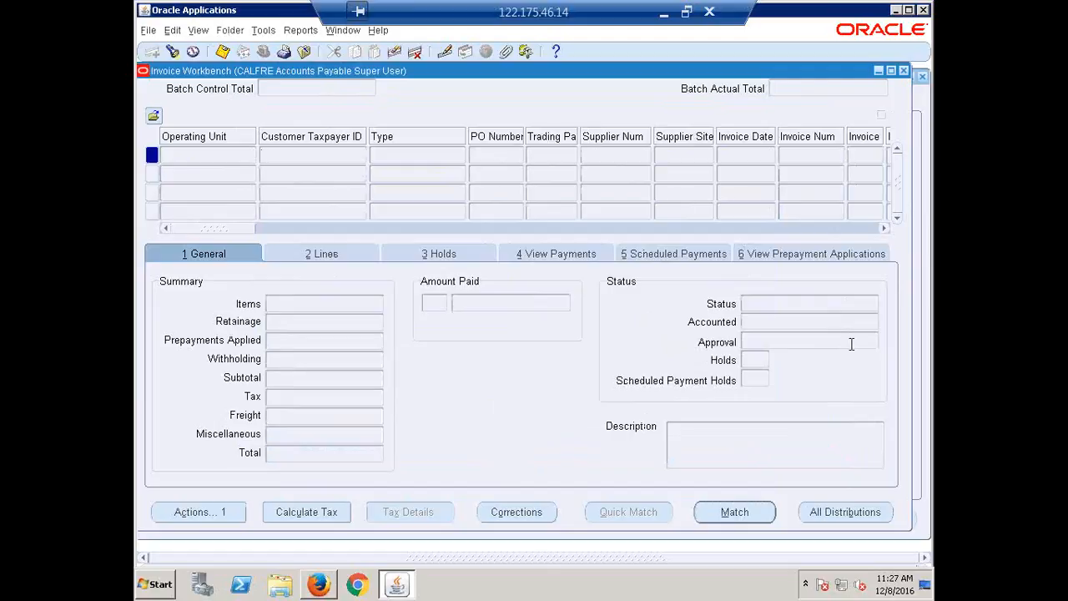
left_click(906, 72)
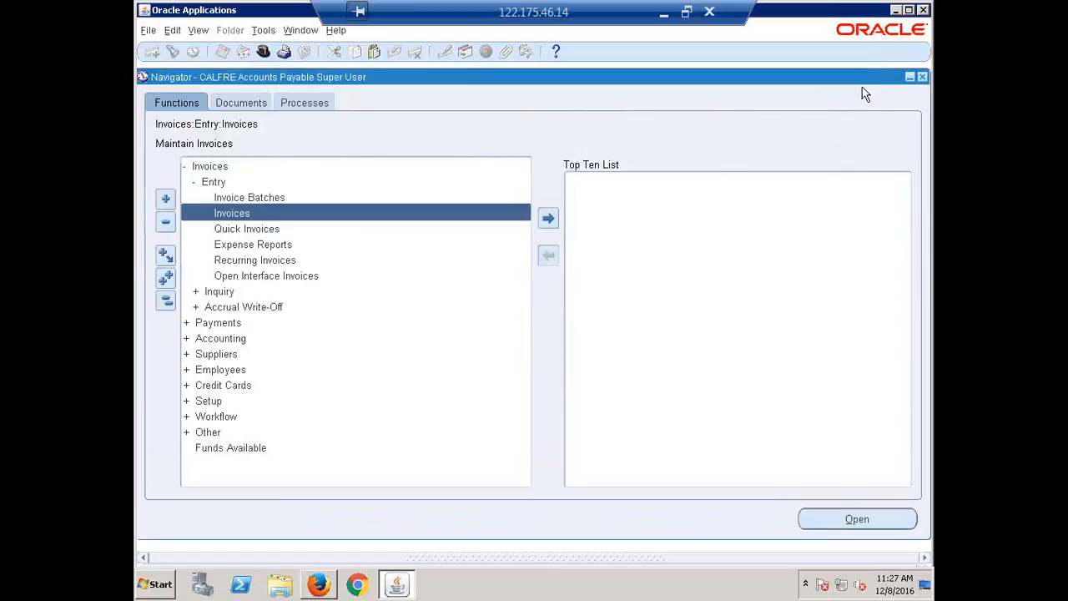
Reopen Invoice Batches and name the new batch 08-DEC-2016 Batch, reusing its date
left_click(240, 198)
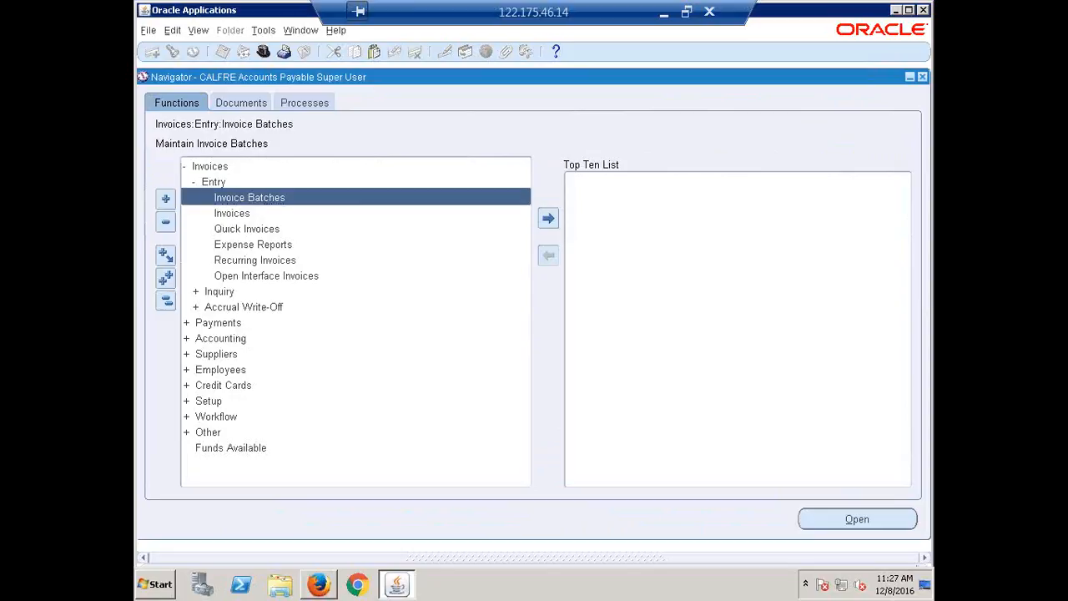
mouse_move(330, 587)
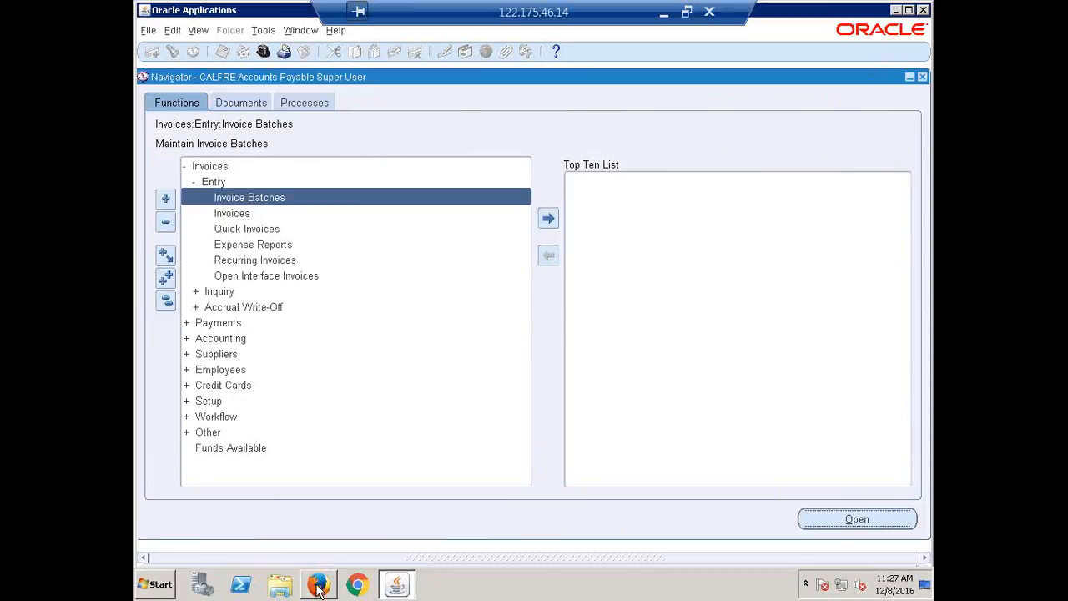
left_click_drag(351, 125, 382, 125)
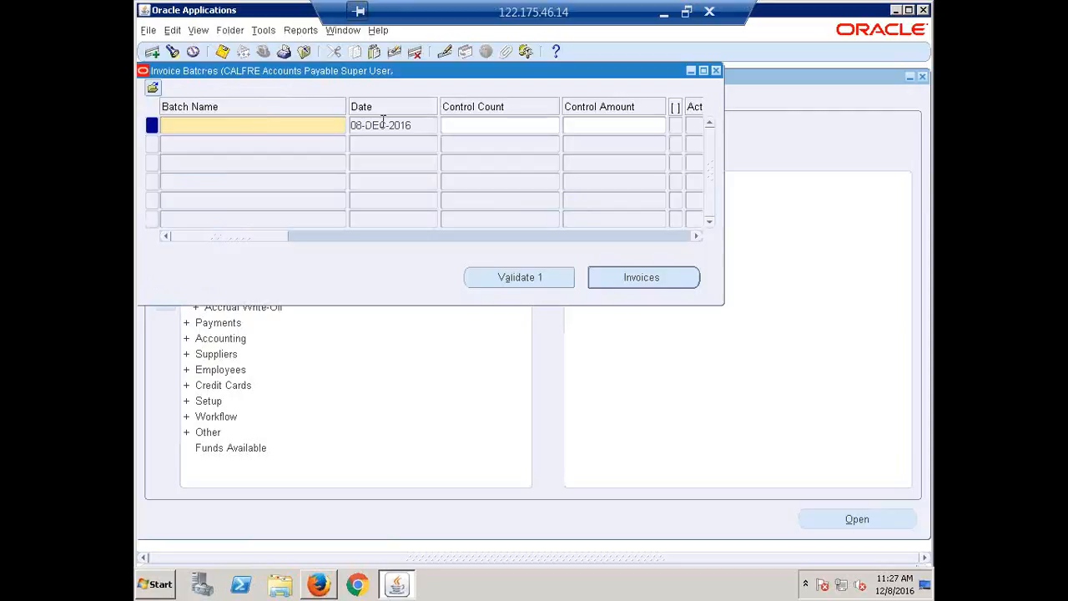
triple_click(417, 125)
key("ctrl+c")
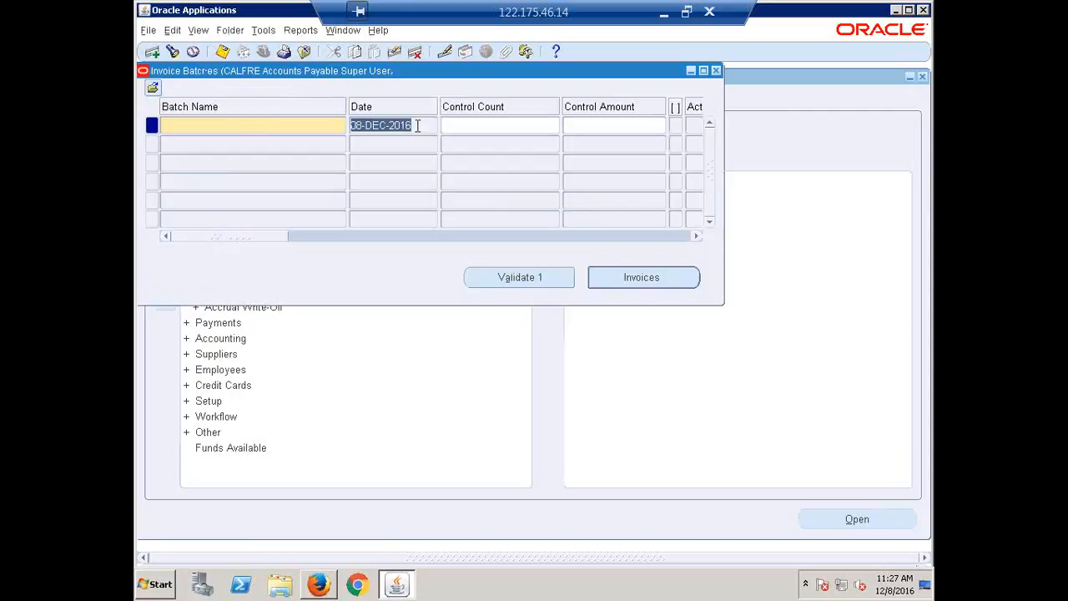
left_click(201, 120)
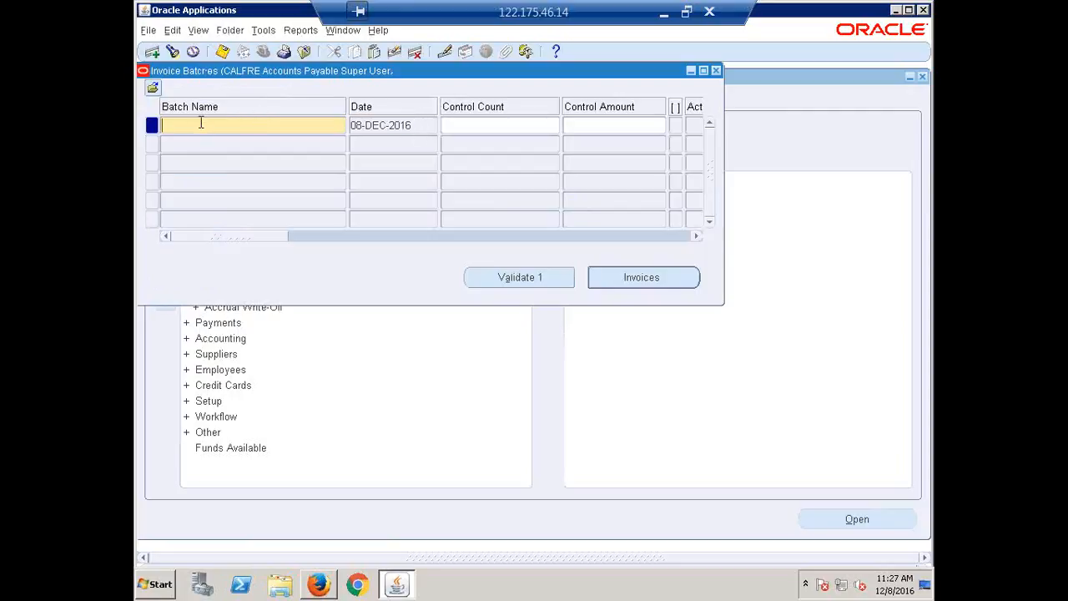
key("ctrl+v")
type("Batch")
key("Tab")
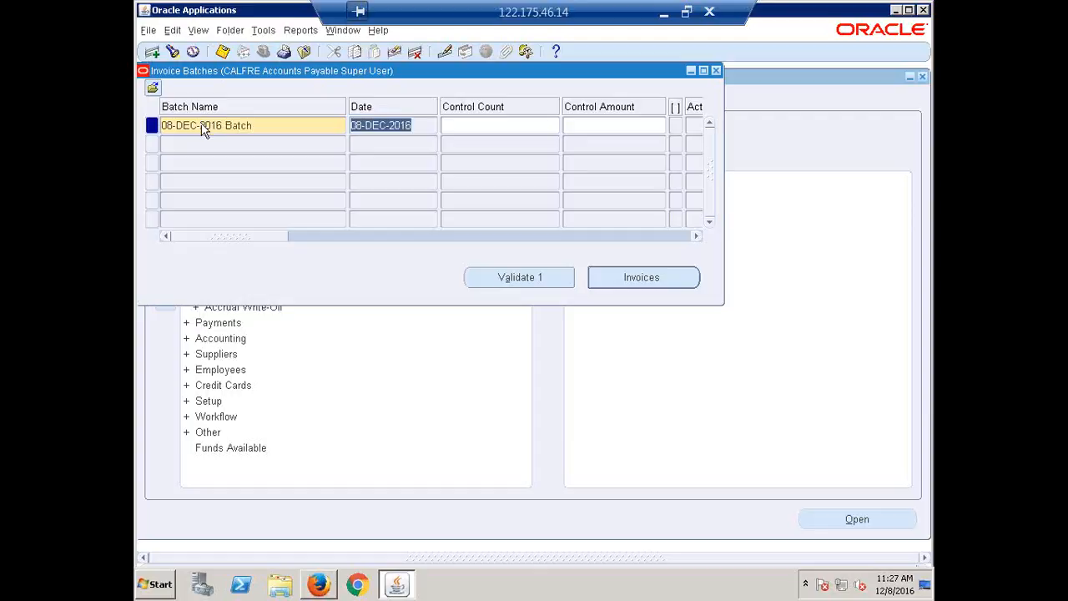
Set the batch's control count to 5 and its control amount to 200000
key("Tab")
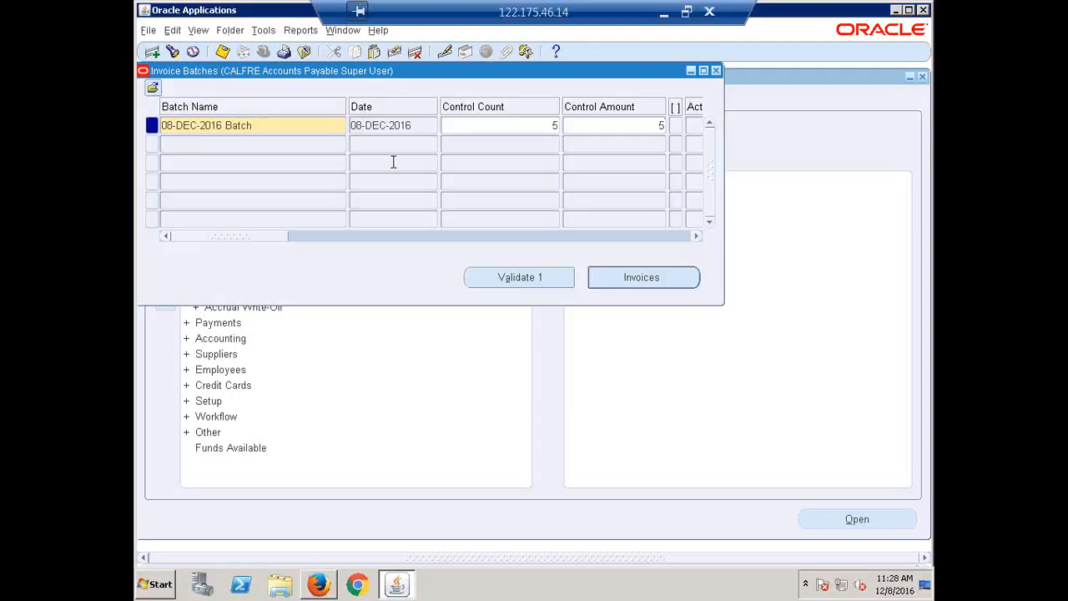
key("BackSpace")
type("200000")
left_click(288, 125)
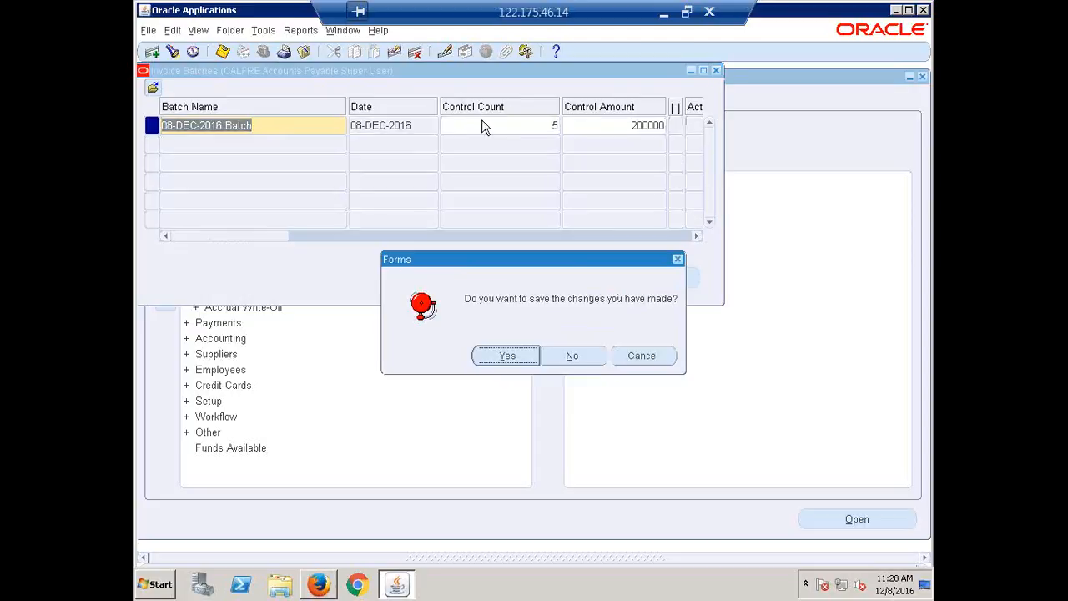
left_click(660, 359)
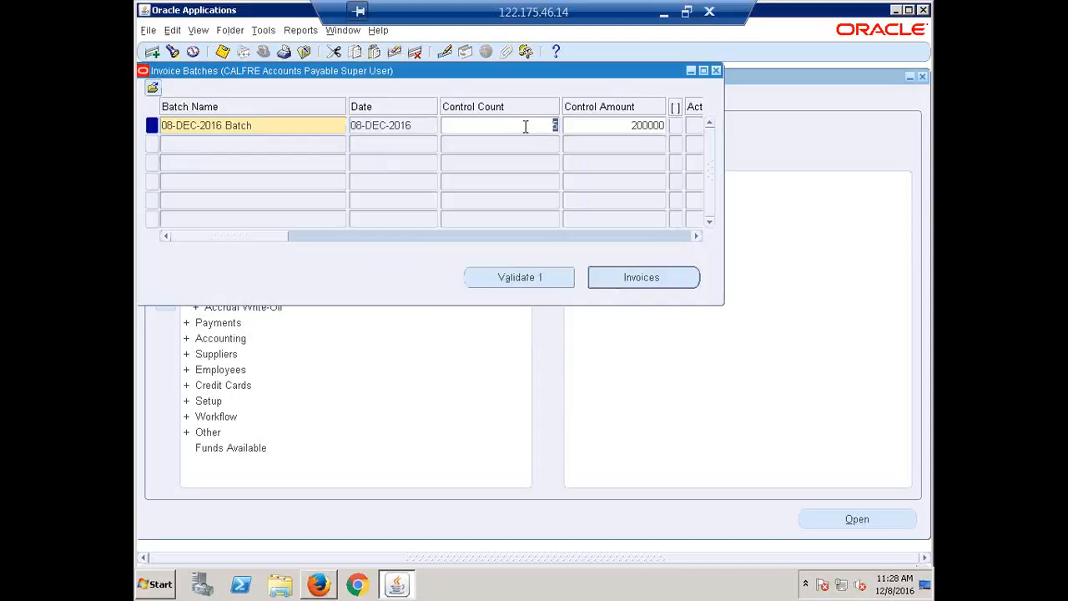
Examine the batch's remaining columns, from the actual counts and differences through currency, payment terms, holds, operating unit and liability account
left_click(620, 125)
left_click_drag(233, 238, 341, 246)
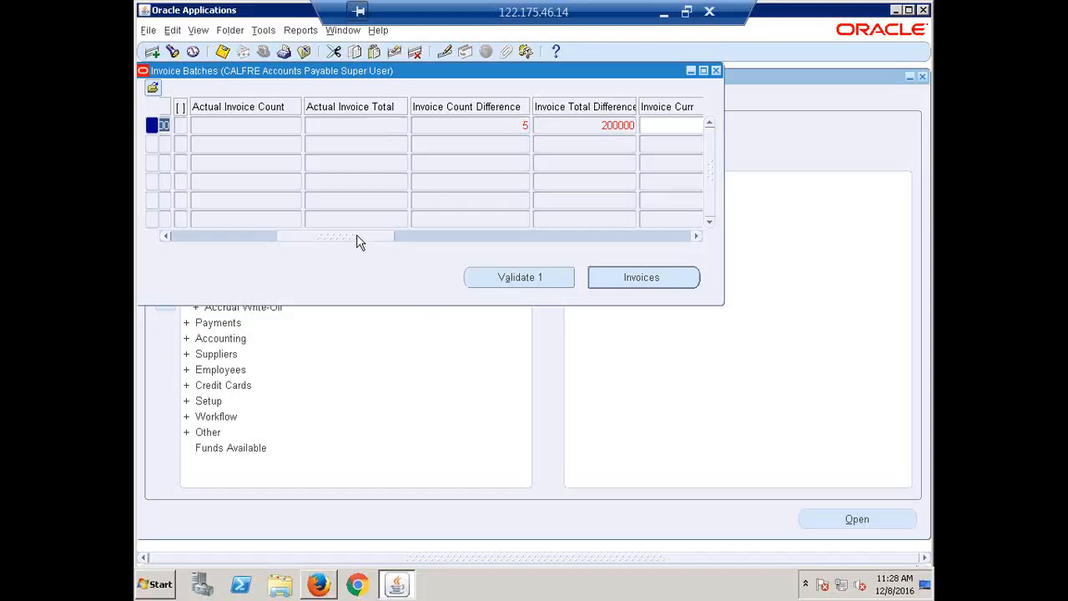
left_click_drag(358, 237, 423, 257)
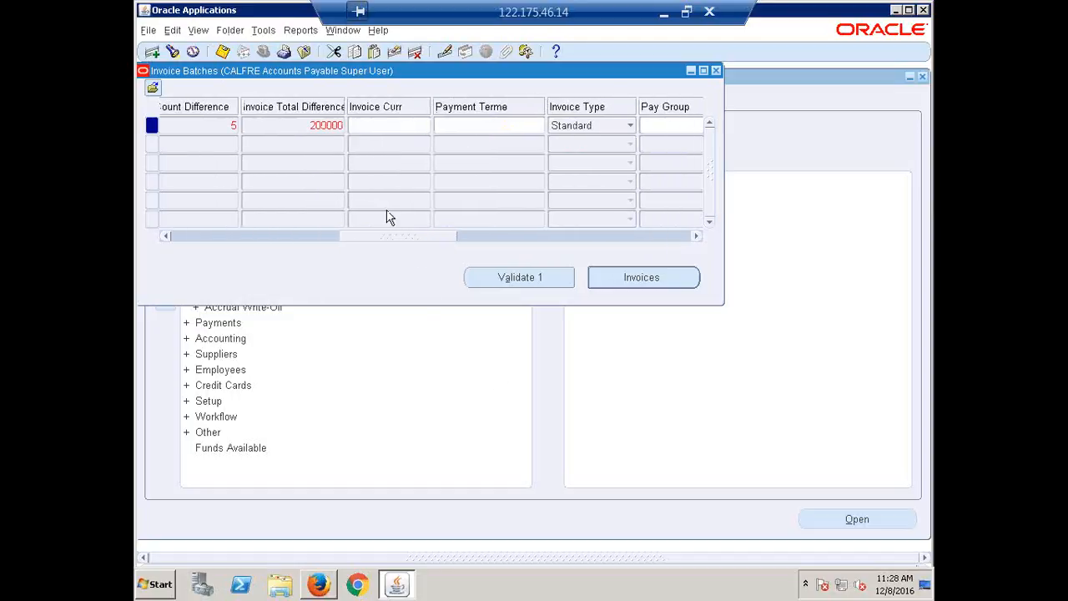
left_click(388, 126)
left_click(487, 126)
left_click_drag(396, 238, 572, 284)
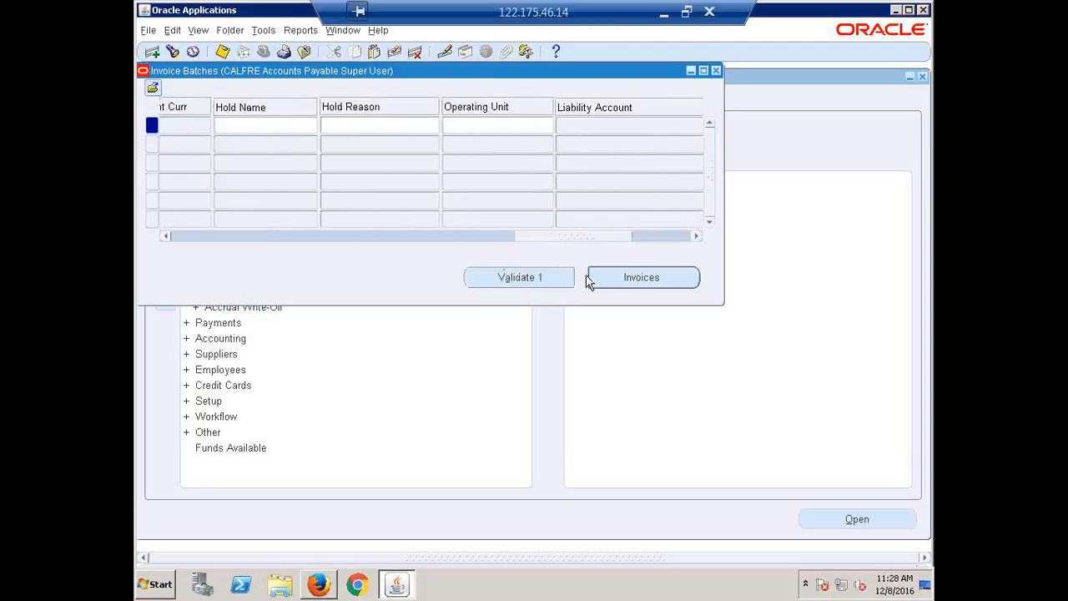
left_click(283, 124)
left_click_drag(547, 236, 581, 236)
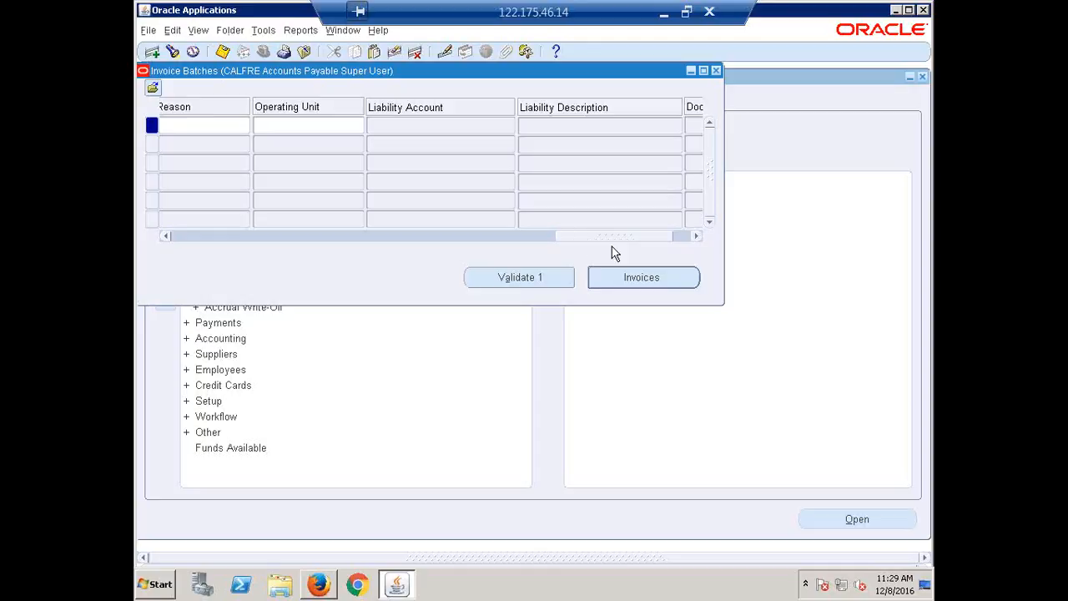
left_click(308, 126)
left_click_drag(599, 237, 244, 220)
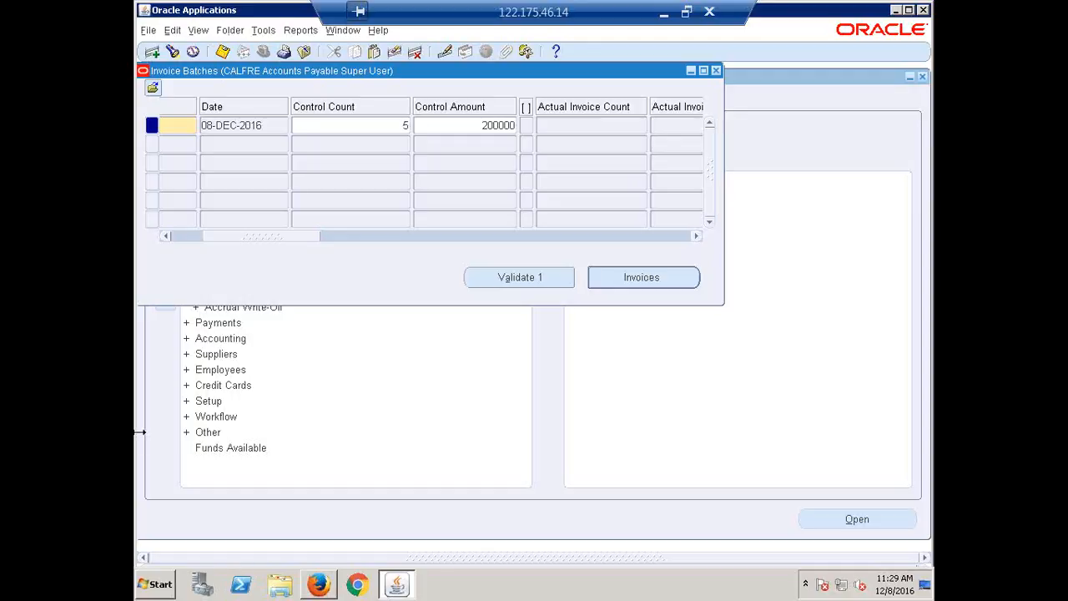
Open the batch's invoices and start a Standard invoice for trading partner ERPTREE, accepting the supplier number, site and 08-DEC-2016 date
left_click(644, 283)
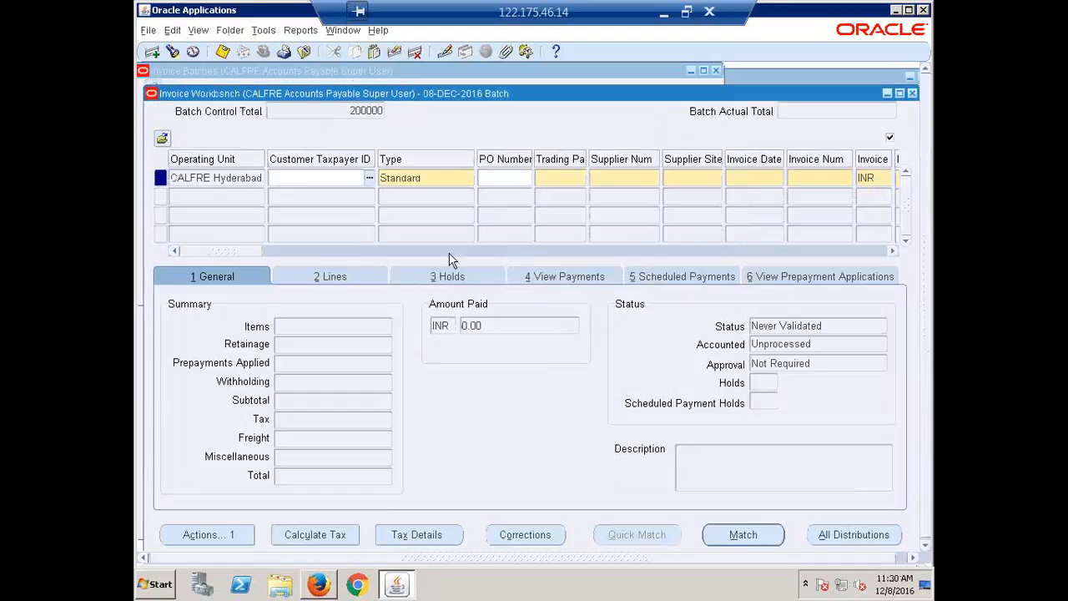
left_click(559, 184)
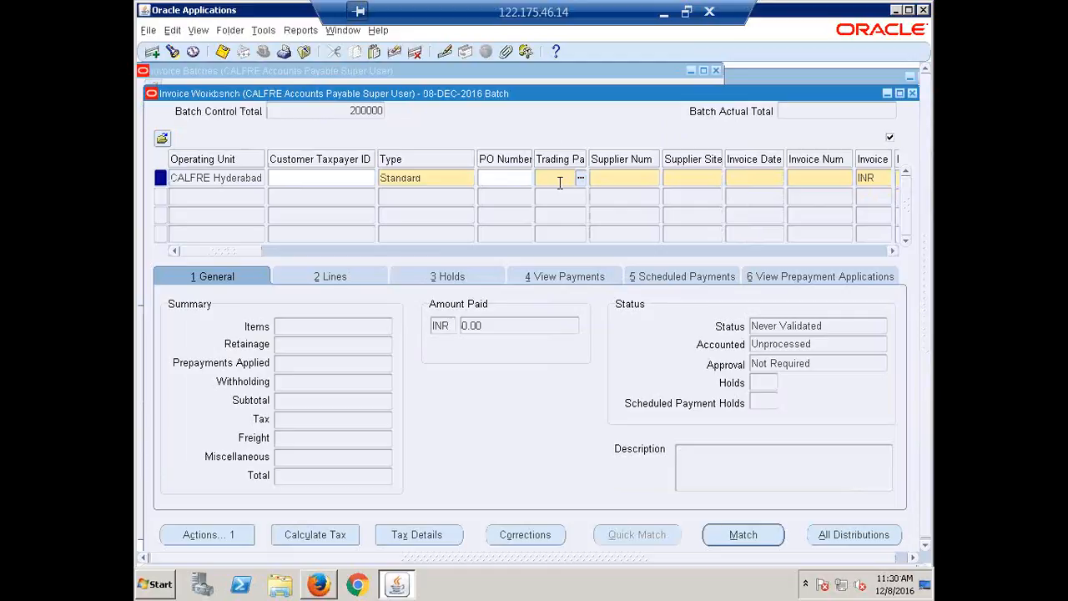
type("erptree")
key("Tab")
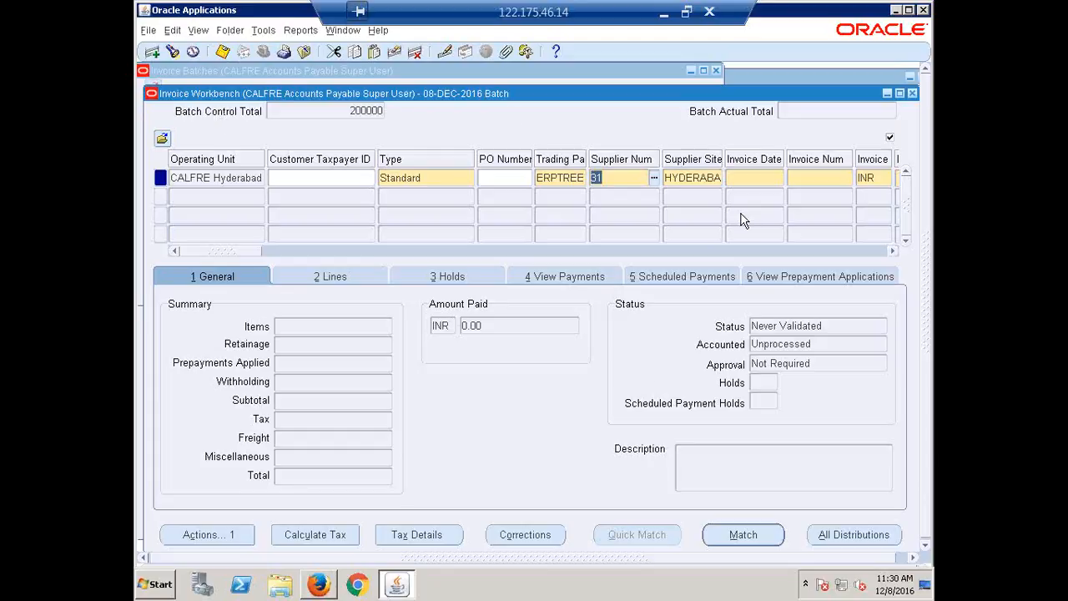
key("Tab")
Give the first invoice the number 12124 and an amount of 50000 INR
key("Tab")
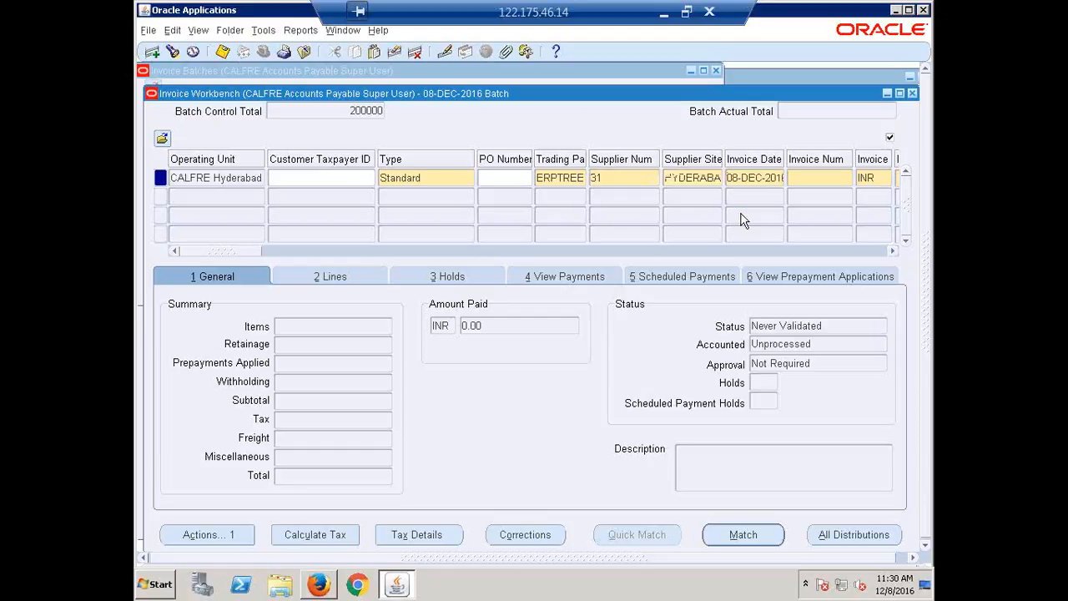
type("12124")
key("Tab")
key("Tab")
type("50000")
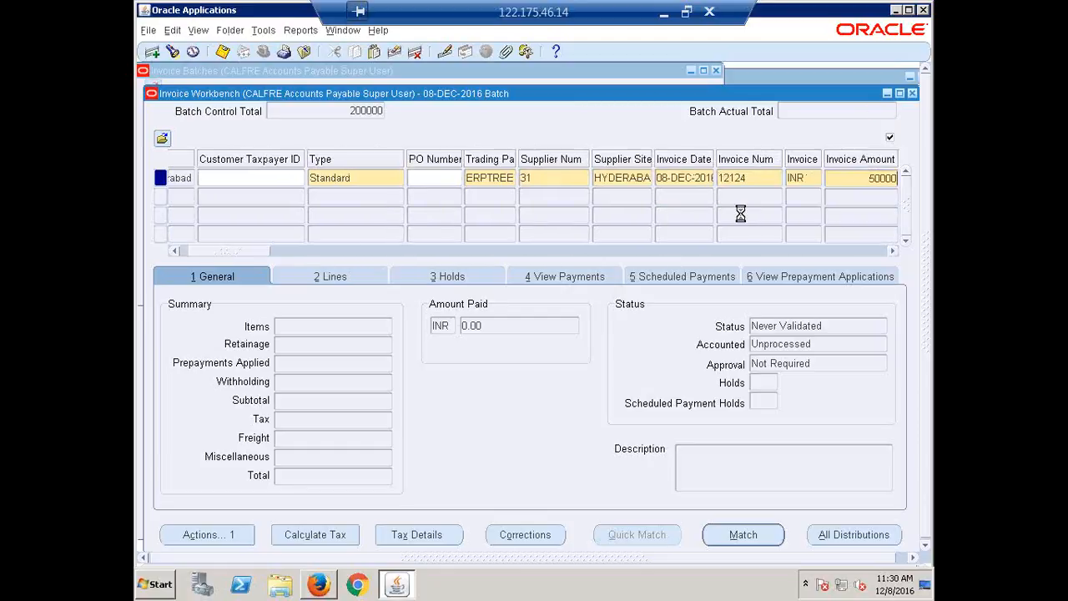
key("Tab")
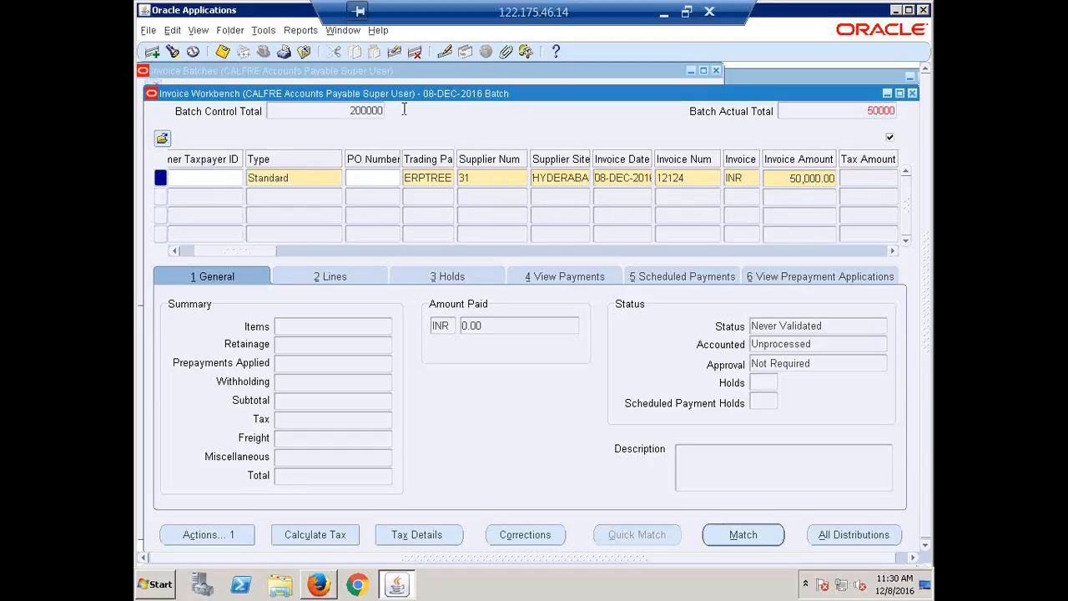
Enter an Item line of 50000 for invoice 12124 and save it
left_click_drag(259, 254, 322, 271)
left_click(325, 277)
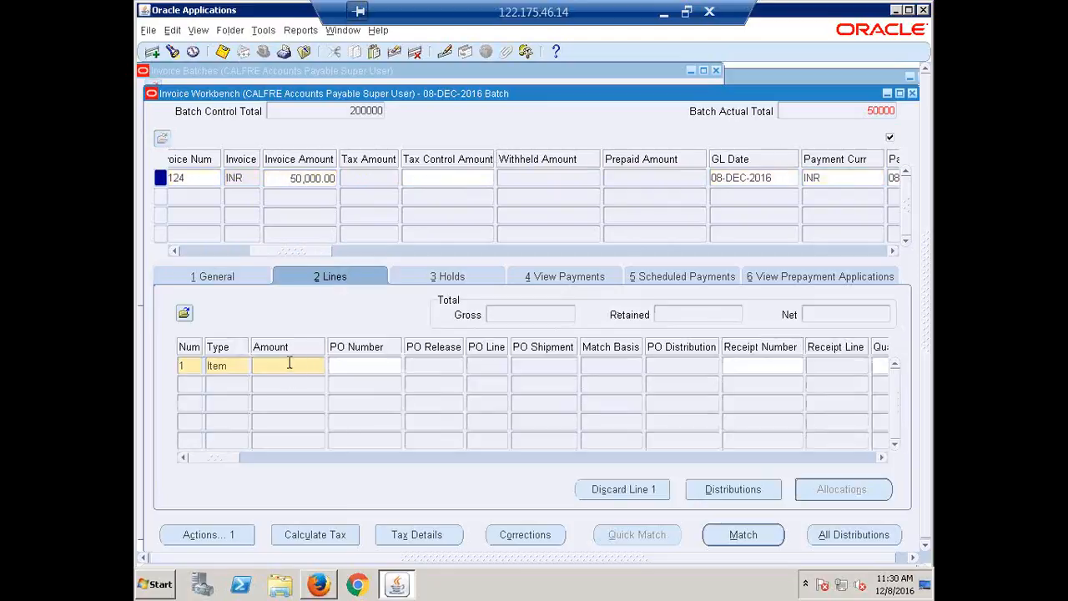
left_click(290, 364)
type("50000")
key("Tab")
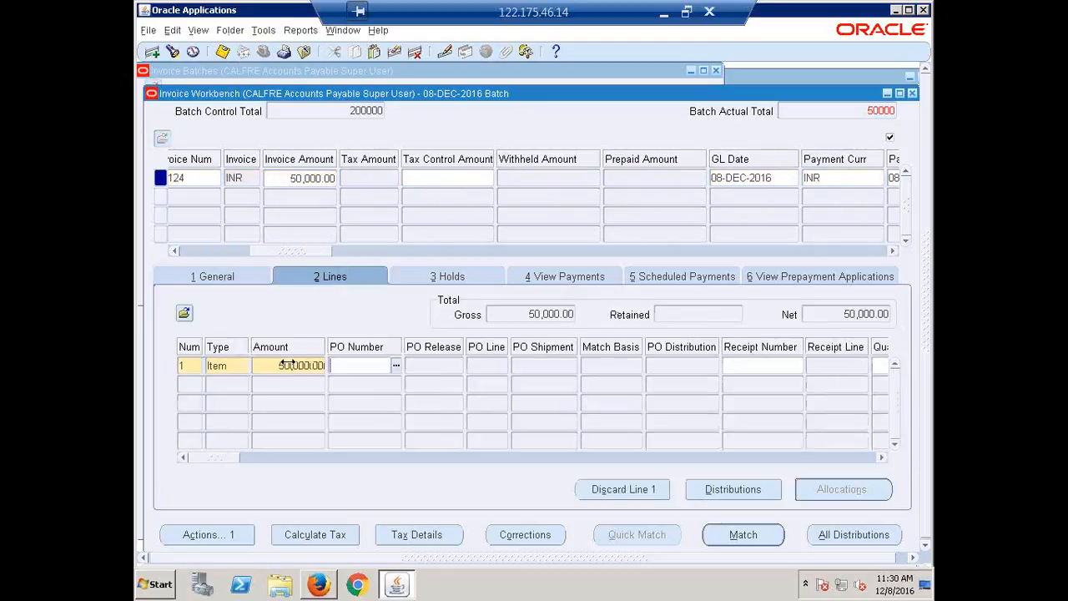
left_click_drag(276, 252, 374, 264)
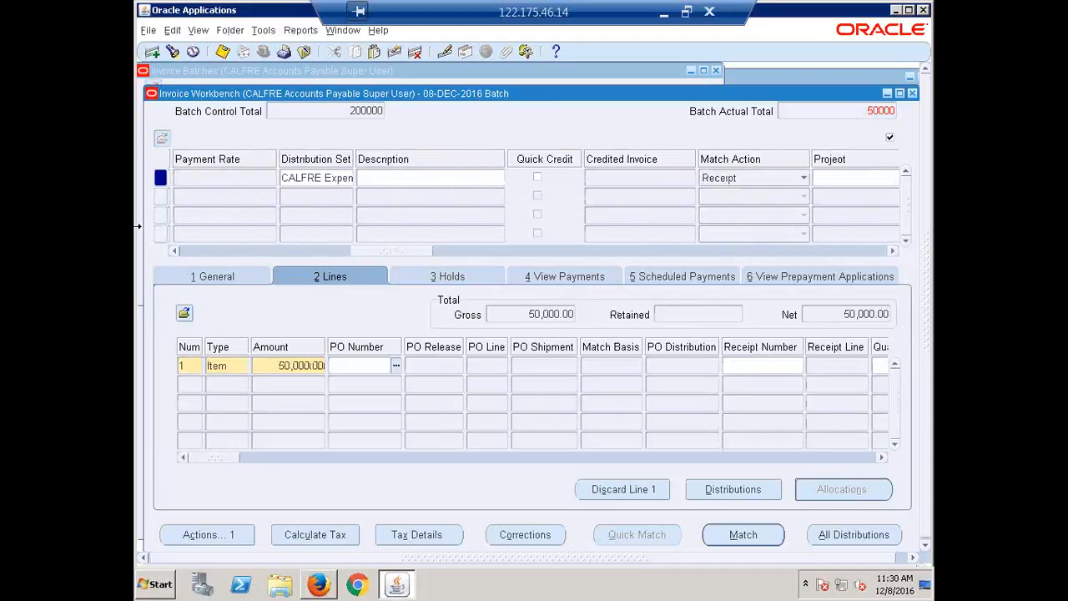
key("ctrl+s")
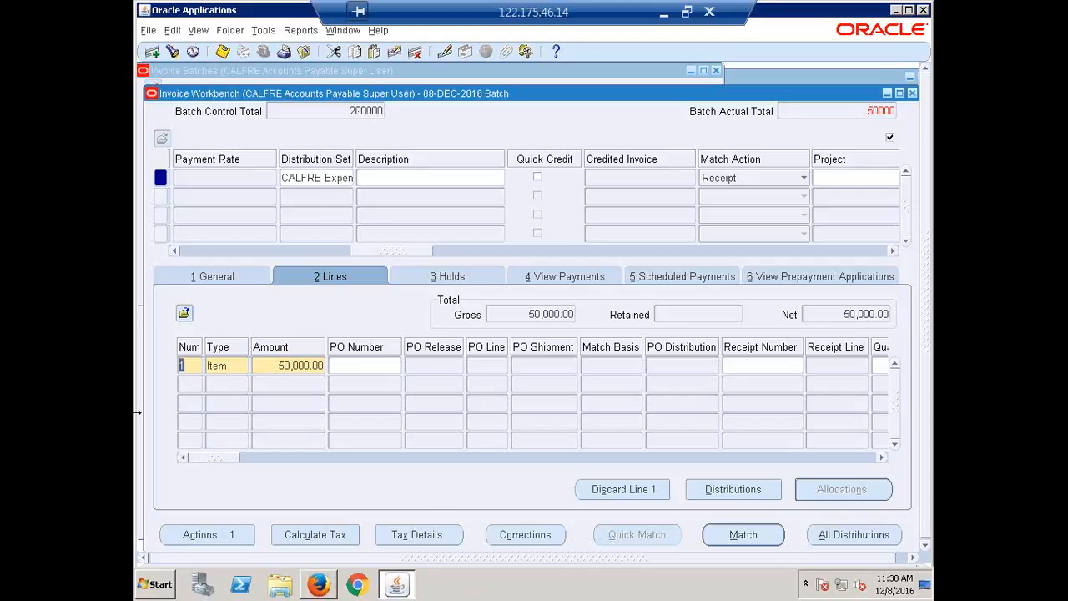
Duplicate invoice 12124 into the second row and change the copy's invoice number to 12125
left_click_drag(406, 251, 190, 271)
left_click(183, 196)
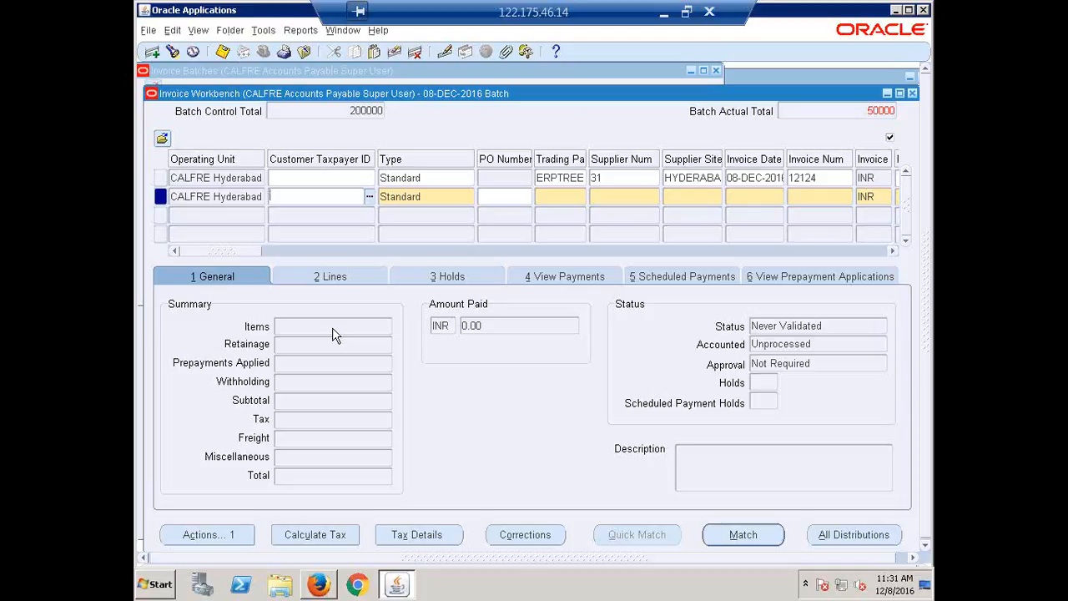
key("shift+F6")
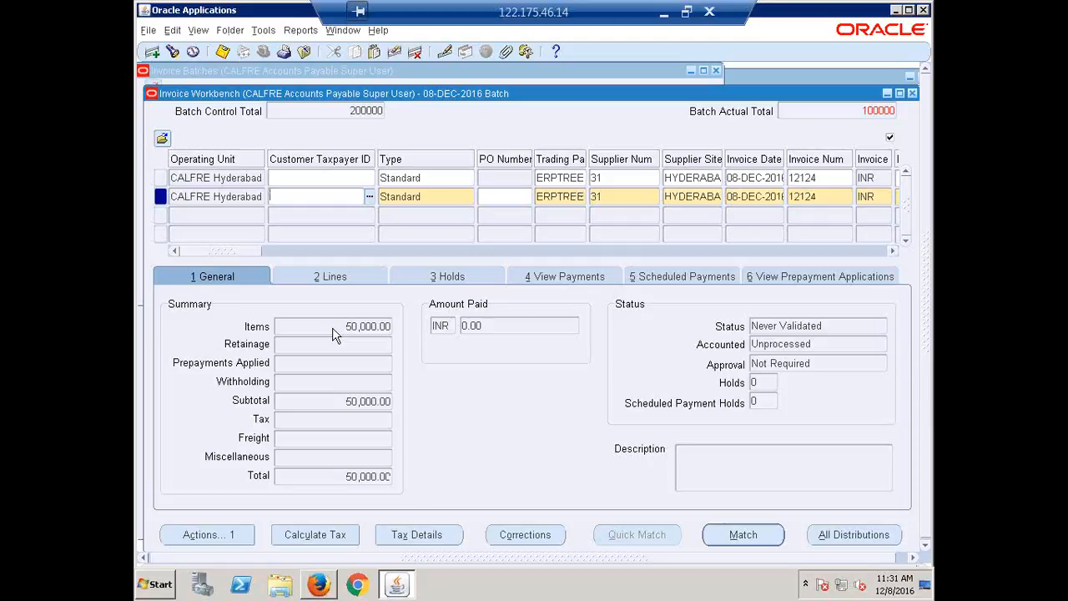
left_click(264, 252)
left_click(265, 252)
left_click(272, 252)
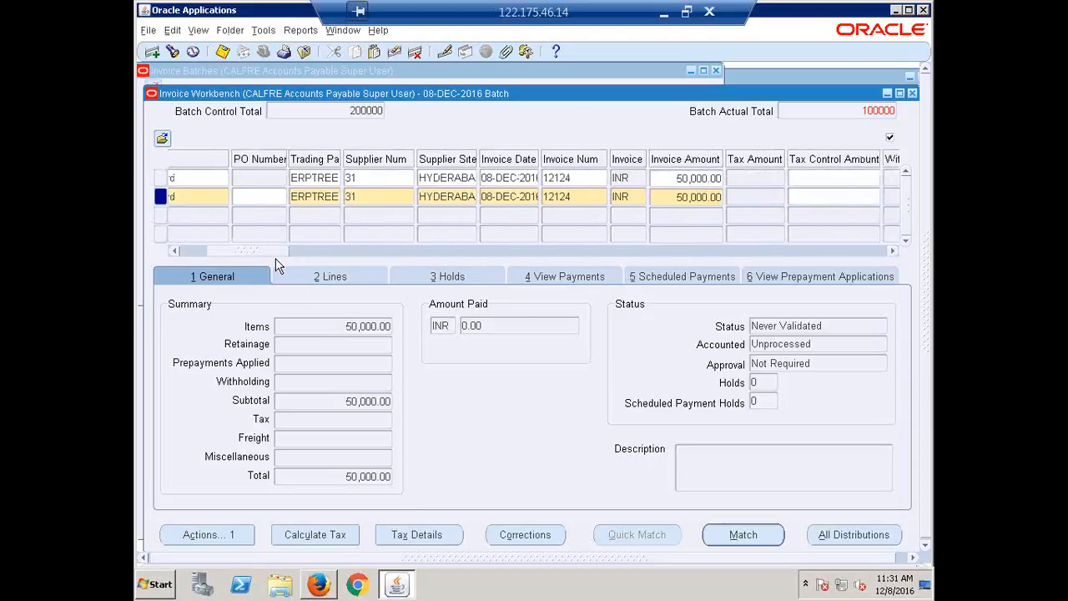
left_click(577, 199)
left_click(577, 199)
key("BackSpace")
type("5")
key("Tab")
Enter an Item line of 50000 for invoice 12125 and save the changes while moving to the third invoice row
left_click_drag(265, 251, 370, 284)
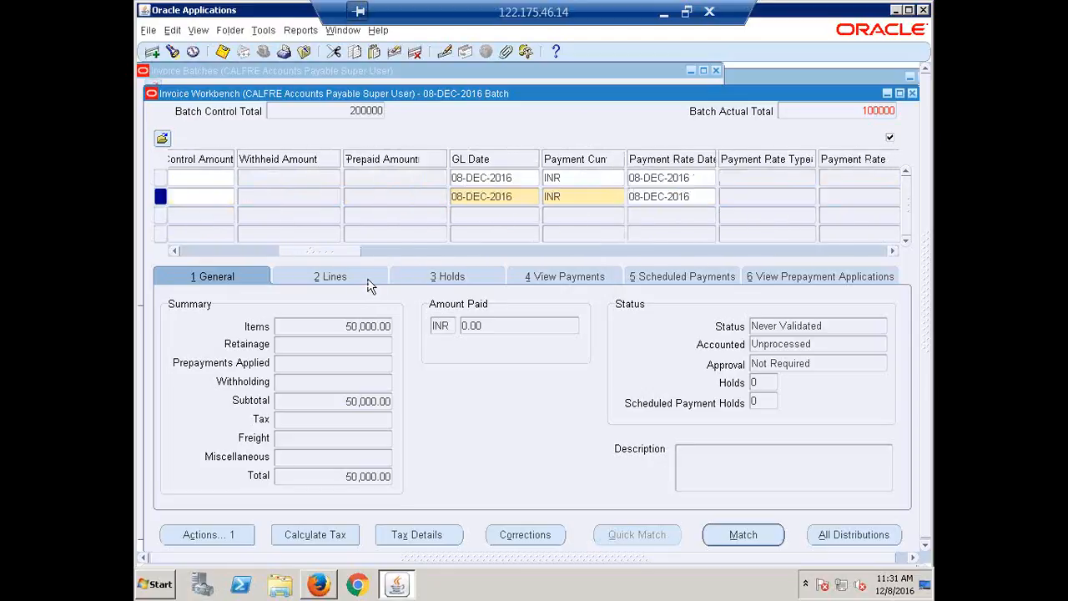
left_click(302, 276)
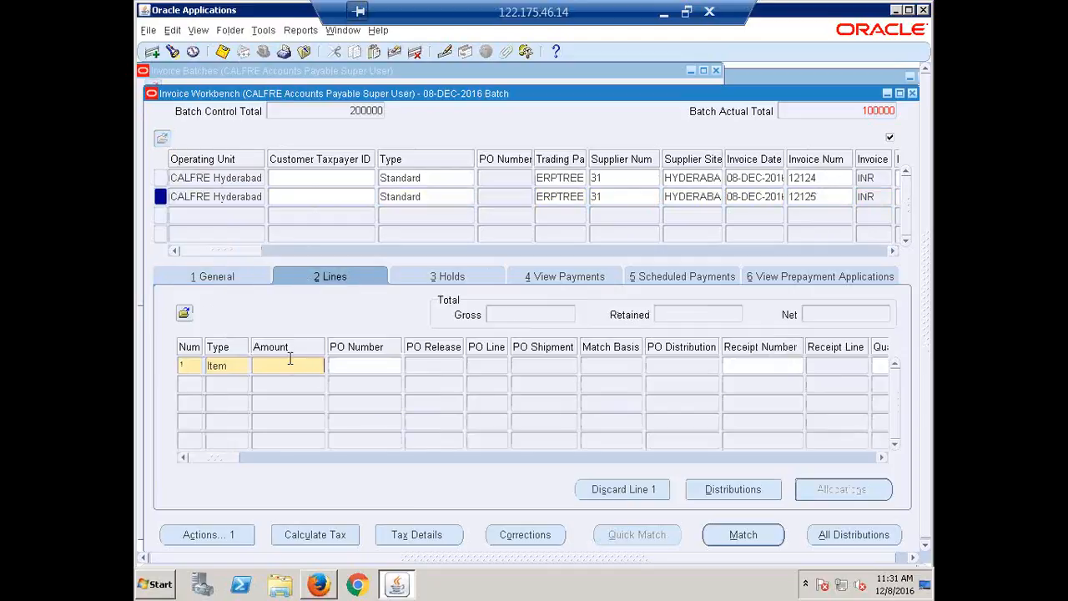
type("50000")
key("Tab")
left_click(189, 215)
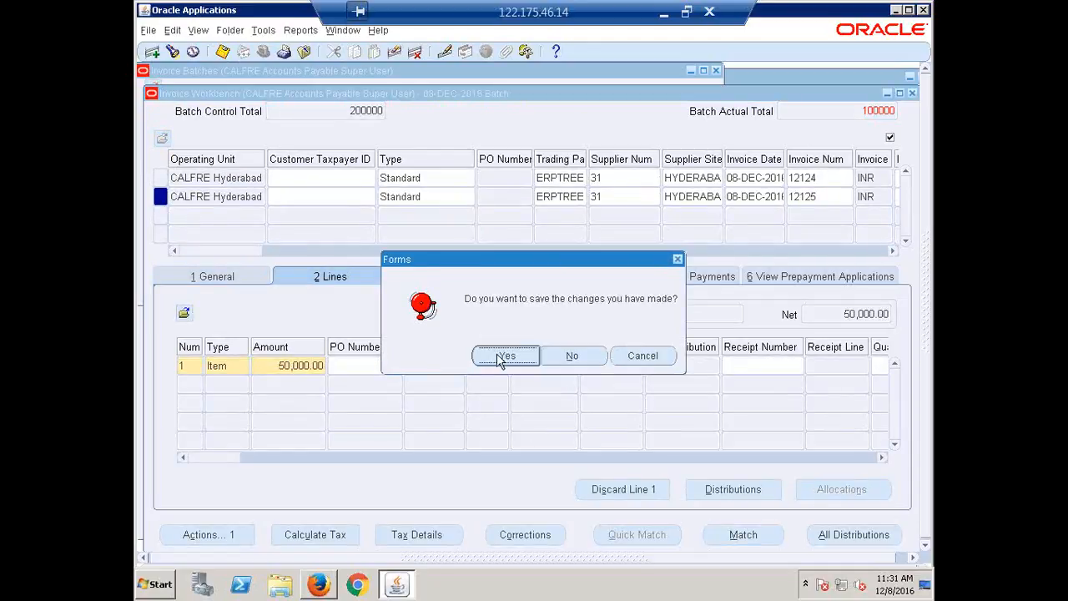
left_click(504, 356)
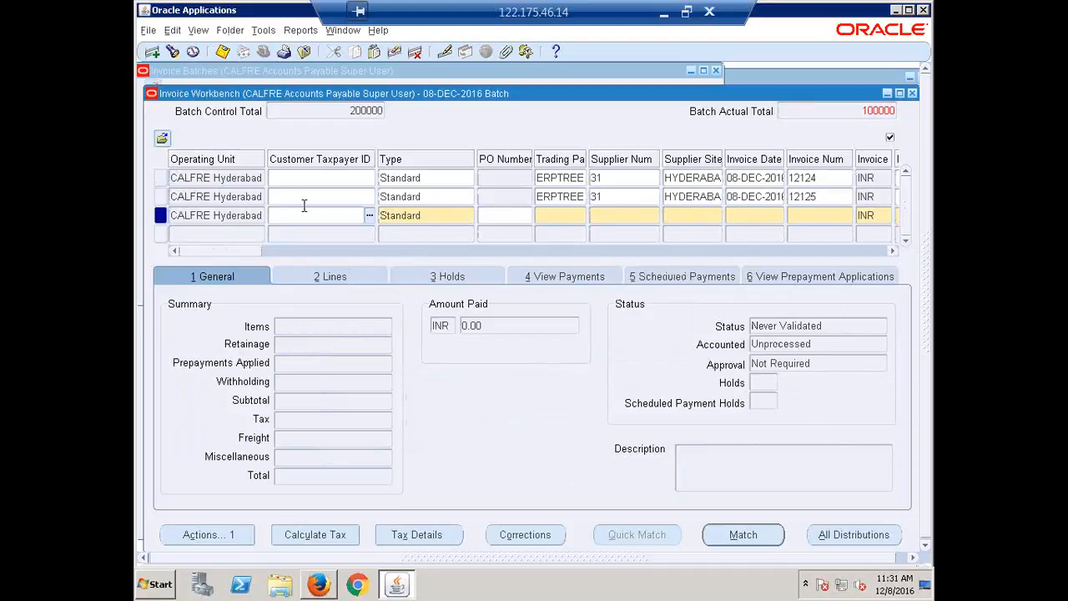
Duplicate invoice 12125 into the third row and change the copy's invoice number to 12126
key("shift+F6")
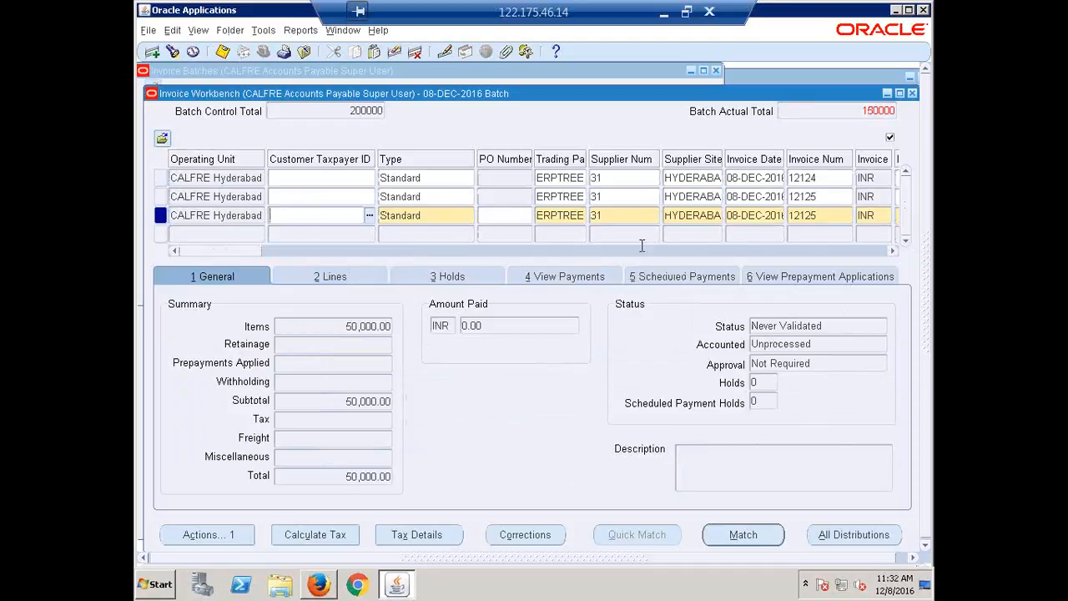
left_click_drag(226, 249, 246, 255)
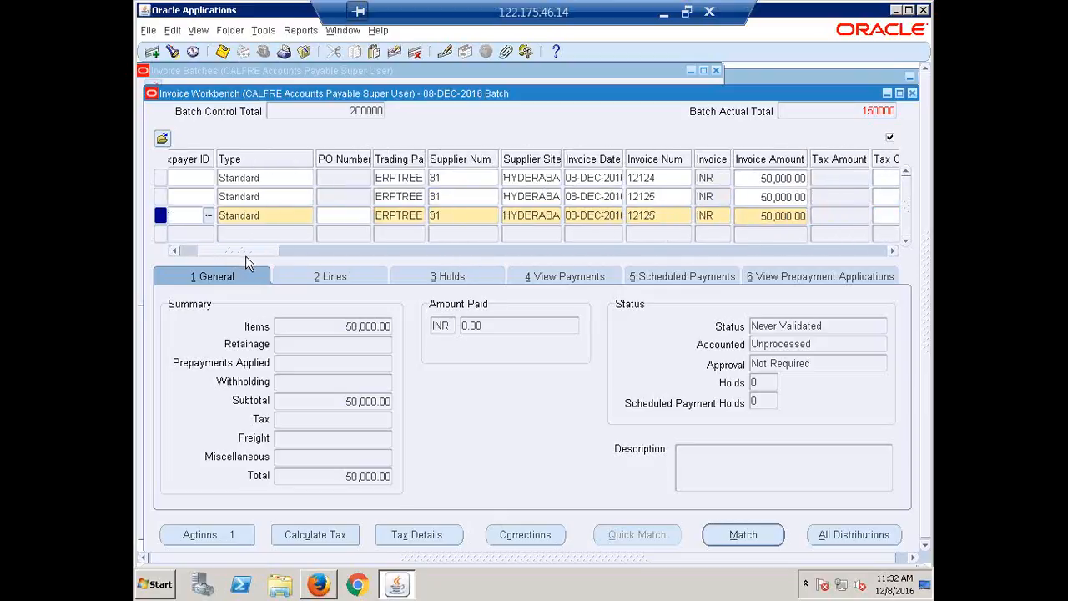
double_click(609, 214)
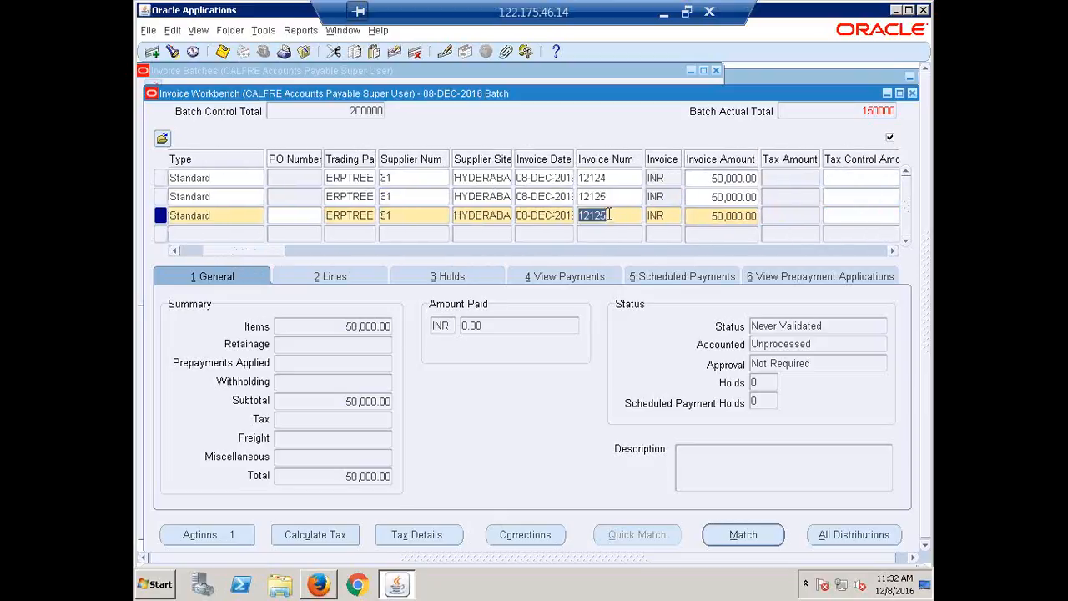
left_click(612, 216)
key("BackSpace")
type("6")
key("Tab")
Set the Item line amount of invoice 12126 to 50000
left_click(335, 278)
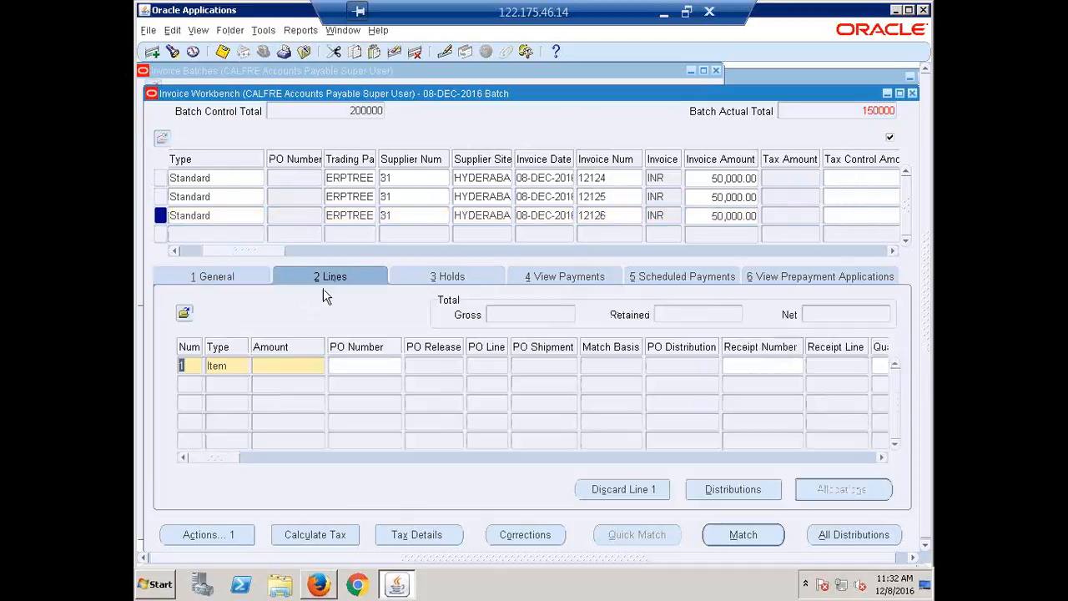
left_click(300, 367)
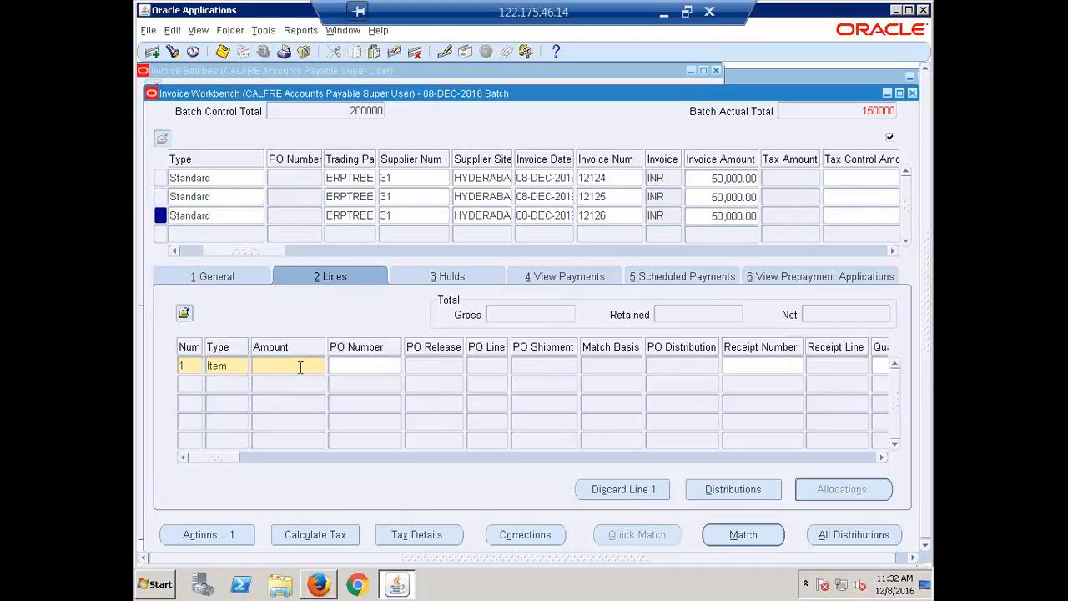
type("50000")
key("Tab")
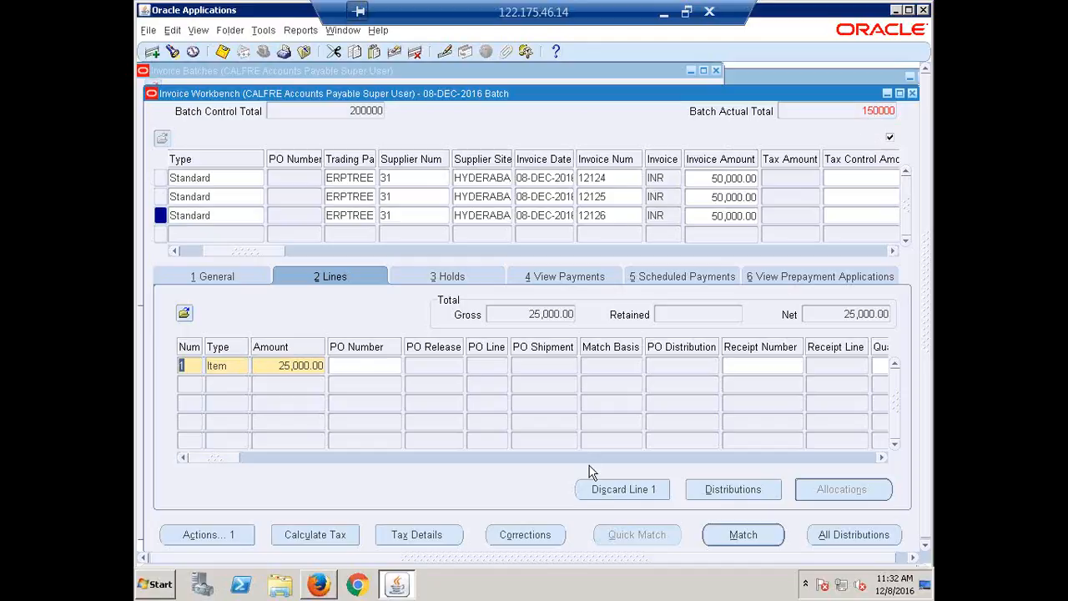
left_click_drag(250, 252, 191, 254)
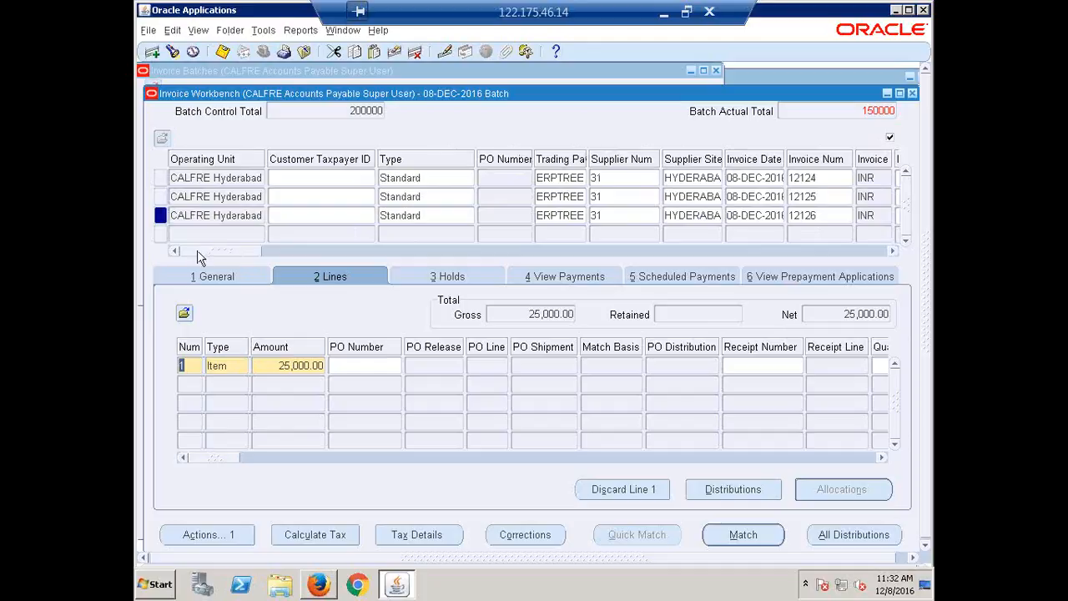
left_click(269, 366)
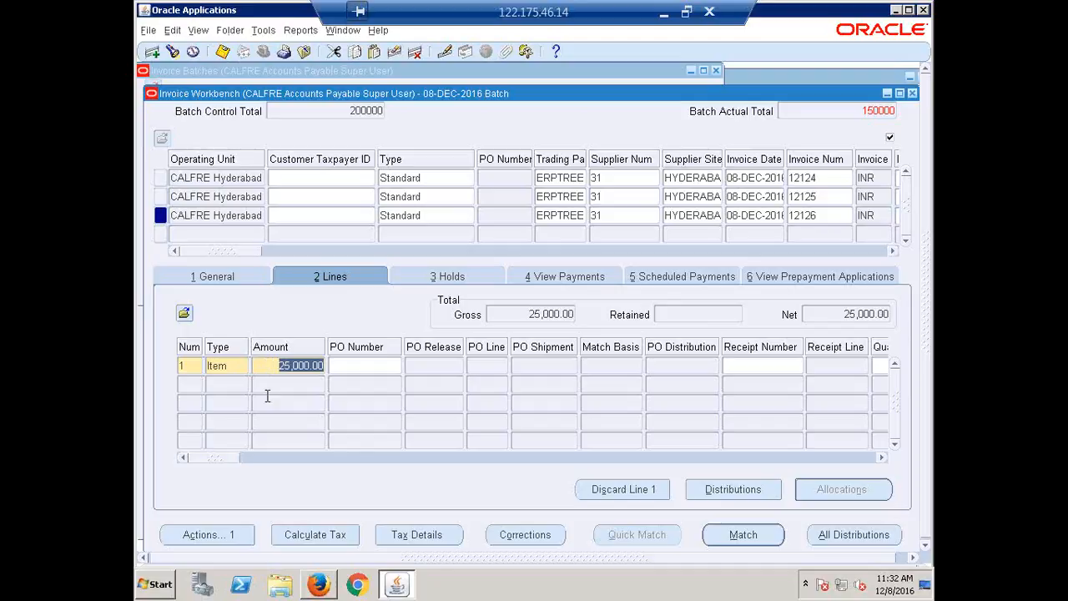
type("5000")
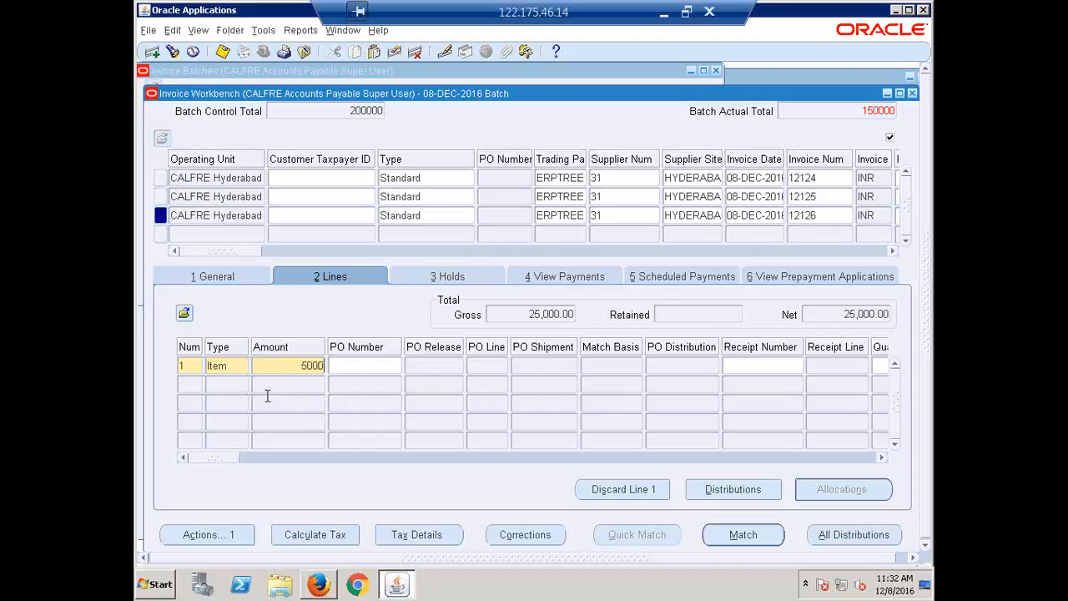
type("0")
key("Tab")
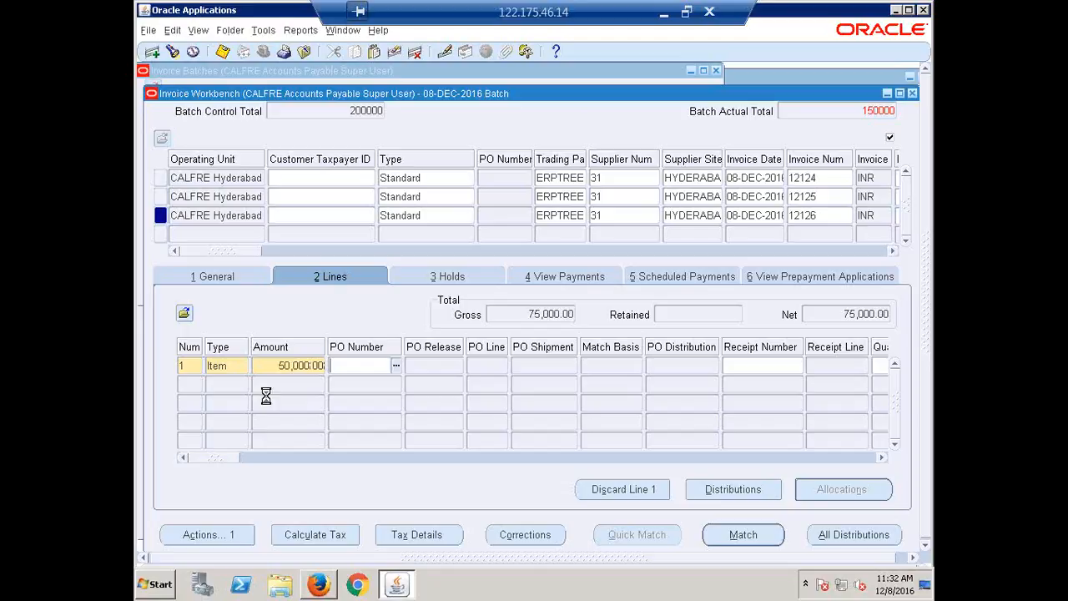
Close the Invoice Workbench and compare the batch's control count and amount with its actual invoice count, total and difference columns
left_click(912, 94)
key("ctrl+c")
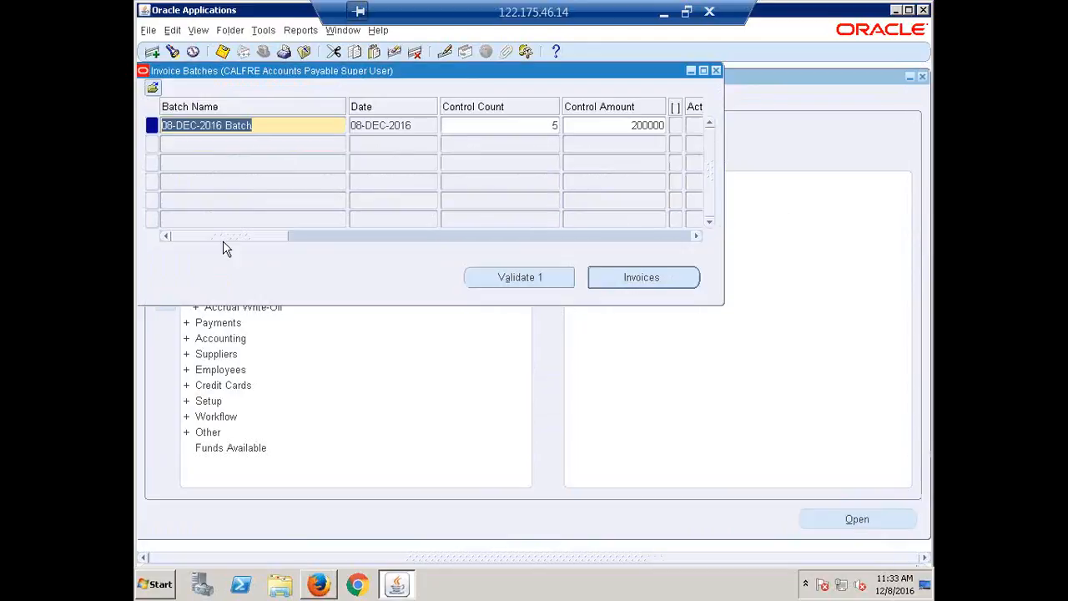
left_click_drag(220, 234, 284, 253)
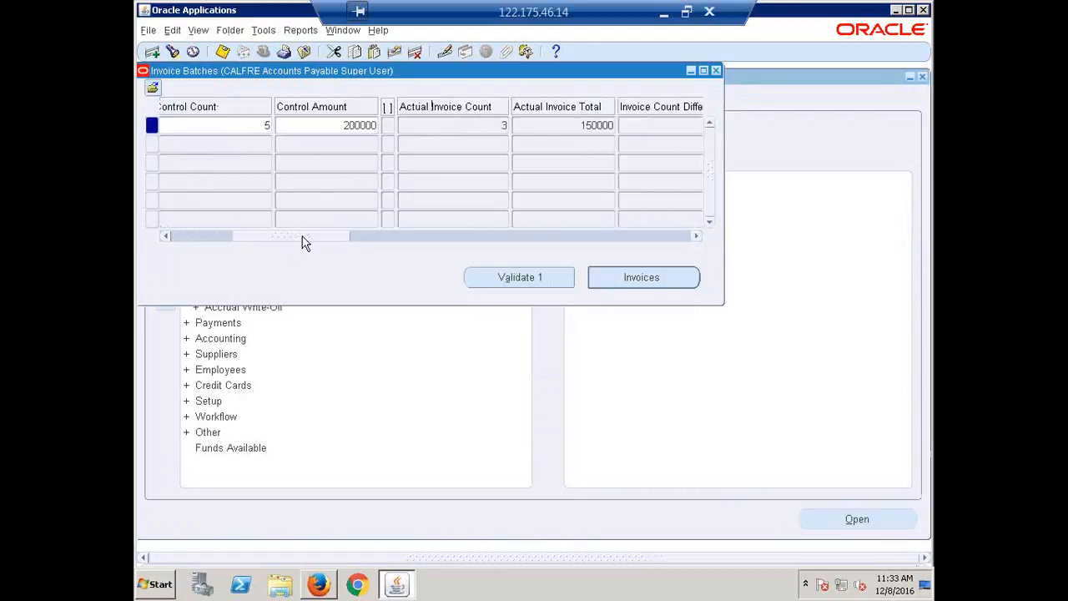
left_click_drag(303, 239, 334, 245)
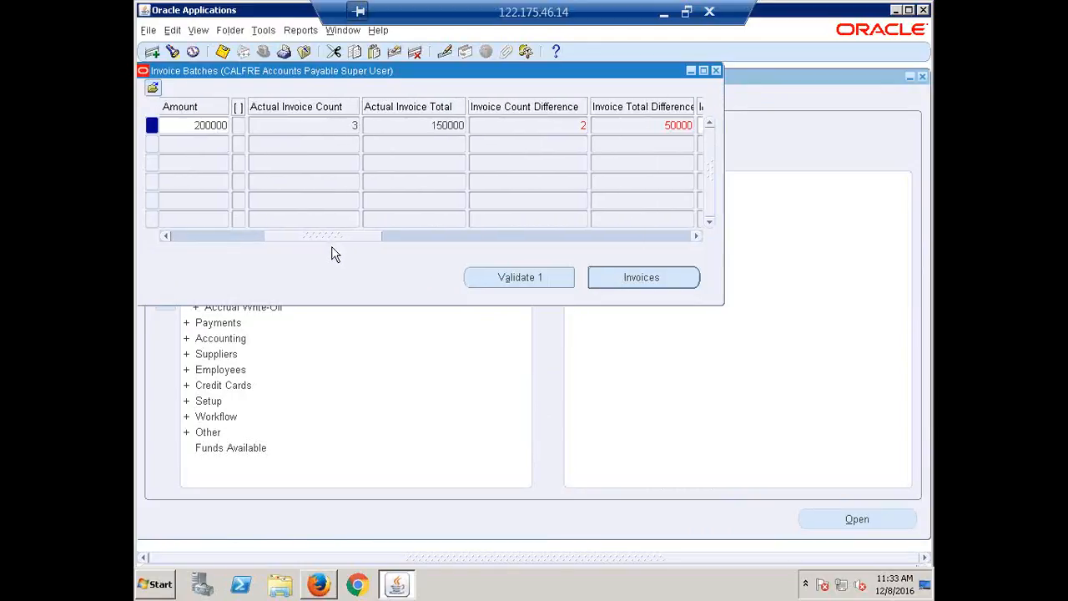
left_click(216, 125)
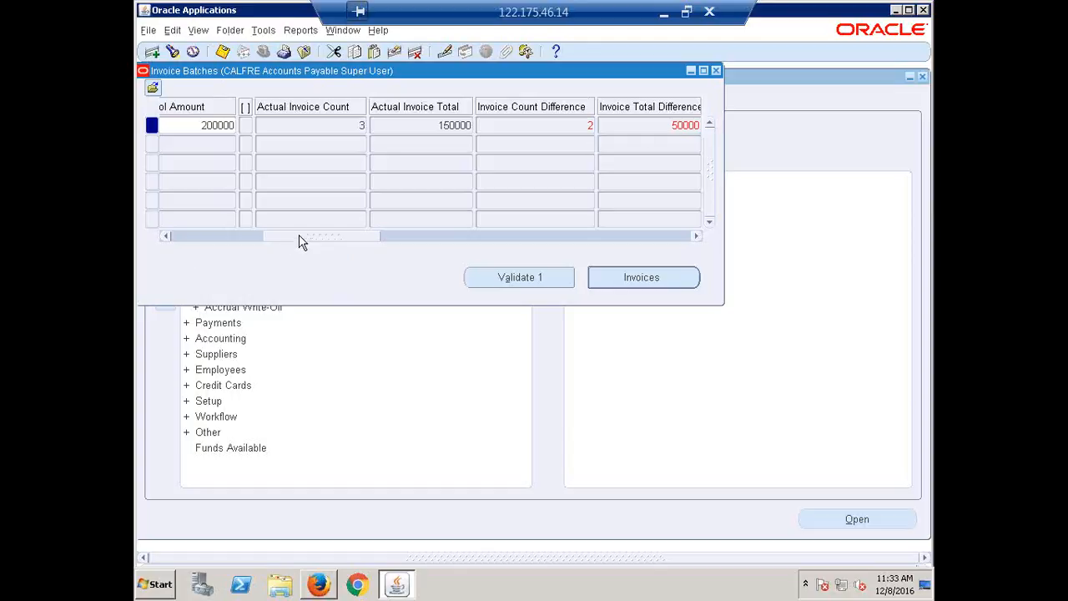
left_click_drag(298, 237, 317, 237)
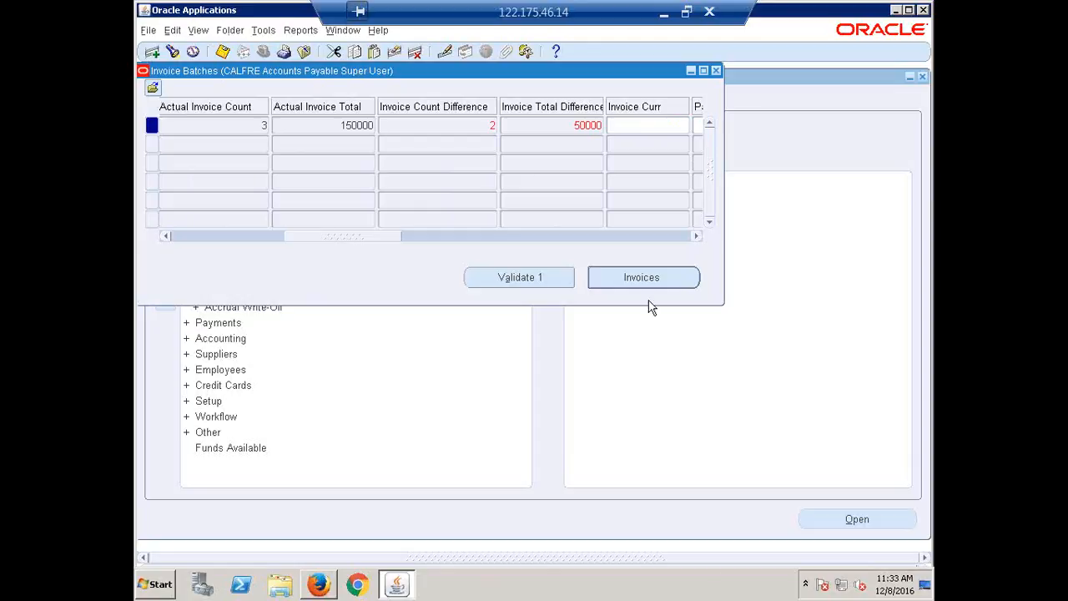
Validate the 08-DEC-2016 Batch and acknowledge the submitted request
left_click(547, 279)
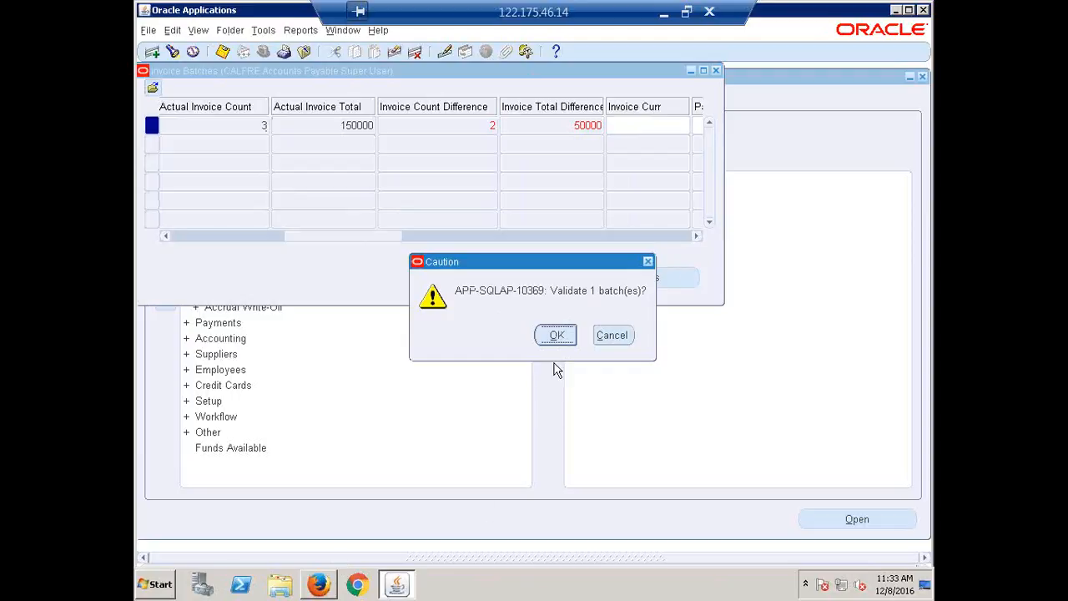
left_click(557, 336)
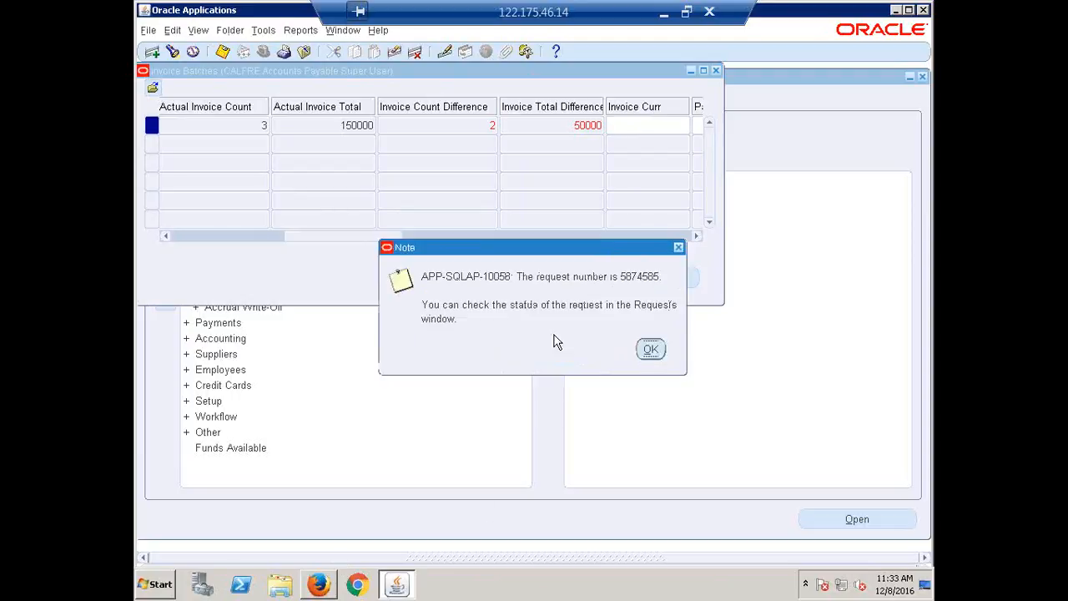
left_click(651, 350)
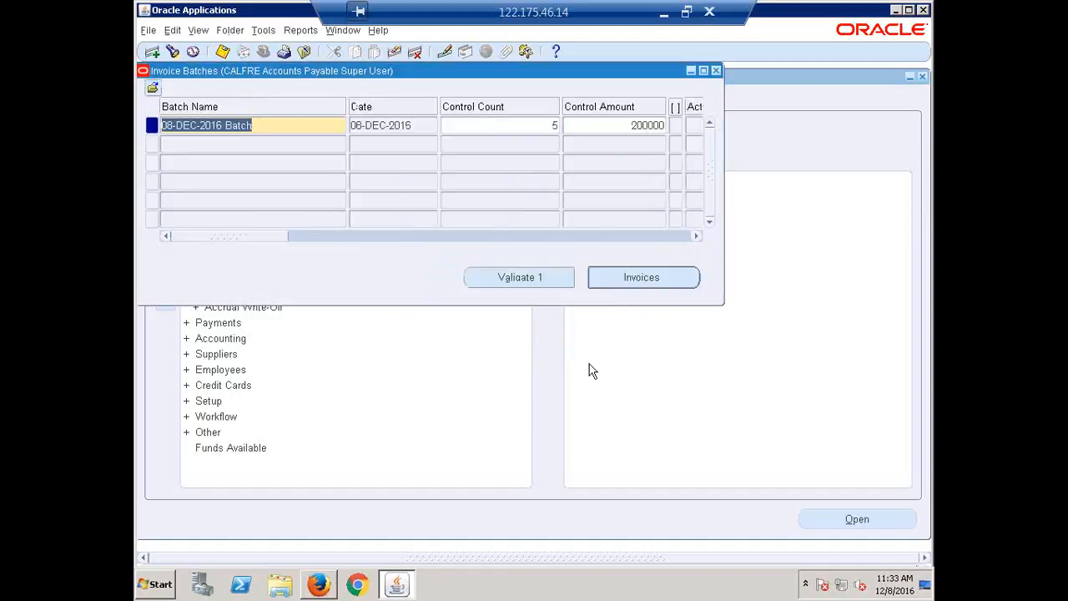
Open the list of submitted requests, refresh the Invoice Validation request's phase and status, and close the list
key("alt+v")
key("r")
key("alt+i")
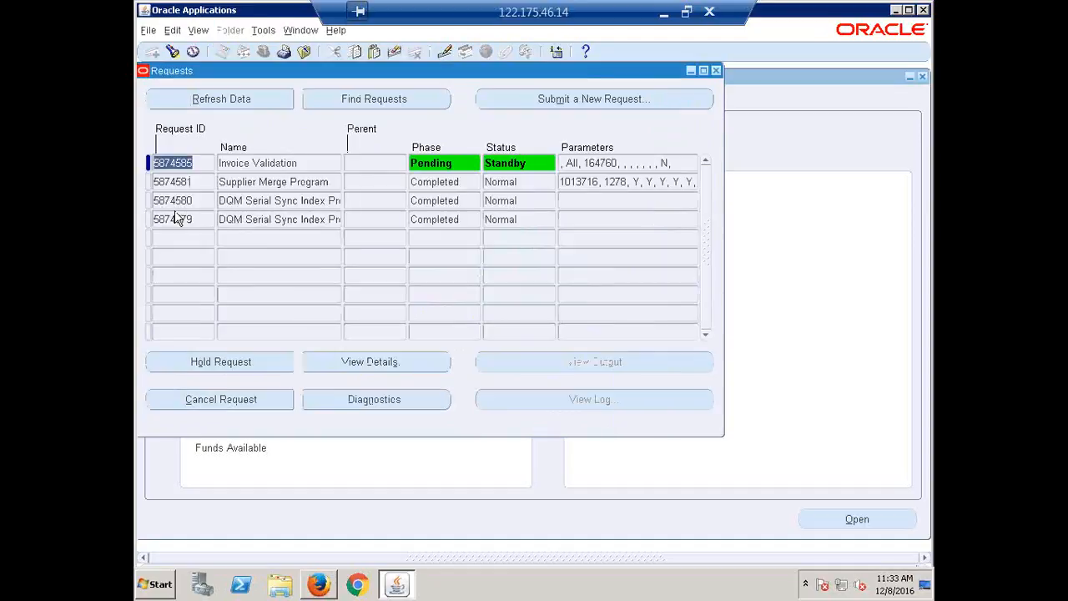
left_click(297, 162)
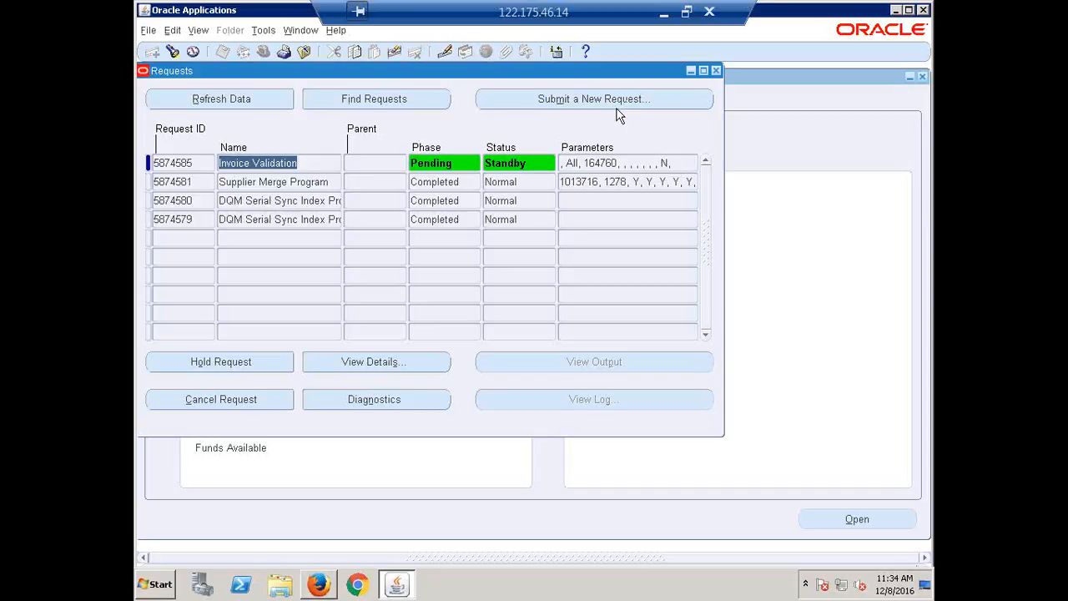
left_click(206, 97)
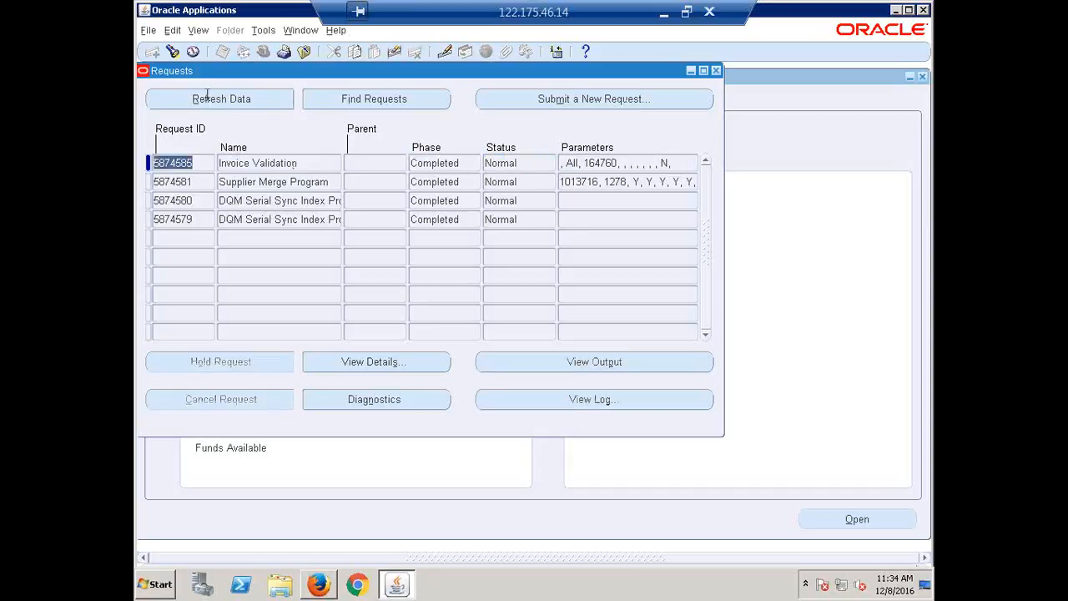
left_click(716, 70)
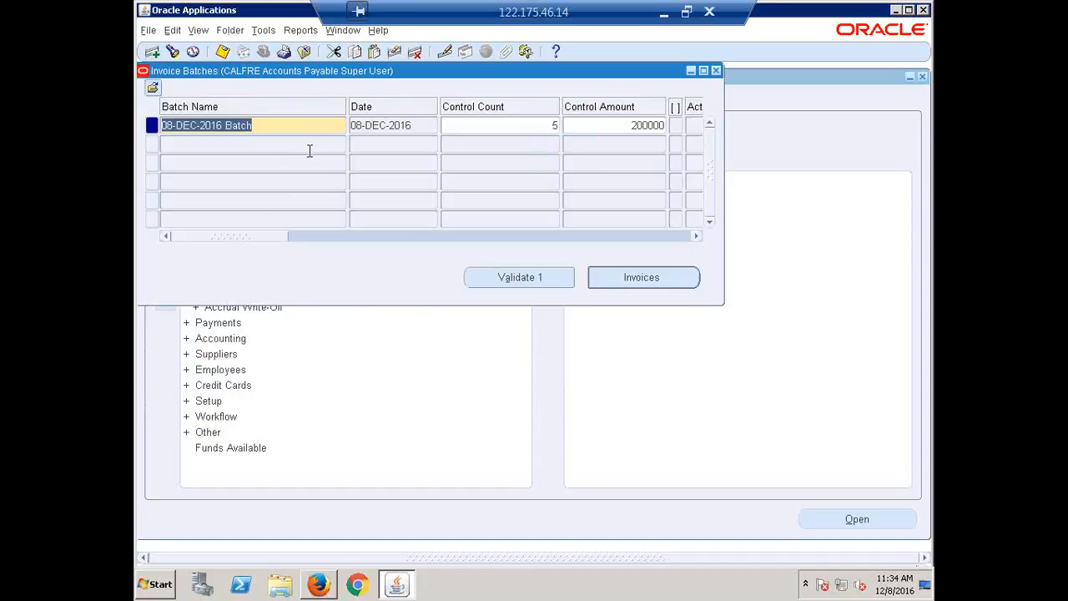
Requery the 08-DEC-2016 Batch, open its invoices and check the validation status of invoices 12124 and 12125
key("F11")
key("ctrl+v")
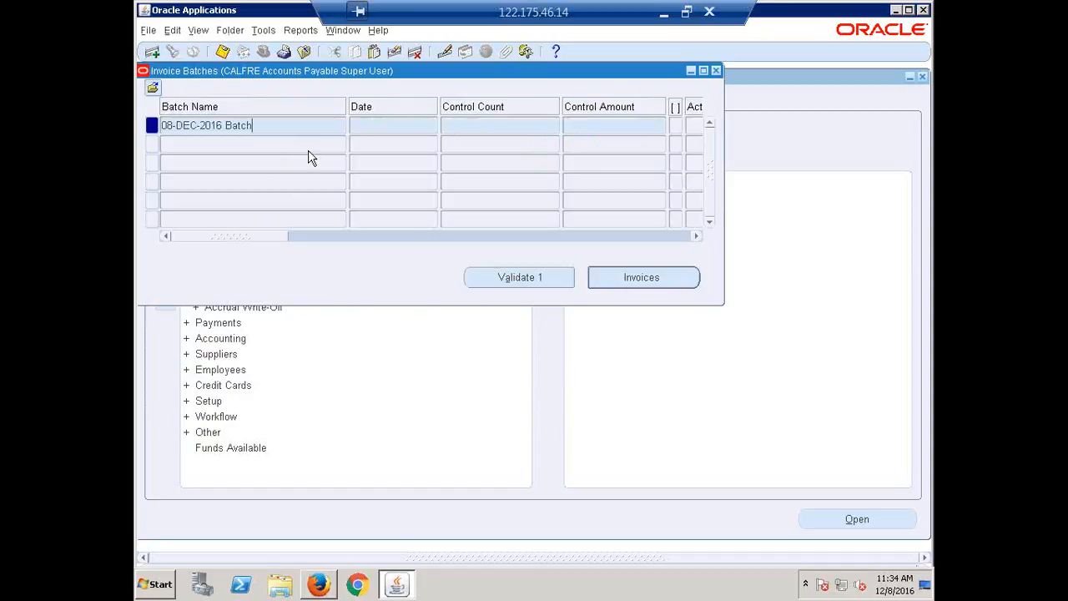
key("ctrl+F11")
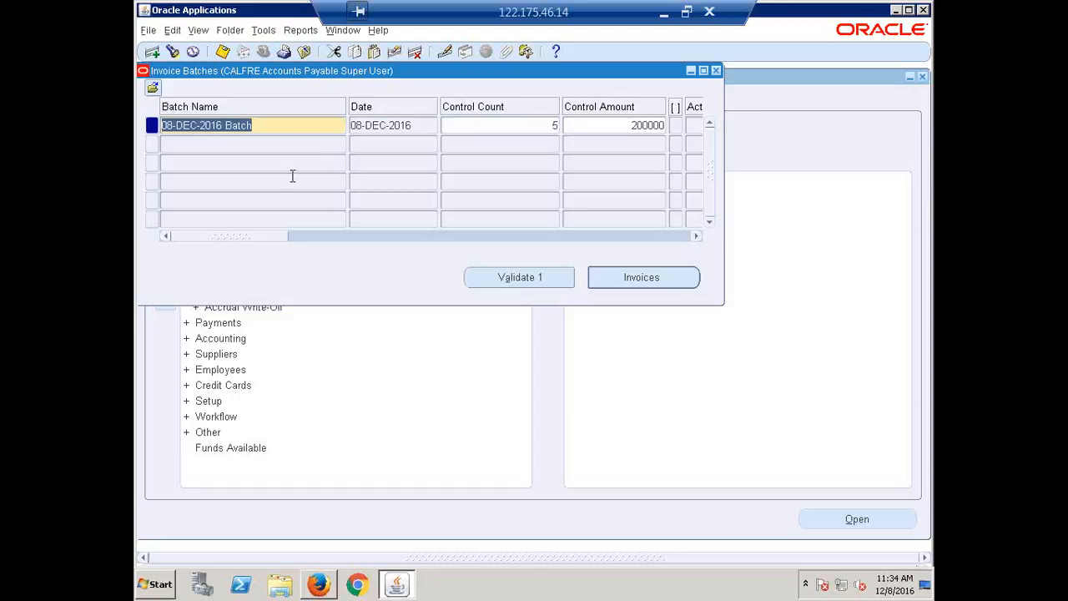
left_click(643, 271)
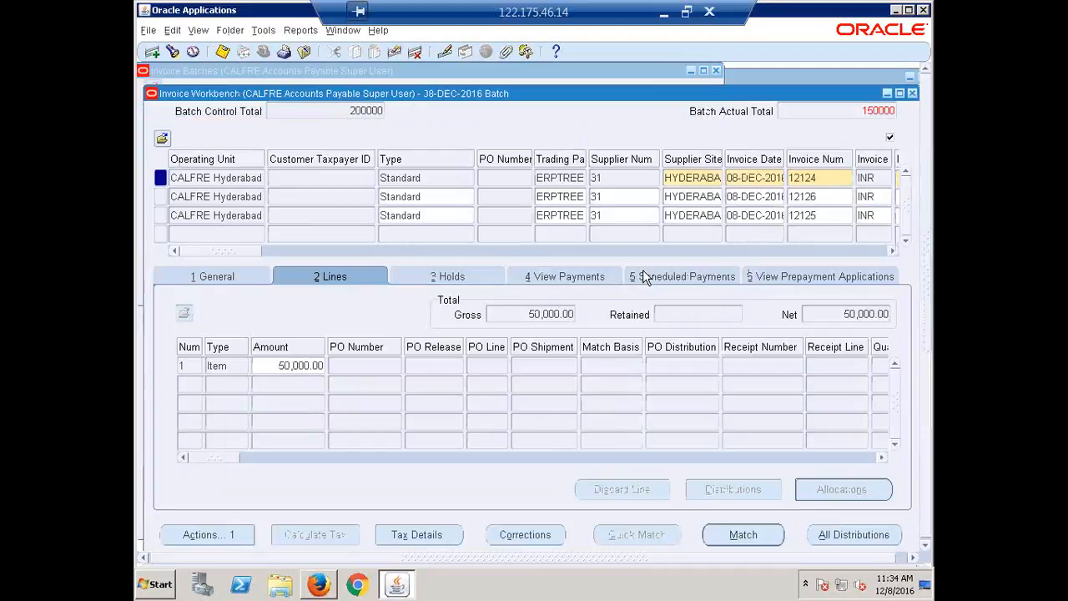
left_click(199, 281)
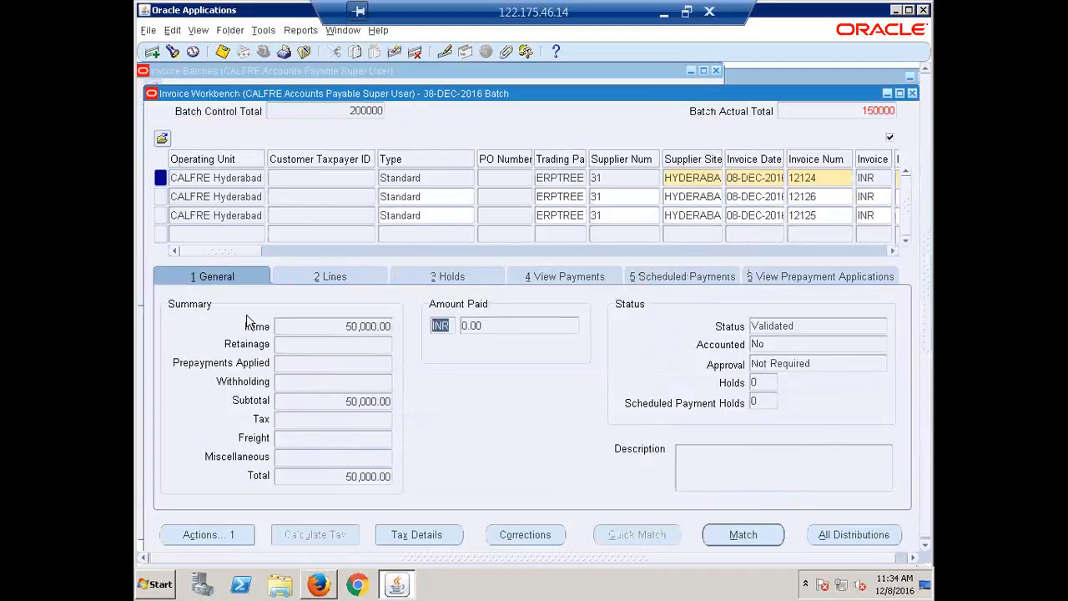
double_click(797, 326)
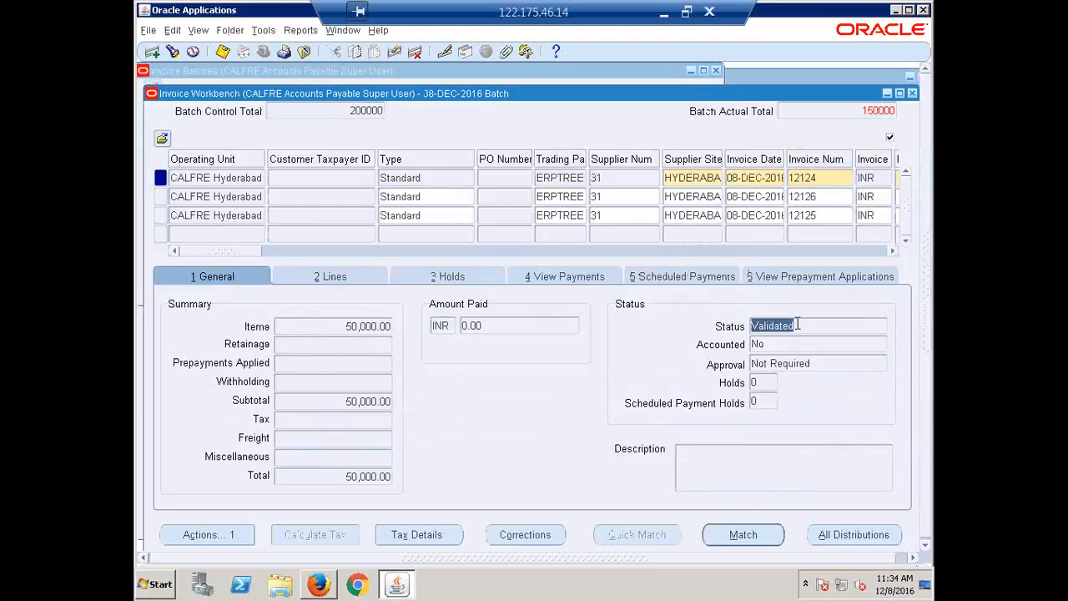
left_click(237, 219)
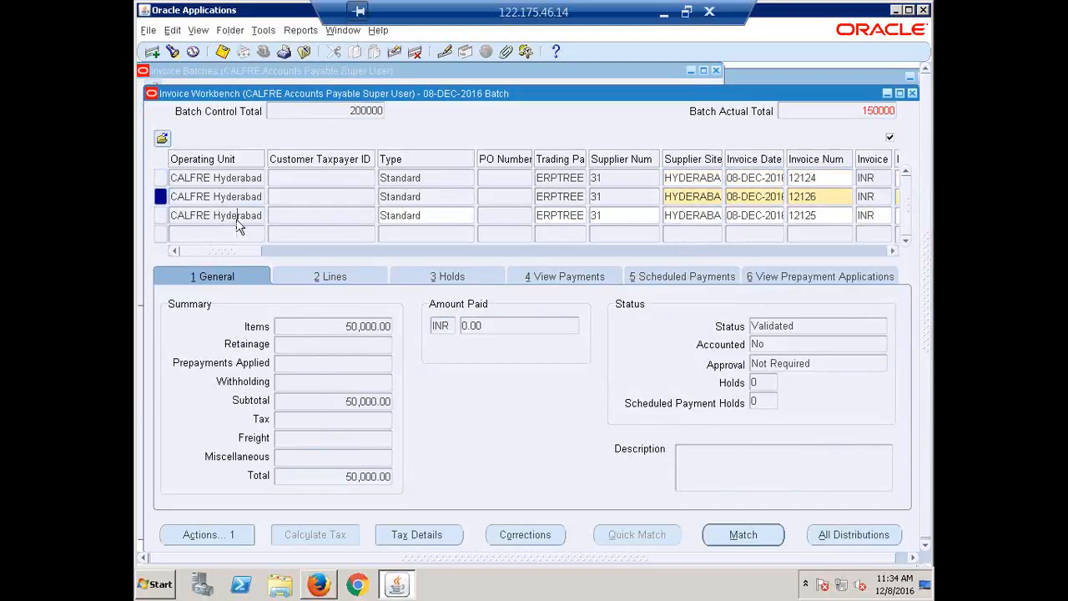
Close the Invoice Workbench and Invoice Batches windows, accept the caution messages, and collapse the whole Navigator function tree
left_click(912, 93)
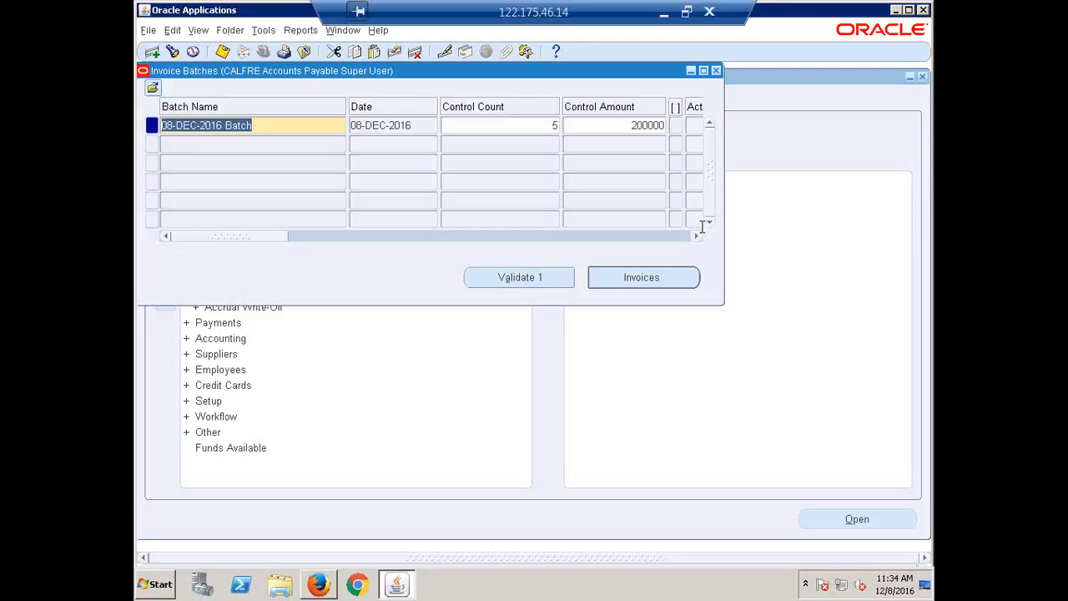
left_click(716, 70)
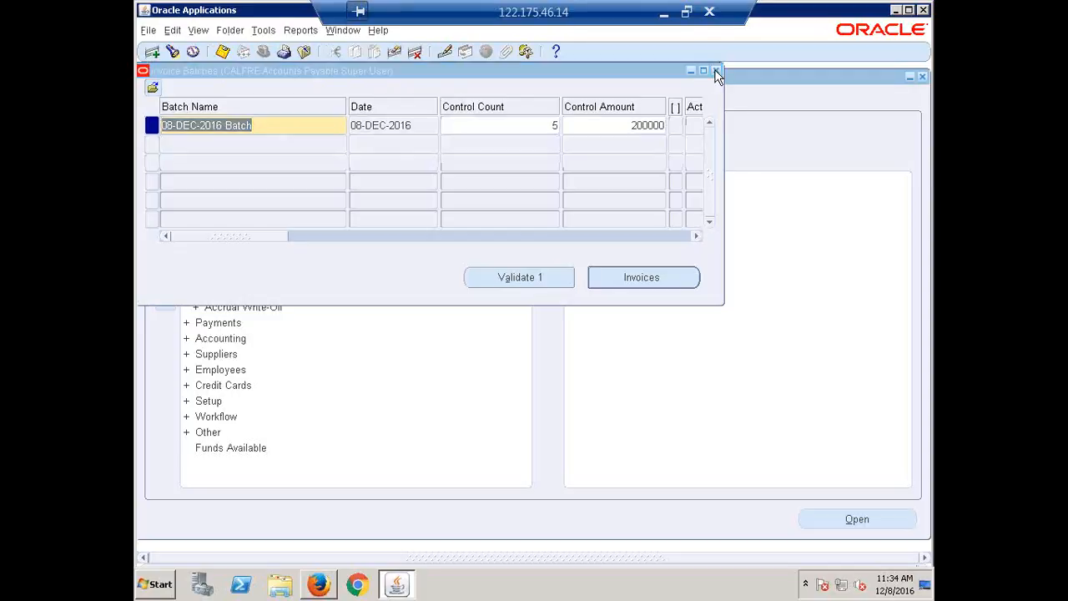
left_click(588, 337)
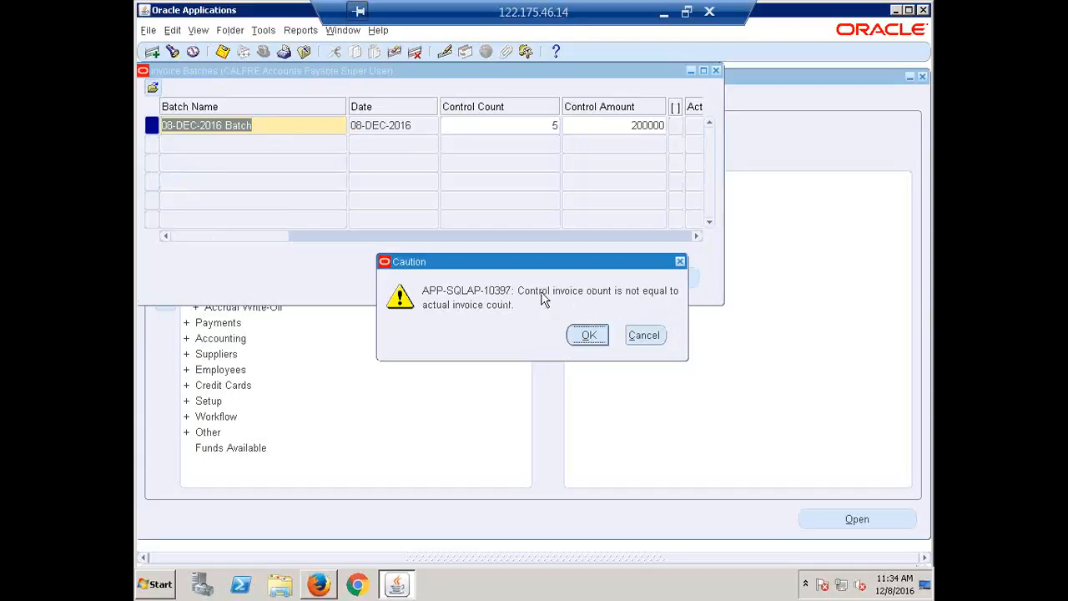
left_click(577, 335)
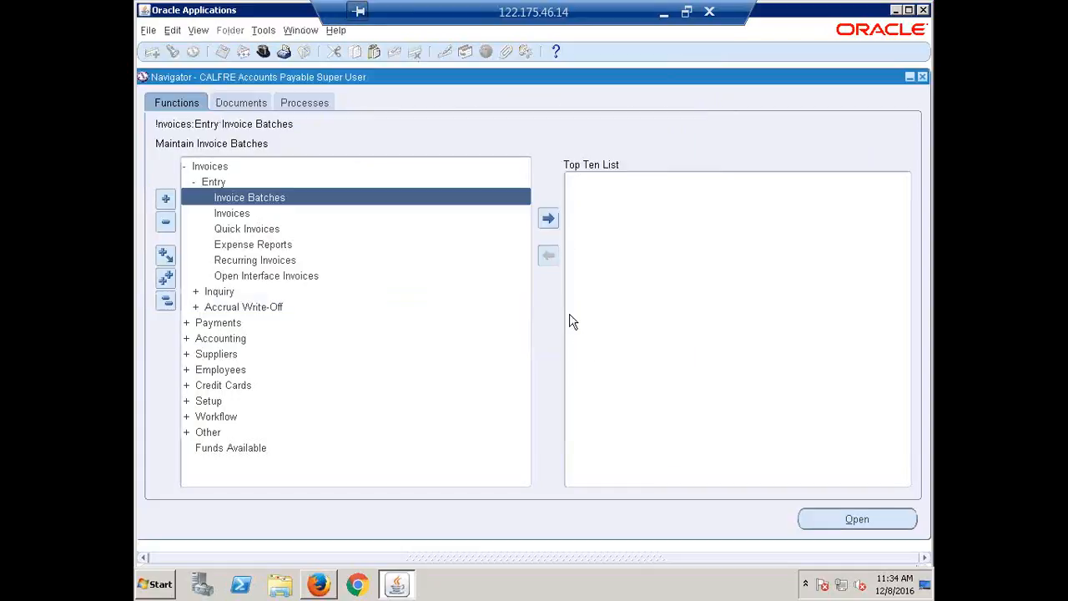
left_click(166, 301)
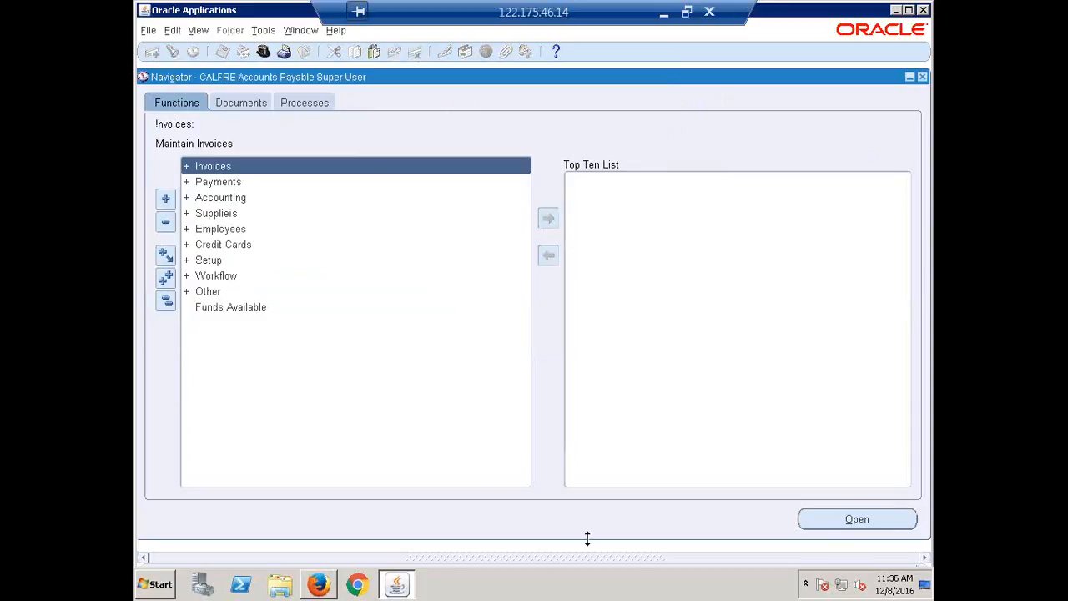
Switch to Recap.xlsx in Excel, mark the Invoice Batch topic as Done in cell B351, and select the Payment Manager topic below it
left_click(665, 12)
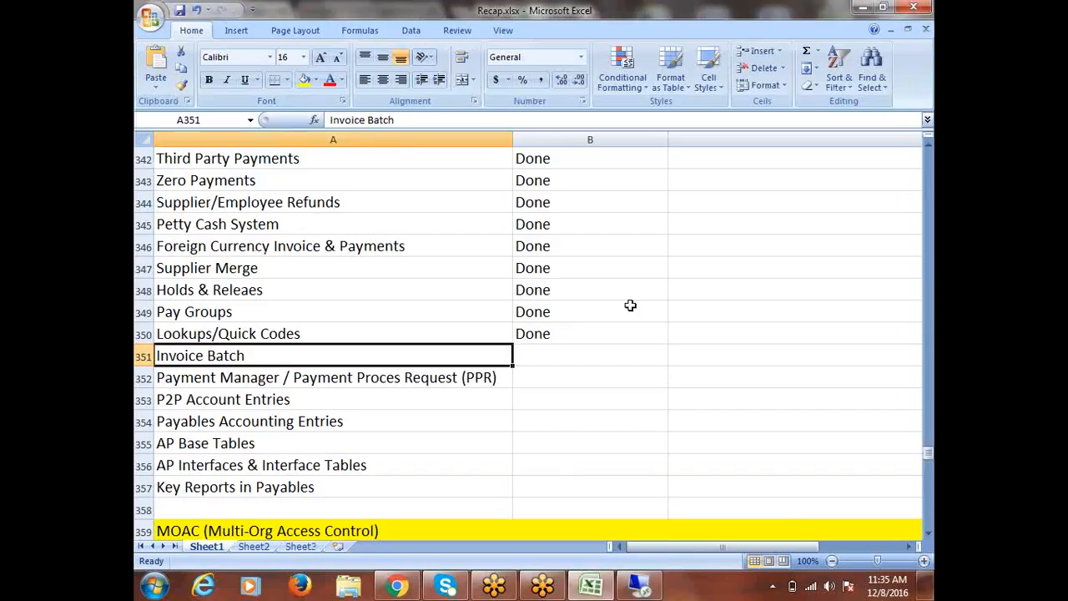
key("Right")
type("d")
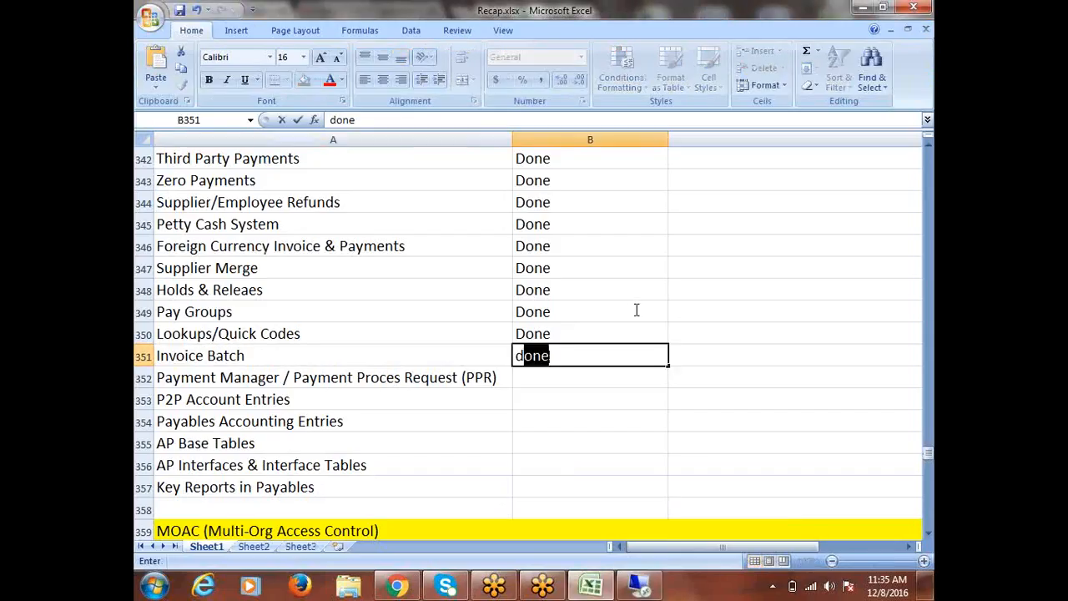
key("Left")
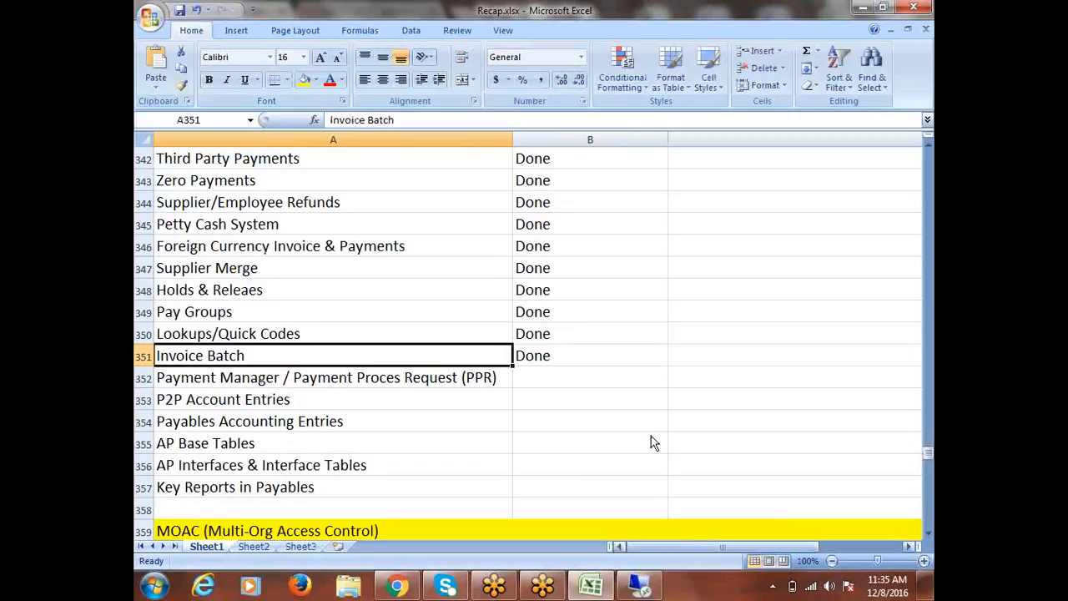
left_click(293, 381)
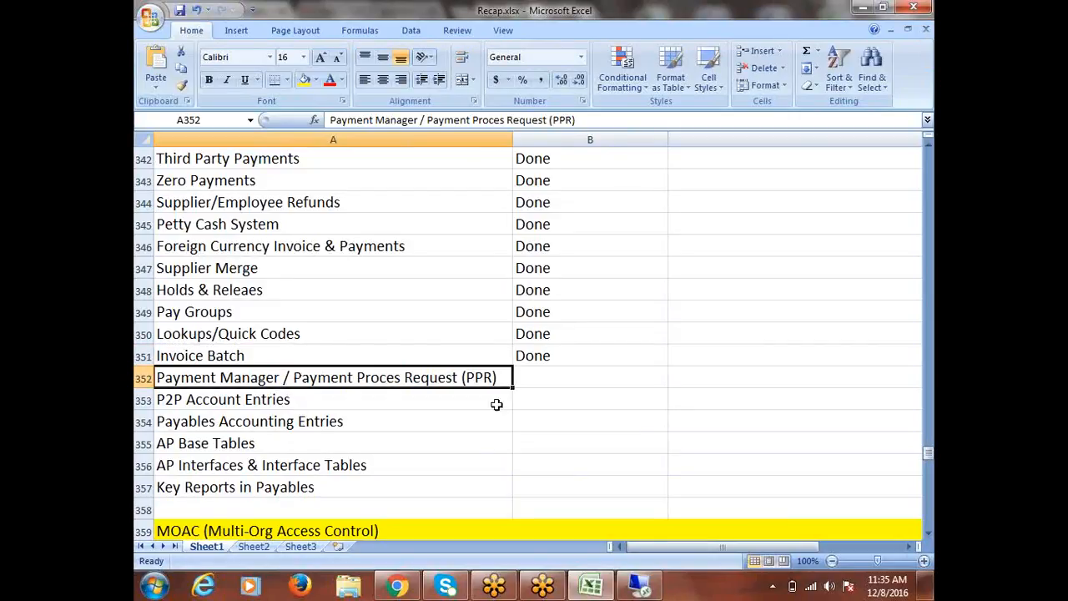
scroll(502, 376, "down", 1)
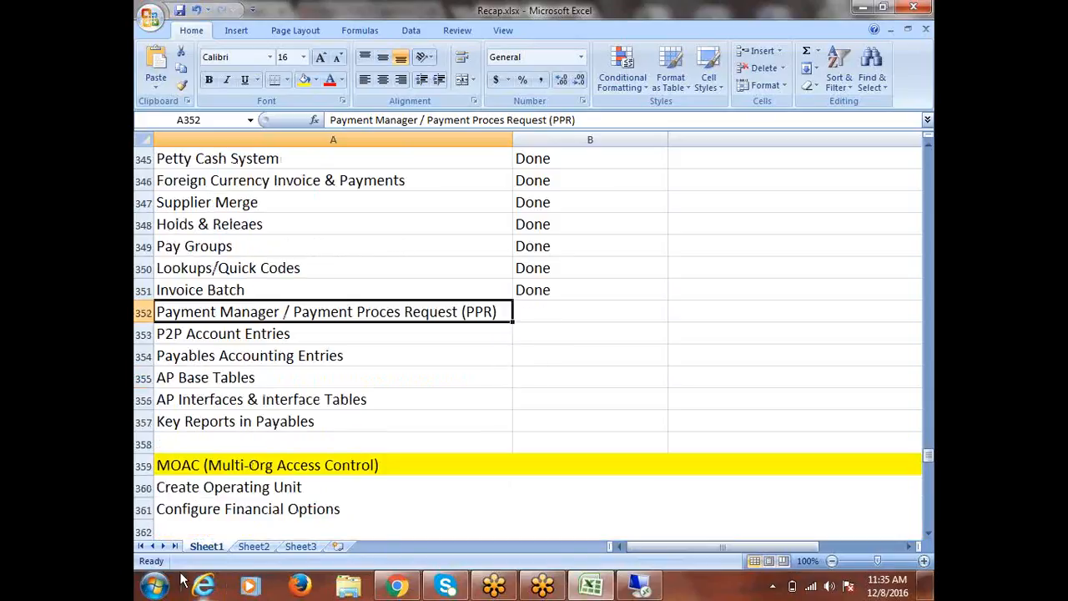
Switch to Oracle Applications, prepare a single Miscellaneous Accrual Reconciliation Report request with its default parameters, and discard it without submitting
left_click(639, 585)
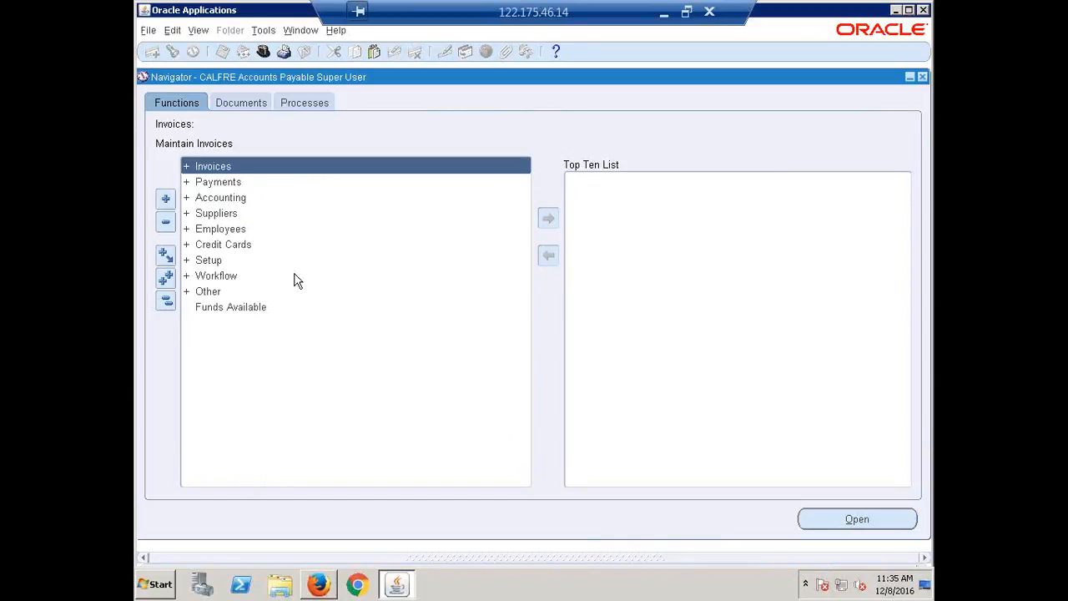
left_click(199, 31)
left_click(229, 229)
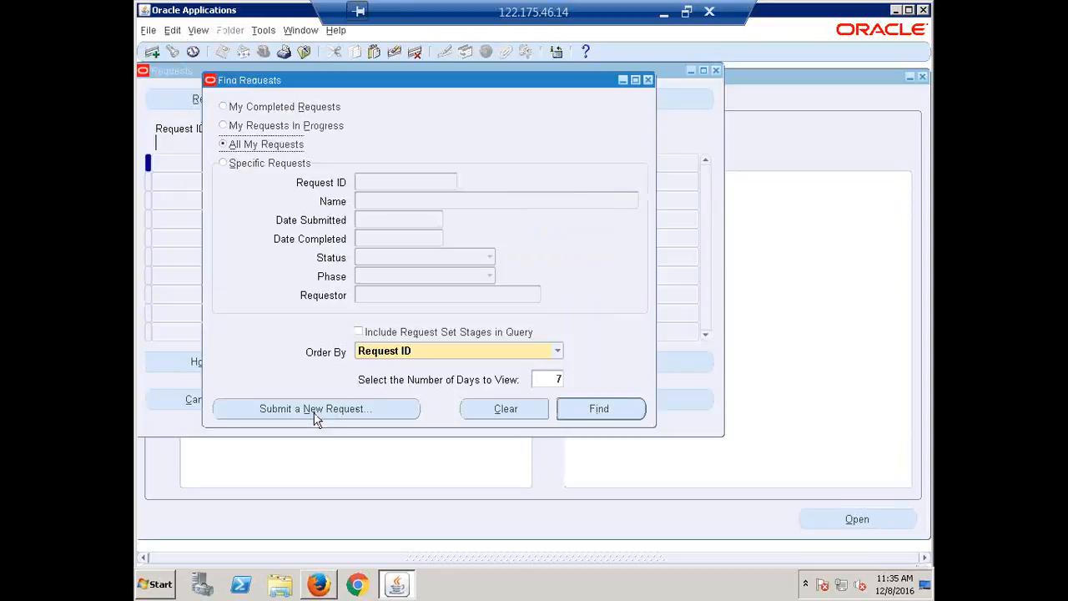
left_click(315, 415)
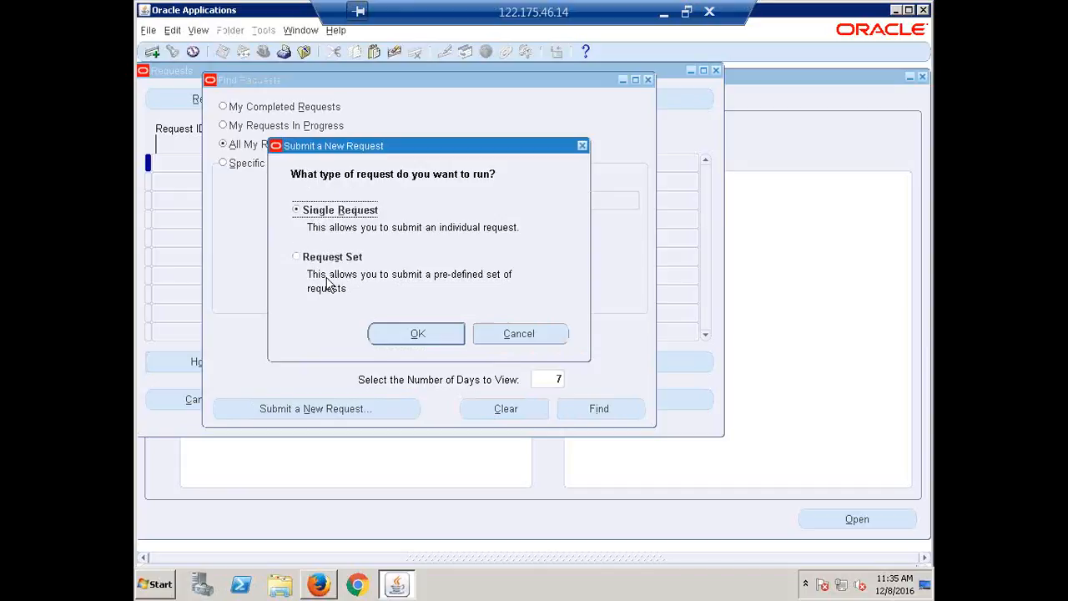
left_click(416, 335)
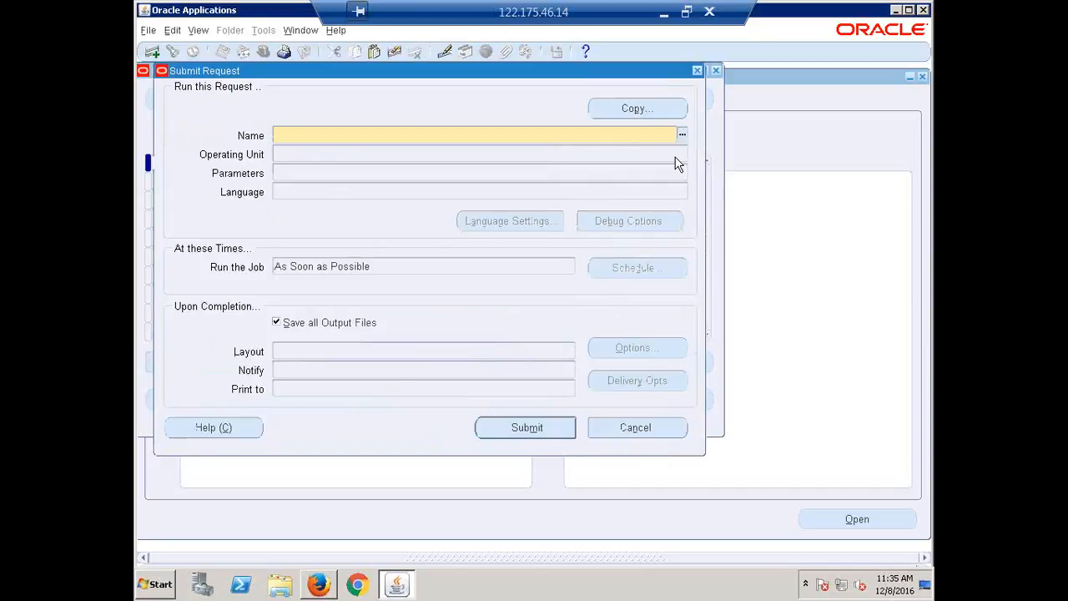
left_click(324, 313)
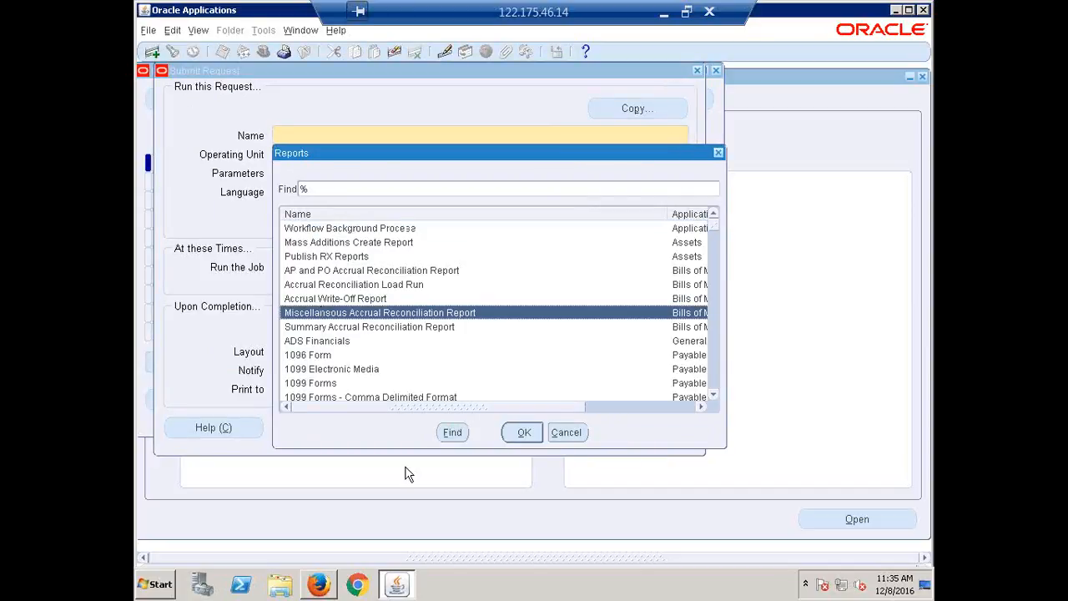
left_click(522, 436)
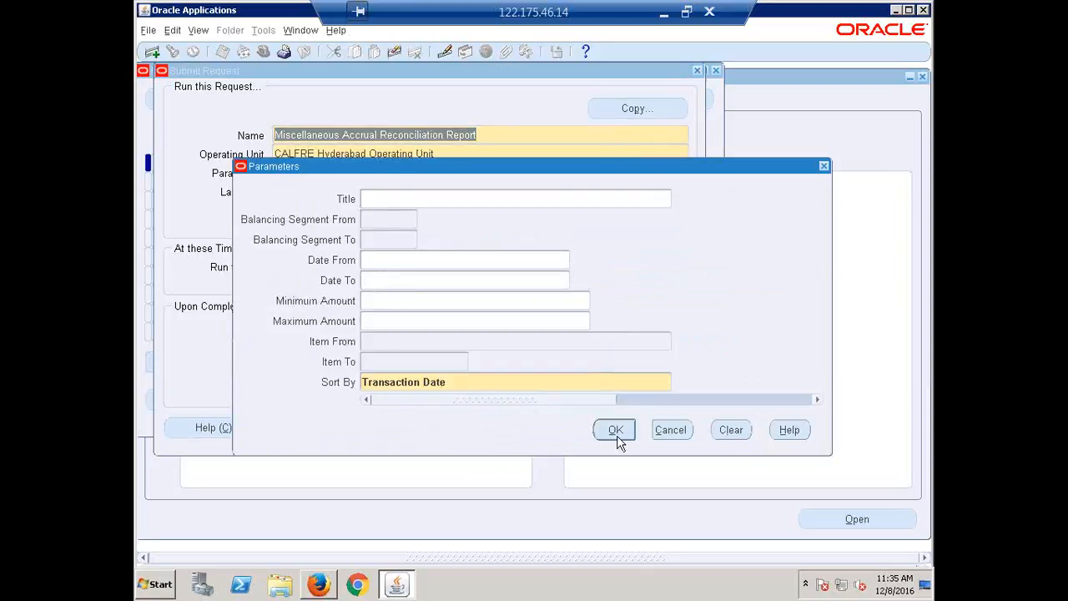
left_click(608, 426)
left_click(701, 73)
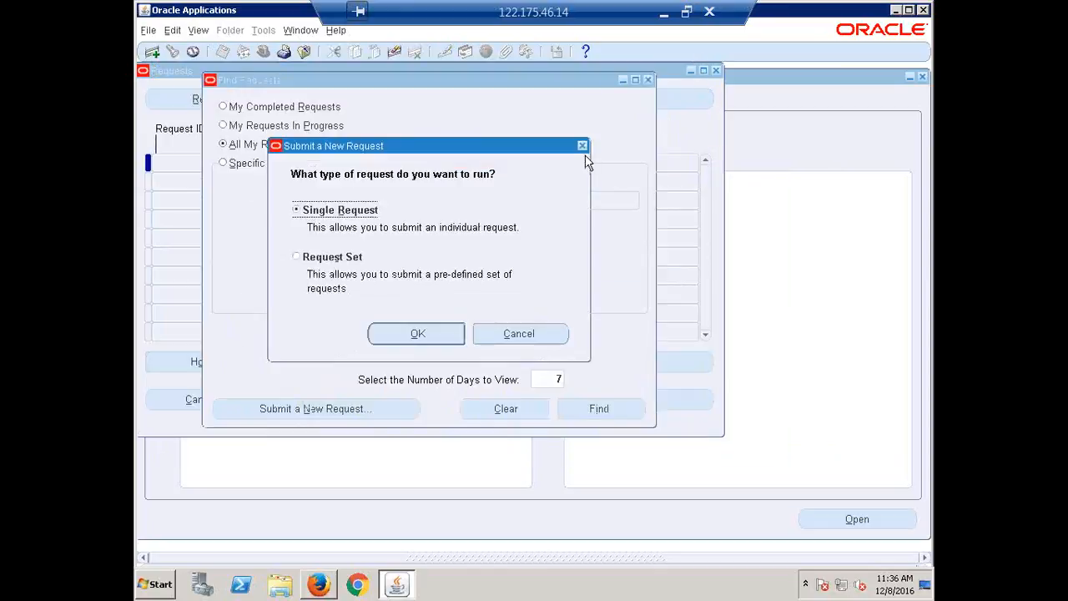
left_click(556, 336)
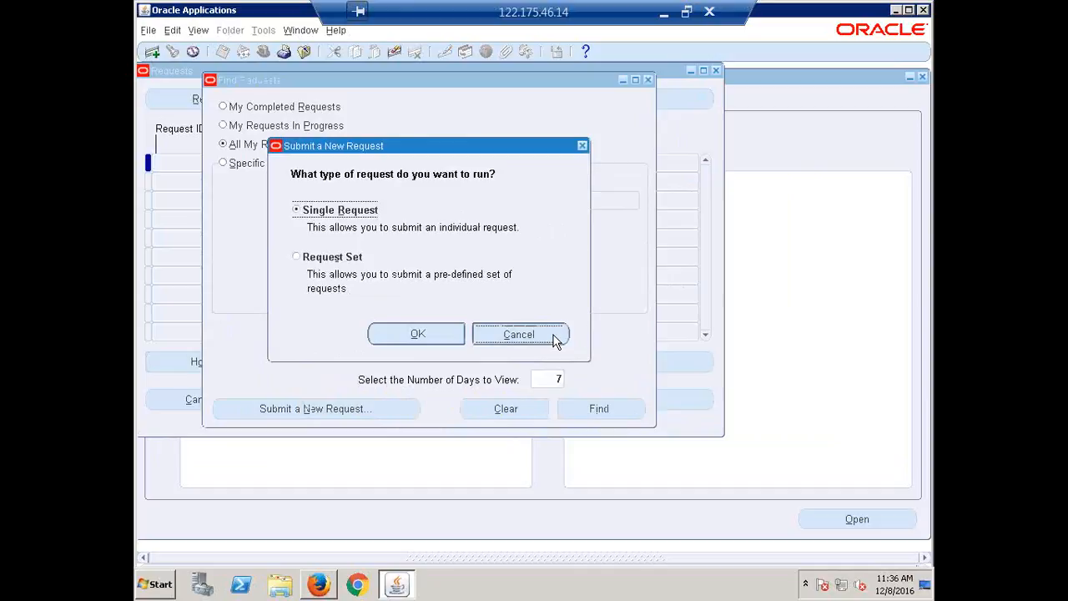
left_click(647, 80)
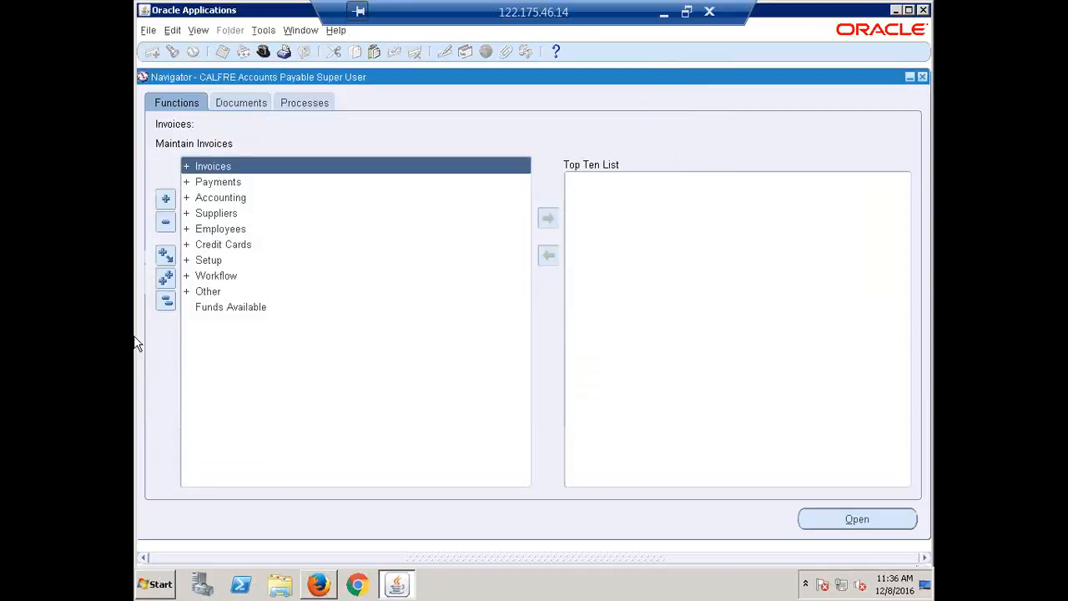
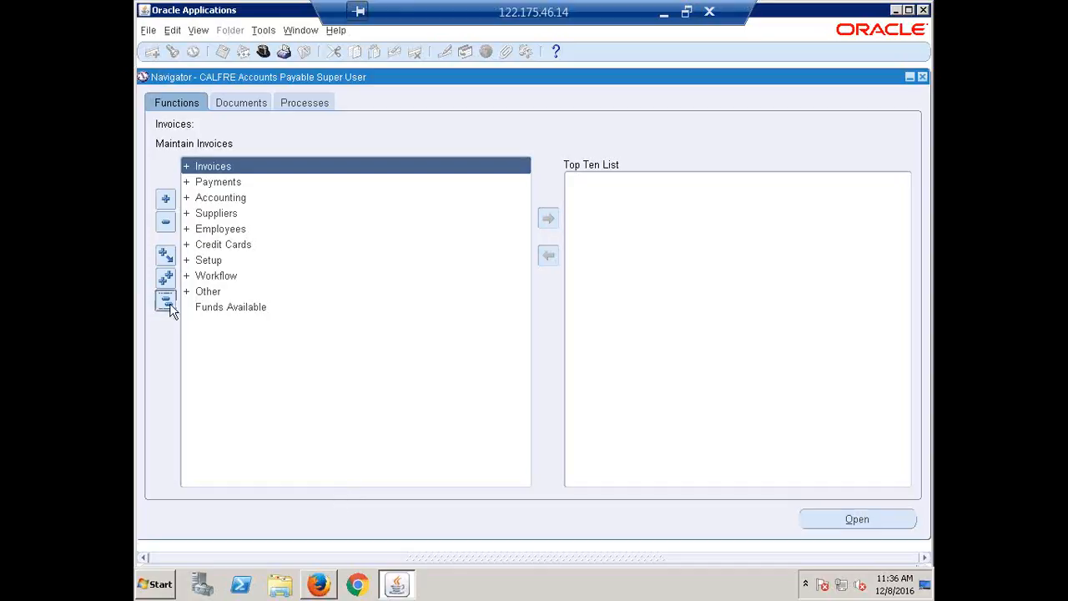
Open the Payments Manager from the Payments entry functions and start a single payment process request named ABC
double_click(214, 184)
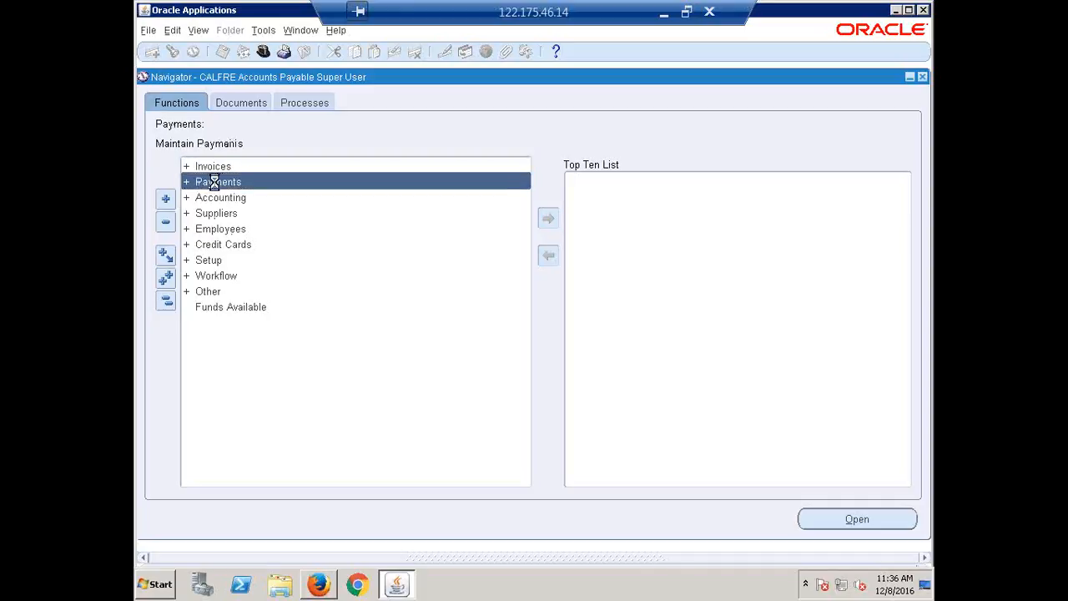
double_click(218, 198)
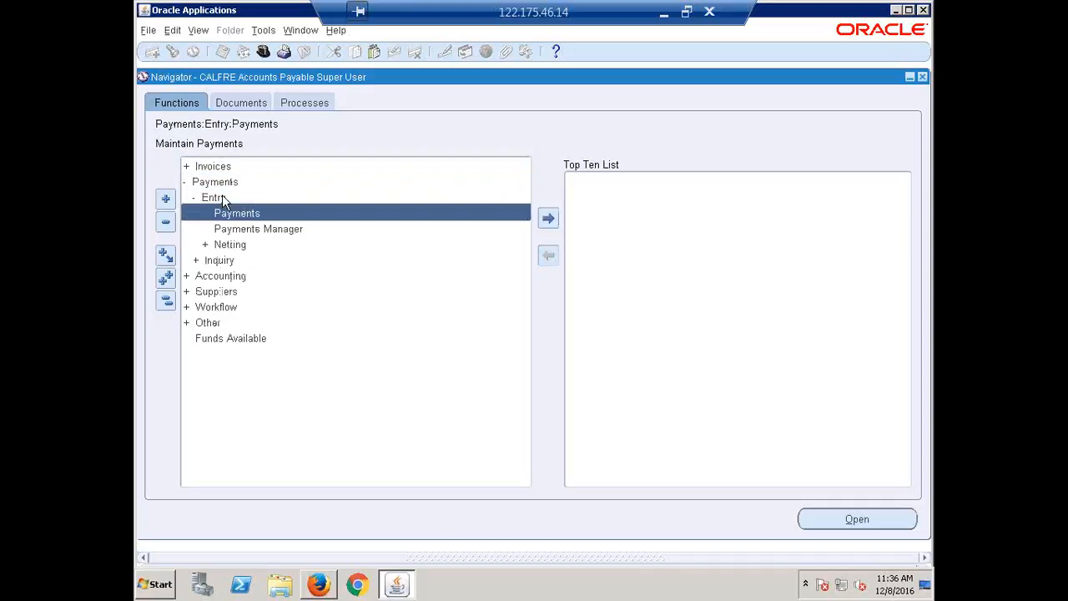
double_click(257, 230)
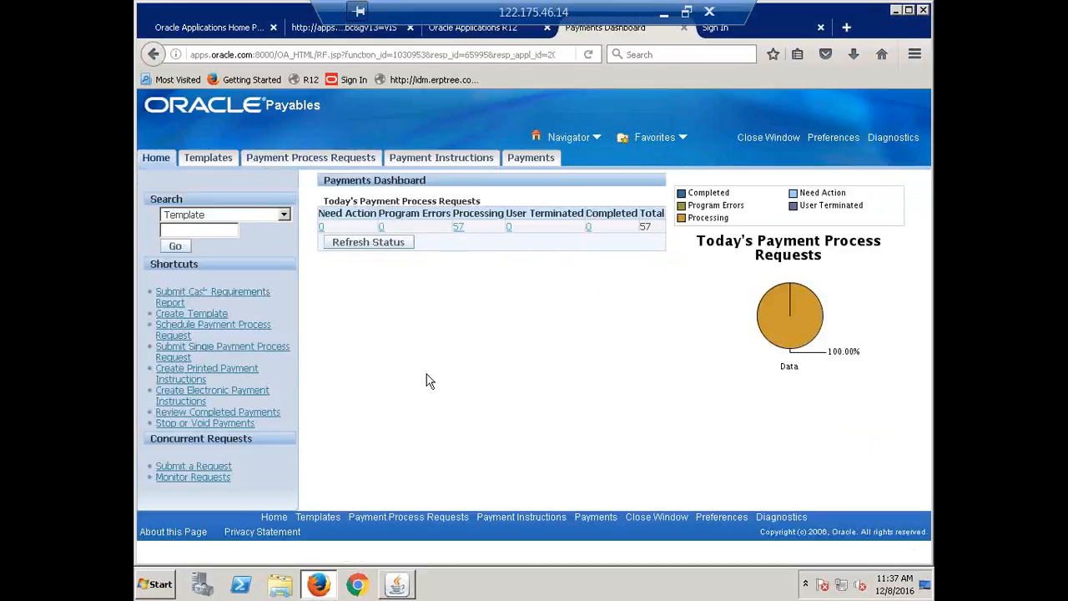
left_click(310, 162)
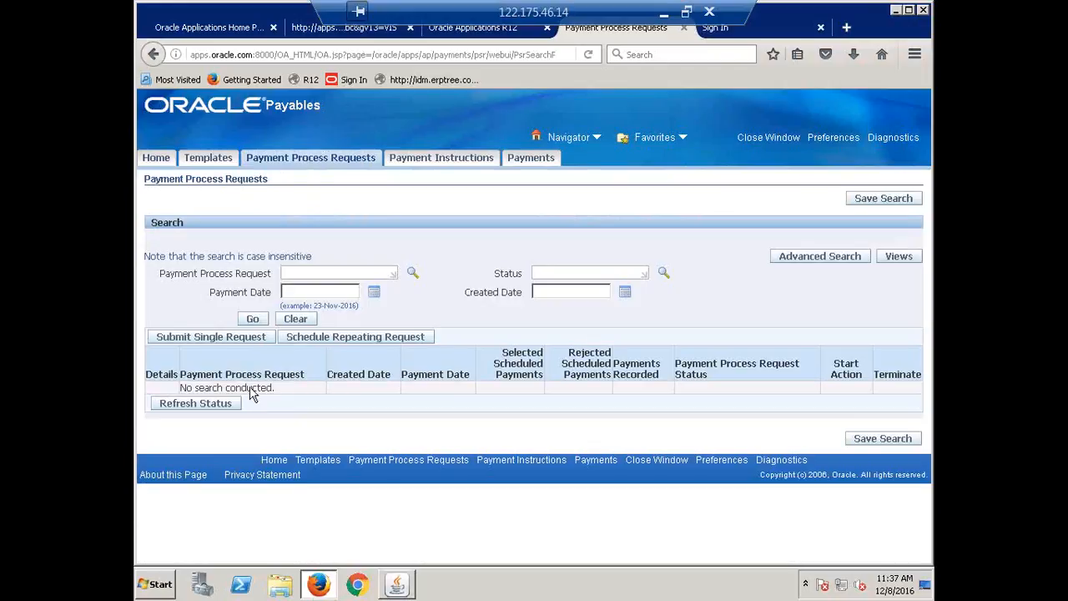
left_click(194, 340)
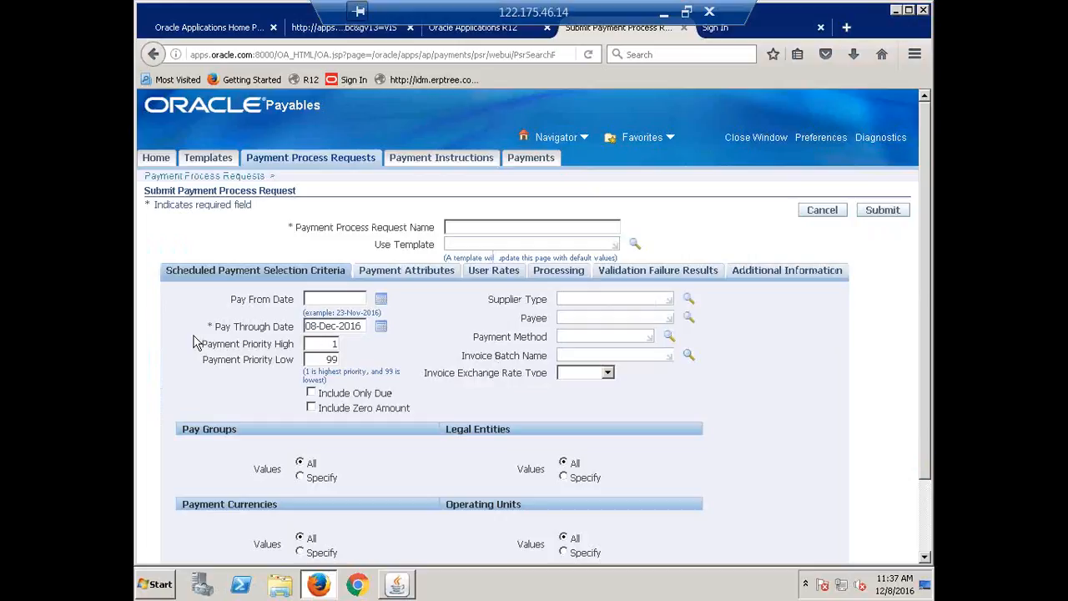
left_click(513, 225)
type("ABI")
Set ERPTREE Pvt Ltd as the request's payee, then clear the payee again
left_click(581, 315)
type("ERPT")
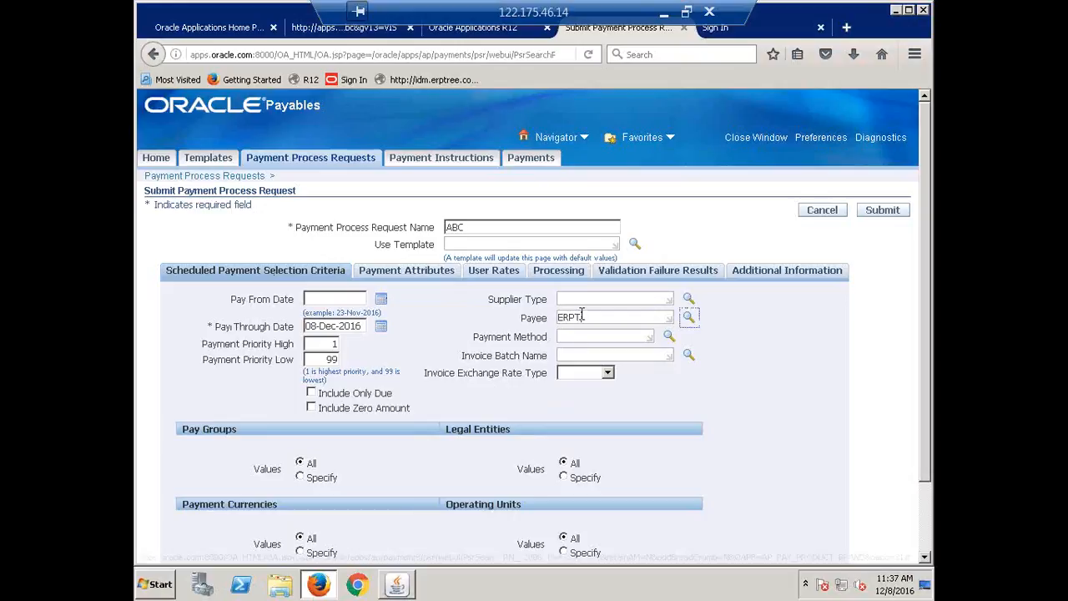
key("Tab")
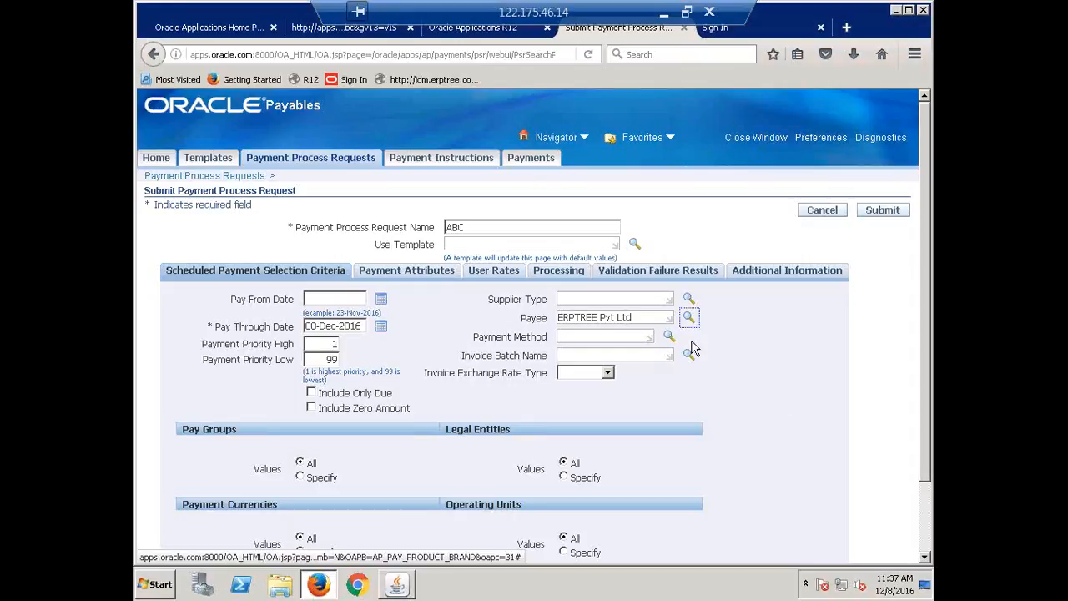
left_click_drag(643, 318, 459, 312)
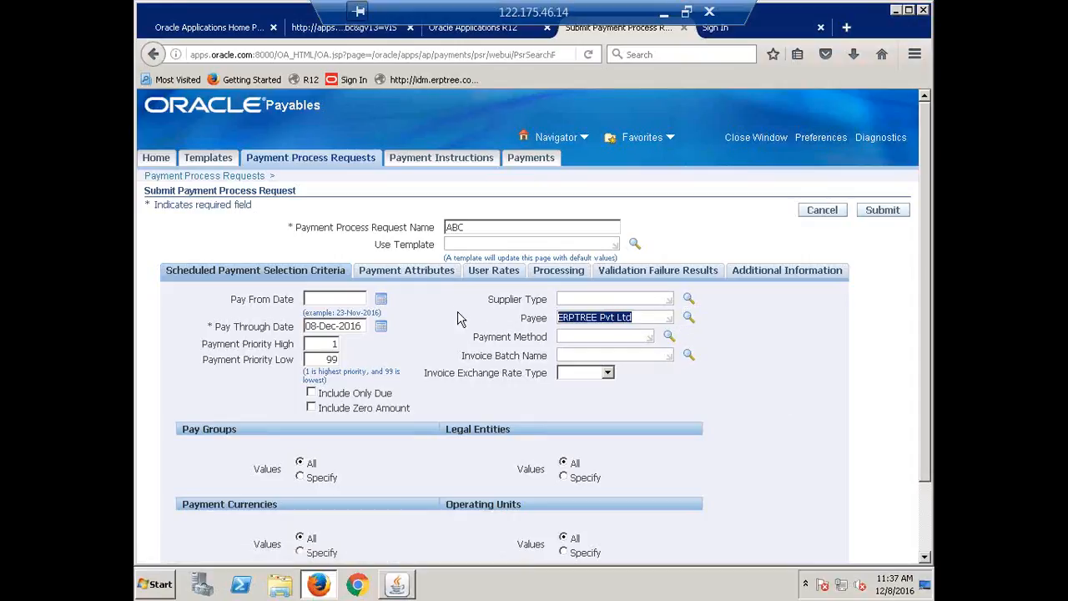
key("Delete")
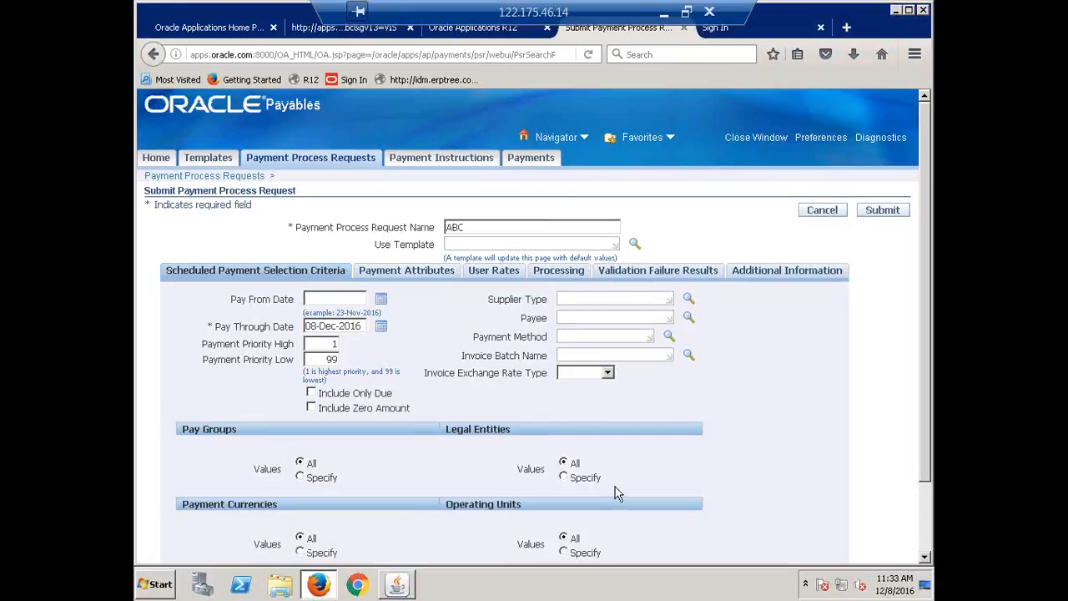
Restrict the request to the CALFRE Foreign Vendor pay group, then set the pay groups back to All
scroll(616, 492, "down", 2)
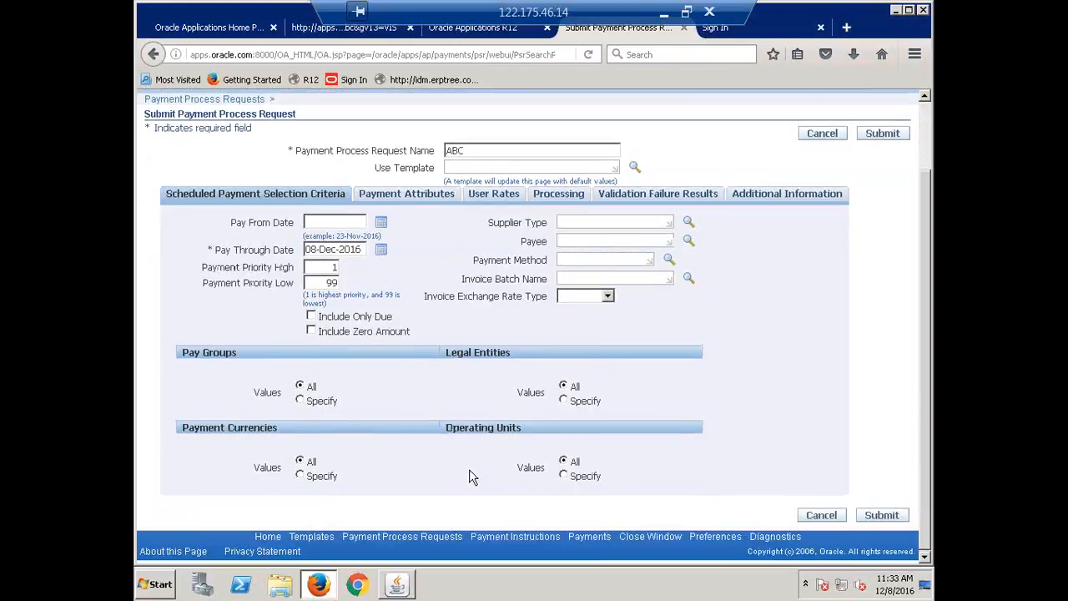
left_click(301, 402)
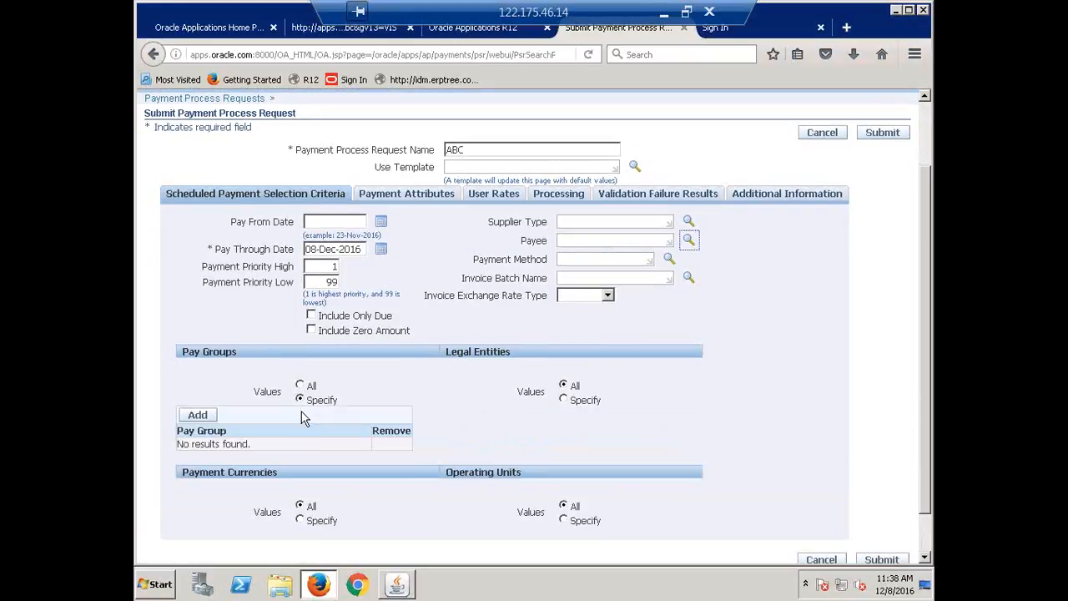
left_click(192, 415)
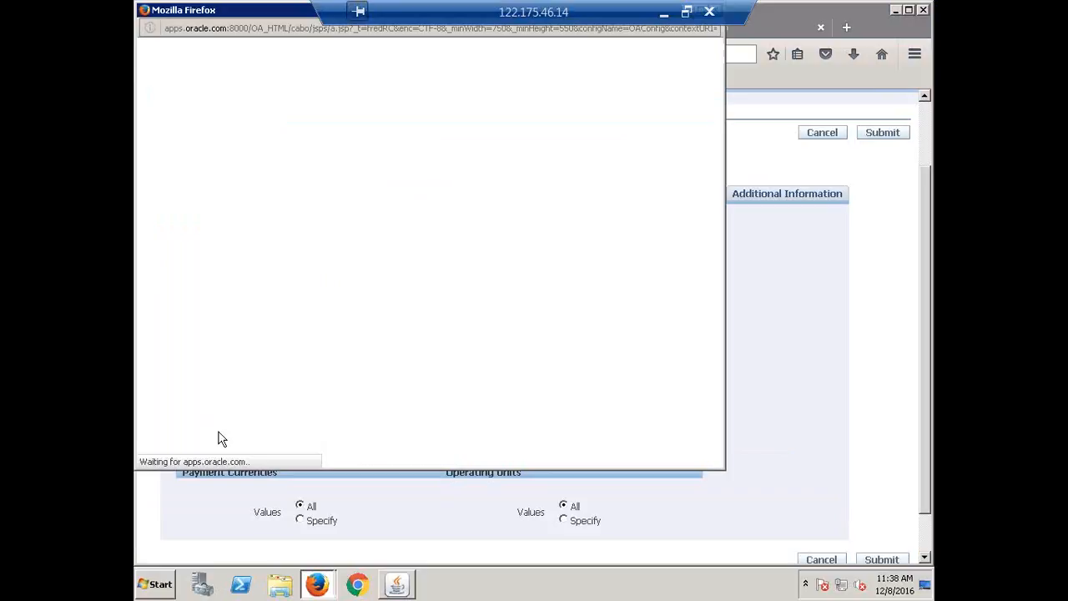
type("CALFRE")
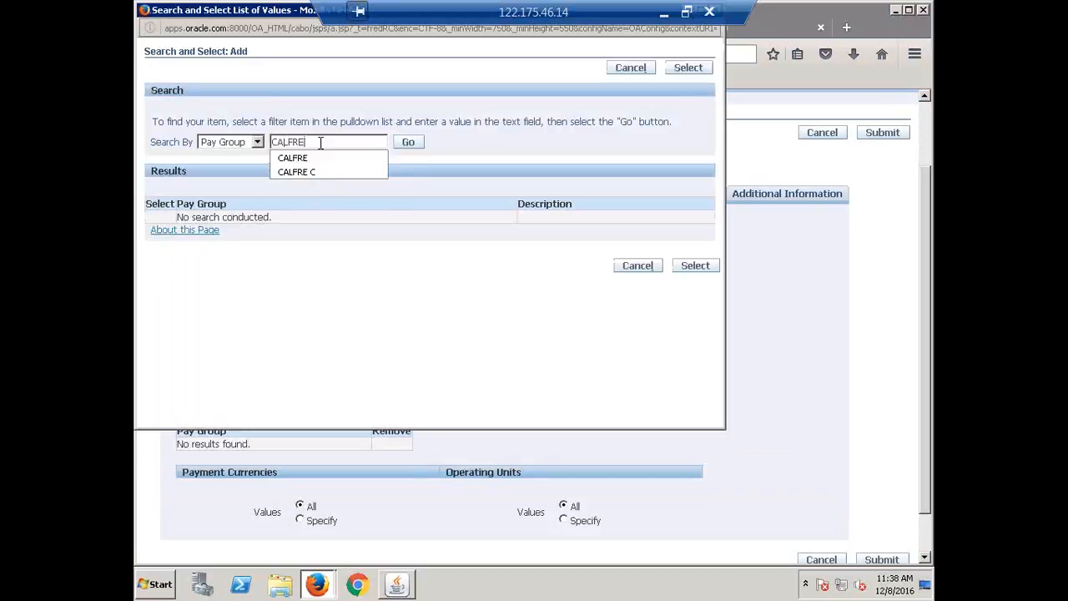
key("Return")
left_click(160, 234)
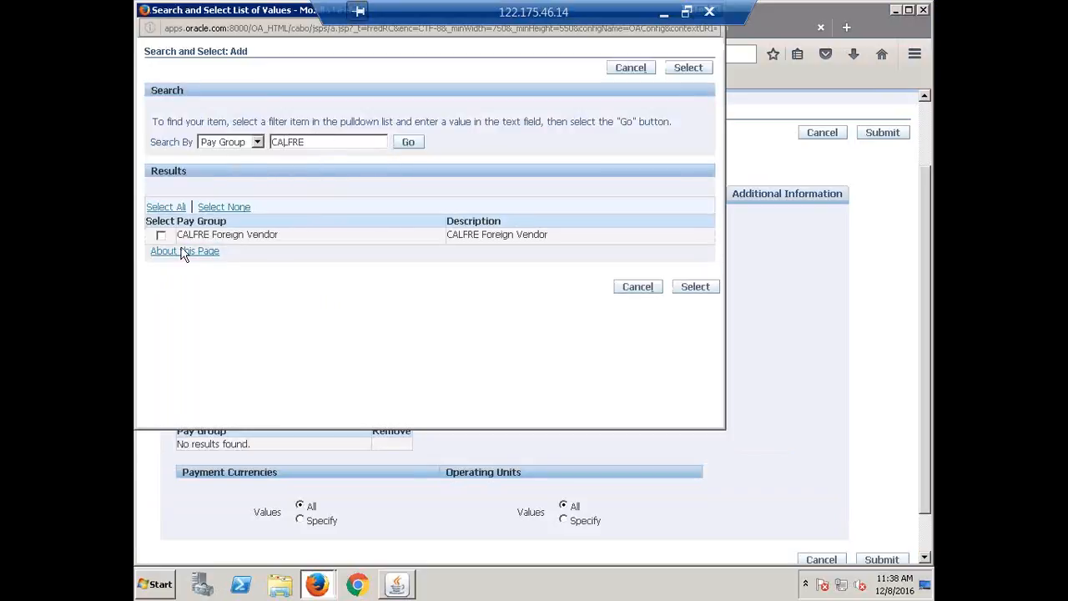
left_click(678, 292)
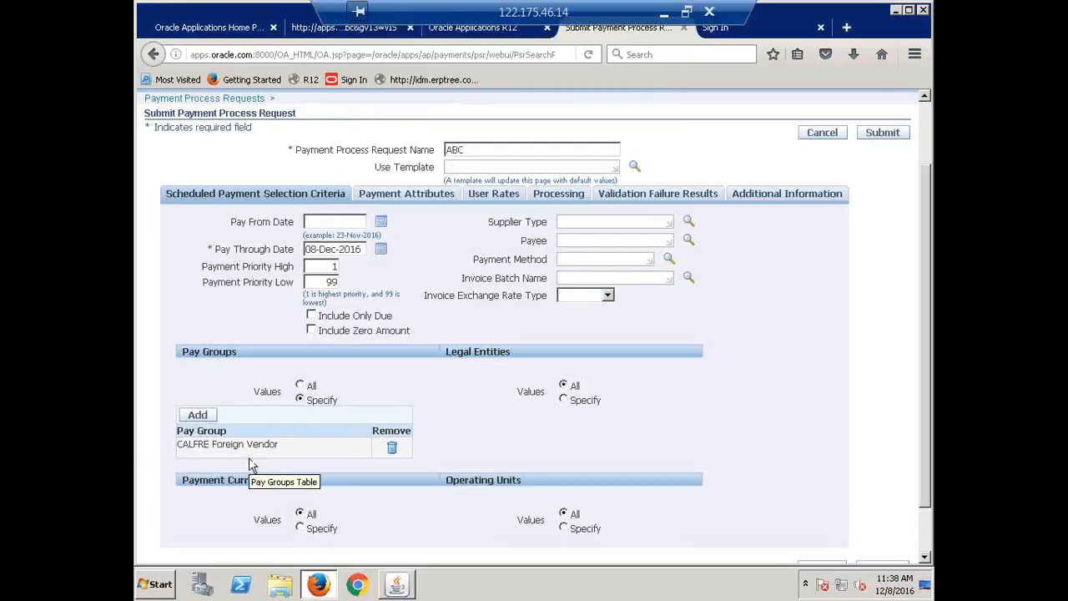
left_click(300, 387)
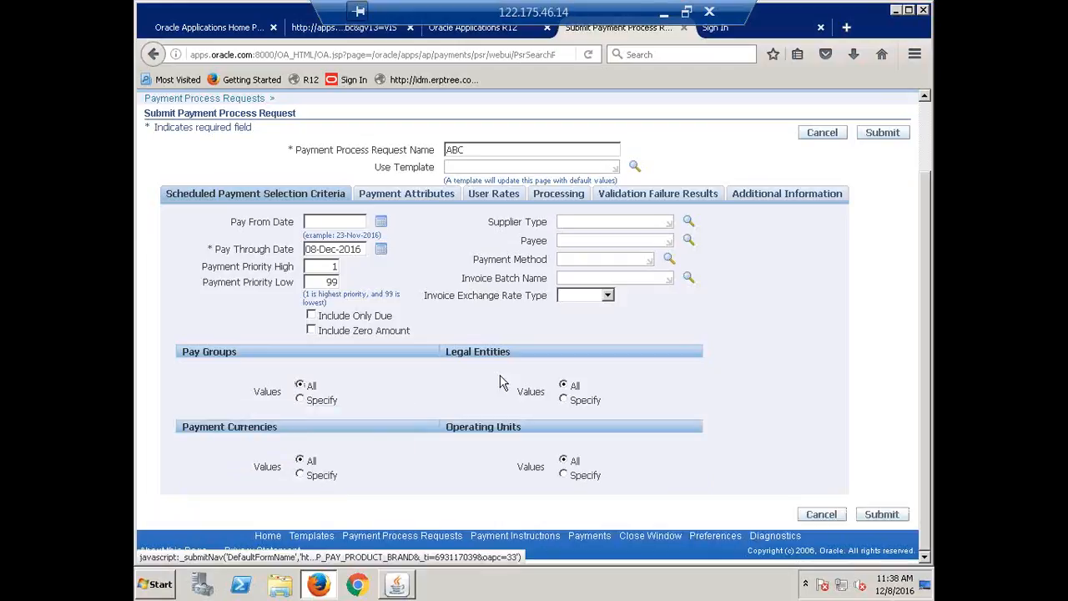
Restrict the request to CALFRE India Legal Entity, then set the legal entities back to All
left_click(565, 400)
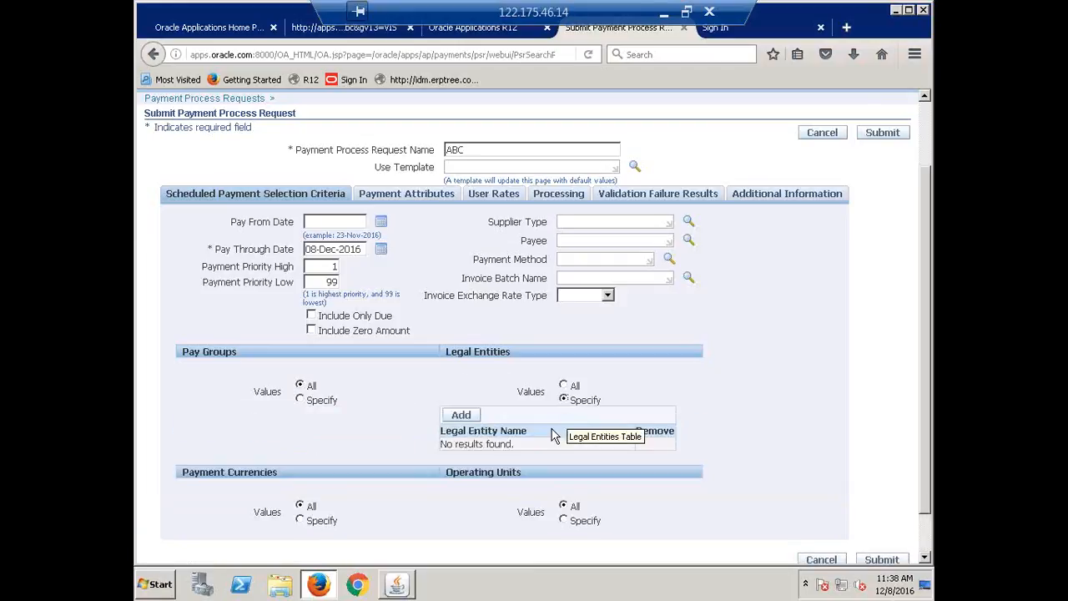
left_click(463, 419)
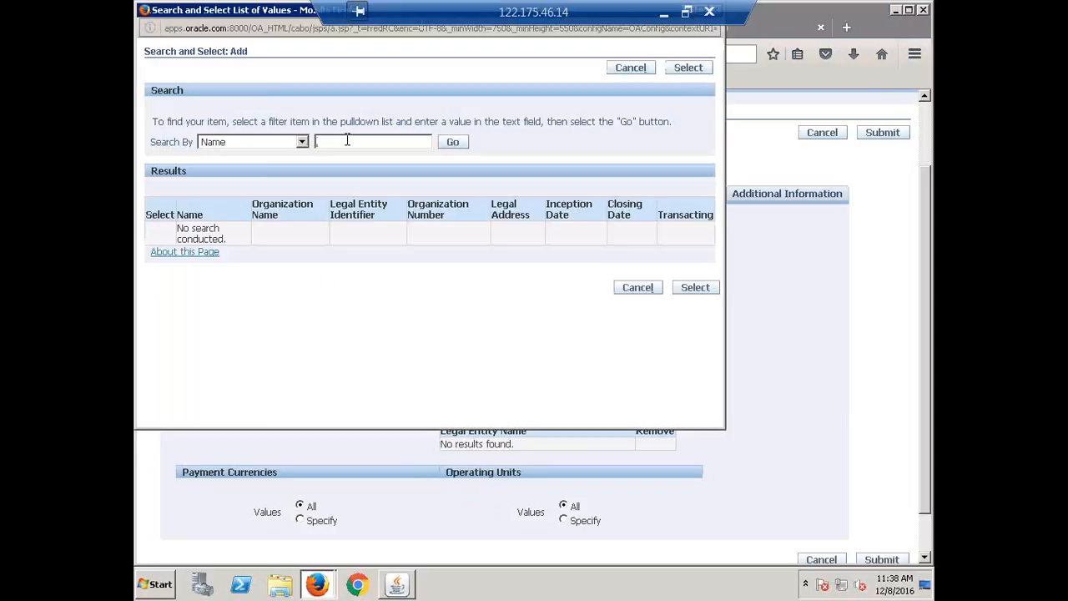
type("CALFRE")
key("Return")
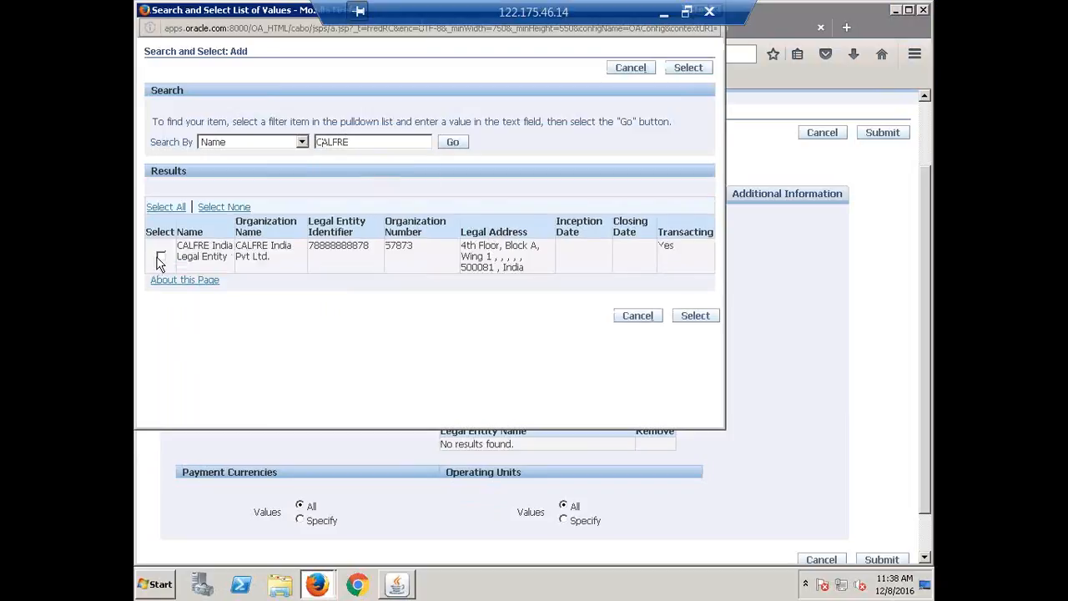
left_click(161, 258)
left_click(706, 318)
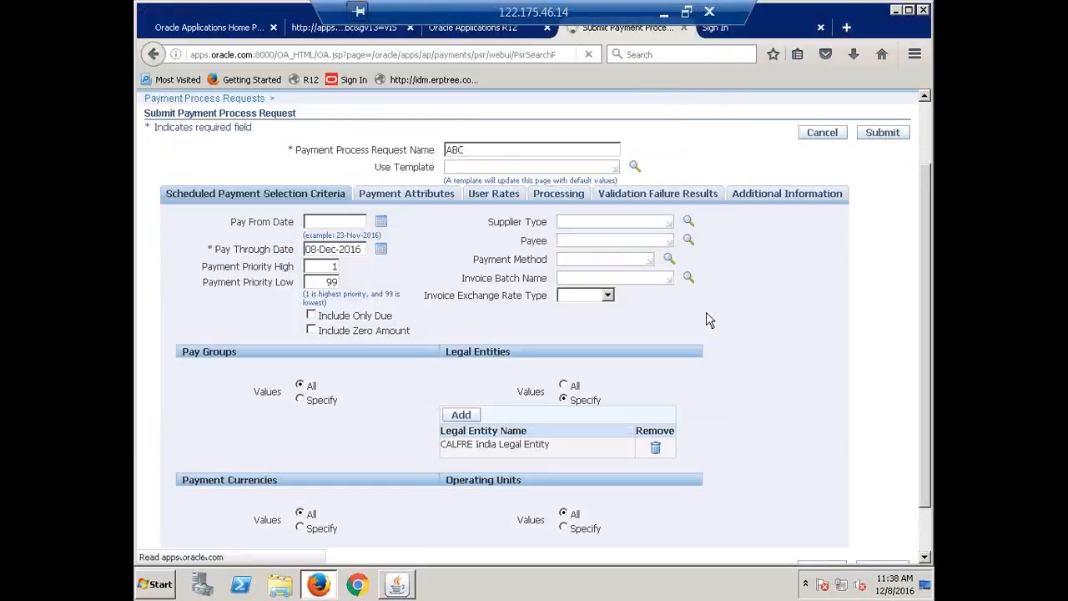
scroll(689, 345, "down", 1)
left_click(563, 331)
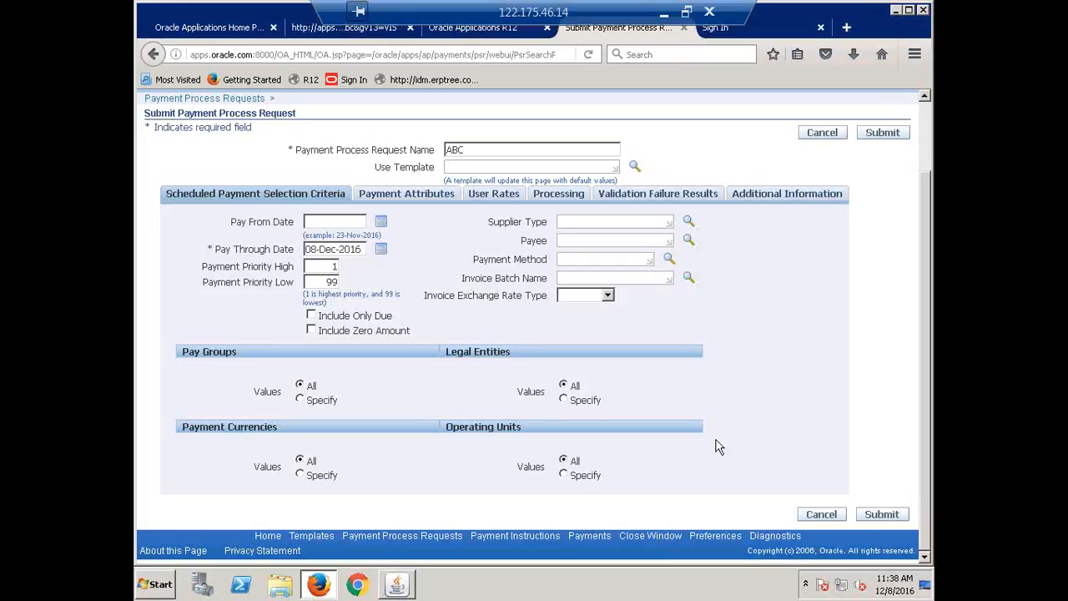
In the payment attributes, set the disbursement bank account to CALFRE Corporate Account
scroll(715, 447, "up", 3)
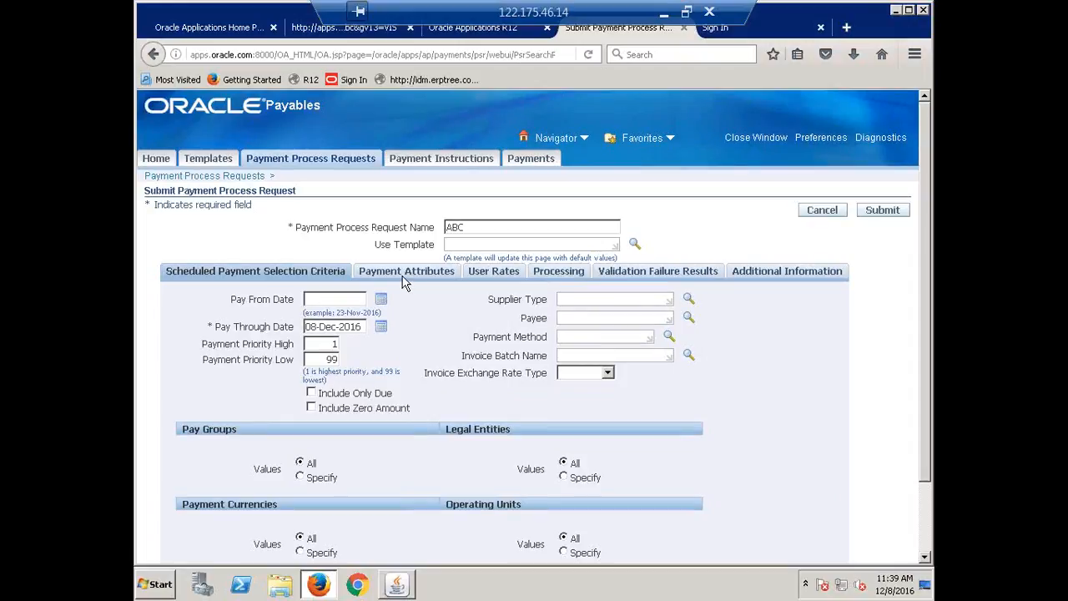
left_click(405, 274)
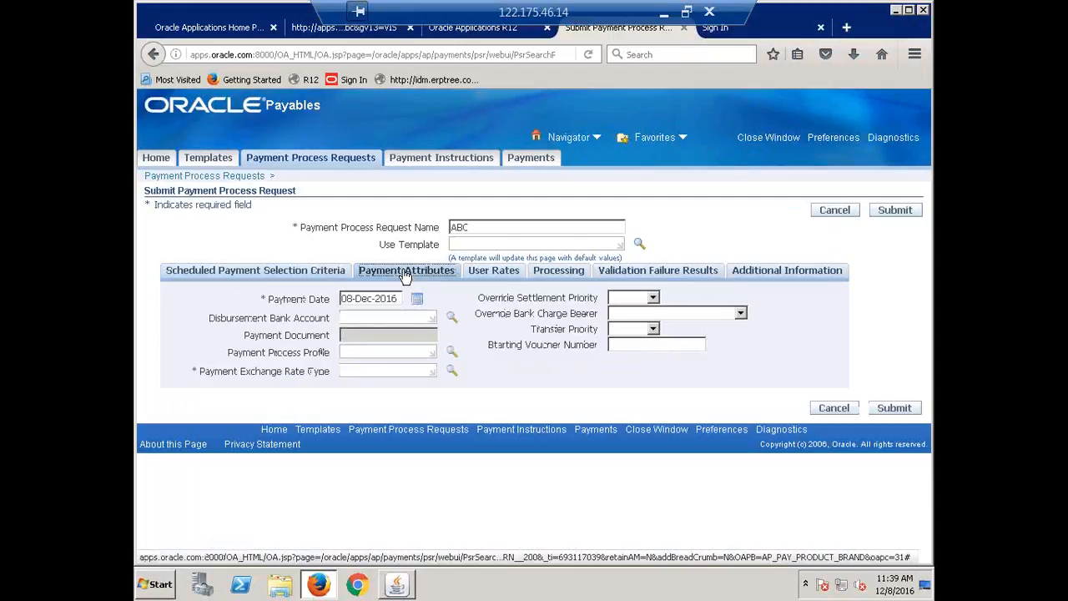
left_click(401, 315)
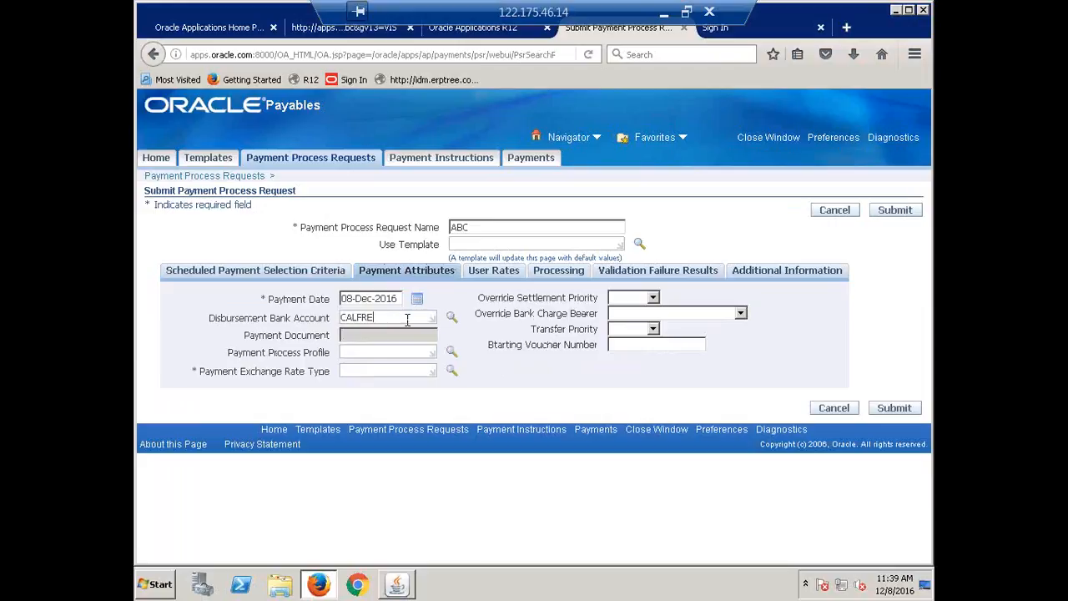
key("Tab")
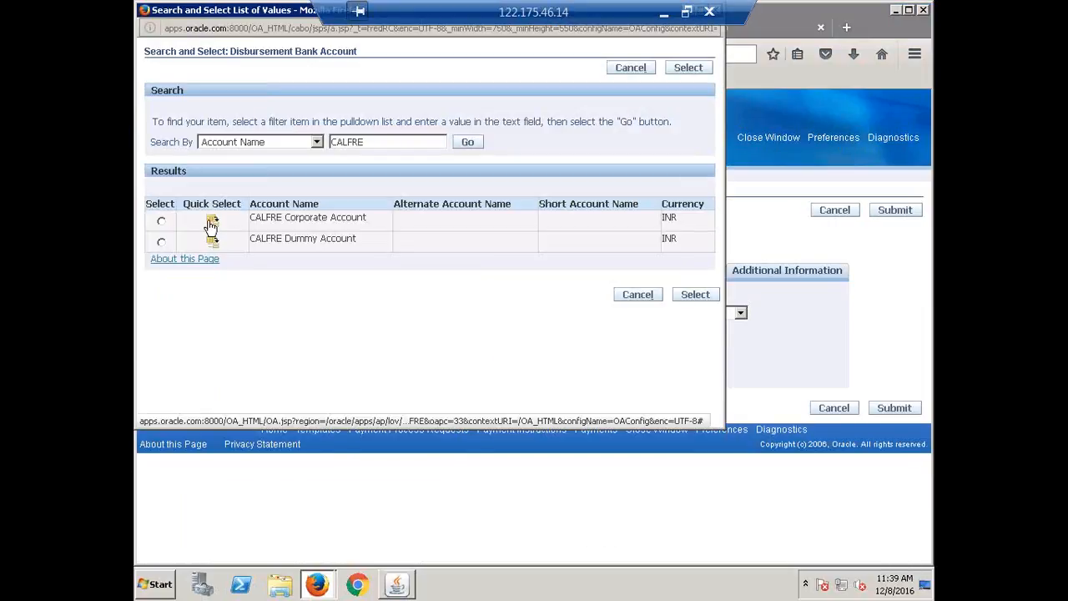
left_click(211, 219)
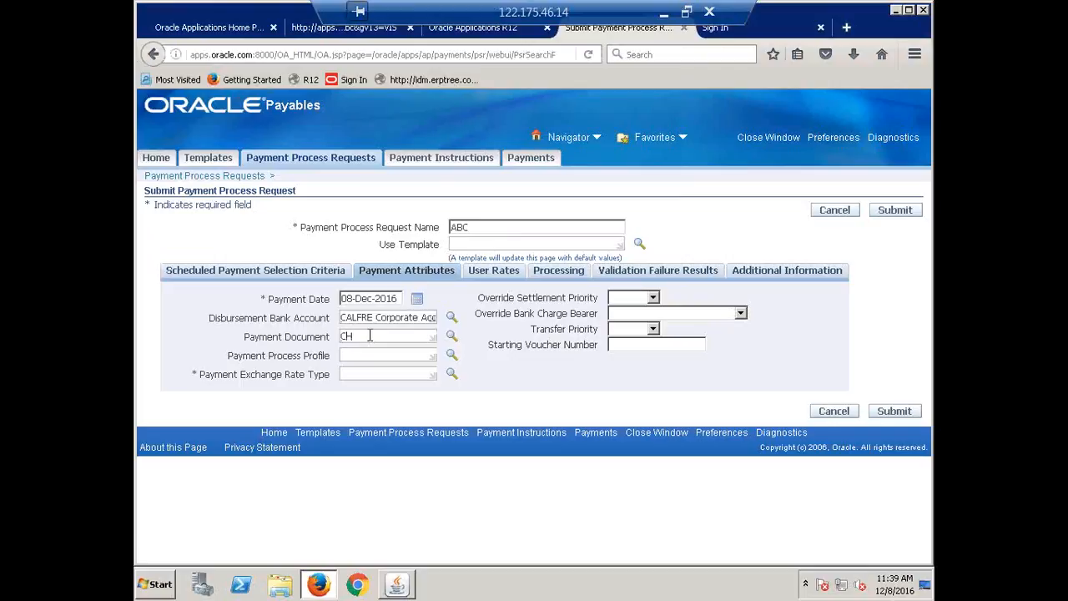
Choose the CALFRE Check payment document with the CALFRE Payment Process Profile, and set the payment exchange rate type to Corporate
key("Tab")
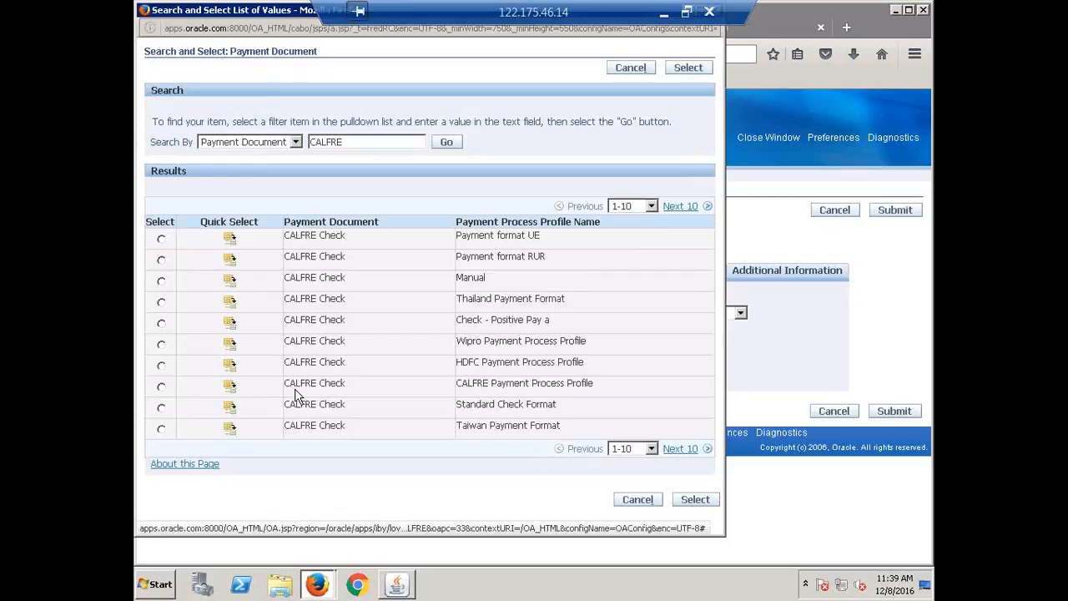
triple_click(475, 383)
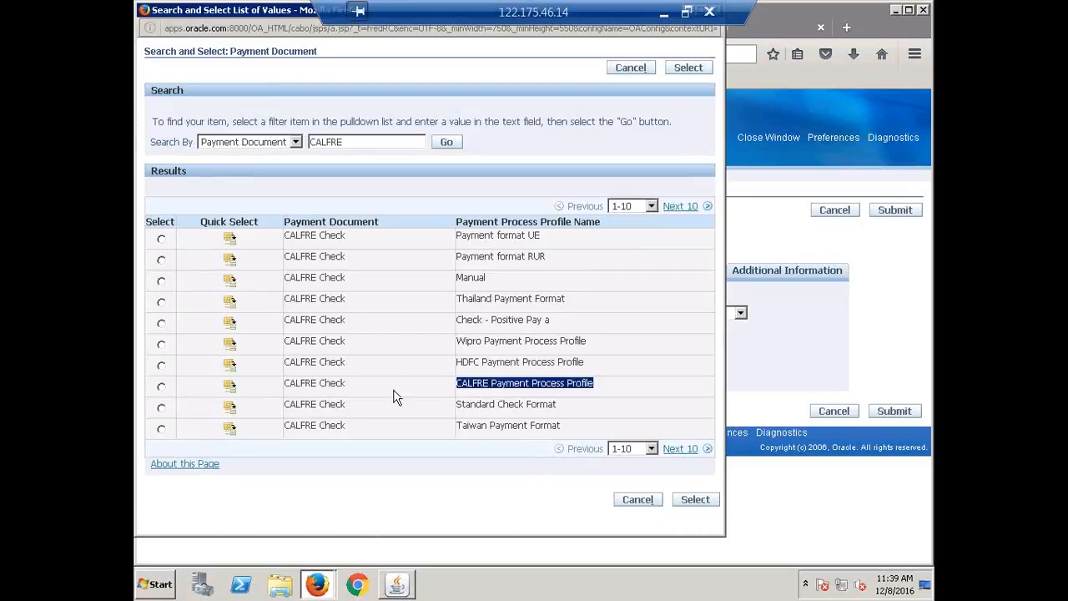
left_click(231, 387)
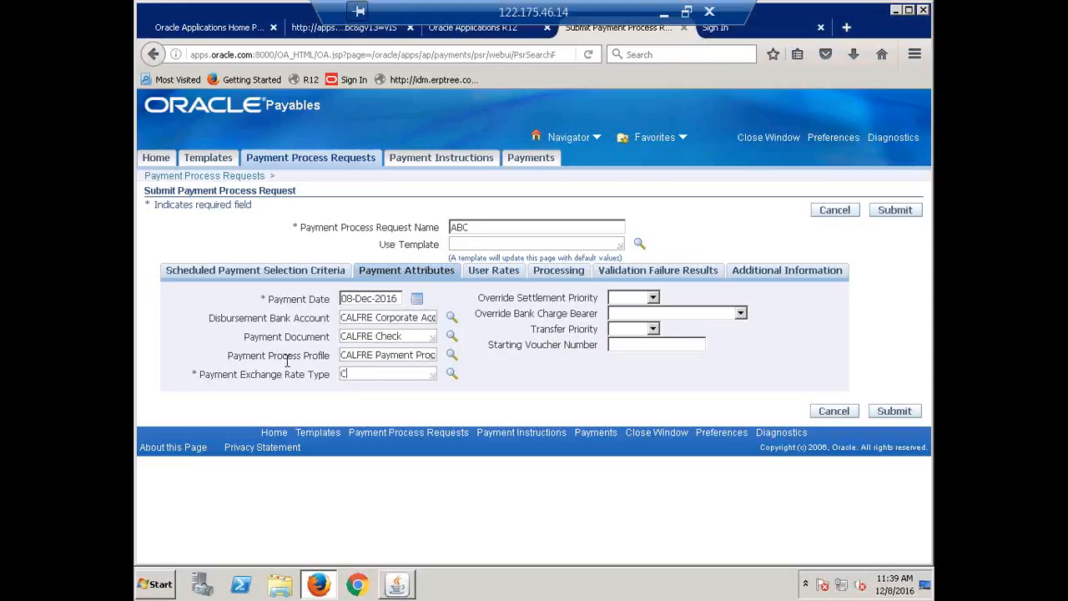
key("Tab")
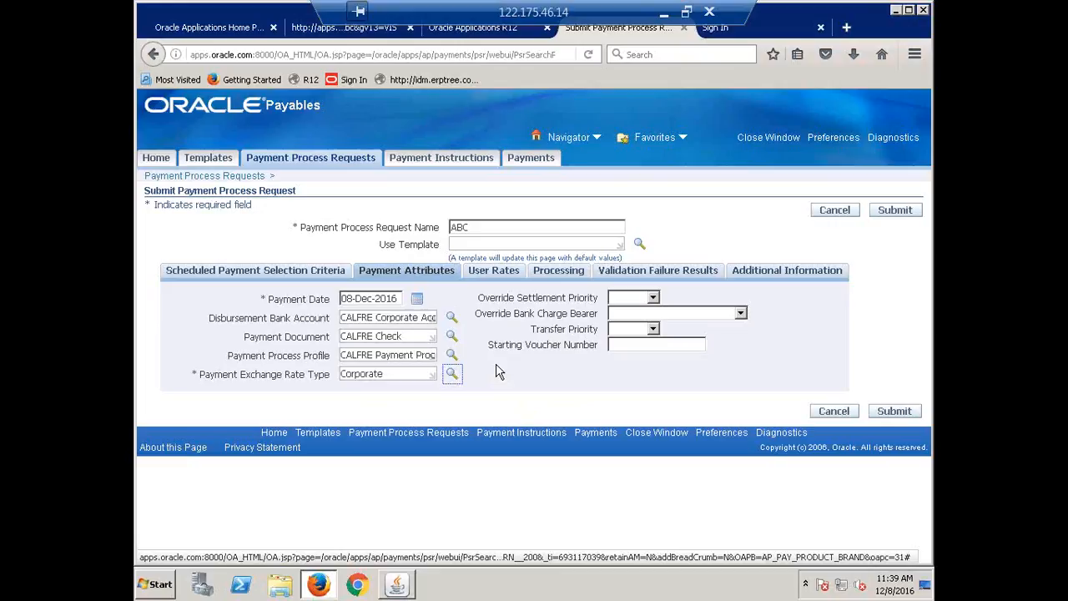
In the processing options, enable stopping for review after scheduled payment selection and after creation of proposed payments
left_click(549, 272)
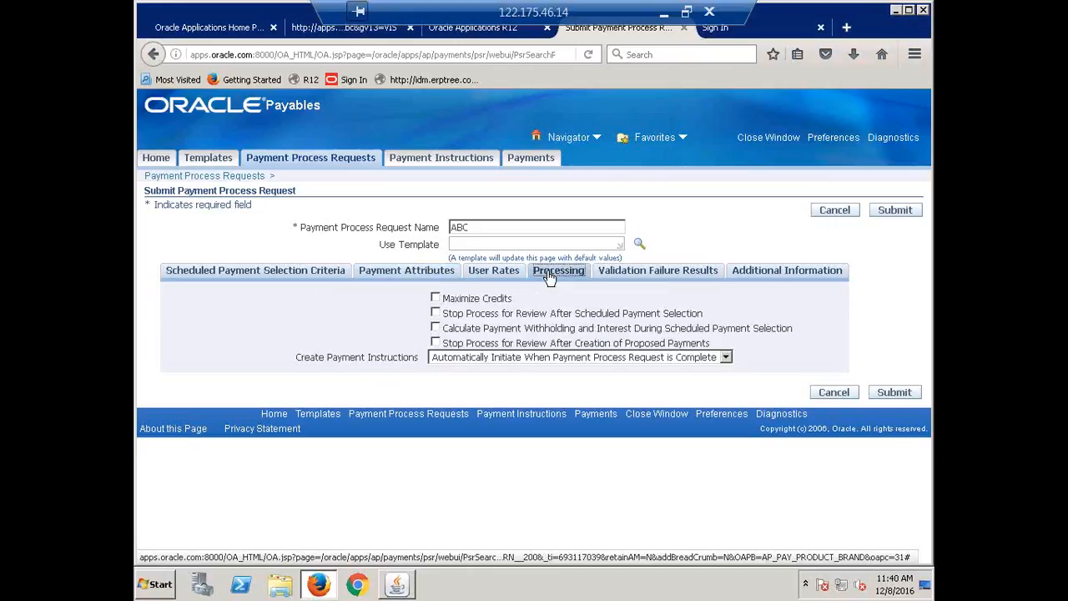
left_click(434, 313)
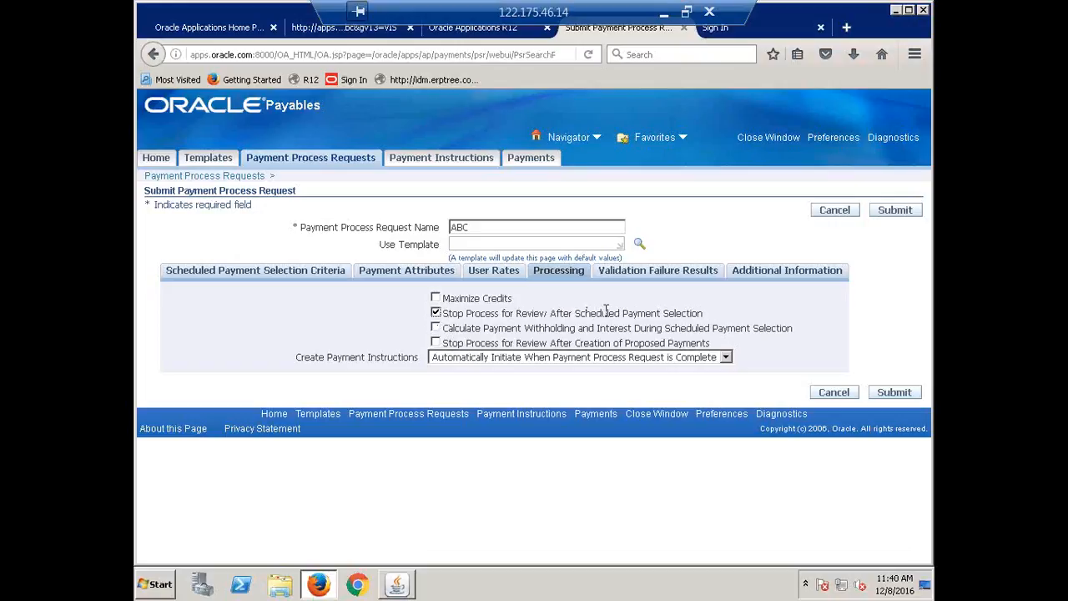
left_click(434, 343)
Set the payment method to Check in the scheduled payment selection criteria and clear it again
left_click(212, 276)
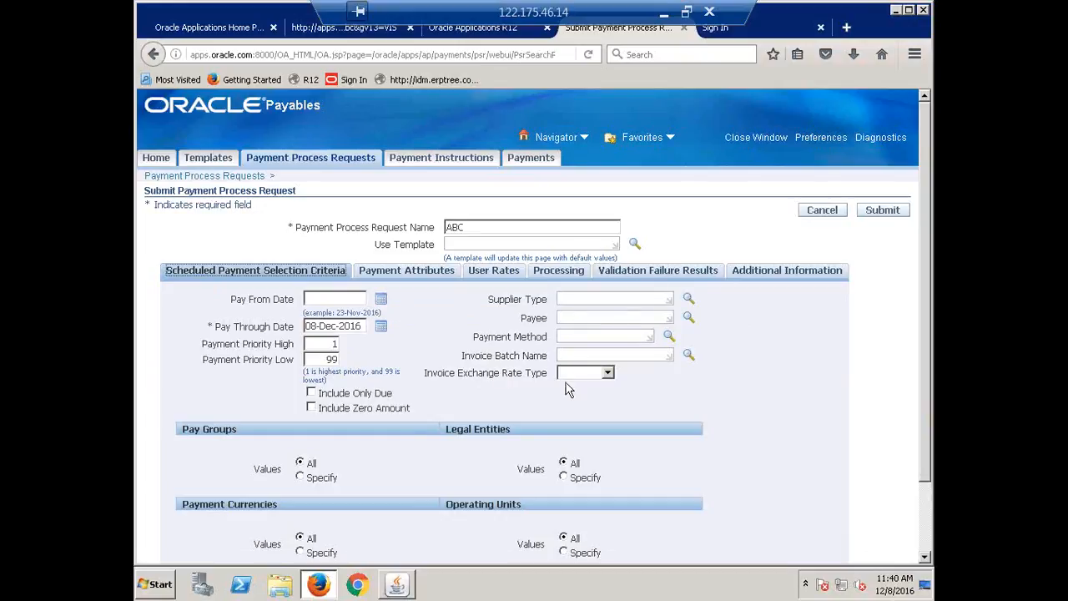
left_click(590, 336)
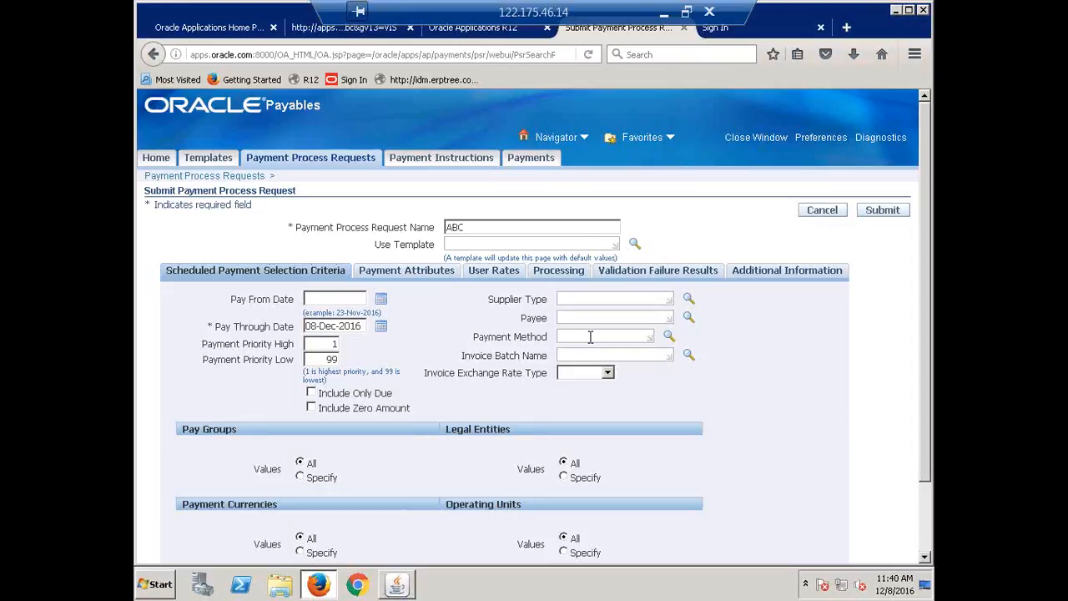
type("CHECK")
key("Tab")
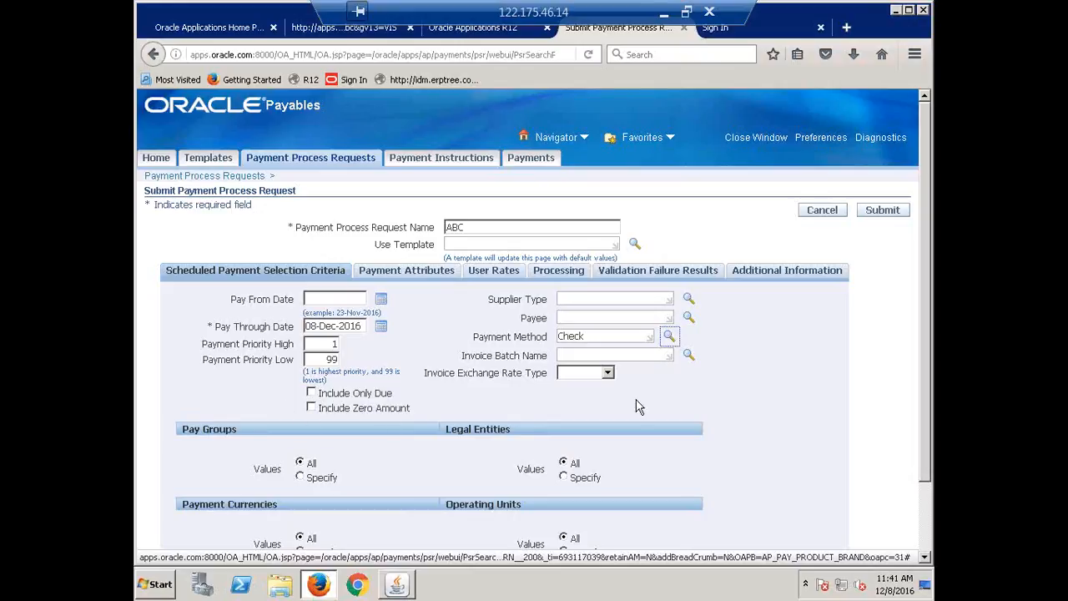
left_click(572, 357)
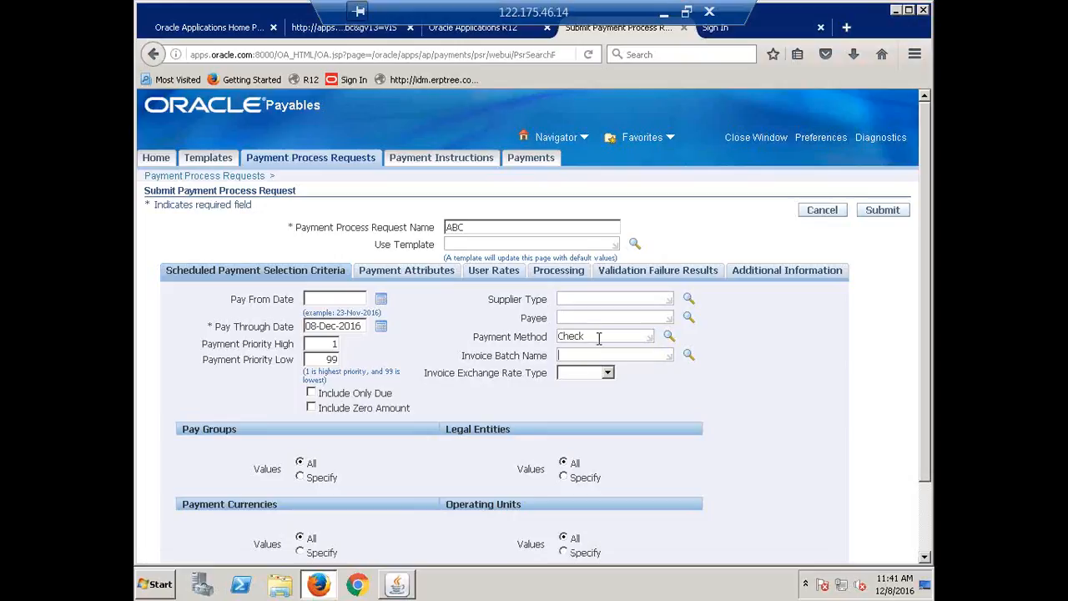
left_click(608, 335)
double_click(565, 335)
key("BackSpace")
key("Tab")
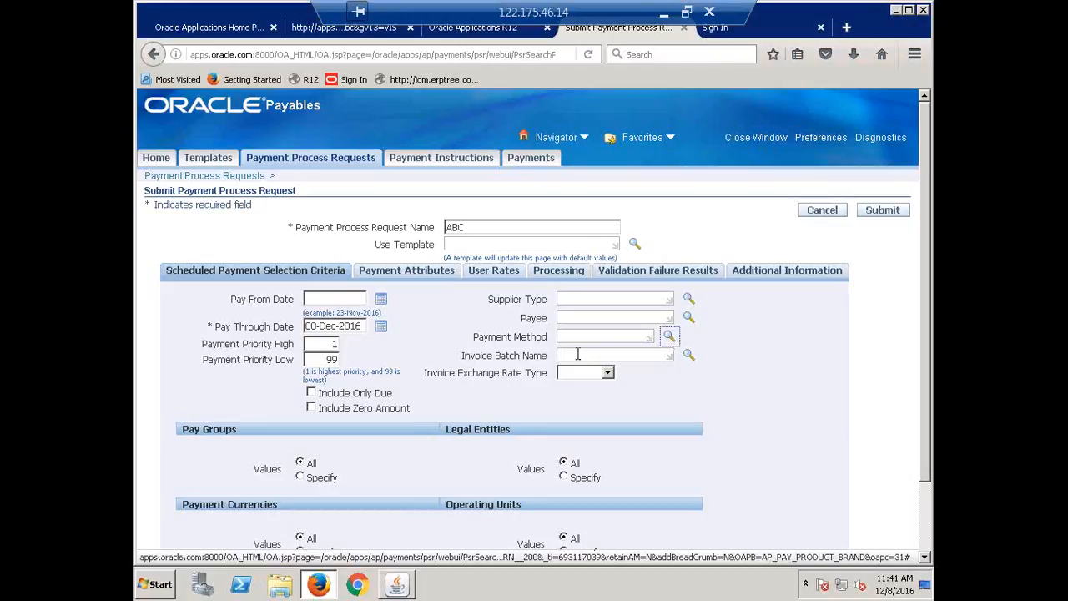
Choose 08-DEC-2016 Batch as the invoice batch name and clear it again
left_click(577, 354)
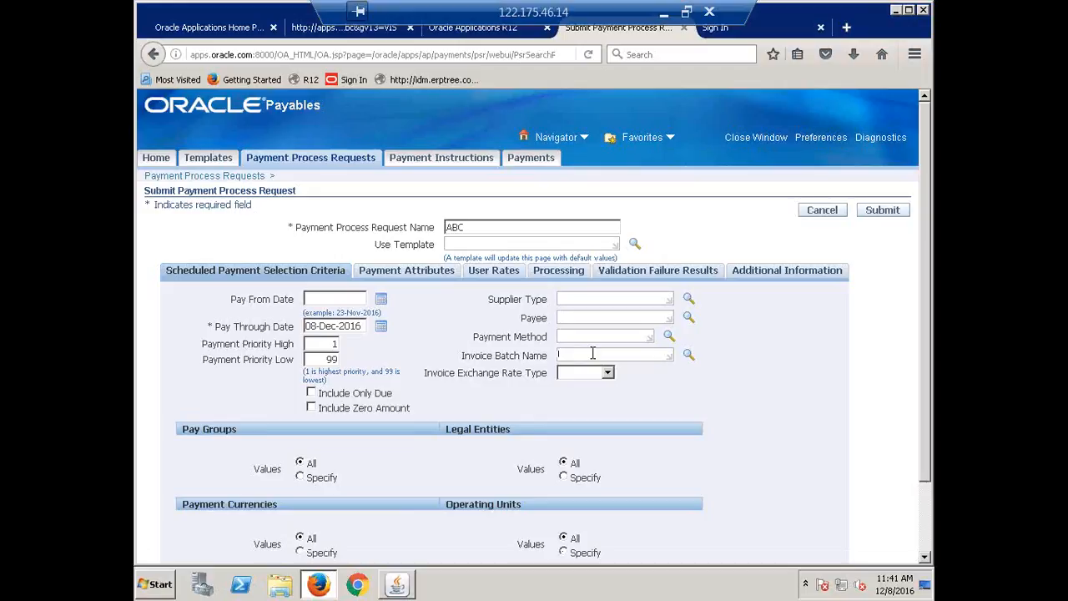
type("08-12")
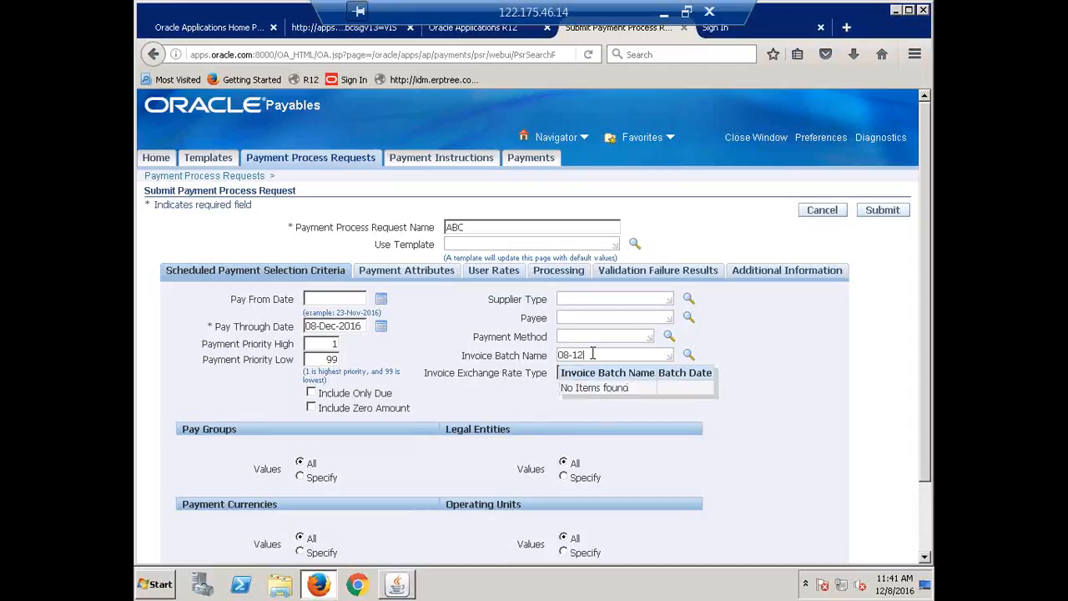
key("BackSpace")
key("BackSpace")
type("d")
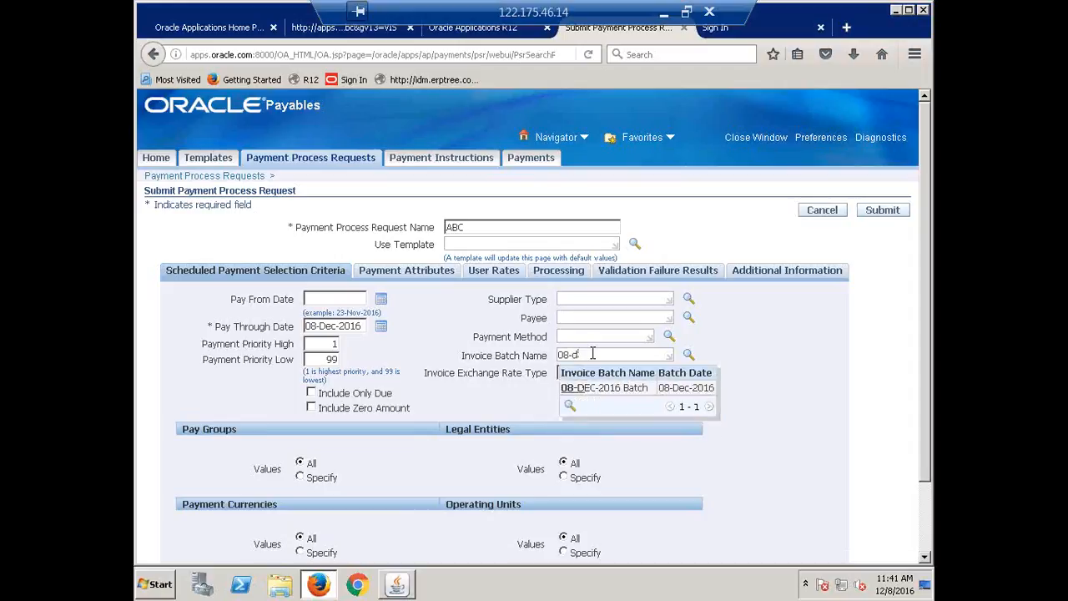
left_click(606, 388)
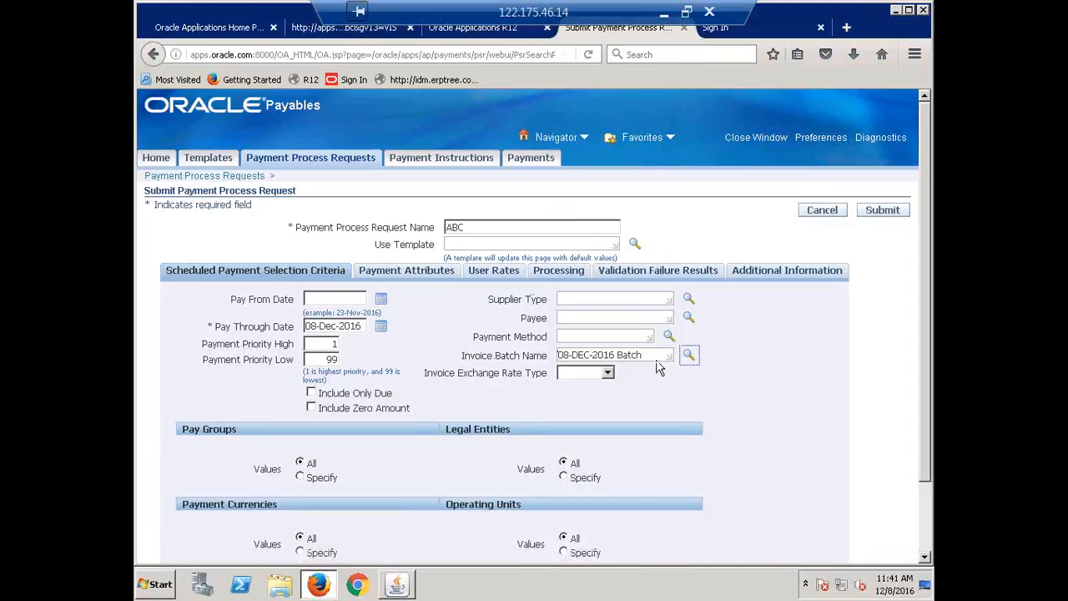
left_click_drag(655, 356, 469, 355)
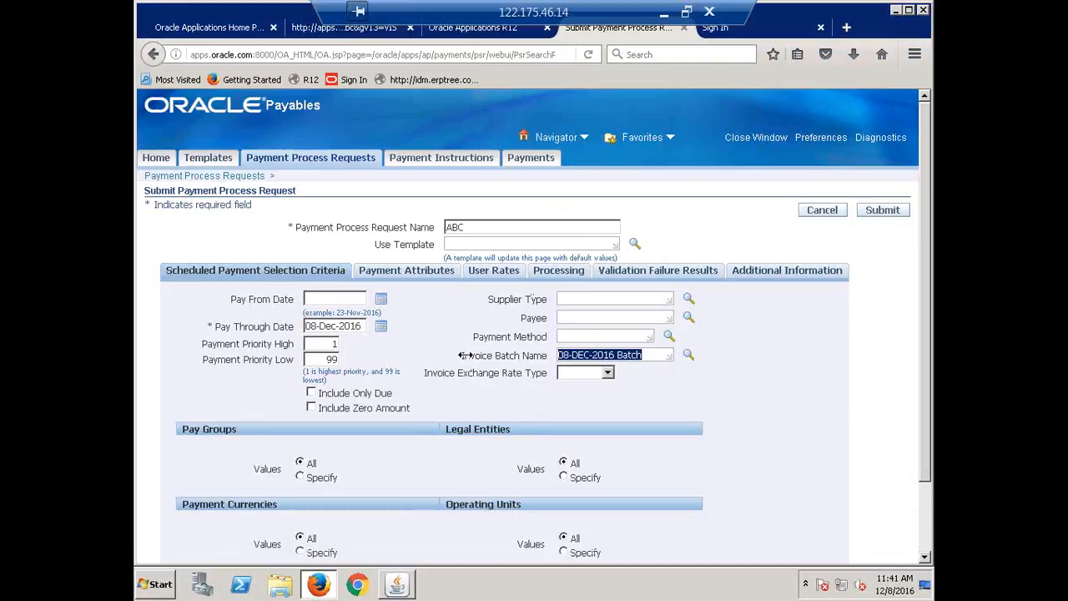
key("Delete")
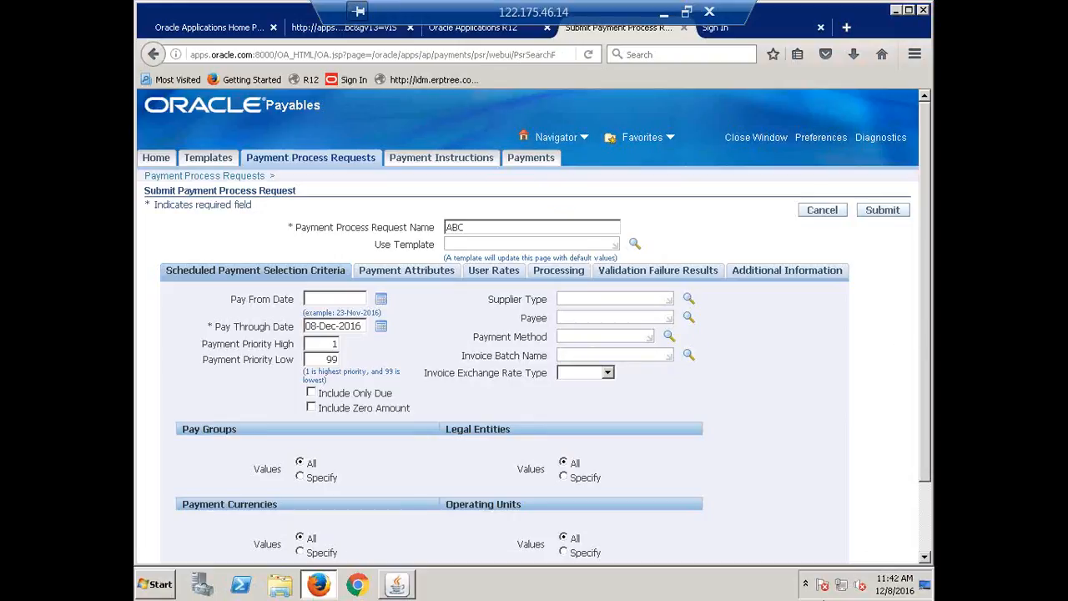
Set the payment method in the scheduled payment selection criteria to Check
scroll(587, 407, "down", 1)
scroll(542, 396, "down", 3)
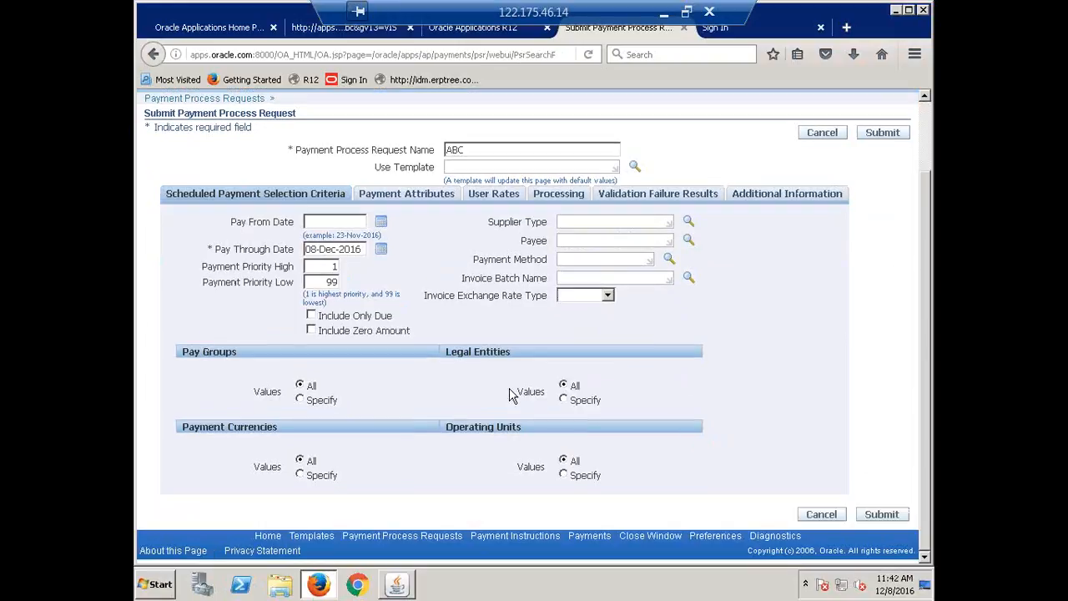
scroll(534, 401, "up", 4)
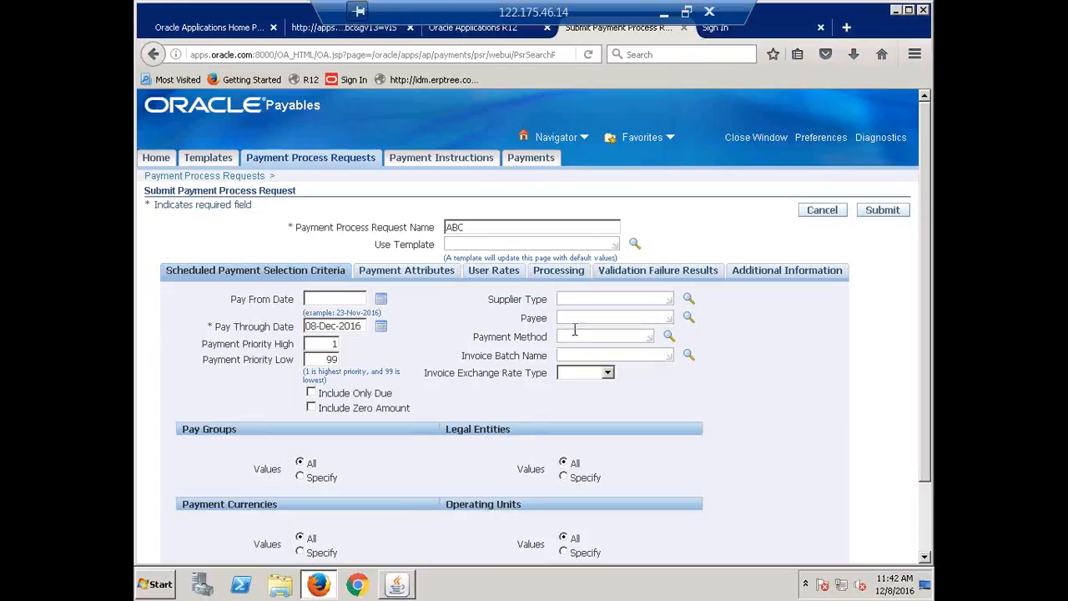
key("Tab")
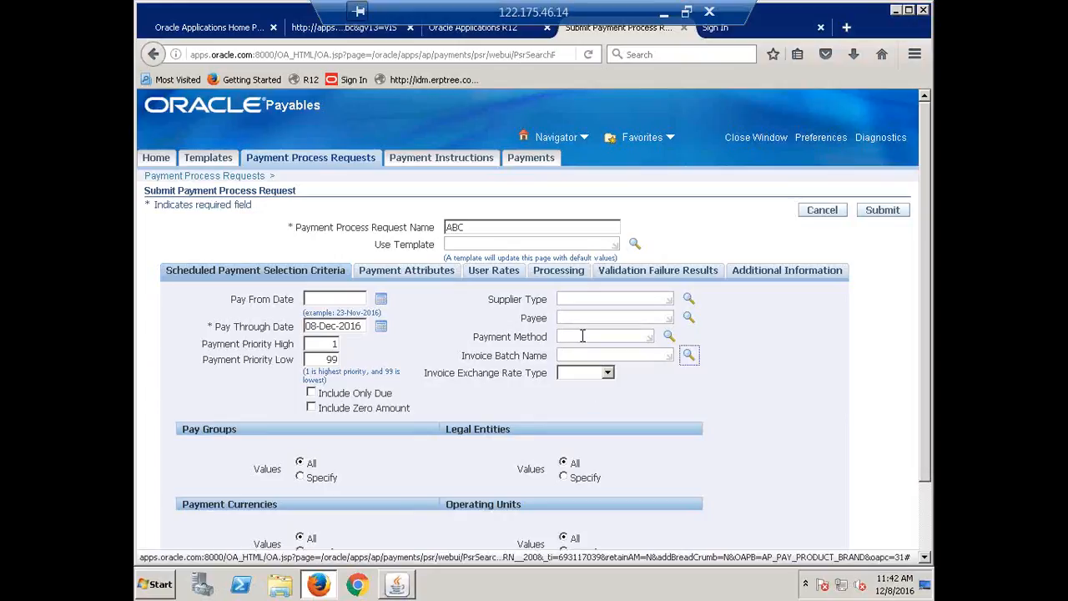
left_click(583, 336)
type("CHECK")
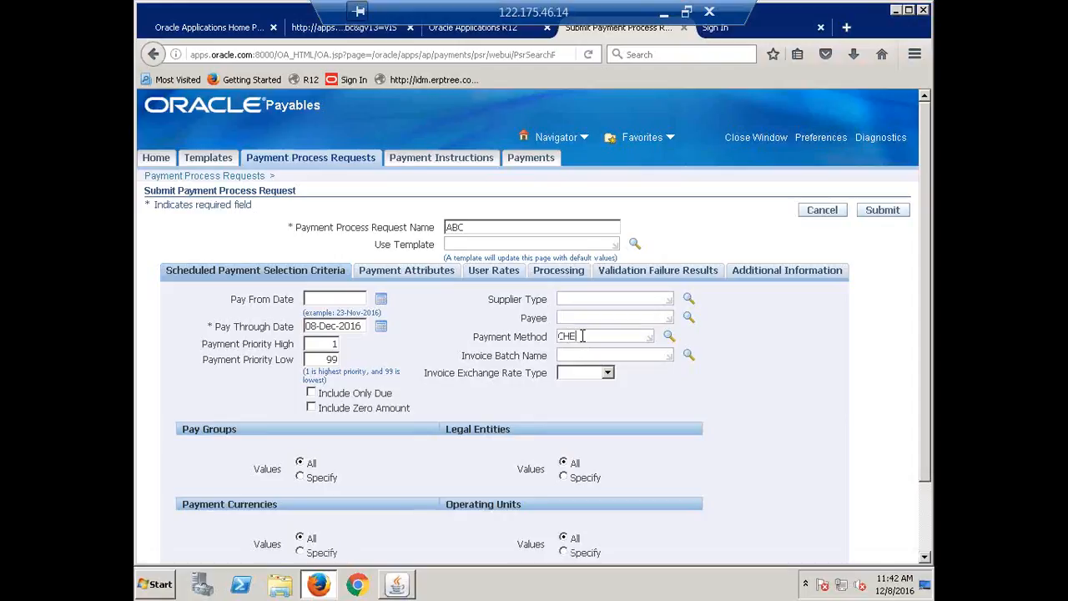
key("Tab")
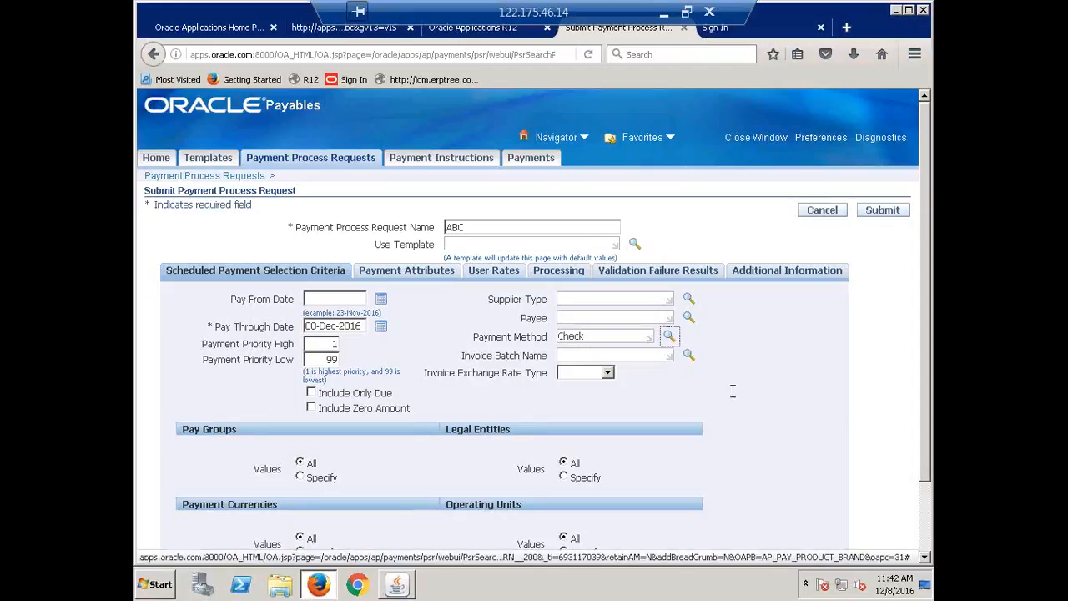
In the payment attributes, look up CALFRE bank accounts and choose CALFRE Corporate Account as the disbursement bank account
left_click(402, 271)
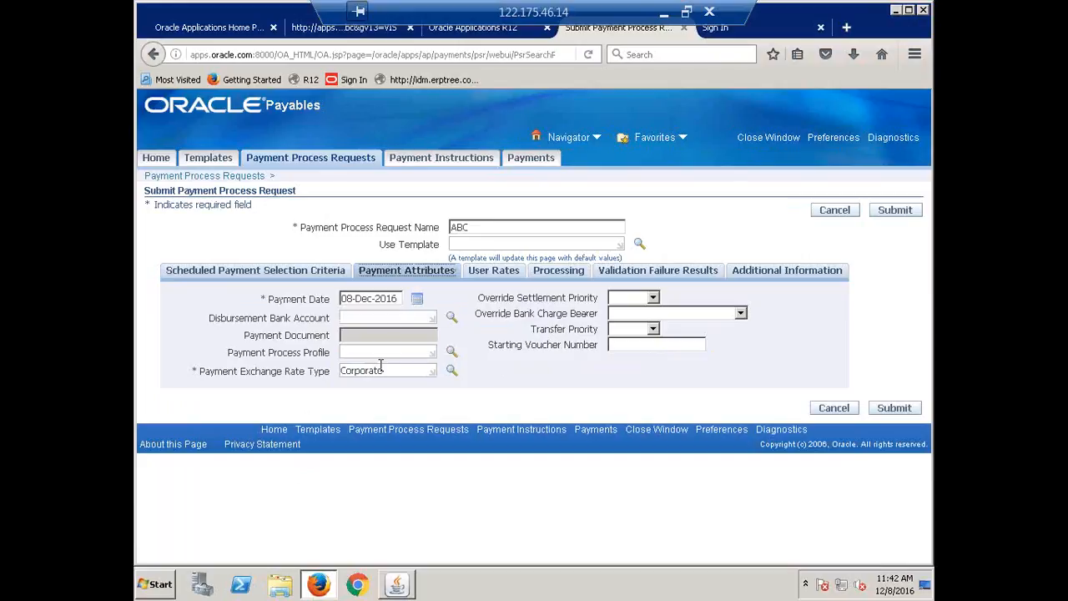
left_click(388, 317)
type("CALFRE")
key("Tab")
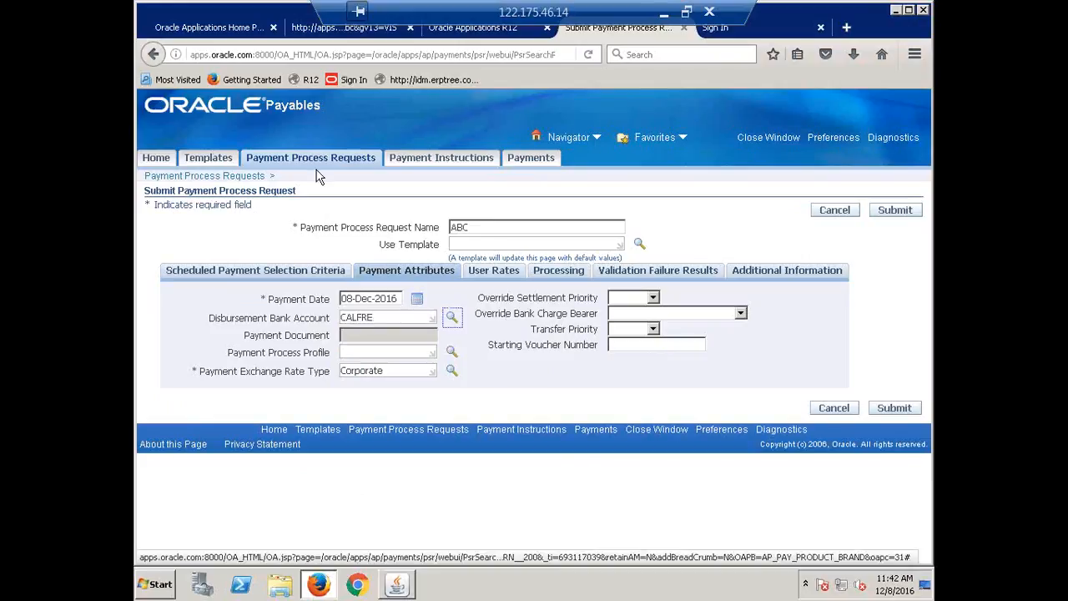
left_click(451, 318)
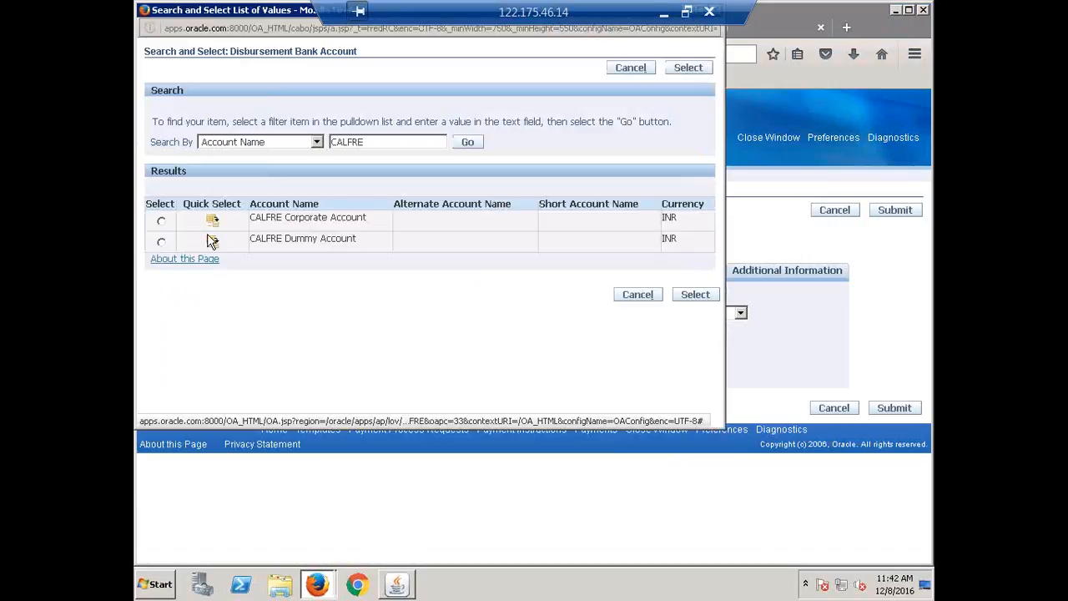
left_click(212, 241)
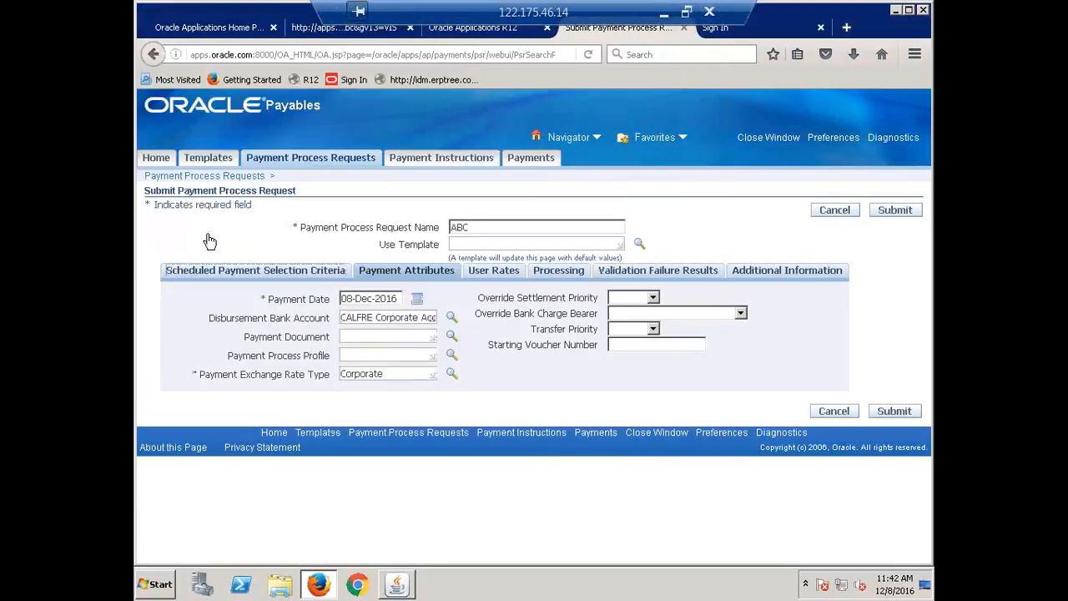
Try to look up a CALFRE payment document, and close the lookup without choosing one
left_click(381, 335)
type("CALFRE")
key("Tab")
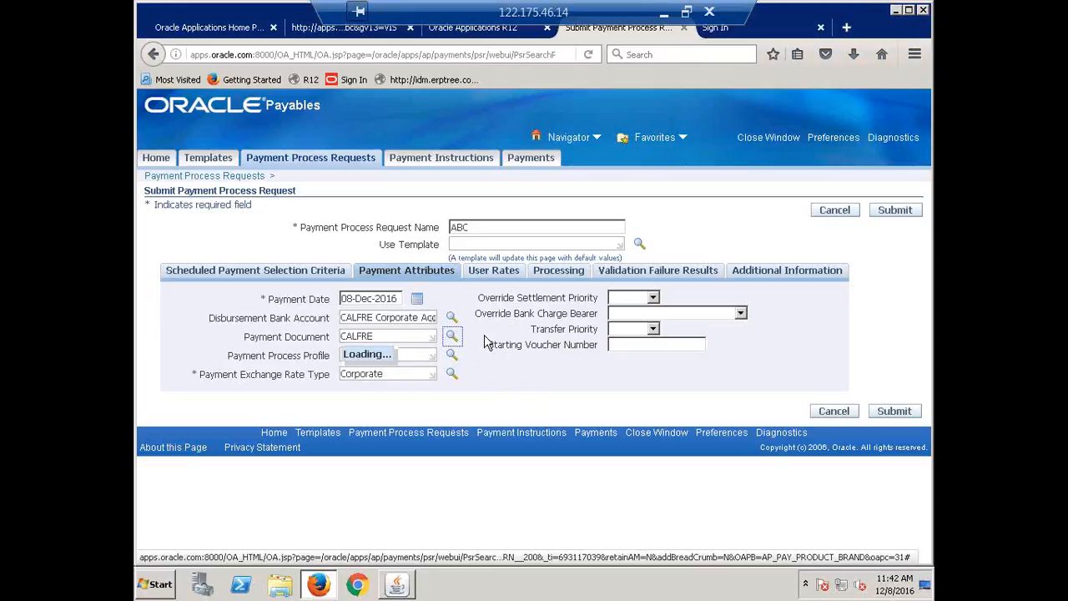
left_click_drag(389, 336, 325, 332)
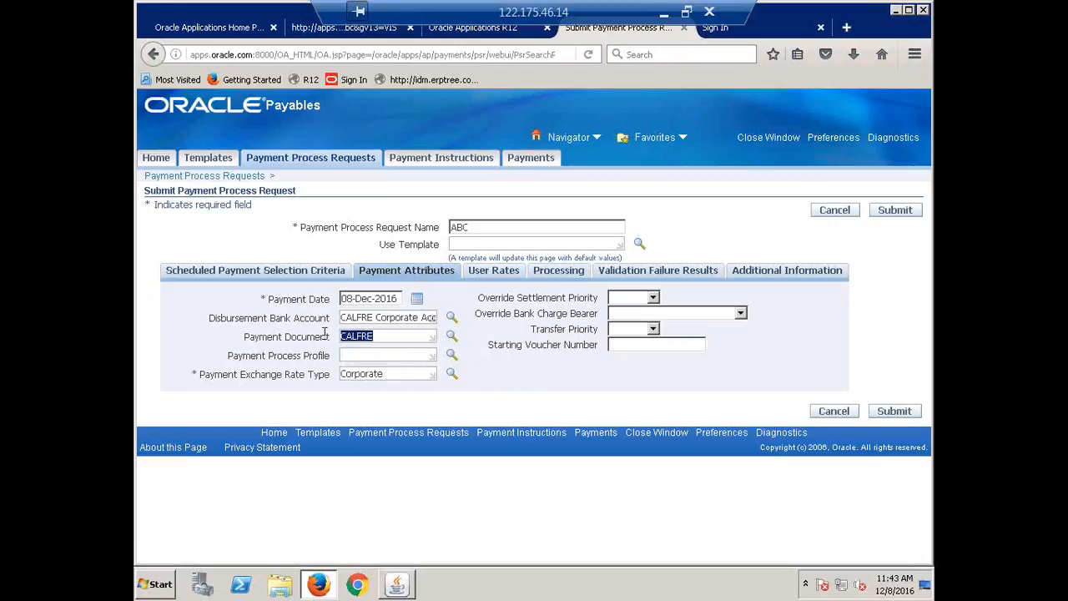
key("BackSpace")
left_click(450, 336)
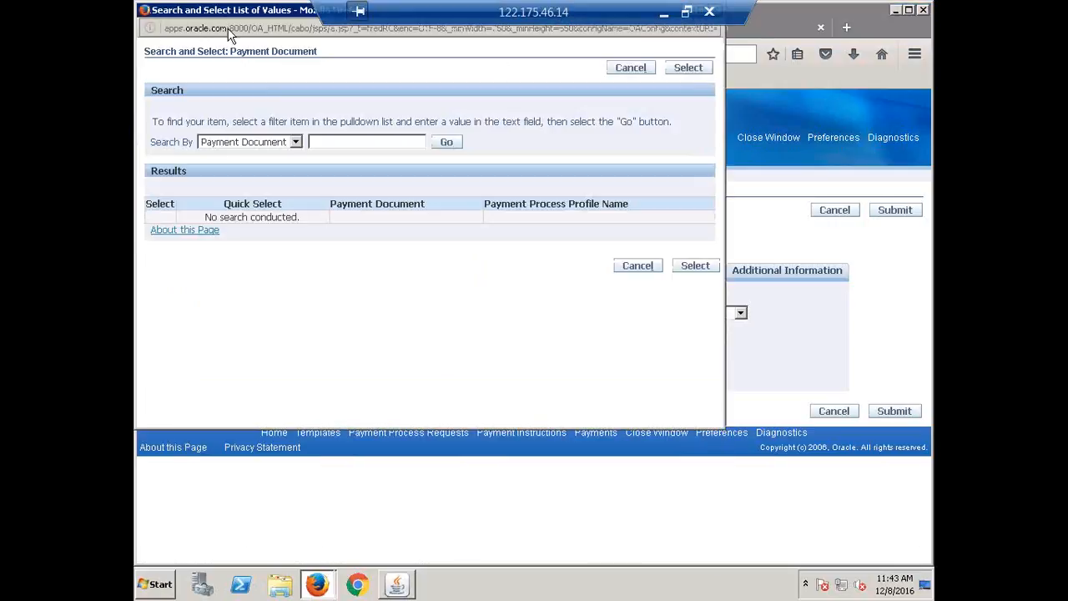
left_click_drag(236, 12, 299, 147)
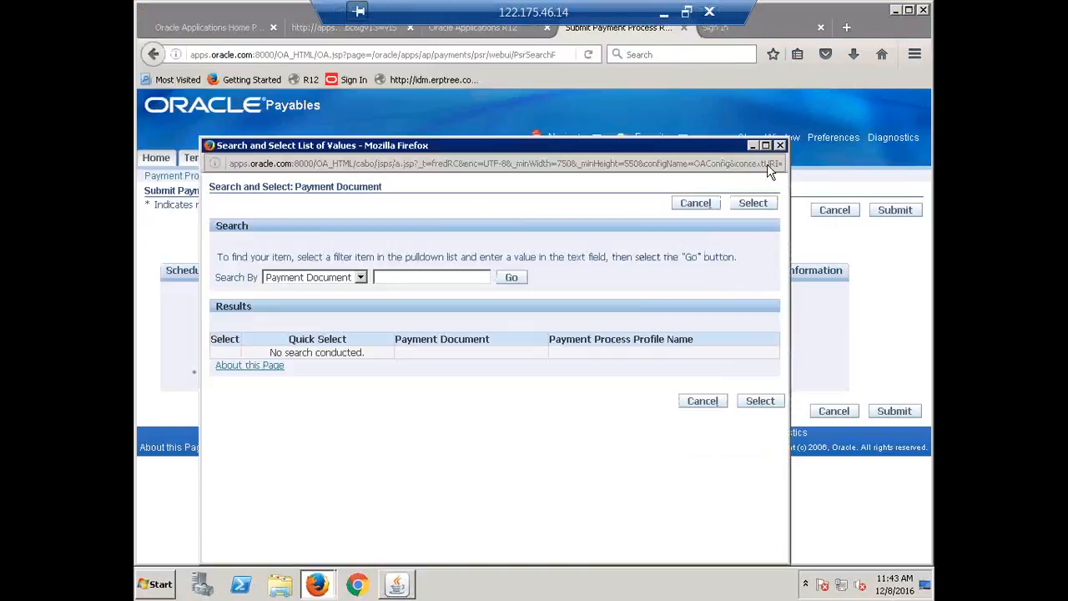
left_click(779, 145)
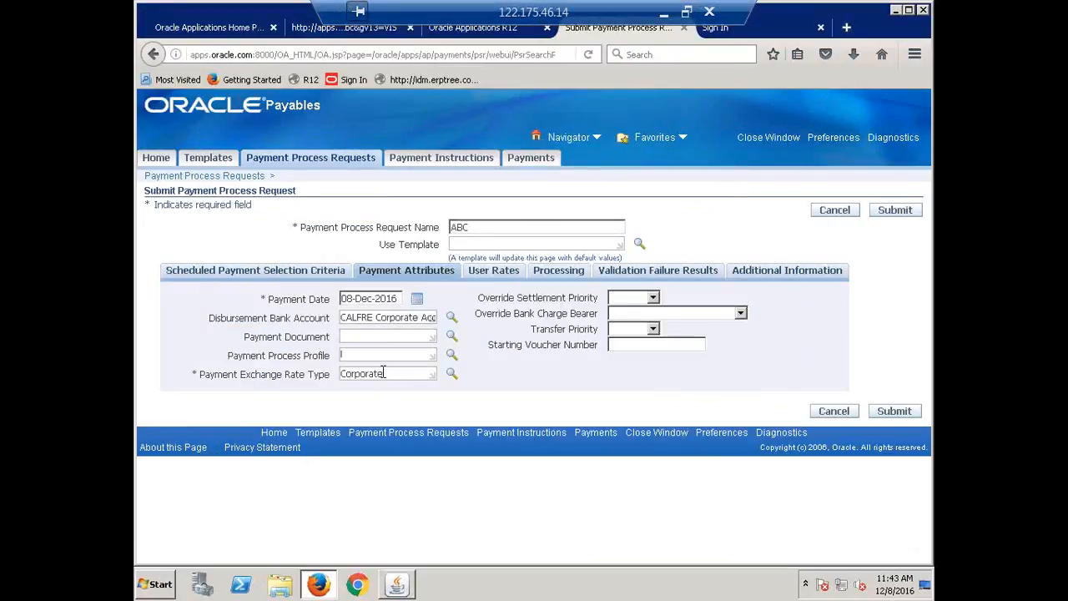
Set the payment process profile to CALFRE Payment Process Profile and the payment document to CALFRE Check
type("ALFRE")
key("Tab")
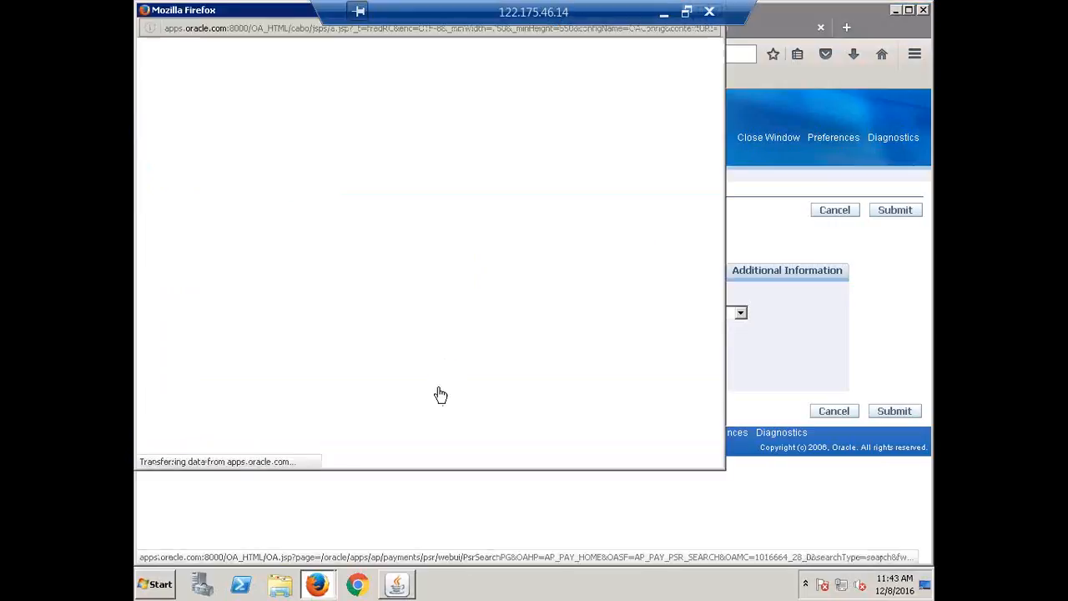
left_click(258, 220)
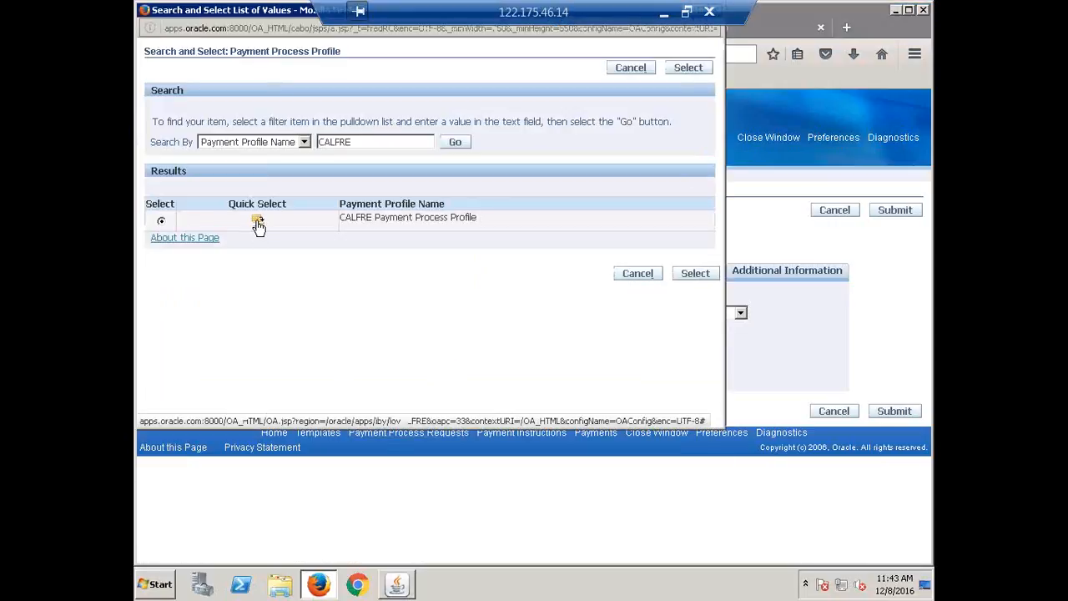
left_click(382, 334)
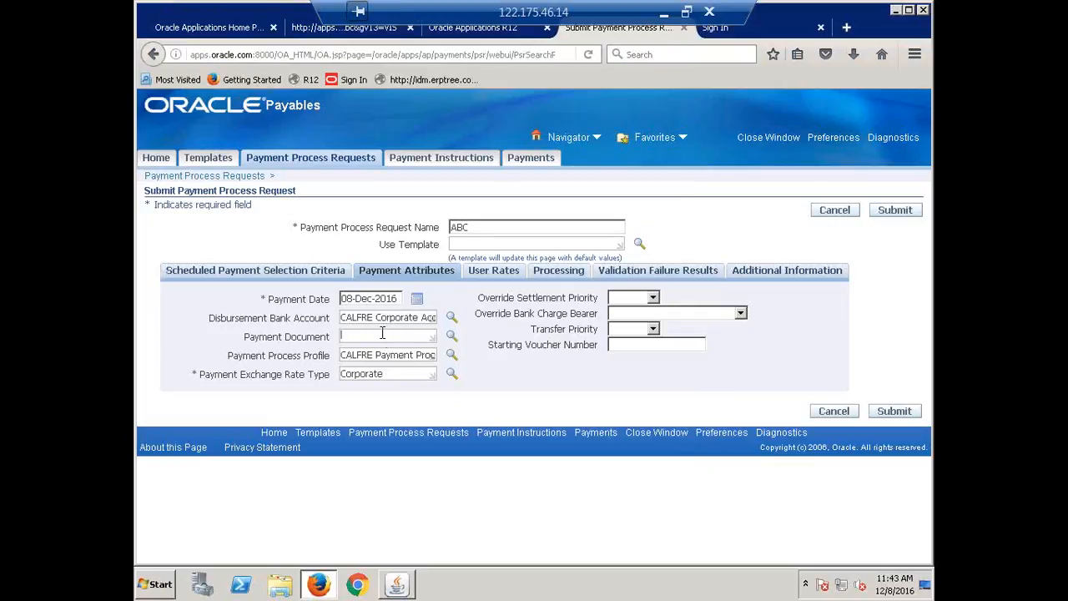
type("CALFRE")
left_click(451, 335)
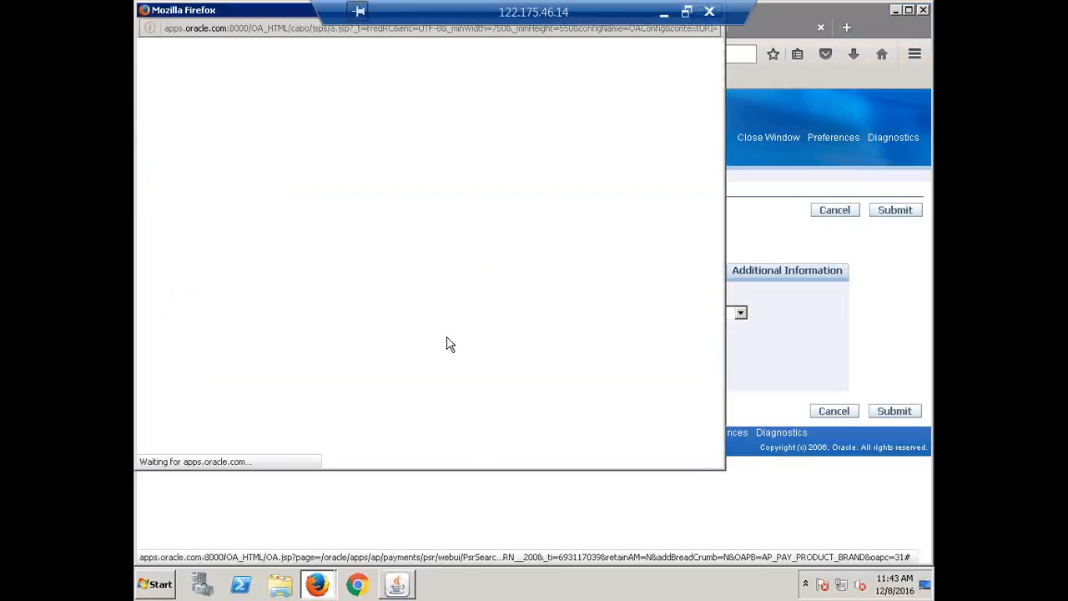
left_click(230, 221)
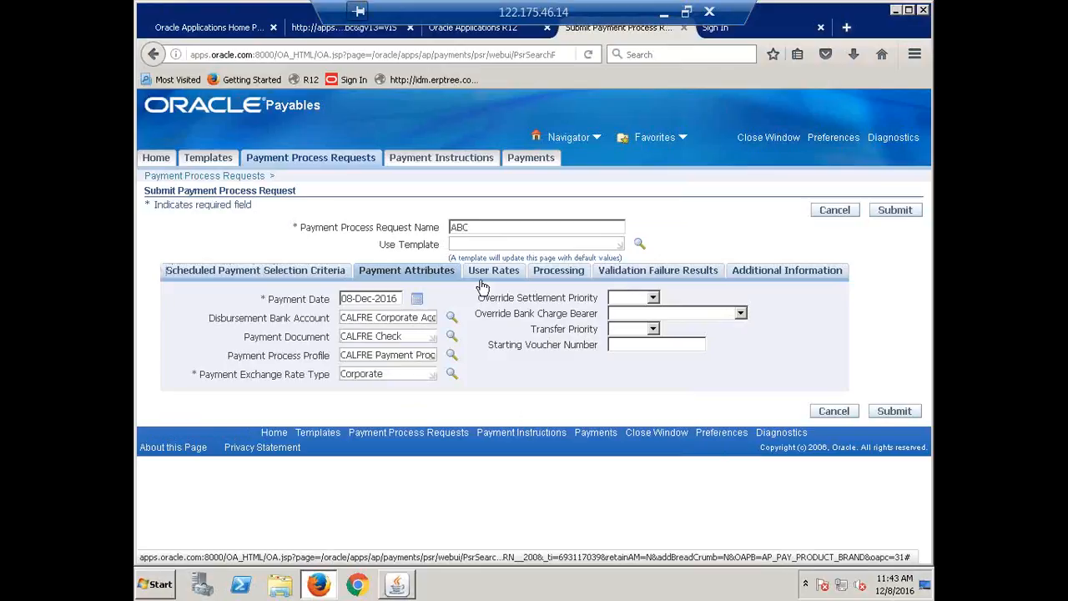
Review the request's processing options, payment attributes and scheduled payment selection criteria
left_click(556, 274)
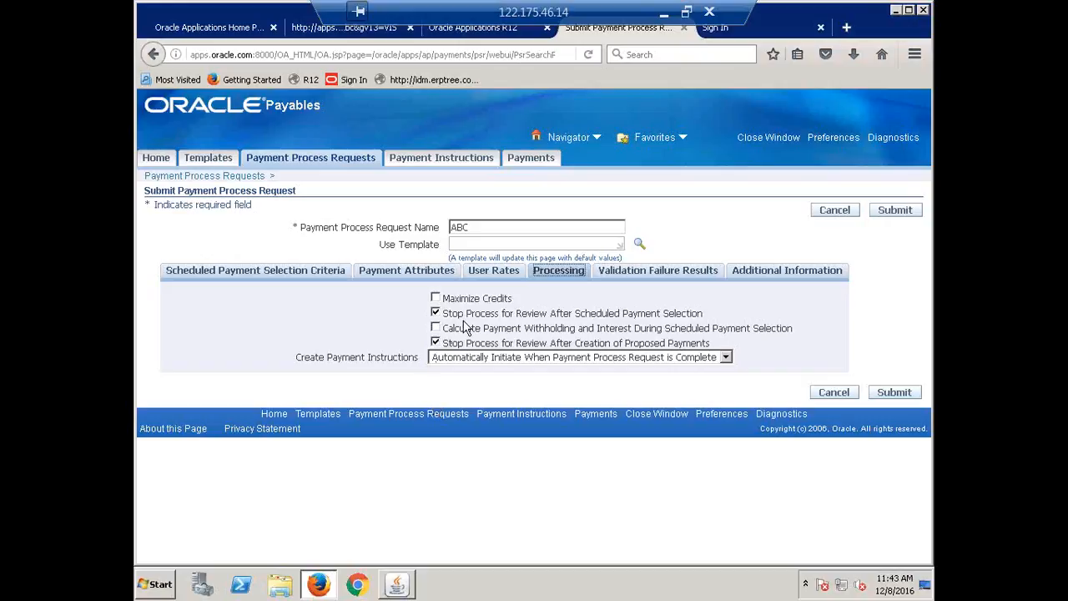
left_click(392, 272)
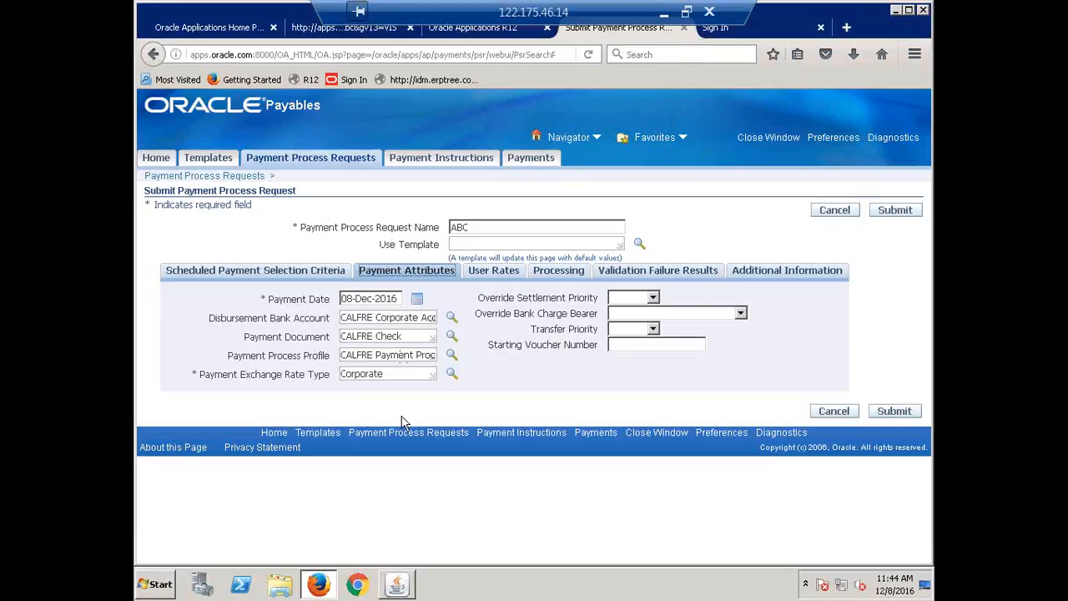
left_click(241, 274)
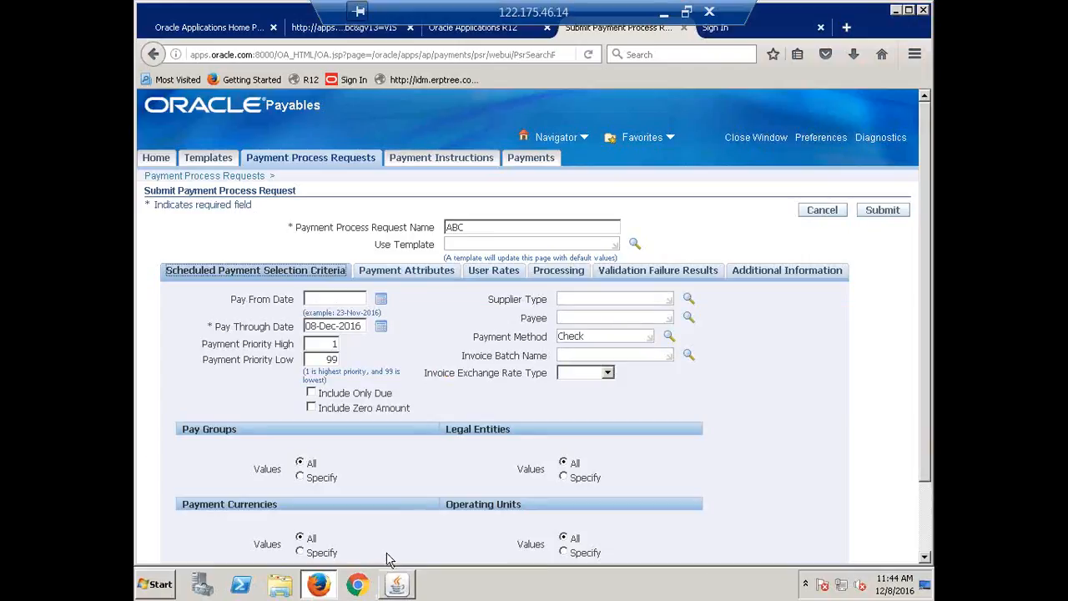
left_click(558, 272)
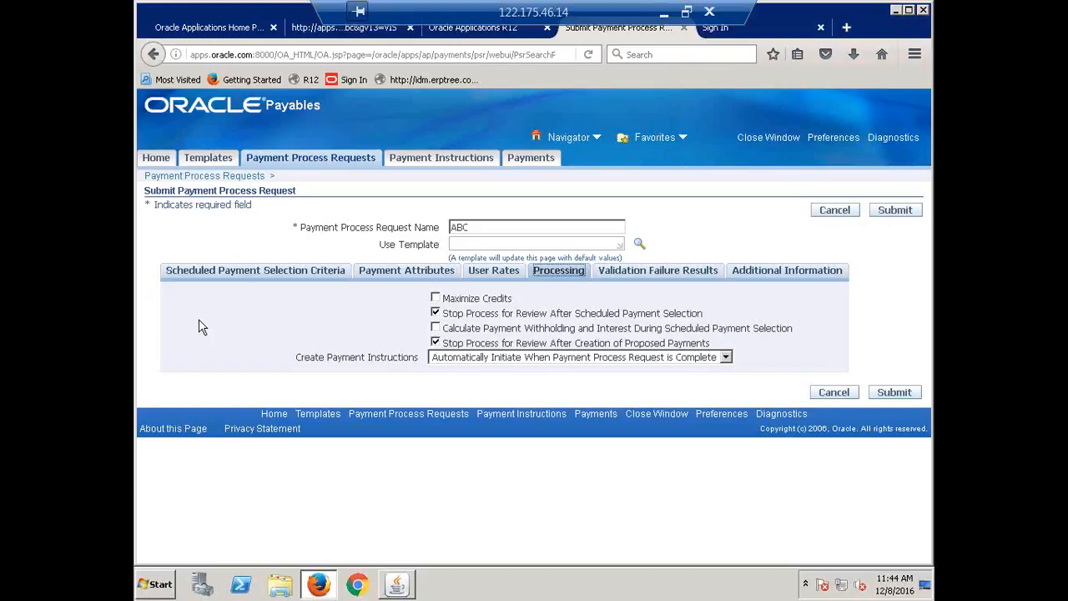
left_click(254, 274)
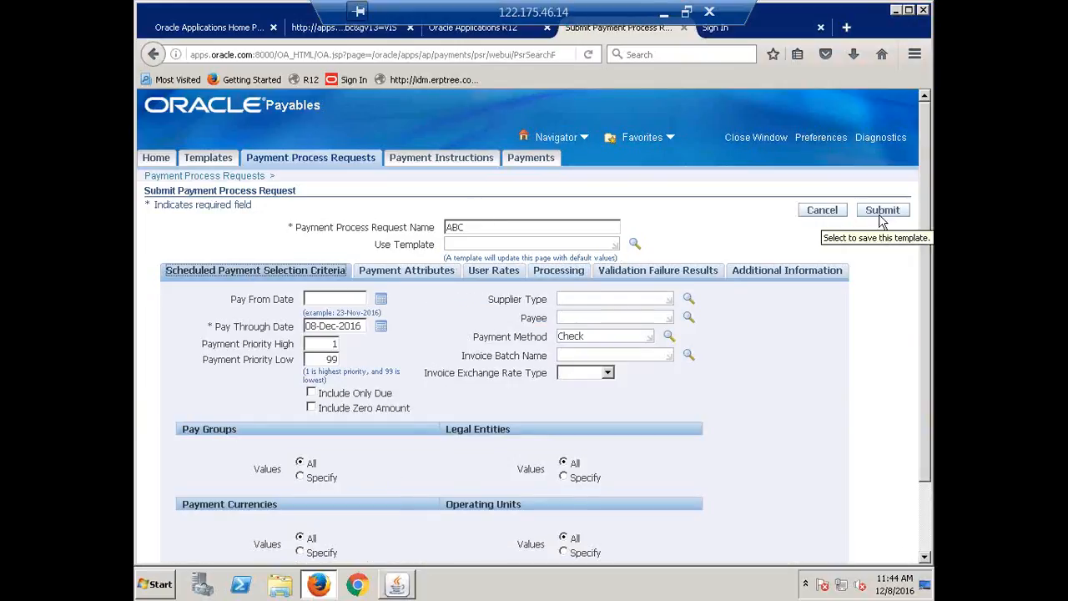
Cancel the ABC payment process request and start a new payment process request template named CALFRE Payment Template
left_click(818, 212)
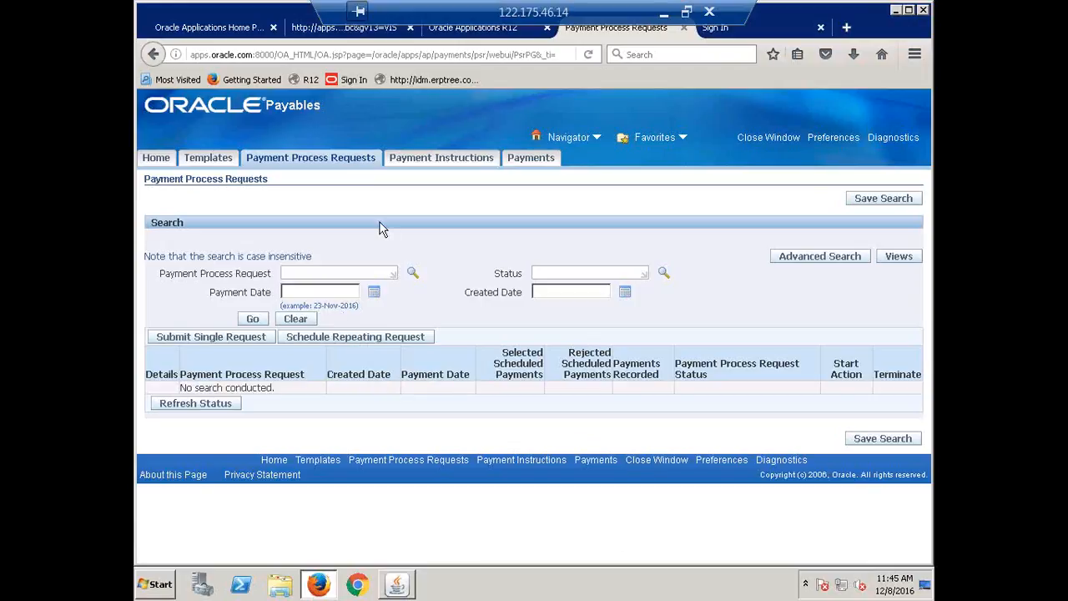
left_click(208, 158)
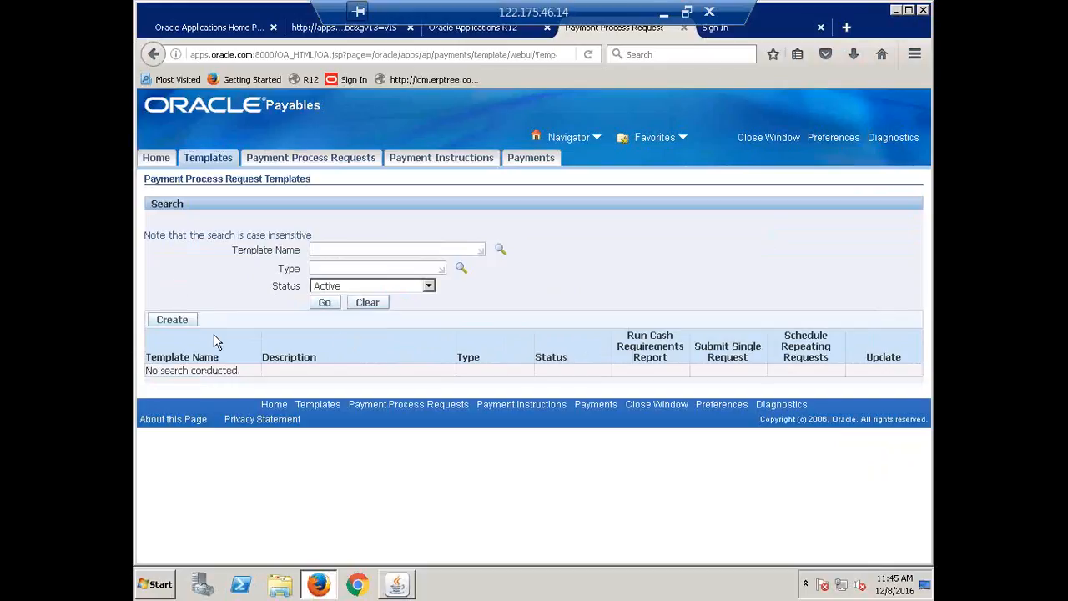
left_click(172, 322)
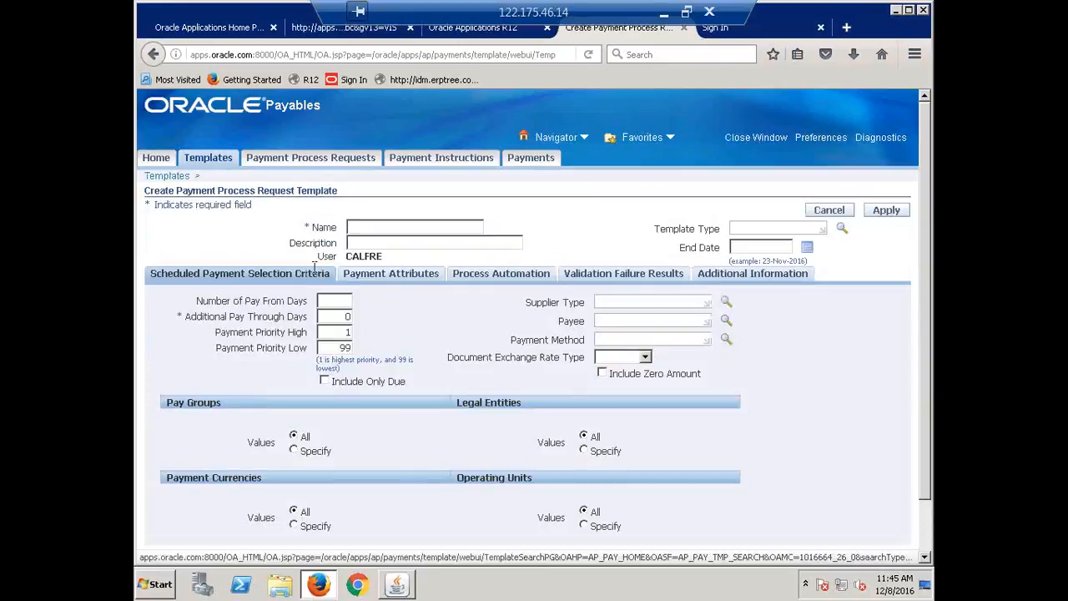
type("CA")
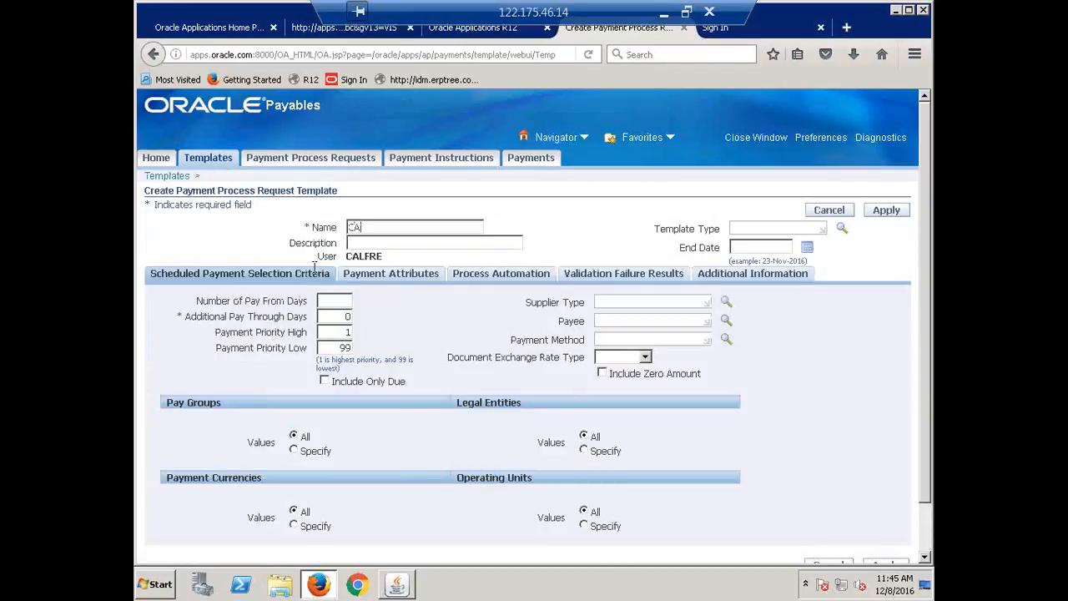
type("LFRE Payment Tblplate")
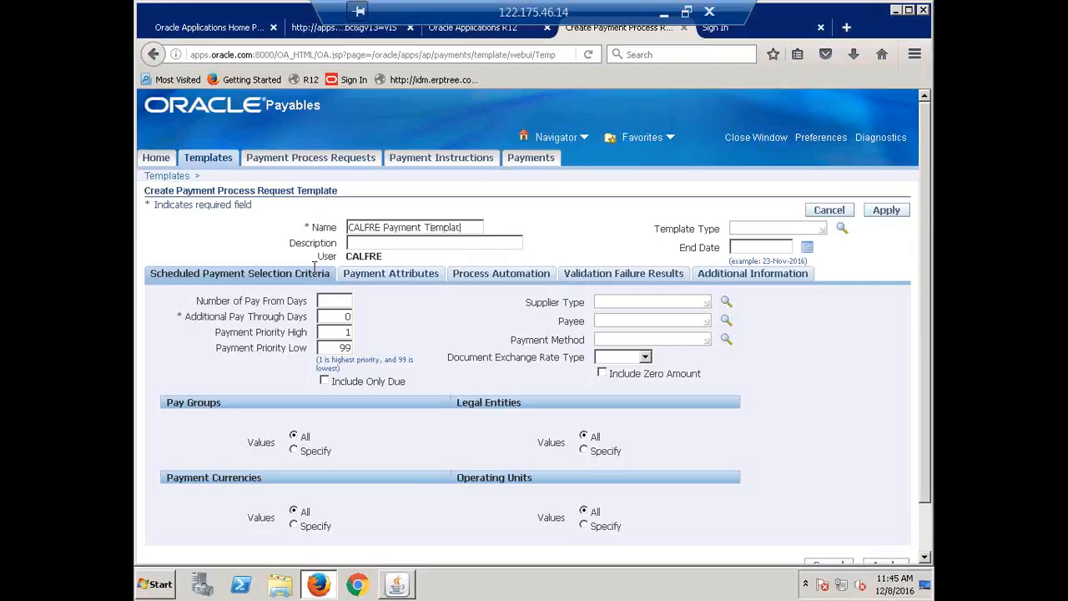
Set the payment method in the template's scheduled payment selection criteria to Check
key("Tab")
type("Check")
key("Tab")
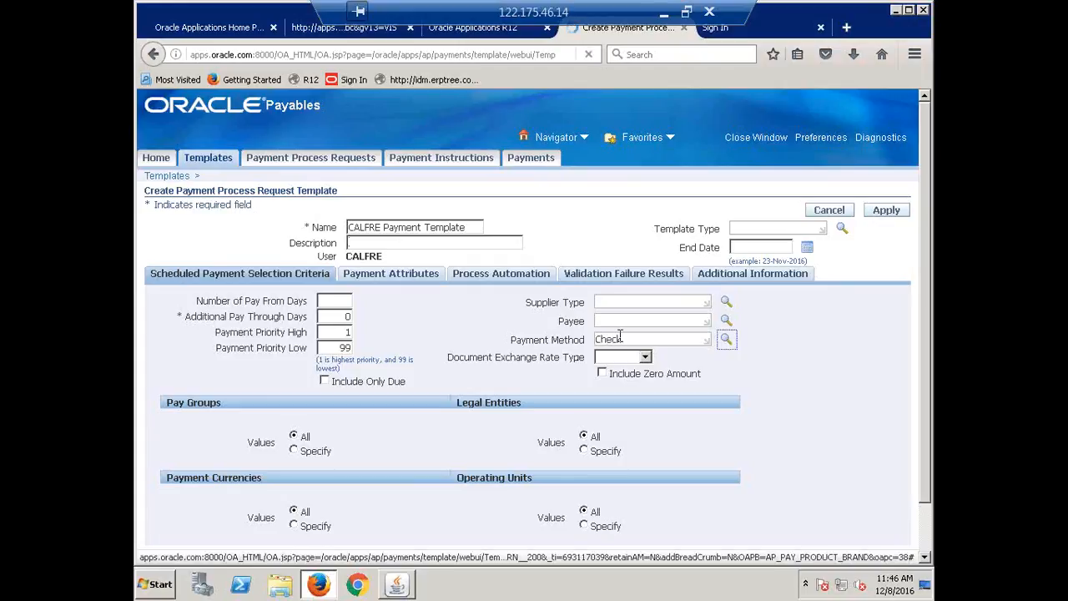
In the template's payment attributes, look up CALFRE bank accounts and choose CALFRE Corporate Account as the disbursement bank account
left_click(378, 281)
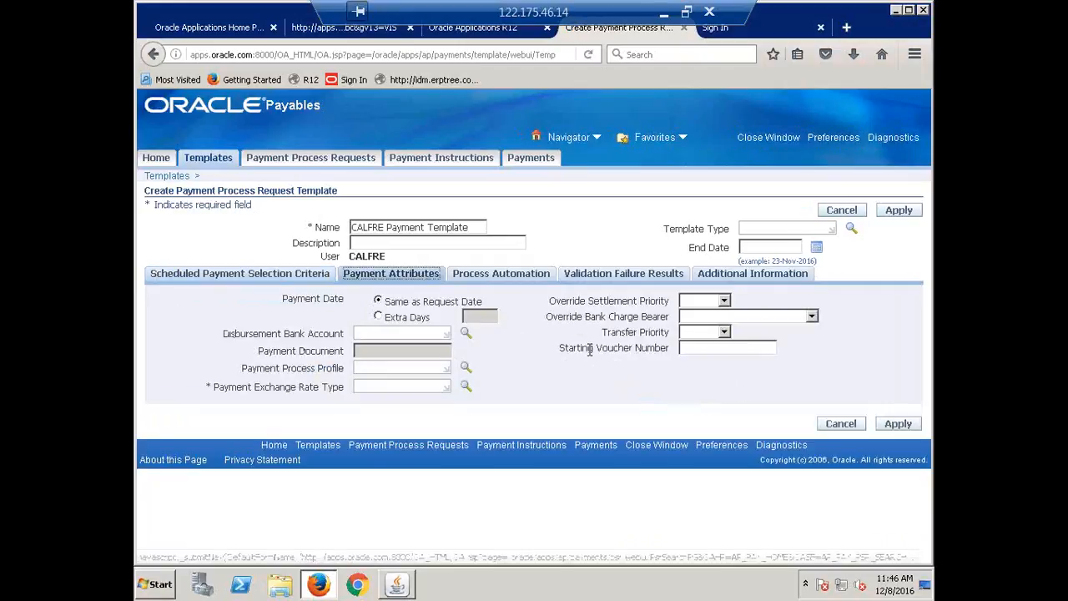
left_click(383, 334)
type("calf")
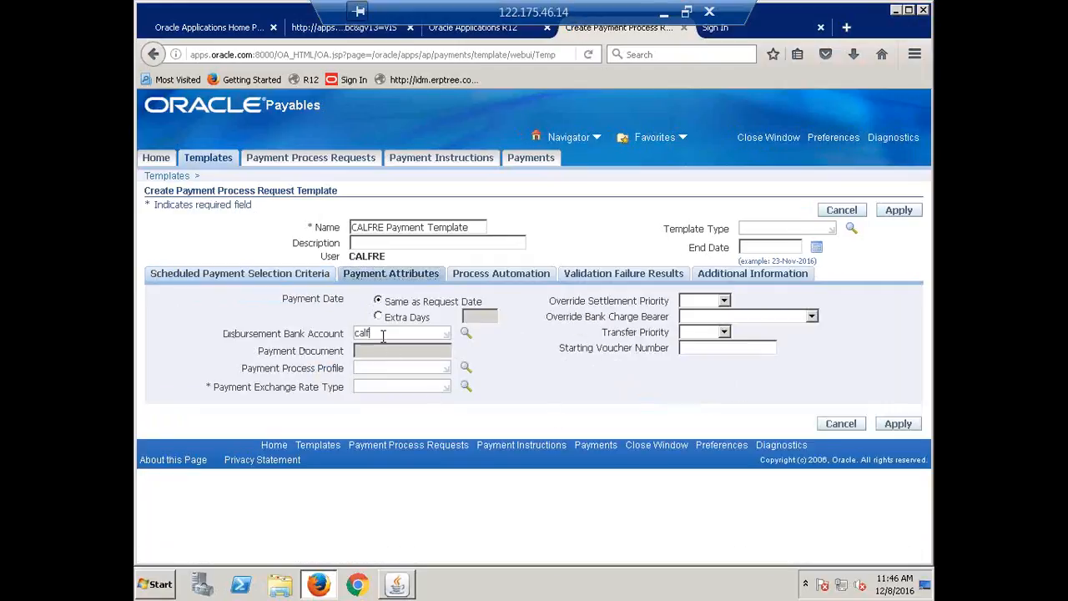
type("re")
key("Tab")
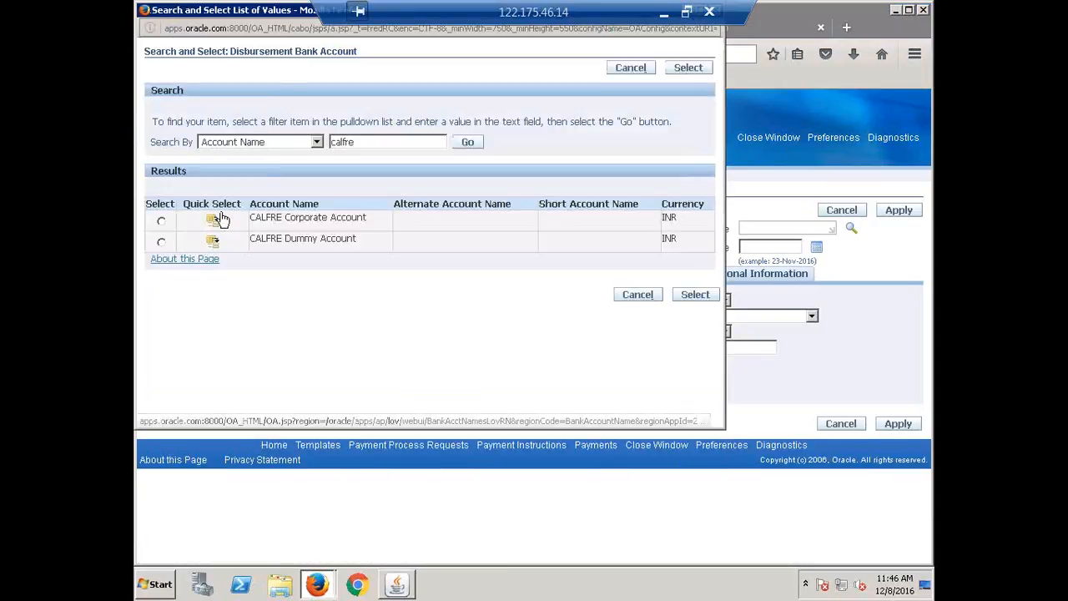
left_click(215, 220)
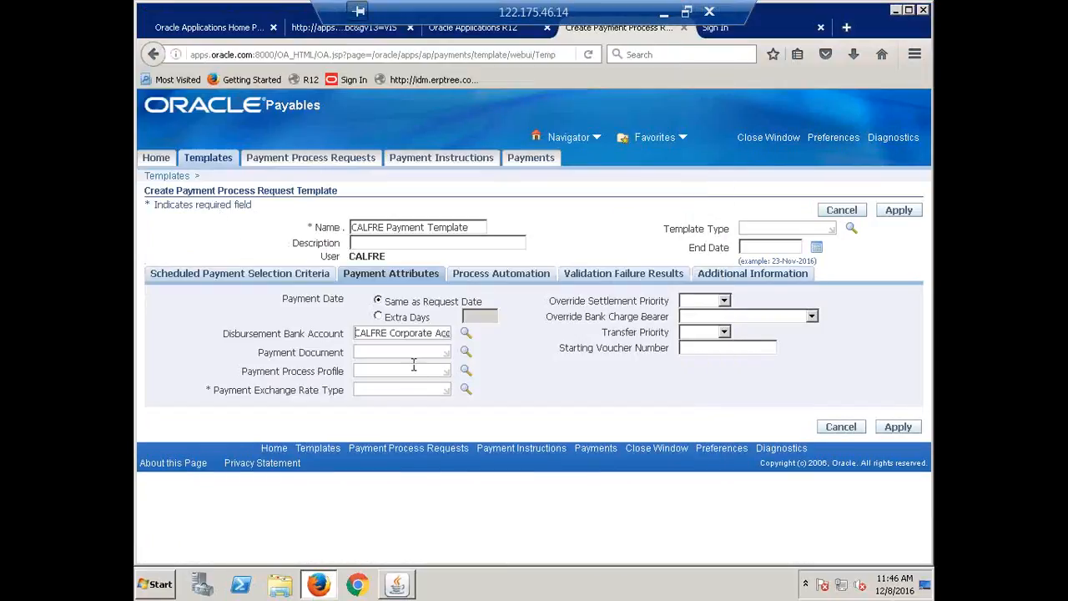
Look up CALFRE payment documents and choose CALFRE Check with the CALFRE Payment Process Profile
key("Tab")
key("Tab")
type("calfre")
left_click(465, 351)
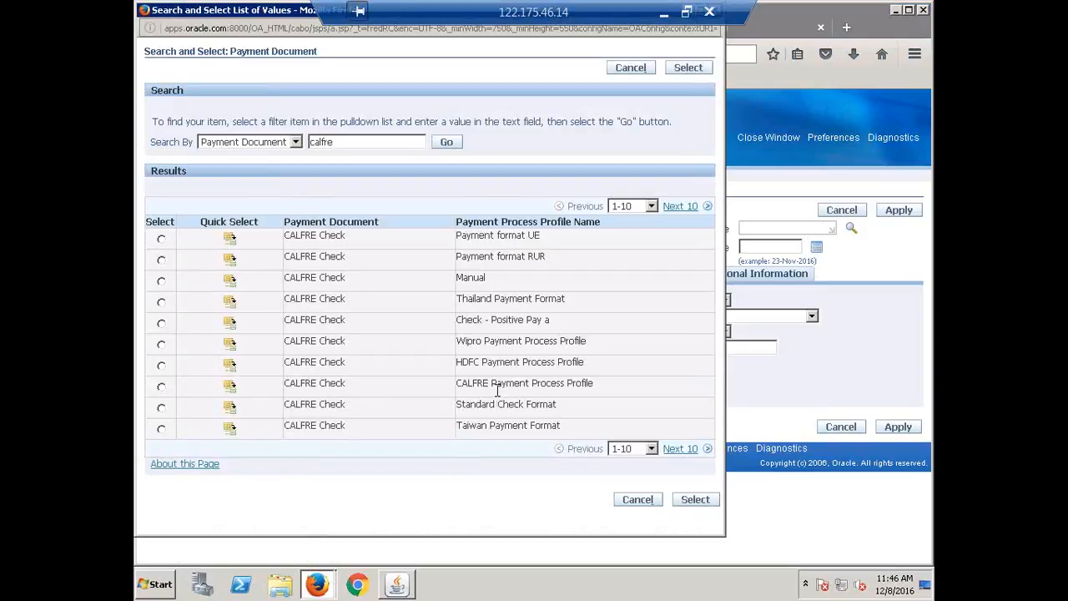
left_click(230, 387)
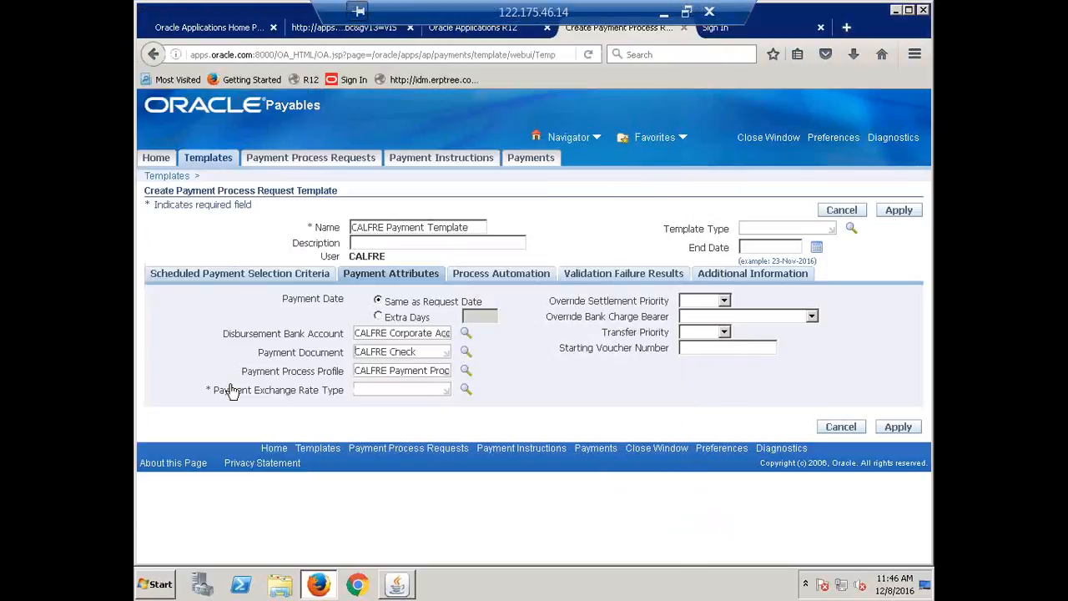
Set the template's payment exchange rate type to Corporate
left_click(395, 389)
type("Co")
key("Tab")
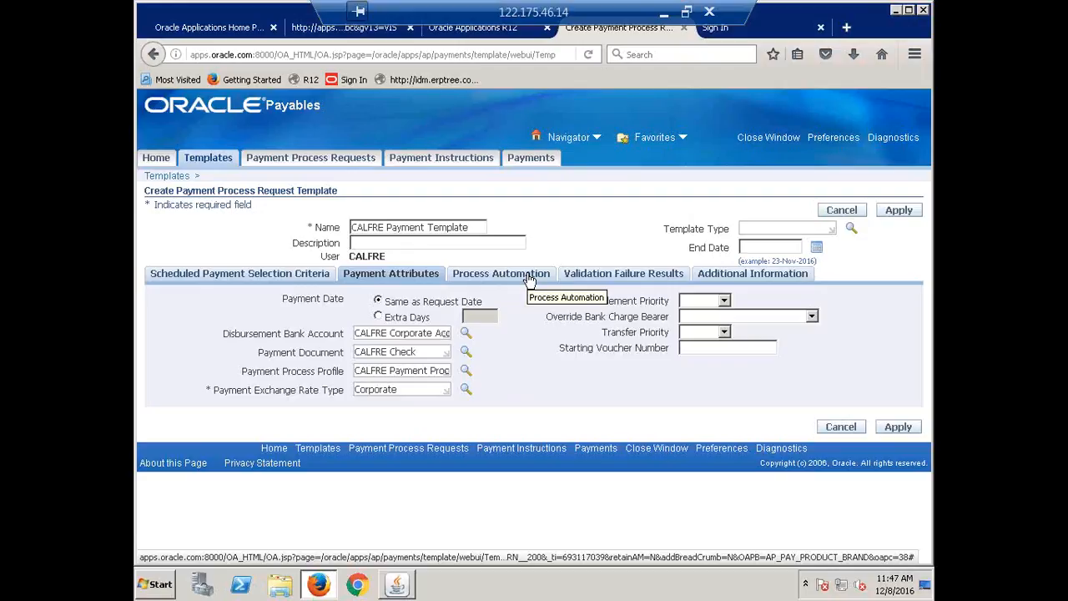
Make the template stop for review after scheduled payment selection and after creation of proposed payments, and save the template
left_click(501, 274)
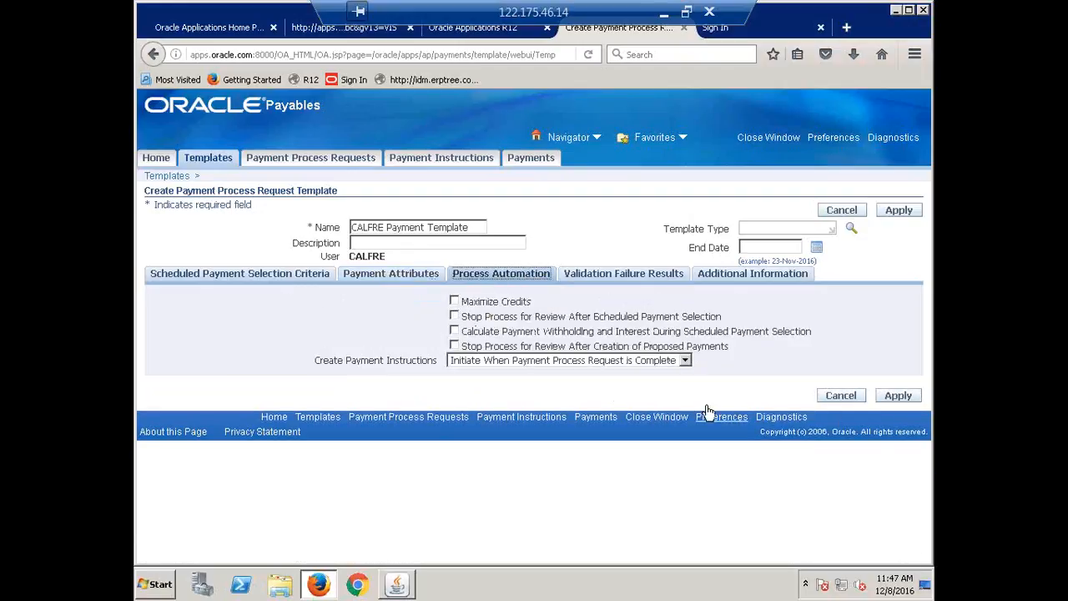
left_click(455, 318)
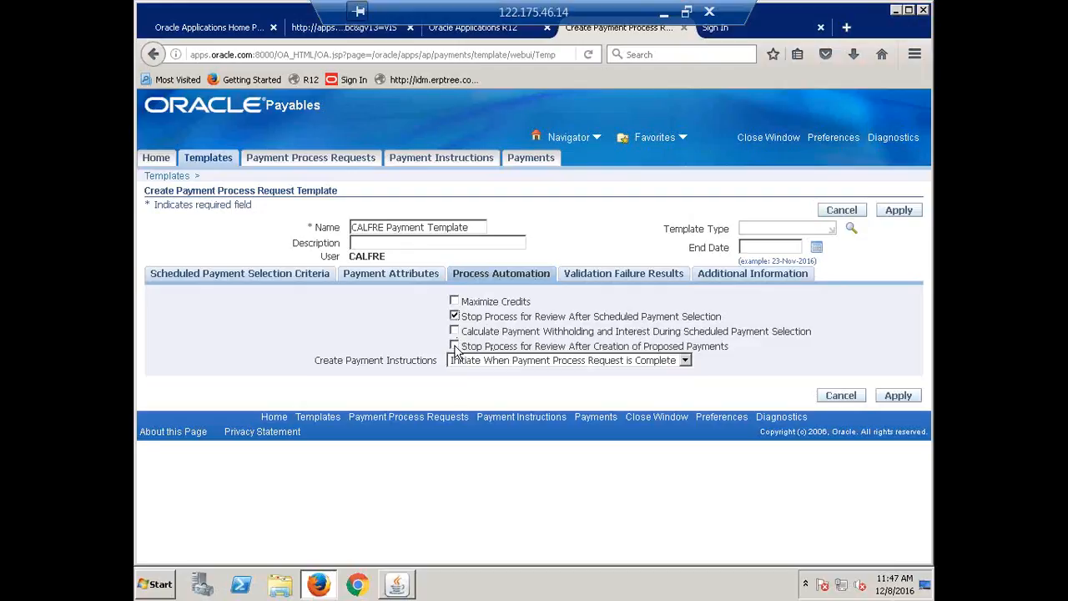
left_click(455, 345)
left_click_drag(462, 316, 733, 323)
left_click(829, 325)
left_click(898, 397)
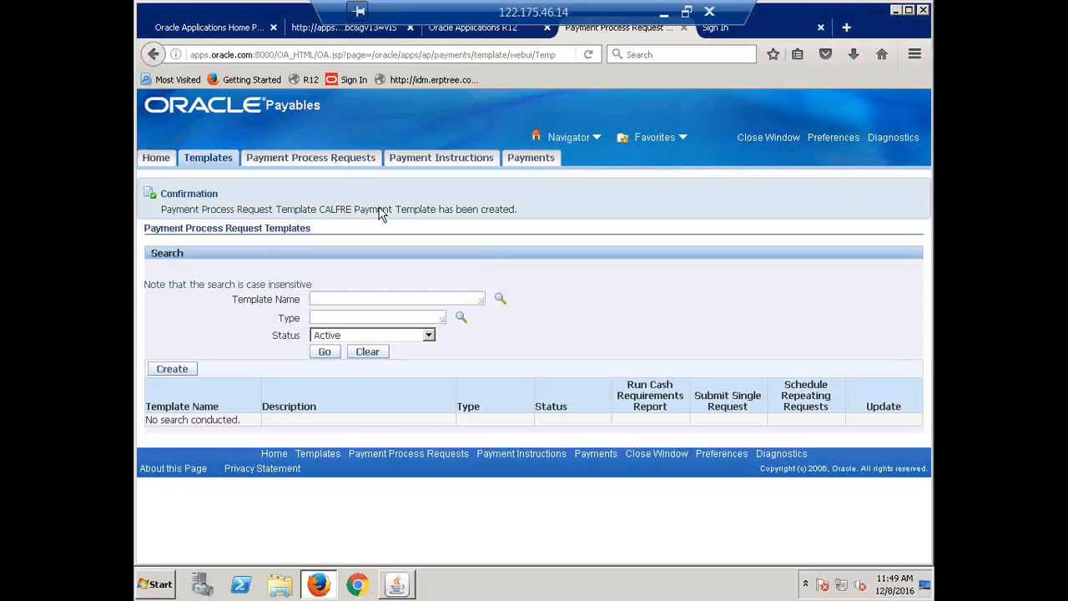
Start a new single payment process request named CALFRE Payment Process Request
left_click(310, 159)
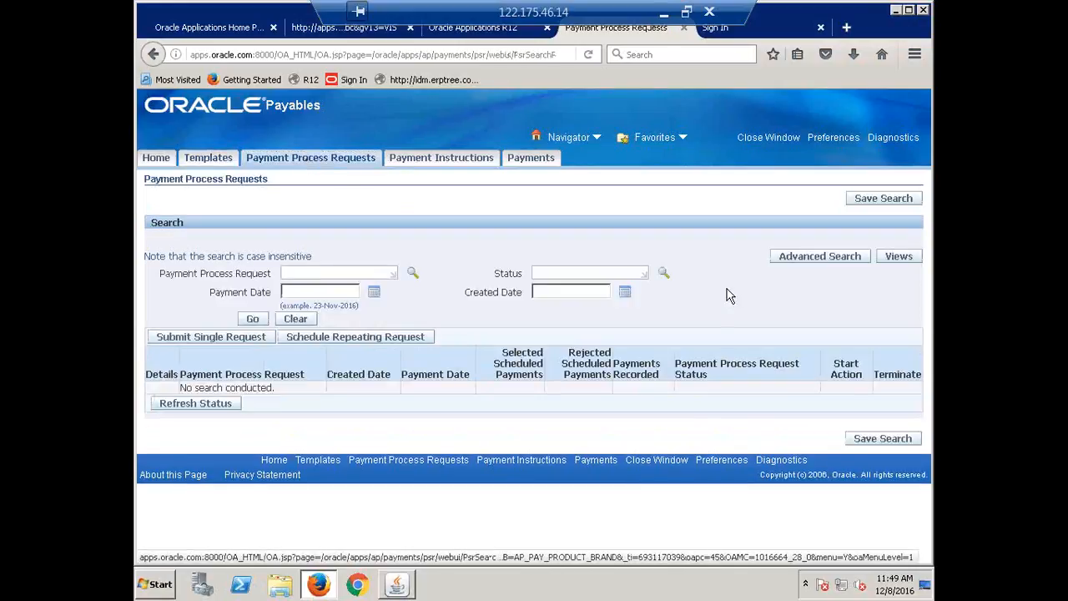
left_click(199, 341)
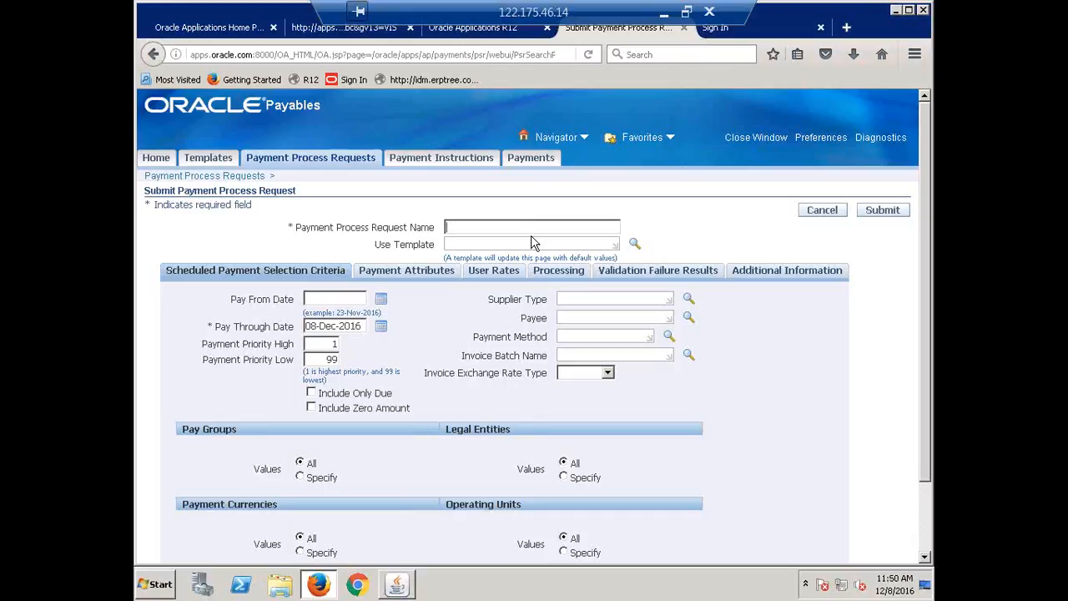
type("CALFRE")
type("';")
type("Payment")
type(" Process Re")
type("quest")
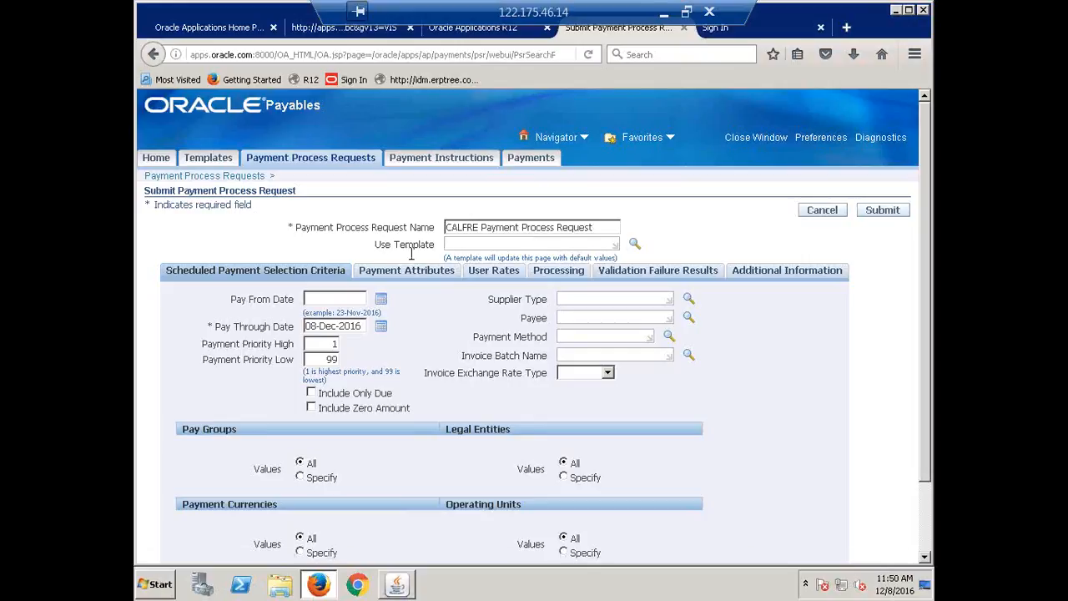
Apply the CALFRE Payment Template to the payment process request
left_click(464, 246)
type("calfre")
key("Tab")
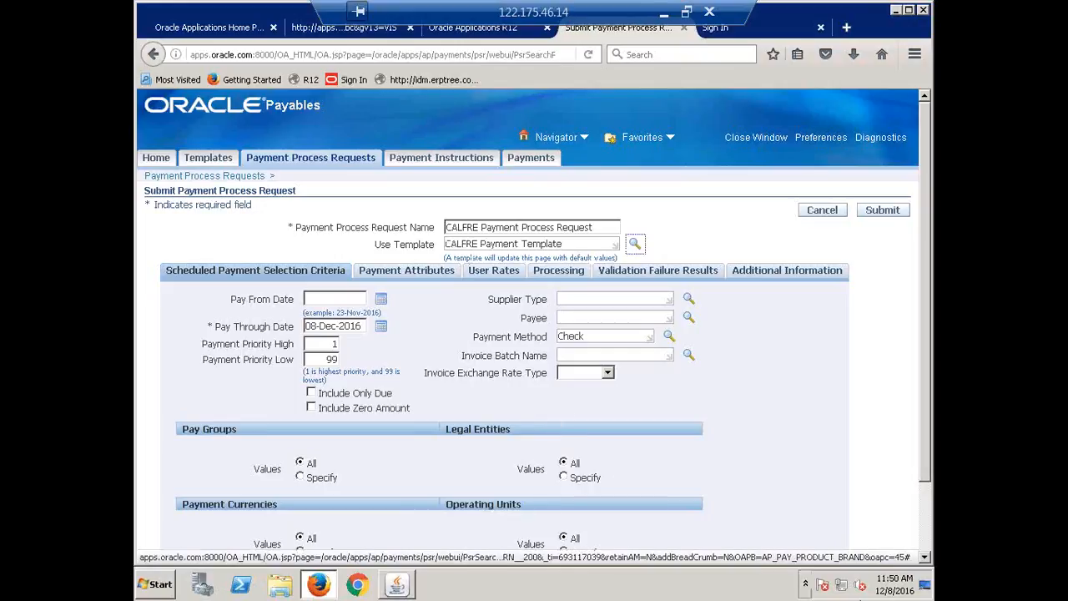
Review the payment method, payment attributes and processing options taken from the template, and submit the payment process request
left_click(598, 336)
type(",")
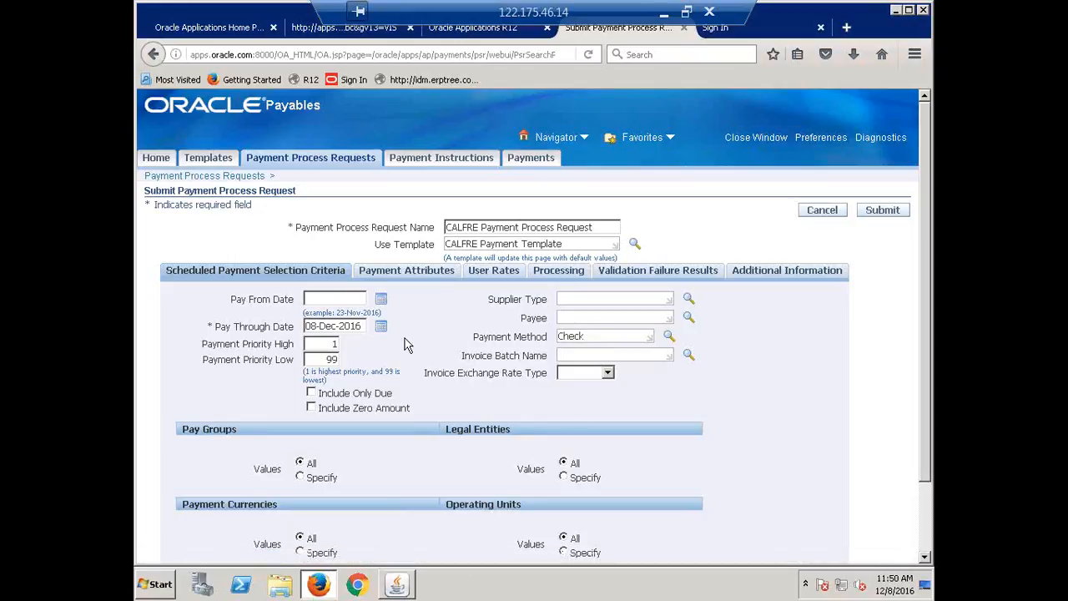
left_click(407, 278)
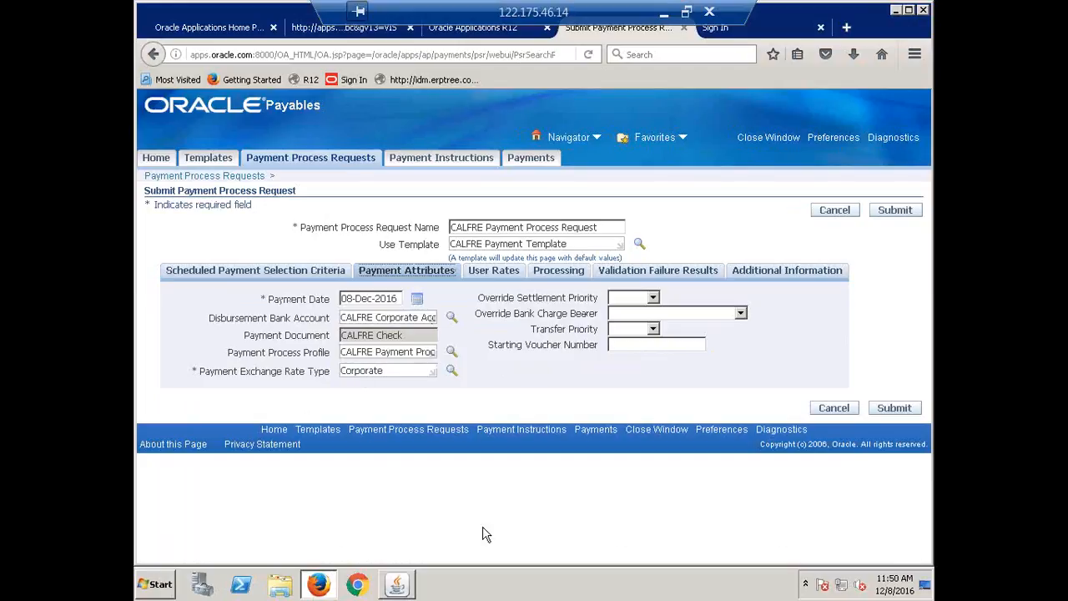
left_click(557, 279)
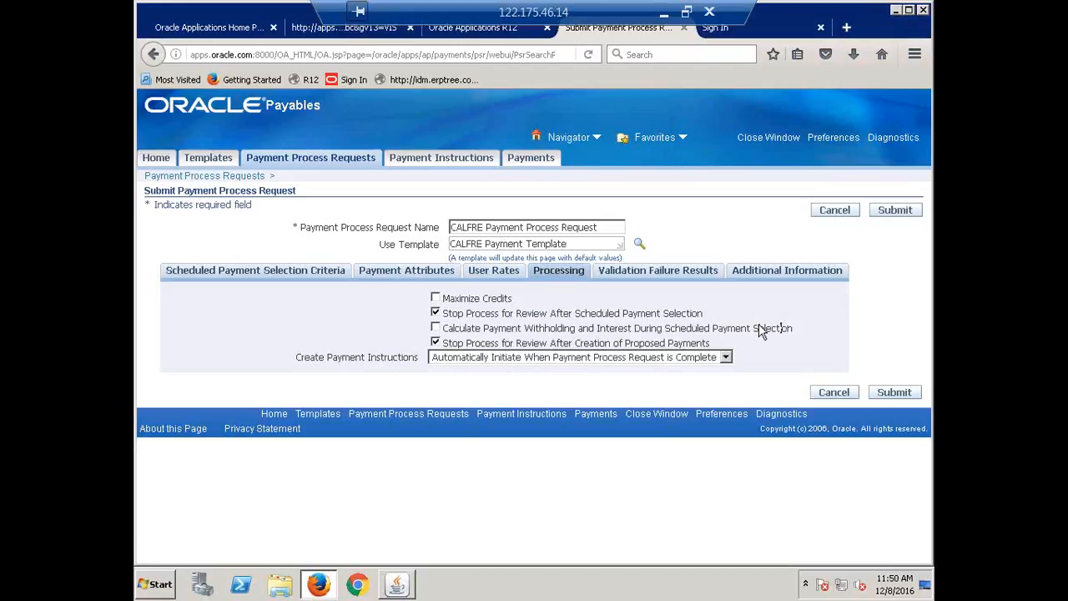
triple_click(761, 330)
left_click(775, 378)
triple_click(750, 332)
left_click(753, 336)
left_click(895, 213)
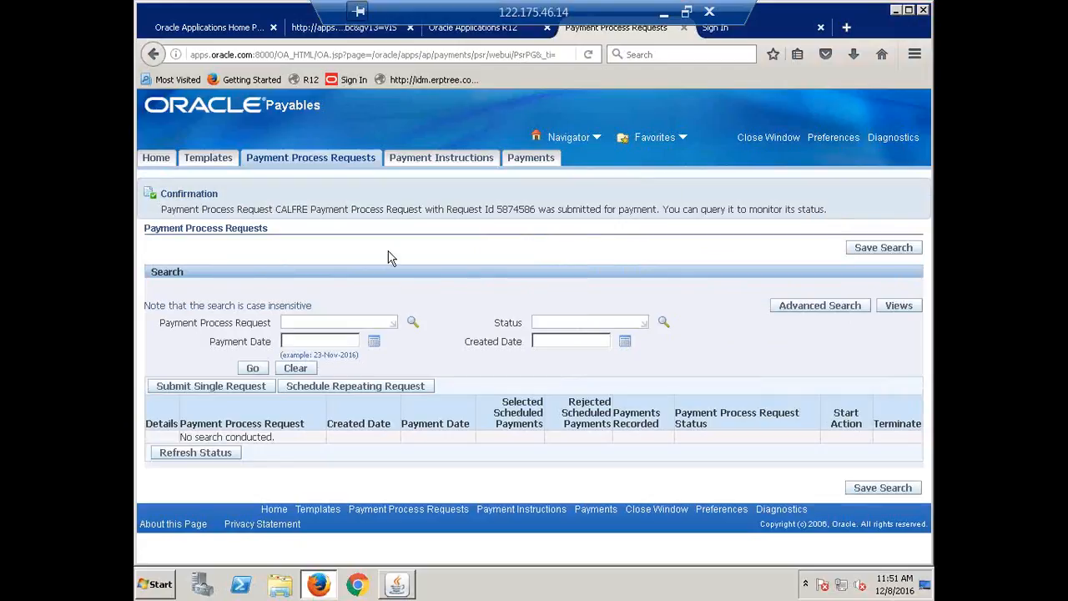
Look up CALFRE Payment Process Request and search for it in the payment process requests
left_click(315, 321)
type("calfre")
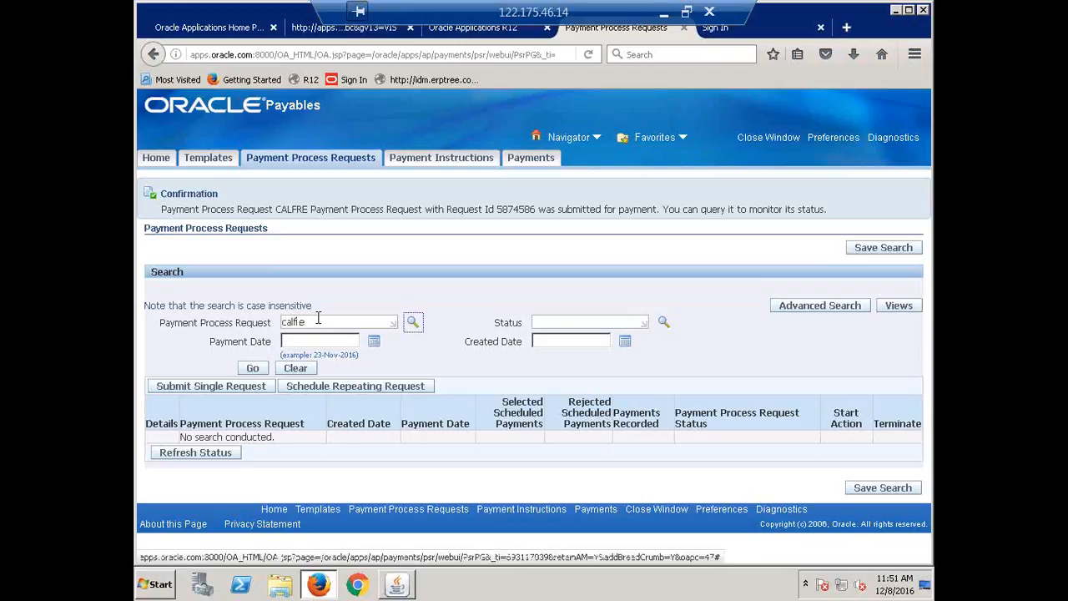
left_click(413, 324)
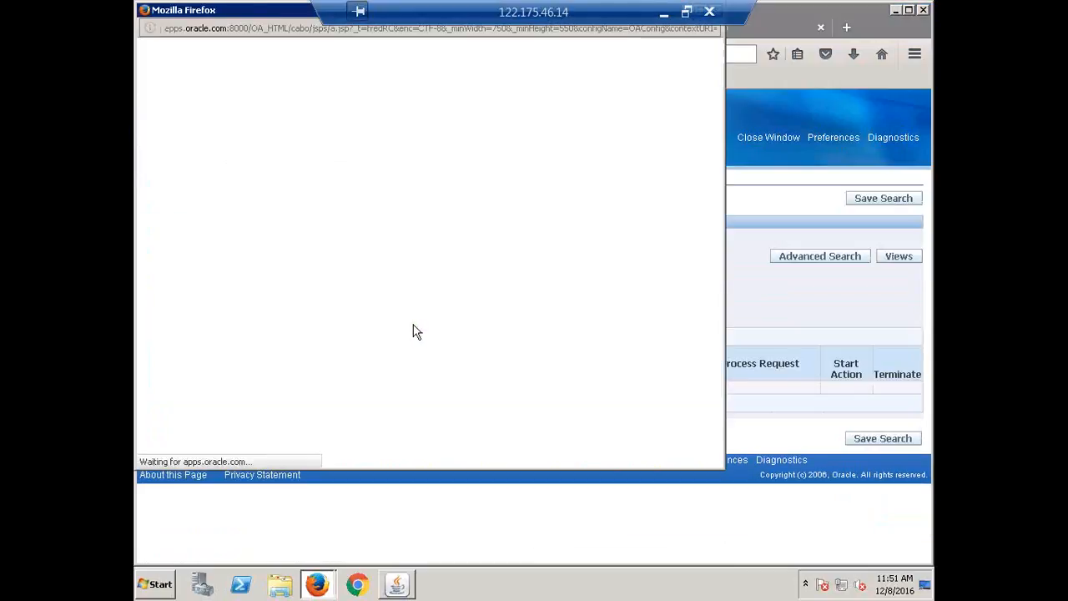
left_click(240, 224)
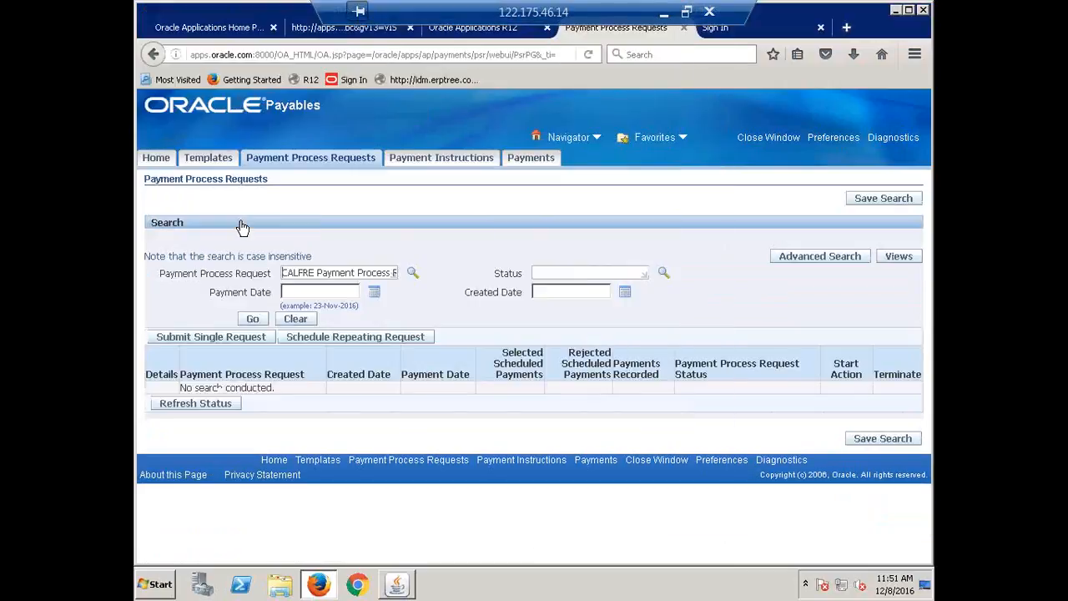
left_click(252, 320)
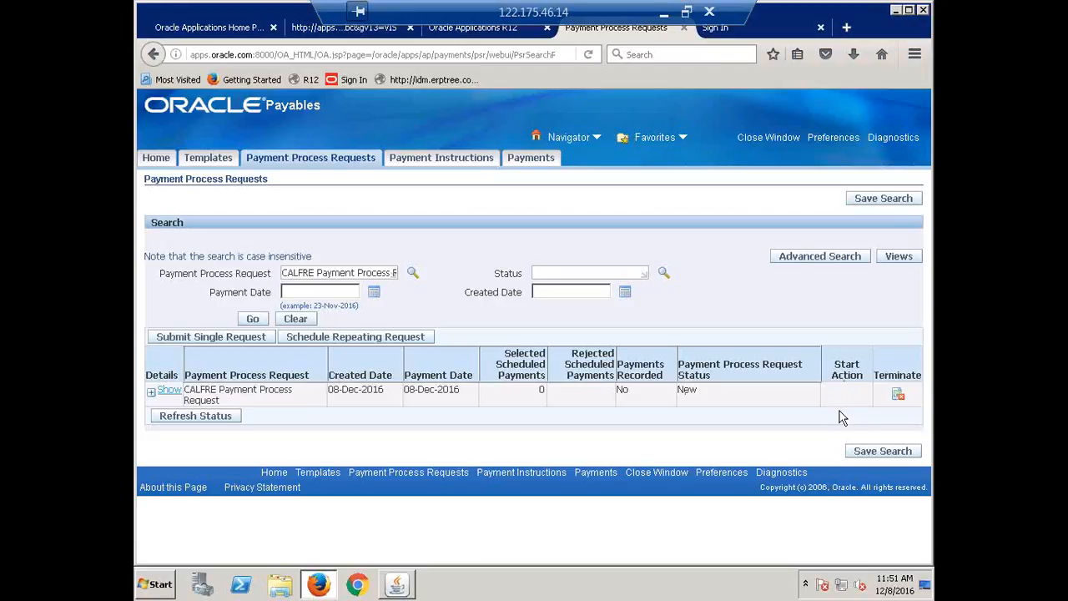
Refresh the search until the request is ready for action, and start the review of its selected scheduled payments
left_click(252, 320)
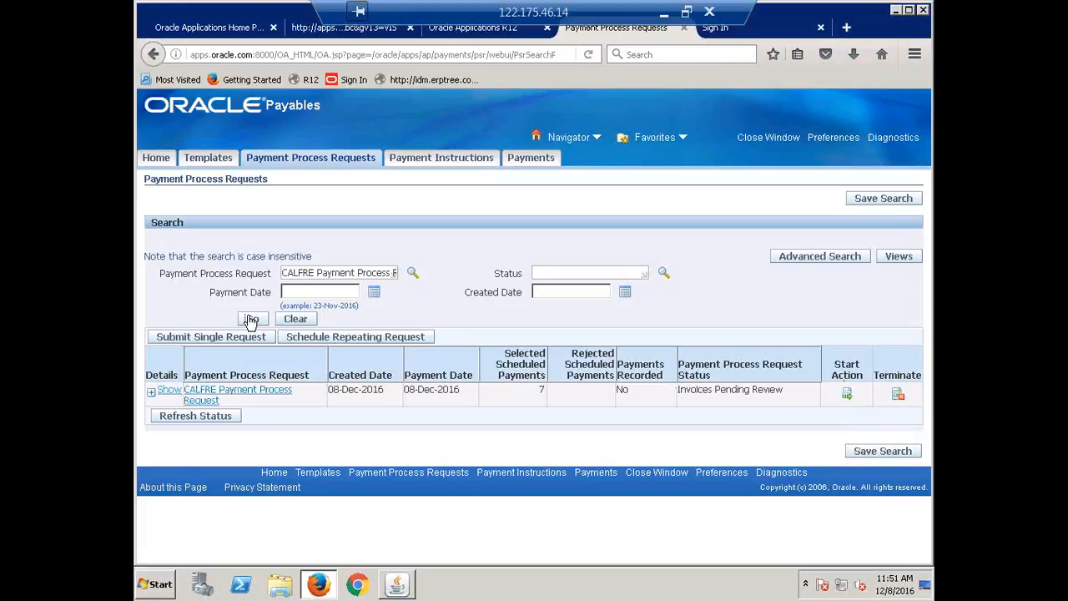
left_click(252, 320)
left_click(847, 396)
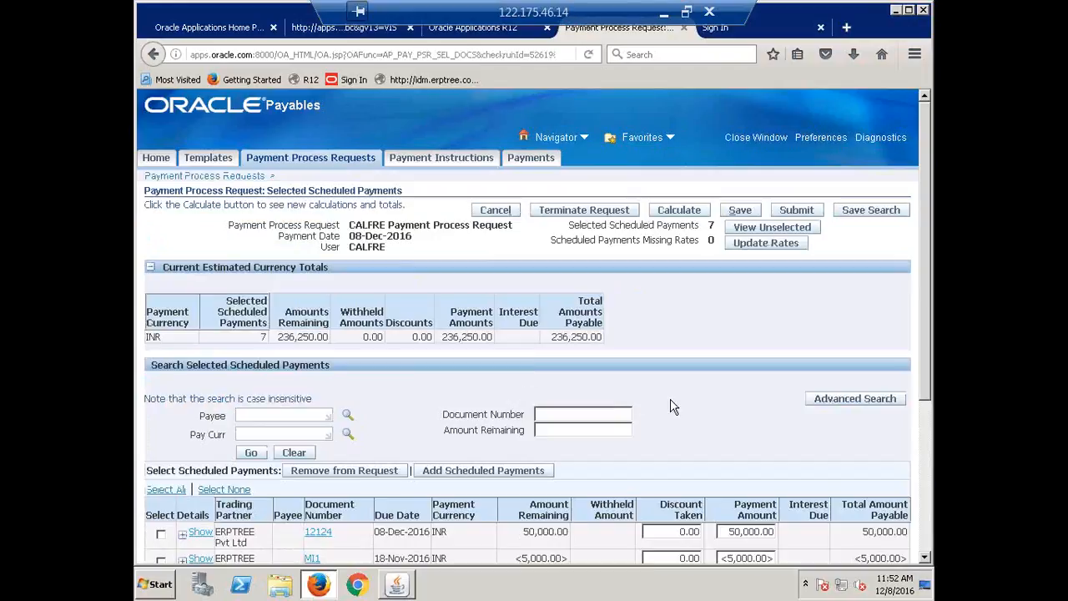
Review the request's selected scheduled payments and their payment amounts, and submit the request for further processing
scroll(331, 347, "down", 4)
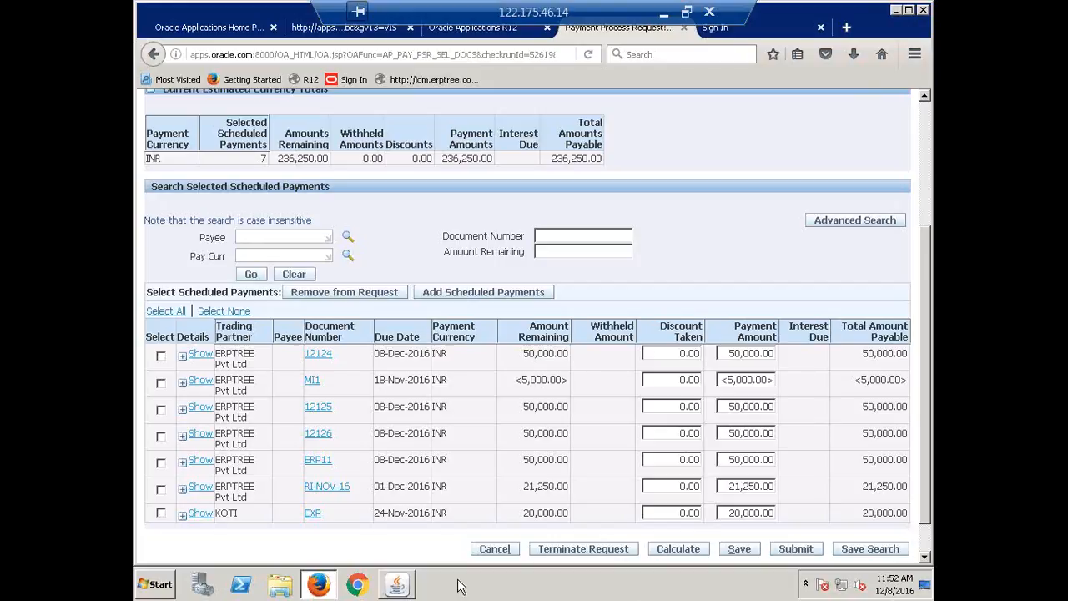
double_click(234, 518)
left_click(235, 517)
left_click_drag(237, 516, 223, 517)
left_click(161, 513)
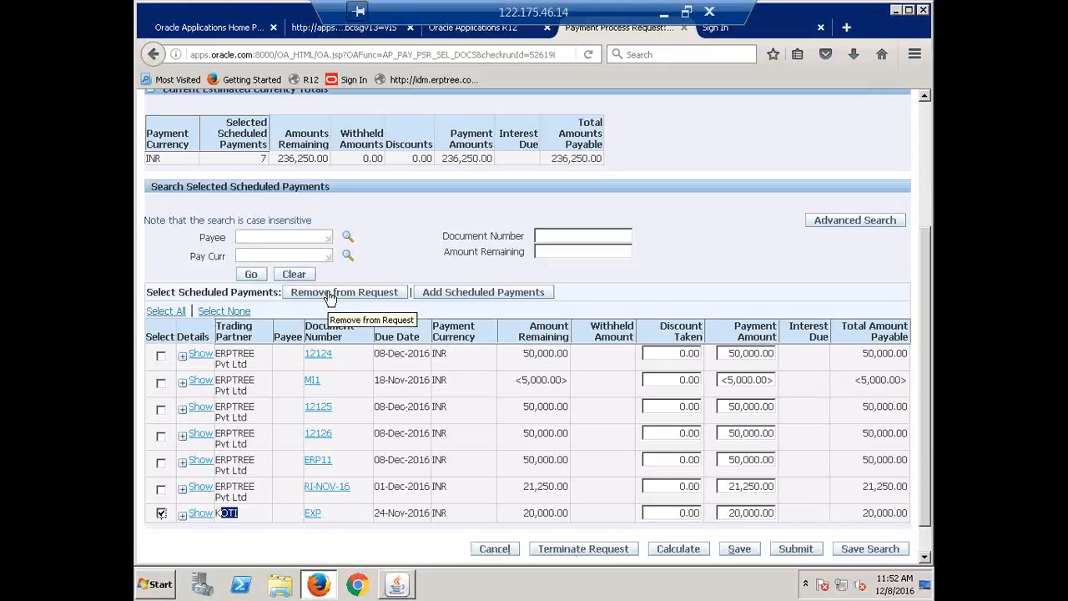
left_click(161, 512)
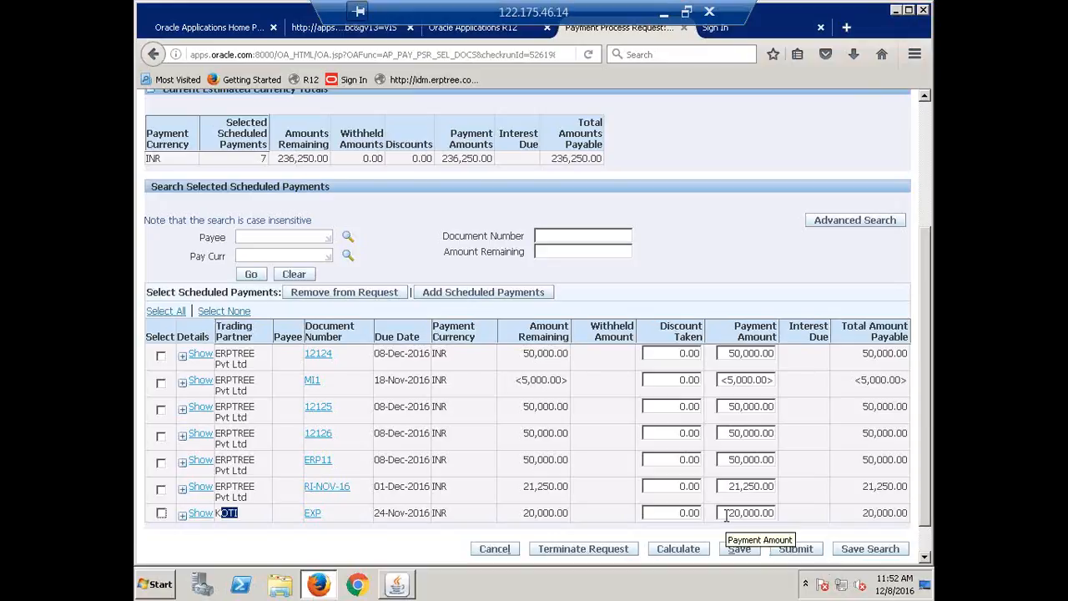
left_click(726, 349)
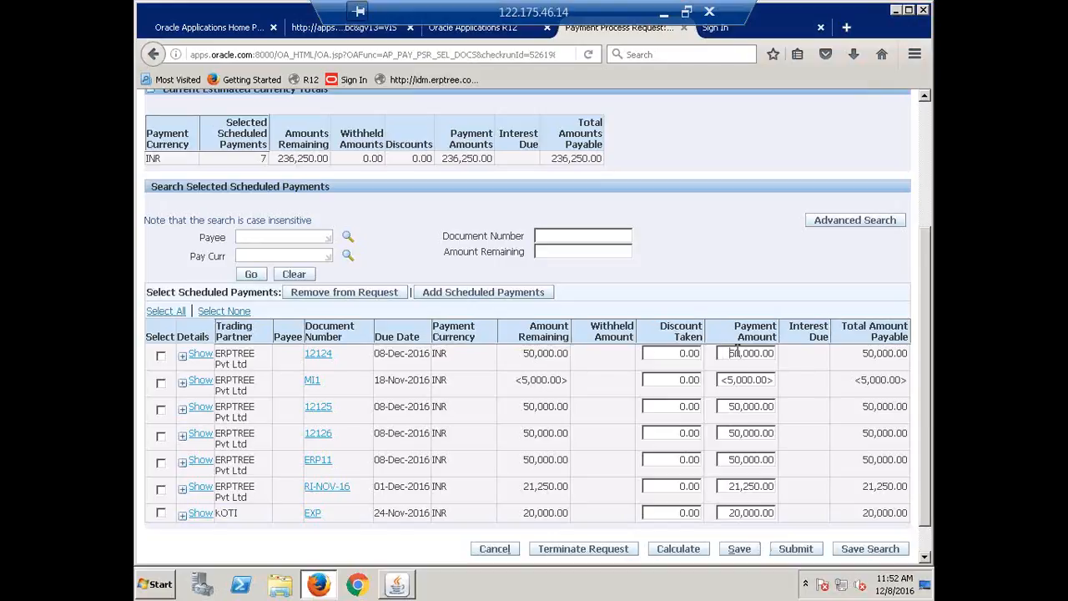
left_click(730, 353)
type("1")
left_click(797, 548)
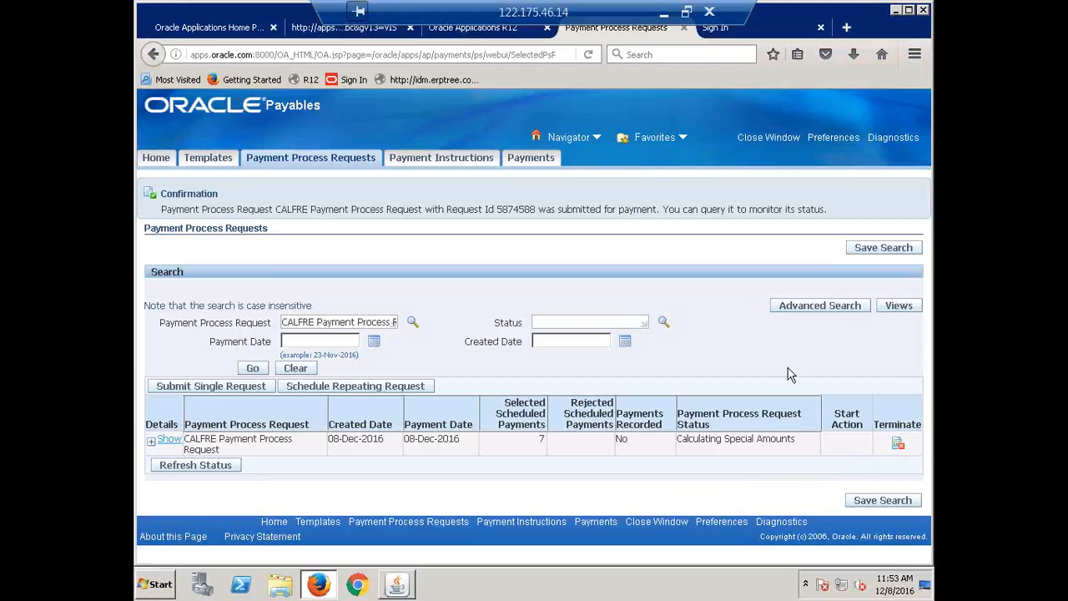
Rerun the search for CALFRE Payment Process Request to check its current status
left_click(253, 370)
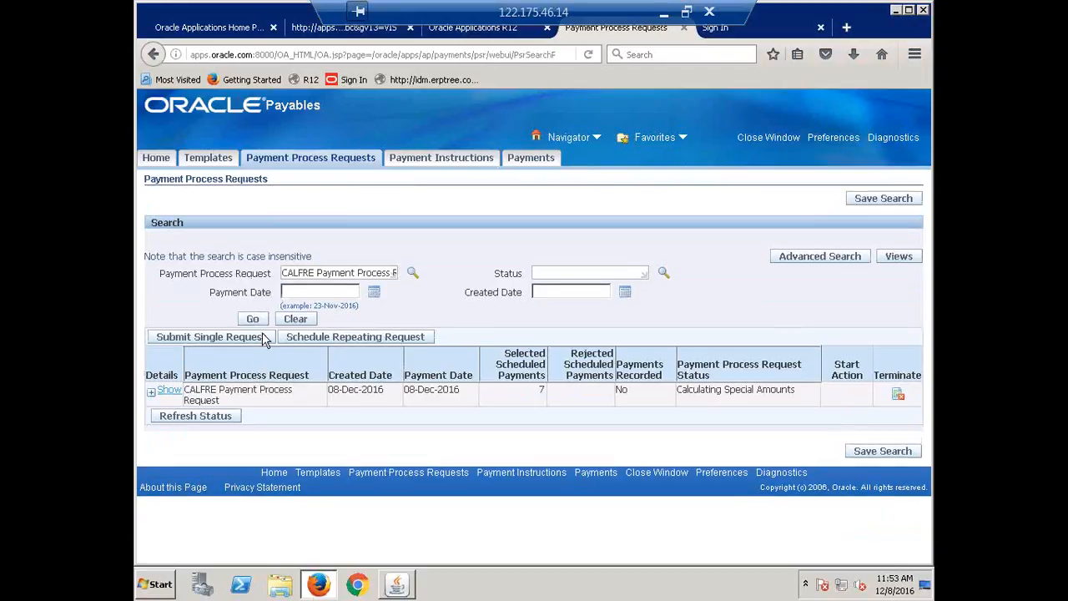
left_click(253, 322)
left_click(254, 321)
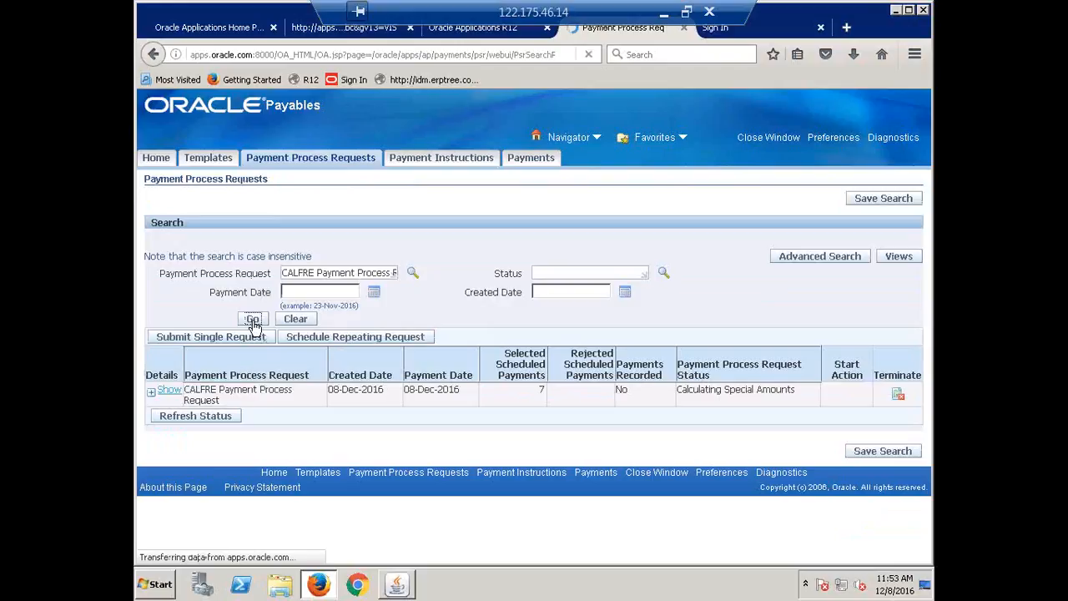
Switch to the Oracle Applications forms window, list all concurrent requests and refresh them until Build Payments finishes
left_click(400, 584)
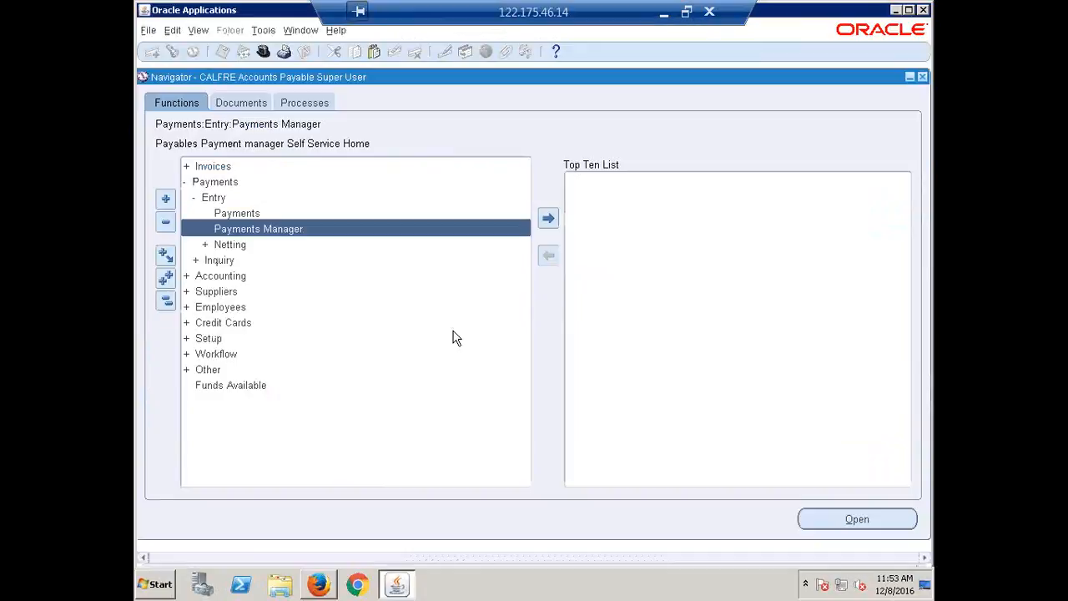
key("alt+v")
key("r")
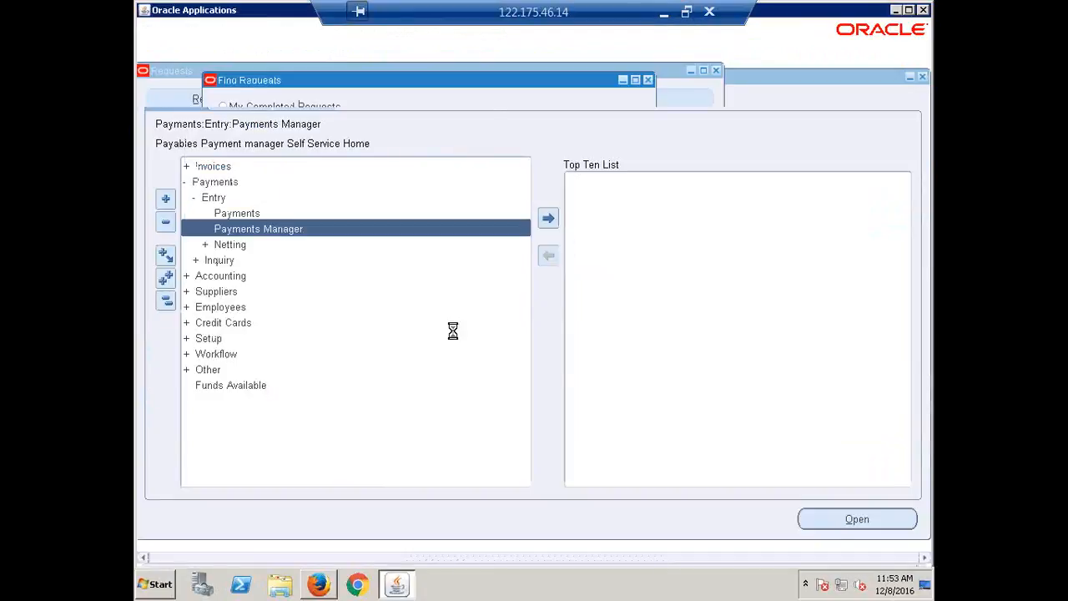
left_click(551, 424)
left_click(223, 102)
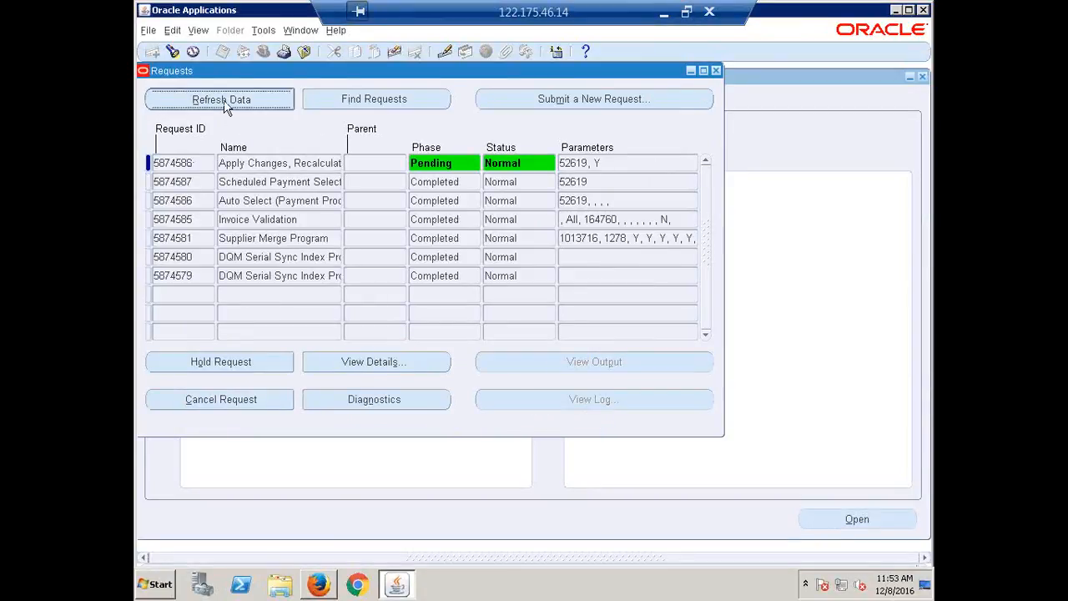
left_click(223, 102)
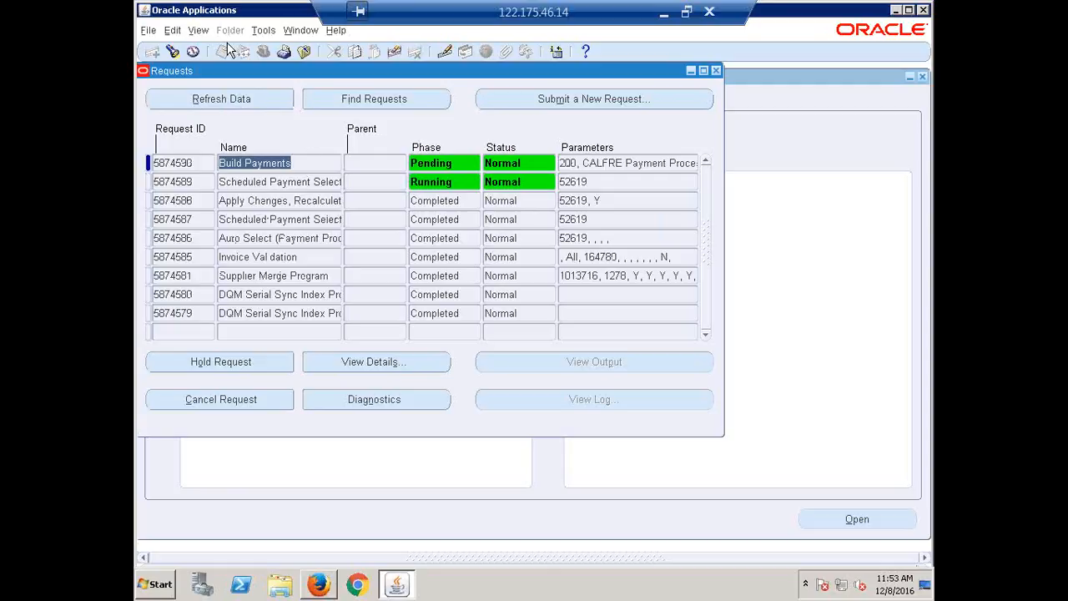
left_click(231, 101)
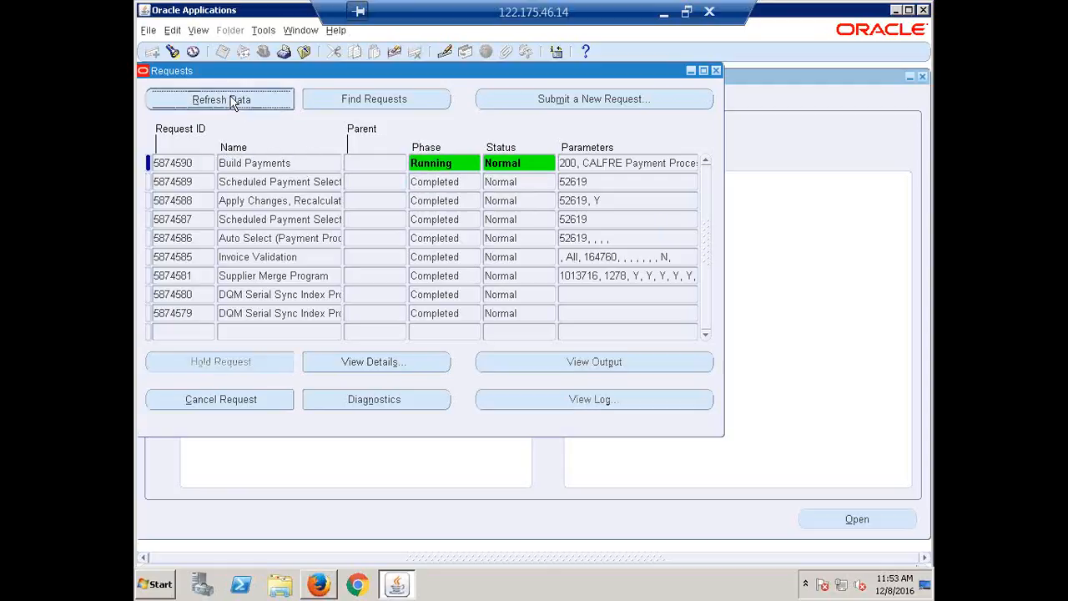
left_click(249, 99)
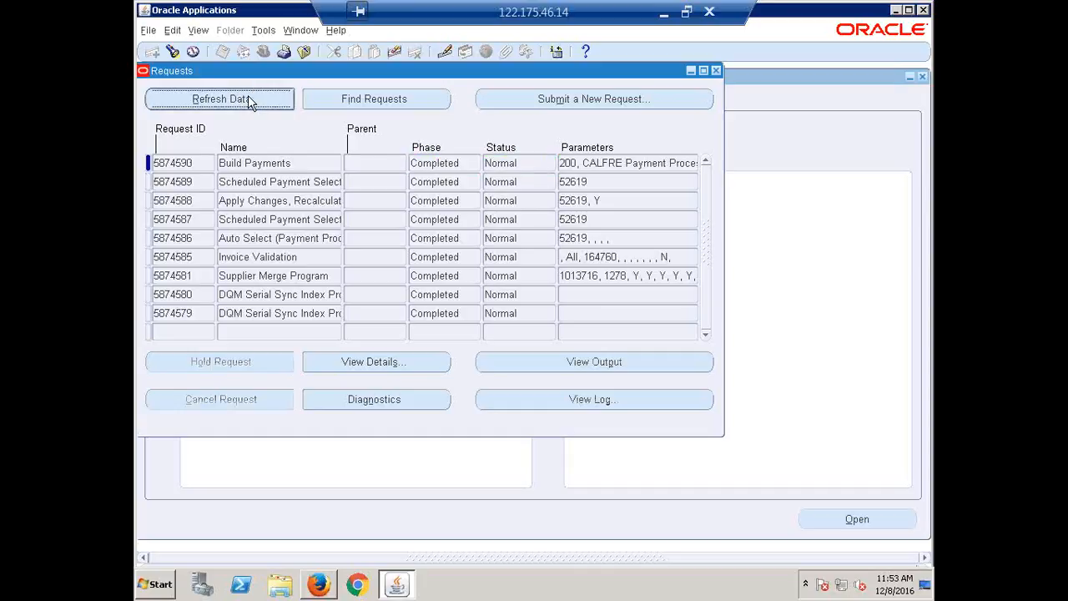
left_click(249, 98)
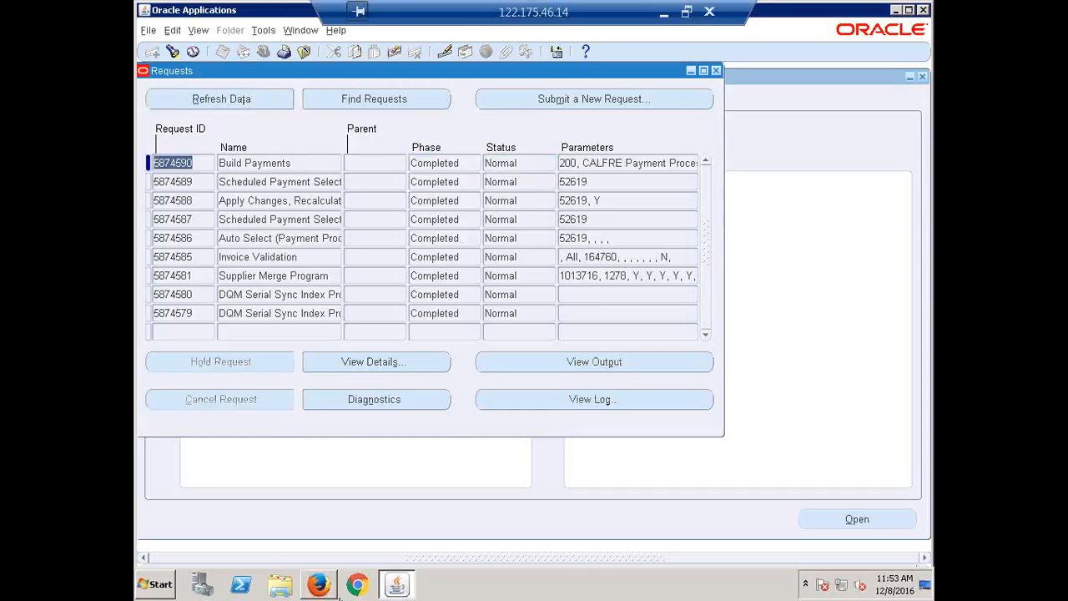
Return to the browser, rerun the search for CALFRE Payment Process Request and start the review of its proposed payments
left_click(333, 588)
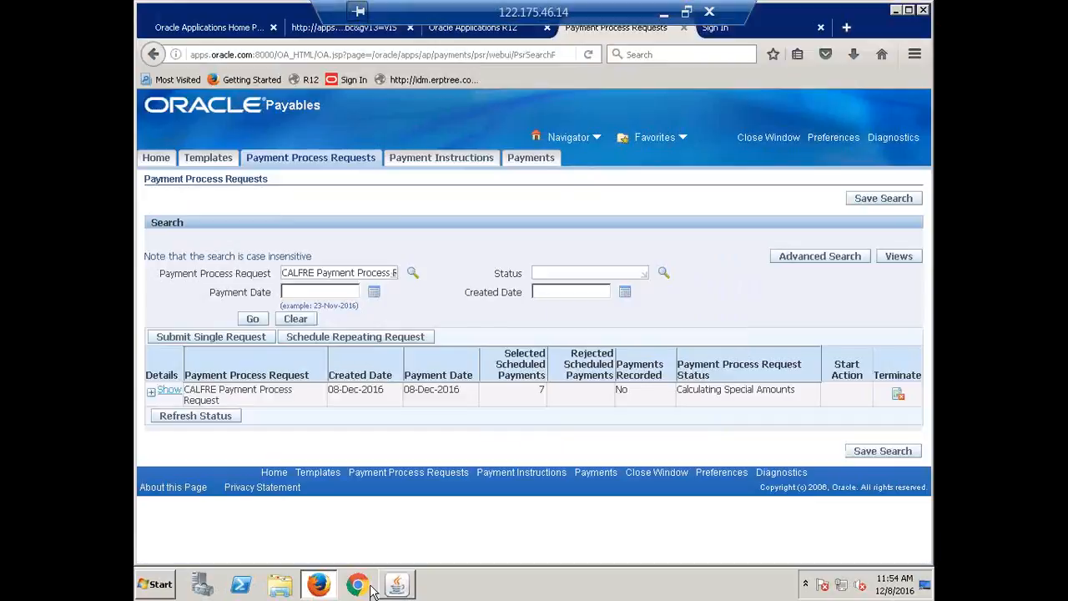
left_click(252, 319)
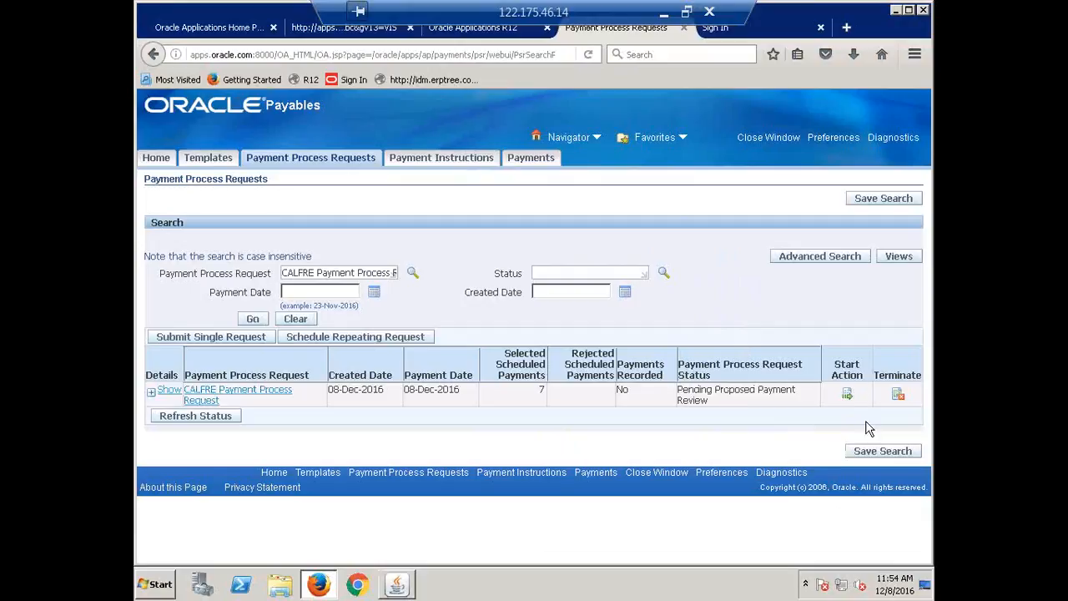
left_click(848, 395)
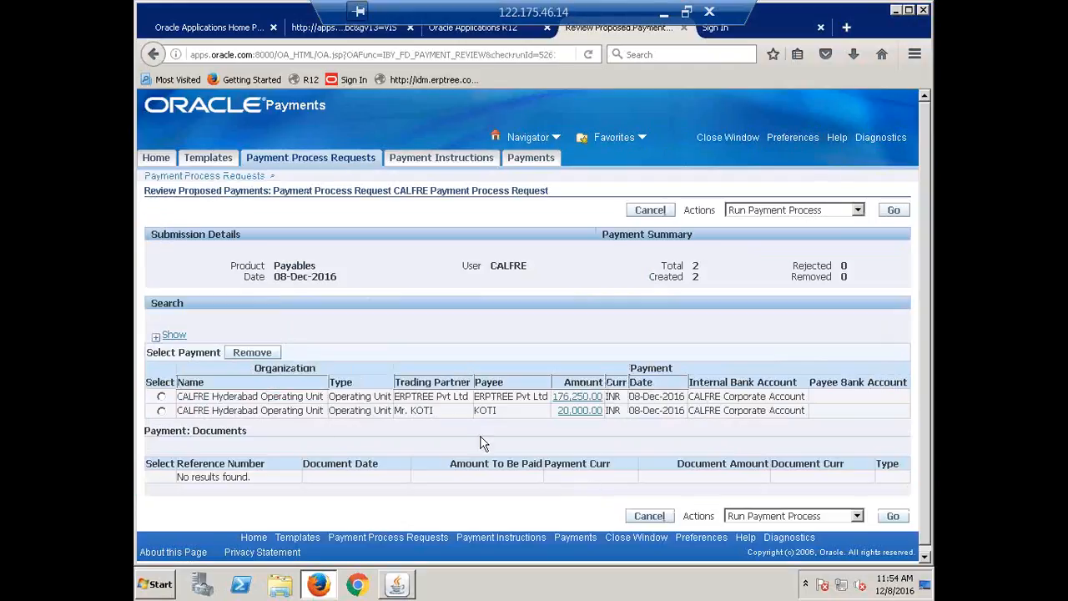
Examine the documents included in each of the two proposed payments, comparing their amounts to be paid
double_click(499, 396)
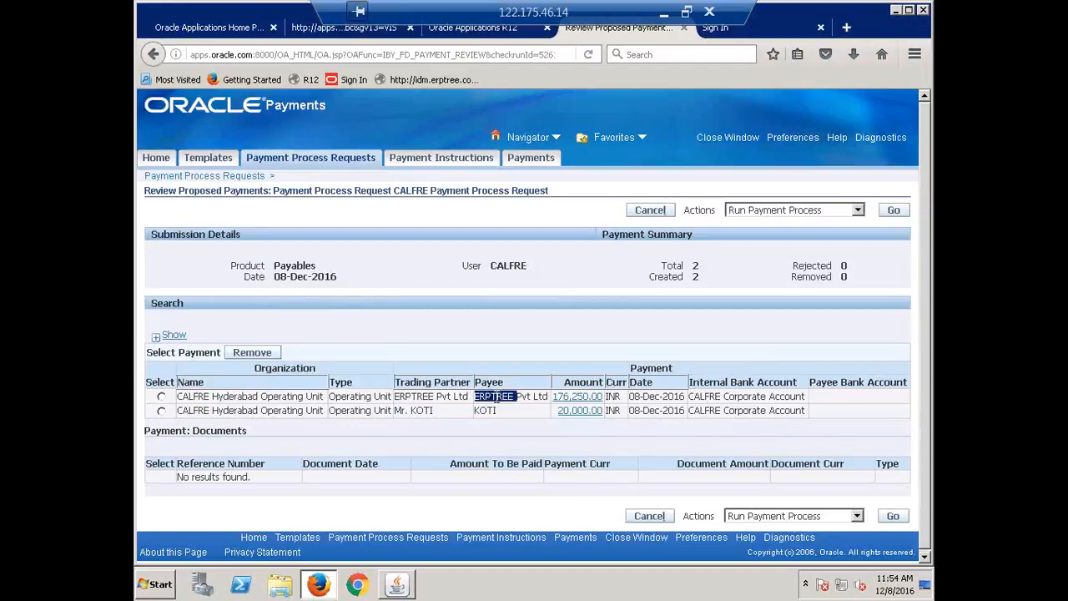
left_click(161, 395)
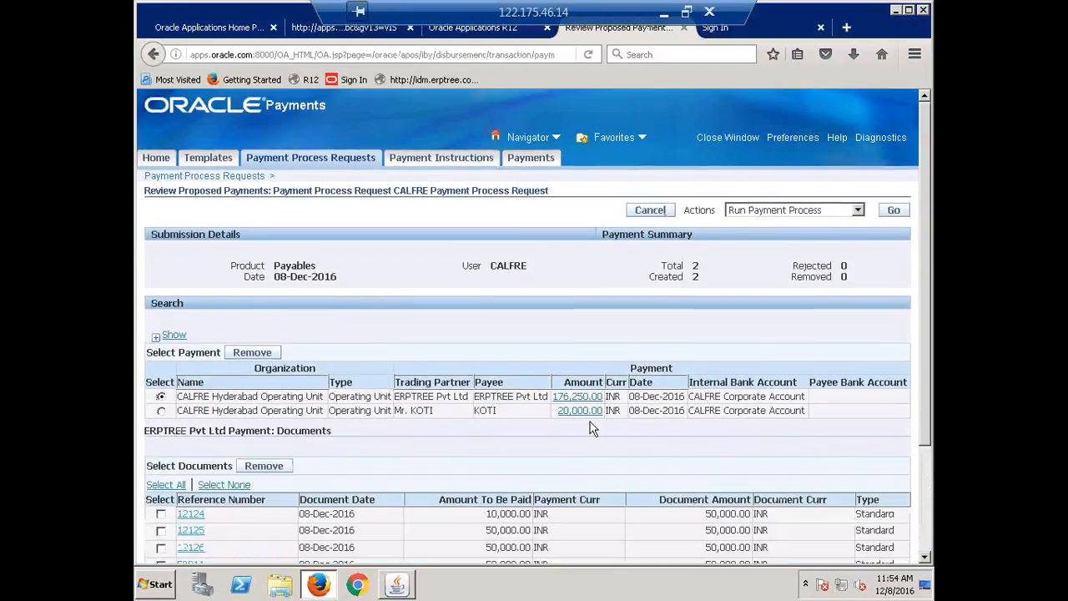
scroll(590, 428, "down", 3)
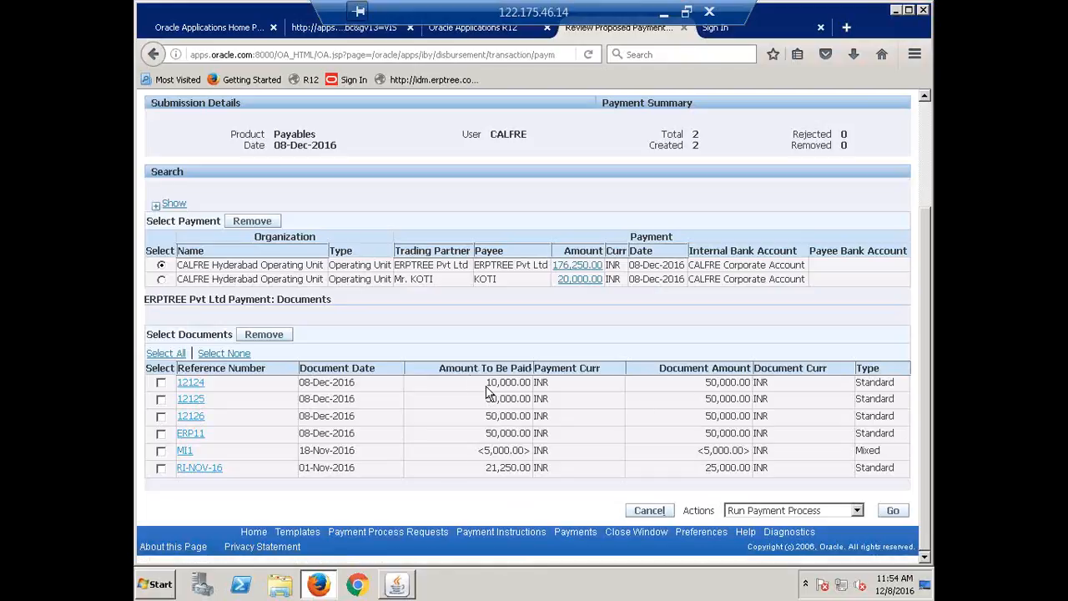
scroll(456, 463, "up", 3)
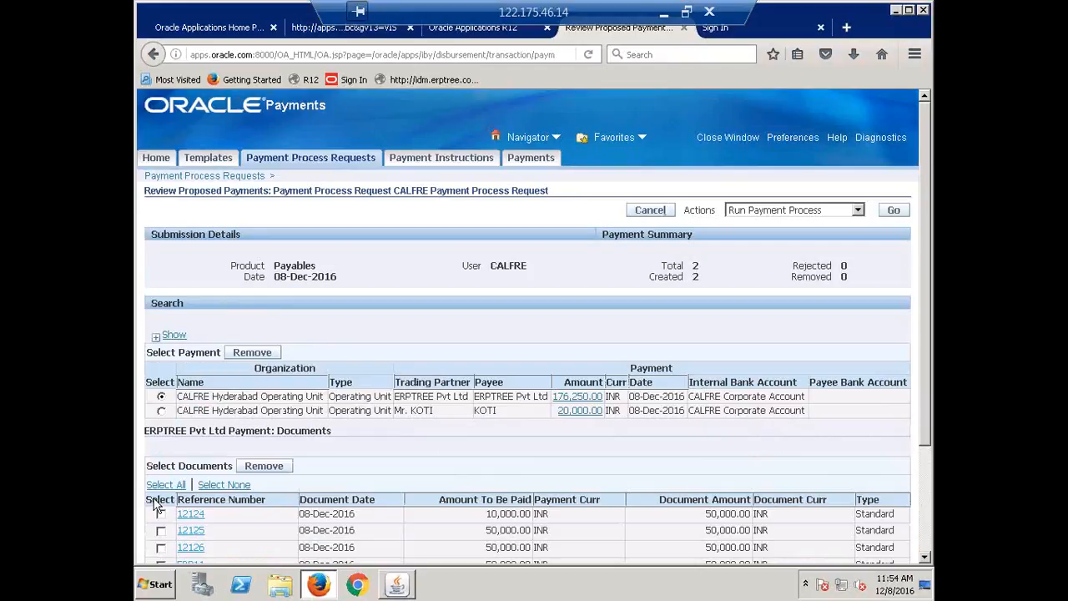
left_click(161, 411)
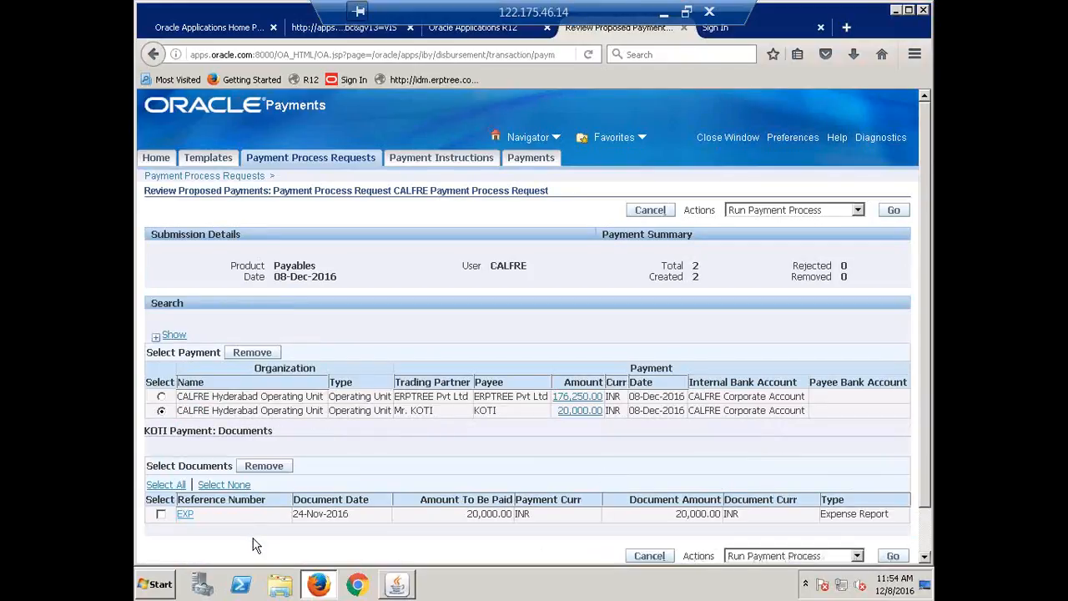
left_click(161, 396)
left_click(161, 411)
Submit the proposed payments with the Run Payment Process action
scroll(420, 397, "down", 1)
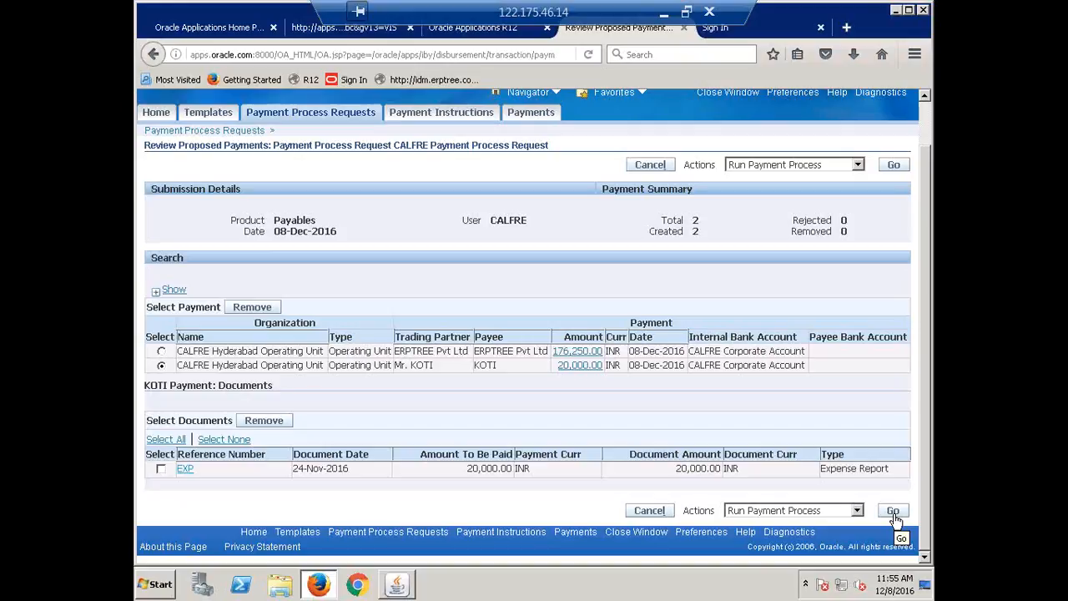
left_click(893, 511)
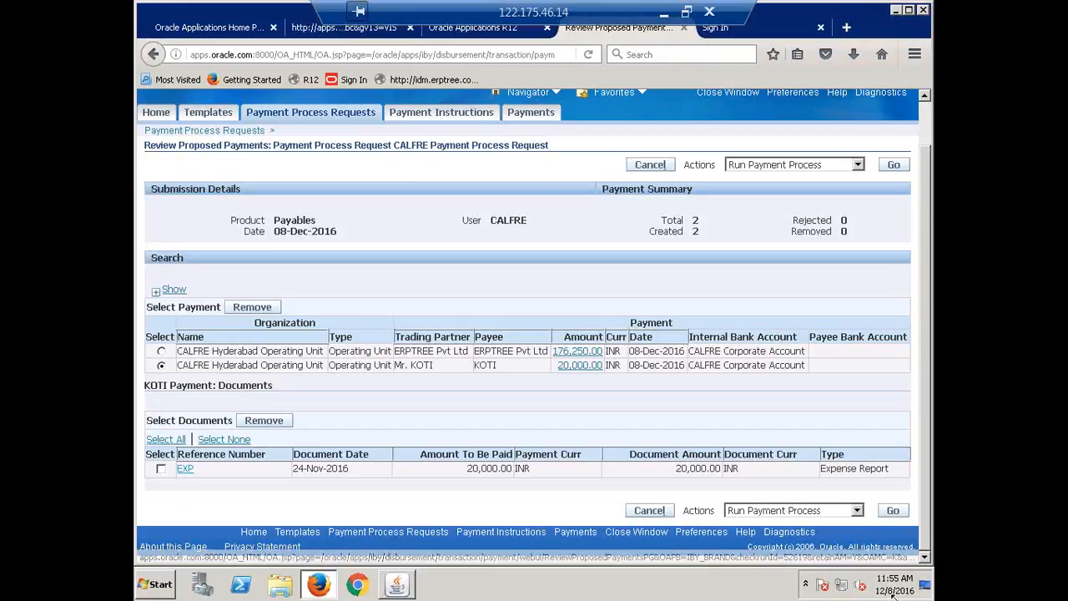
left_click(892, 511)
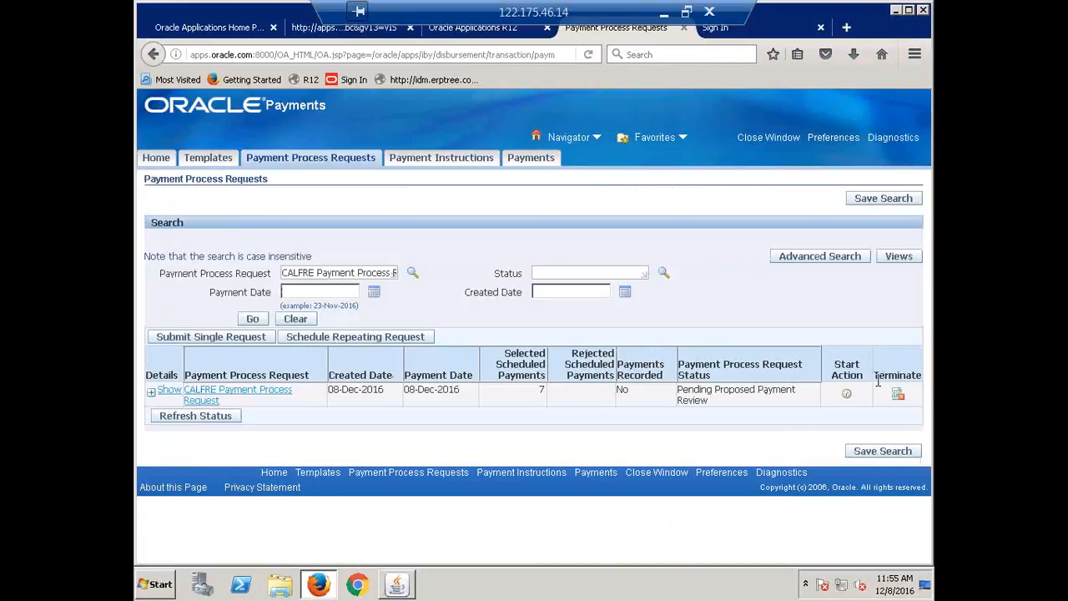
Rerun the payment process request search repeatedly to follow the status of CALFRE Payment Process Request through to formatting
left_click(251, 321)
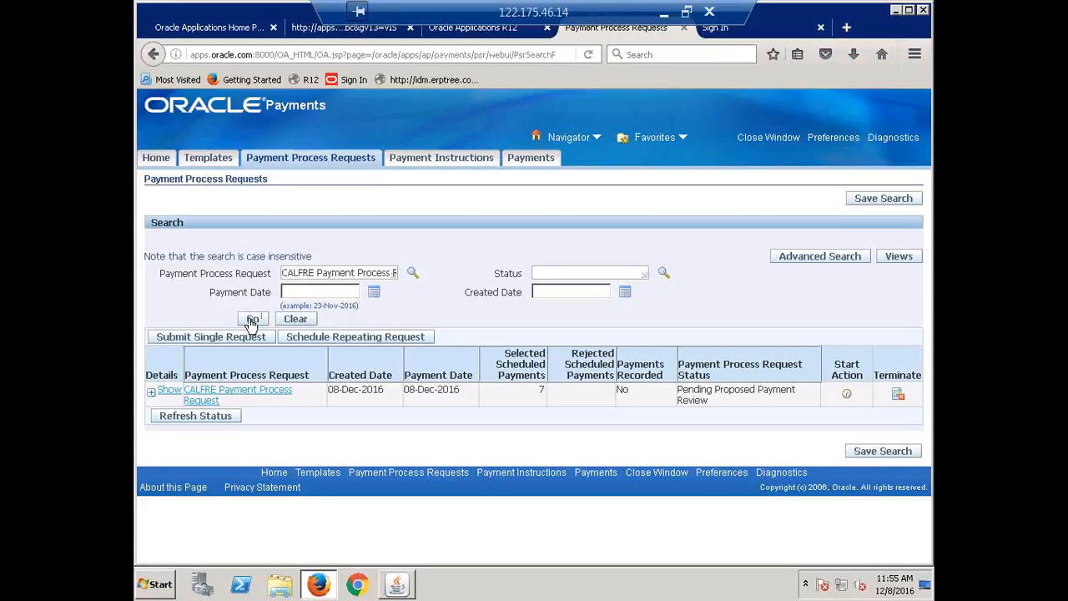
left_click(250, 320)
left_click(250, 320)
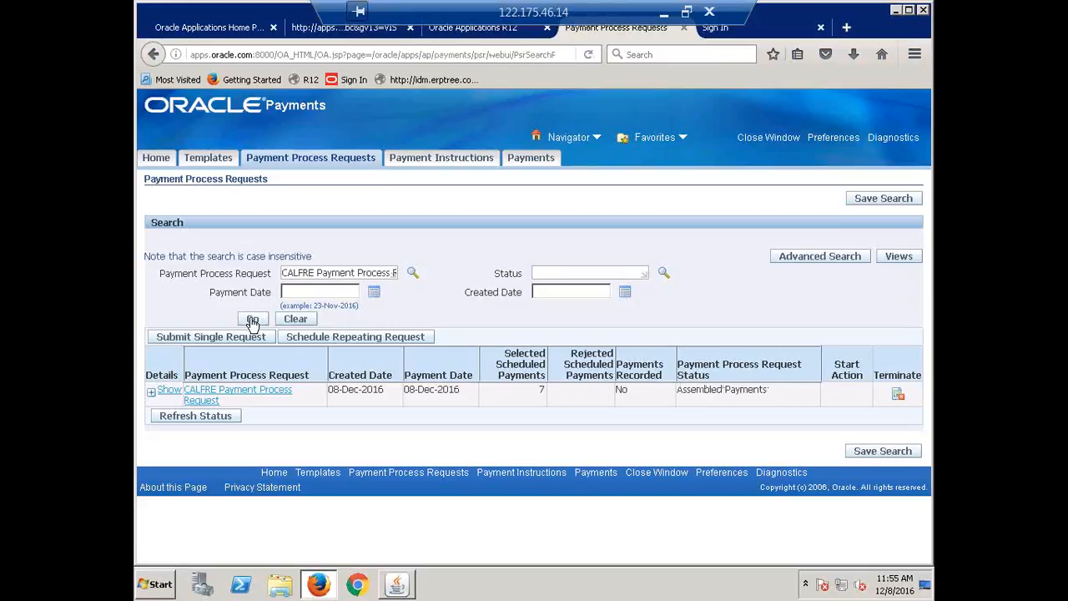
left_click(252, 321)
left_click(252, 320)
left_click(253, 321)
left_click(253, 320)
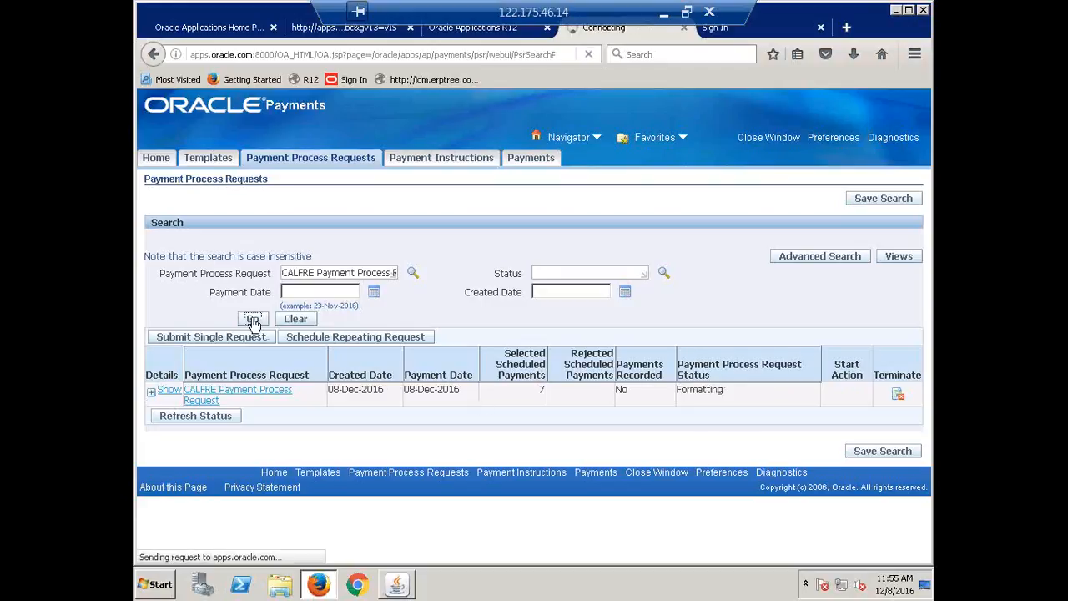
left_click(253, 321)
left_click(254, 323)
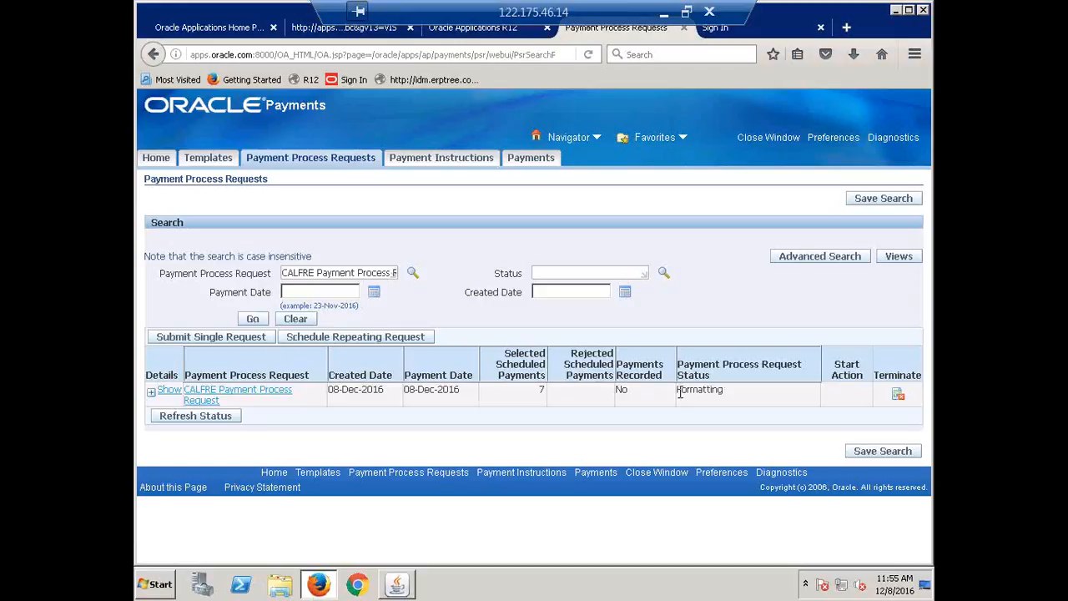
left_click_drag(678, 393, 729, 405)
left_click(745, 386)
left_click(252, 318)
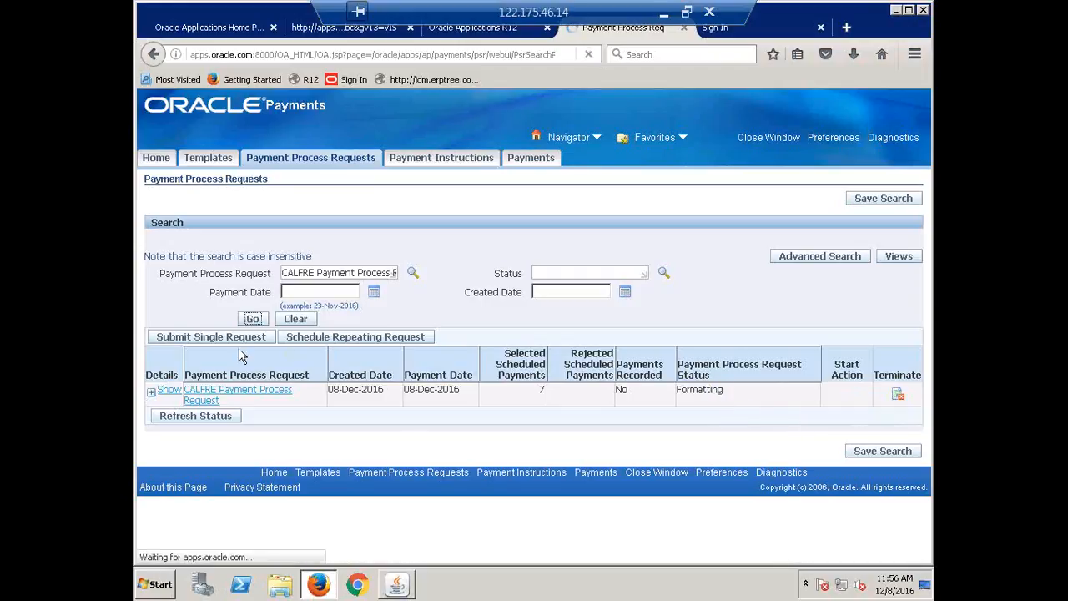
Expand the request's details, take action on its payment instruction and print the payment documents with the printer noprint
left_click(152, 398)
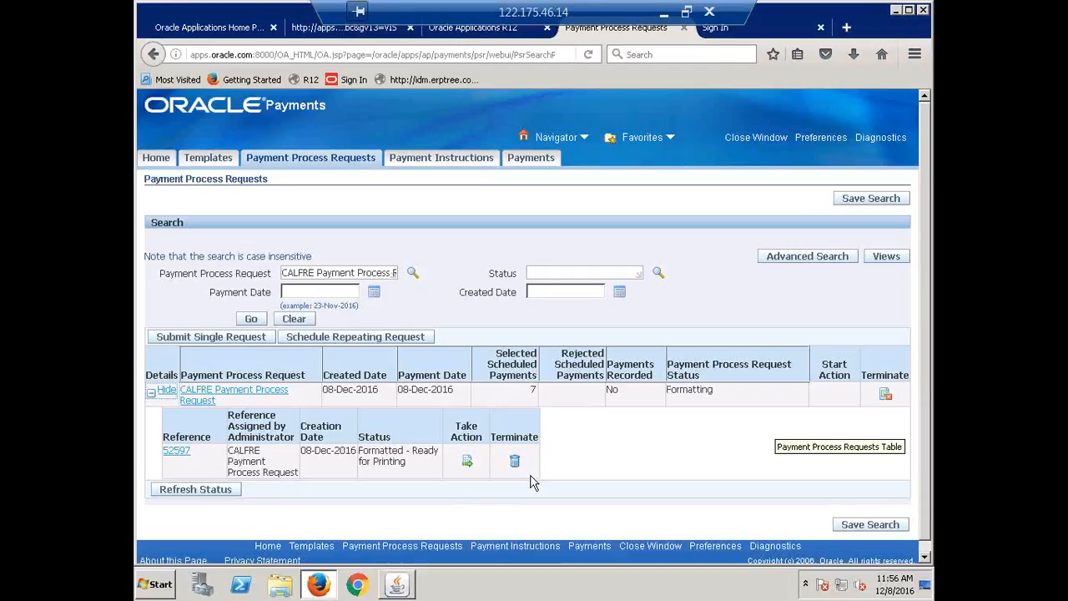
left_click(467, 462)
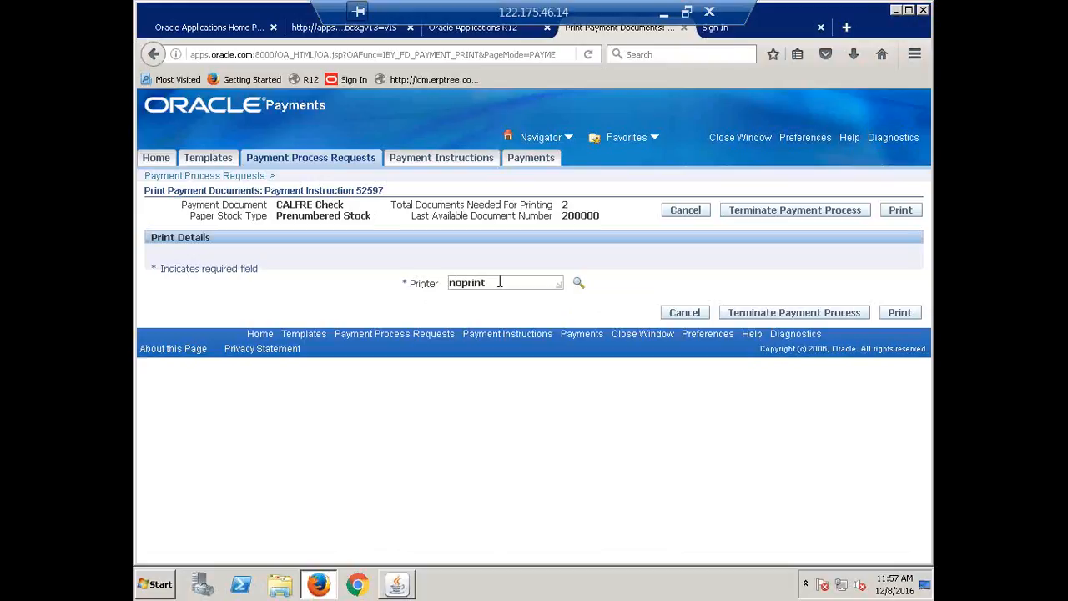
left_click_drag(500, 282, 444, 284)
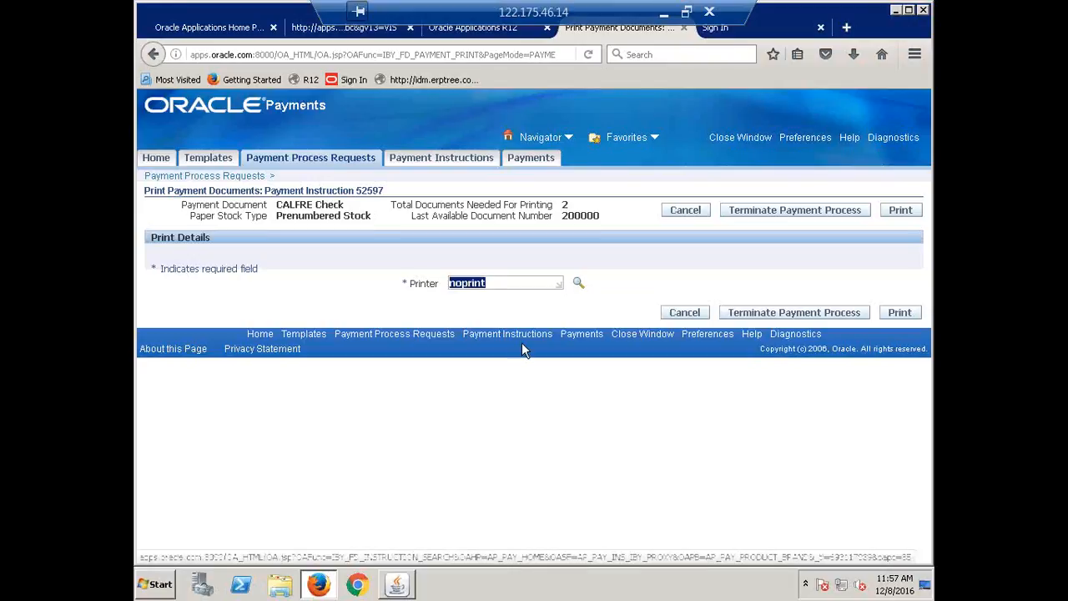
left_click(501, 302)
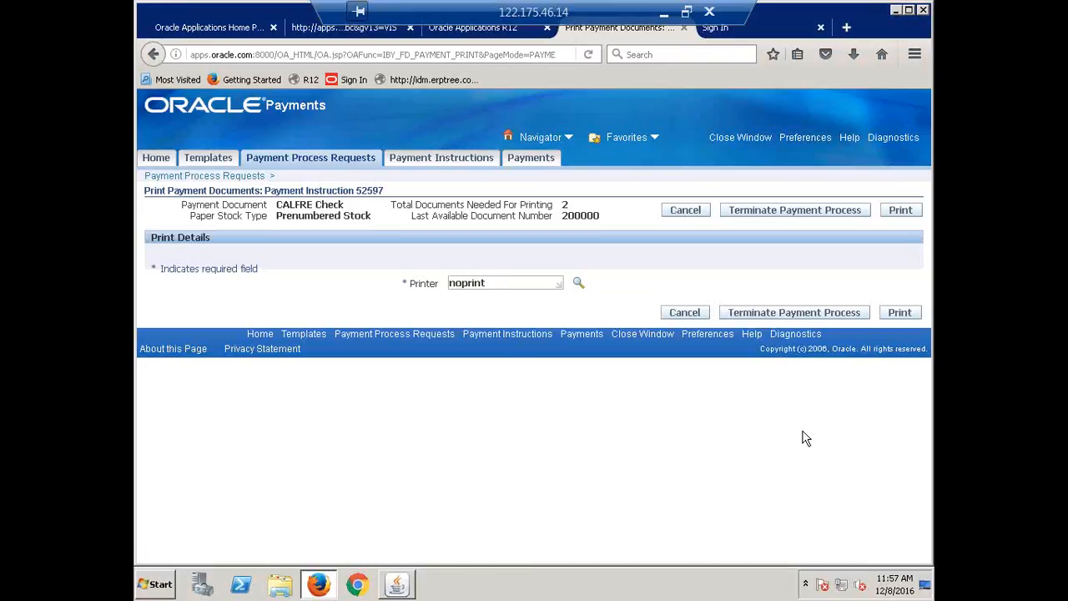
left_click(901, 312)
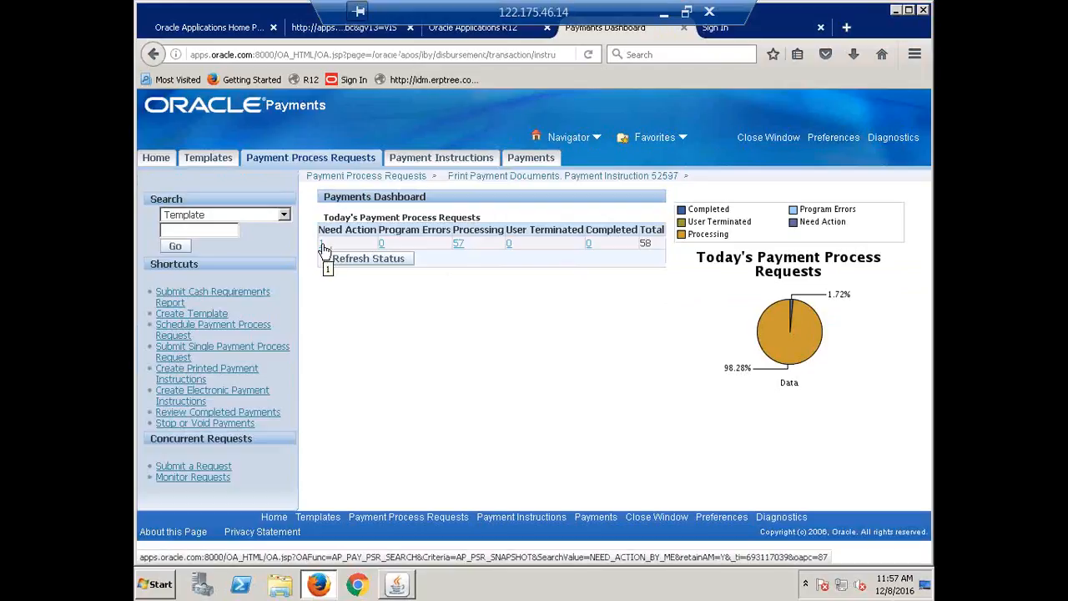
Go back to the payment process requests, refresh the search and open the request's payment instruction through its available action
left_click(322, 161)
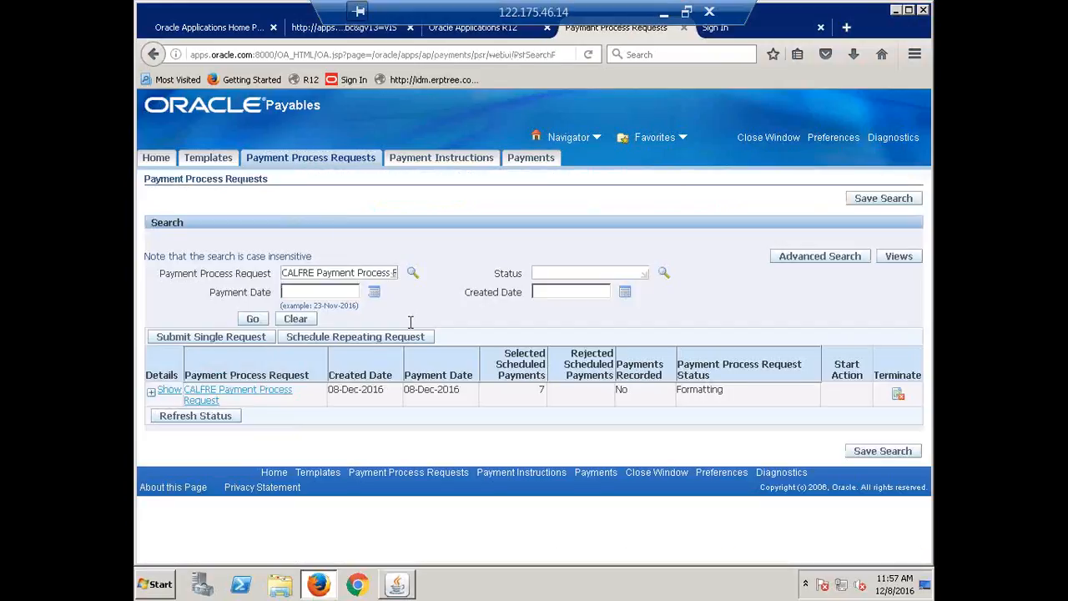
left_click(252, 320)
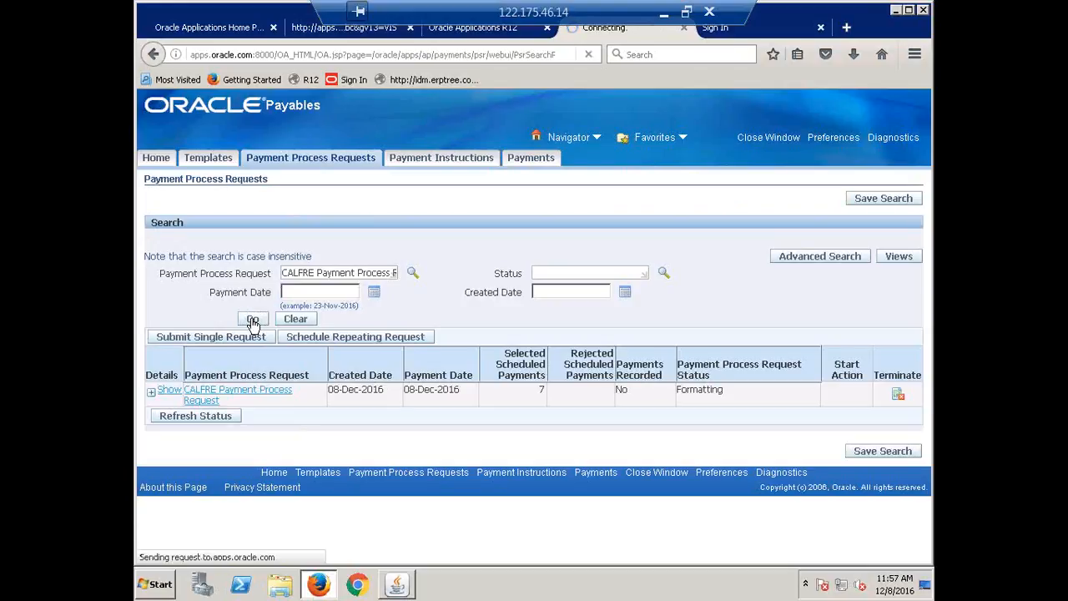
left_click(153, 395)
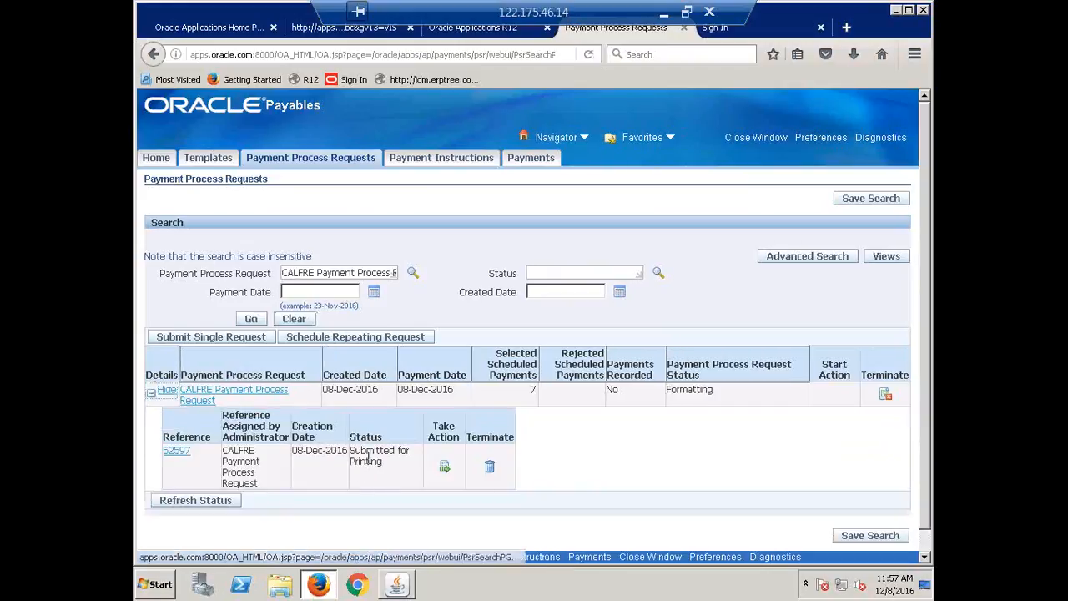
left_click(443, 472)
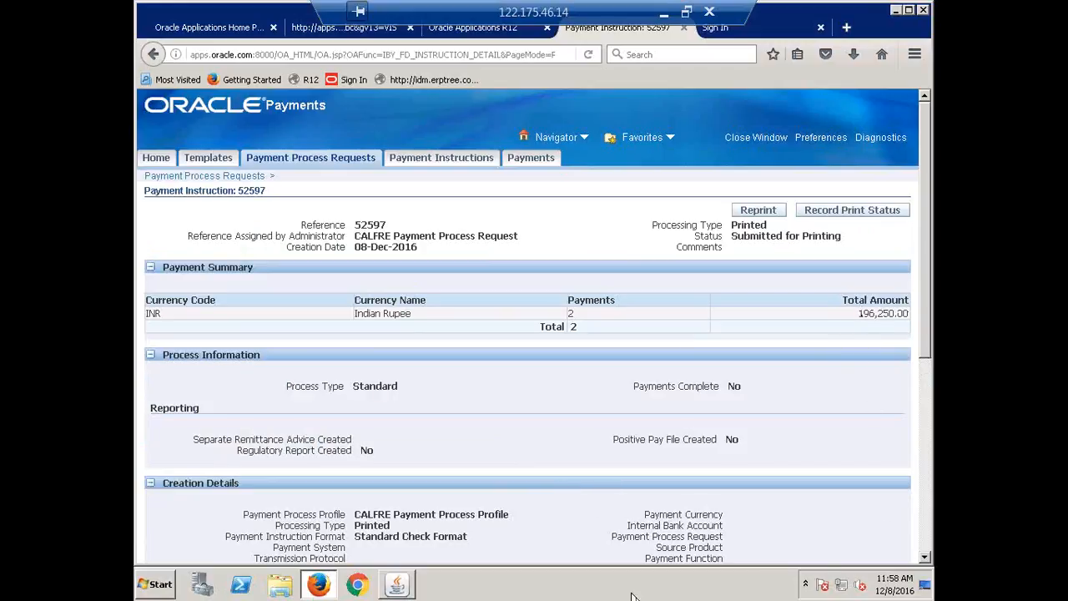
Review the payment instruction's summary and individual payments, and open the recording of its print status
double_click(573, 314)
scroll(582, 422, "down", 5)
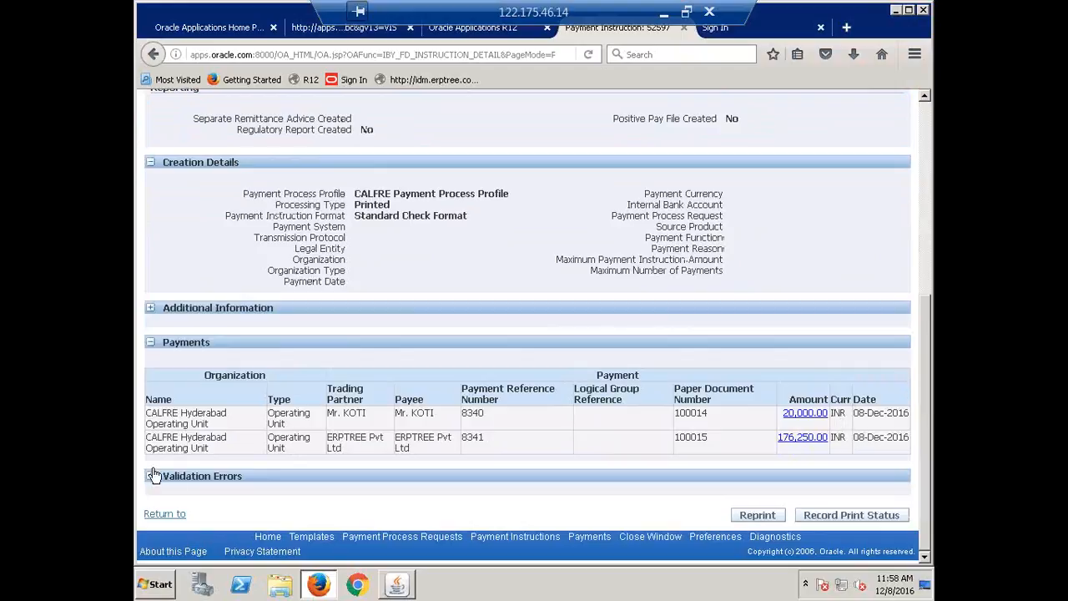
scroll(588, 459, "up", 5)
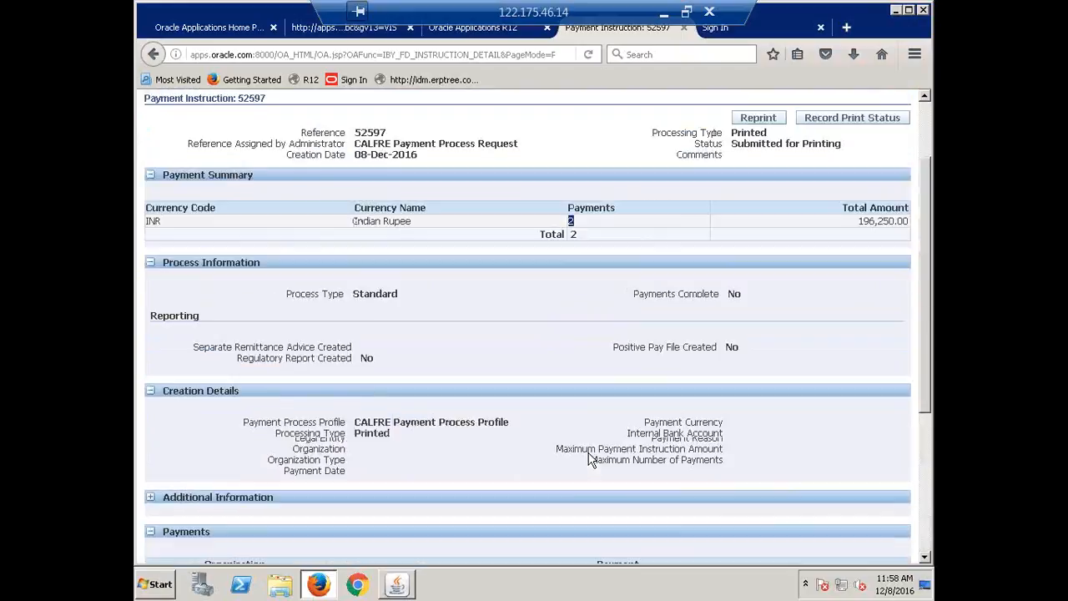
scroll(588, 459, "up", 1)
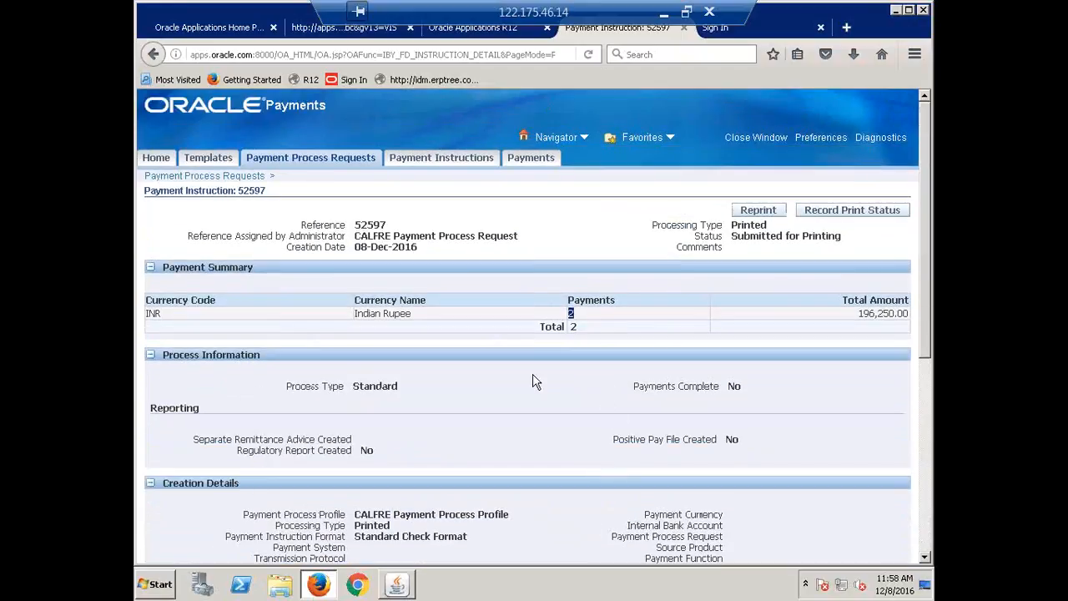
left_click(841, 214)
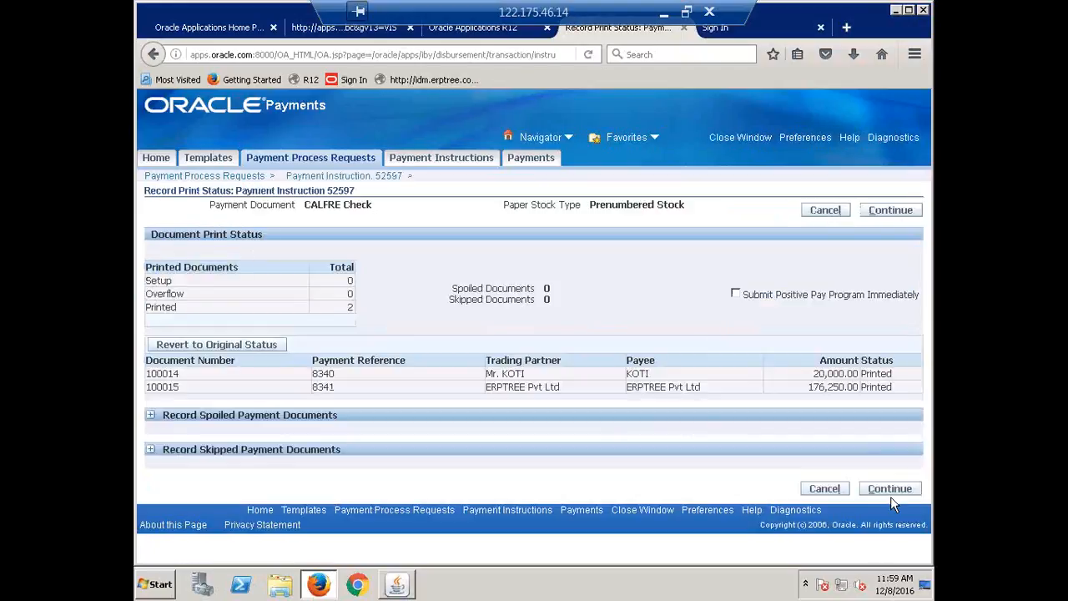
Check that both payment documents are marked Printed, continue to the review and apply the final print status for the payment instruction
double_click(876, 373)
double_click(878, 387)
double_click(876, 374)
left_click(690, 412)
left_click(890, 491)
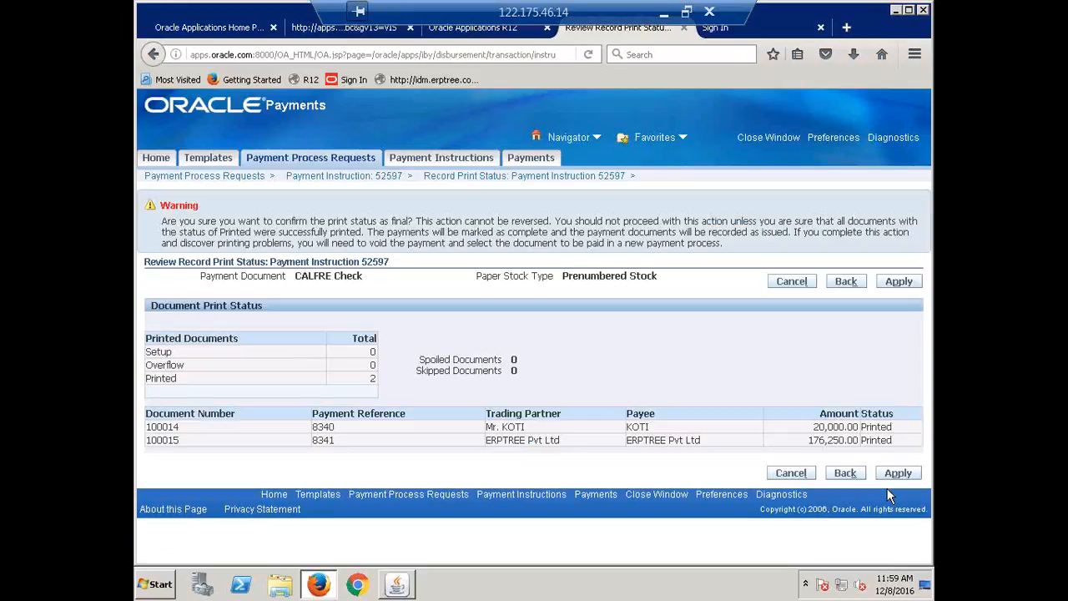
left_click(898, 282)
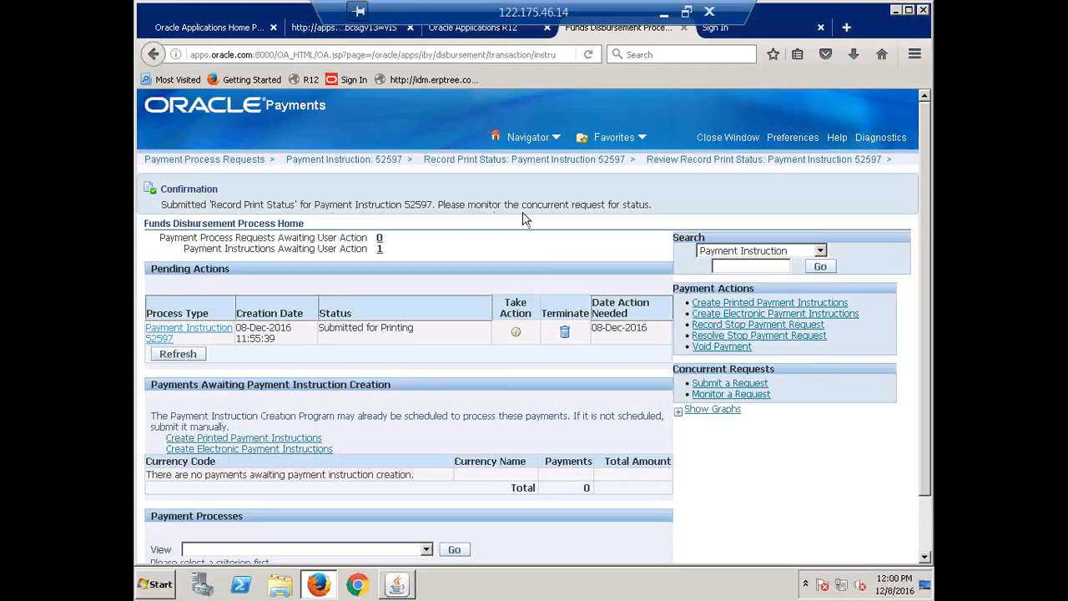
Switch to the Oracle Applications forms window, refresh the concurrent requests to check Record Print Status, and close the request list
left_click(397, 585)
left_click(224, 102)
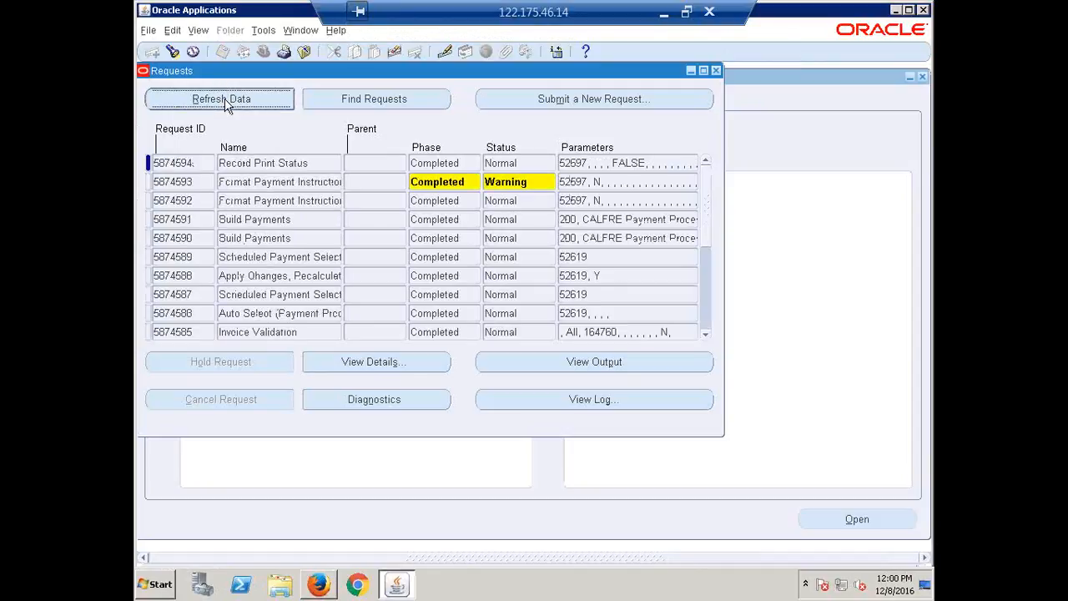
left_click(284, 183)
left_click(288, 162)
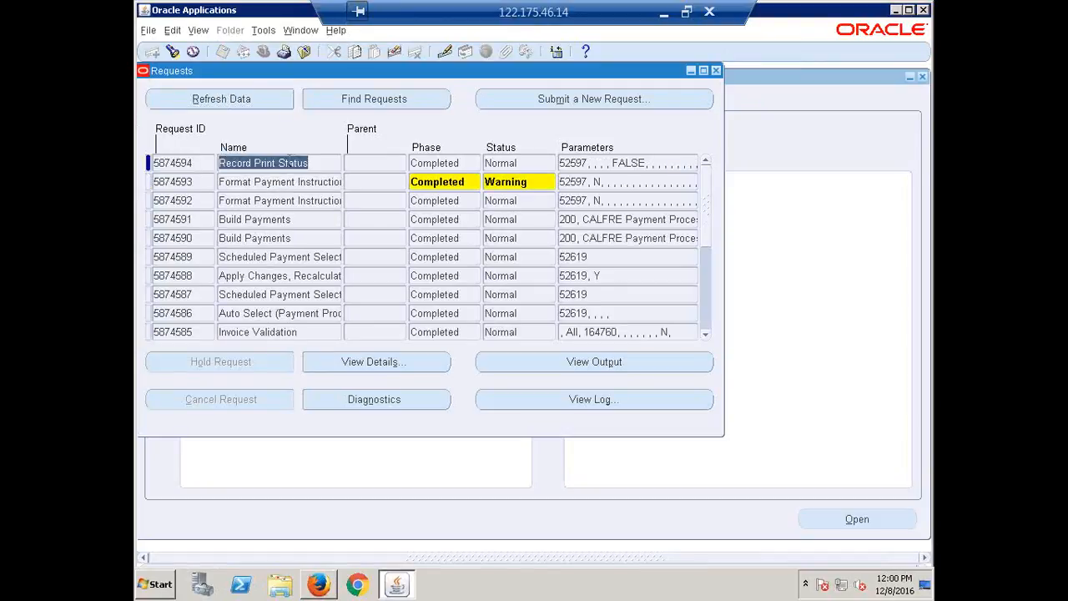
left_click(215, 99)
left_click(217, 100)
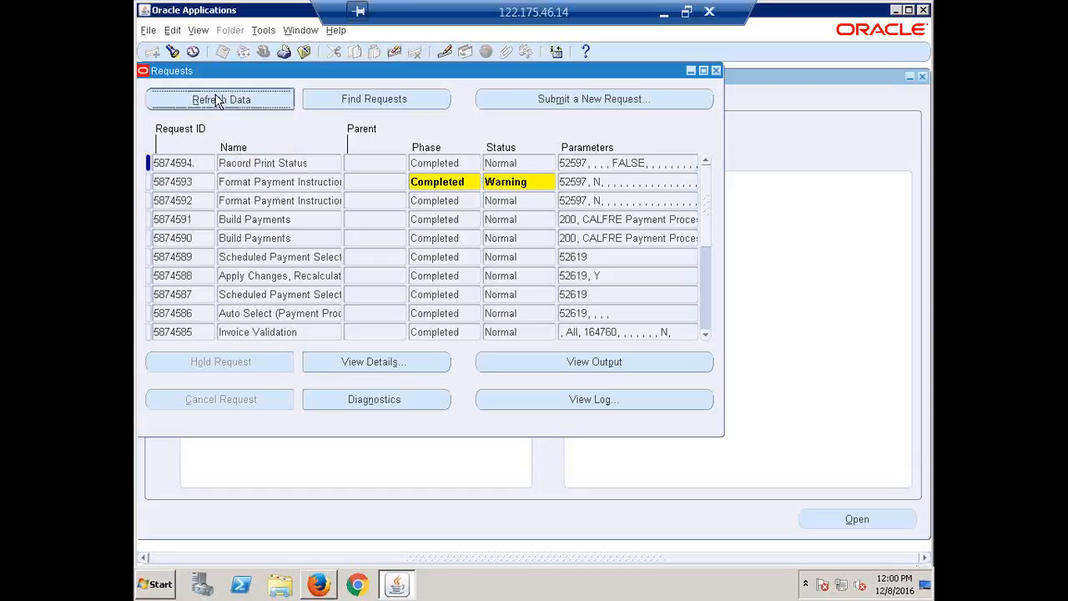
left_click(716, 71)
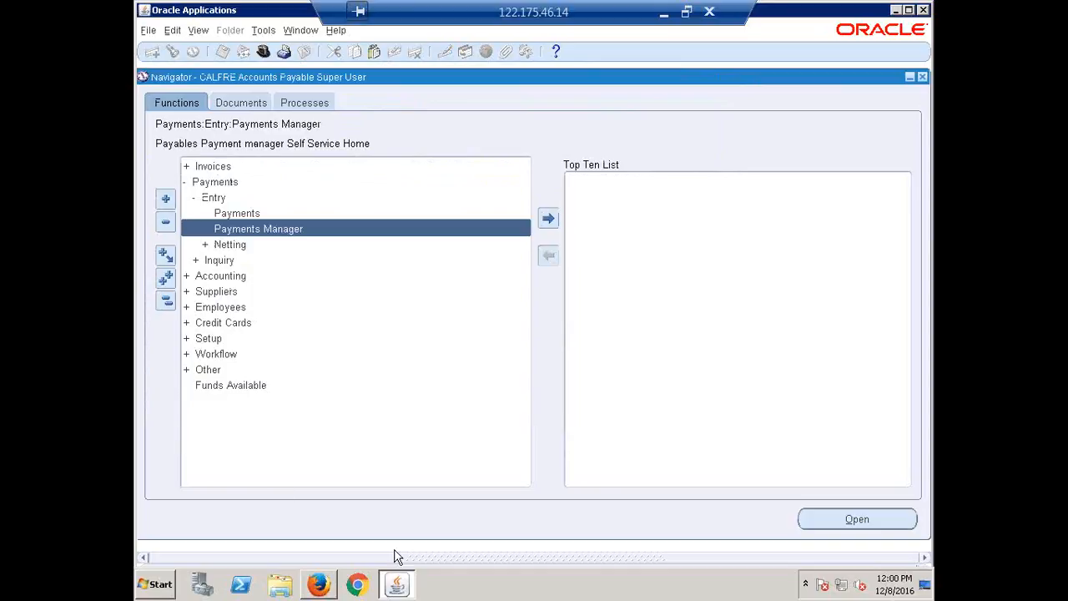
Return to the payment process requests in Firefox, check the status of CALFRE Payment Process Request and expand its details
left_click(331, 588)
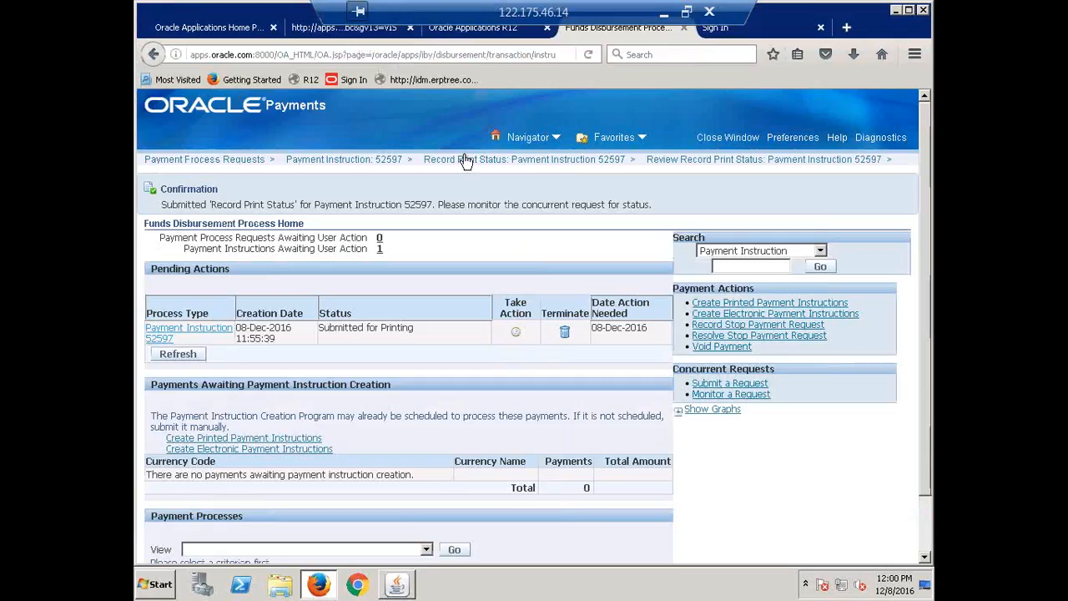
left_click(213, 159)
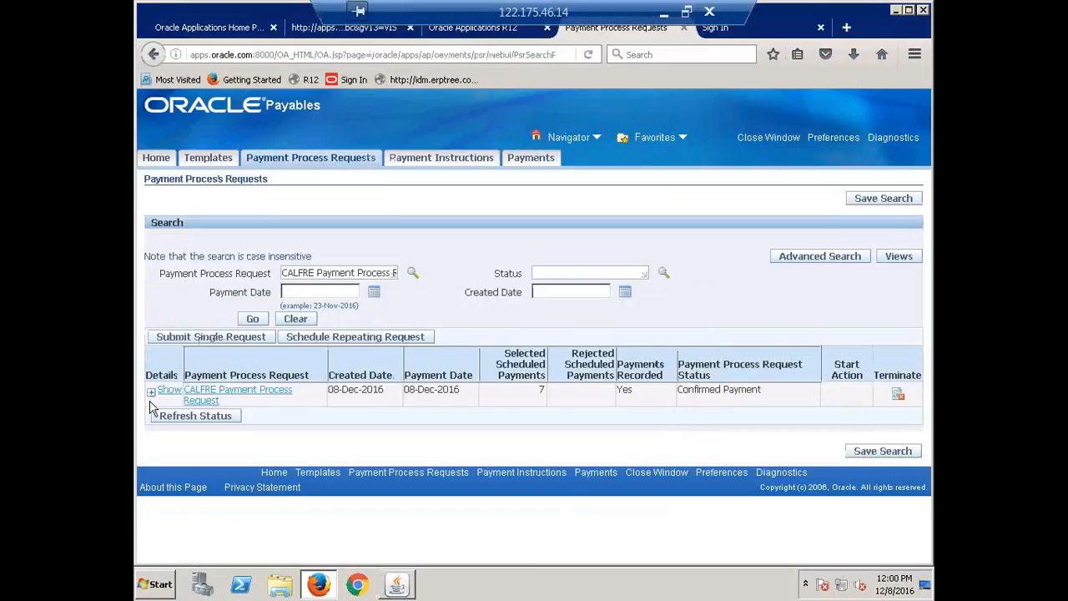
triple_click(737, 393)
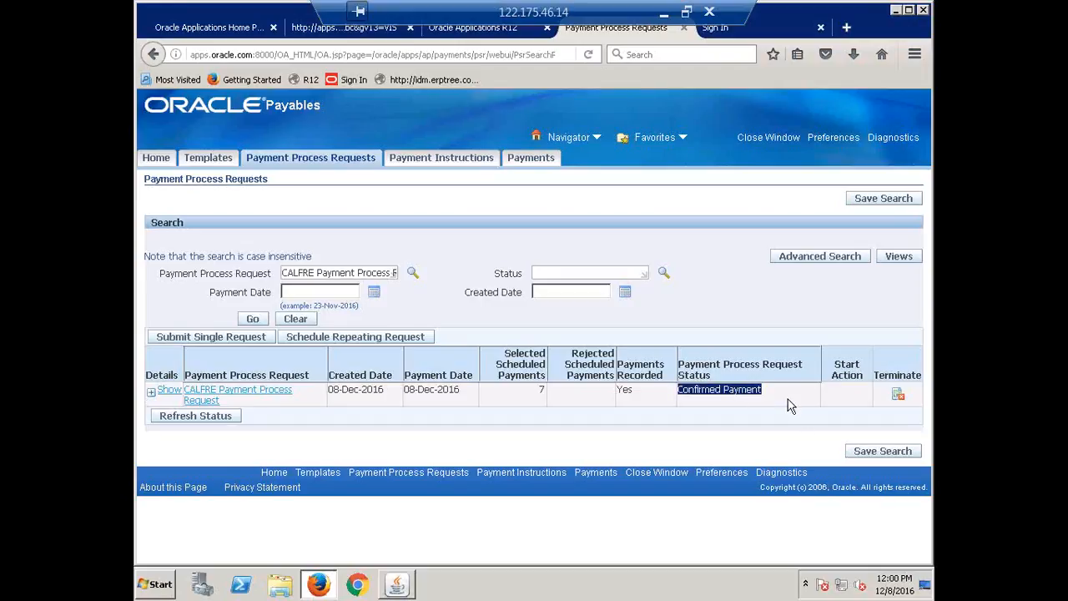
left_click(769, 400)
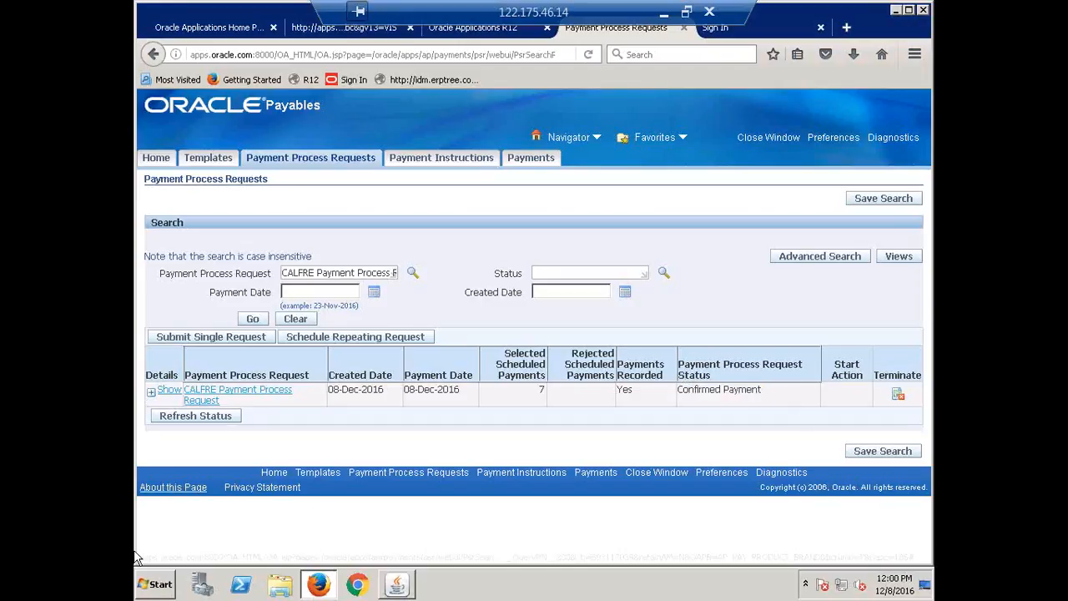
left_click(149, 394)
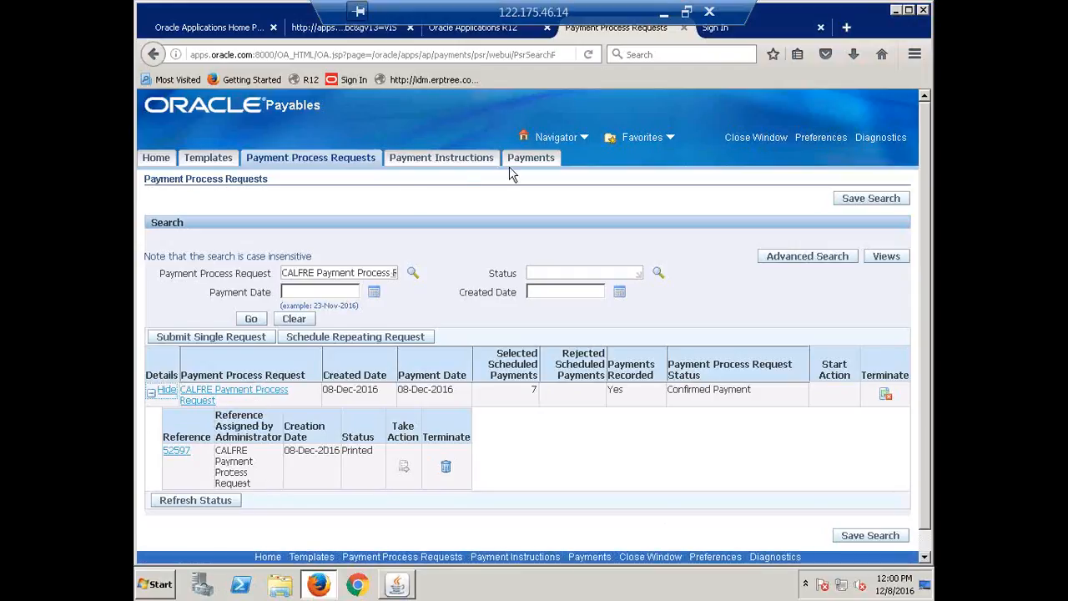
Search the individual payments by payment date 08-Dec-2016
left_click(530, 158)
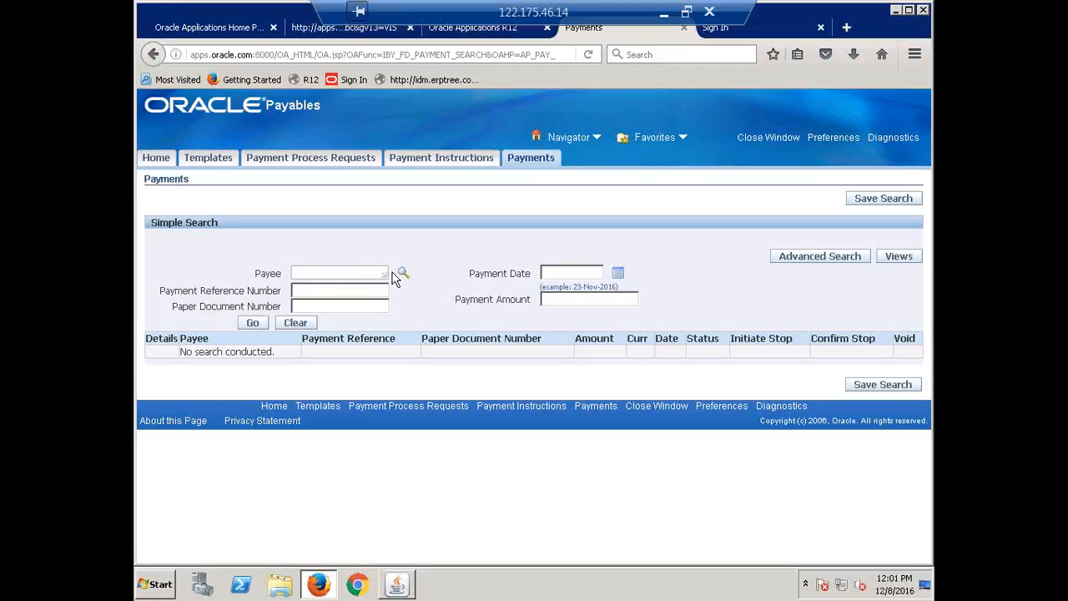
left_click(618, 274)
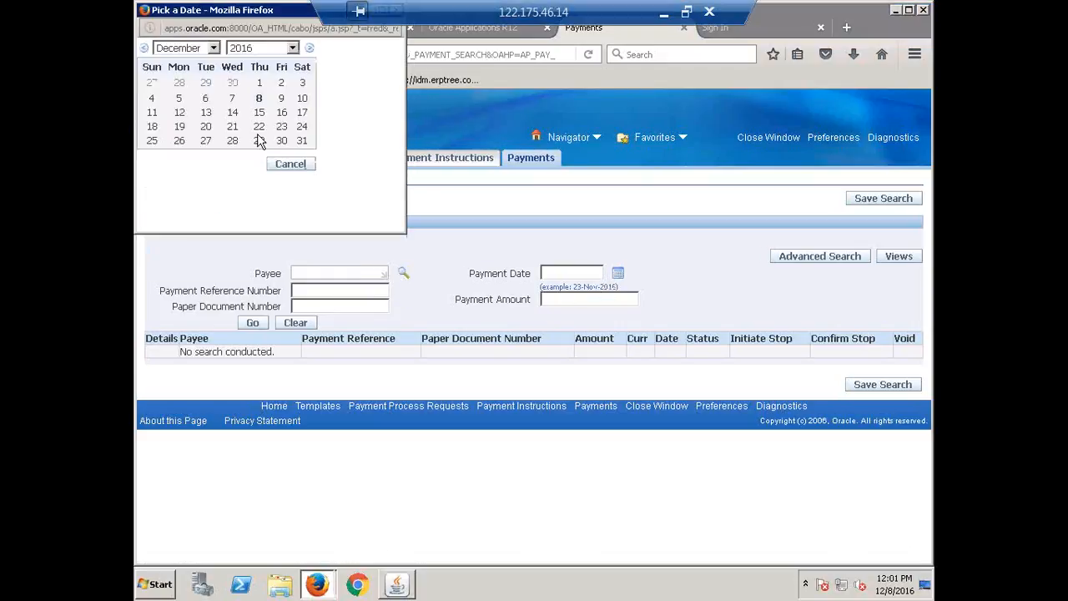
left_click(259, 100)
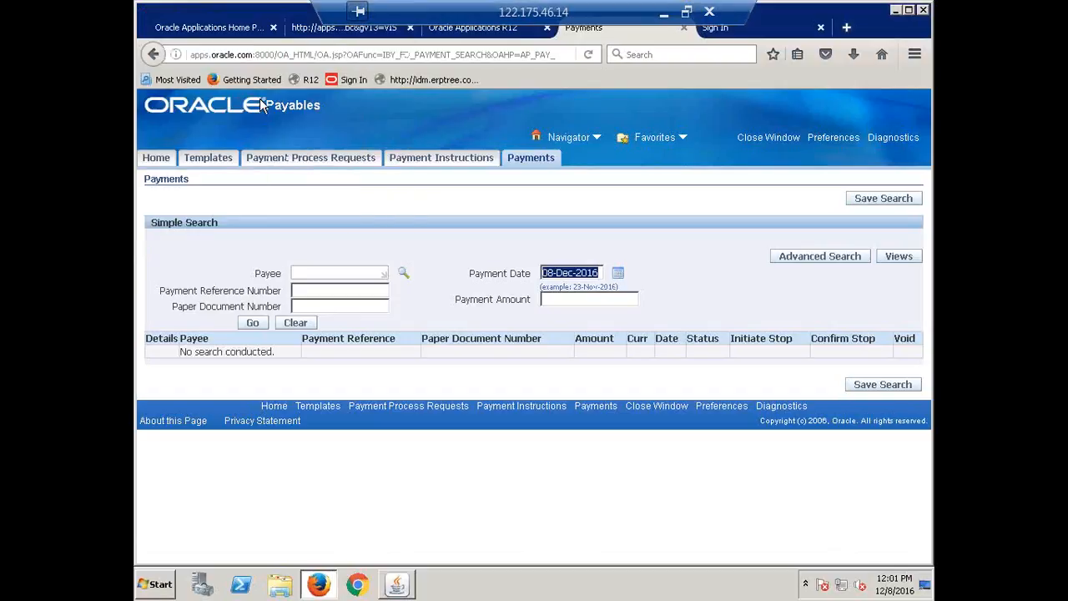
left_click(258, 325)
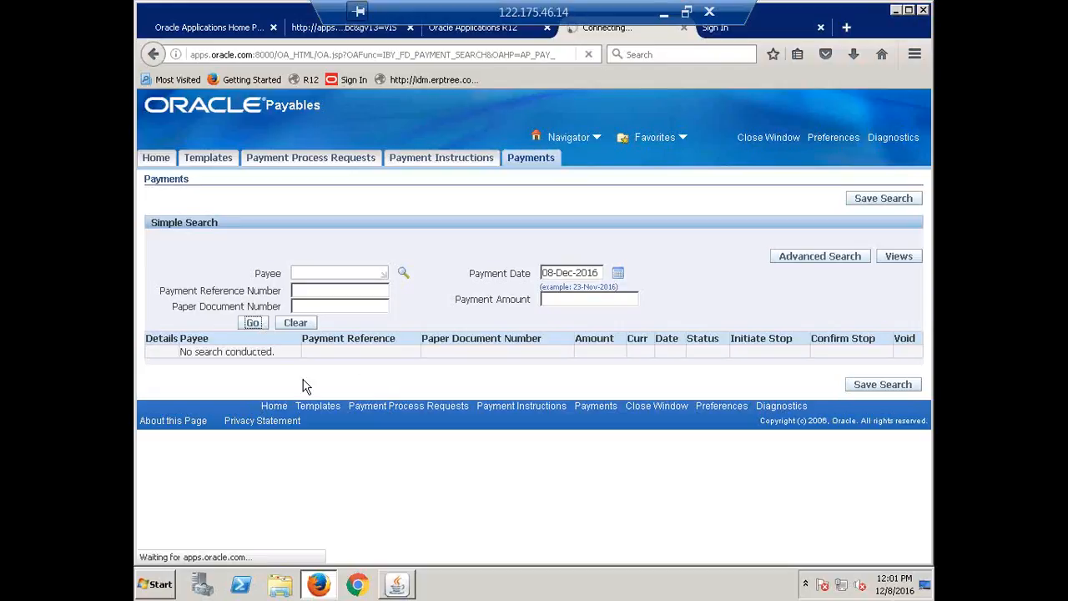
left_click(254, 325)
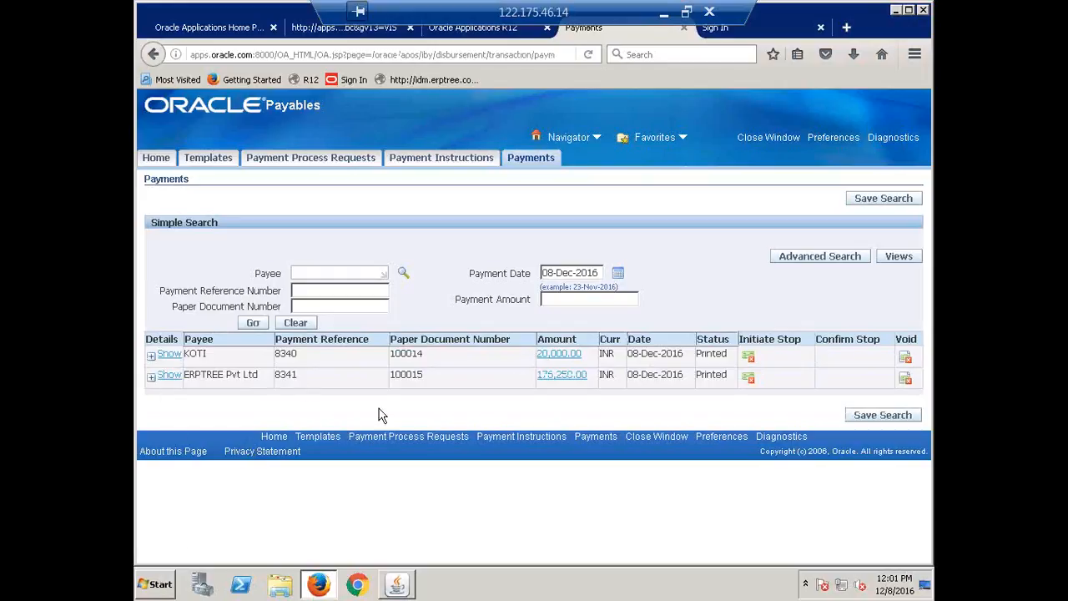
Open the payment to ERPTREE Pvt Ltd and review its payment details, process information and the documents it pays
left_click(152, 380)
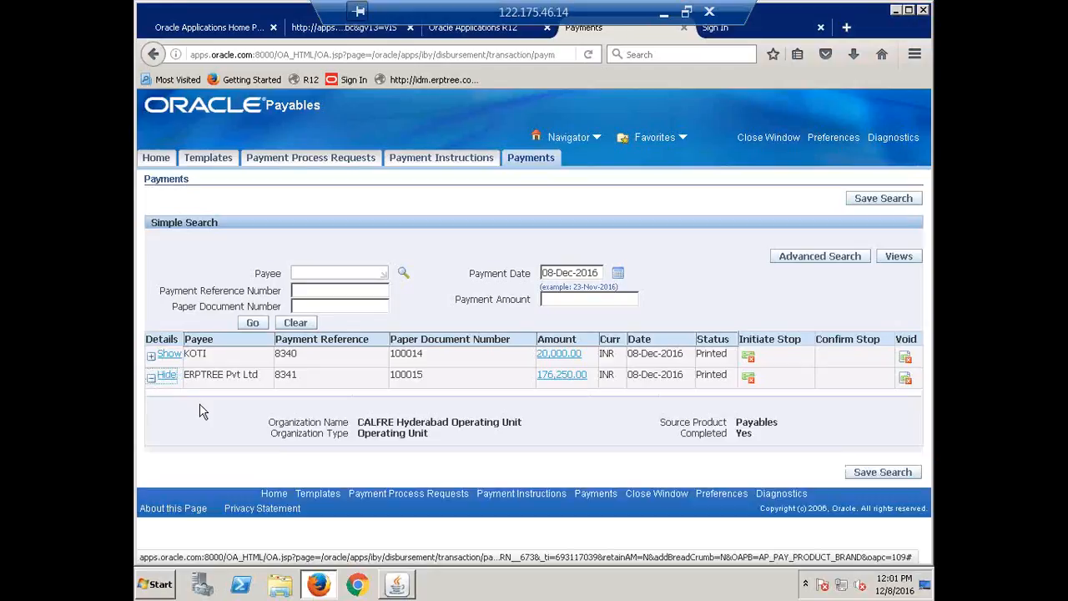
left_click(564, 376)
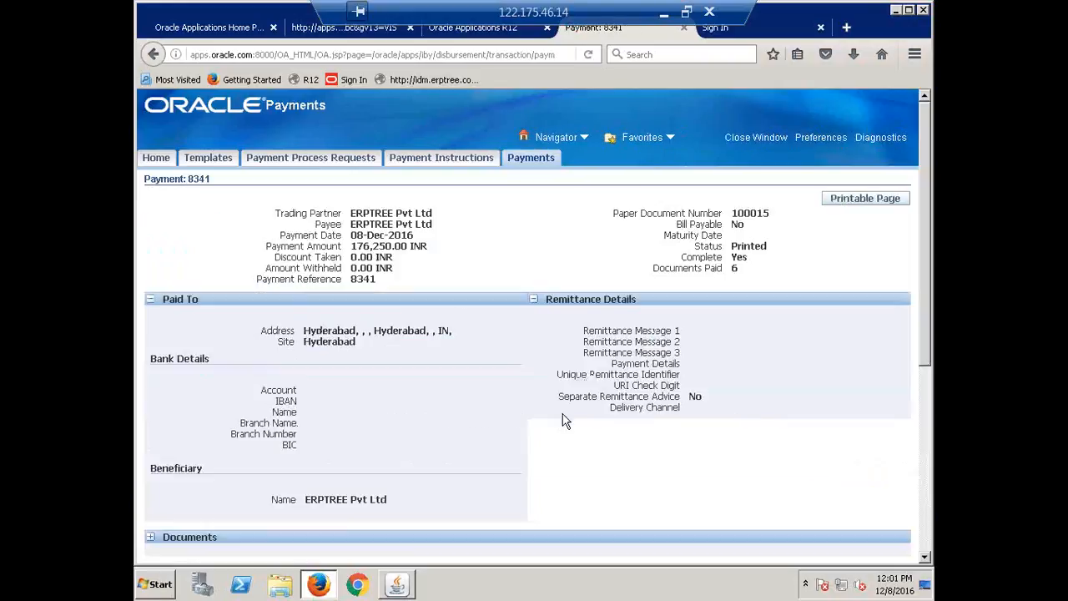
scroll(509, 382, "down", 5)
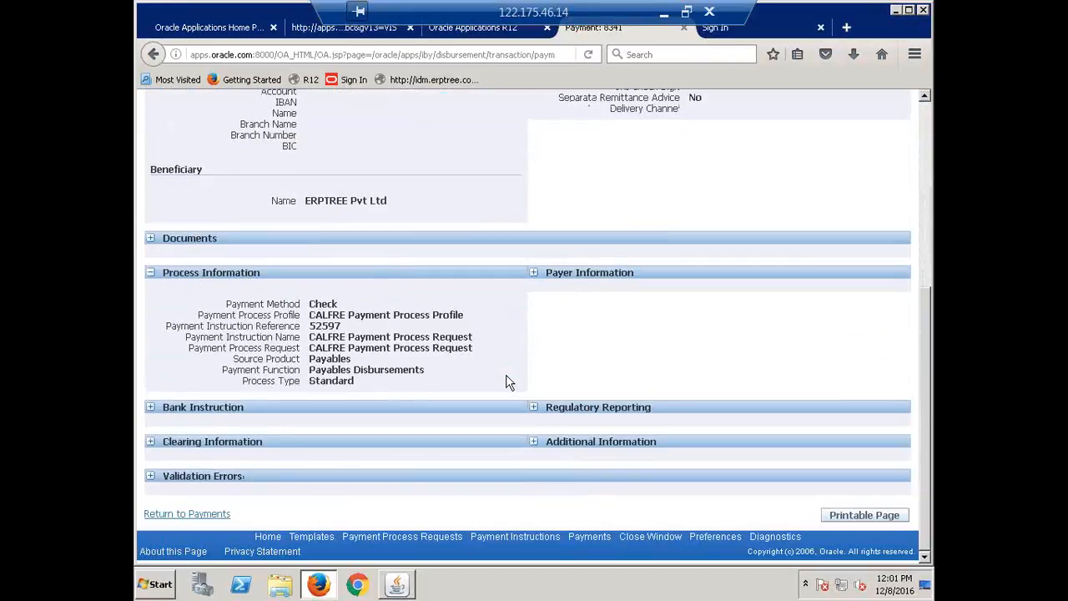
left_click(151, 239)
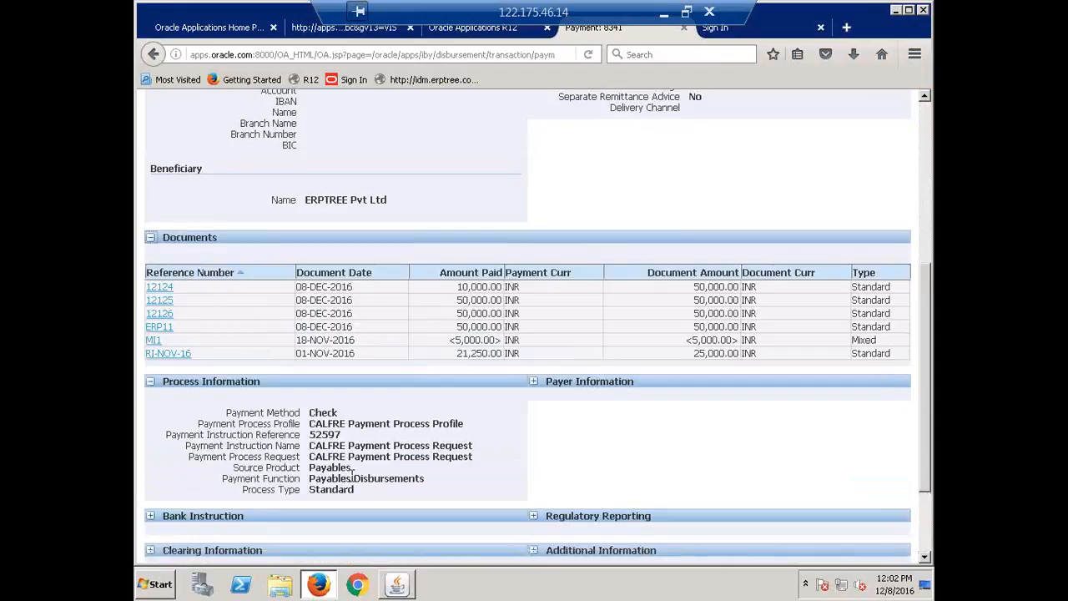
scroll(352, 472, "up", 5)
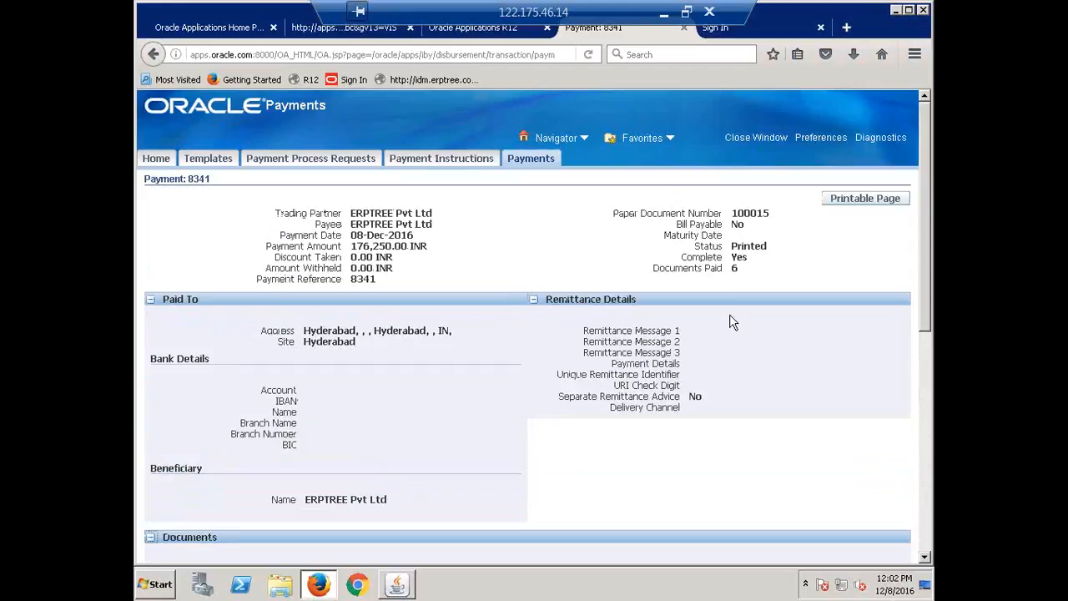
left_click(538, 160)
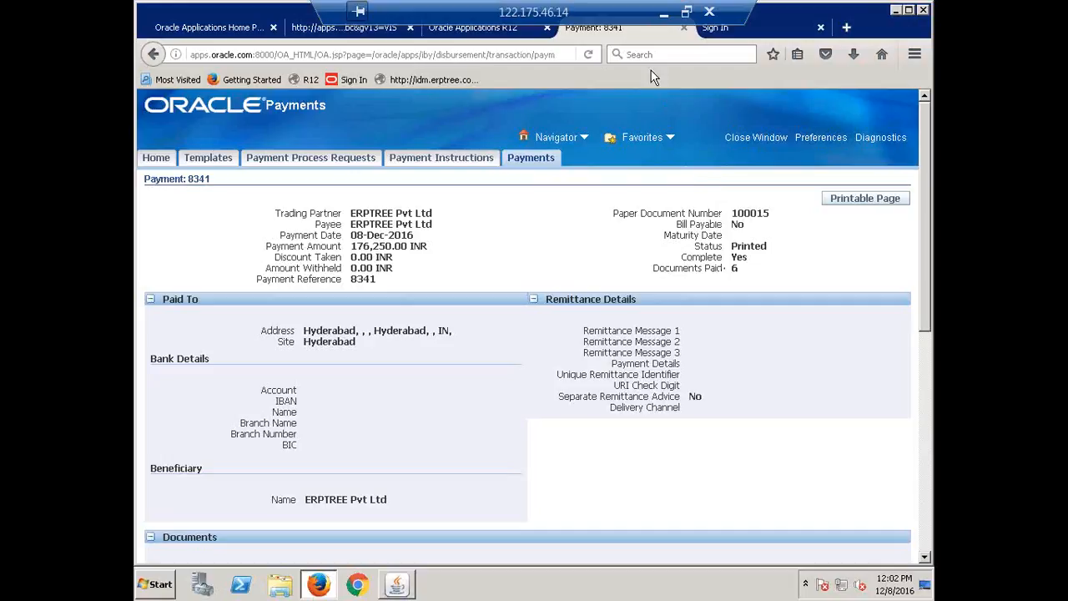
Switch to Recap.xlsx in Excel, mark the Payment Manager / Payment Proces Request (PPR) topic as Done in column B and save the workbook
left_click(664, 12)
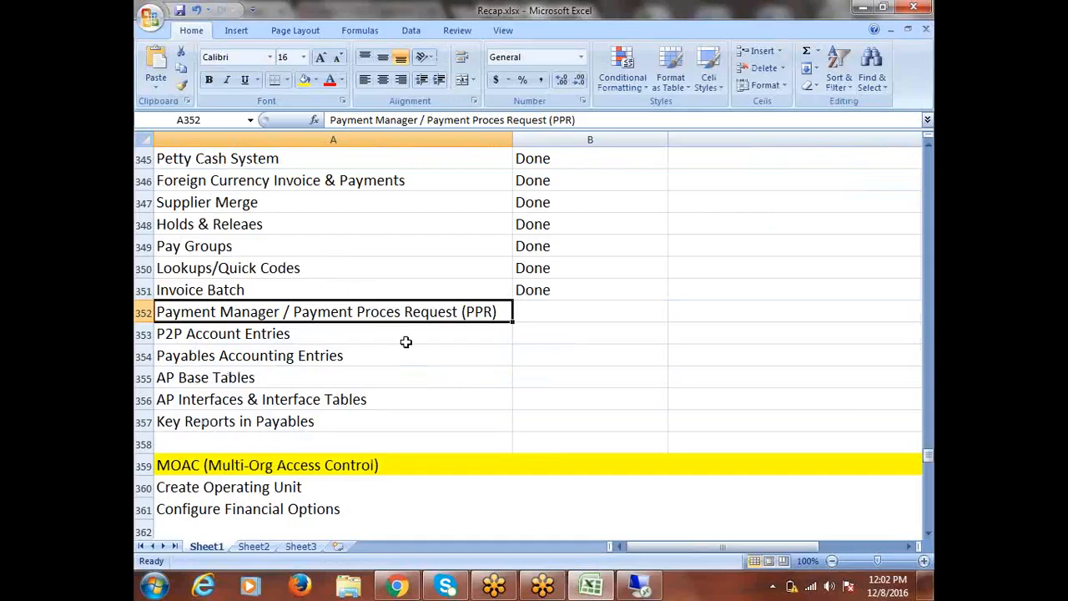
left_click(544, 307)
type("done")
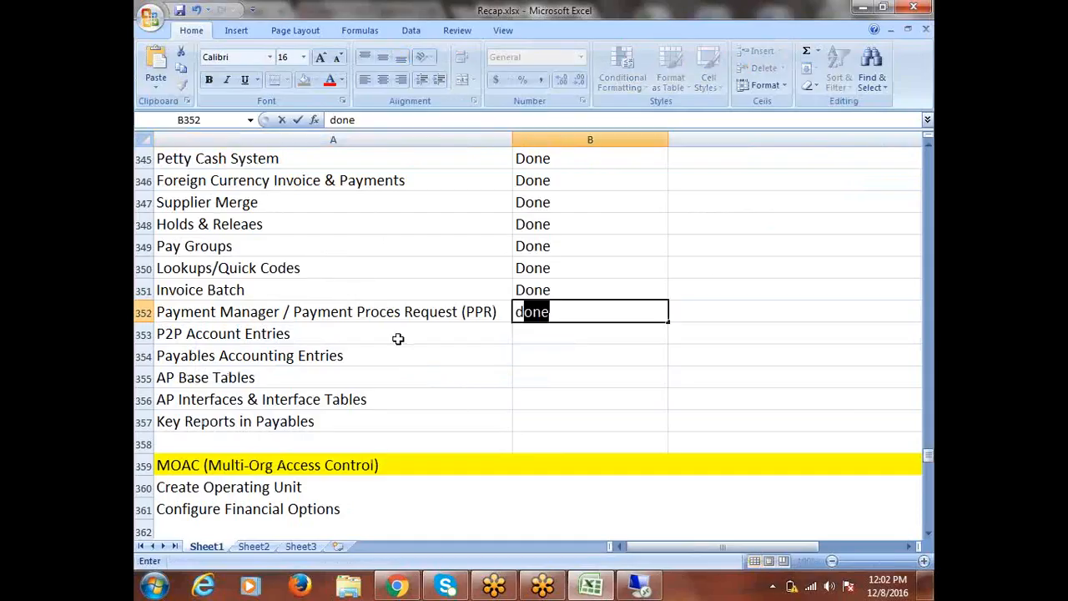
left_click(382, 334)
key("ctrl+s")
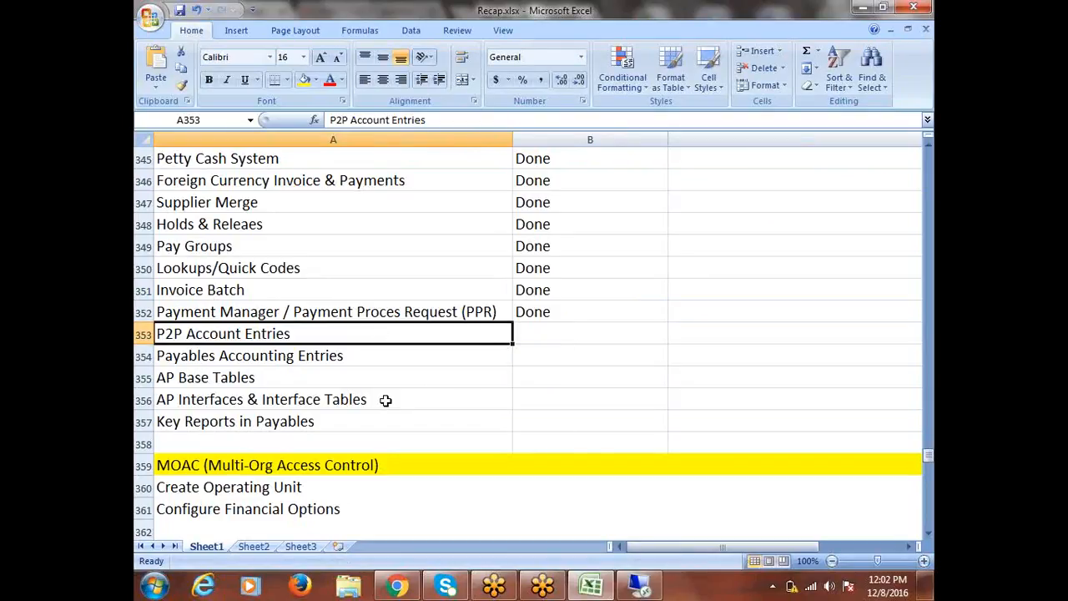
Go through the topics without a Done mark, from 4 Waymatching to Direct Delivery and on to P2P Account Entries
scroll(385, 400, "up", 5)
left_click(185, 247)
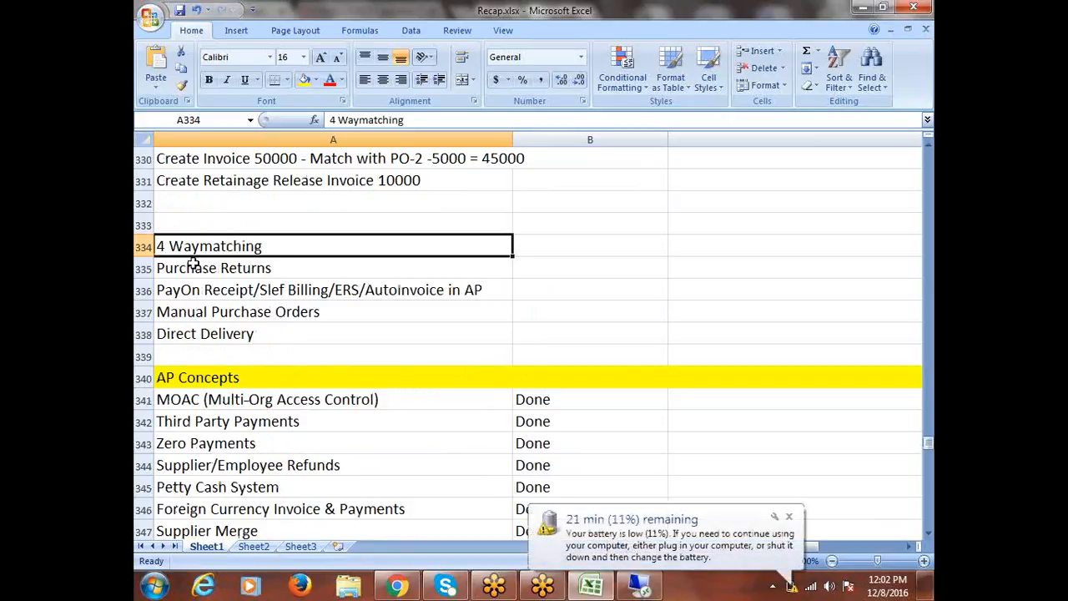
left_click(789, 519)
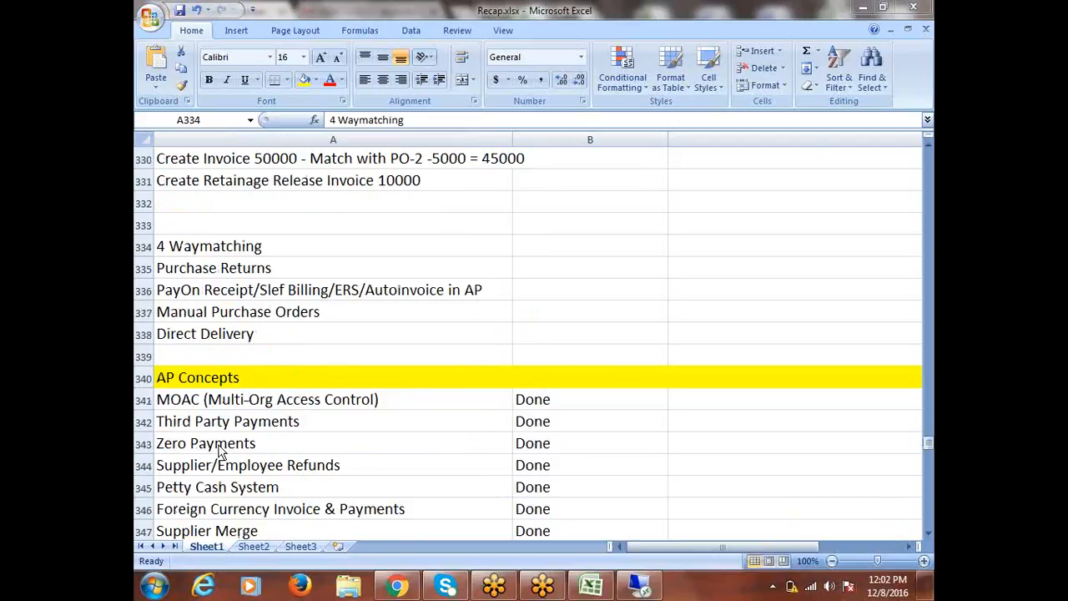
left_click(215, 255)
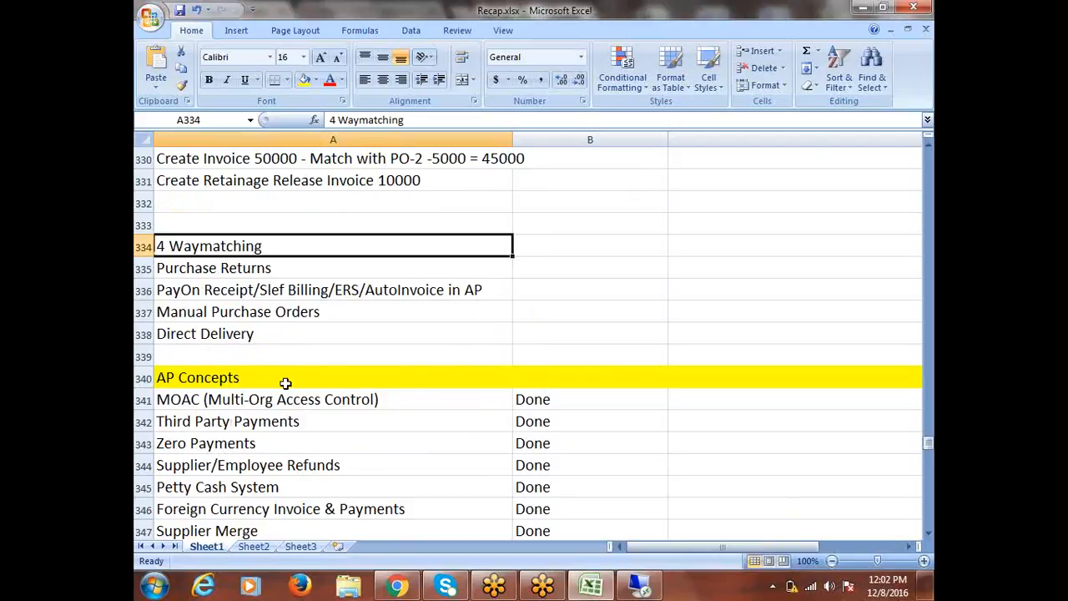
left_click(234, 272)
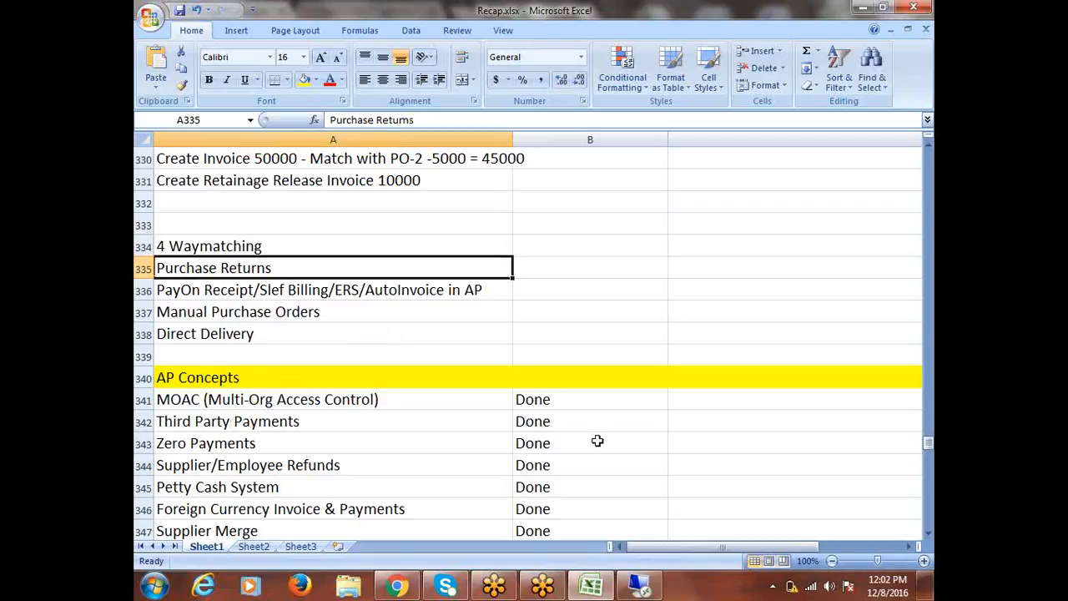
left_click(288, 289)
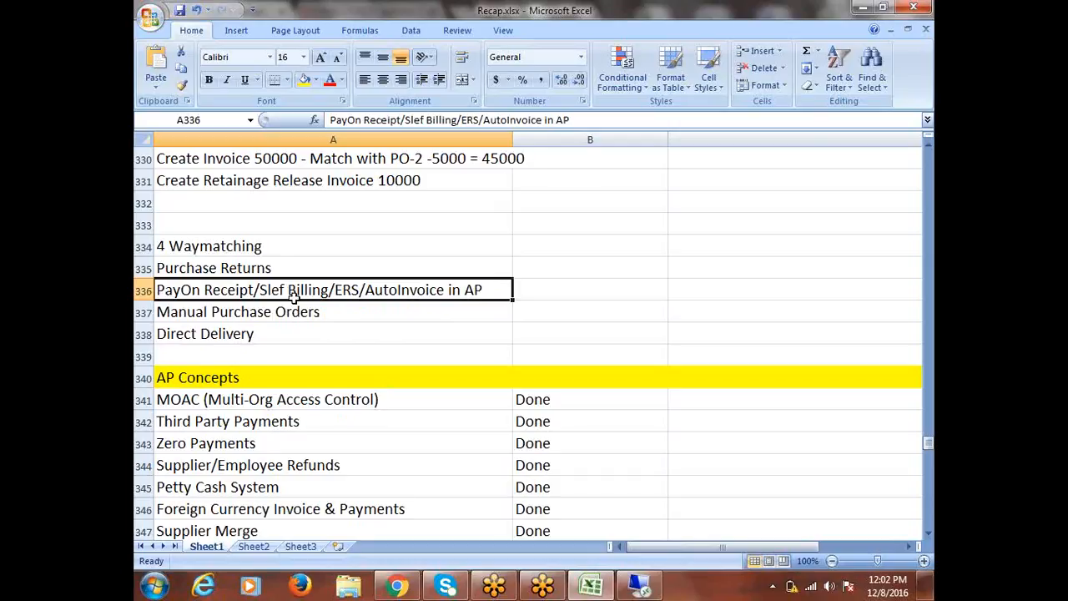
left_click(245, 316)
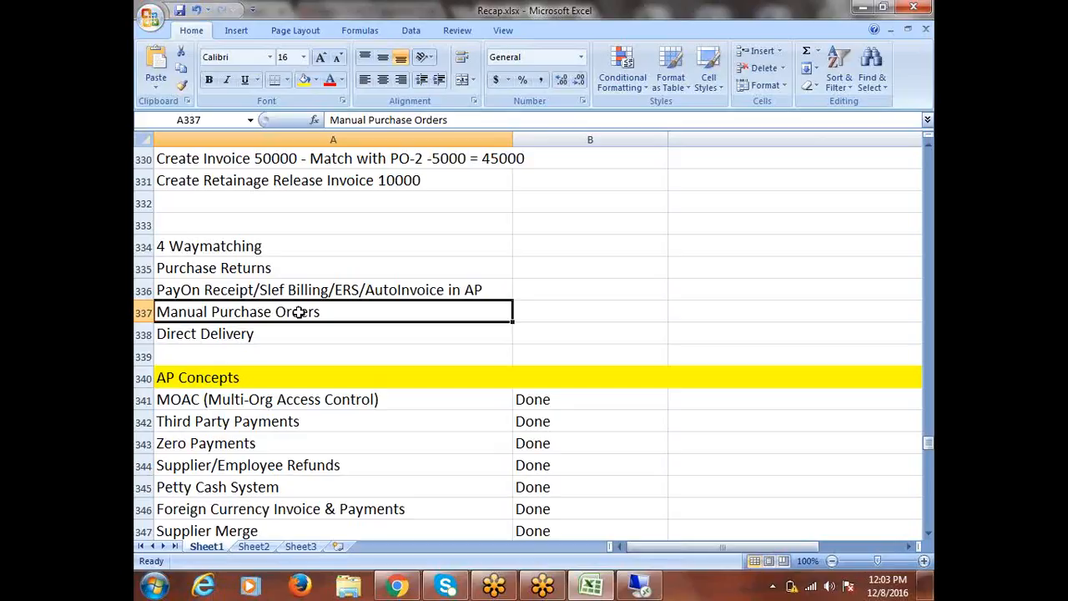
left_click(251, 333)
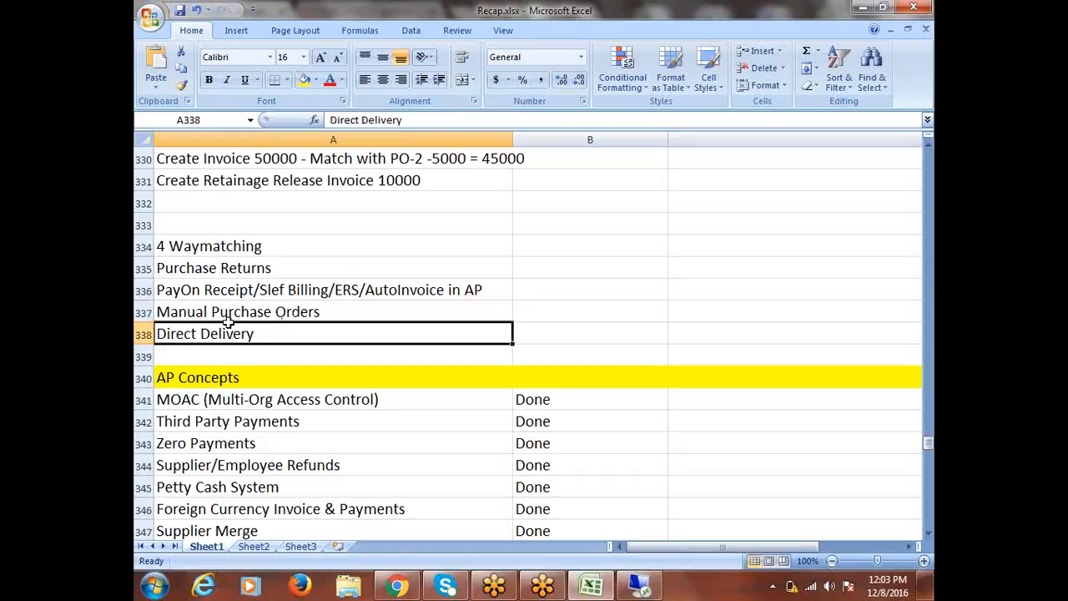
left_click_drag(192, 248, 195, 333)
scroll(259, 448, "down", 8)
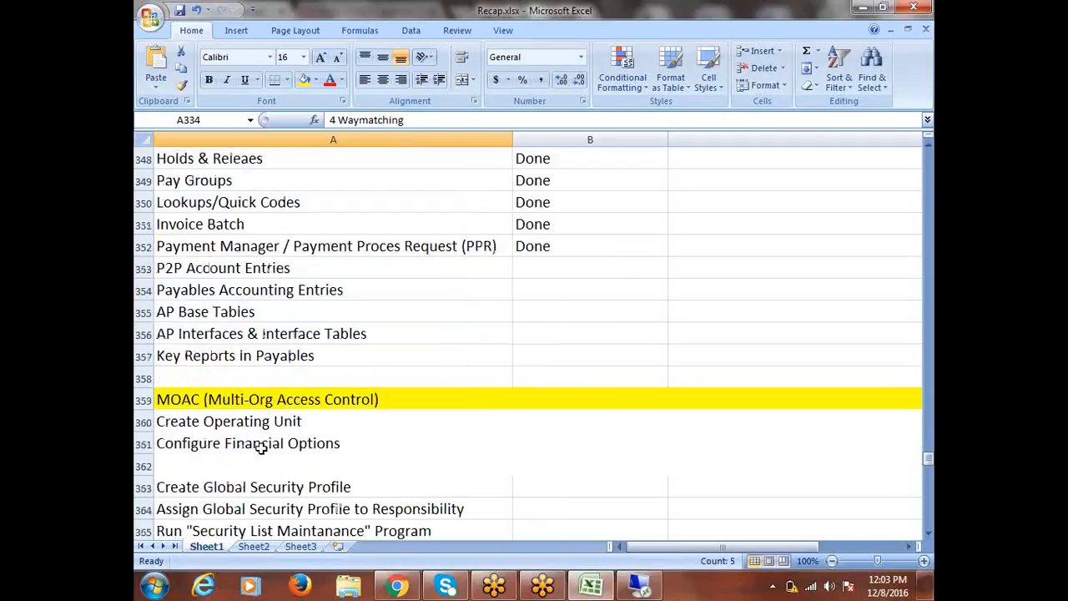
scroll(262, 448, "up", 2)
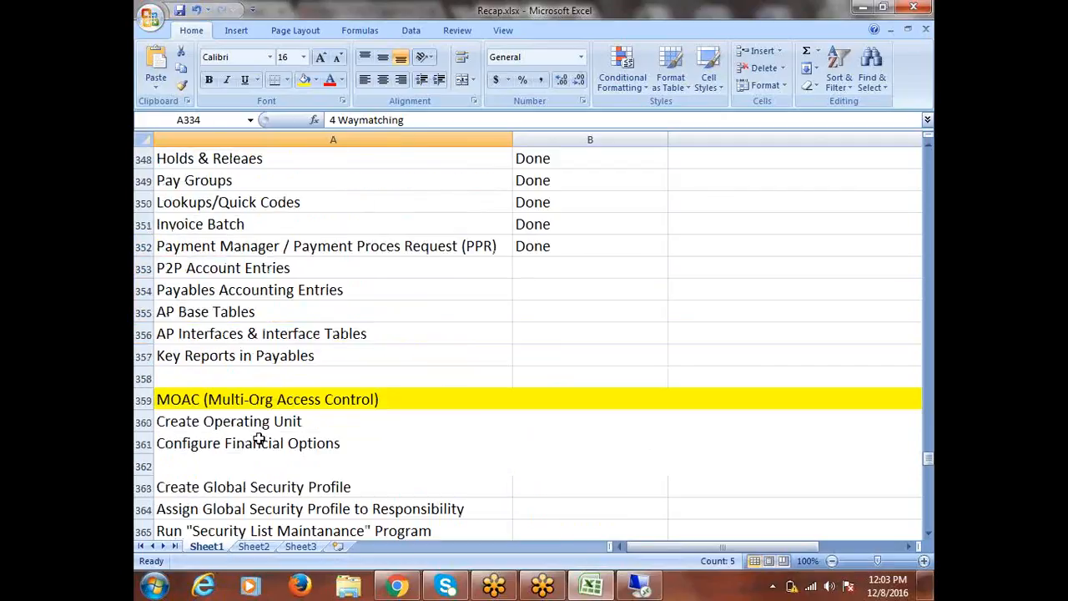
left_click(237, 267)
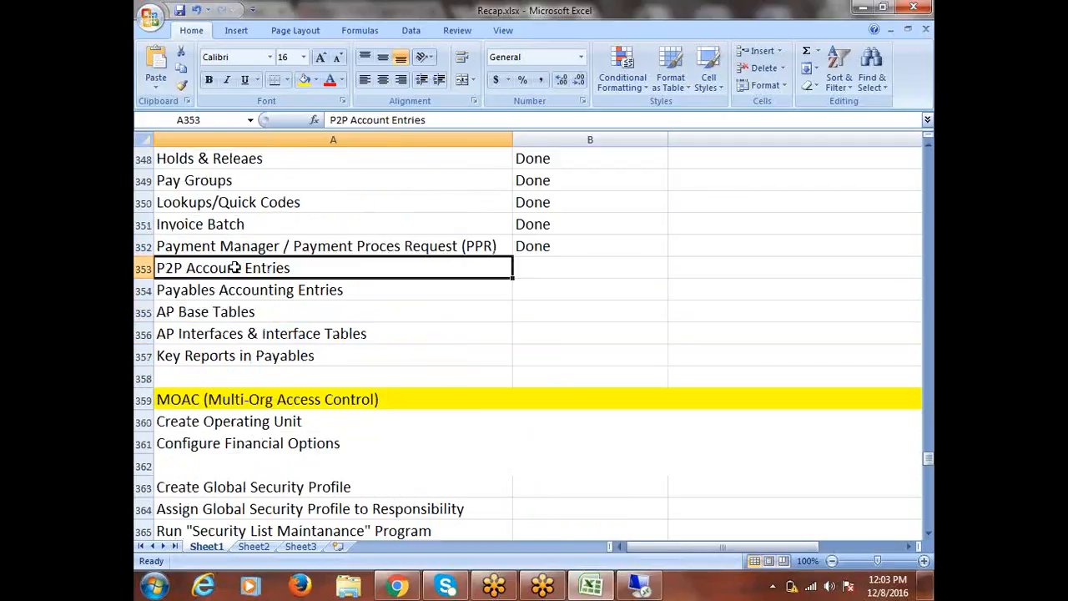
Go through the unmarked payables topics from Payables Accounting Entries to Key Reports in Payables, and select the block starting at P2P Account Entries
left_click(237, 288)
left_click(239, 308)
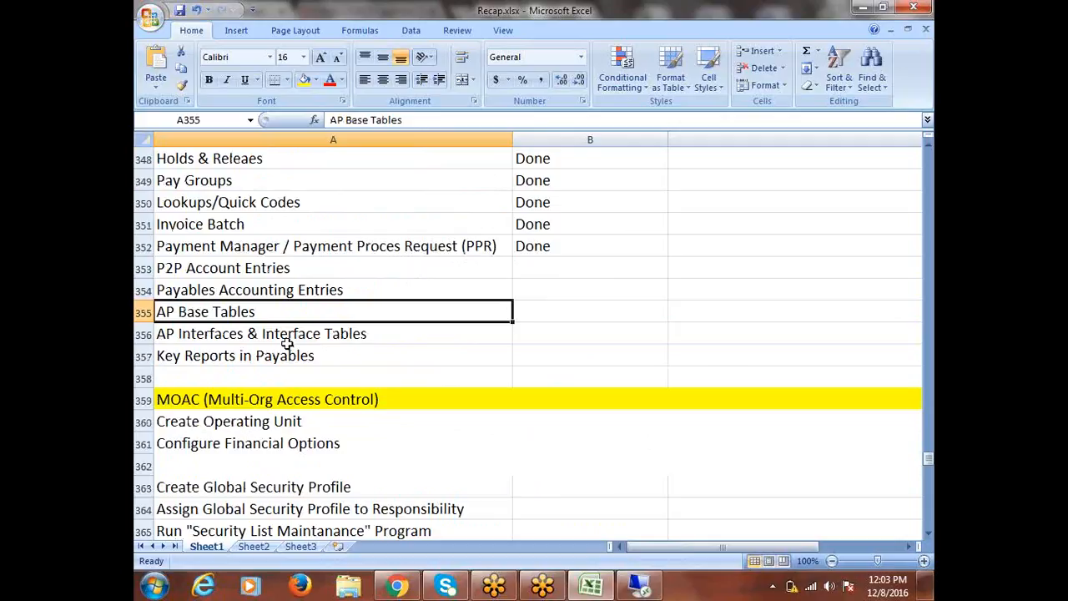
left_click(182, 317)
left_click(270, 352)
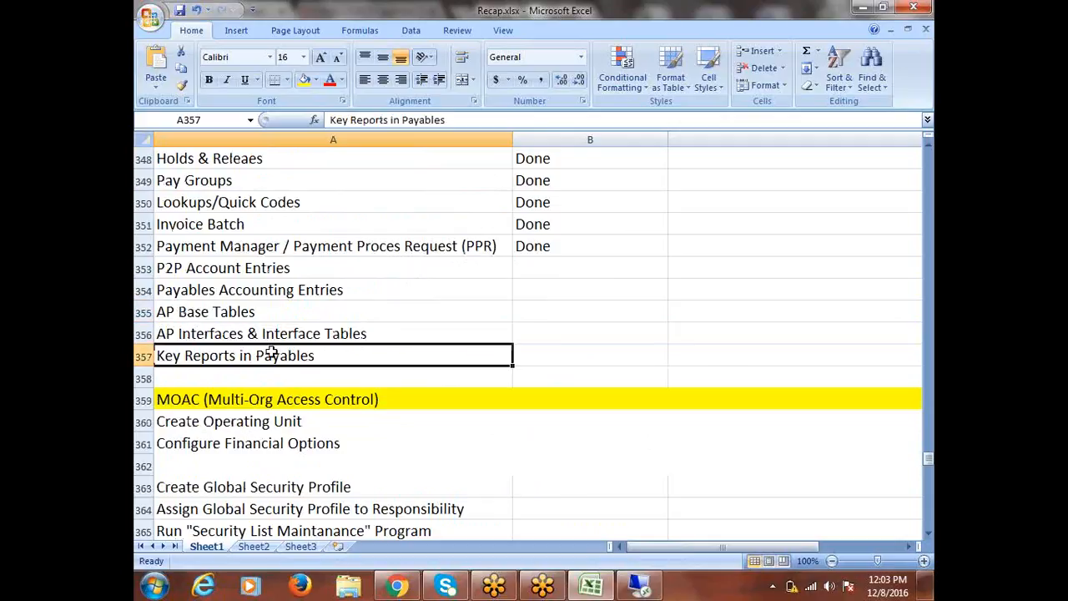
left_click_drag(257, 268, 278, 353)
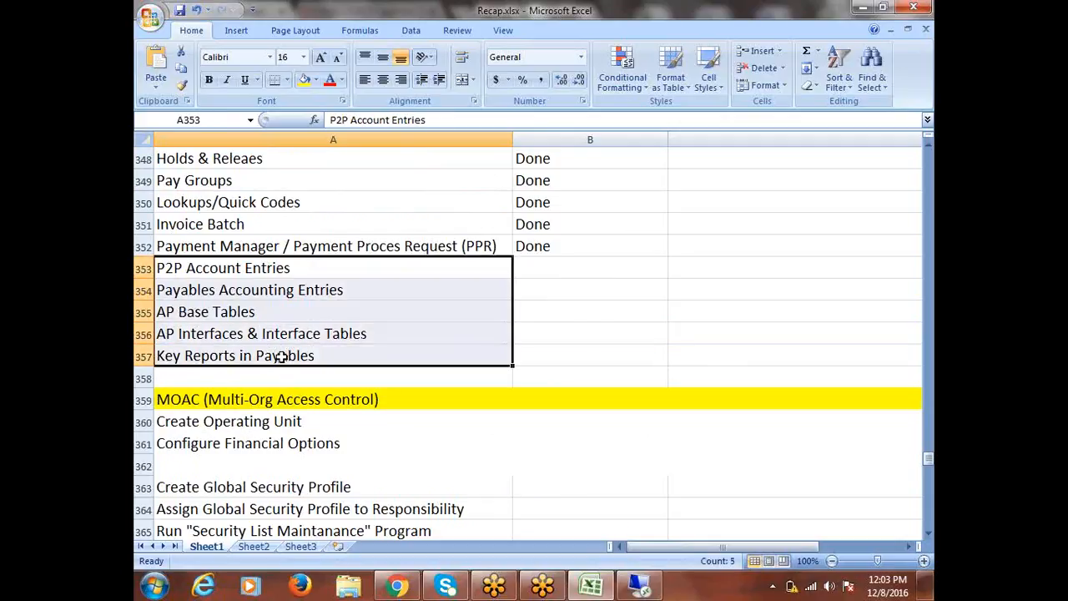
Check the December 2016 calendar and go over the pending topics PayOn Receipt/ERS, Manual Purchase Orders and Purchase Returns above AP Concepts
scroll(279, 355, "up", 6)
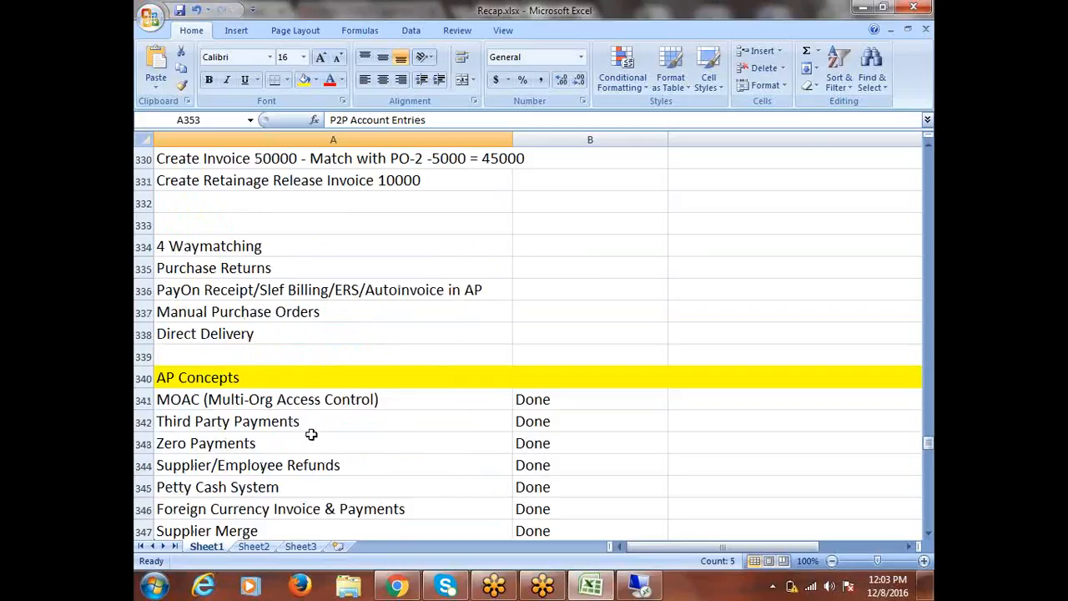
left_click(894, 592)
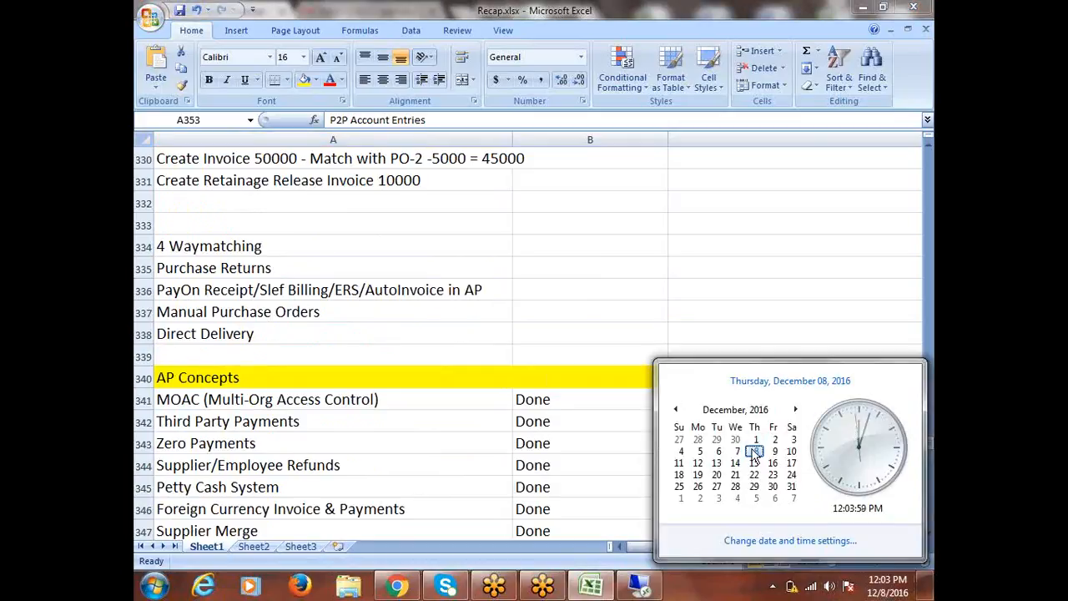
left_click(341, 298)
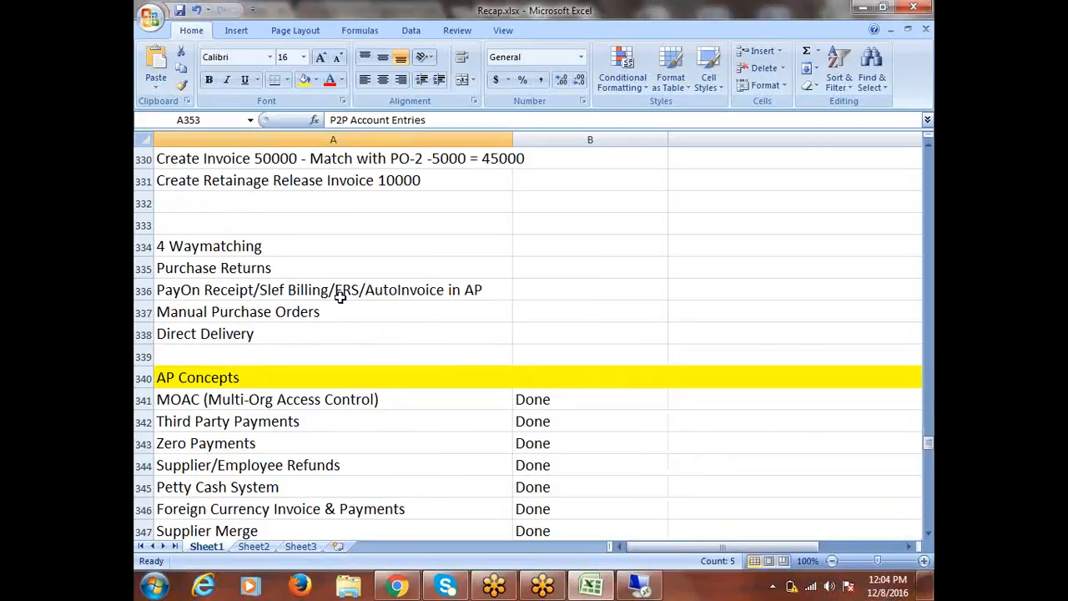
left_click(338, 298)
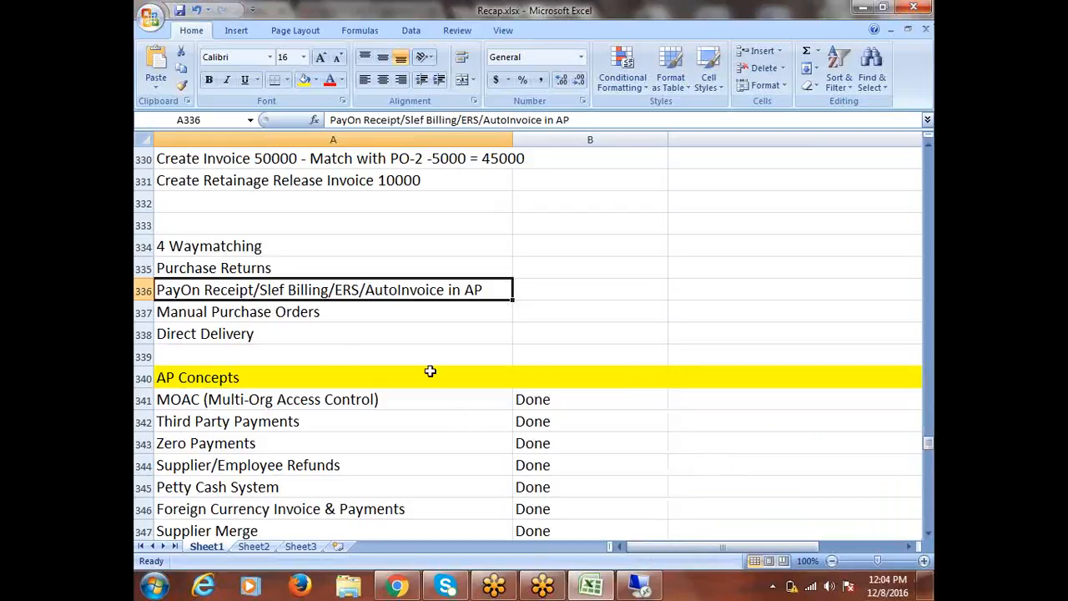
left_click(284, 314)
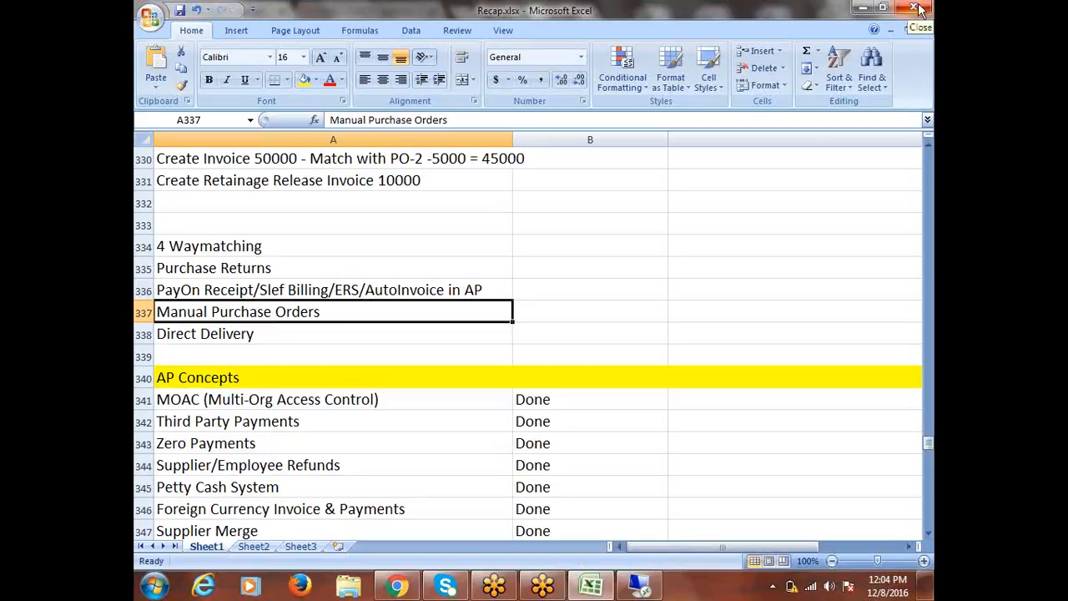
left_click(316, 268)
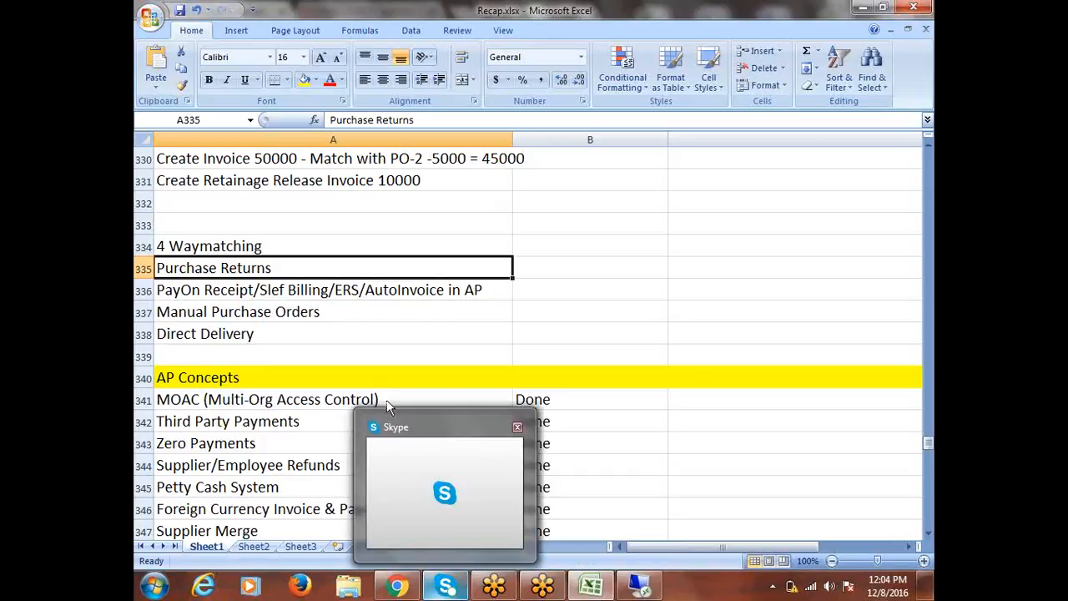
left_click(393, 315)
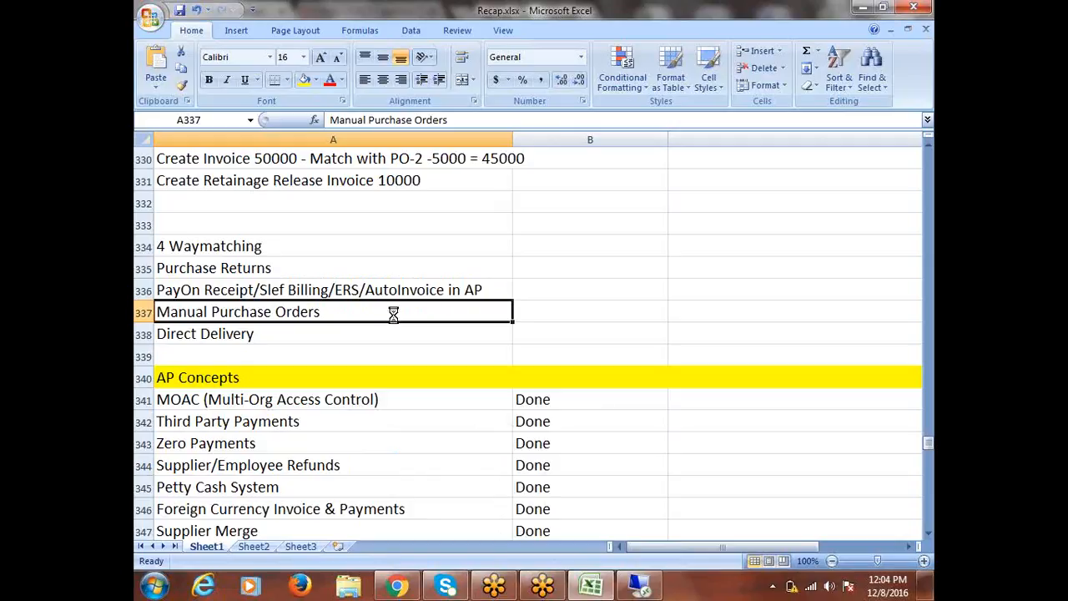
left_click(387, 209)
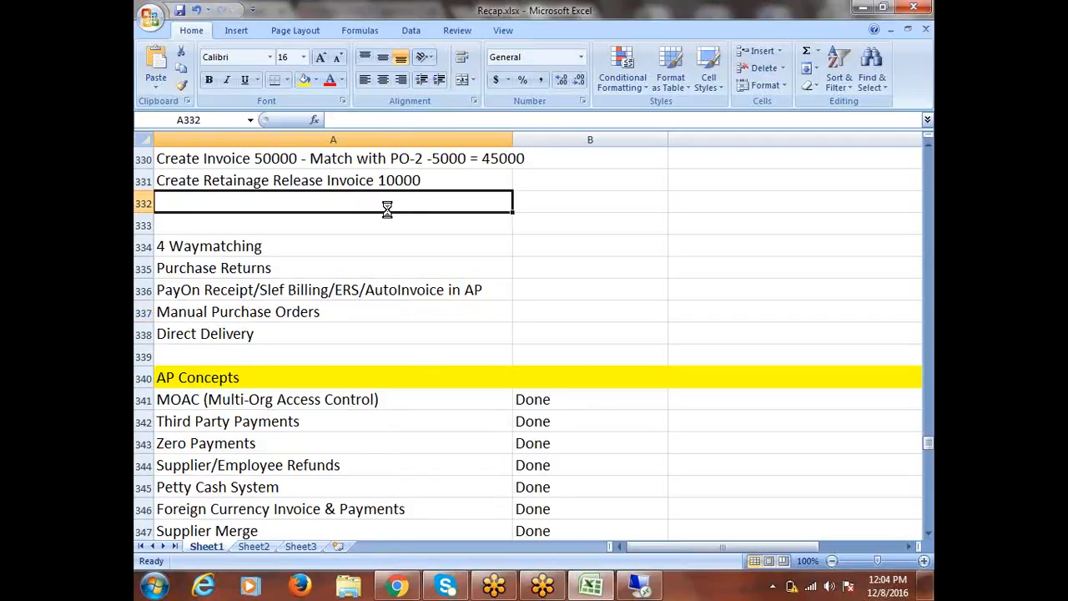
left_click(236, 228)
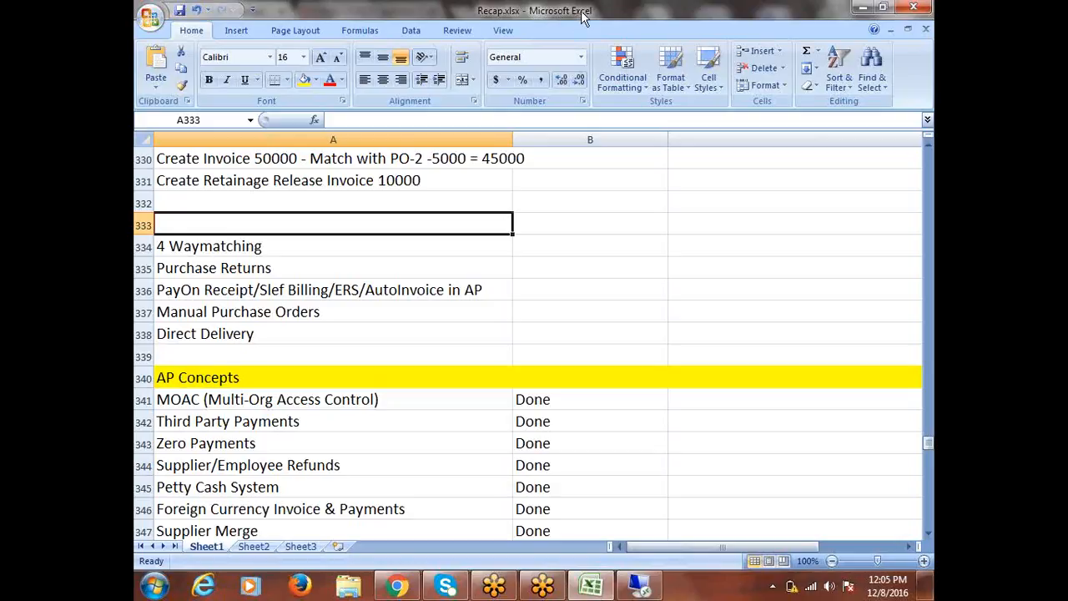
key("alt+Tab")
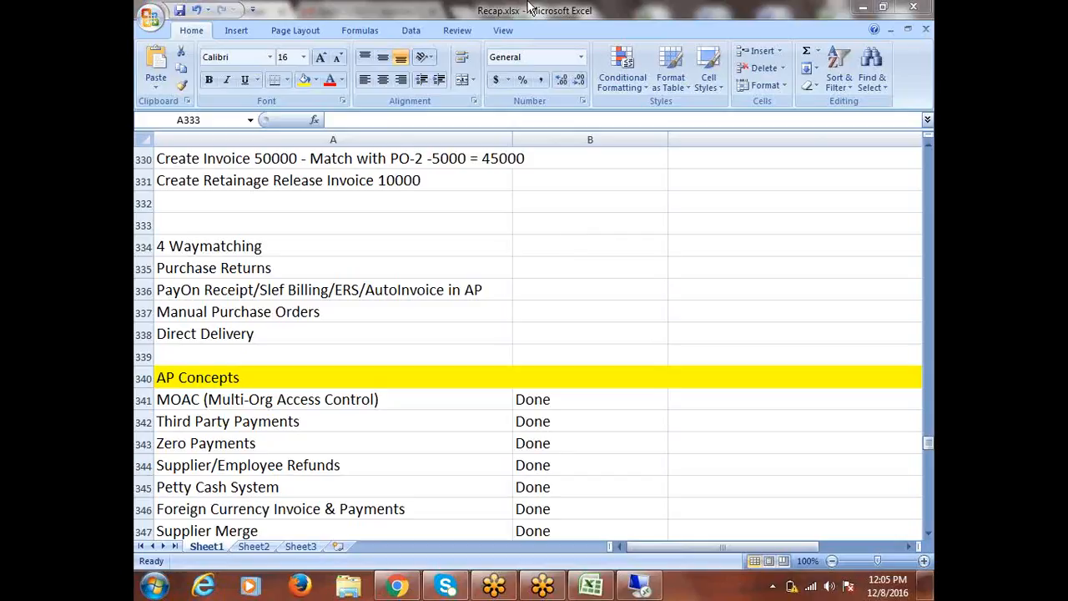
double_click(574, 19)
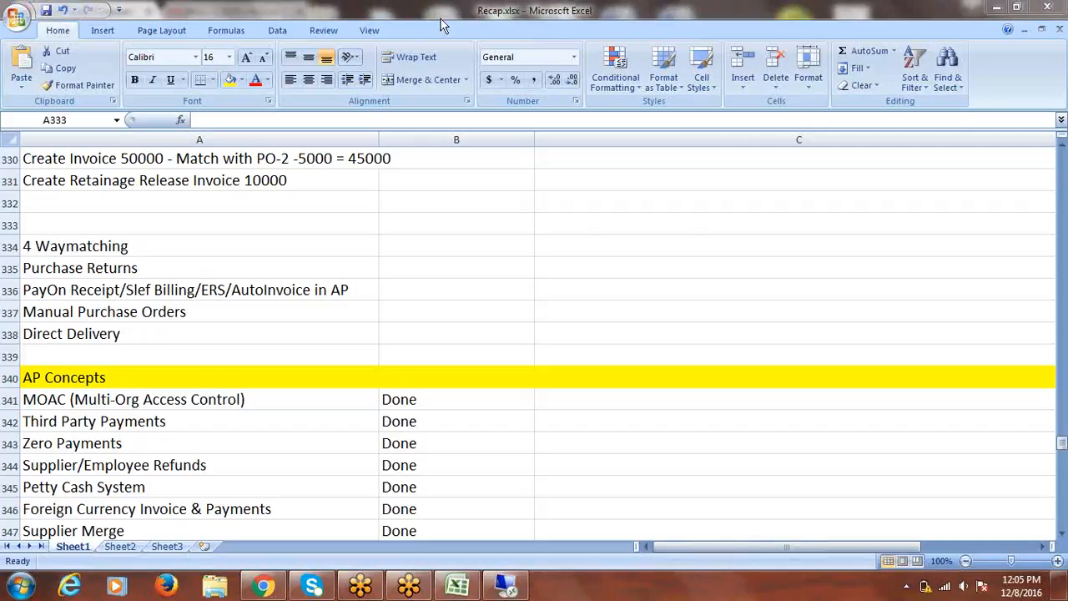